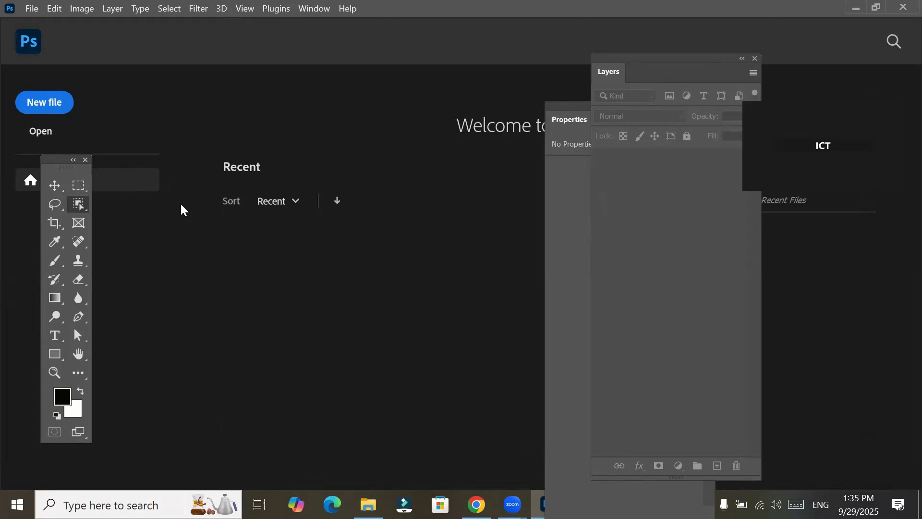
# Start a new document and look through the blank presets for Print, Web, Mobile and Film & Video
pyautogui.click(35, 109)
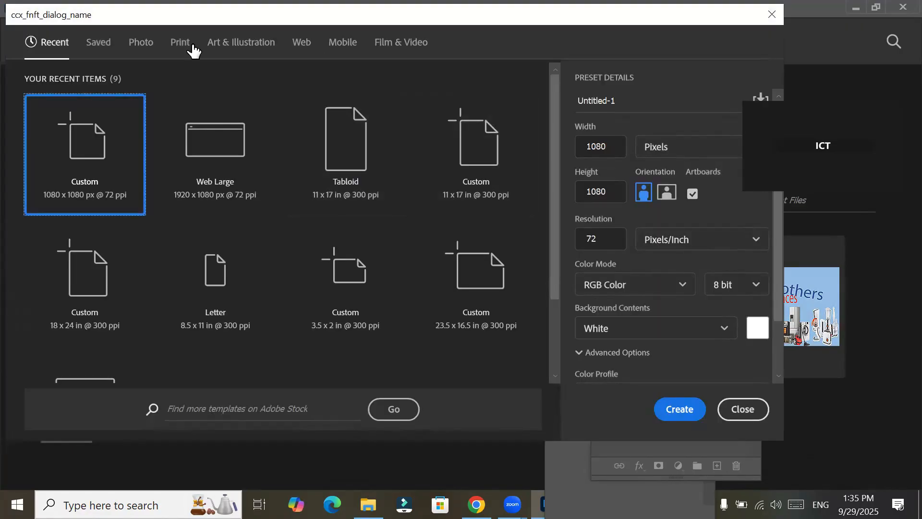
pyautogui.click(180, 47)
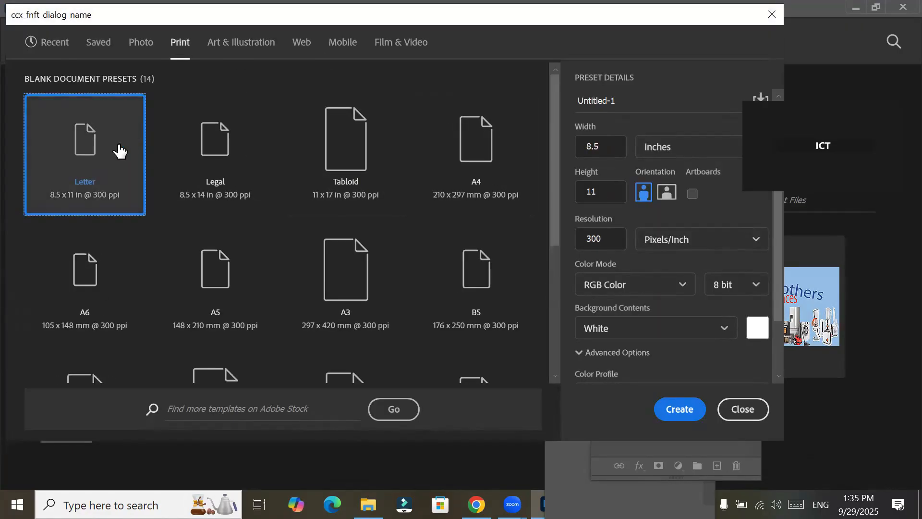
pyautogui.scroll(-5, 279, 192)
pyautogui.scroll(5, 319, 293)
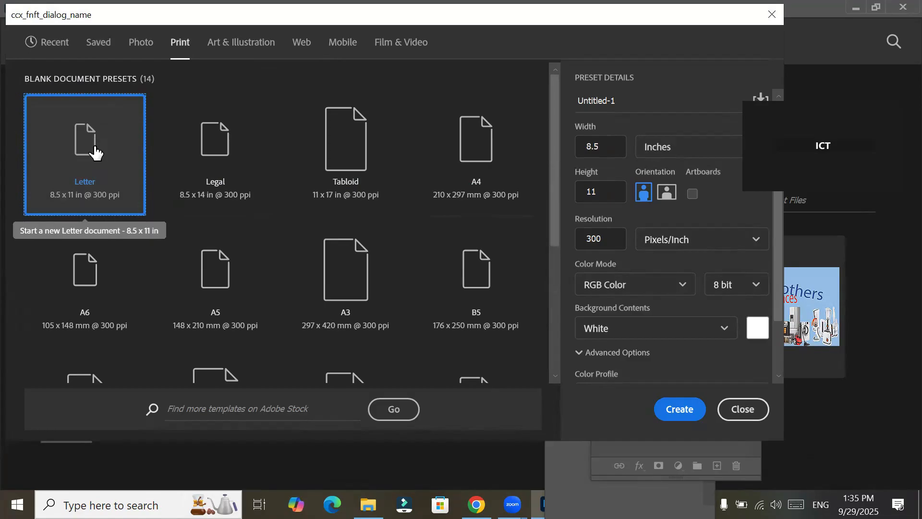
pyautogui.click(307, 48)
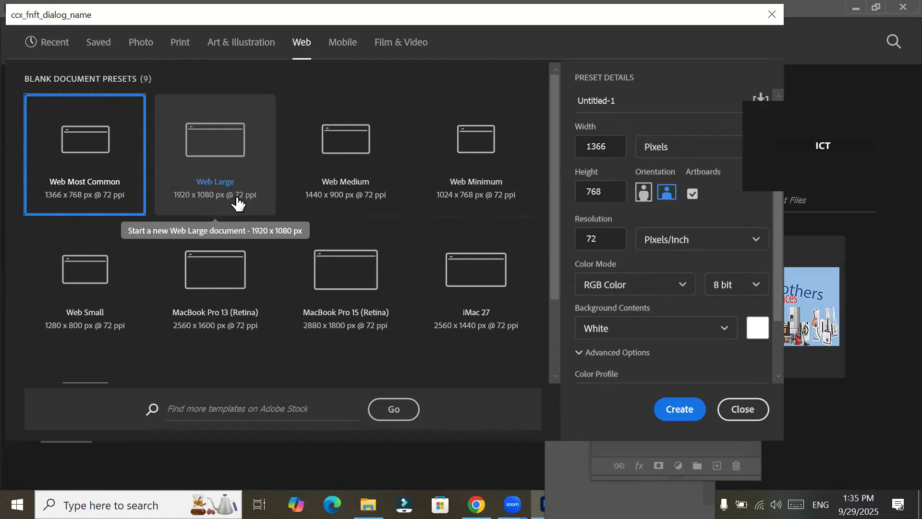
pyautogui.click(174, 47)
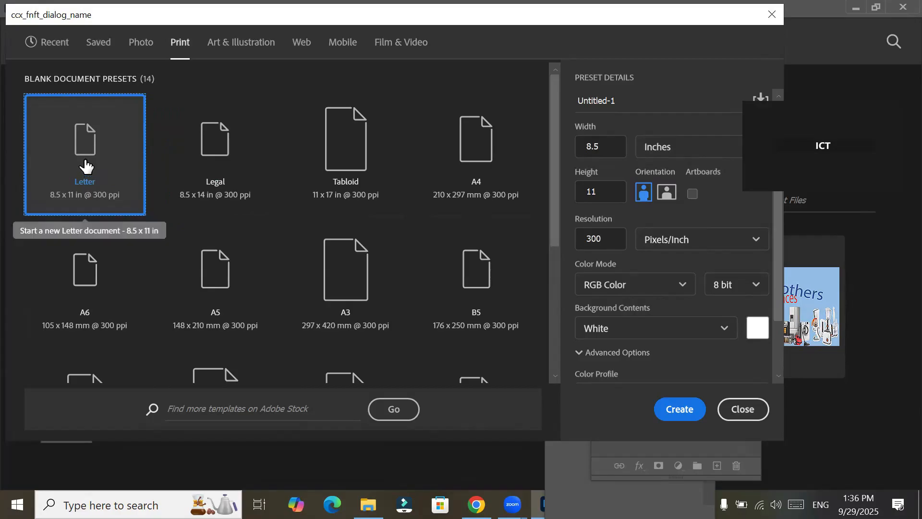
pyautogui.click(343, 44)
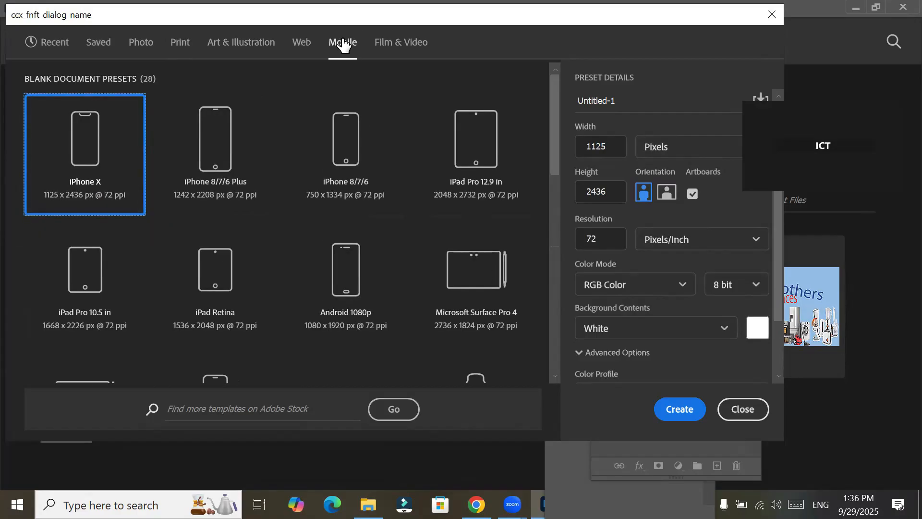
pyautogui.click(401, 45)
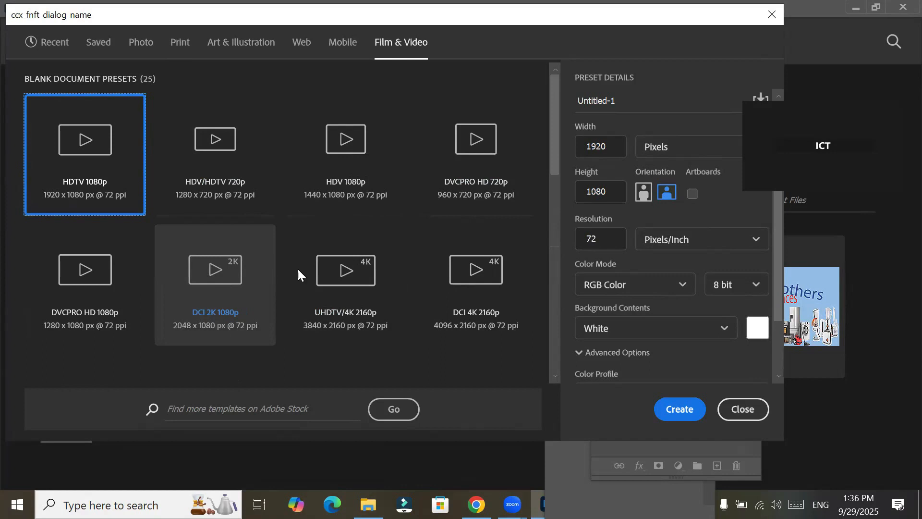
# Base the new document on the Letter print preset, 8.5 x 11 inches at 300 pixels/inch, and set its color mode to CMYK Color
pyautogui.click(177, 43)
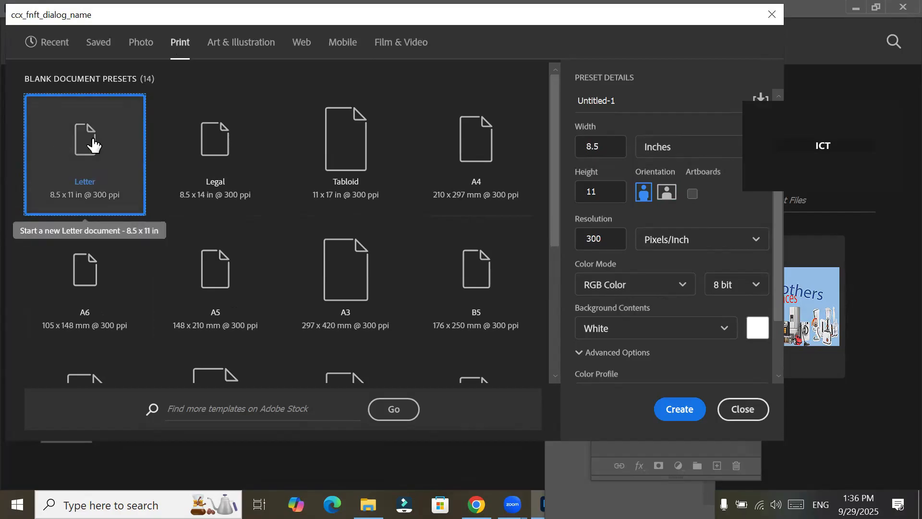
pyautogui.click(610, 148)
pyautogui.doubleClick(624, 146)
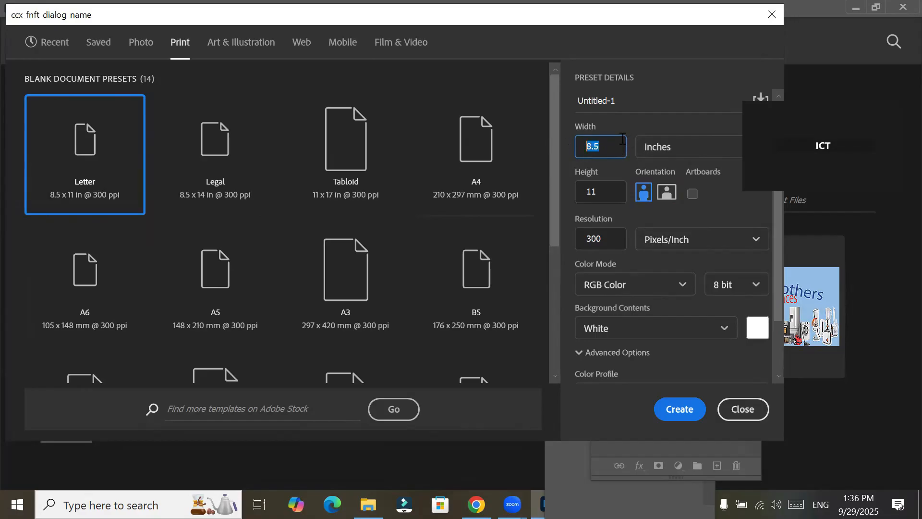
pyautogui.press('Tab')
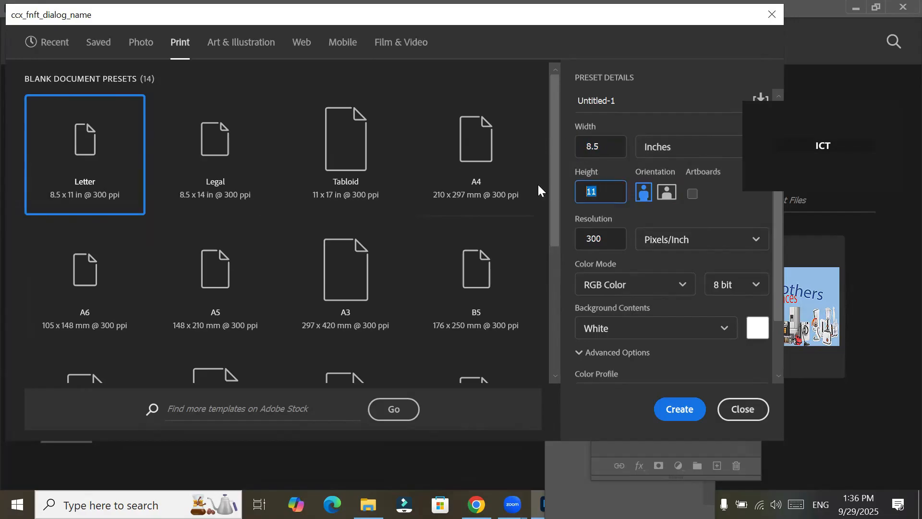
pyautogui.press('Tab')
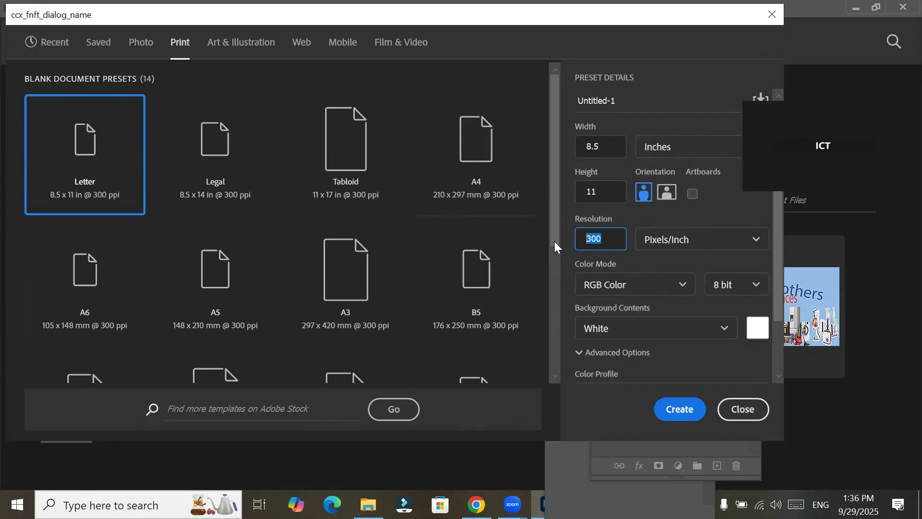
pyautogui.click(679, 286)
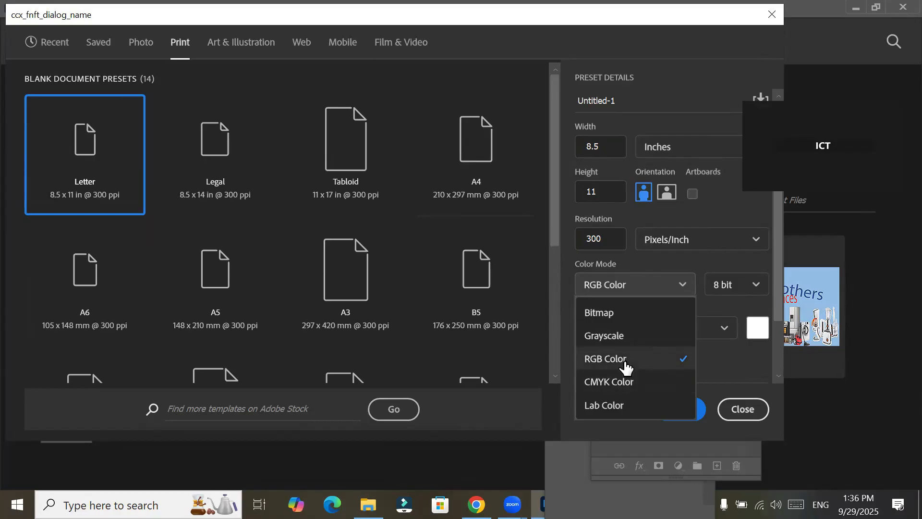
pyautogui.click(630, 384)
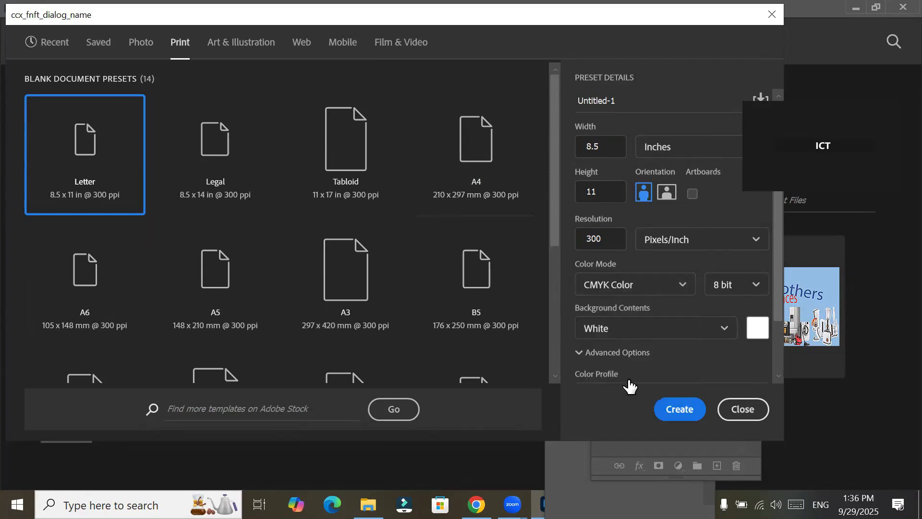
# Check the background color choices, keep White and create the document
pyautogui.click(753, 329)
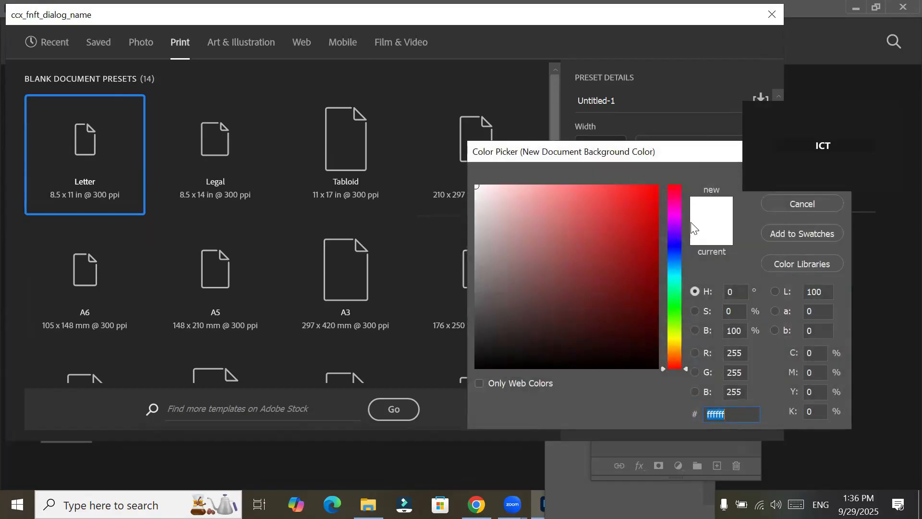
pyautogui.click(793, 208)
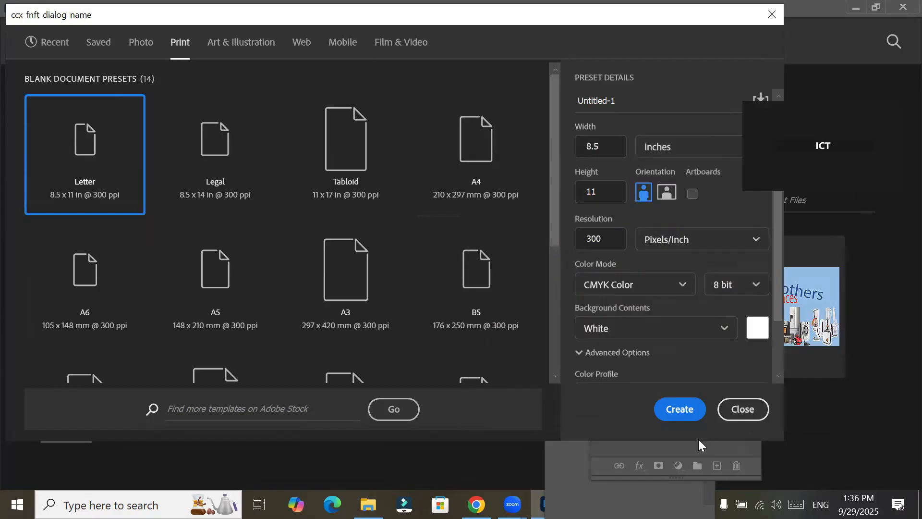
pyautogui.click(677, 408)
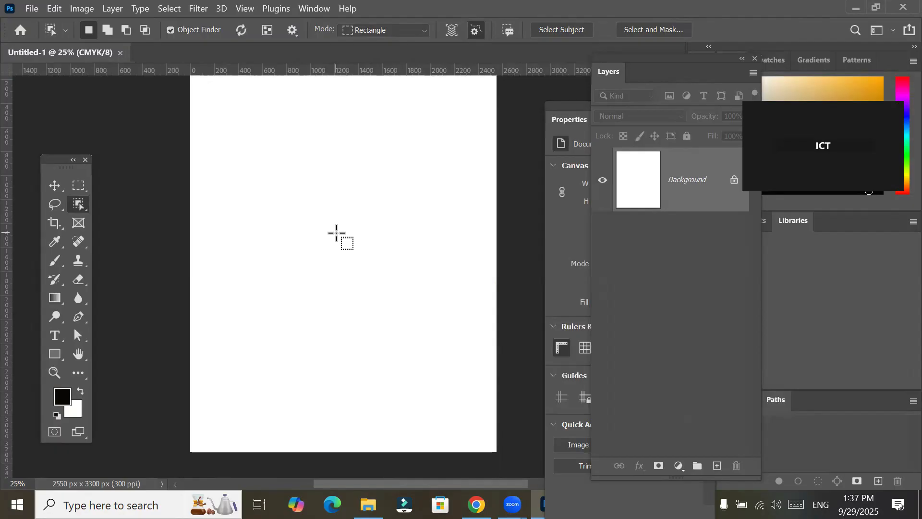
# Examine the blank page and the options of the Move, Crop, Eyedropper and Type tools, including the Type tool variants
pyautogui.scroll(-2, 337, 233)
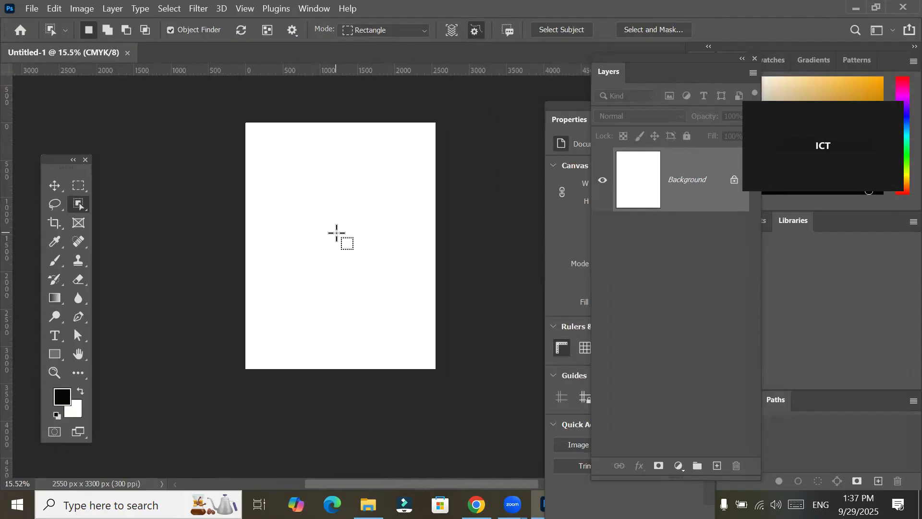
pyautogui.scroll(-3, 337, 233)
pyautogui.scroll(5, 337, 233)
pyautogui.scroll(-3, 336, 233)
pyautogui.scroll(1, 336, 233)
pyautogui.scroll(1, 336, 232)
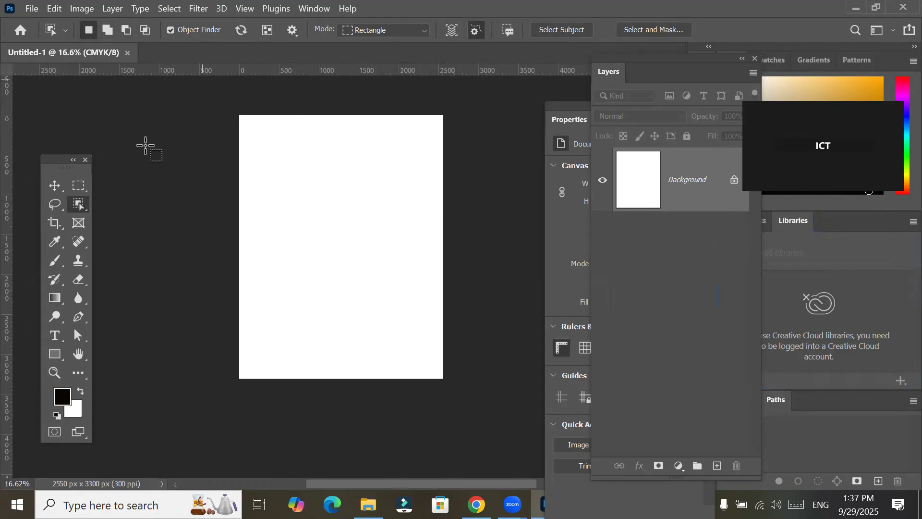
pyautogui.click(55, 186)
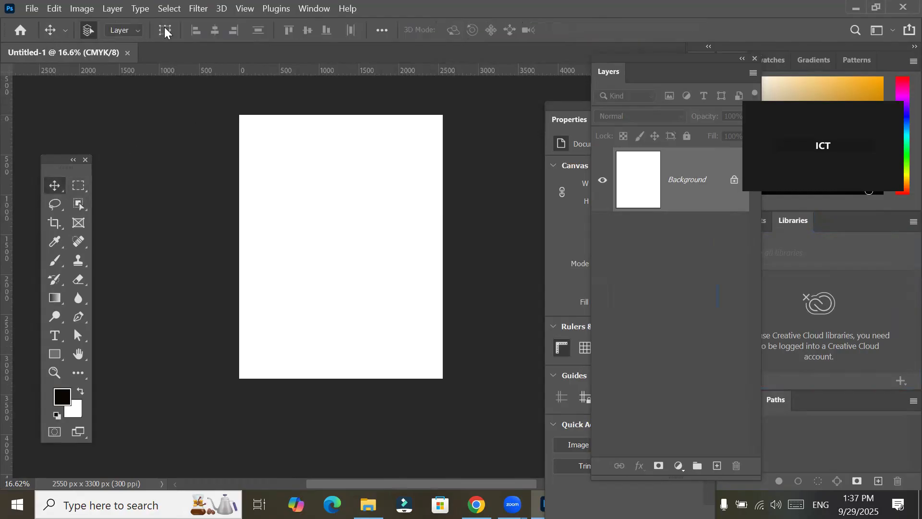
pyautogui.click(54, 222)
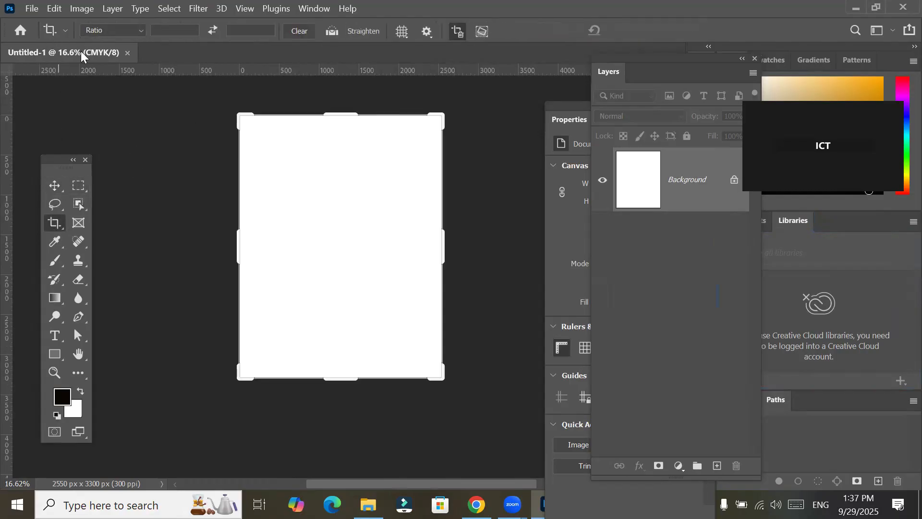
pyautogui.click(54, 249)
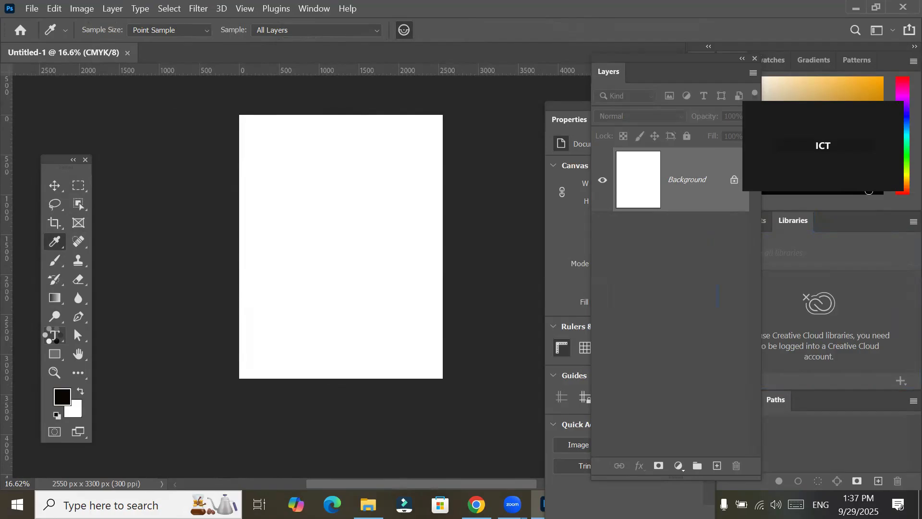
pyautogui.click(54, 335)
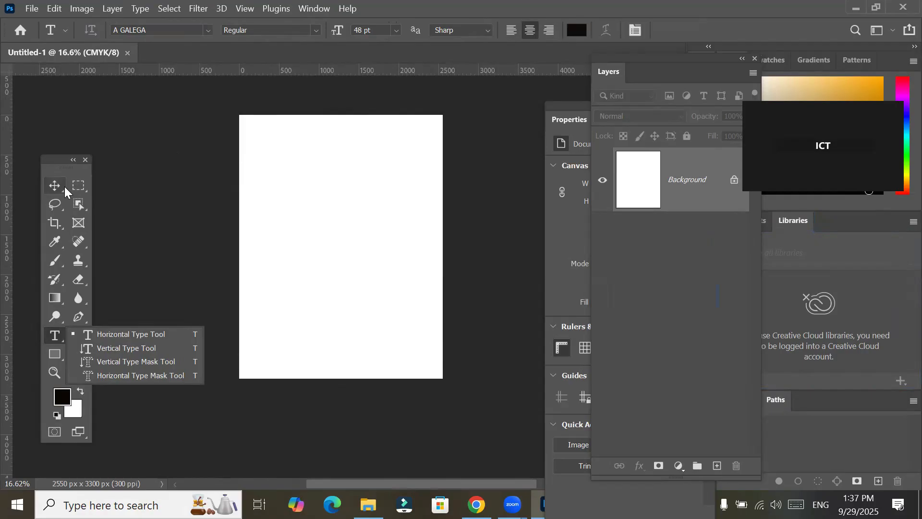
# Hide the Tools panel from the workspace
pyautogui.click(322, 11)
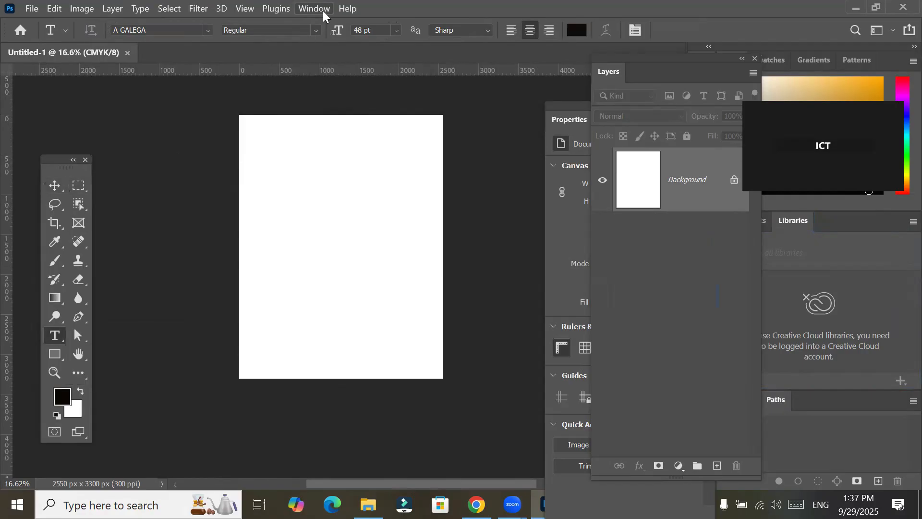
pyautogui.click(322, 11)
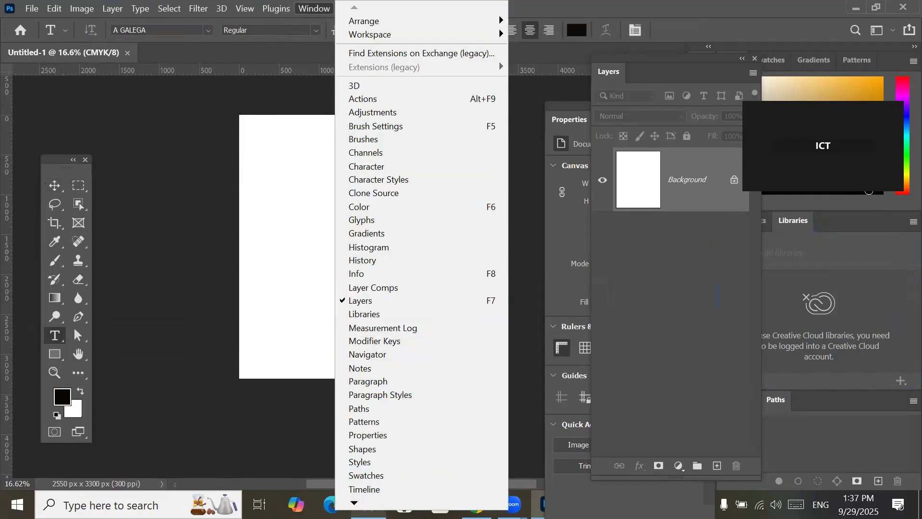
pyautogui.moveTo(391, 503)
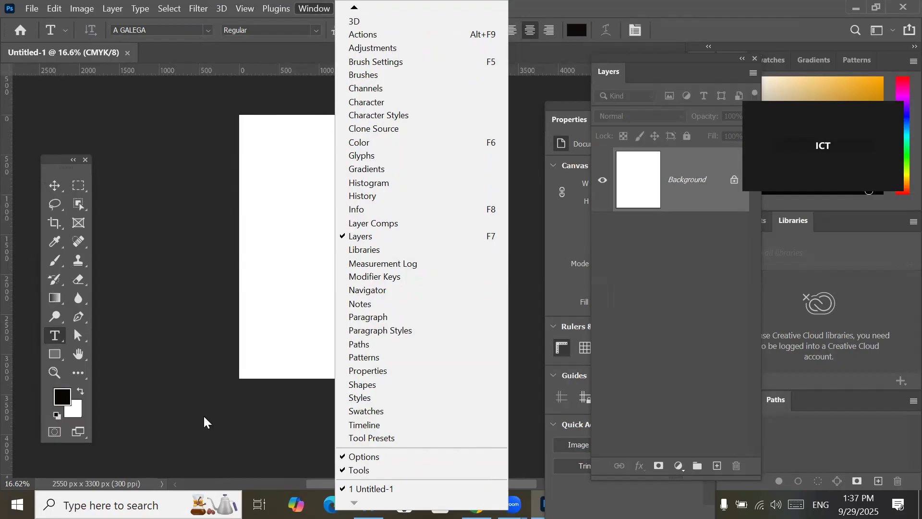
pyautogui.click(356, 474)
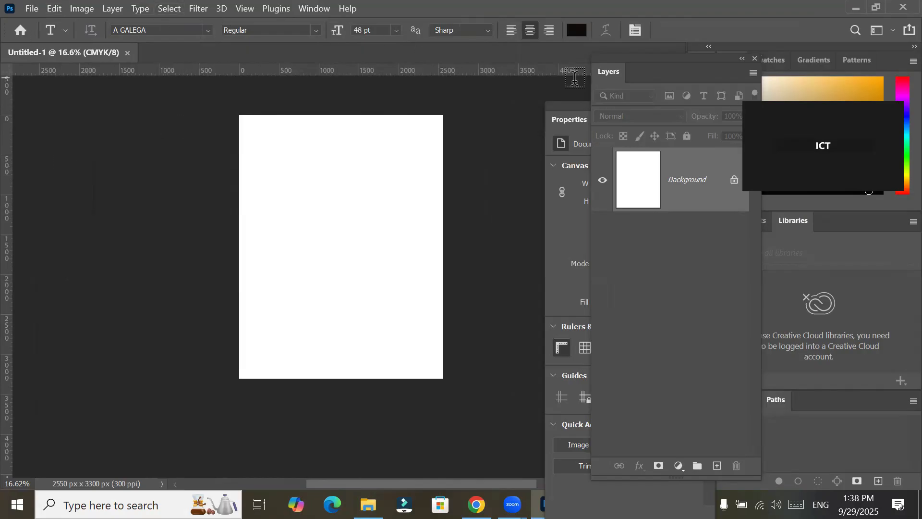
# Dock the floating Properties panel with Adjustments and Libraries, and the Layers panel in front of Channels and Paths
pyautogui.moveTo(639, 71); pyautogui.dragTo(238, 148)
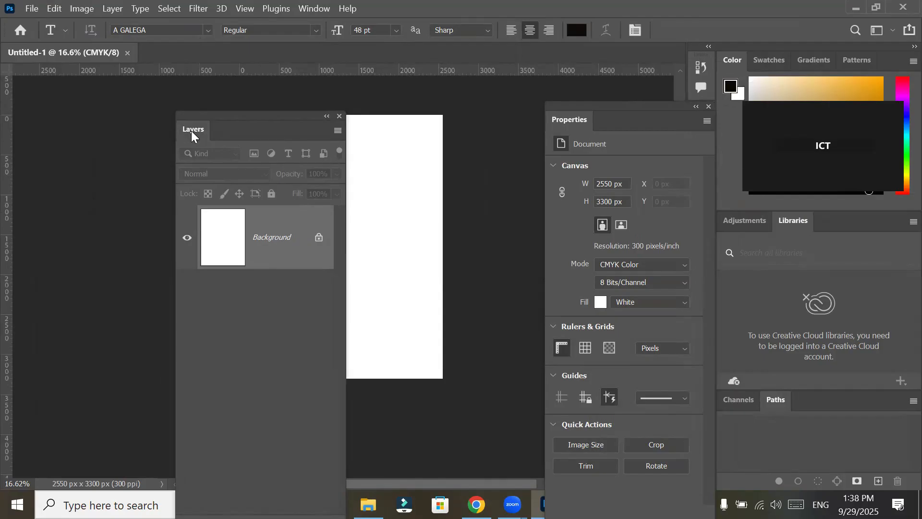
pyautogui.moveTo(567, 119); pyautogui.dragTo(748, 227)
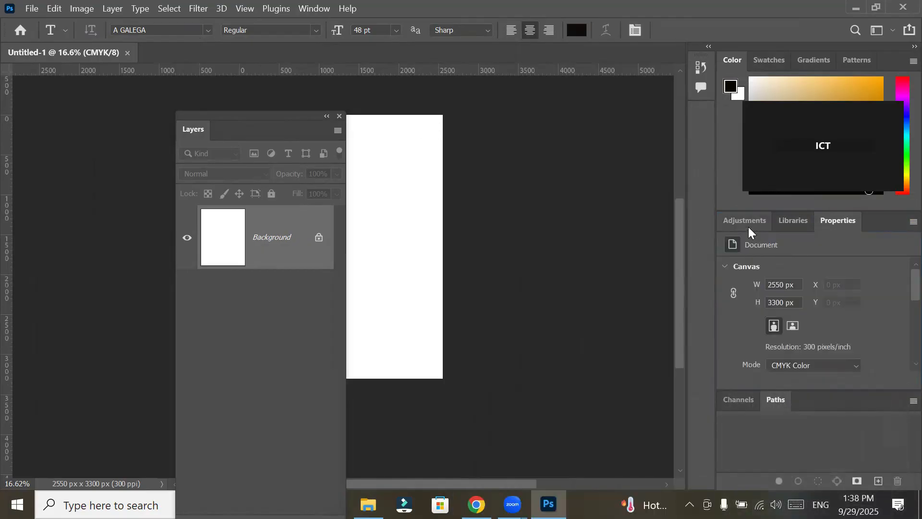
pyautogui.moveTo(285, 117); pyautogui.dragTo(817, 401)
pyautogui.moveTo(812, 336); pyautogui.dragTo(734, 336)
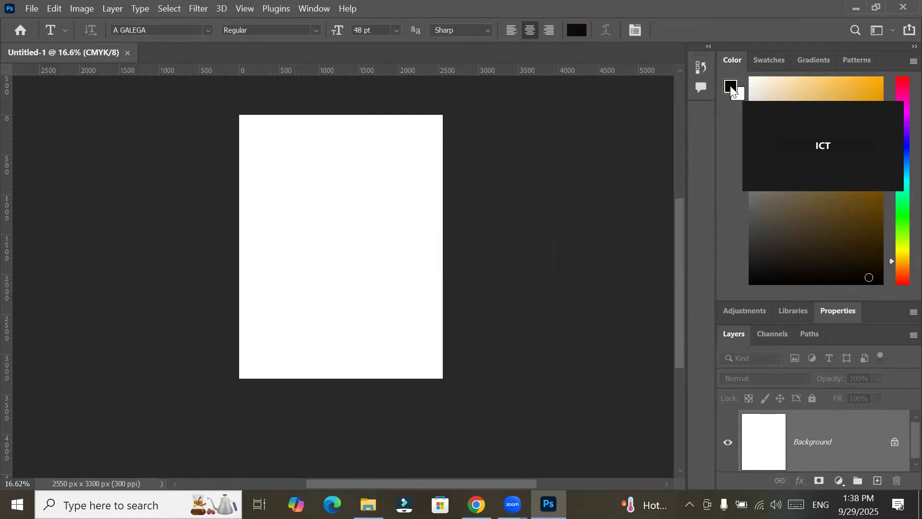
# Look through the Swatches, Gradients, Patterns, Properties, Channels and Paths panels, and return to Layers
pyautogui.click(766, 60)
pyautogui.click(827, 59)
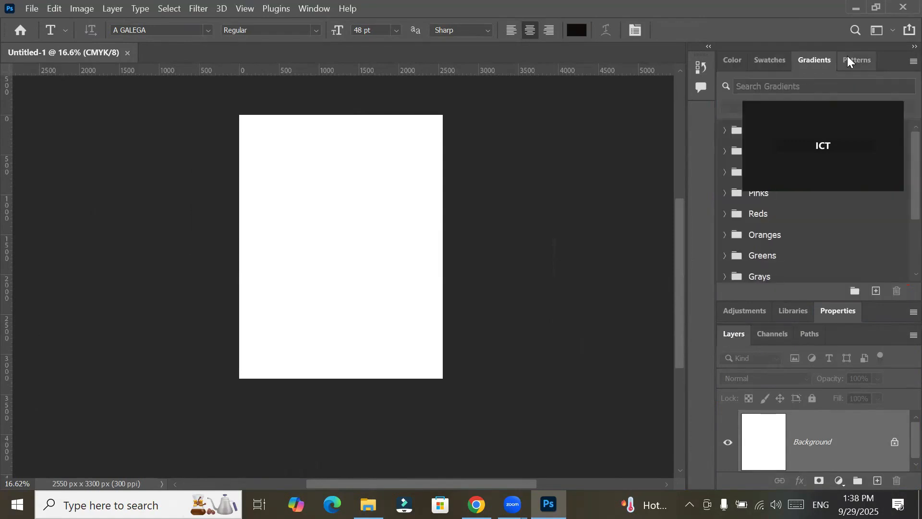
pyautogui.click(852, 59)
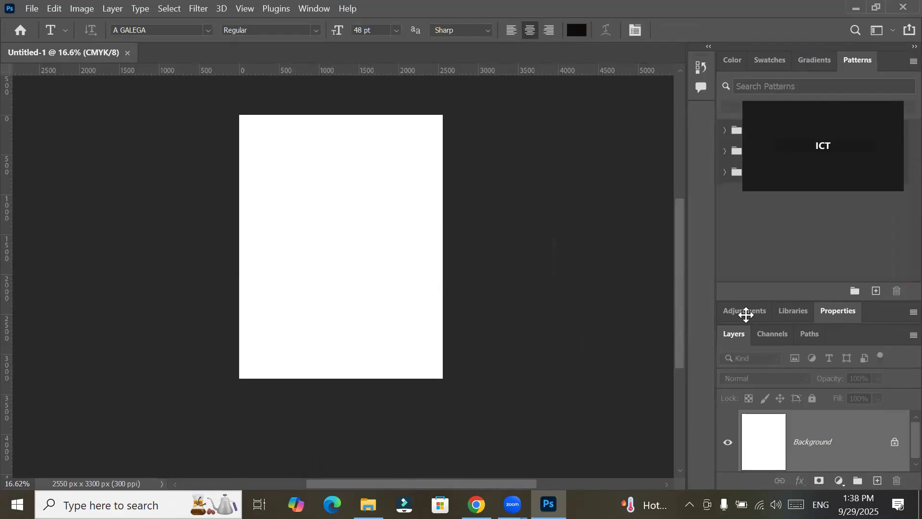
pyautogui.click(746, 314)
pyautogui.click(791, 382)
pyautogui.click(833, 339)
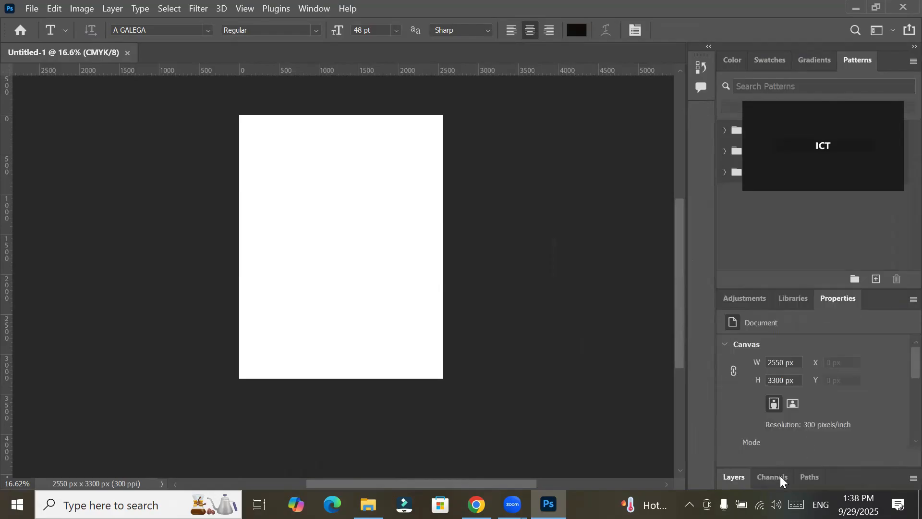
pyautogui.click(742, 475)
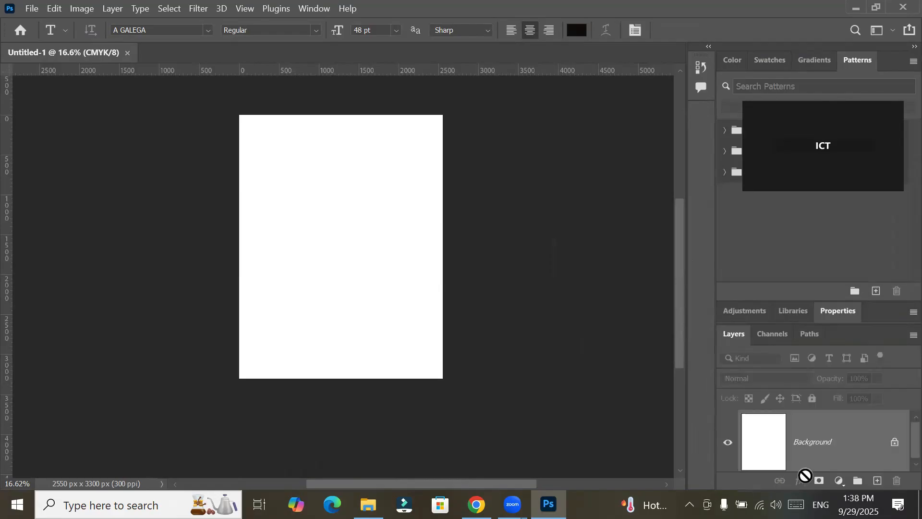
pyautogui.click(770, 339)
pyautogui.click(802, 334)
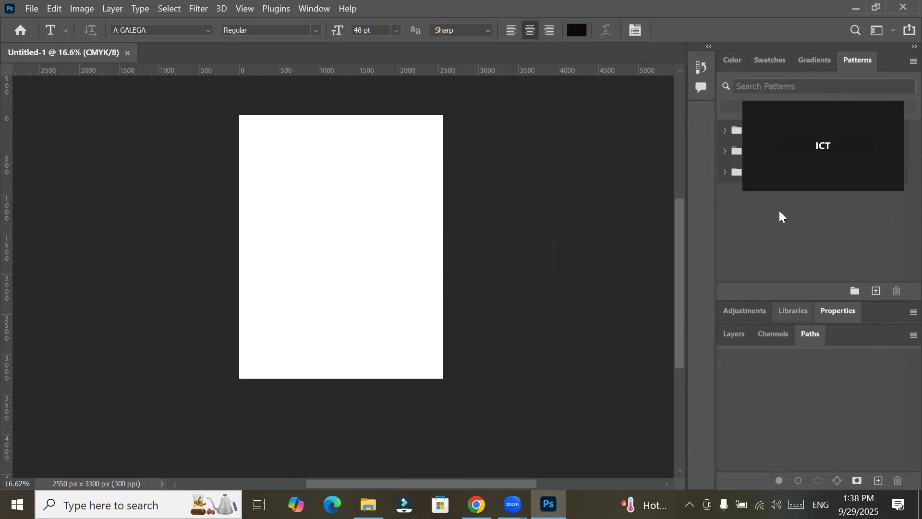
pyautogui.click(733, 335)
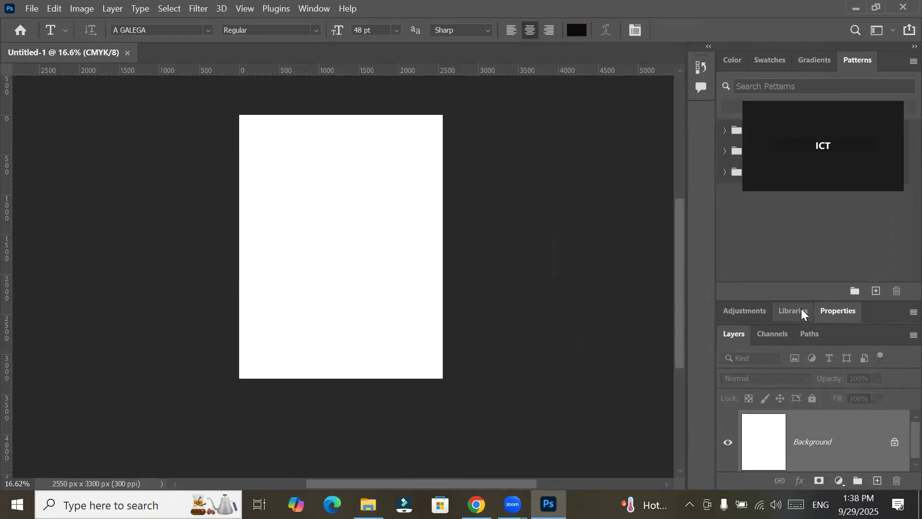
# Look at the History and Comments panels, and collapse the docked panels to icons
pyautogui.click(700, 67)
pyautogui.click(701, 88)
pyautogui.click(699, 87)
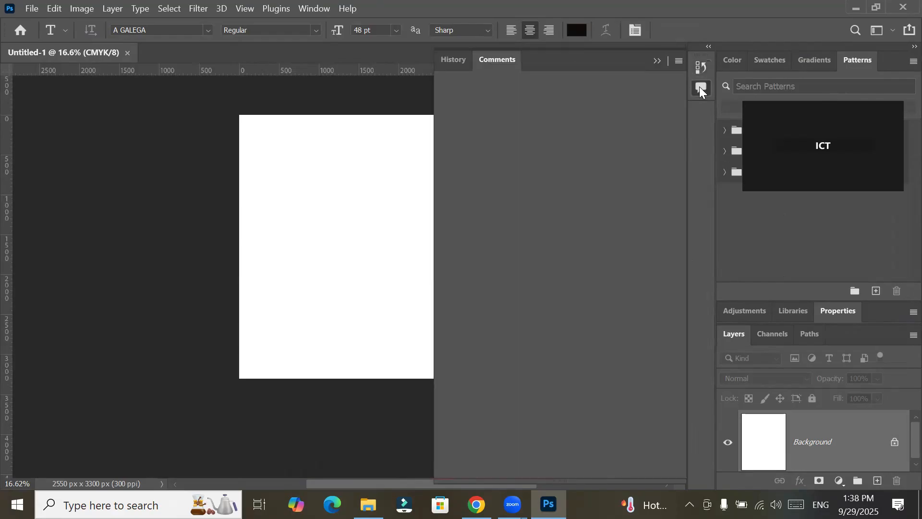
pyautogui.click(699, 86)
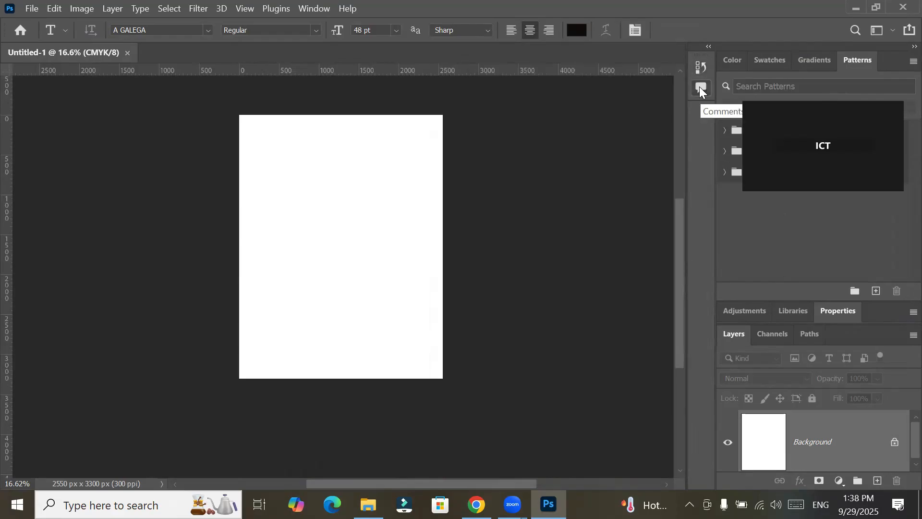
pyautogui.click(905, 50)
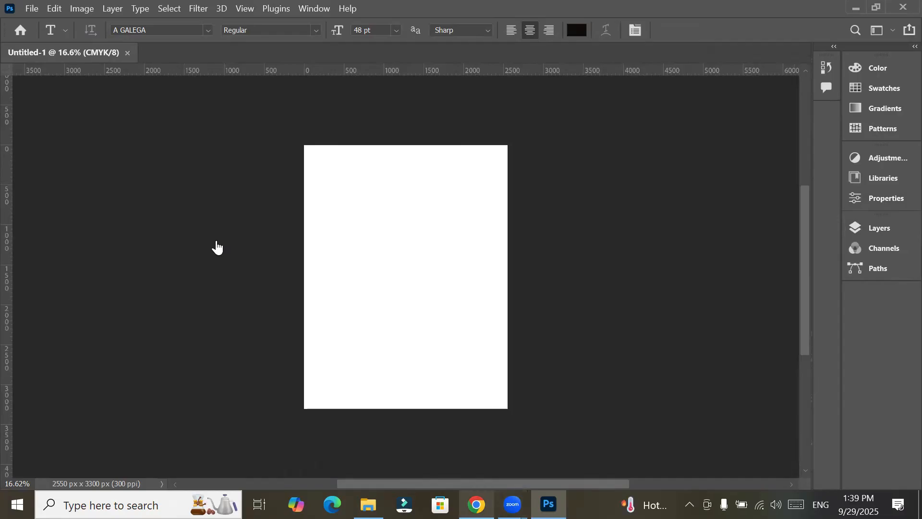
# Switch to WhatsApp in the browser and send "its class time, join to learn more about photoshop" to the Graphic Morning - (Boys) Sep-Oct'25 group
pyautogui.hotkey('alt', 'Tab')
pyautogui.click(162, 146)
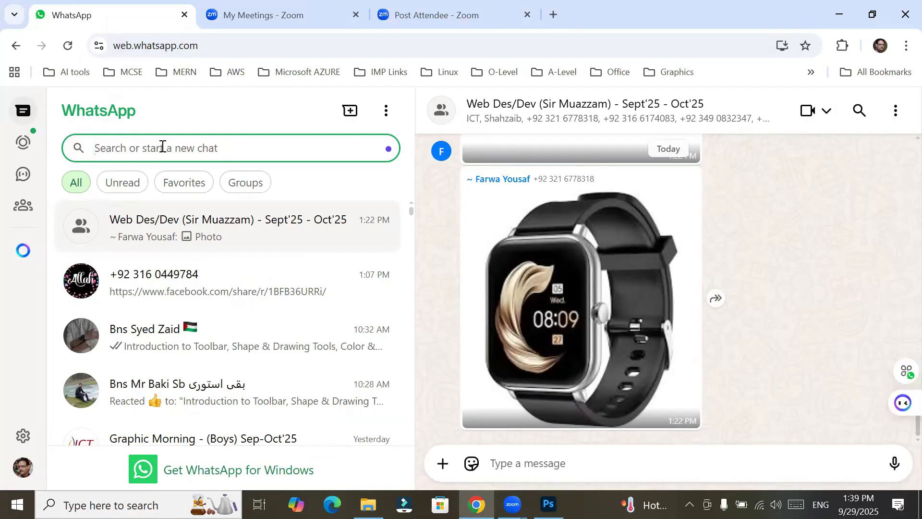
pyautogui.write('gra')
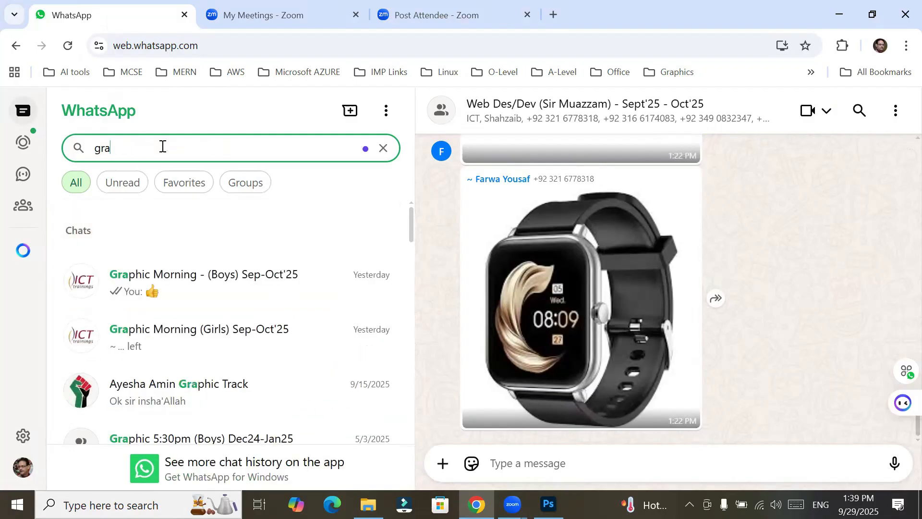
pyautogui.click(203, 289)
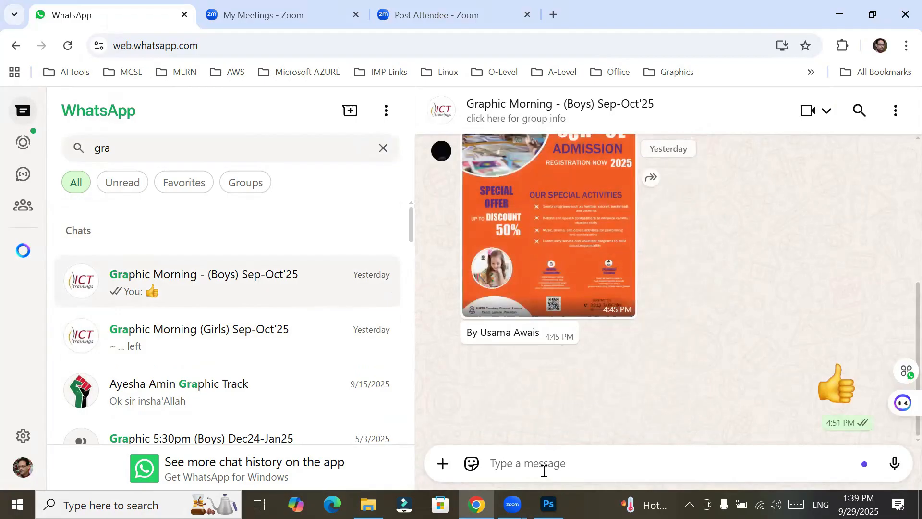
pyautogui.write('its class time, join to learn more about photoshop')
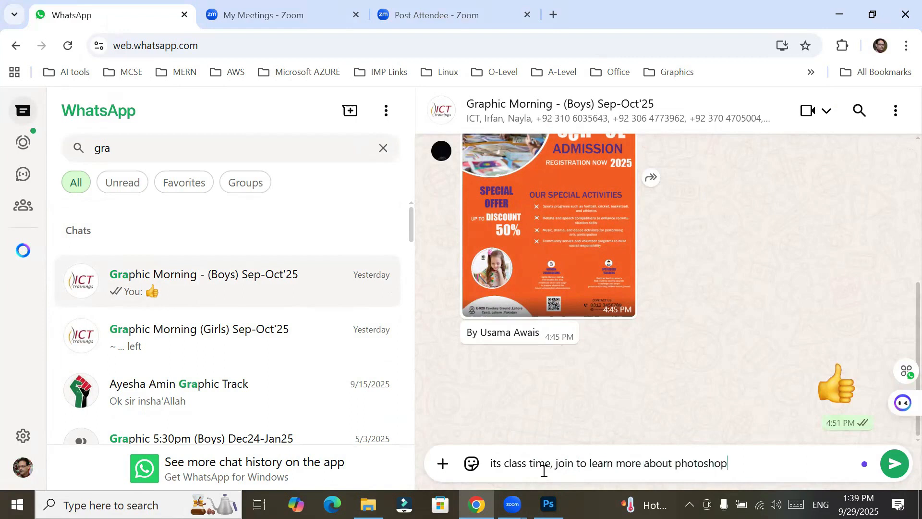
pyautogui.press('Return')
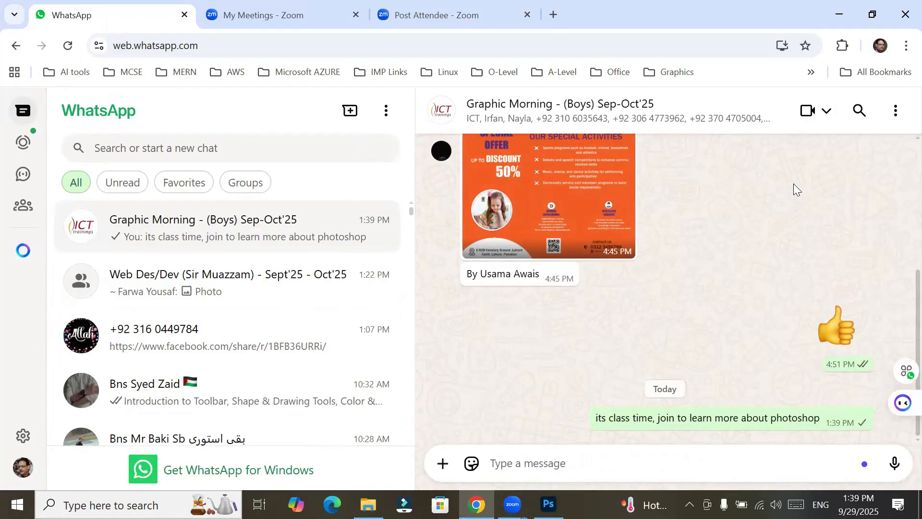
# Copy the text of the class reminder just sent in the chat
pyautogui.tripleClick(779, 418)
pyautogui.hotkey('ctrl', 'c')
pyautogui.rightClick(778, 416)
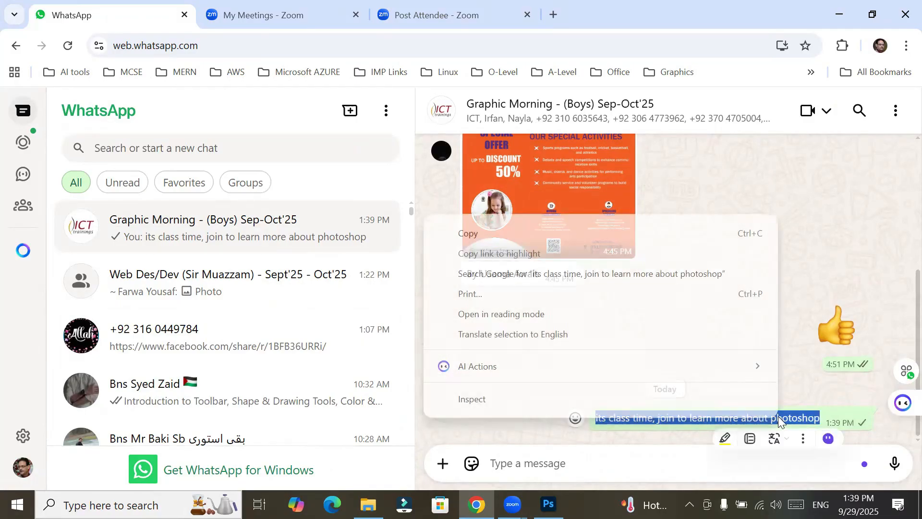
pyautogui.click(593, 234)
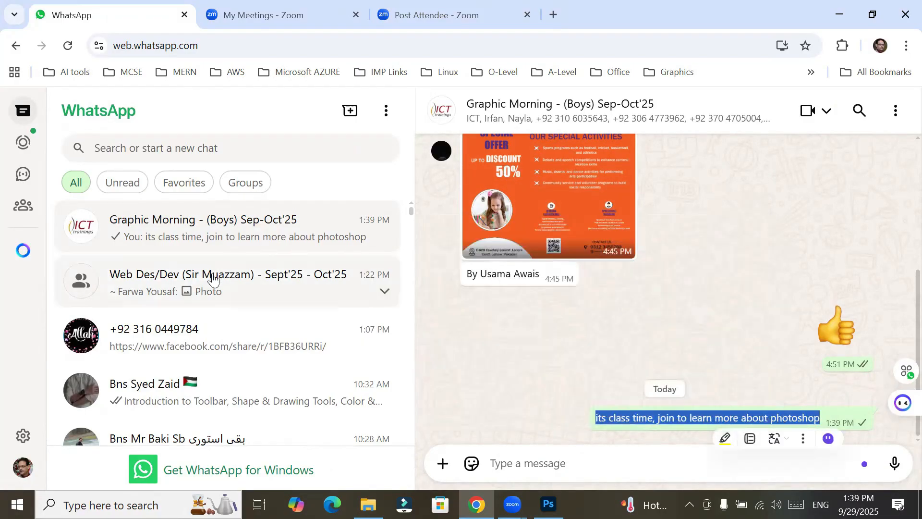
# Search the chats for "gra", and paste and send the copied reminder again in the open Boys group
pyautogui.click(209, 149)
pyautogui.write('g')
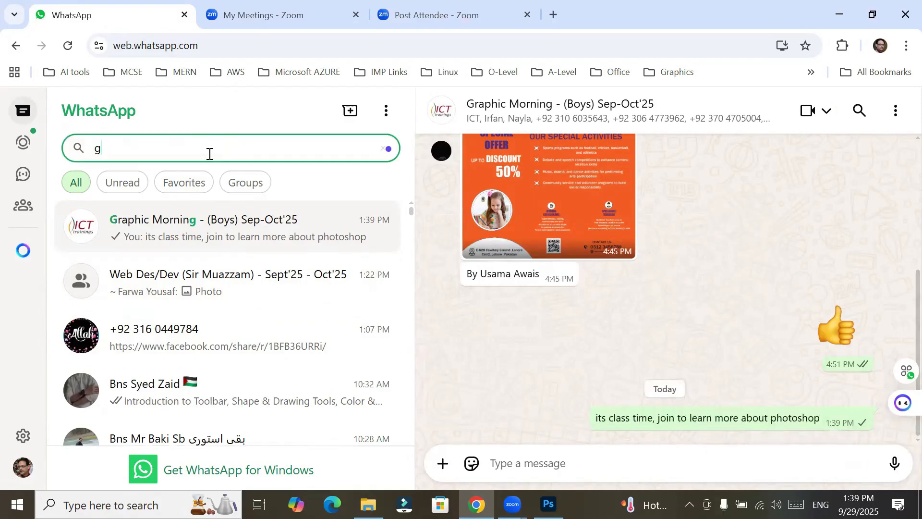
pyautogui.write('ra')
pyautogui.click(528, 463)
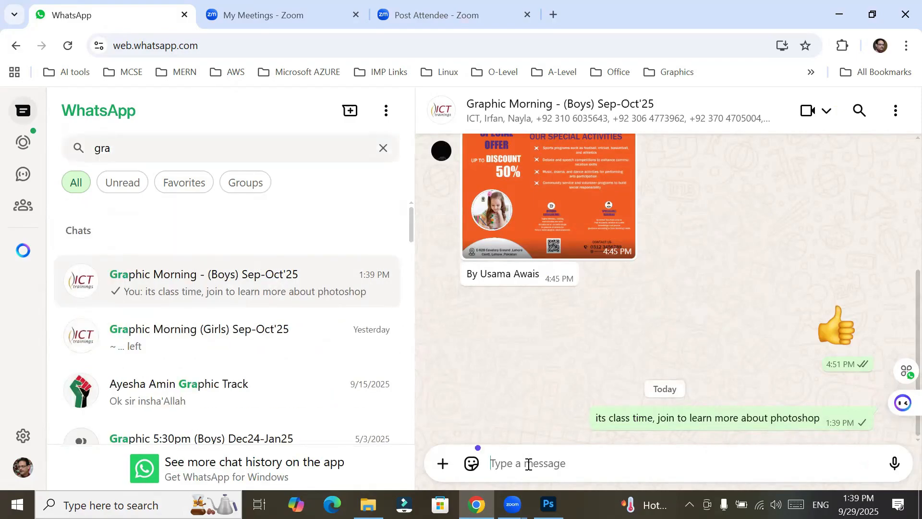
pyautogui.rightClick(528, 464)
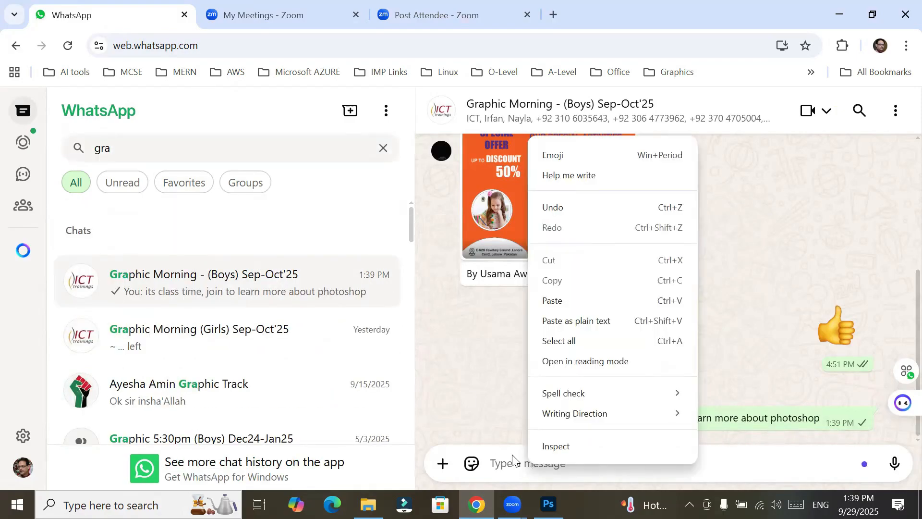
pyautogui.click(553, 300)
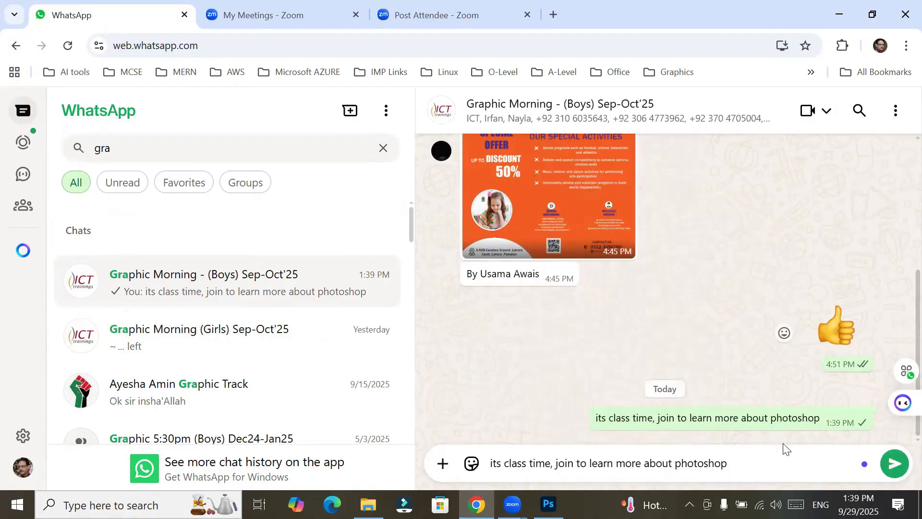
pyautogui.click(896, 465)
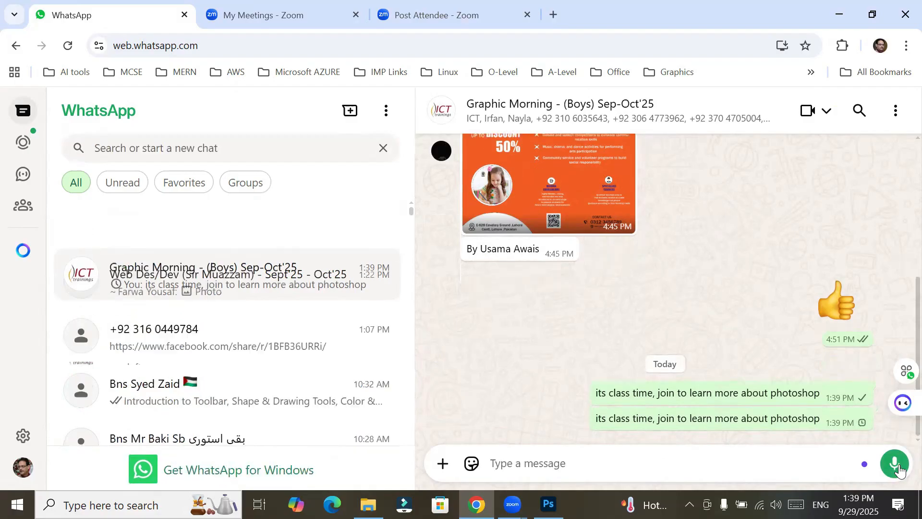
# Paste and send the copied reminder in the Graphic Morning (Girls) Sep-Oct'25 group, and switch back to Photoshop
pyautogui.scroll(-4, 173, 382)
pyautogui.click(186, 292)
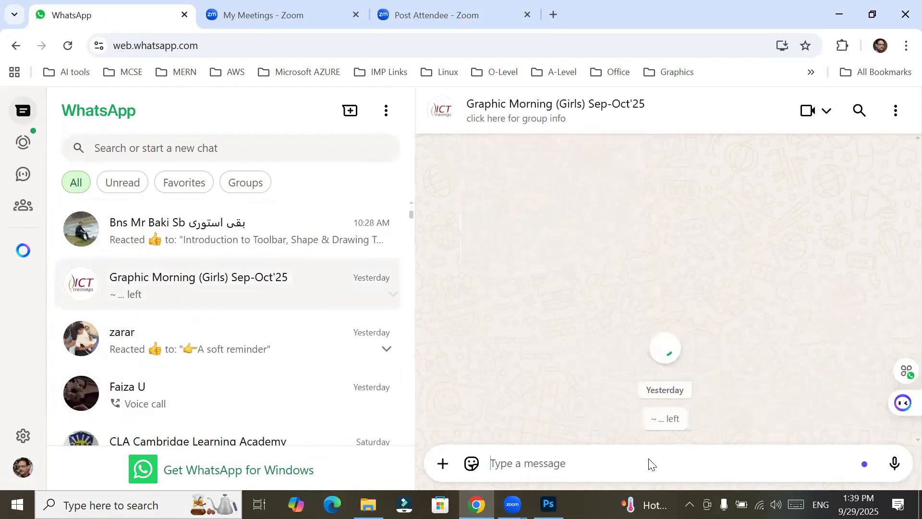
pyautogui.rightClick(579, 466)
pyautogui.click(600, 302)
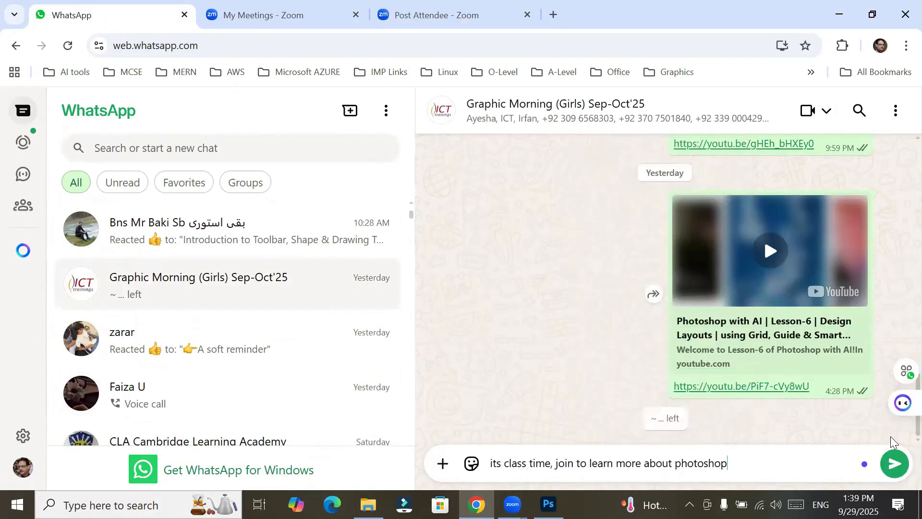
pyautogui.click(894, 464)
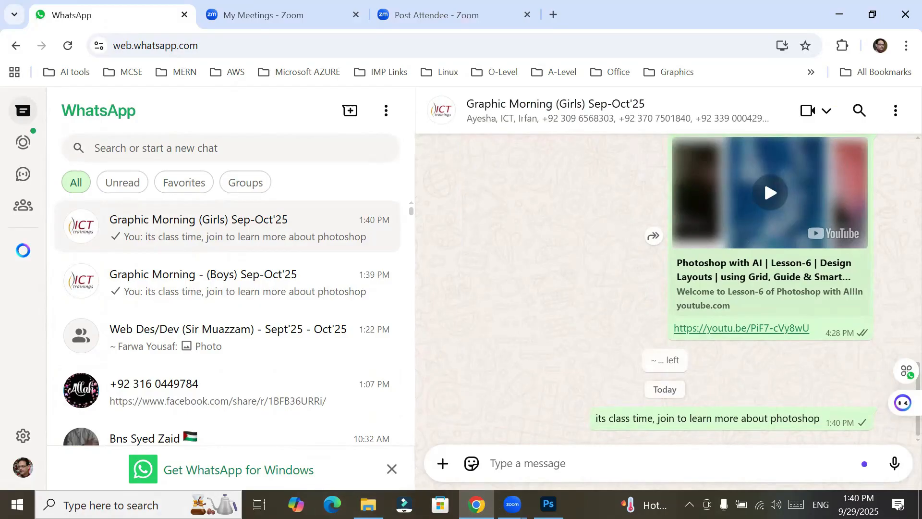
pyautogui.click(548, 504)
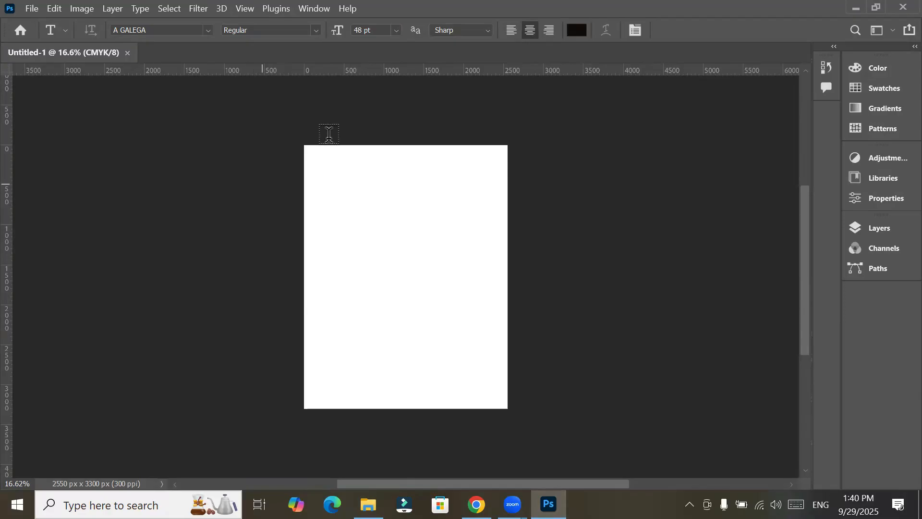
# Float the collapsed panel dock over the page and close it, and hide the Options bar
pyautogui.moveTo(893, 46); pyautogui.dragTo(402, 150)
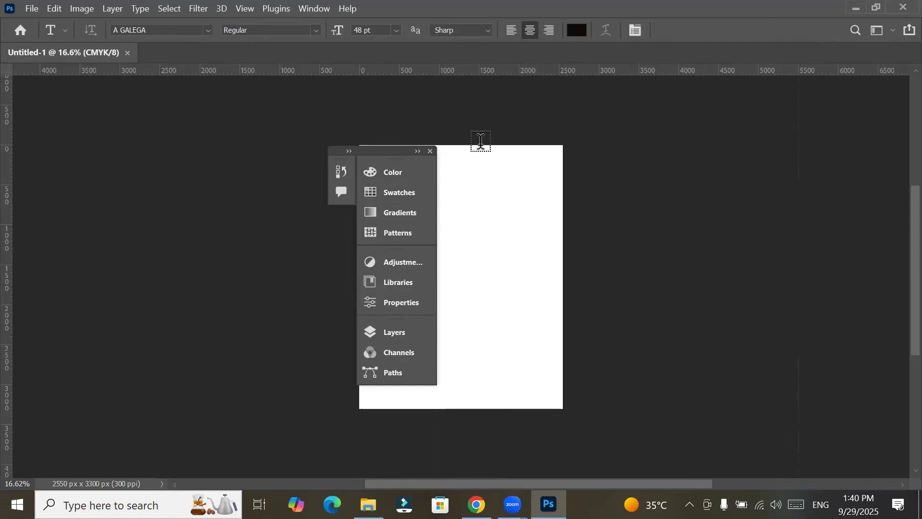
pyautogui.click(429, 150)
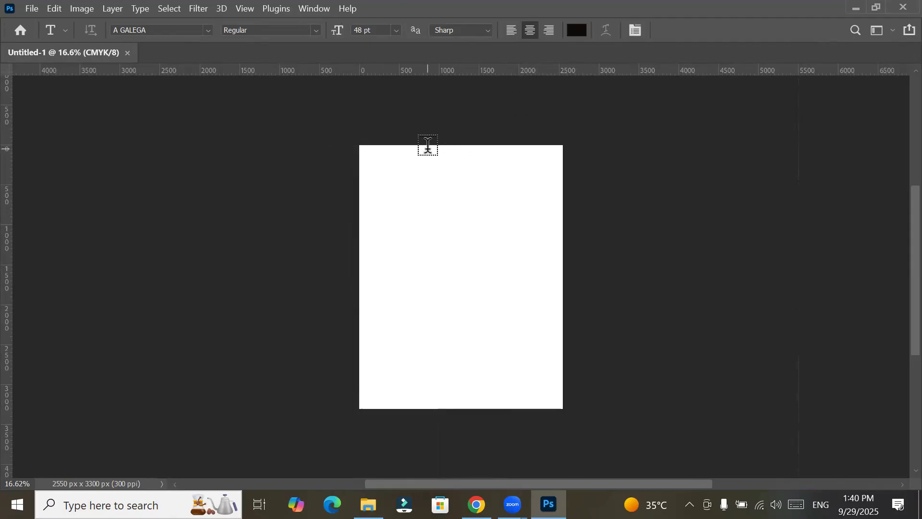
pyautogui.click(328, 11)
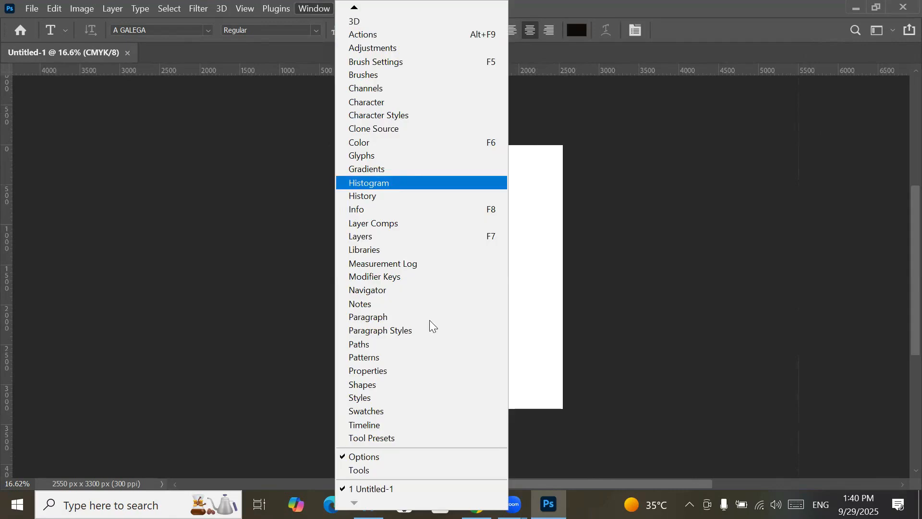
pyautogui.click(431, 451)
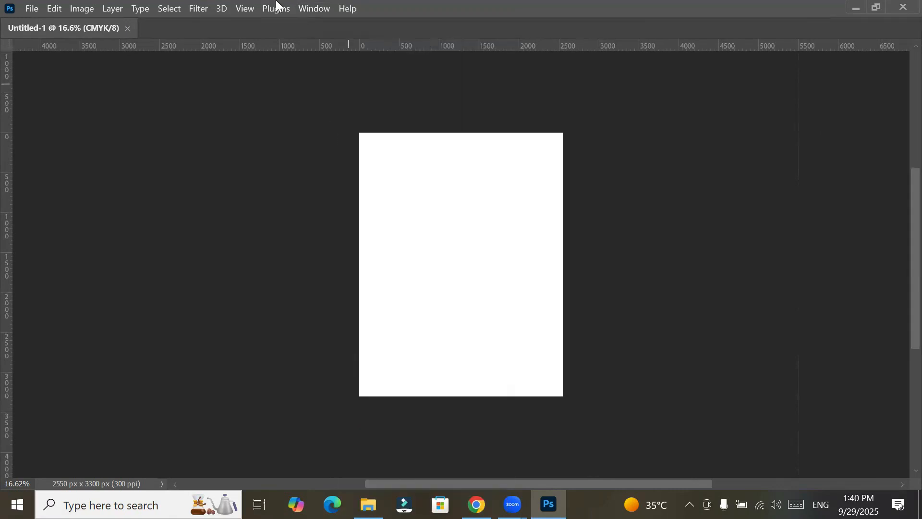
# Show the Channels panel, and reset the Essentials workspace to its default layout
pyautogui.click(327, 10)
pyautogui.click(366, 89)
pyautogui.click(309, 7)
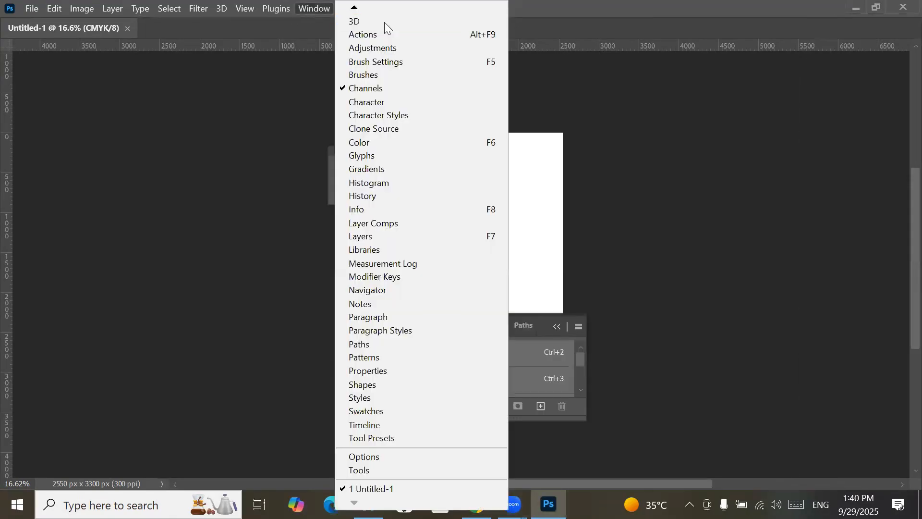
pyautogui.moveTo(367, 8)
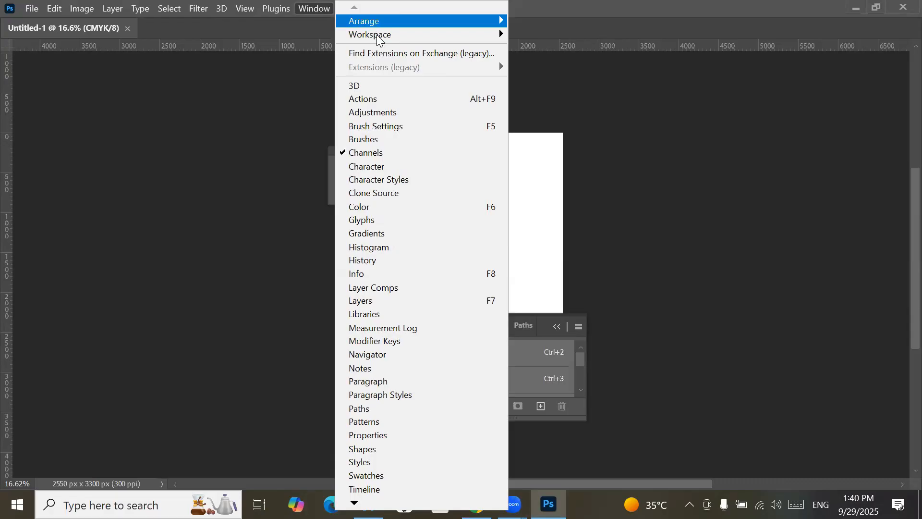
pyautogui.moveTo(377, 35)
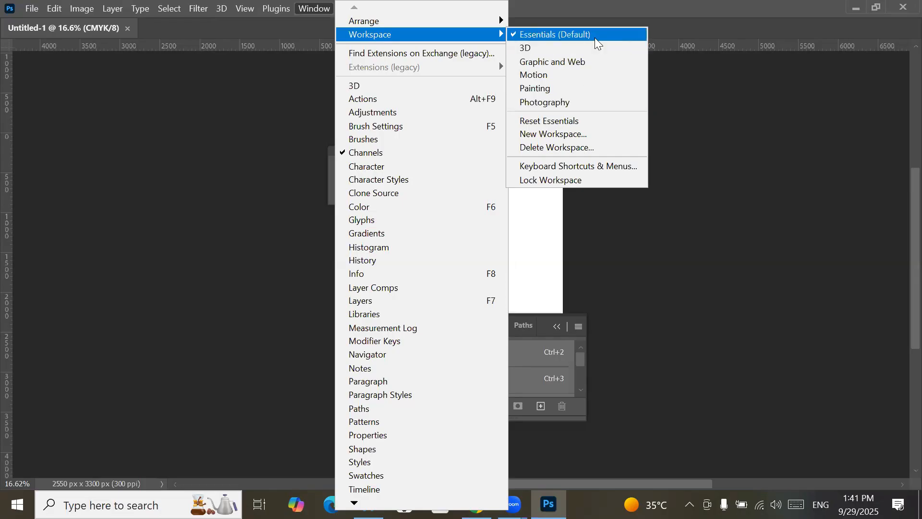
pyautogui.click(580, 122)
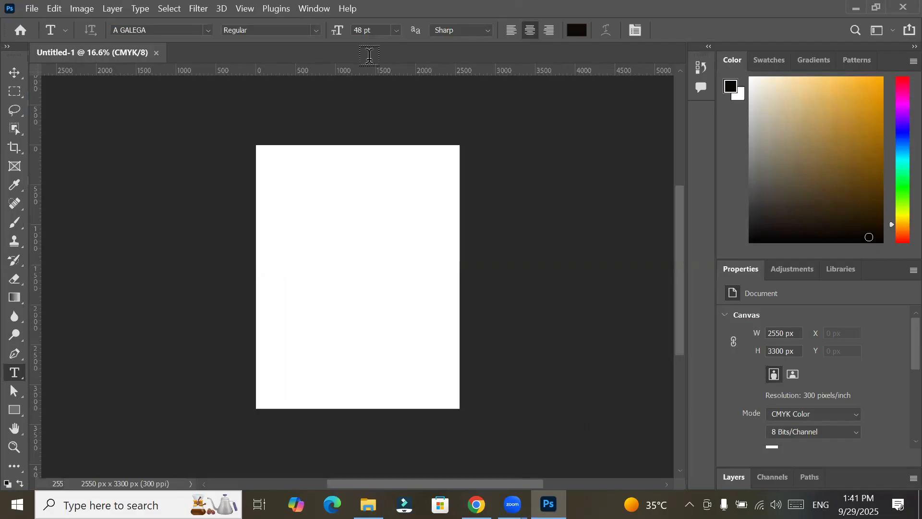
# Undock the Tools panel, expand it to two columns and place it beside the page
pyautogui.moveTo(154, 119); pyautogui.dragTo(195, 123)
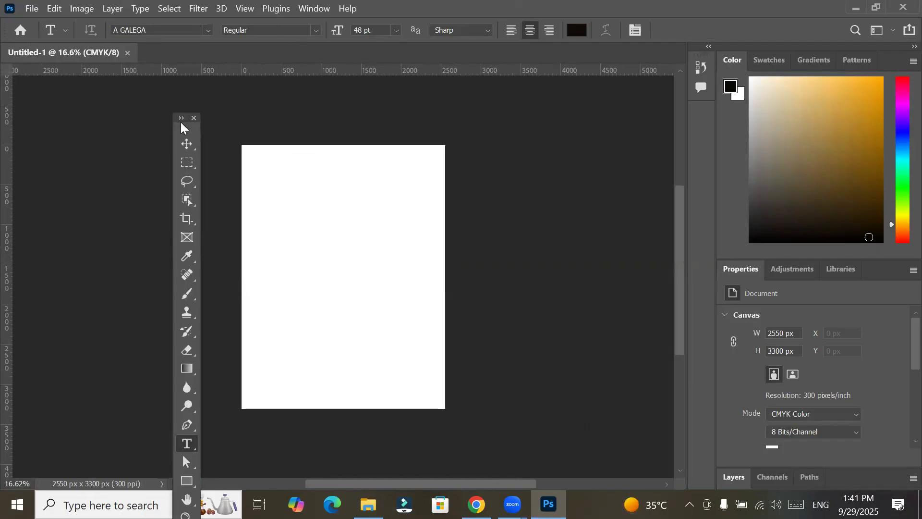
pyautogui.click(182, 119)
pyautogui.moveTo(62, 93); pyautogui.dragTo(73, 136)
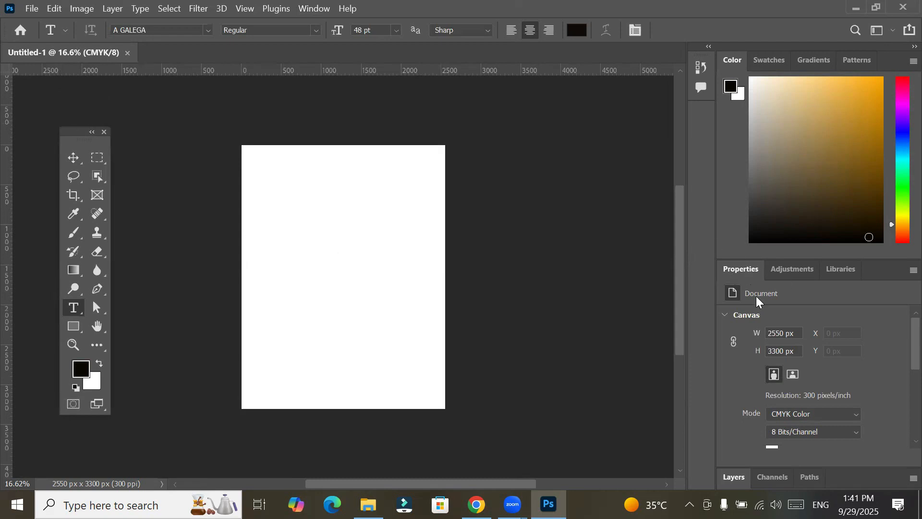
# Float the Properties and Layers panels together in one group, and collapse the remaining docked panels to icons
pyautogui.moveTo(736, 268); pyautogui.dragTo(468, 109)
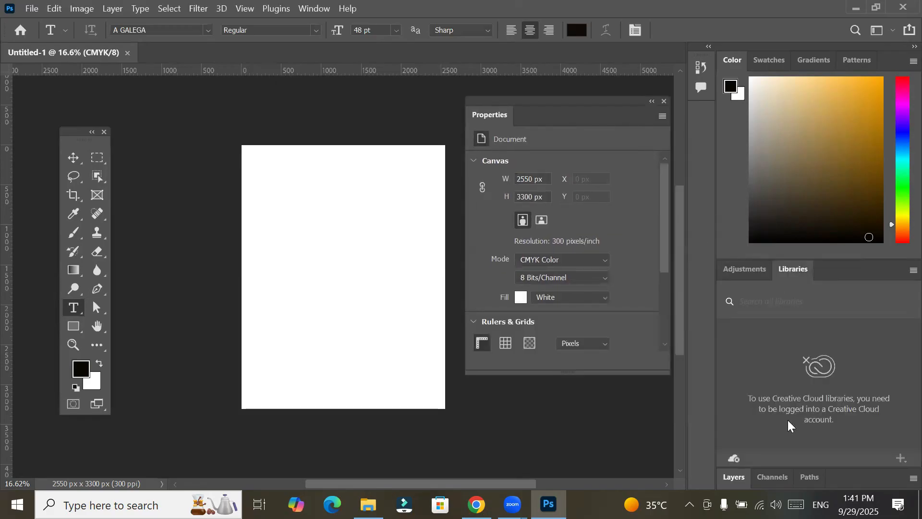
pyautogui.moveTo(733, 477); pyautogui.dragTo(539, 124)
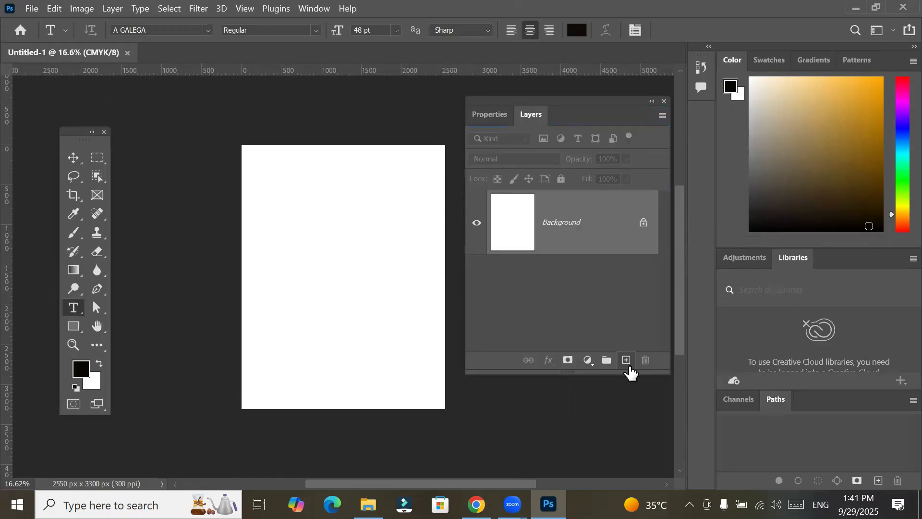
pyautogui.doubleClick(904, 47)
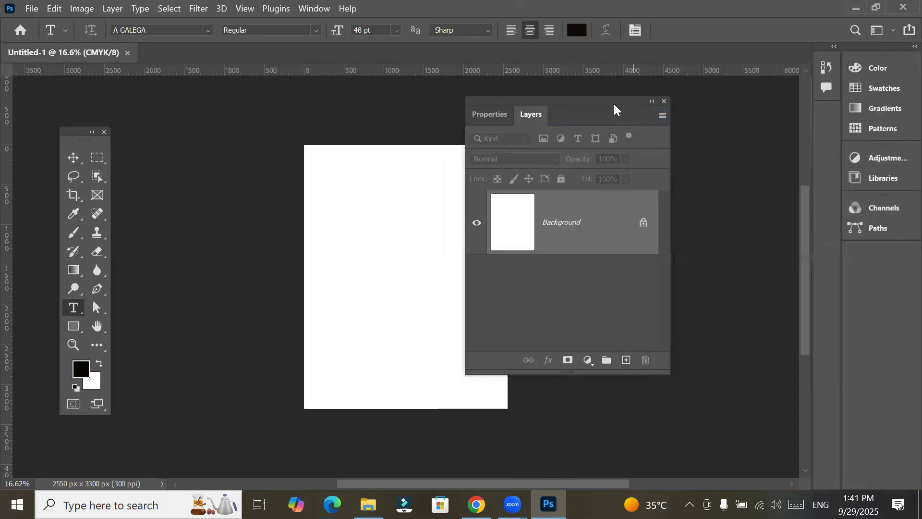
# Collapse the floating Properties and Layers group to icons and move it near the docked panels
pyautogui.moveTo(612, 105); pyautogui.dragTo(744, 99)
pyautogui.click(742, 96)
pyautogui.moveTo(594, 96); pyautogui.dragTo(700, 101)
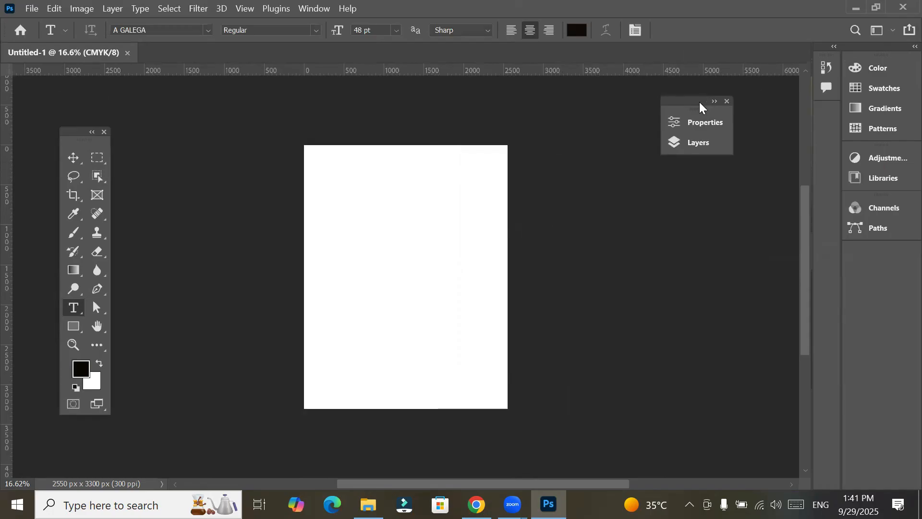
# Open and close Properties from the floating icon group, and expand the Layers panel
pyautogui.click(706, 126)
pyautogui.click(706, 126)
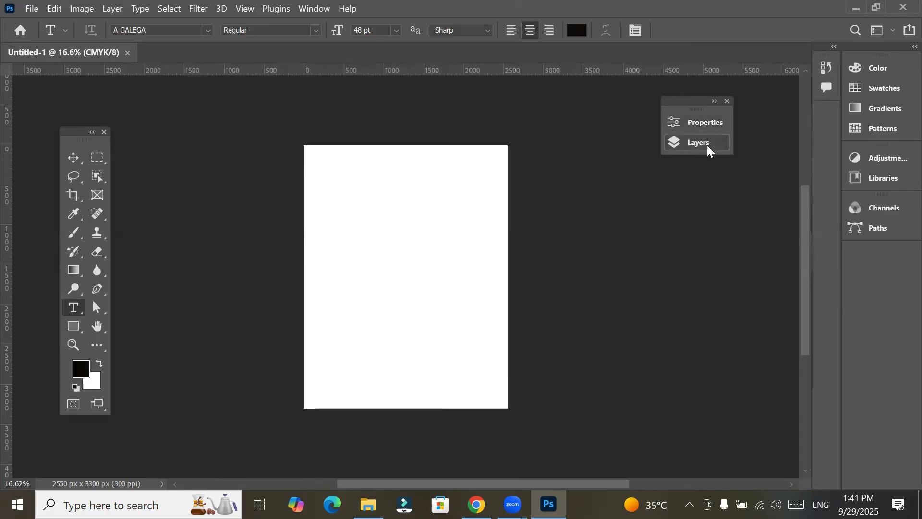
pyautogui.click(706, 145)
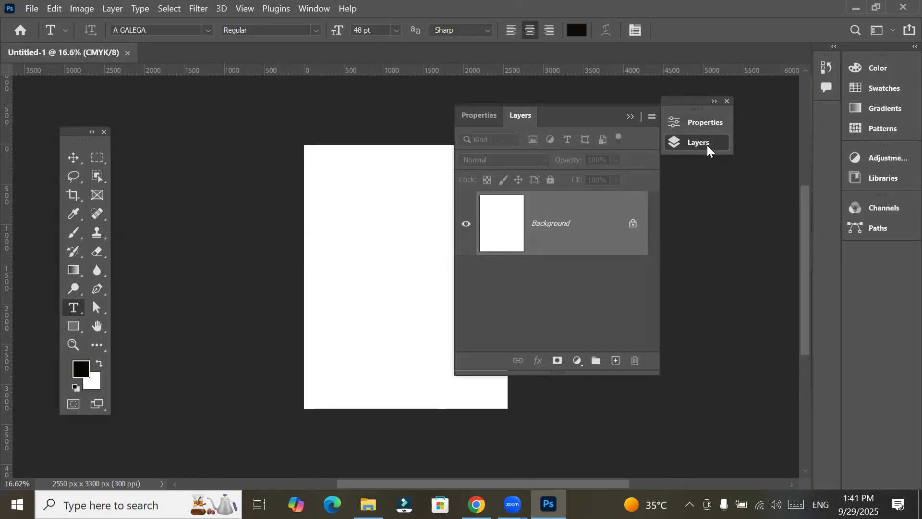
# Draw a kangaroo custom shape from Wild Animals, about 1018 by 1291 px, in the page's lower left area, collapsing the opened panels
pyautogui.click(707, 145)
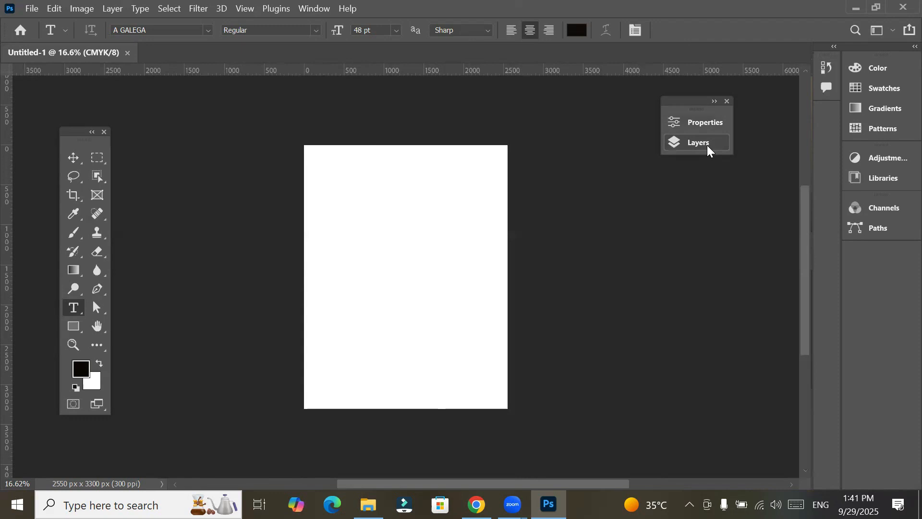
pyautogui.click(74, 327)
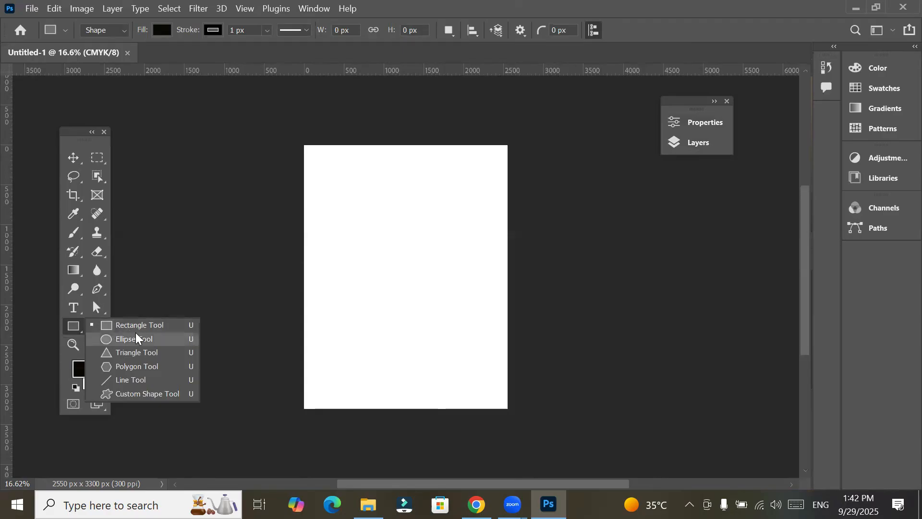
pyautogui.click(144, 394)
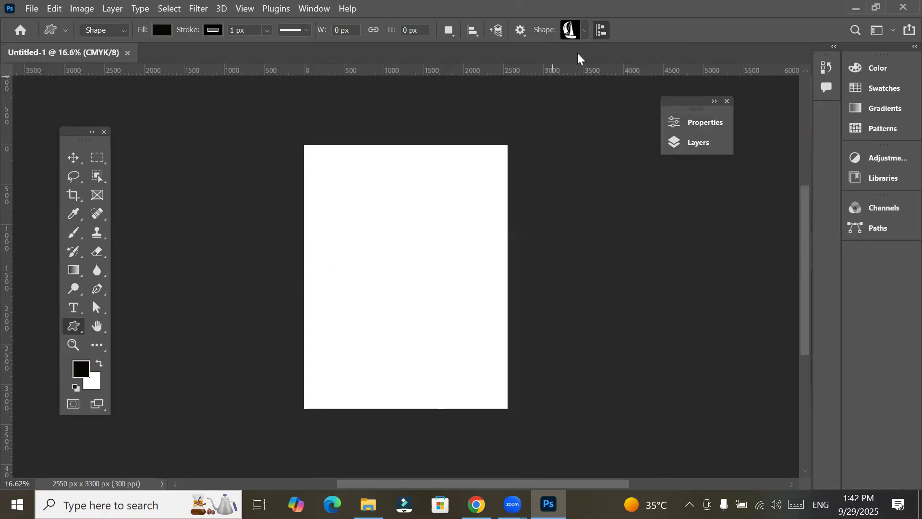
pyautogui.click(585, 34)
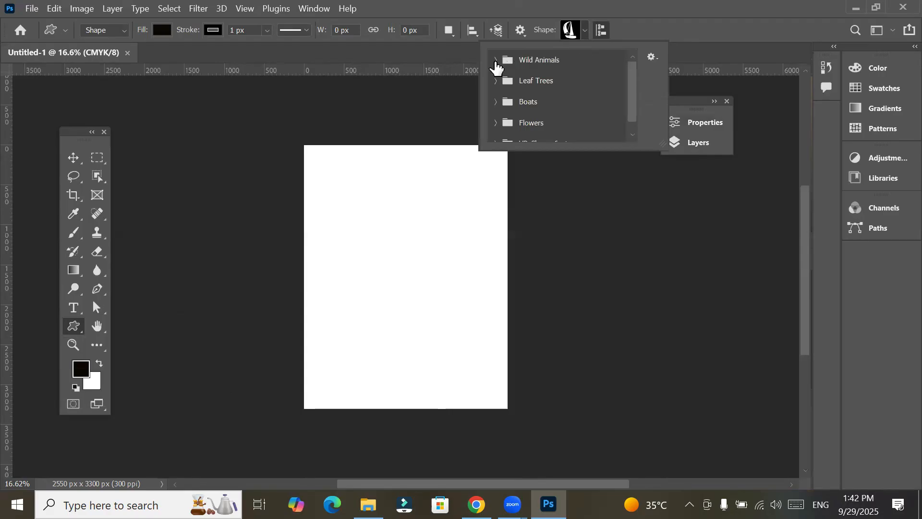
pyautogui.click(496, 62)
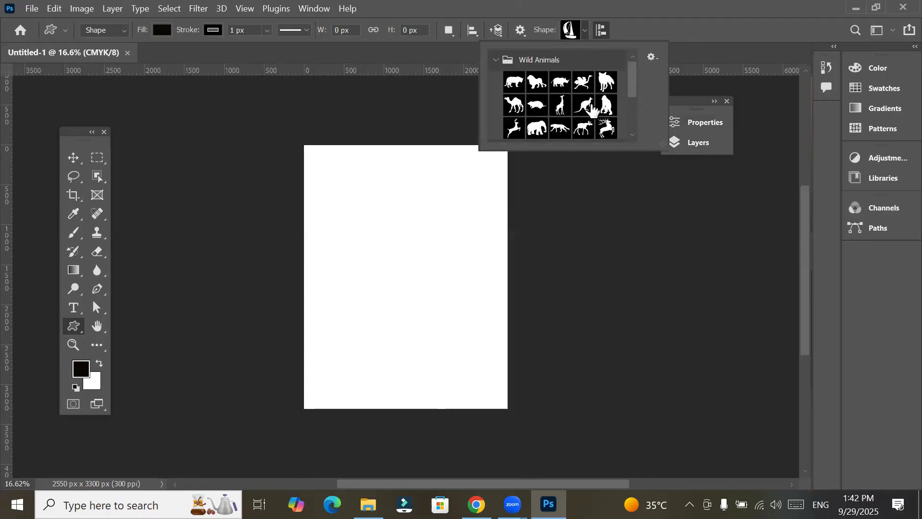
pyautogui.click(585, 105)
pyautogui.moveTo(323, 298); pyautogui.dragTo(405, 401)
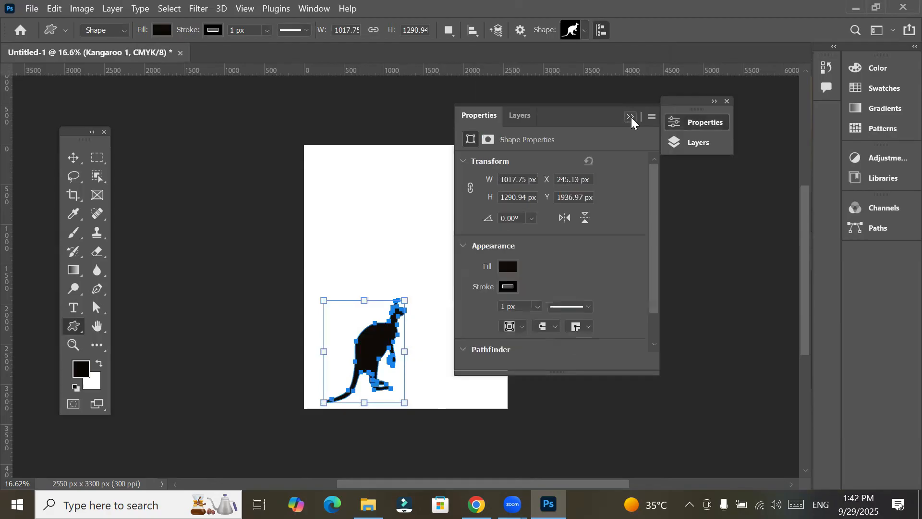
pyautogui.click(631, 117)
# Draw the Wild Animals leaping stag shape, about 895 by 787 px, to the right of the kangaroo
pyautogui.click(585, 31)
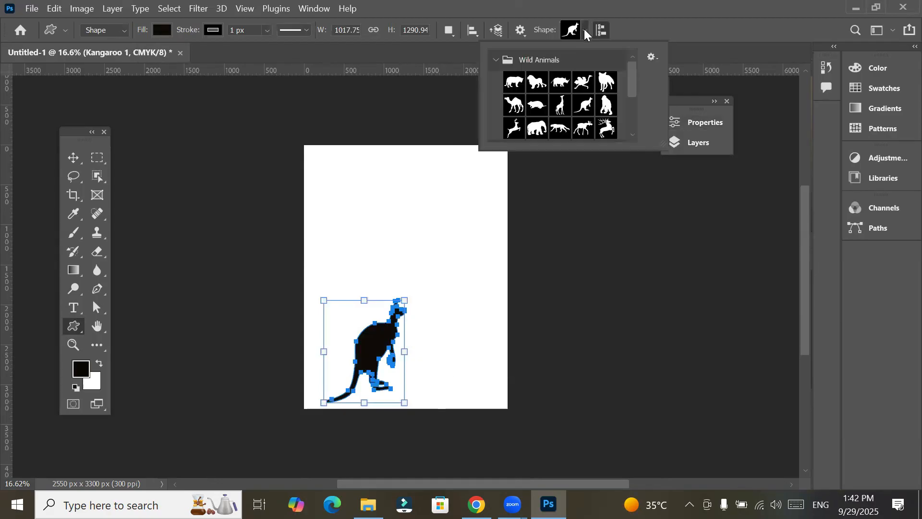
pyautogui.click(607, 128)
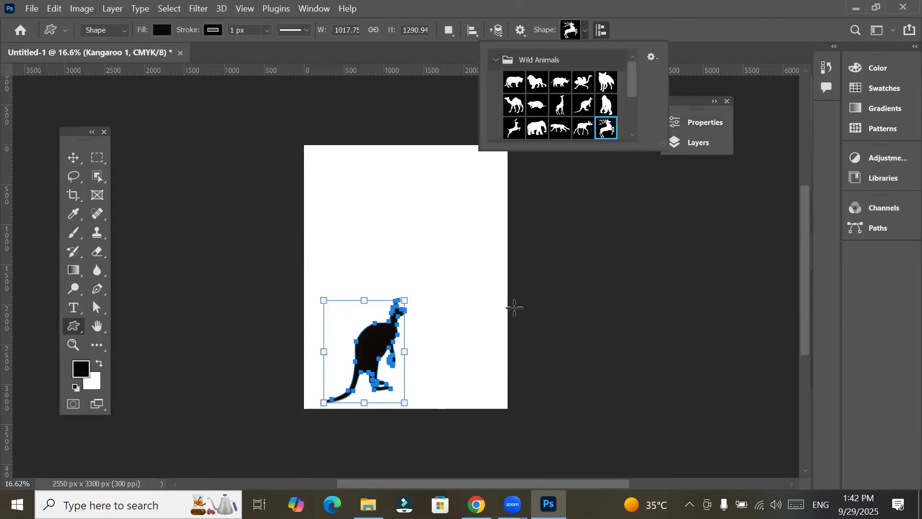
pyautogui.moveTo(428, 334); pyautogui.dragTo(502, 399)
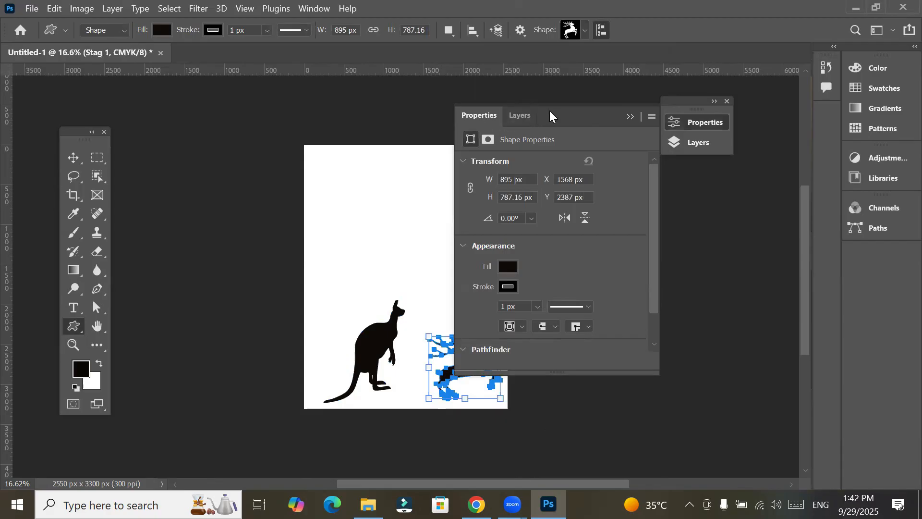
# Place Properties after Layers in the floating panel group and move the expanded group off the page
pyautogui.moveTo(499, 115)
pyautogui.mouseDown()
pyautogui.moveTo(465, 124)
pyautogui.moveTo(482, 123)
pyautogui.mouseUp()
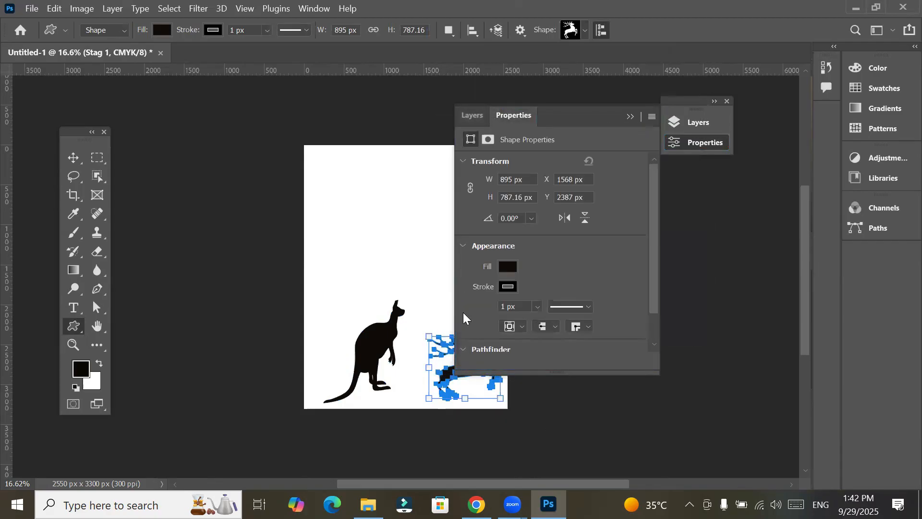
pyautogui.moveTo(546, 118); pyautogui.dragTo(650, 108)
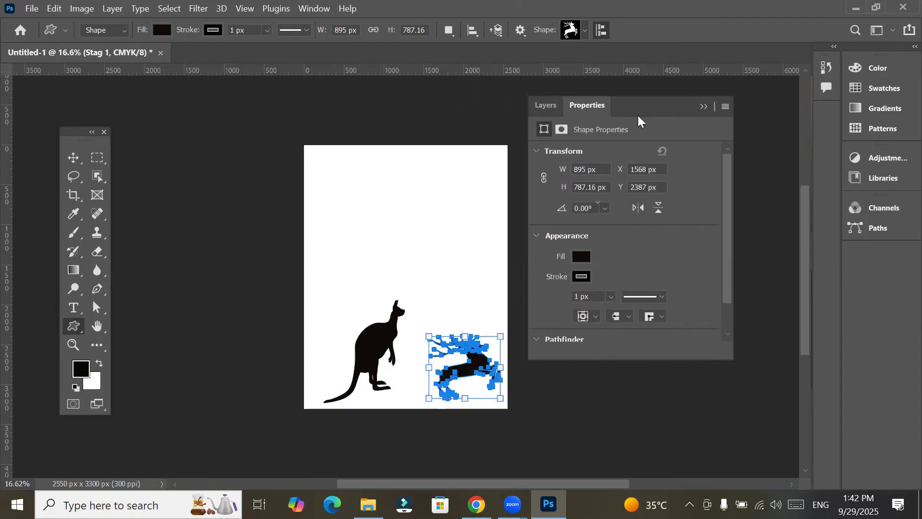
# Try crimson and light blue fills on the stag shape, and set its fill to none
pyautogui.click(581, 256)
pyautogui.click(624, 305)
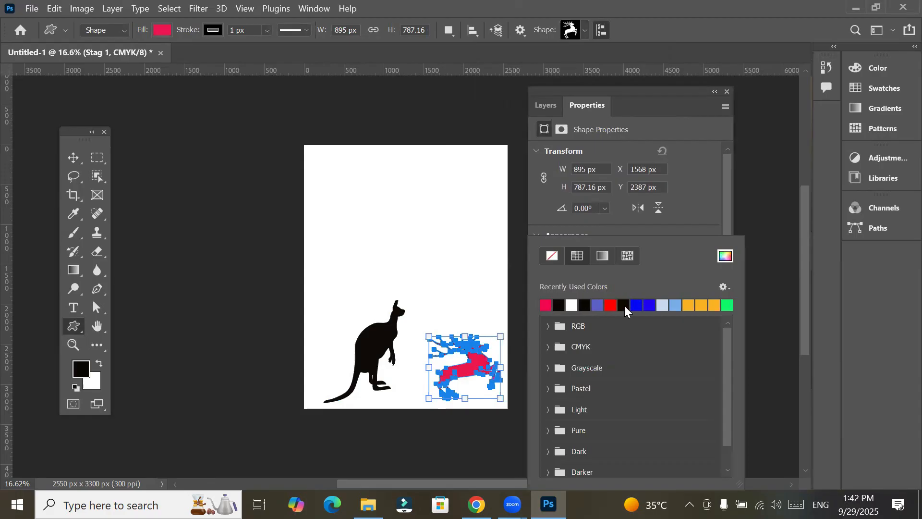
pyautogui.click(666, 303)
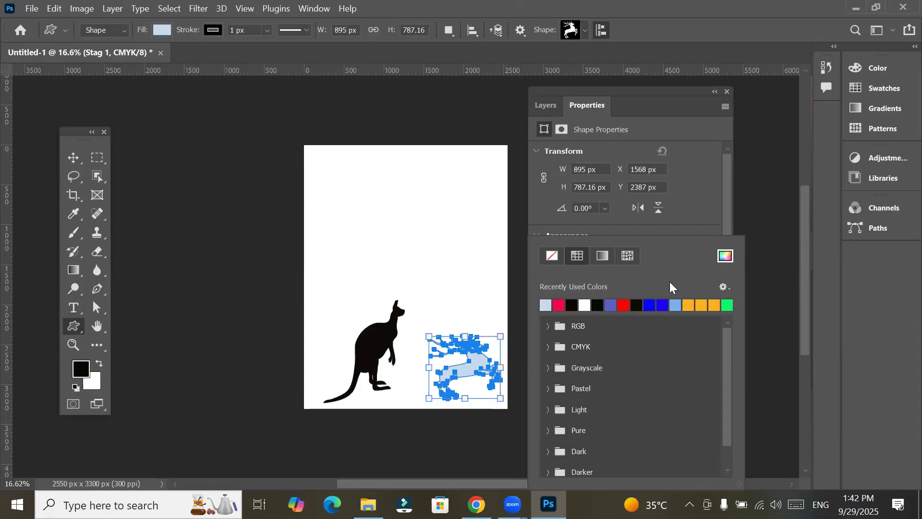
pyautogui.click(551, 255)
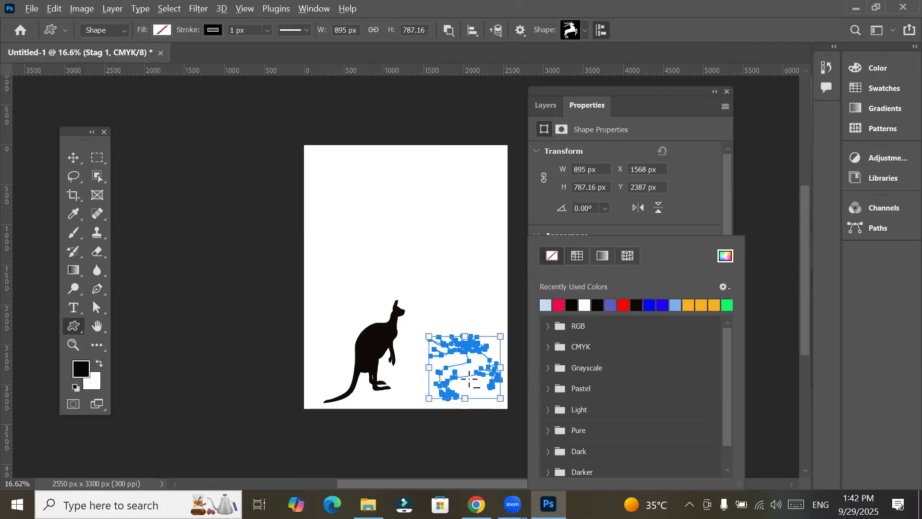
# Examine the unfilled stag's outline at several magnifications and compare it with the kangaroo
pyautogui.scroll(2, 483, 391)
pyautogui.scroll(4, 480, 400)
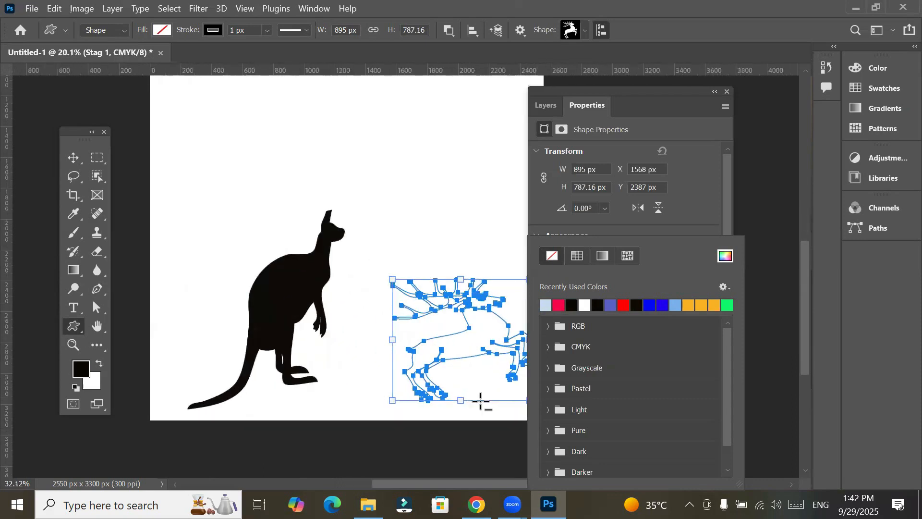
pyautogui.press('space')
pyautogui.moveTo(469, 308); pyautogui.dragTo(370, 257)
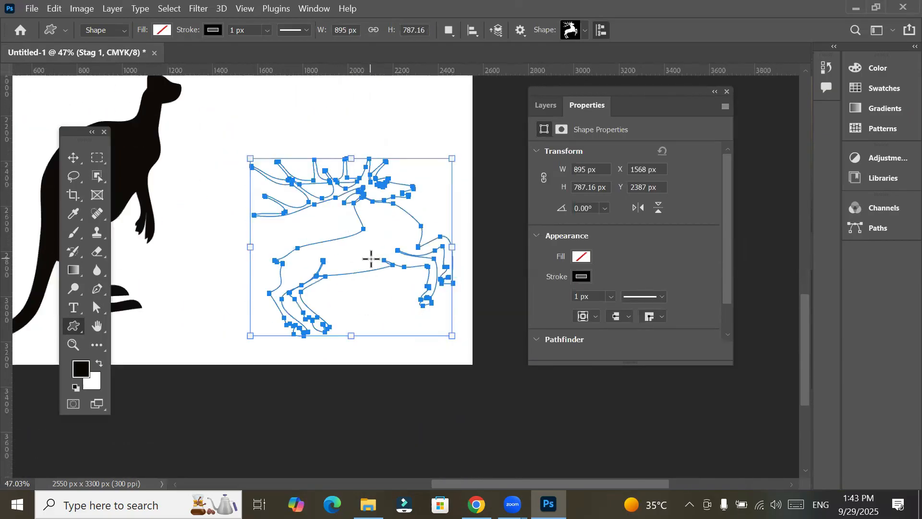
pyautogui.scroll(8, 372, 259)
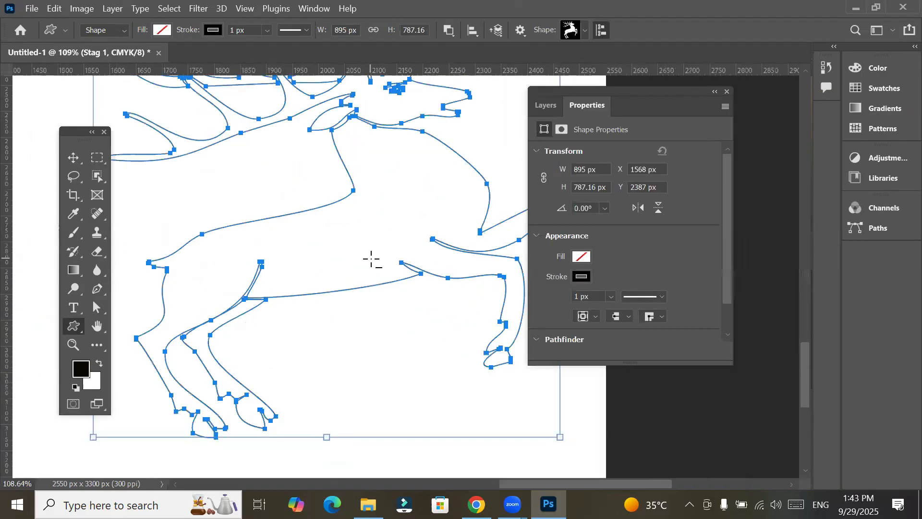
pyautogui.scroll(-9, 371, 259)
pyautogui.scroll(-3, 371, 259)
pyautogui.scroll(4, 371, 259)
pyautogui.scroll(3, 371, 258)
pyautogui.scroll(-6, 371, 259)
pyautogui.scroll(2, 371, 259)
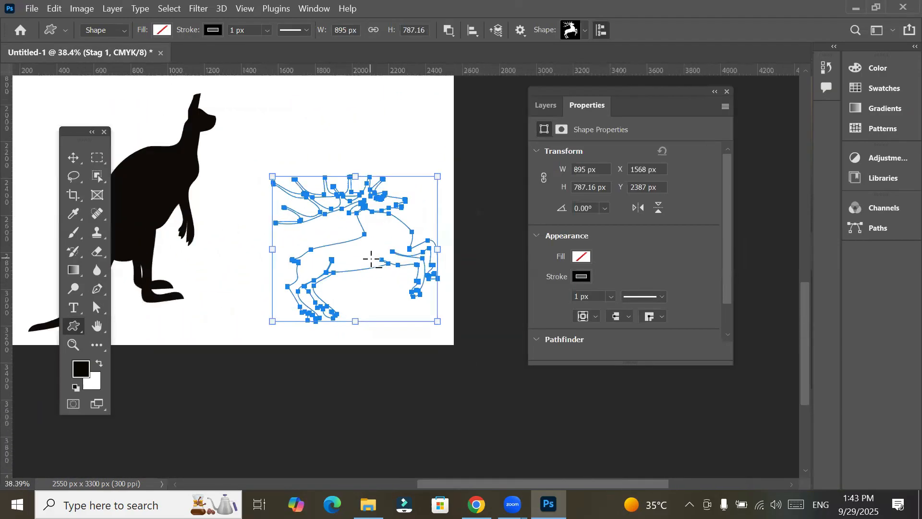
pyautogui.scroll(-2, 372, 259)
pyautogui.press('space')
pyautogui.moveTo(321, 141); pyautogui.dragTo(308, 310)
pyautogui.moveTo(281, 190); pyautogui.dragTo(370, 185)
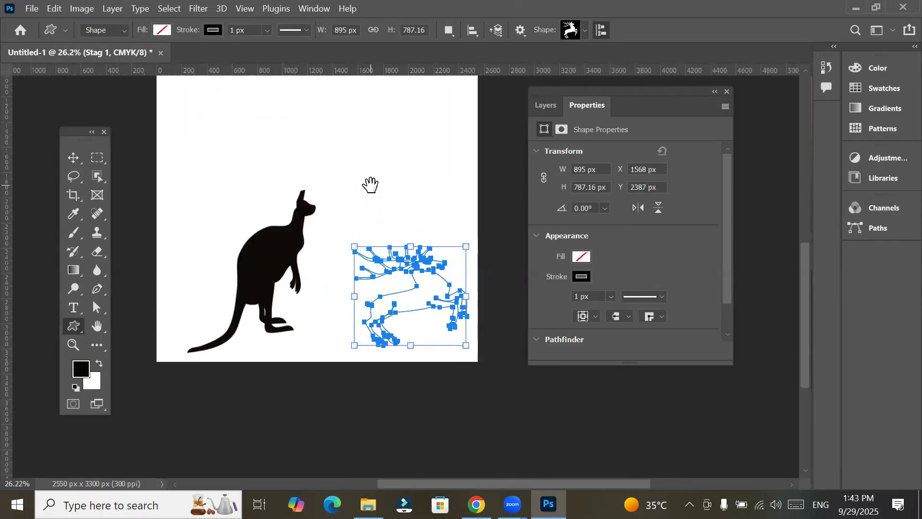
# Demonstrate the Hand tool by panning over the upper and lower parts of the page
pyautogui.click(73, 344)
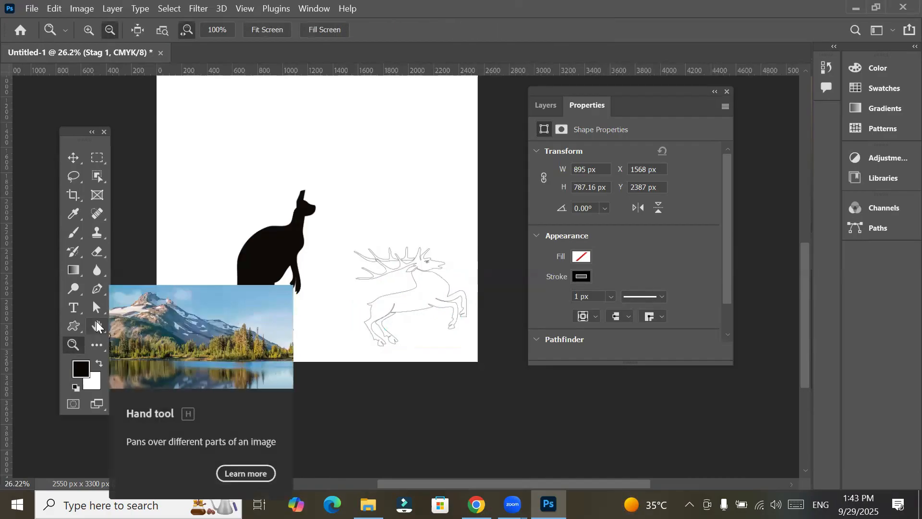
pyautogui.press('h')
pyautogui.moveTo(403, 160); pyautogui.dragTo(412, 296)
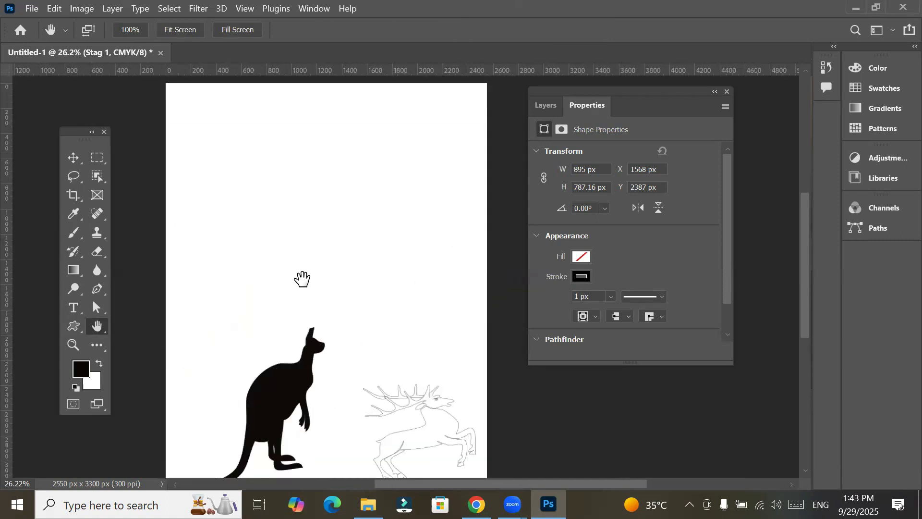
pyautogui.moveTo(387, 222); pyautogui.dragTo(389, 179)
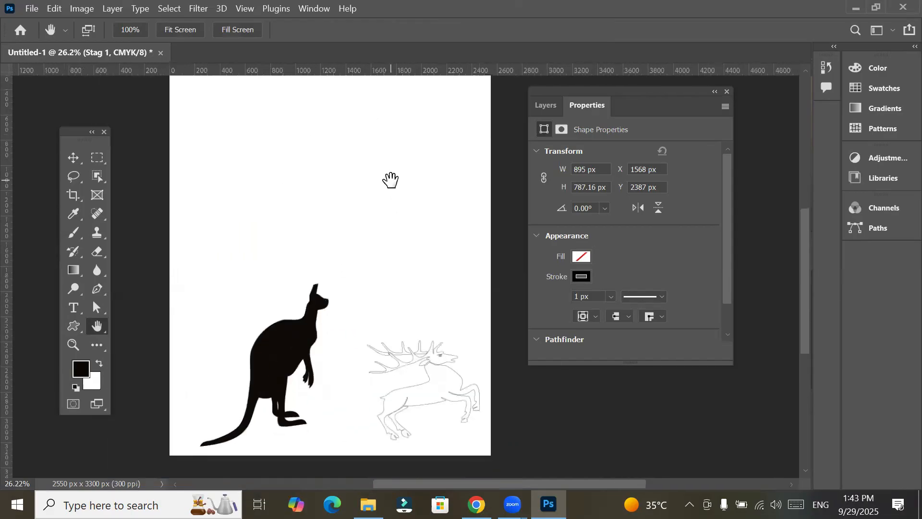
# Demonstrate the Zoom tool by zooming out and in on the kangaroo until both shapes are back in view
pyautogui.click(75, 350)
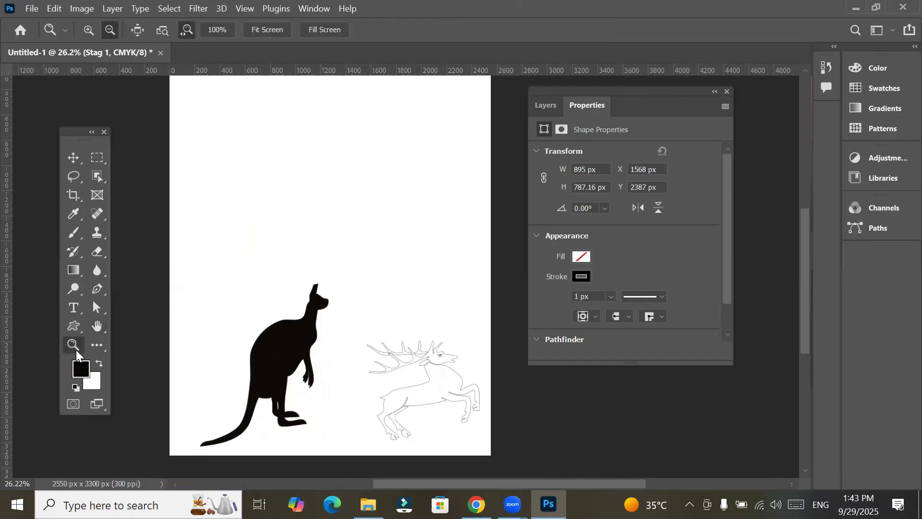
pyautogui.keyDown('alt'); pyautogui.click(337, 330); pyautogui.keyUp('alt')
pyautogui.keyDown('alt'); pyautogui.click(324, 336); pyautogui.keyUp('alt')
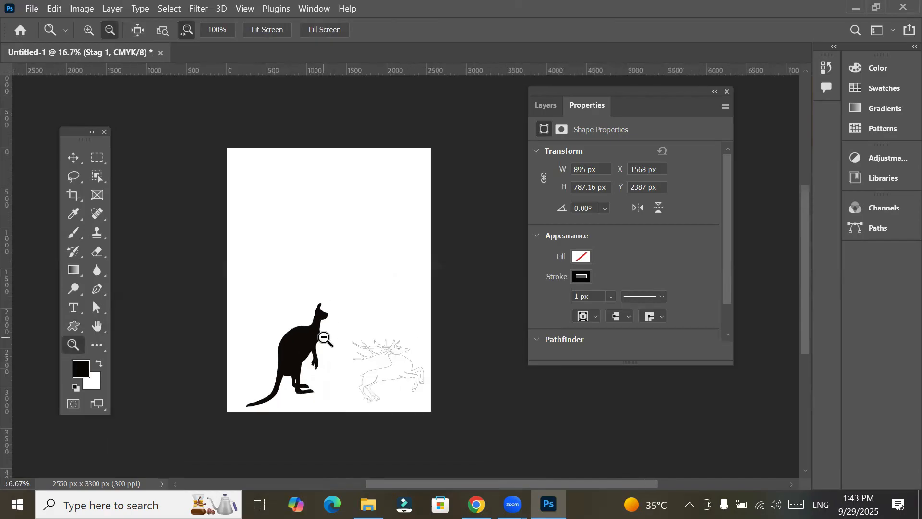
pyautogui.click(89, 30)
pyautogui.click(312, 344)
pyautogui.click(312, 344)
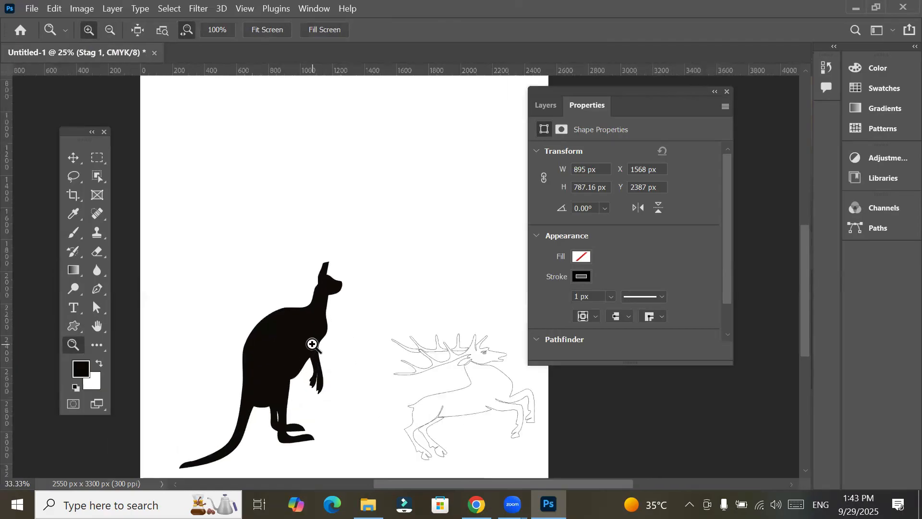
pyautogui.click(312, 344)
pyautogui.click(313, 344)
pyautogui.click(312, 344)
pyautogui.click(312, 344)
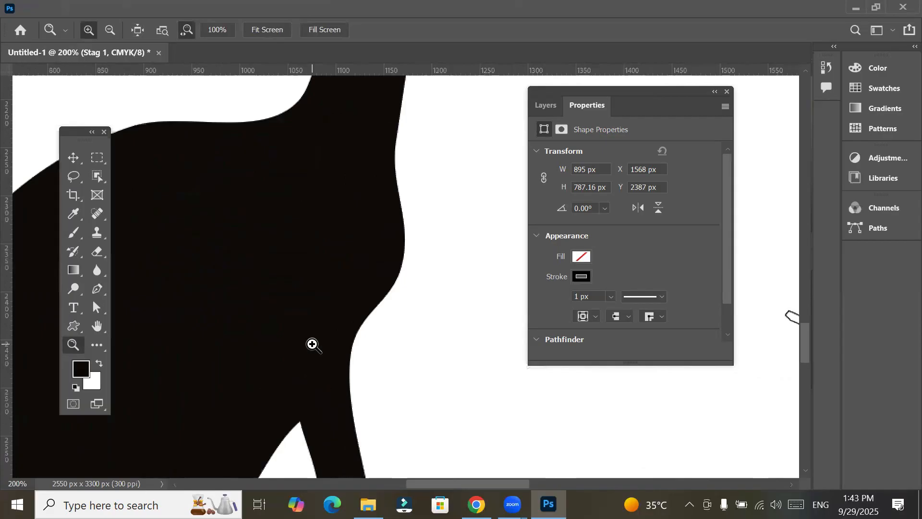
pyautogui.keyDown('alt'); pyautogui.click(312, 343); pyautogui.keyUp('alt')
pyautogui.keyDown('alt'); pyautogui.click(312, 344); pyautogui.keyUp('alt')
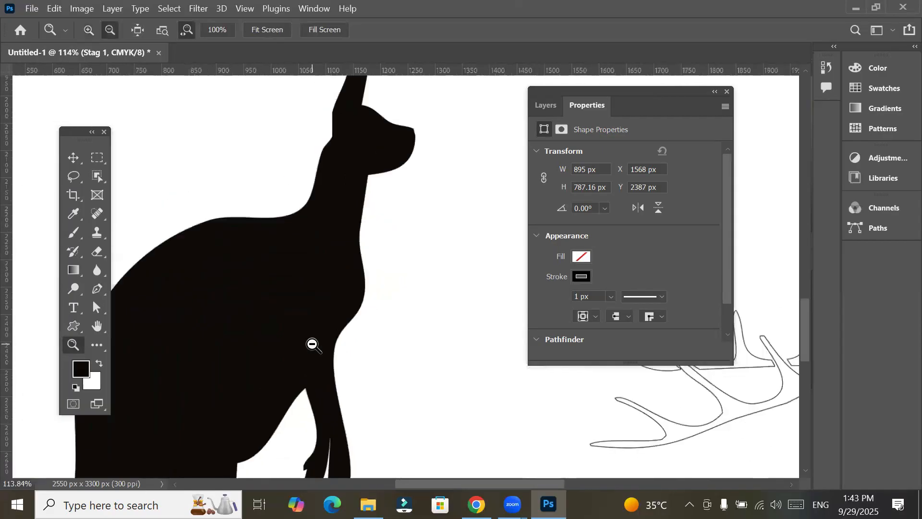
pyautogui.keyDown('alt'); pyautogui.click(312, 344); pyautogui.keyUp('alt')
pyautogui.keyDown('alt'); pyautogui.click(312, 344); pyautogui.keyUp('alt')
pyautogui.keyDown('alt'); pyautogui.click(312, 344); pyautogui.keyUp('alt')
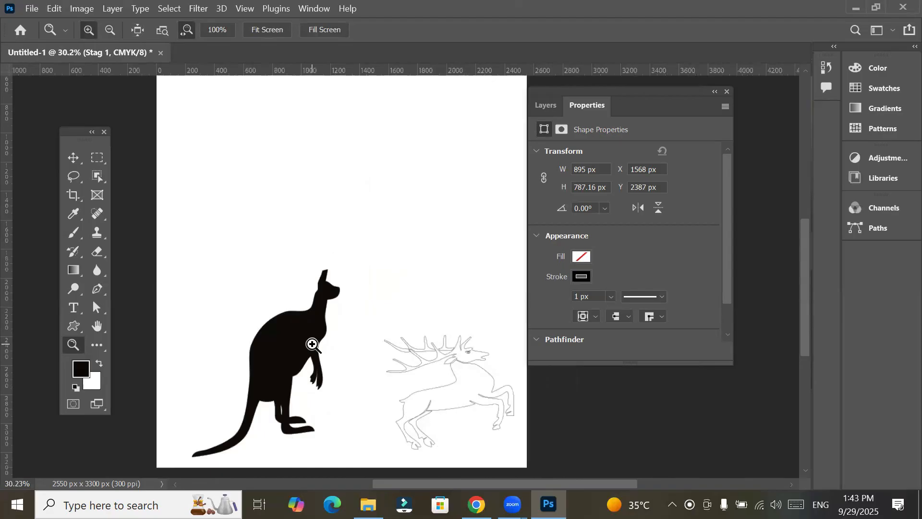
# Reset the Essentials workspace, and float the Tools panel in two columns beside the page
pyautogui.click(309, 9)
pyautogui.moveTo(421, 26)
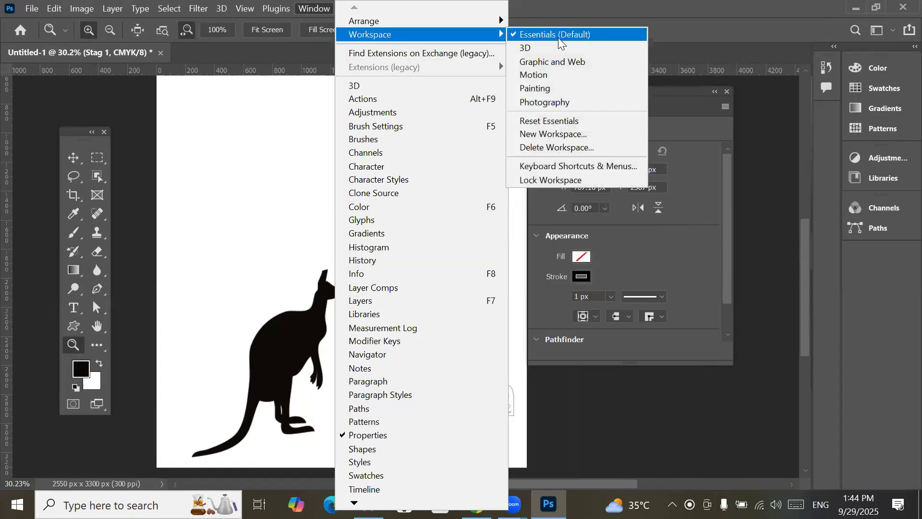
pyautogui.click(569, 123)
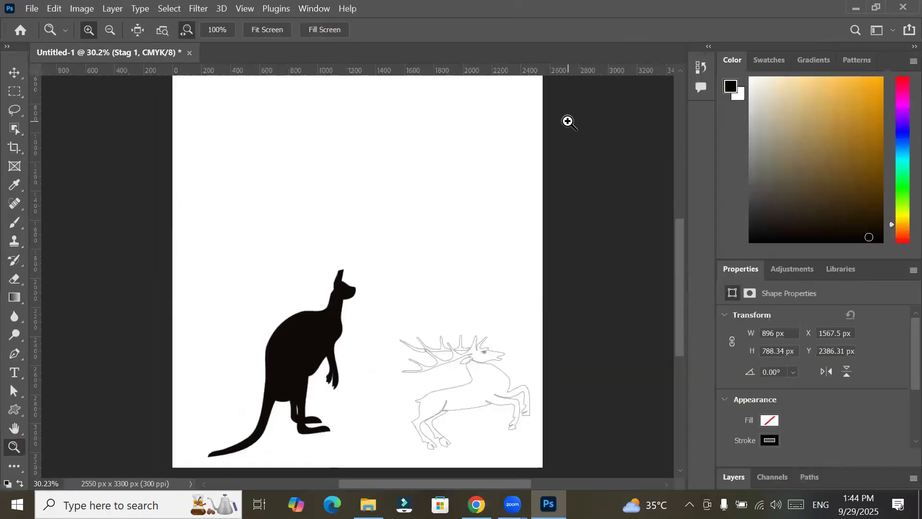
pyautogui.click(7, 47)
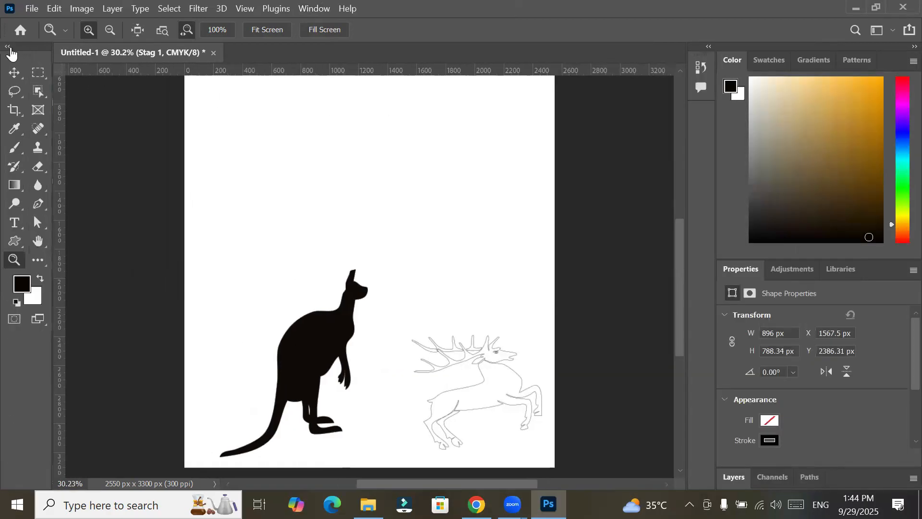
pyautogui.moveTo(20, 50); pyautogui.dragTo(105, 99)
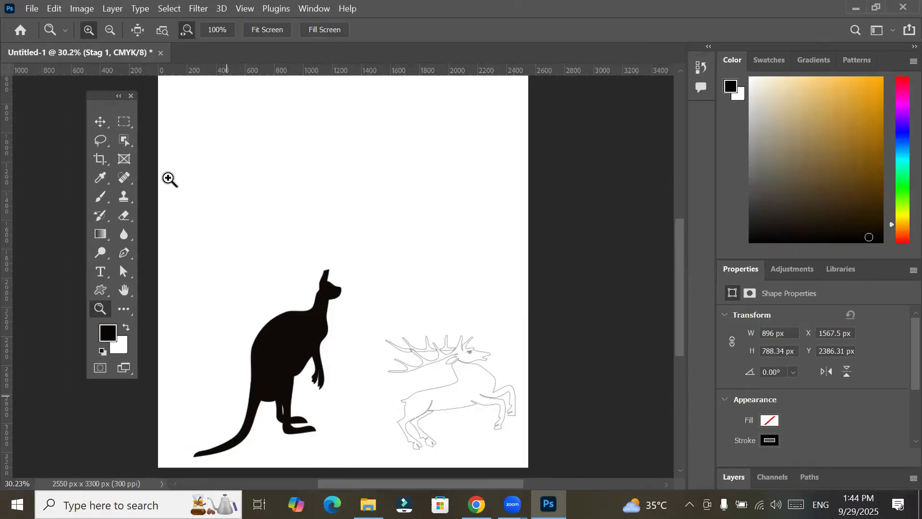
# Open the toolbar customization and transfer the Move Tool from the toolbar to the Extra Tools
pyautogui.click(120, 311)
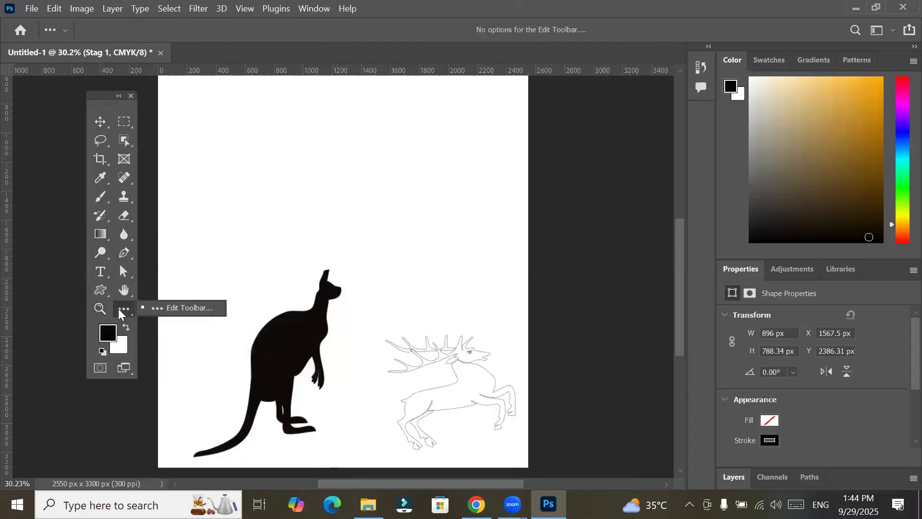
pyautogui.click(151, 308)
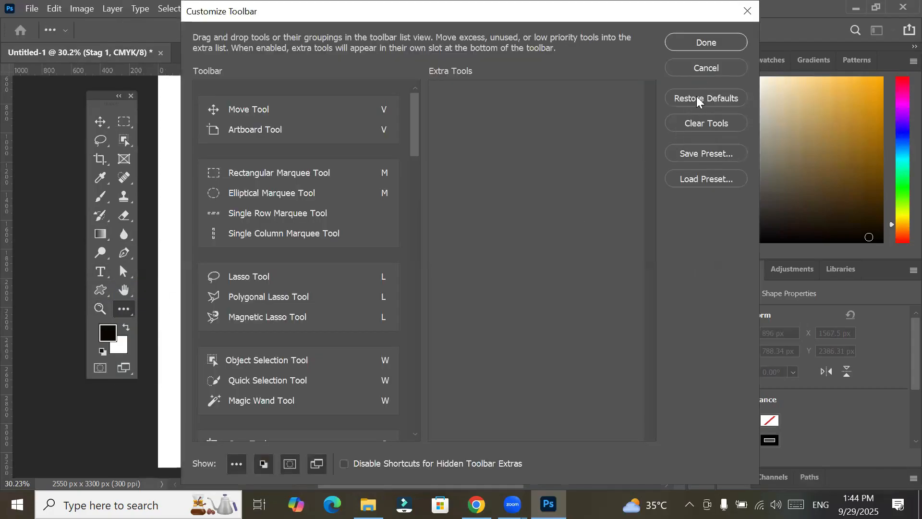
pyautogui.moveTo(258, 114); pyautogui.dragTo(493, 152)
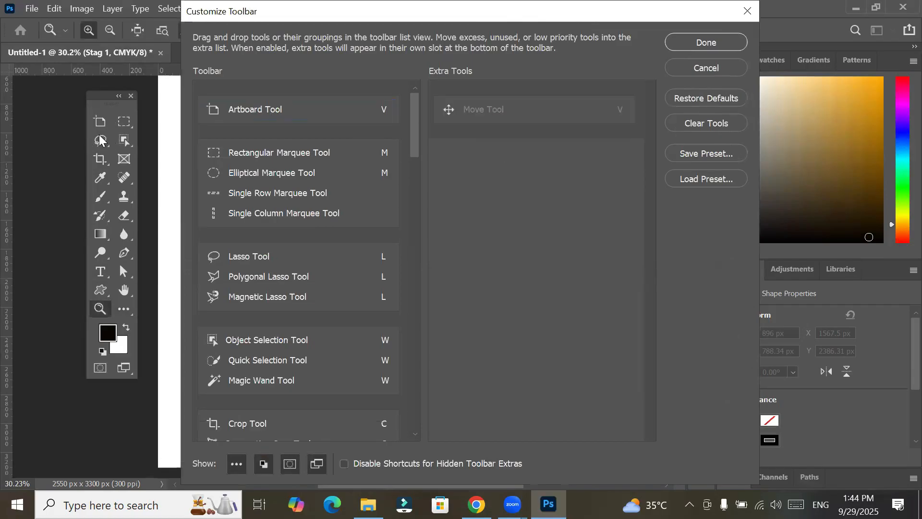
# Transfer the Artboard, Hand and Zoom tools from the toolbar to the Extra Tools and apply the customization
pyautogui.moveTo(229, 112); pyautogui.dragTo(499, 206)
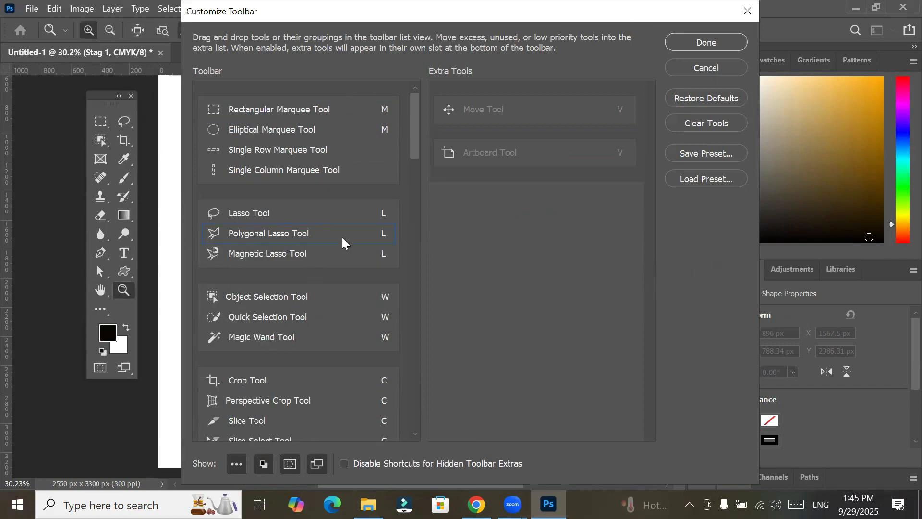
pyautogui.scroll(-3, 343, 242)
pyautogui.scroll(-10, 342, 242)
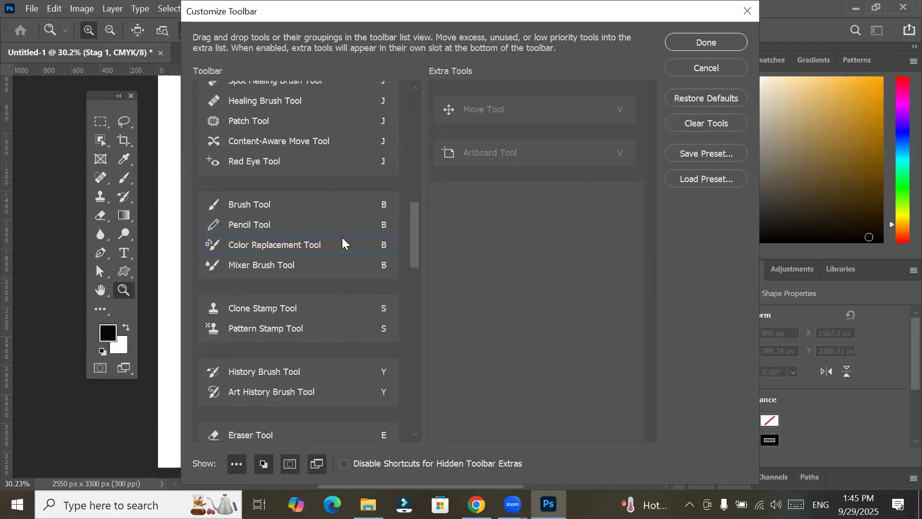
pyautogui.scroll(-7, 343, 242)
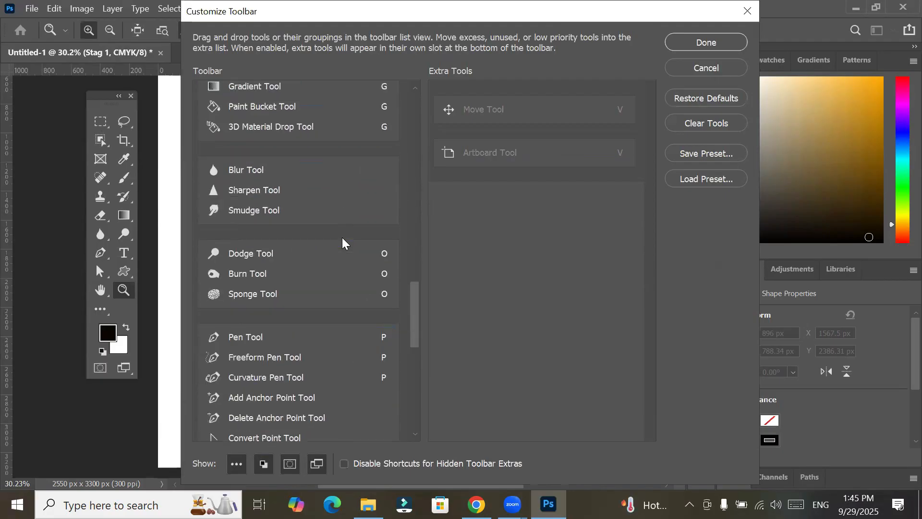
pyautogui.scroll(-6, 343, 243)
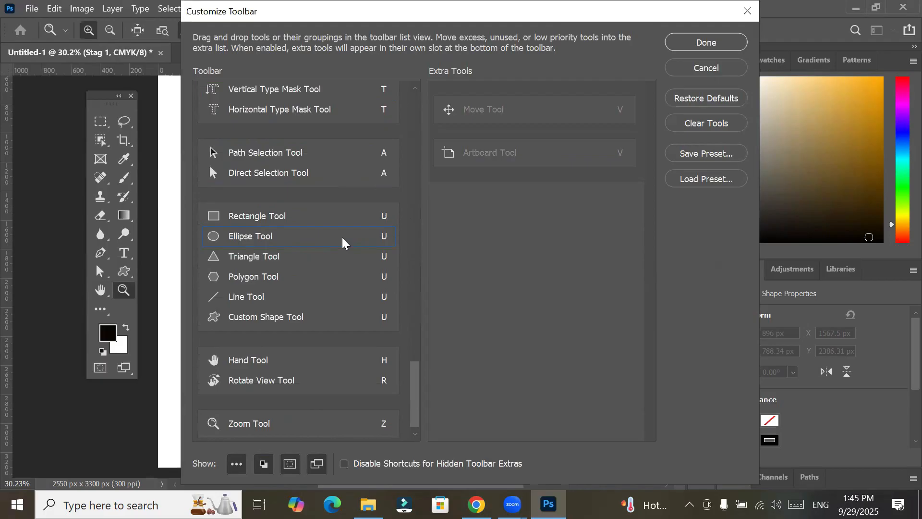
pyautogui.moveTo(237, 351); pyautogui.dragTo(466, 237)
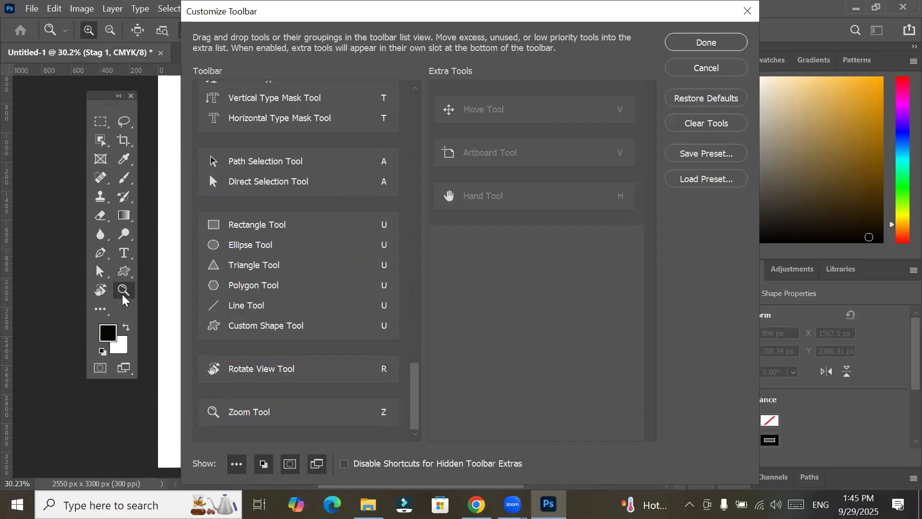
pyautogui.moveTo(243, 423); pyautogui.dragTo(469, 236)
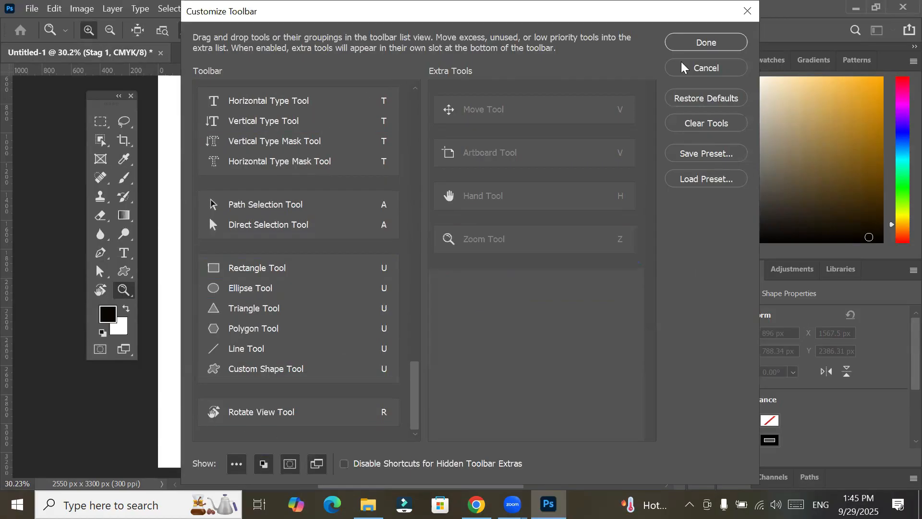
pyautogui.click(733, 47)
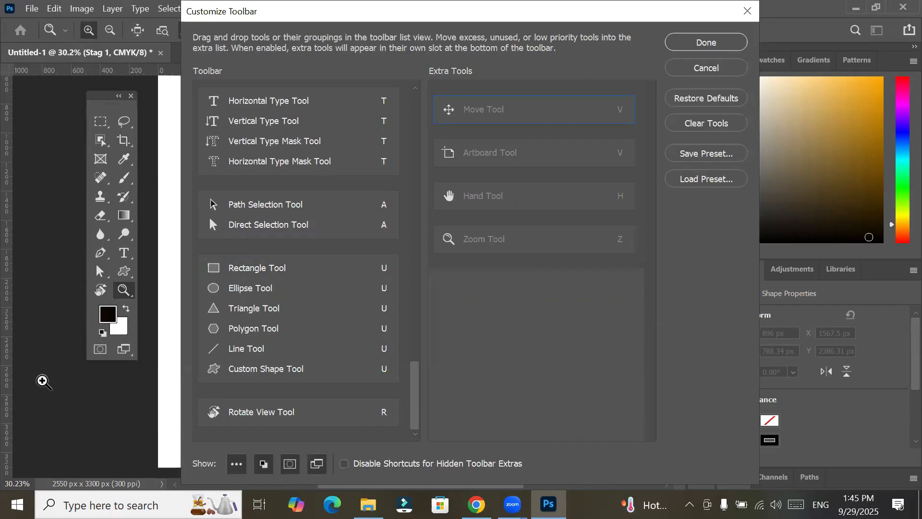
# Reopen the toolbar customization, restore the default tools, and apply the change
pyautogui.rightClick(126, 292)
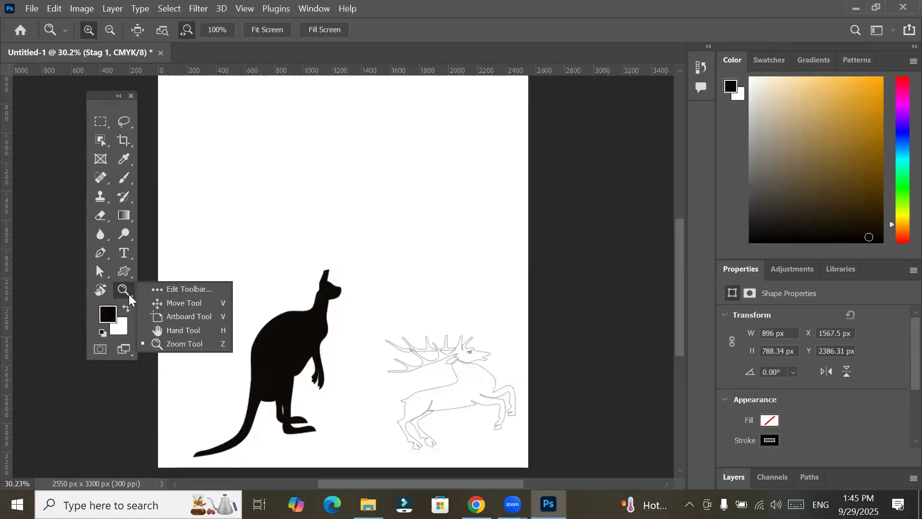
pyautogui.click(181, 291)
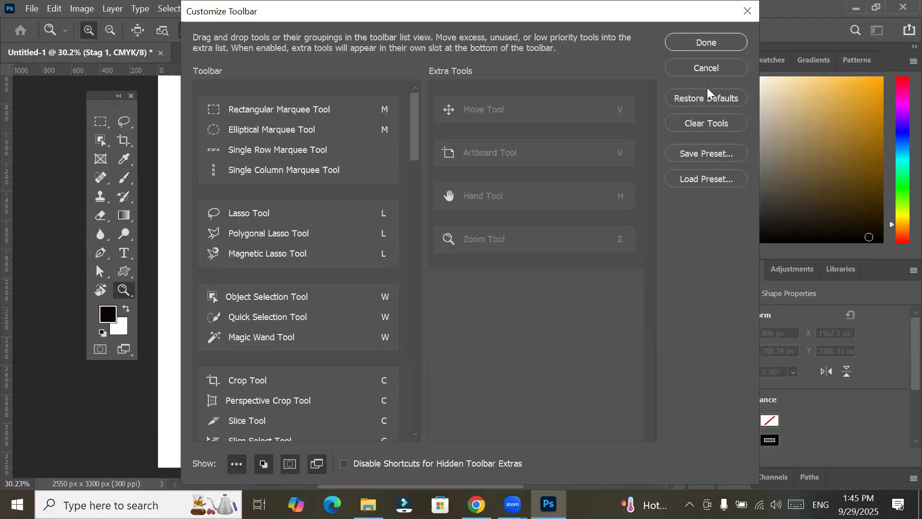
pyautogui.click(702, 98)
pyautogui.click(692, 45)
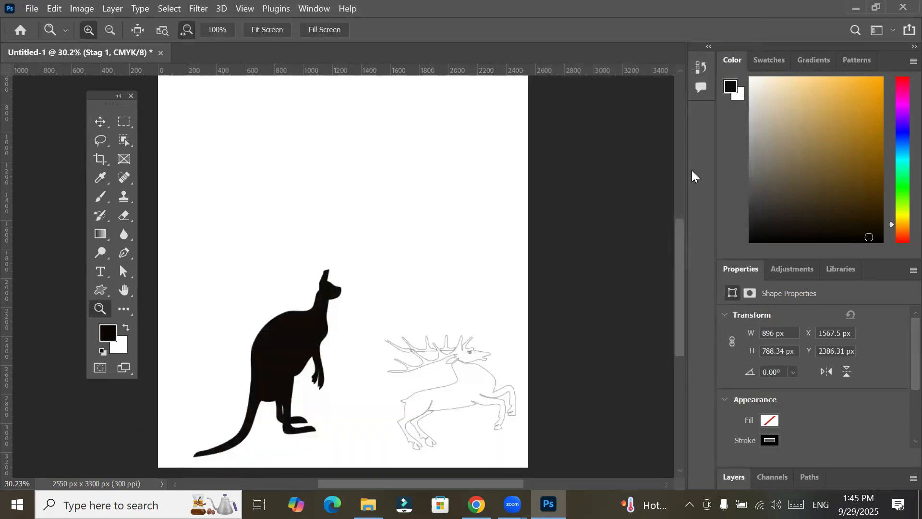
pyautogui.click(121, 311)
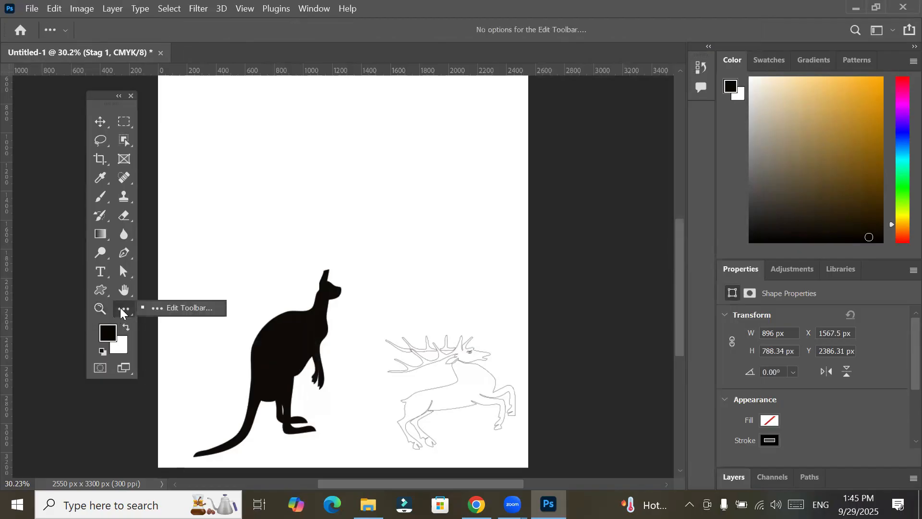
pyautogui.click(384, 223)
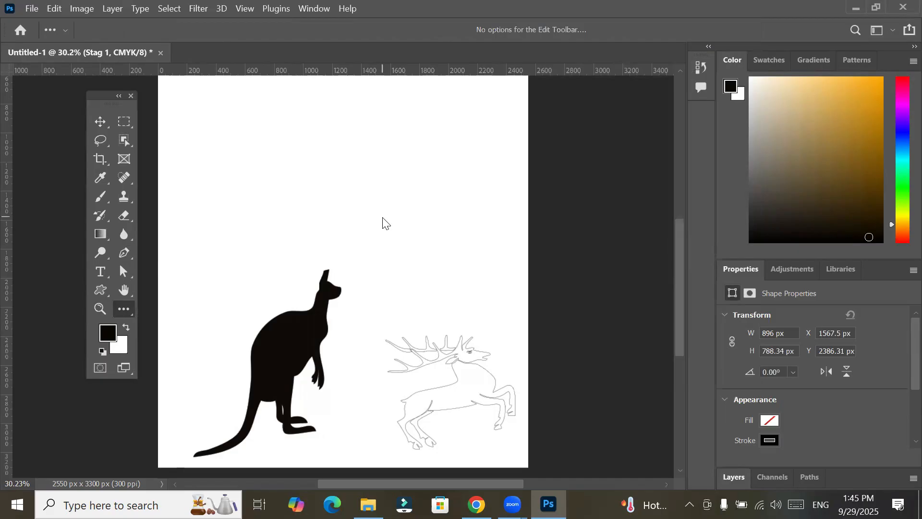
# Activate the Move Tool, float the Layers panel beside the page, and lengthen it to fit all layers
pyautogui.click(98, 125)
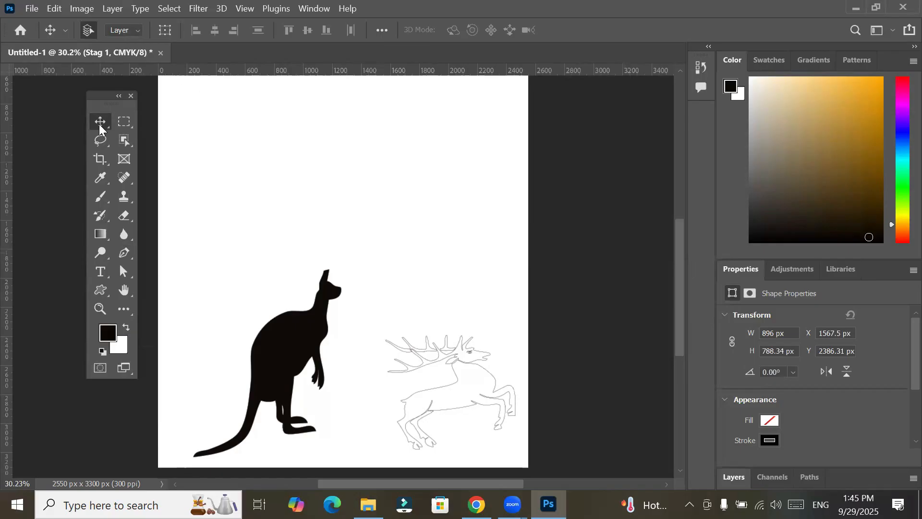
pyautogui.moveTo(737, 477); pyautogui.dragTo(554, 132)
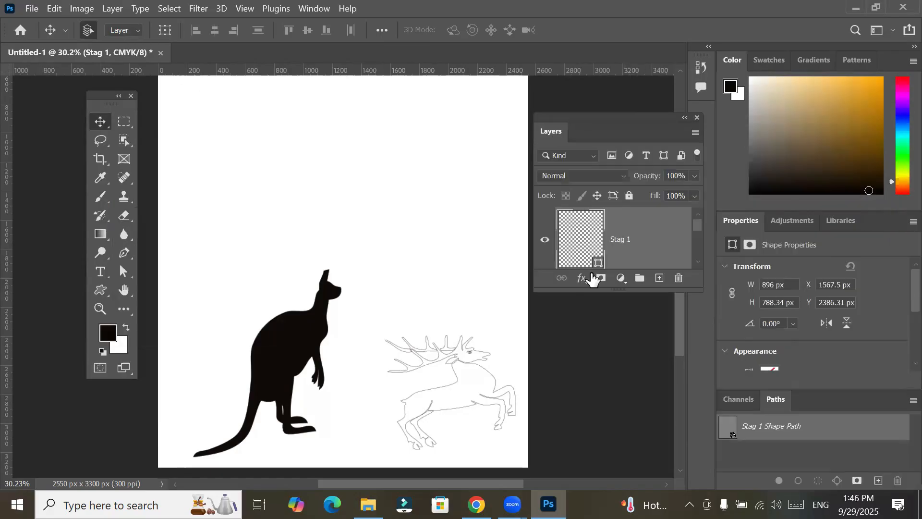
pyautogui.moveTo(592, 290); pyautogui.dragTo(603, 434)
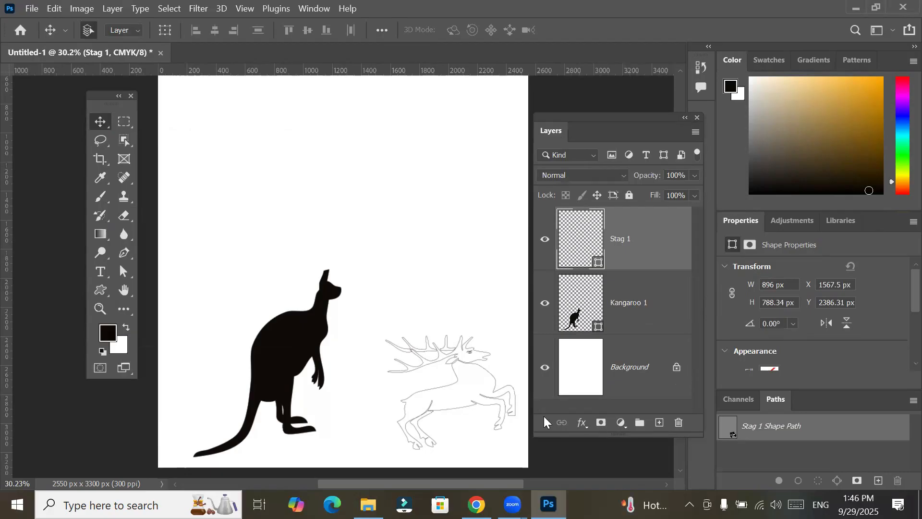
# Demonstrate layer selection by switching between the Background, Kangaroo 1 and Stag 1 layers
pyautogui.click(595, 375)
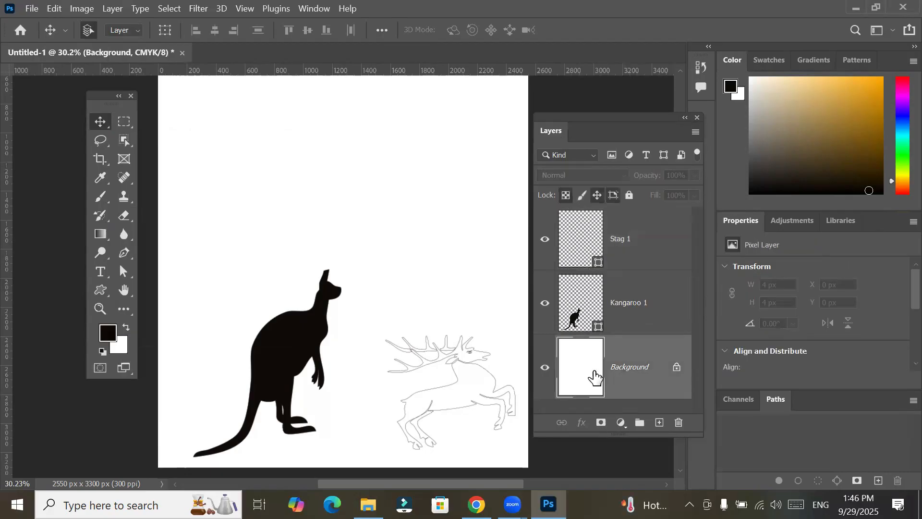
pyautogui.click(603, 291)
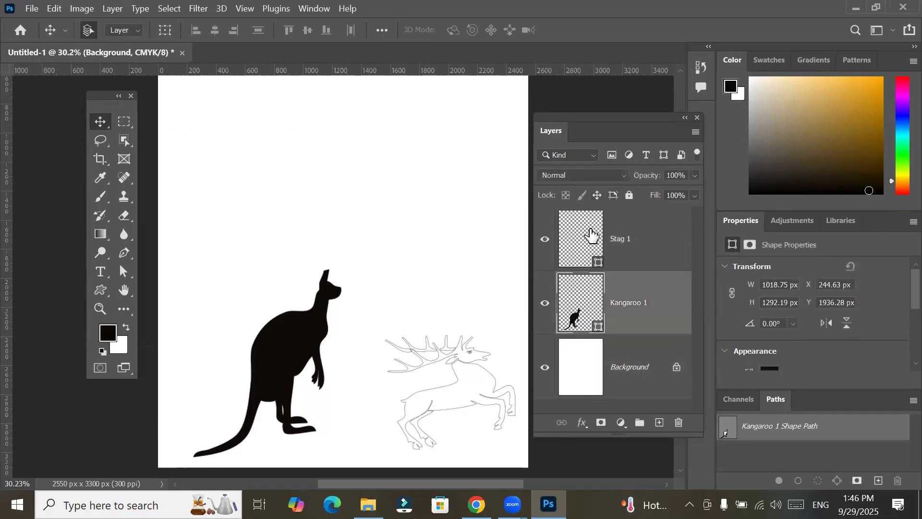
pyautogui.click(590, 228)
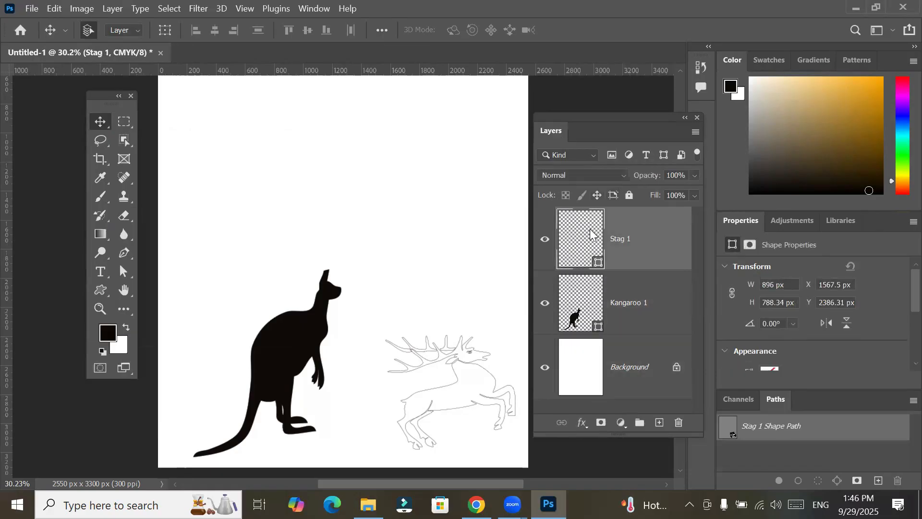
pyautogui.click(581, 310)
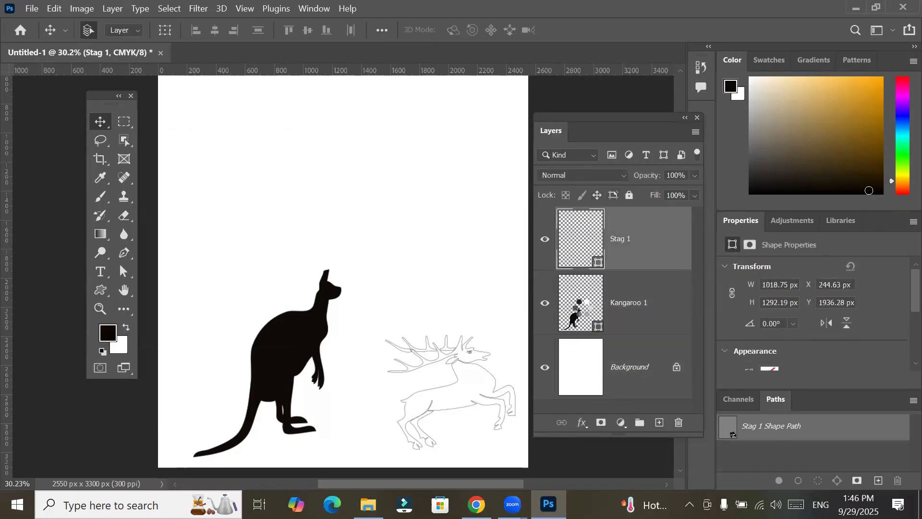
# Delete the Stag 1 layer
pyautogui.click(580, 240)
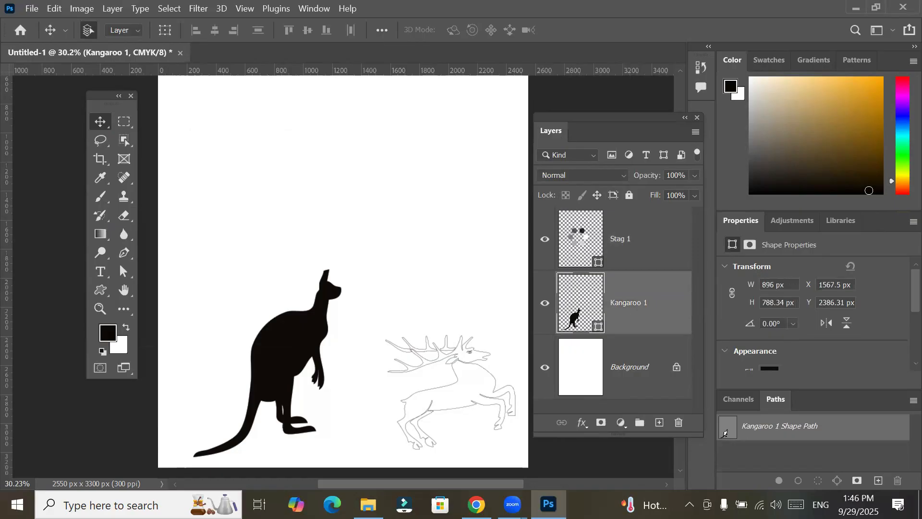
pyautogui.click(679, 422)
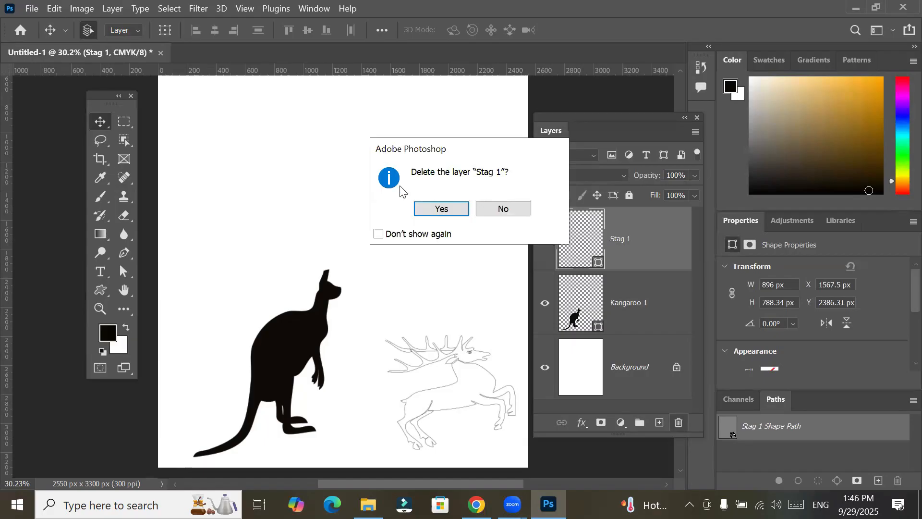
pyautogui.click(440, 212)
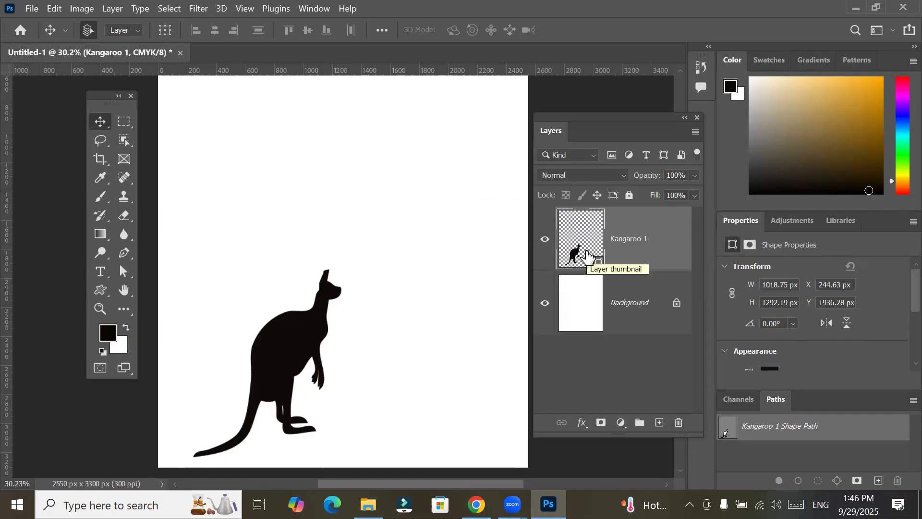
# Duplicate the Kangaroo 1 layer and place the copy to the right of the original kangaroo
pyautogui.moveTo(586, 255); pyautogui.dragTo(660, 425)
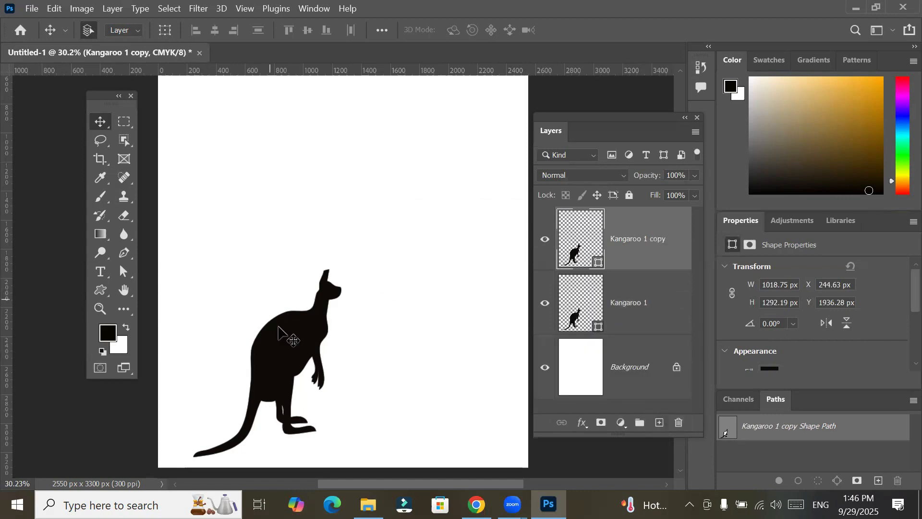
pyautogui.moveTo(332, 321); pyautogui.dragTo(404, 321)
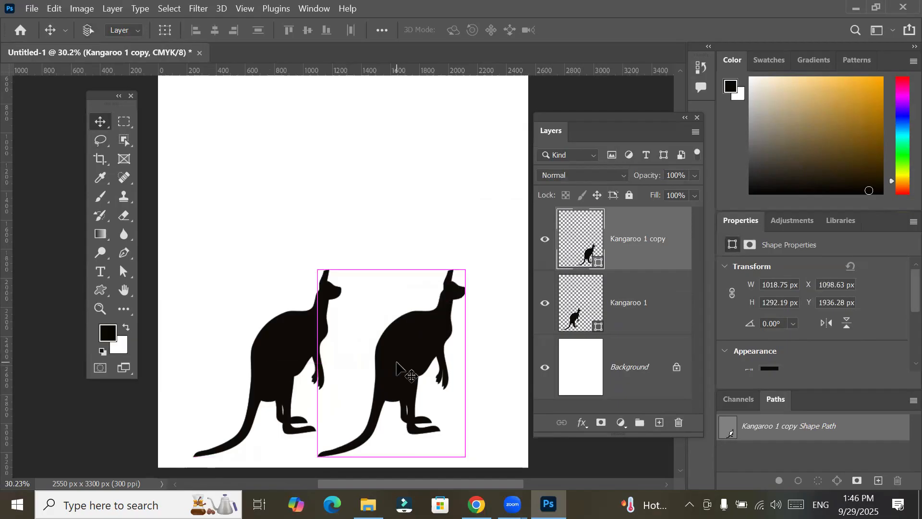
# Free-transform the kangaroo copy, scaling it to about 73% and rotating it about -7° beside the original
pyautogui.hotkey('ctrl', 't')
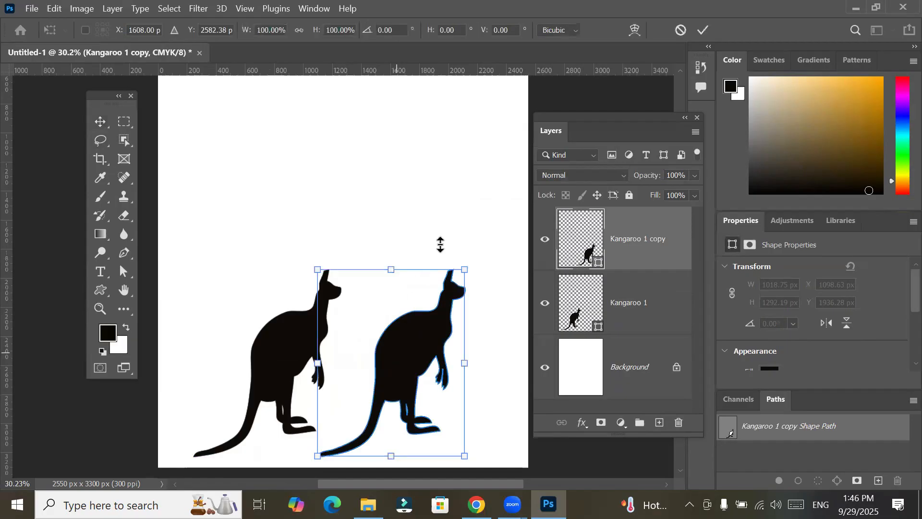
pyautogui.moveTo(509, 336); pyautogui.dragTo(426, 317)
pyautogui.moveTo(401, 363); pyautogui.dragTo(420, 331)
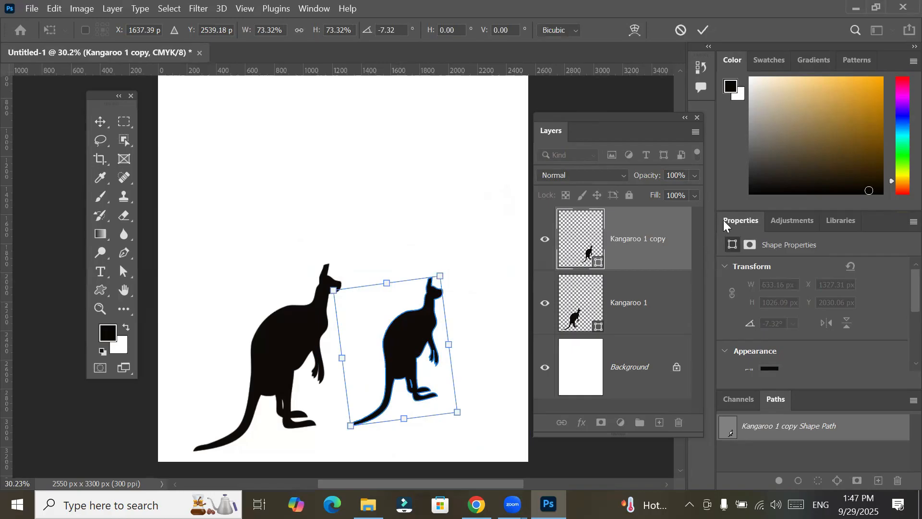
# Float the Properties panel next to the Tools panel, and return to the Move Tool with the transform committed
pyautogui.moveTo(504, 171); pyautogui.dragTo(223, 95)
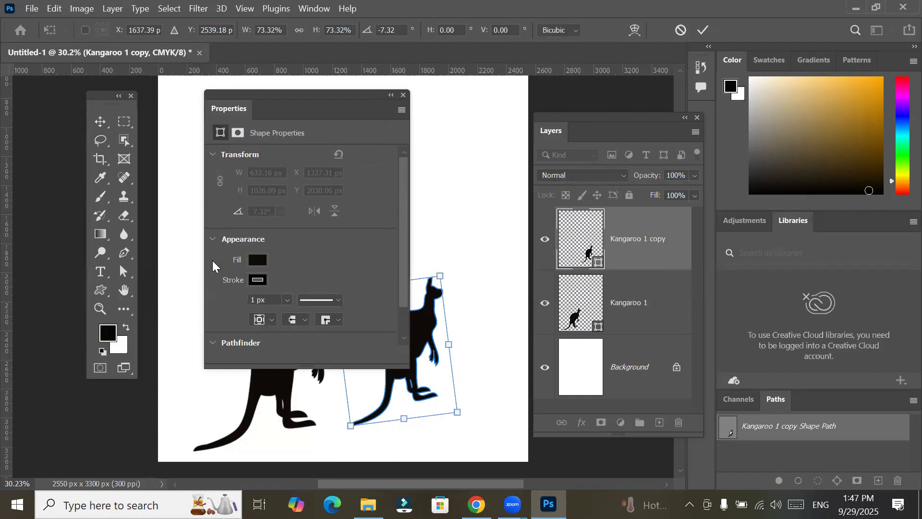
pyautogui.moveTo(360, 94); pyautogui.dragTo(300, 169)
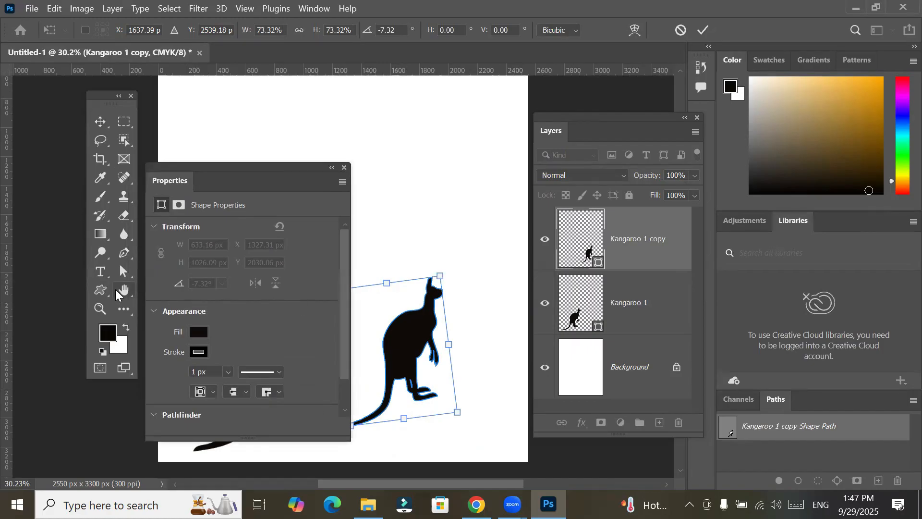
pyautogui.click(100, 289)
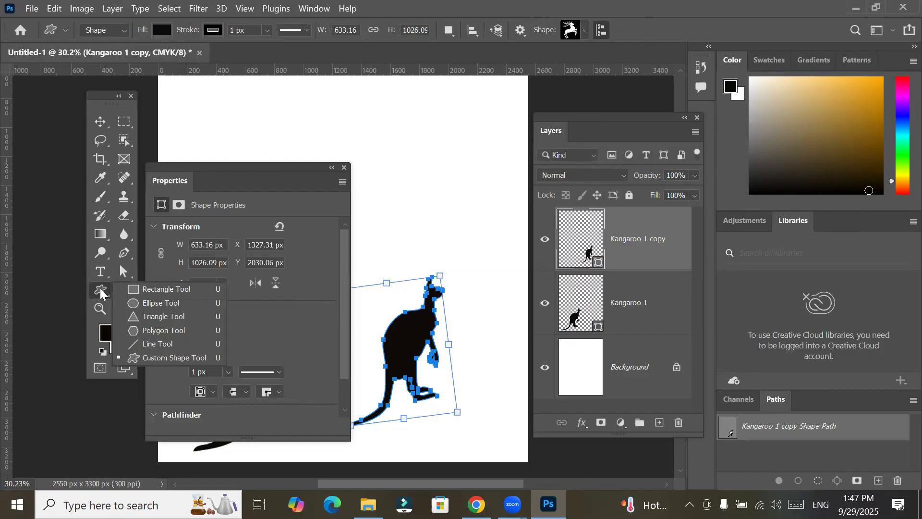
pyautogui.click(100, 125)
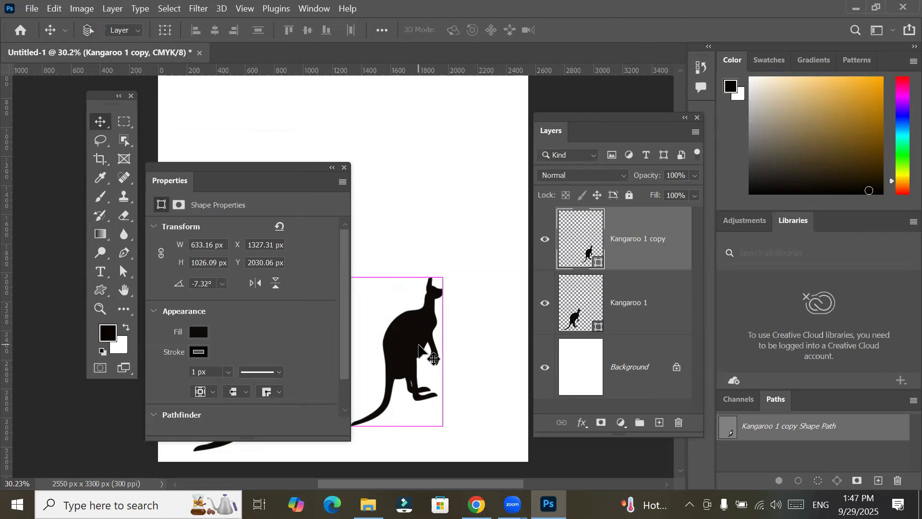
# Free-transform the kangaroo copy again, moving it higher on the page and rotating it about 49° clockwise
pyautogui.hotkey('ctrl', 't')
pyautogui.moveTo(416, 345); pyautogui.dragTo(452, 247)
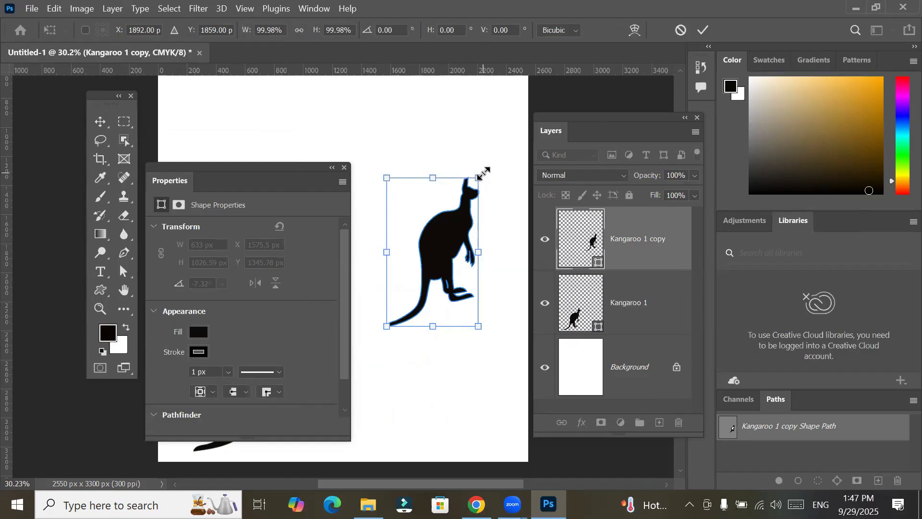
pyautogui.moveTo(489, 165); pyautogui.dragTo(497, 247)
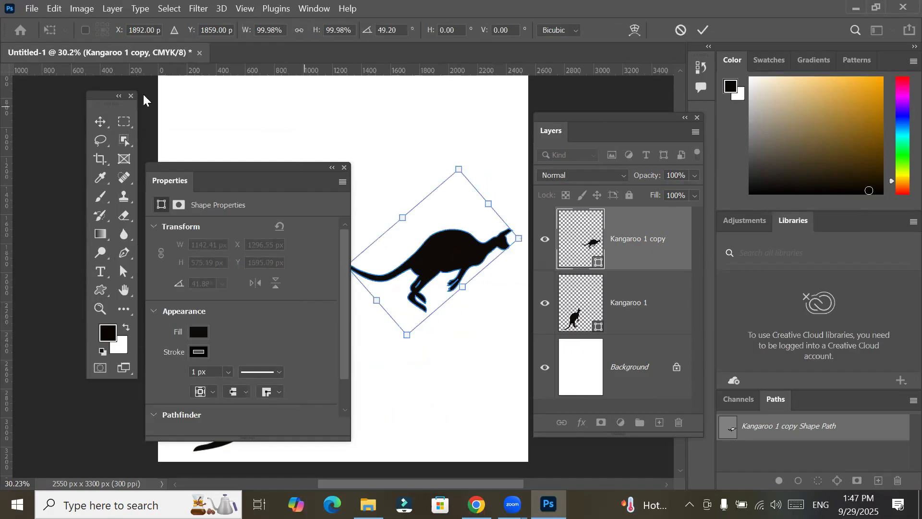
pyautogui.click(97, 126)
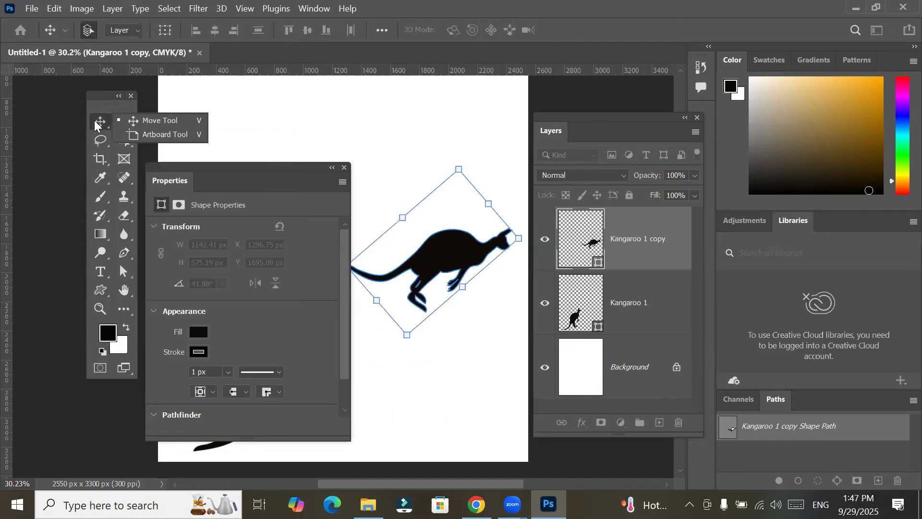
# Reposition the rotated kangaroo copy with the Move Tool to about X 1295 px, Y 1466 px
pyautogui.moveTo(422, 269); pyautogui.dragTo(408, 312)
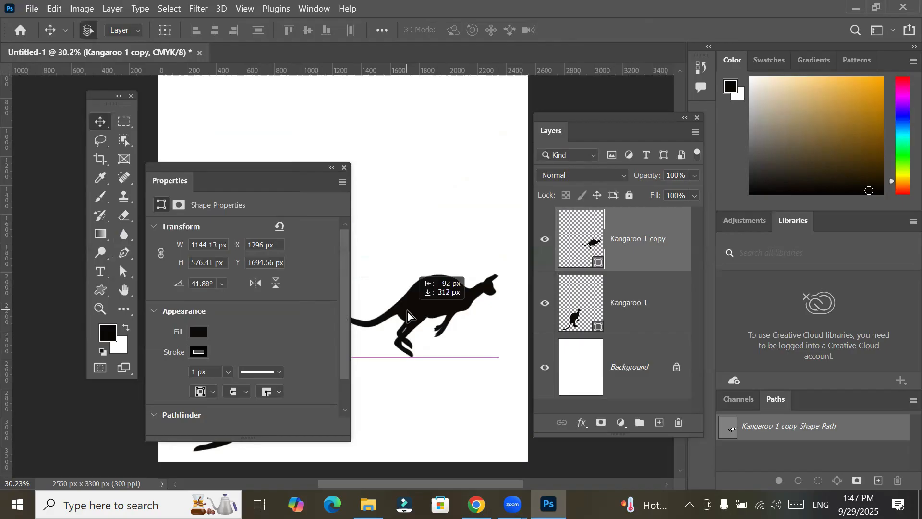
pyautogui.moveTo(408, 312); pyautogui.dragTo(420, 232)
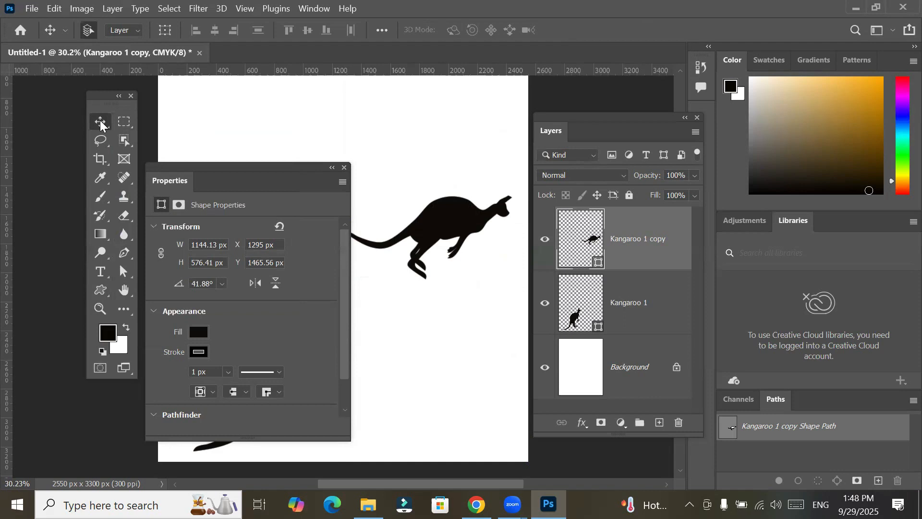
# Move the rotated kangaroo copy up the page with the Move Tool to about X 1168 px, Y 924 px
pyautogui.moveTo(461, 233)
pyautogui.mouseDown()
pyautogui.moveTo(456, 344)
pyautogui.moveTo(462, 223)
pyautogui.moveTo(432, 231)
pyautogui.moveTo(457, 235)
pyautogui.mouseUp()
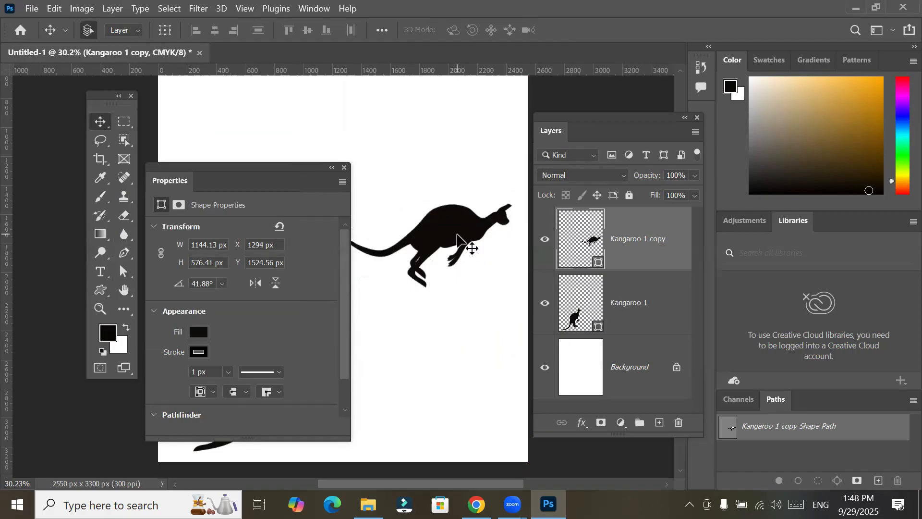
pyautogui.moveTo(469, 245); pyautogui.dragTo(454, 212)
pyautogui.moveTo(439, 152); pyautogui.dragTo(438, 152)
# Free-transform the kangaroo copy, scaling it to about 90% width and 182% height and rotating it about -10°
pyautogui.hotkey('ctrl', 't')
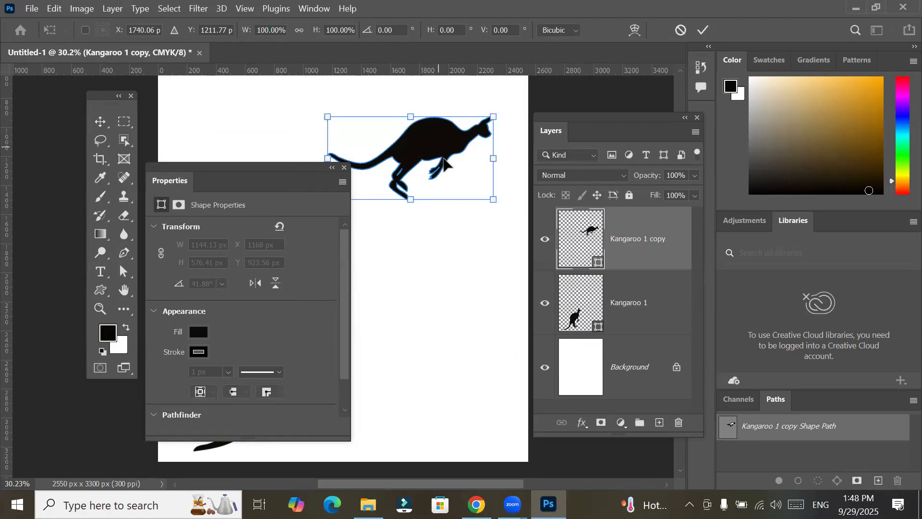
pyautogui.moveTo(410, 199); pyautogui.dragTo(414, 336)
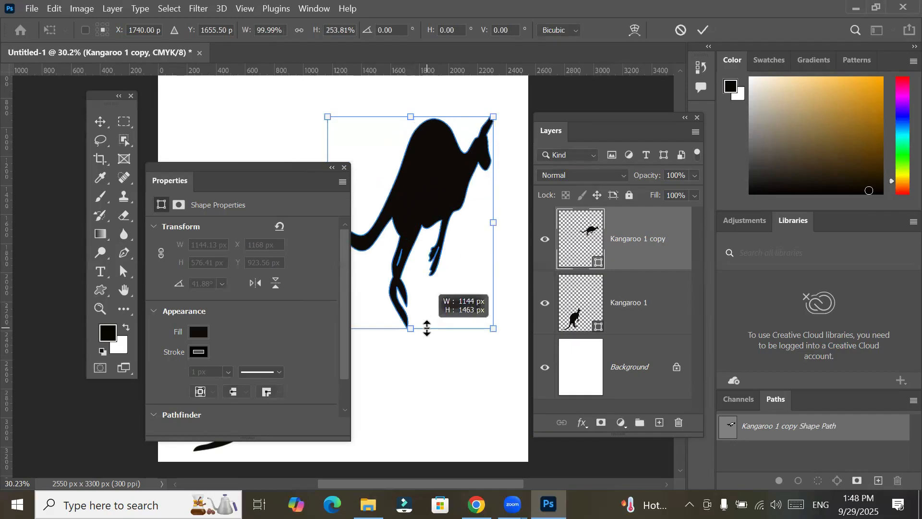
pyautogui.moveTo(490, 221)
pyautogui.mouseDown()
pyautogui.moveTo(395, 233)
pyautogui.moveTo(478, 222)
pyautogui.mouseUp()
pyautogui.moveTo(401, 115); pyautogui.dragTo(403, 149)
pyautogui.moveTo(476, 165); pyautogui.dragTo(572, 346)
pyautogui.moveTo(576, 254); pyautogui.dragTo(479, 106)
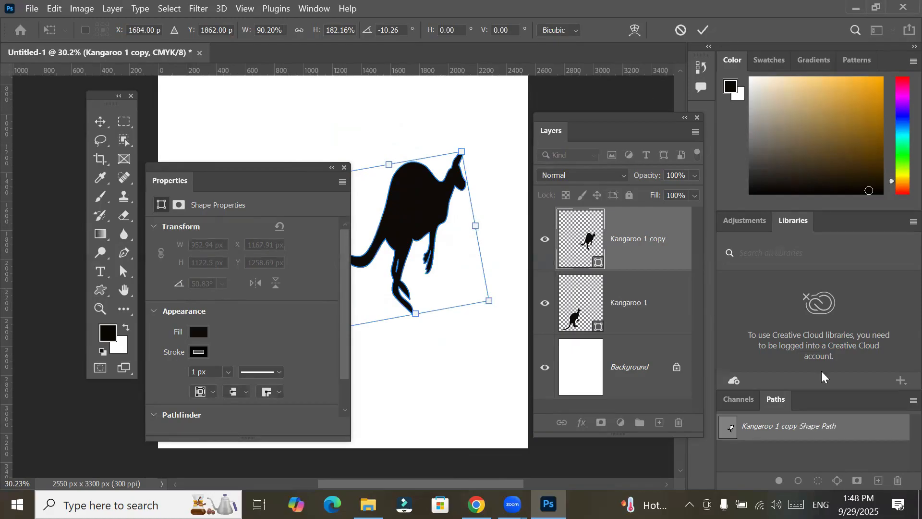
# Reposition the kangaroo copy, reshape it to about 146% height with about 7° rotation, and commit the transform
pyautogui.moveTo(411, 214); pyautogui.dragTo(410, 198)
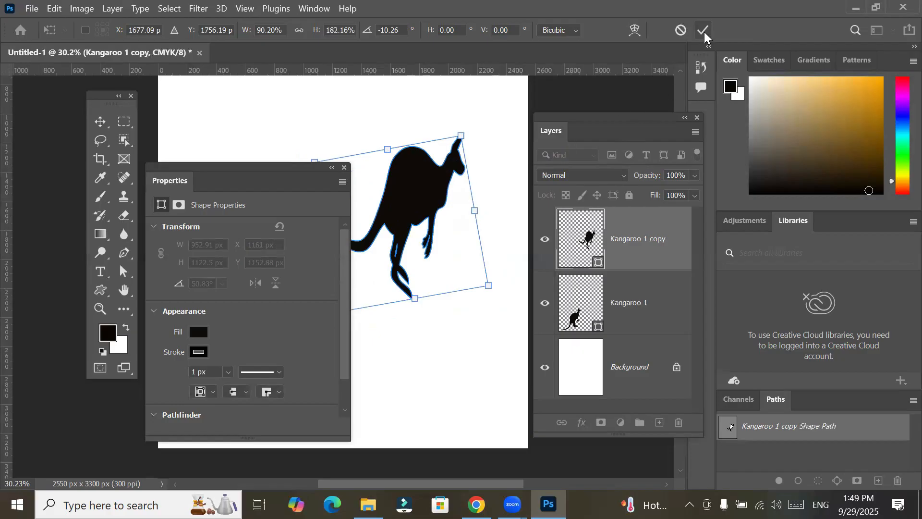
pyautogui.moveTo(417, 197); pyautogui.dragTo(429, 170)
pyautogui.moveTo(358, 159); pyautogui.dragTo(477, 177)
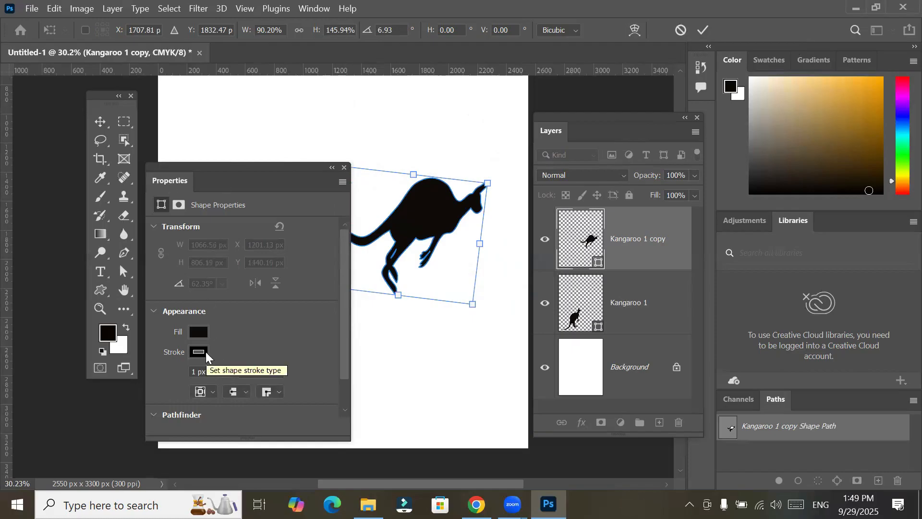
pyautogui.click(701, 31)
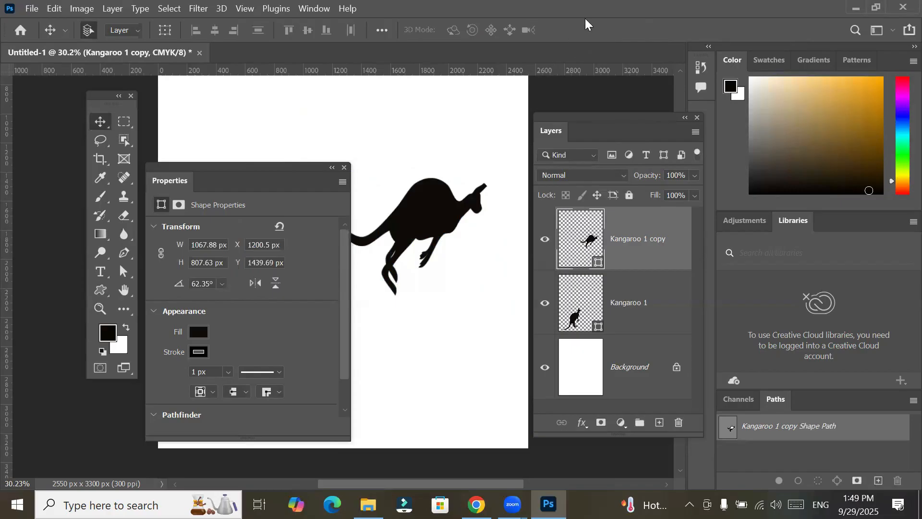
pyautogui.hotkey('ctrl', 't')
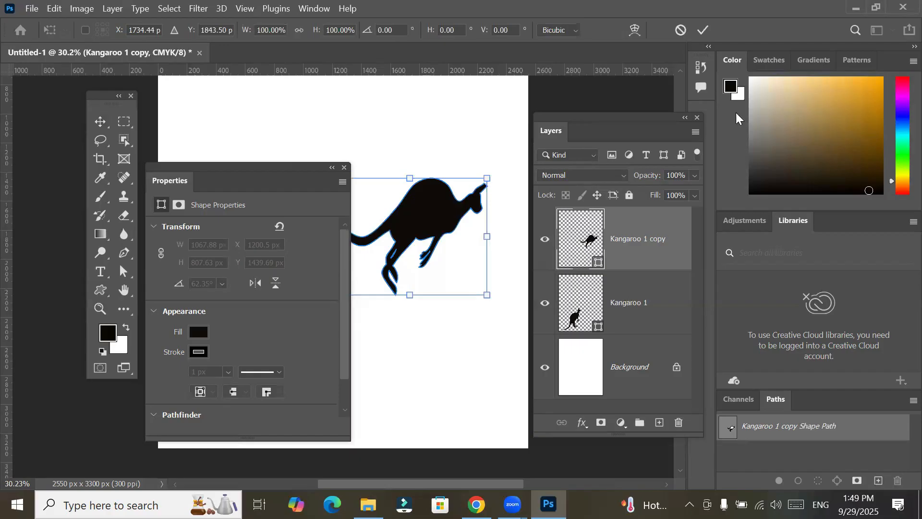
pyautogui.press('Return')
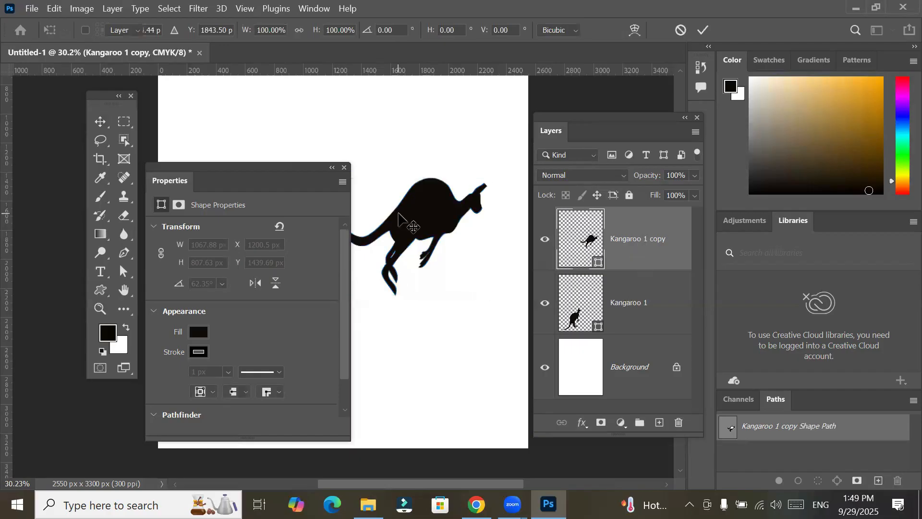
pyautogui.hotkey('ctrl', 't')
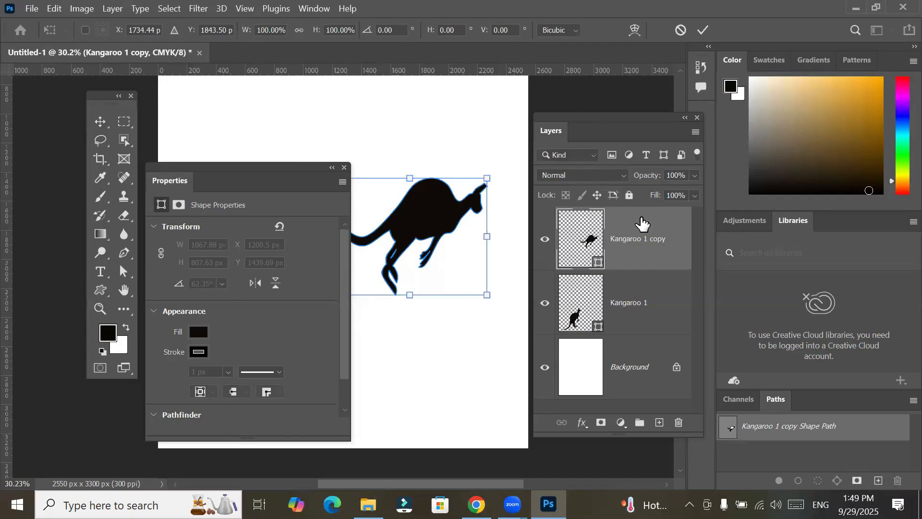
pyautogui.click(632, 303)
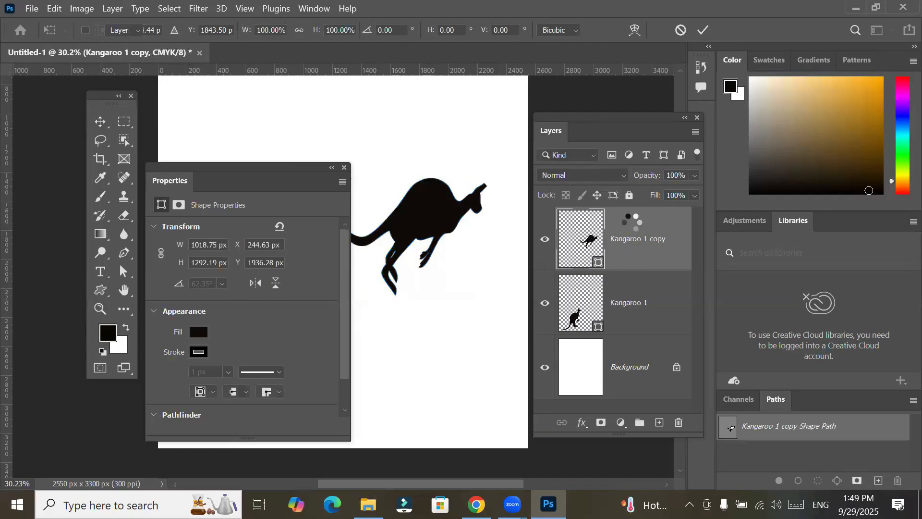
pyautogui.click(629, 240)
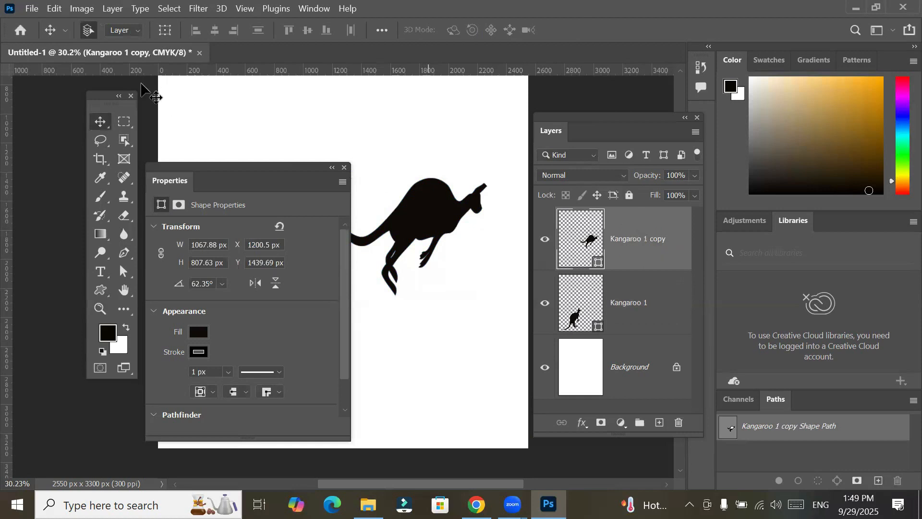
# Start Free Transform on the kangaroo copy and set its rotation to 45°
pyautogui.click(53, 8)
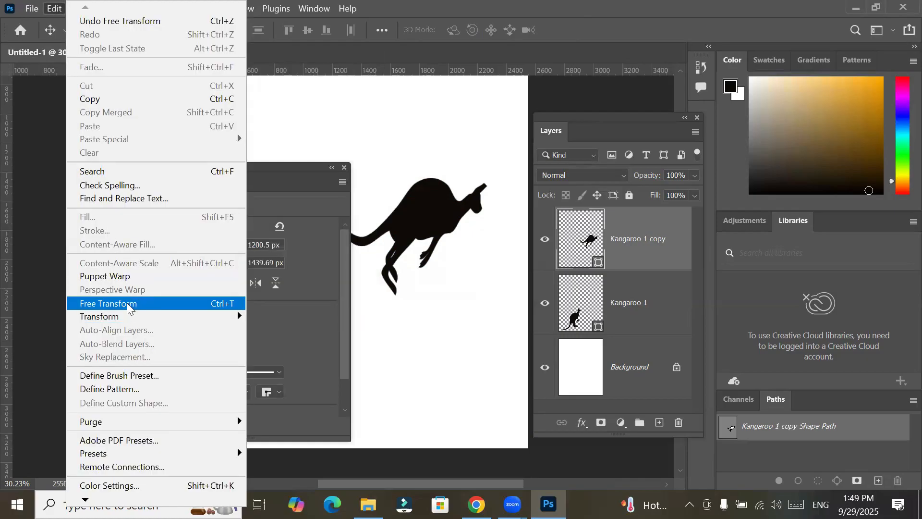
pyautogui.click(128, 304)
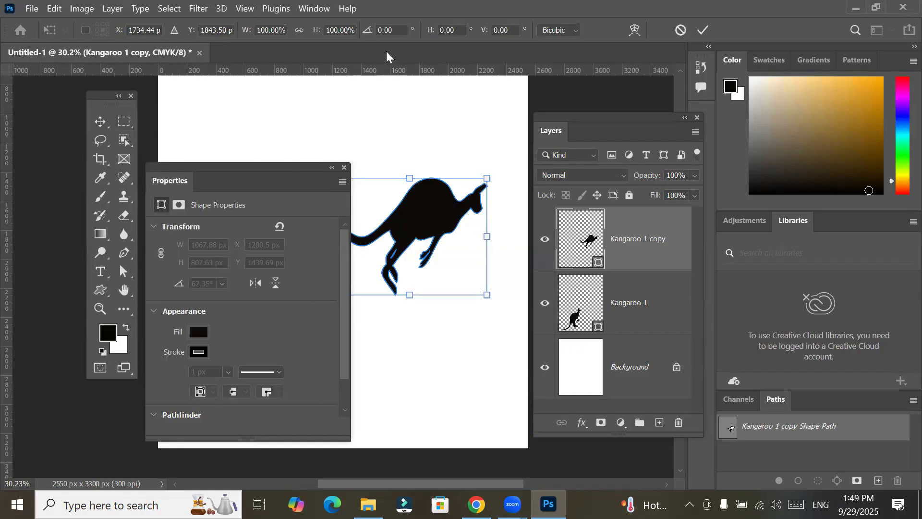
pyautogui.click(397, 31)
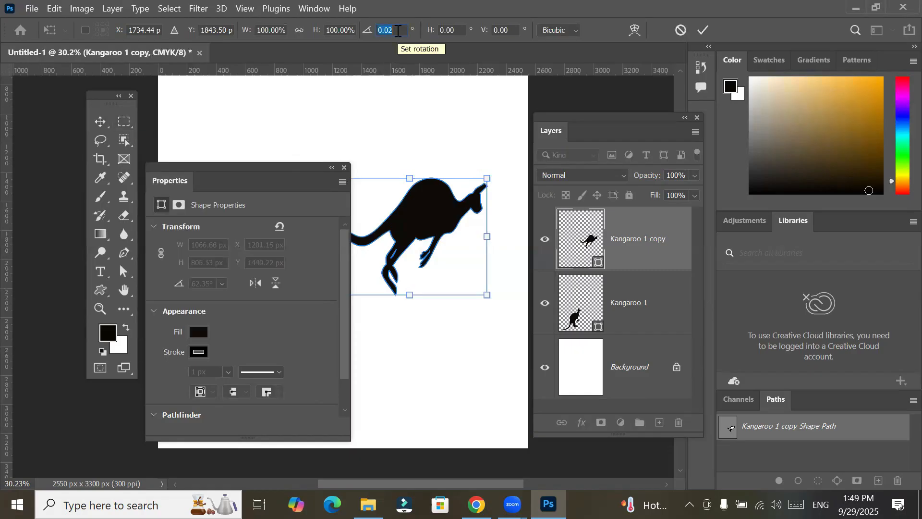
pyautogui.scroll(6, 397, 31)
pyautogui.scroll(18, 398, 31)
pyautogui.scroll(20, 398, 30)
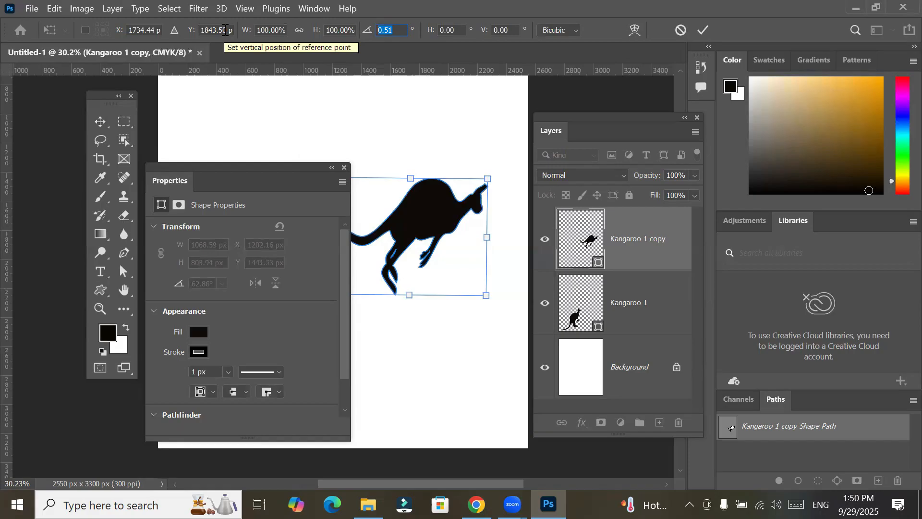
pyautogui.write('45')
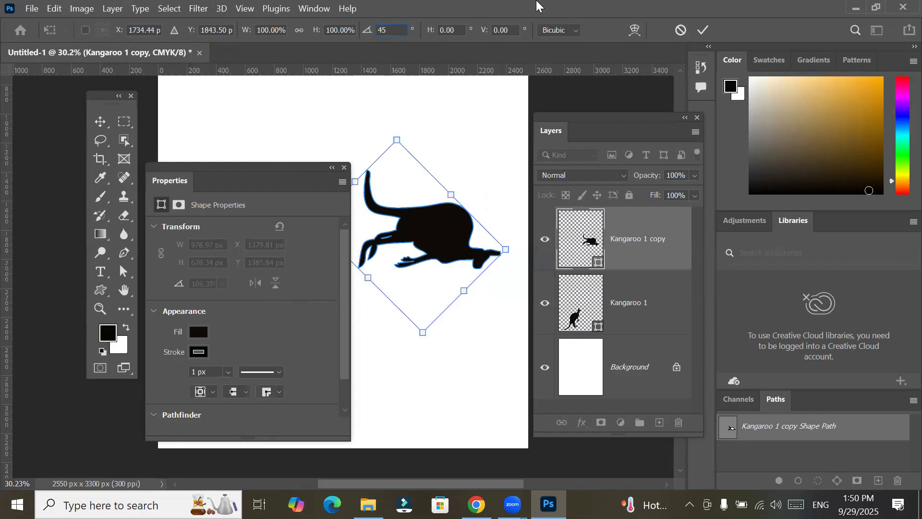
# Increase the kangaroo copy's transform width to 128%
pyautogui.click(270, 30)
pyautogui.press('Up')
pyautogui.press('Up')
pyautogui.press('Up')
pyautogui.press('Up')
pyautogui.press('Up')
pyautogui.press('Up')
pyautogui.press('Up')
pyautogui.press('Up')
pyautogui.press('Up')
pyautogui.press('Up')
pyautogui.press('Up')
pyautogui.press('Up')
pyautogui.press('Up')
pyautogui.press('Up')
pyautogui.press('Up')
pyautogui.press('Up')
pyautogui.press('Up')
pyautogui.press('Up')
pyautogui.press('Up')
pyautogui.press('Up')
pyautogui.press('Up')
pyautogui.press('Up')
pyautogui.press('Up')
pyautogui.press('Up')
pyautogui.press('Up')
pyautogui.press('Up')
pyautogui.press('Up')
pyautogui.press('Up')
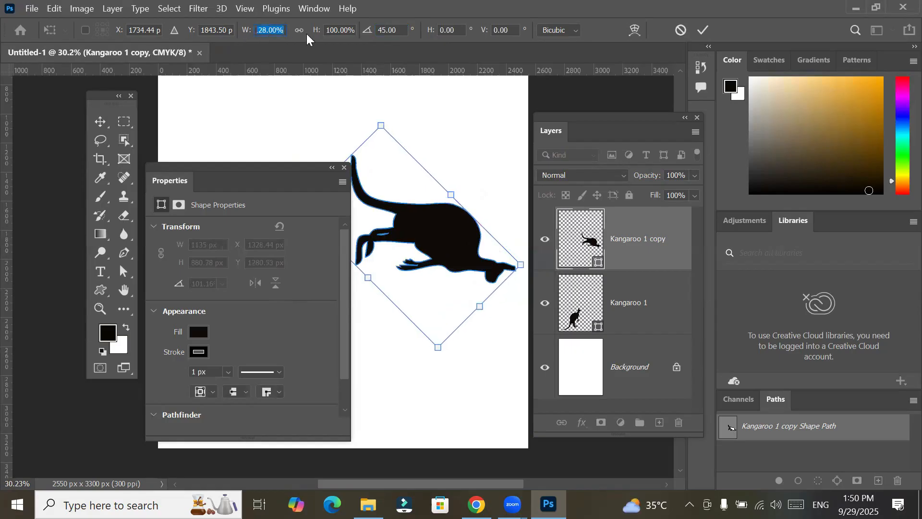
# Increase the kangaroo copy's transform height to 130%
pyautogui.click(342, 30)
pyautogui.press('Up')
pyautogui.press('Up')
pyautogui.press('Up')
pyautogui.press('Up')
pyautogui.press('Up')
pyautogui.press('Up')
pyautogui.press('Up')
pyautogui.press('Up')
pyautogui.press('Up')
pyautogui.press('Up')
pyautogui.press('Up')
pyautogui.press('Up')
pyautogui.press('Up')
pyautogui.press('Up')
pyautogui.press('Up')
pyautogui.press('Up')
pyautogui.press('Up')
pyautogui.press('Up')
pyautogui.press('Up')
pyautogui.press('Up')
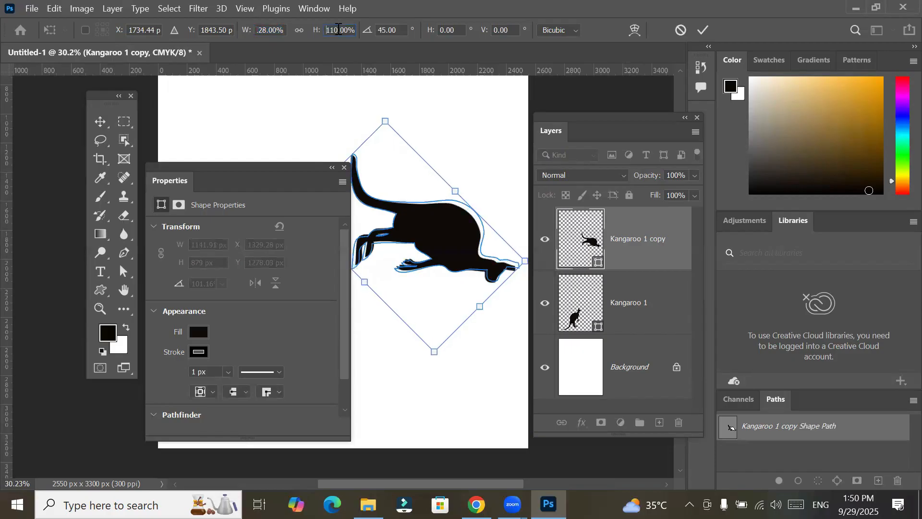
pyautogui.press('Up')
pyautogui.press('Up')
pyautogui.press('Up')
pyautogui.press('Up')
pyautogui.press('Up')
pyautogui.press('Up')
pyautogui.press('Up')
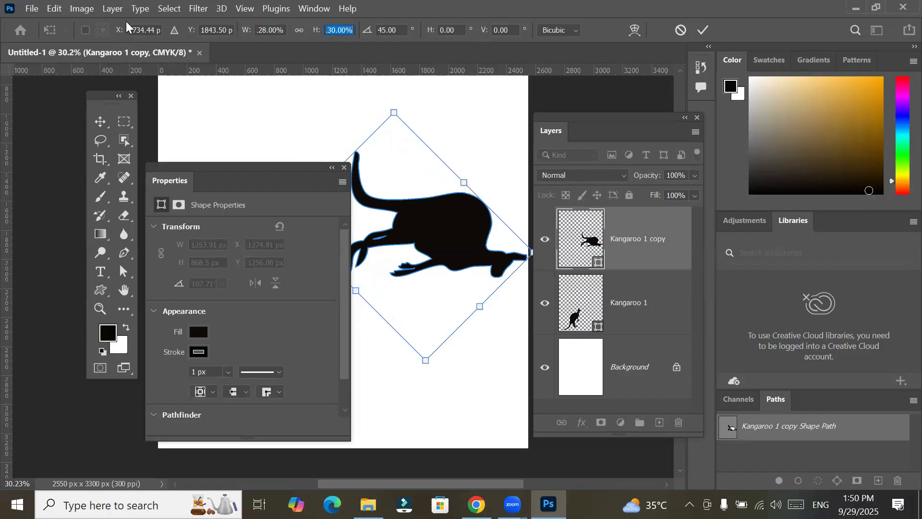
# Shift the kangaroo copy horizontally by setting its reference point's X position to 1600.44 px
pyautogui.click(139, 30)
pyautogui.scroll(15, 140, 31)
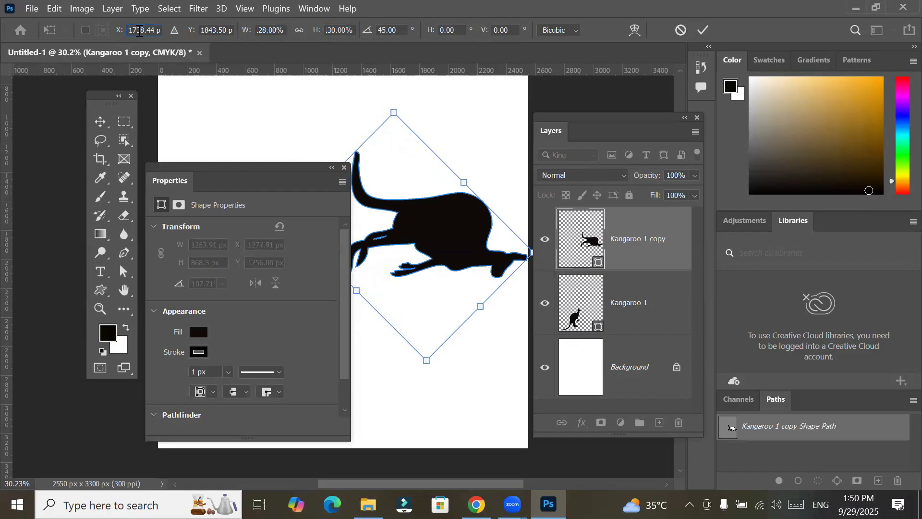
pyautogui.scroll(20, 139, 30)
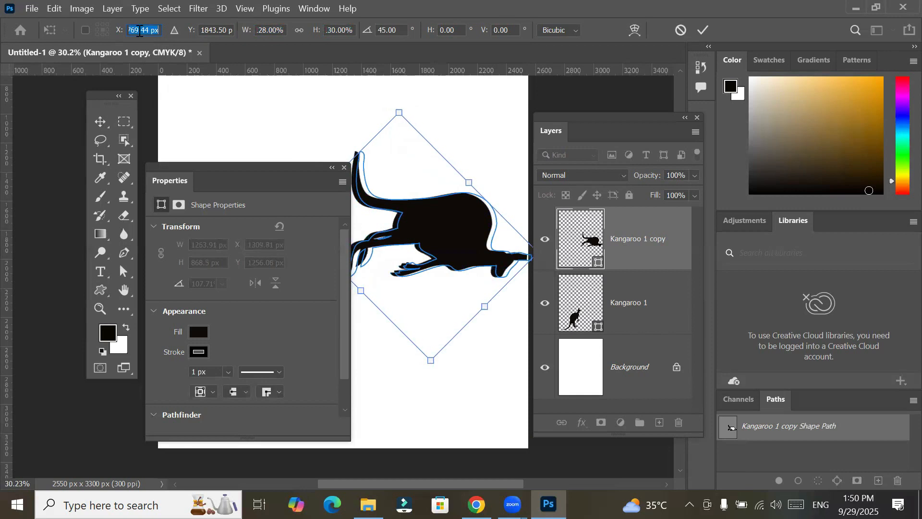
pyautogui.scroll(-20, 139, 31)
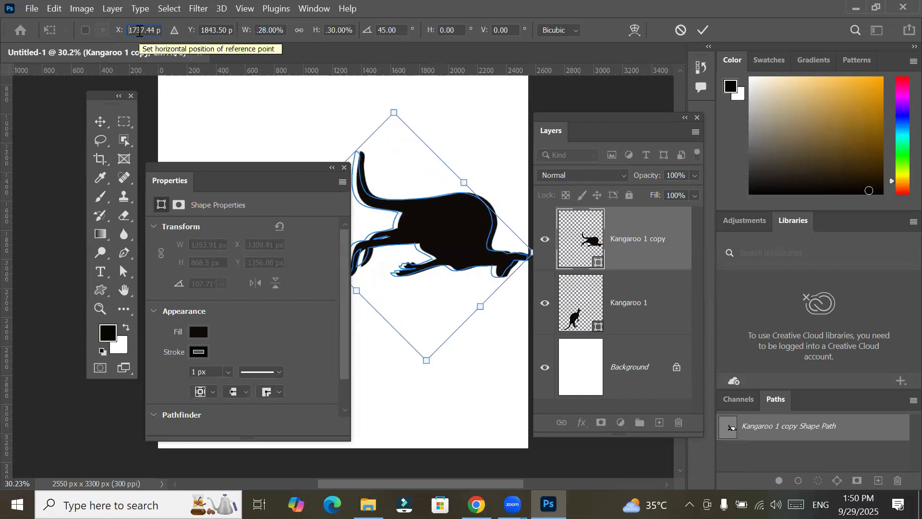
pyautogui.scroll(-15, 139, 30)
pyautogui.scroll(-20, 140, 30)
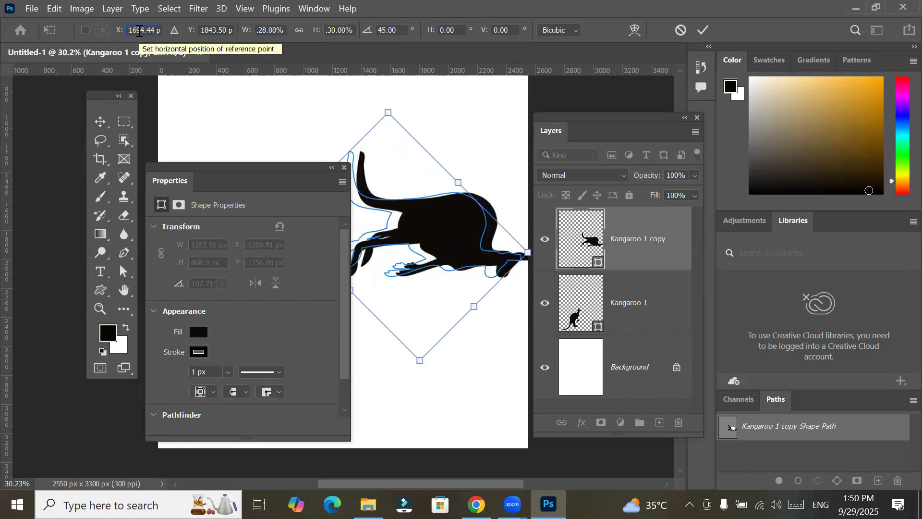
pyautogui.scroll(-20, 139, 30)
pyautogui.scroll(-20, 140, 31)
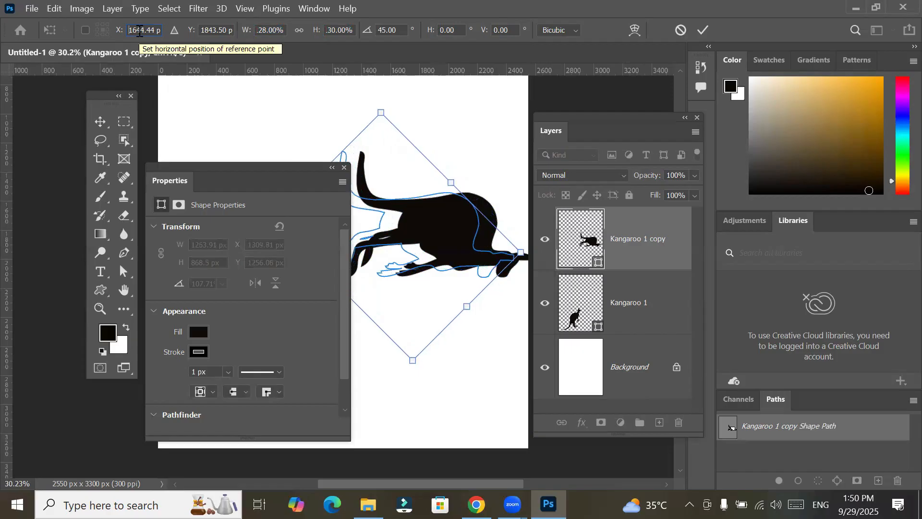
pyautogui.scroll(-11, 140, 31)
pyautogui.scroll(-8, 139, 31)
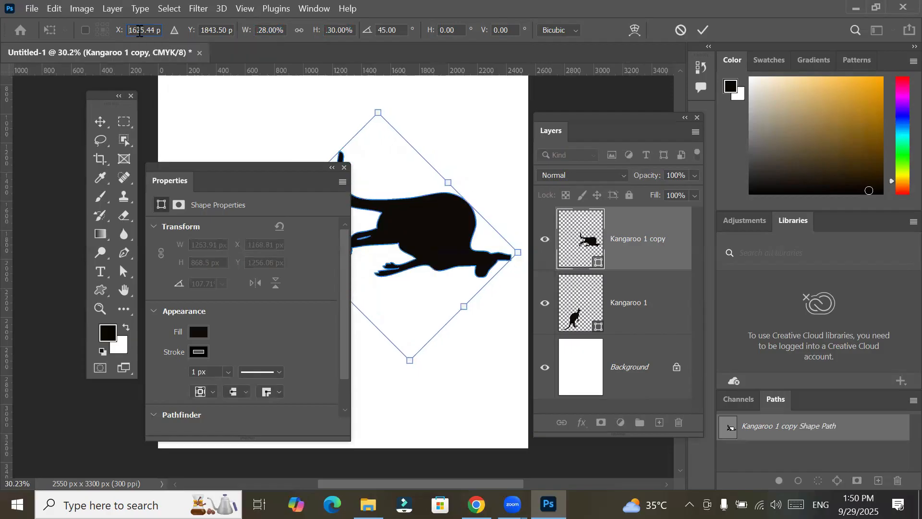
pyautogui.scroll(-4, 139, 31)
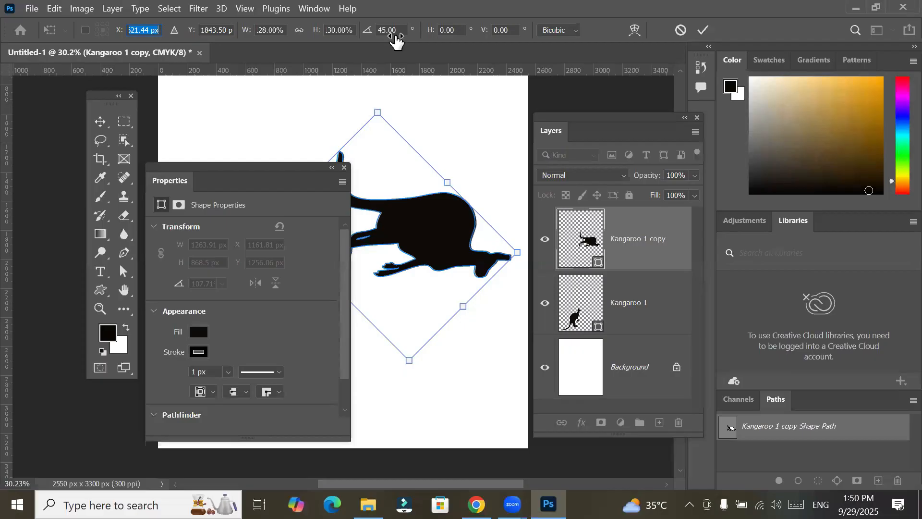
pyautogui.scroll(-20, 139, 31)
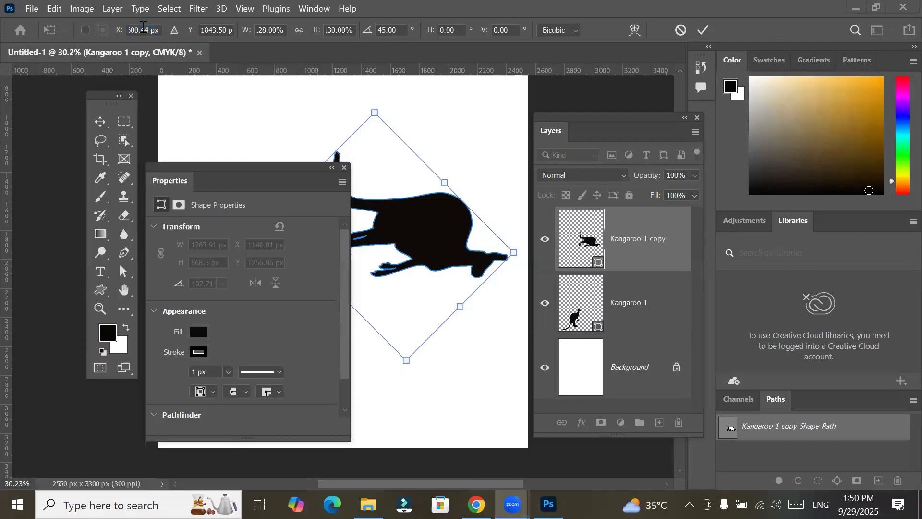
# Commit the kangaroo copy's transform and place the floating Properties panel between the Tools and Layers panels
pyautogui.scroll(-3, 136, 31)
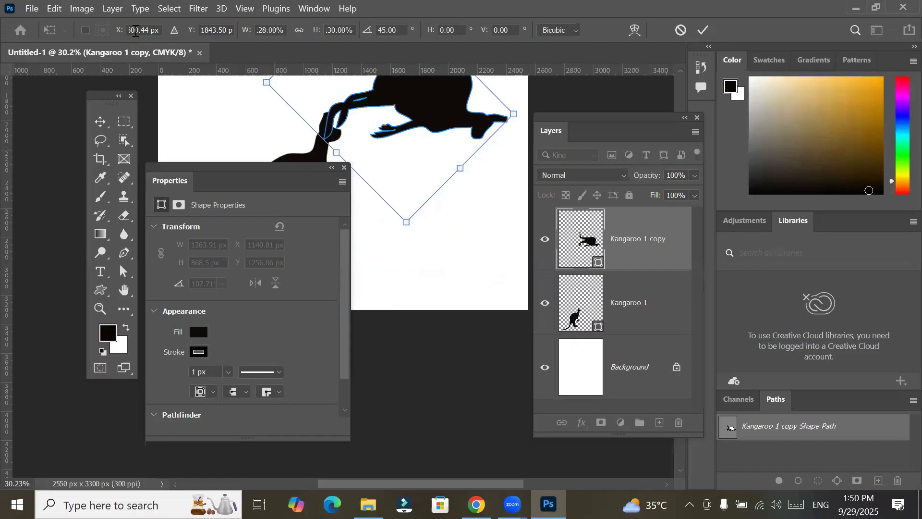
pyautogui.scroll(1, 360, 112)
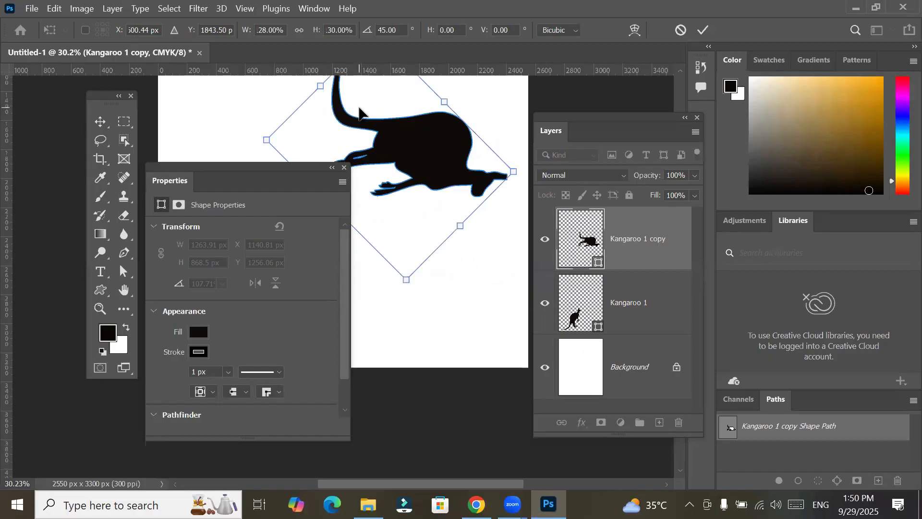
pyautogui.moveTo(244, 173); pyautogui.dragTo(387, 281)
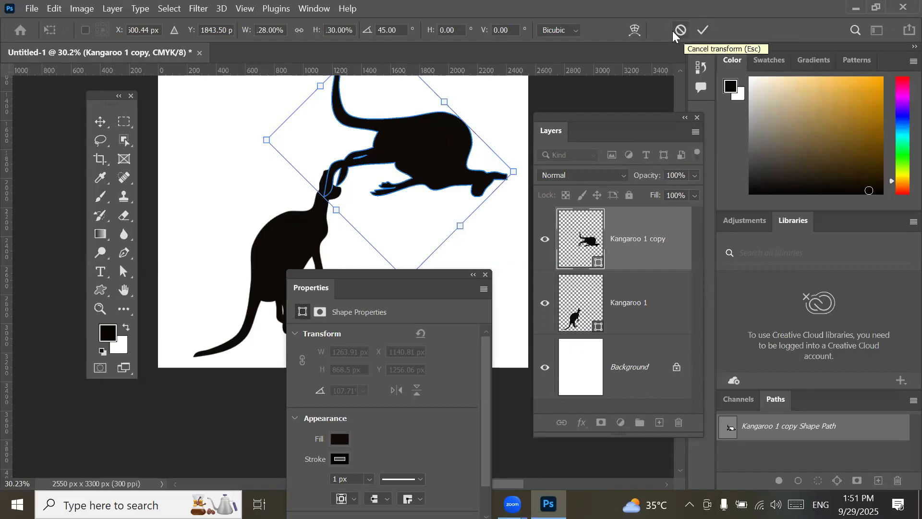
pyautogui.click(700, 31)
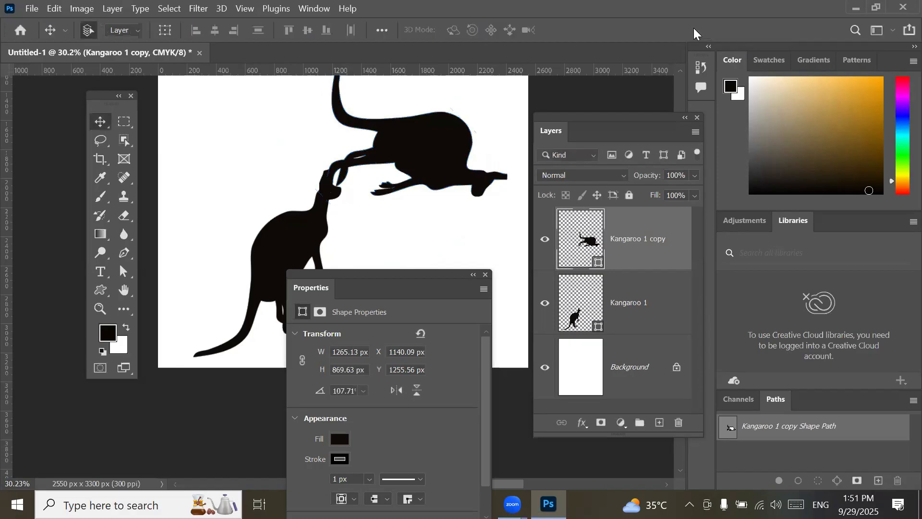
pyautogui.moveTo(351, 282); pyautogui.dragTo(251, 132)
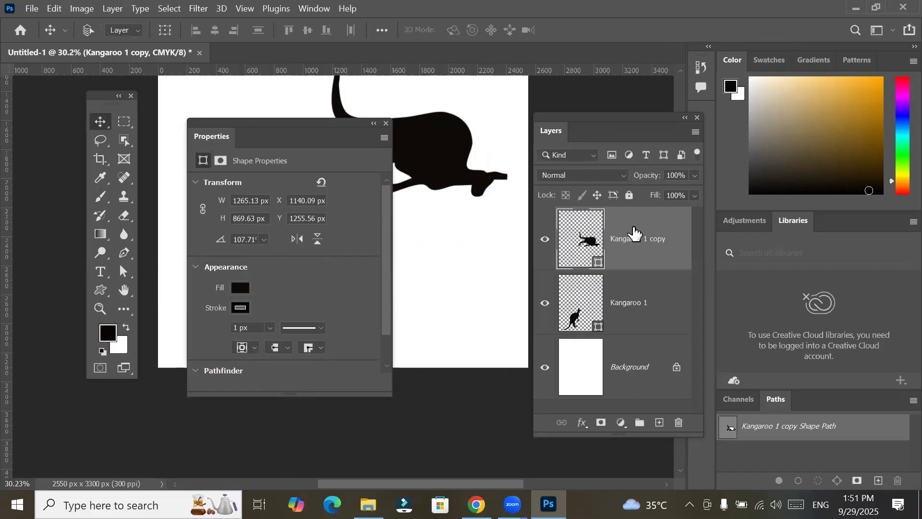
pyautogui.hotkey('ctrl', 't')
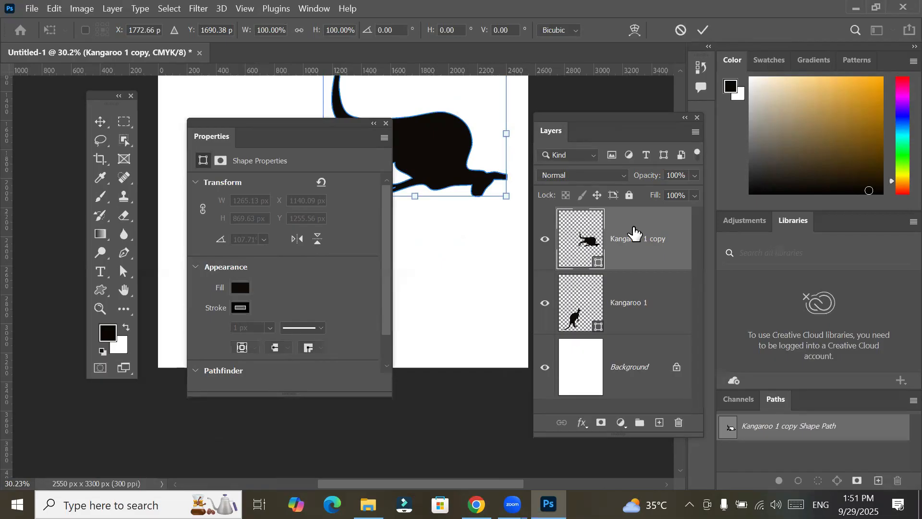
pyautogui.click(701, 30)
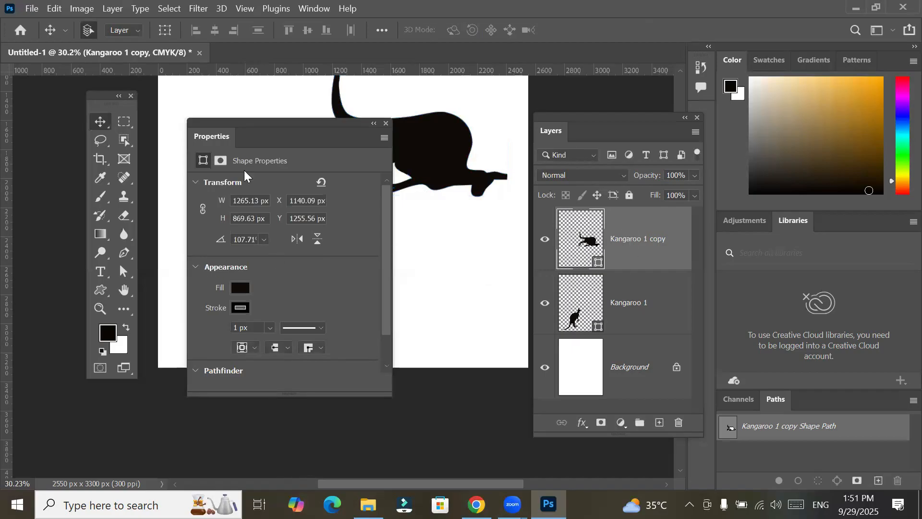
# Flip the kangaroo copy horizontally, placing the floating Properties panel lower so the shape stays uncovered
pyautogui.moveTo(266, 121); pyautogui.dragTo(259, 170)
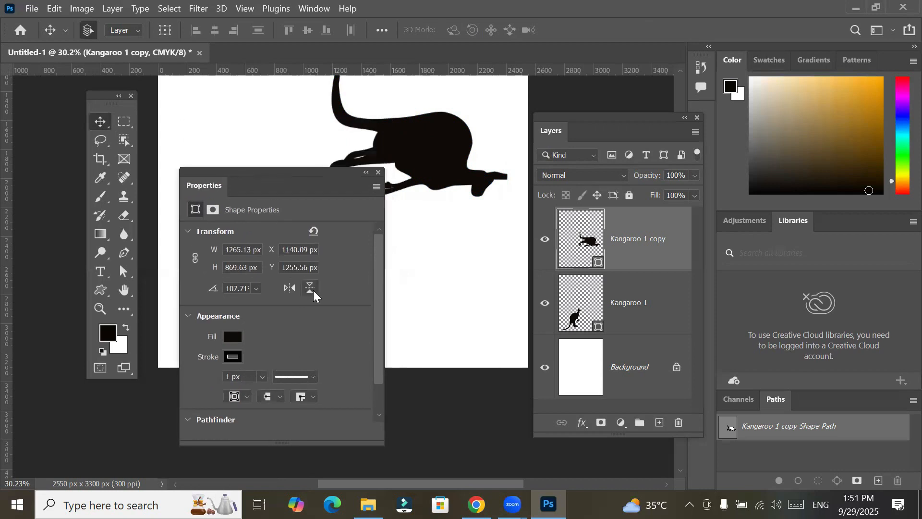
pyautogui.click(295, 286)
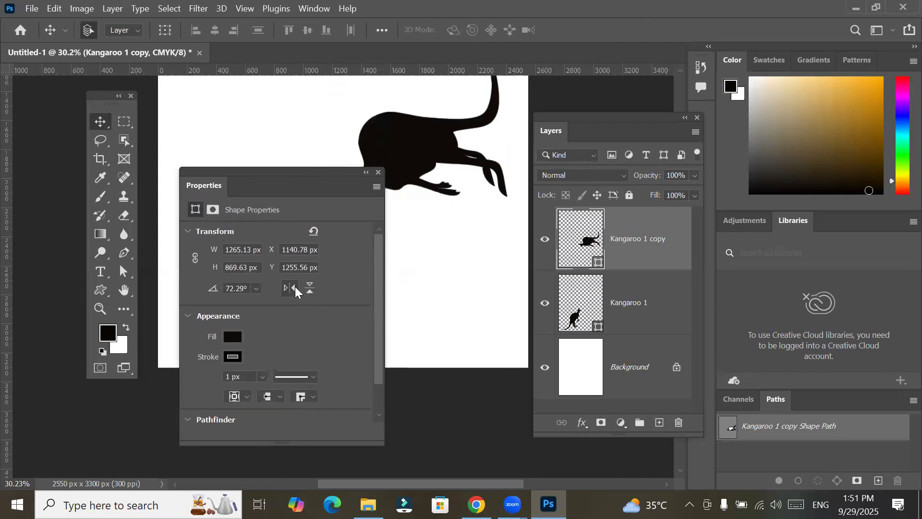
pyautogui.click(295, 288)
pyautogui.moveTo(270, 171); pyautogui.dragTo(259, 228)
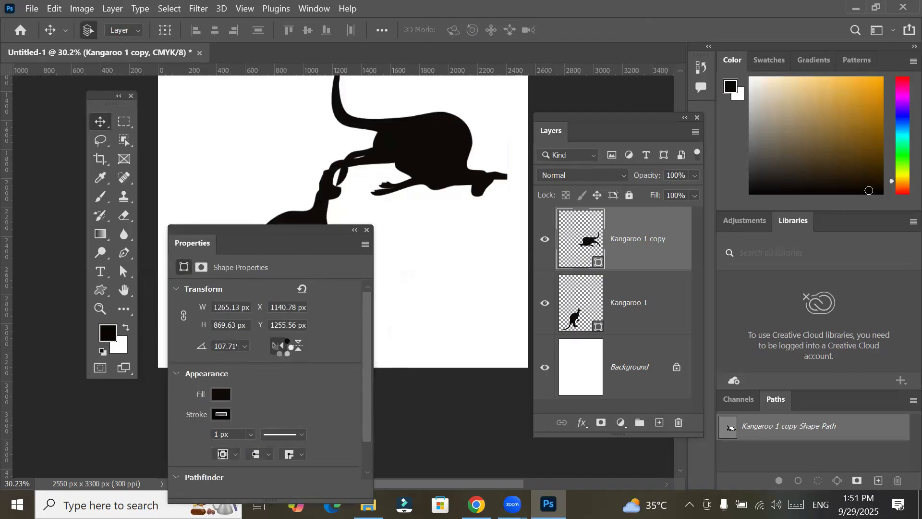
pyautogui.click(282, 346)
pyautogui.click(283, 346)
pyautogui.click(283, 346)
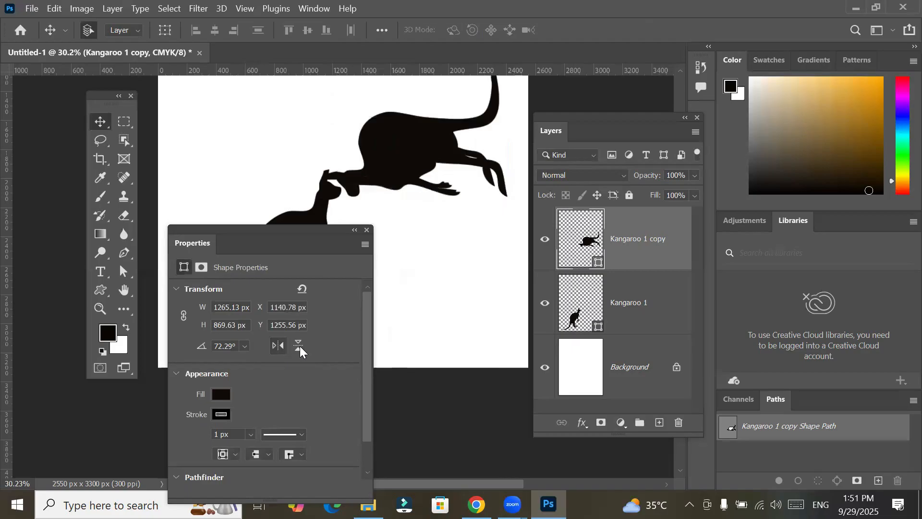
# Flip the kangaroo copy vertically
pyautogui.click(300, 345)
pyautogui.click(301, 344)
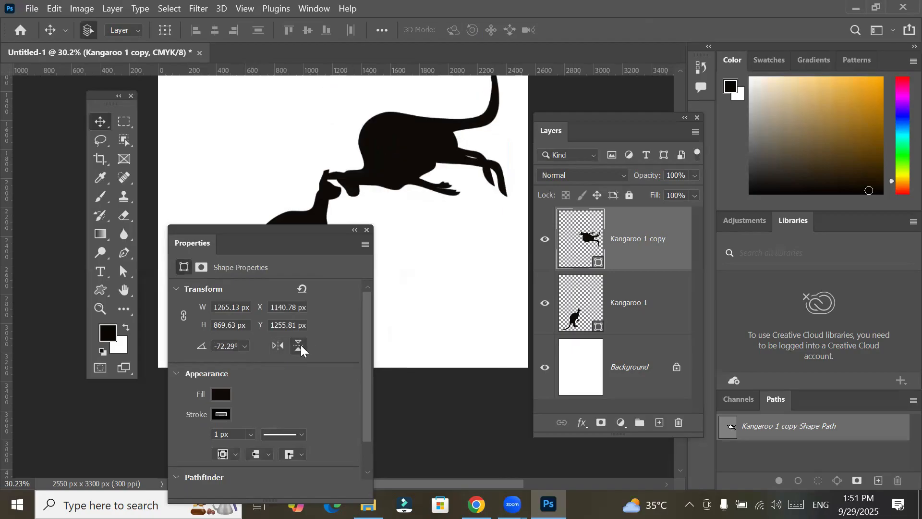
pyautogui.click(300, 345)
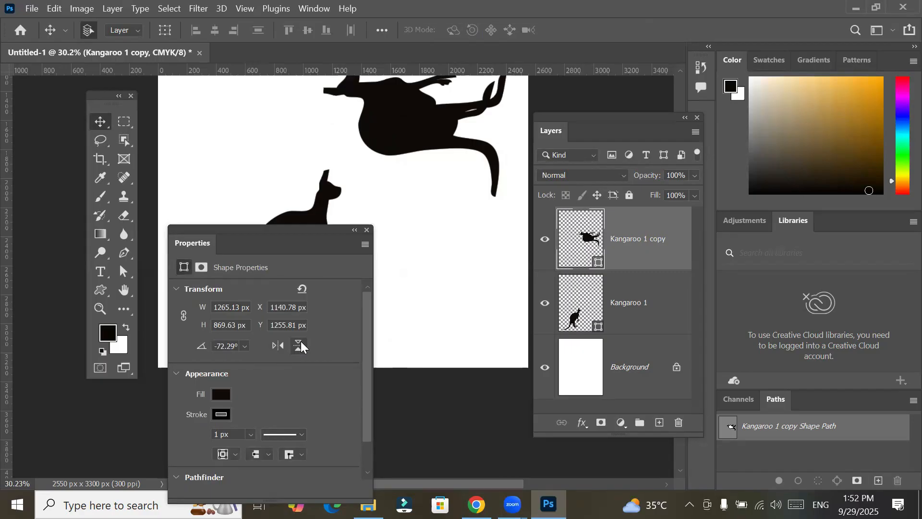
# Uncover the original kangaroo by shifting the Properties panel aside, and move the kangaroo to about X 60 px, Y 1649 px
pyautogui.moveTo(259, 229); pyautogui.dragTo(392, 235)
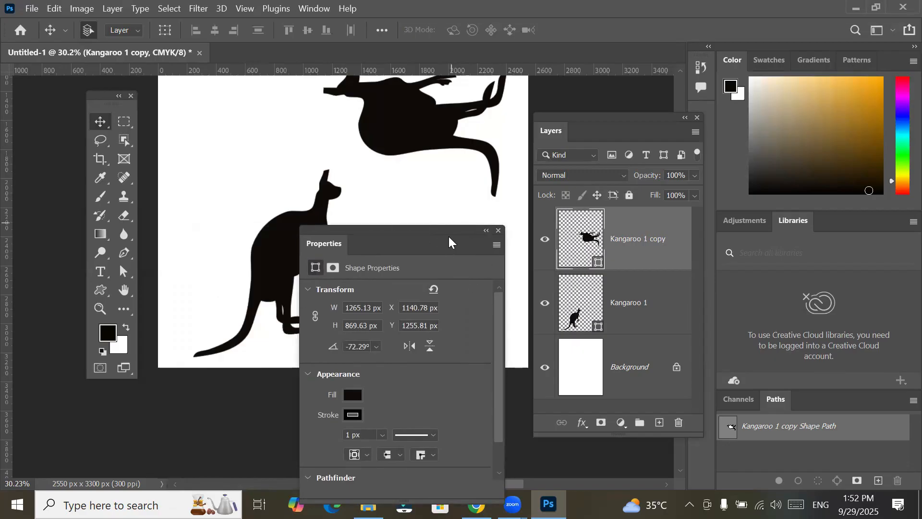
pyautogui.moveTo(290, 221); pyautogui.dragTo(260, 205)
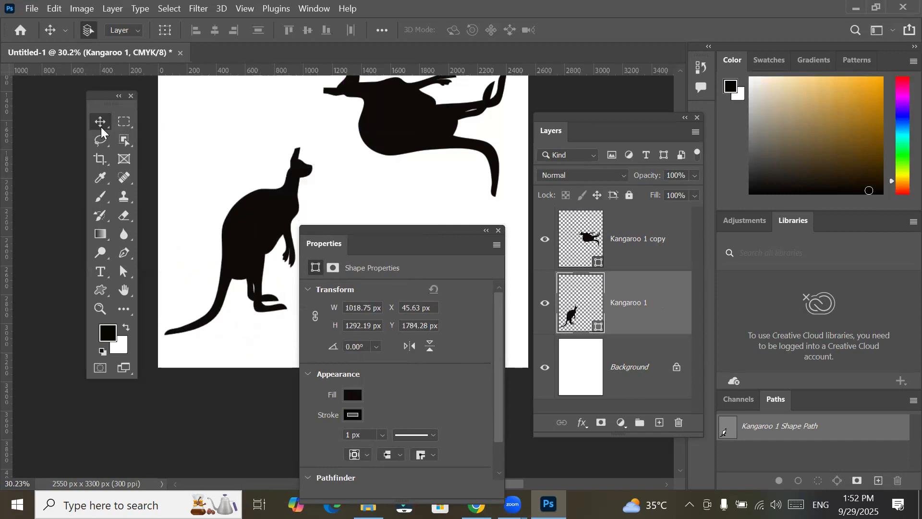
pyautogui.moveTo(260, 241); pyautogui.dragTo(246, 191)
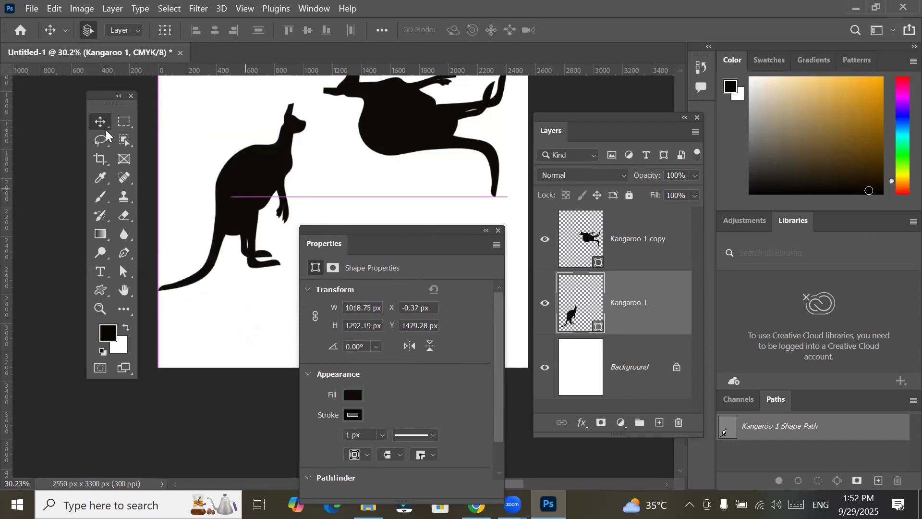
pyautogui.moveTo(269, 160); pyautogui.dragTo(280, 178)
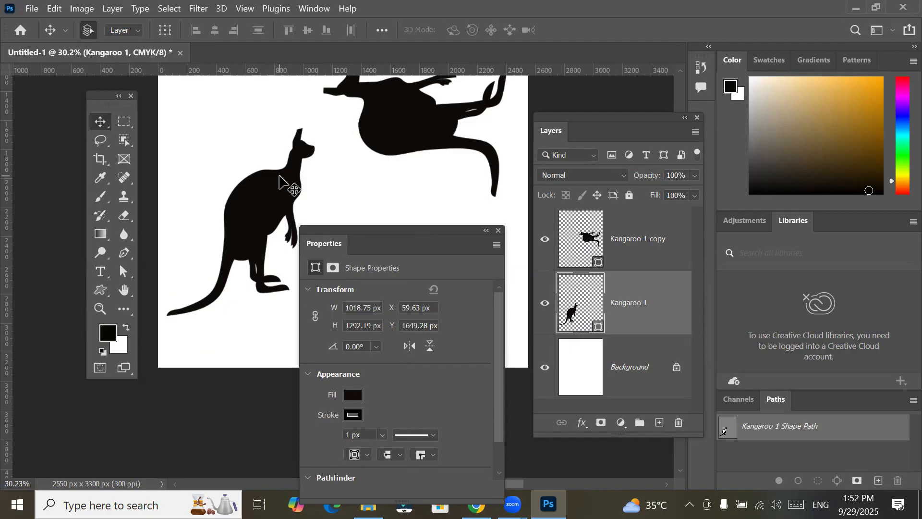
# Activate the Custom Shape Tool and fill the original kangaroo with red from the recently used colors
pyautogui.click(102, 288)
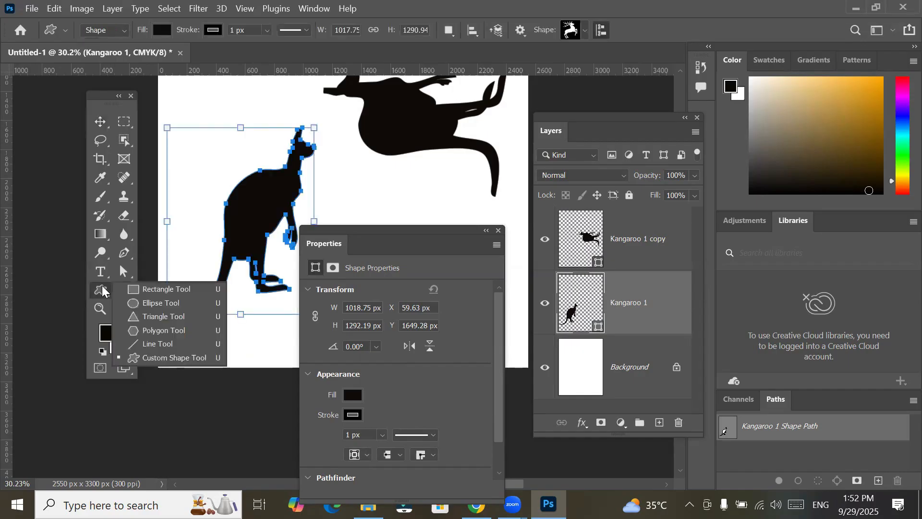
pyautogui.click(175, 357)
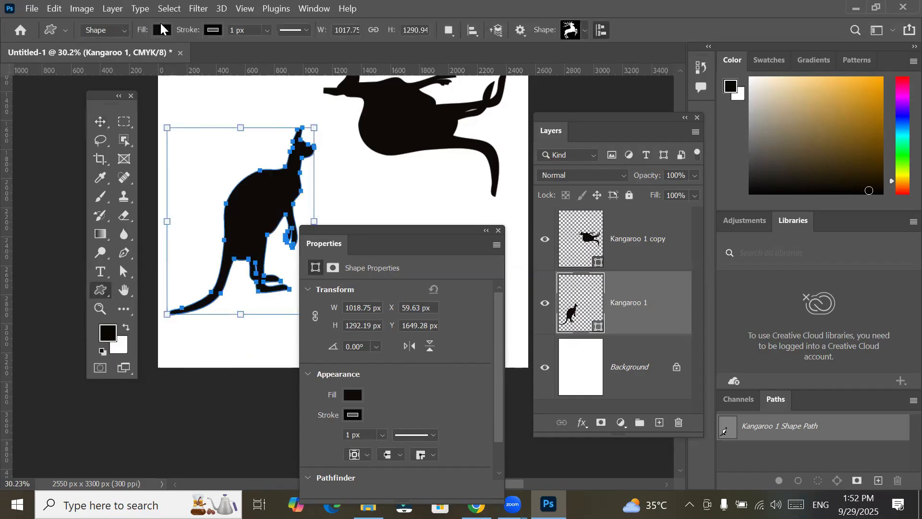
pyautogui.click(162, 30)
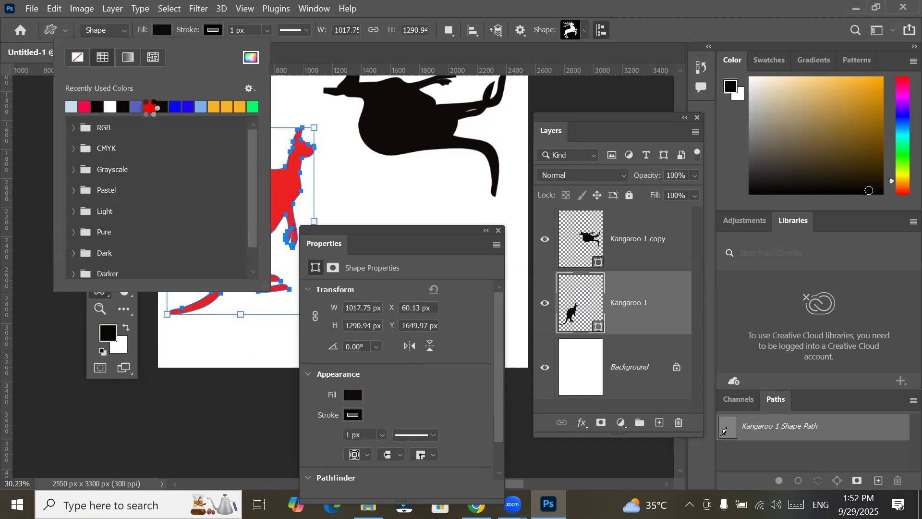
pyautogui.click(164, 28)
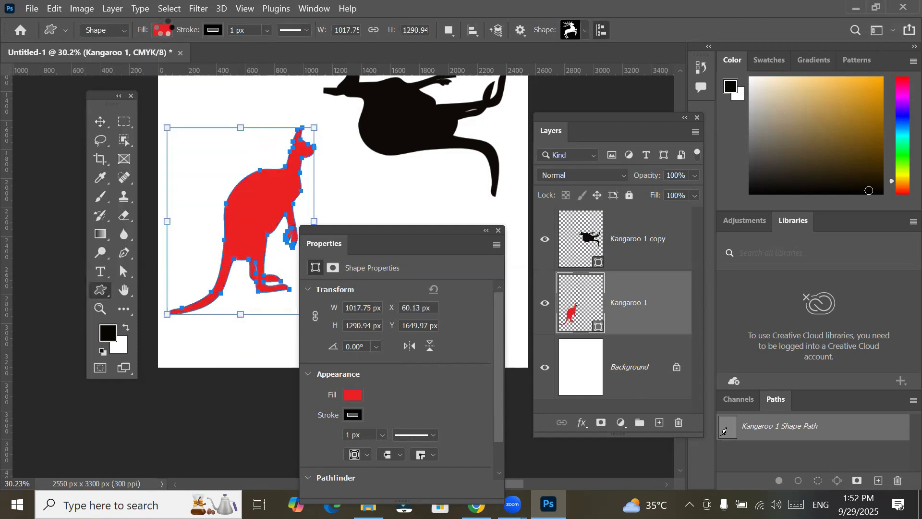
# Thicken the original kangaroo's stroke to 37.43 px and color it blue
pyautogui.click(267, 30)
pyautogui.moveTo(270, 46); pyautogui.dragTo(283, 45)
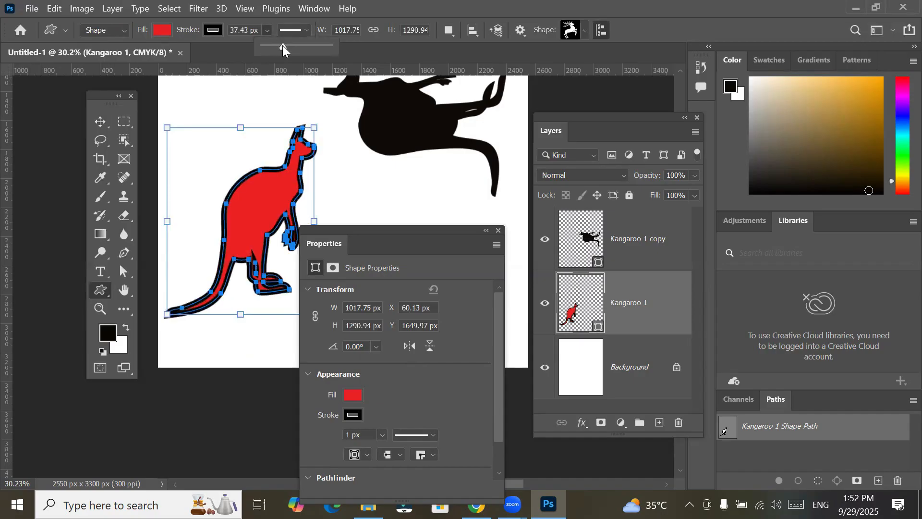
pyautogui.click(217, 31)
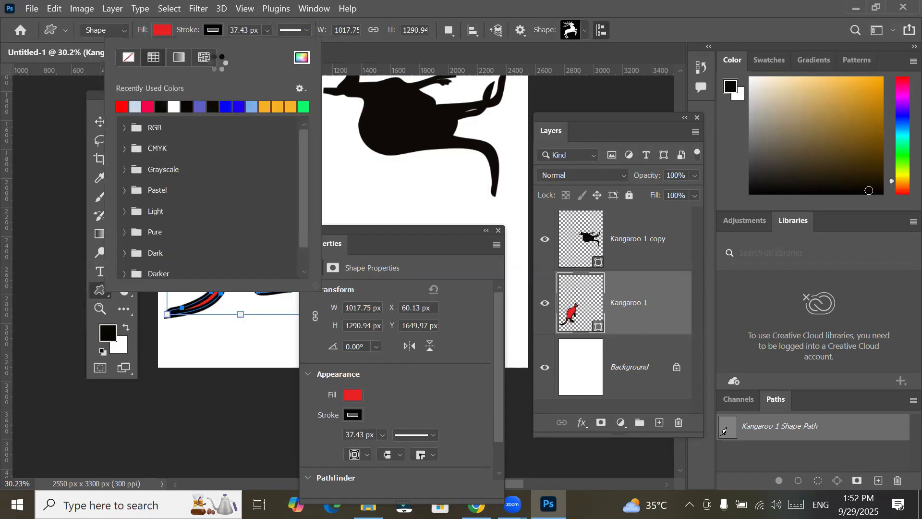
pyautogui.click(227, 106)
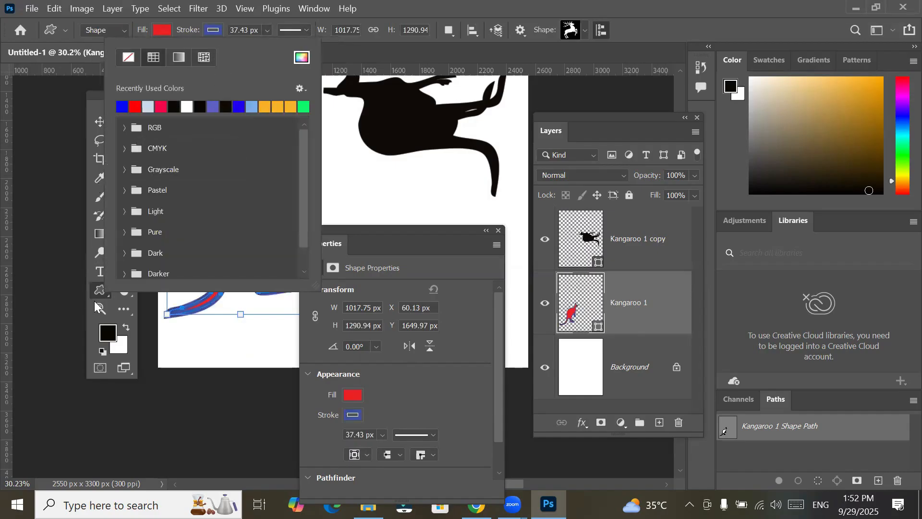
pyautogui.click(96, 290)
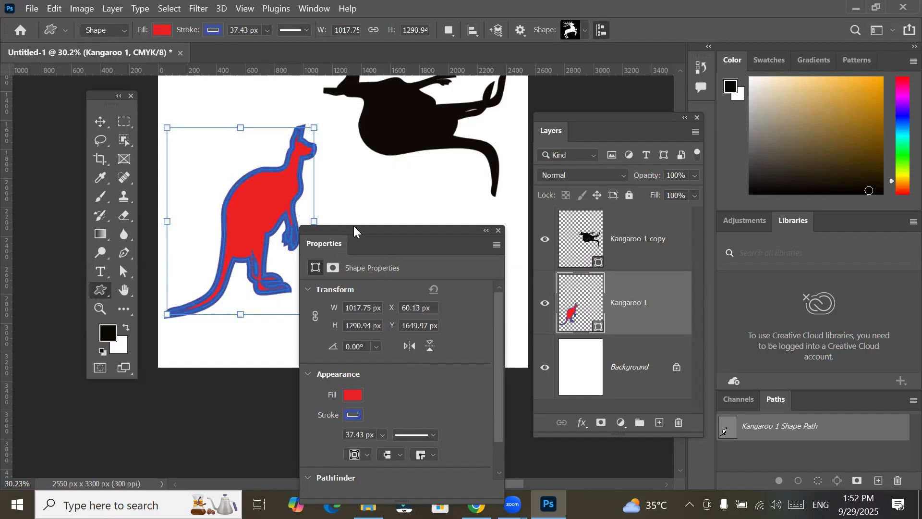
# Rotate the red kangaroo to -30° using the Properties panel and try flipping it horizontally and vertically
pyautogui.moveTo(353, 226); pyautogui.dragTo(383, 156)
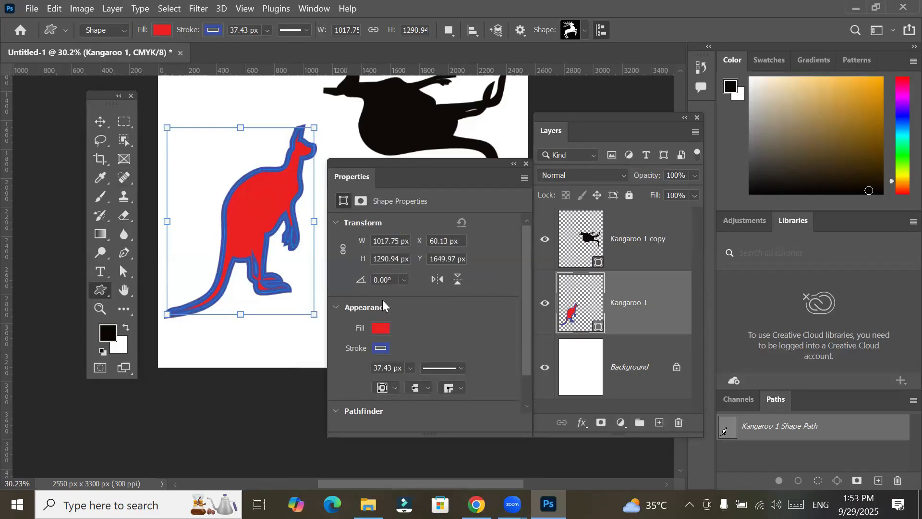
pyautogui.click(402, 280)
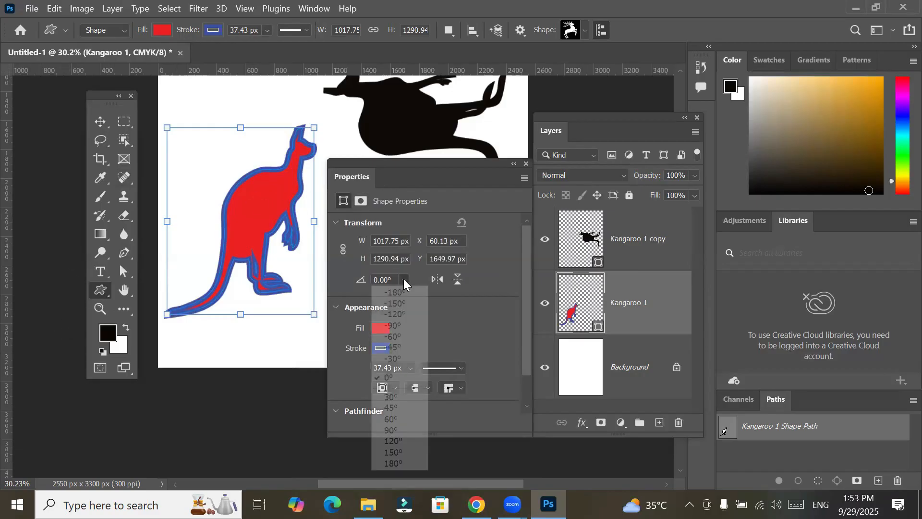
pyautogui.click(403, 354)
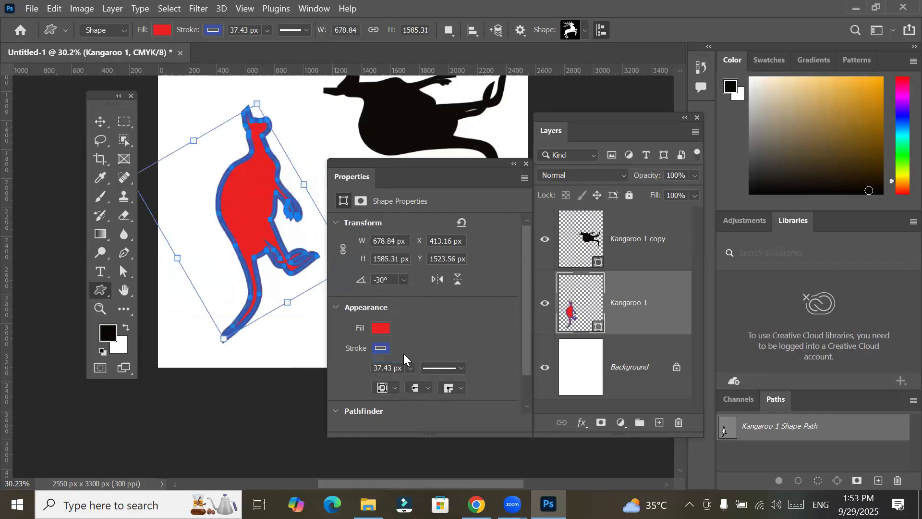
pyautogui.click(440, 280)
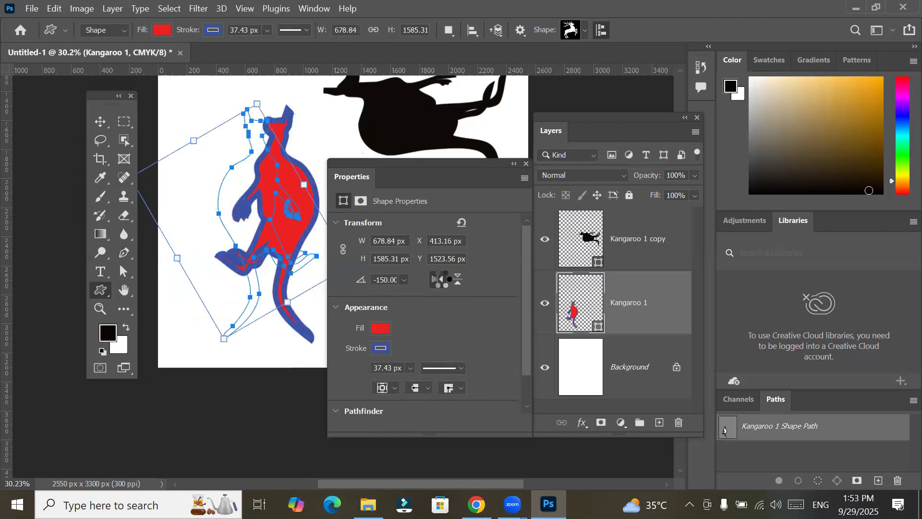
pyautogui.click(456, 280)
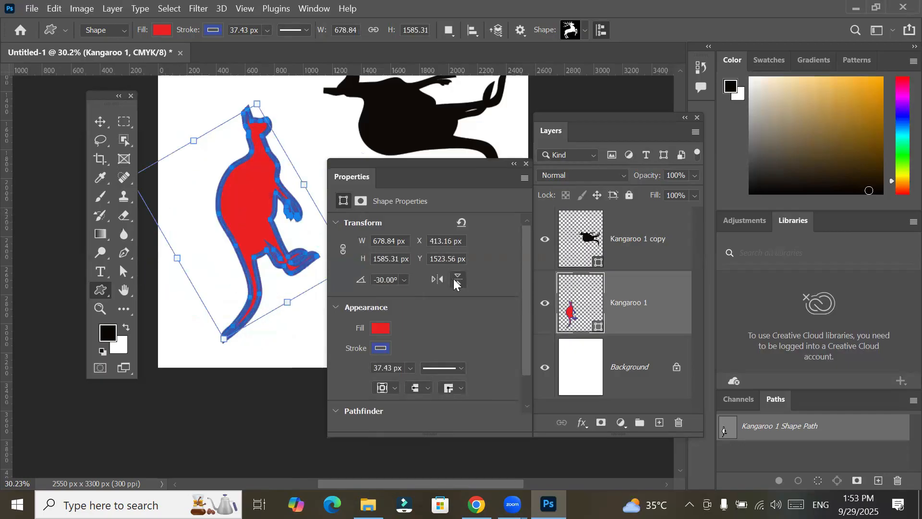
# Increase the red kangaroo's shape height to 1682 px
pyautogui.click(392, 262)
pyautogui.scroll(17, 392, 261)
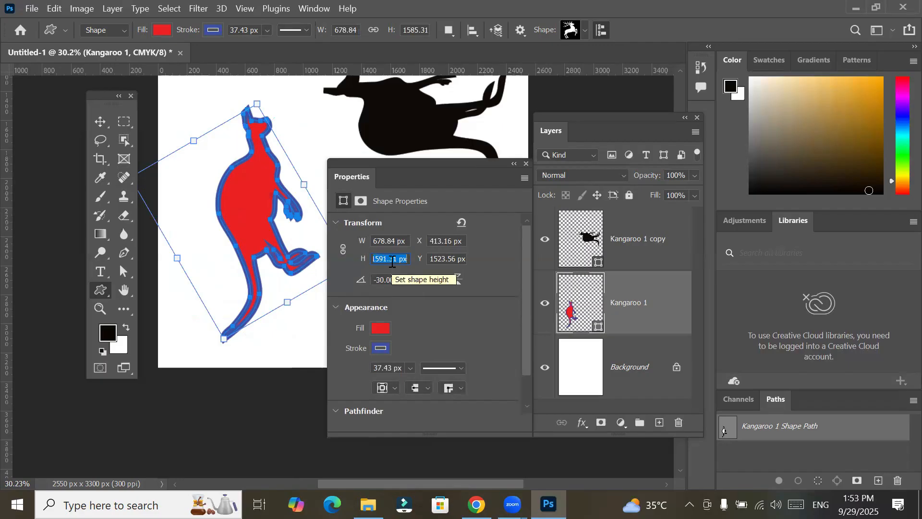
pyautogui.scroll(20, 392, 261)
pyautogui.scroll(8, 392, 261)
pyautogui.scroll(20, 392, 261)
pyautogui.scroll(4, 393, 261)
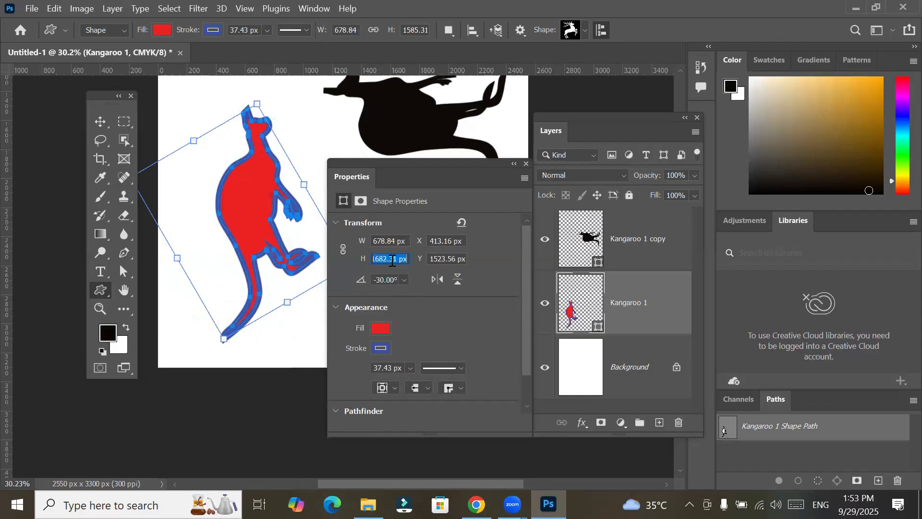
pyautogui.press('Return')
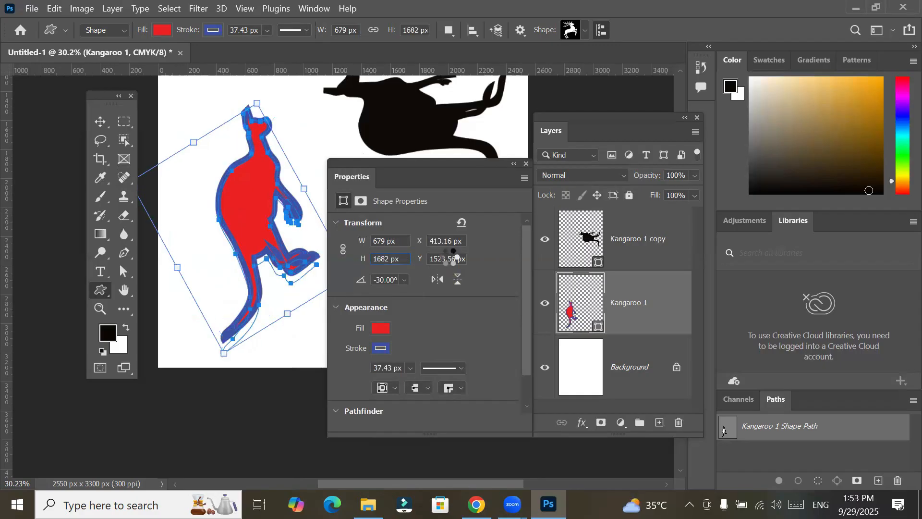
# Shift the red kangaroo up to a Y position of 1393.56 px and set its rotation angle to -90°
pyautogui.scroll(-4, 449, 259)
pyautogui.scroll(-12, 450, 259)
pyautogui.scroll(-20, 449, 259)
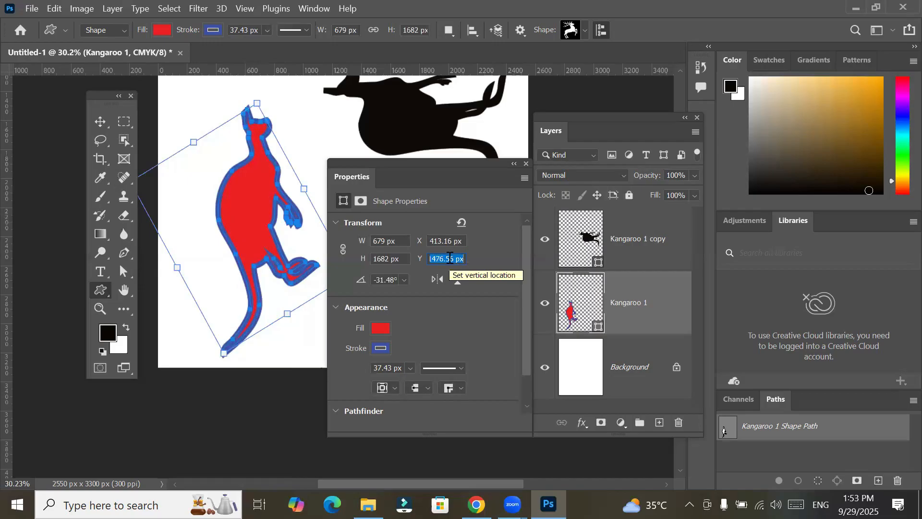
pyautogui.scroll(-20, 450, 259)
pyautogui.scroll(-12, 449, 259)
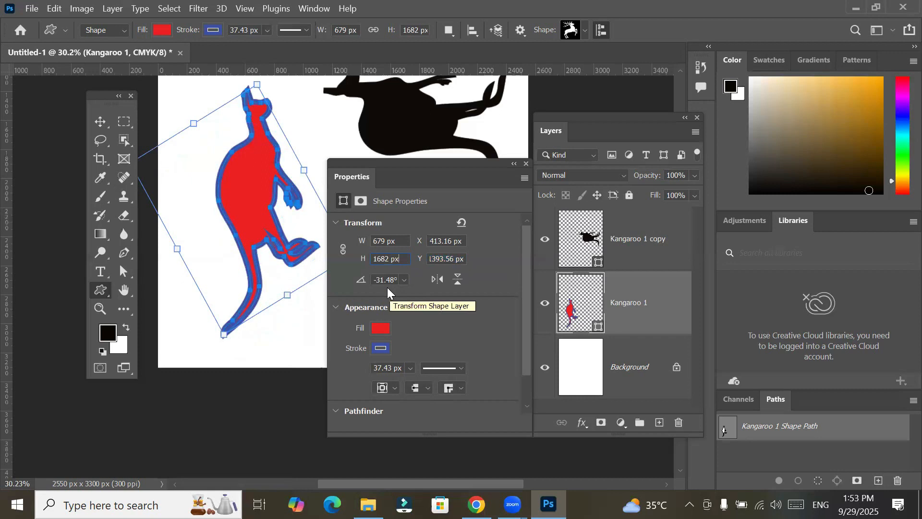
pyautogui.click(404, 279)
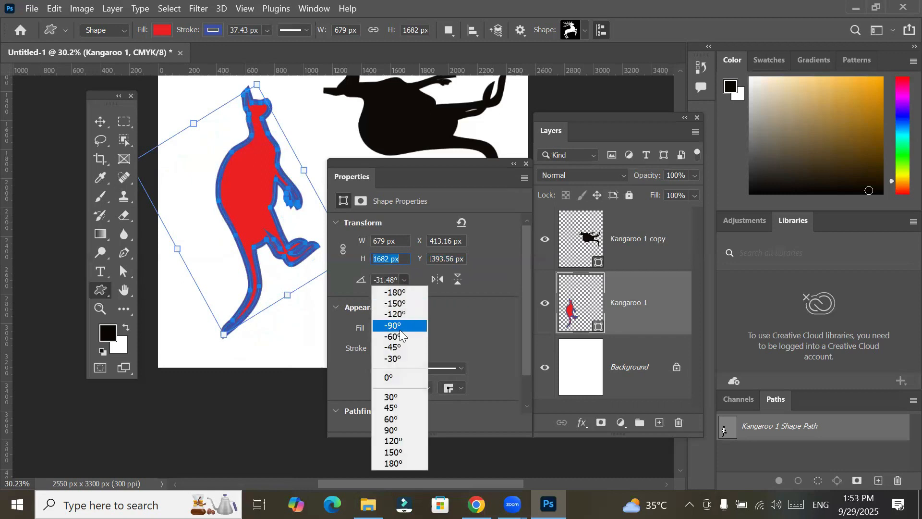
pyautogui.click(392, 325)
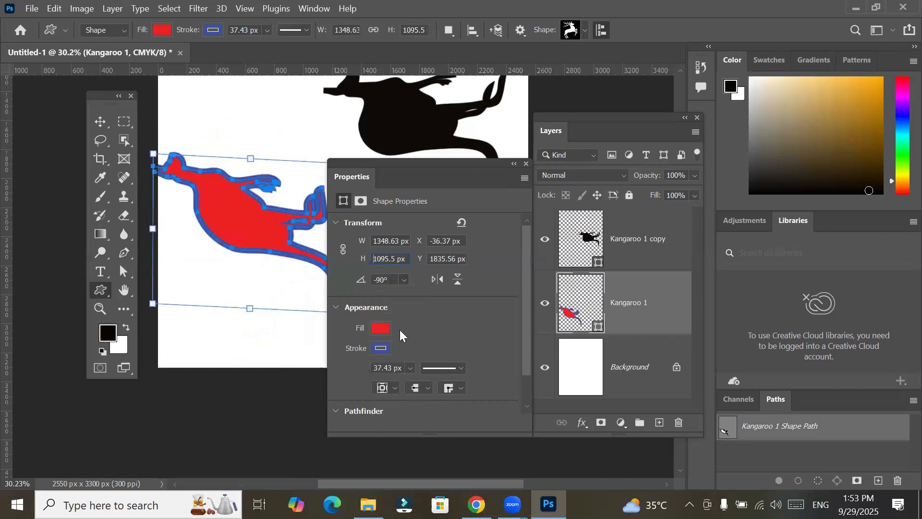
# Try white and black fills on the rotated kangaroo, ending with the pinkish-red recently used color
pyautogui.click(382, 329)
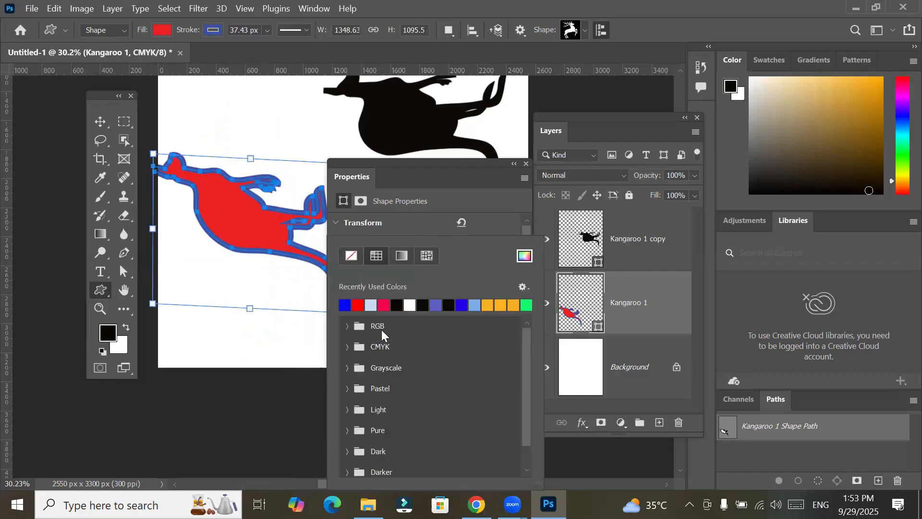
pyautogui.click(410, 305)
pyautogui.click(449, 305)
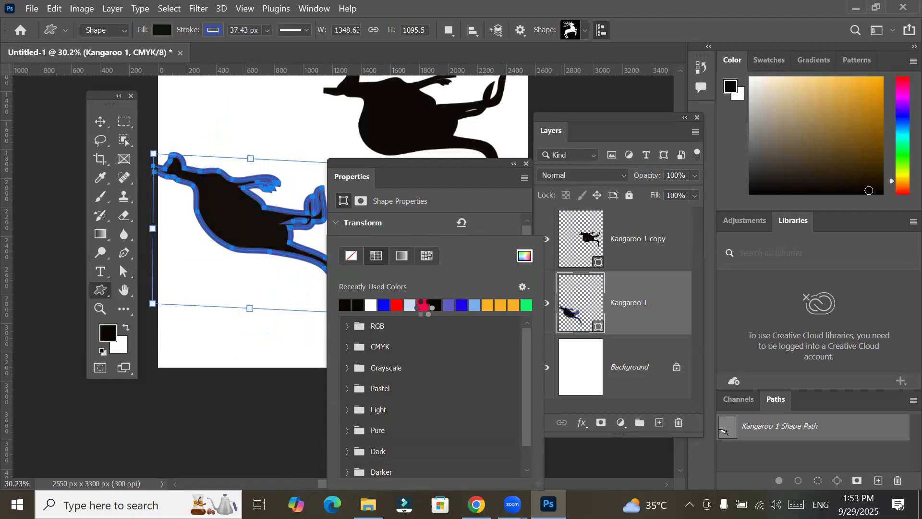
pyautogui.click(422, 305)
pyautogui.click(612, 304)
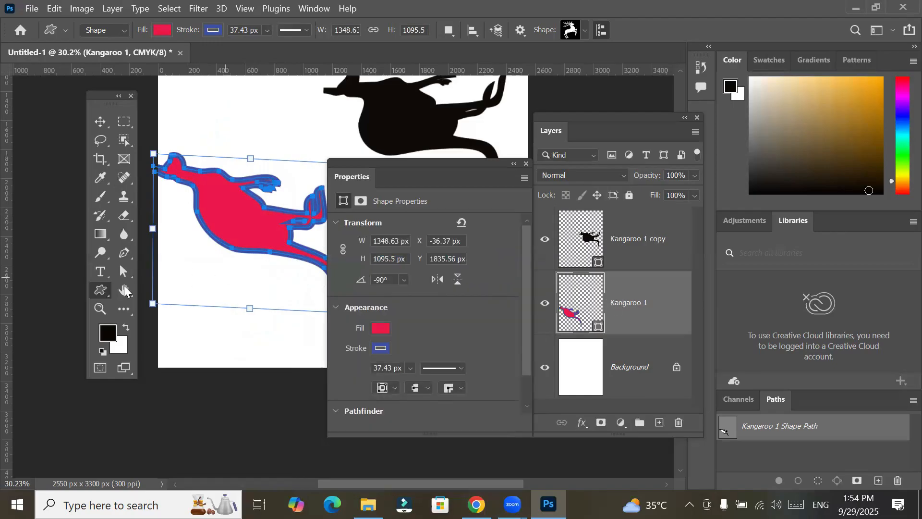
pyautogui.click(94, 292)
pyautogui.click(449, 32)
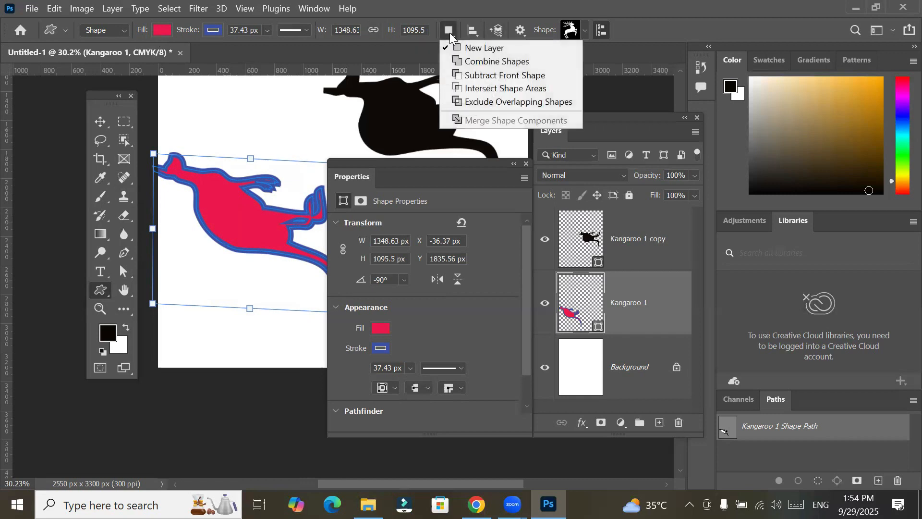
pyautogui.click(449, 33)
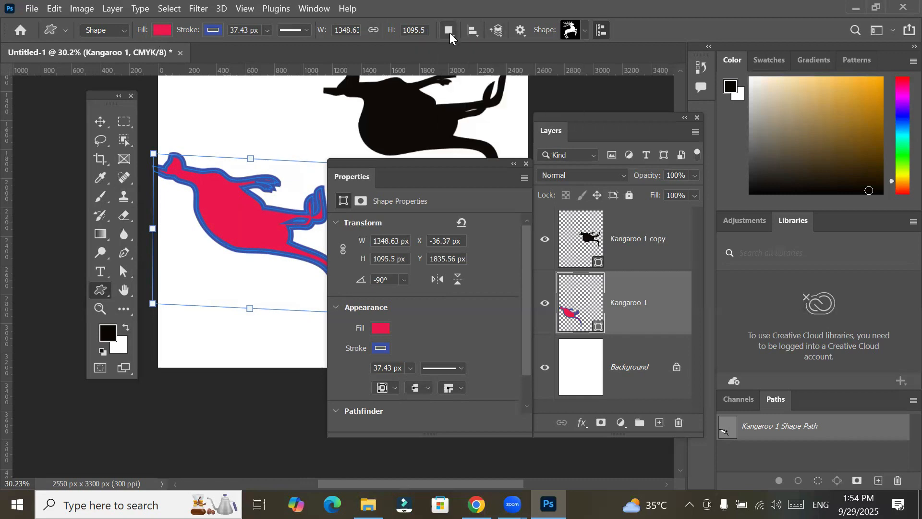
# Examine the shape's path operations, path alignment and path arrangement options
pyautogui.click(475, 35)
pyautogui.click(474, 35)
pyautogui.click(498, 31)
pyautogui.click(499, 34)
pyautogui.click(450, 34)
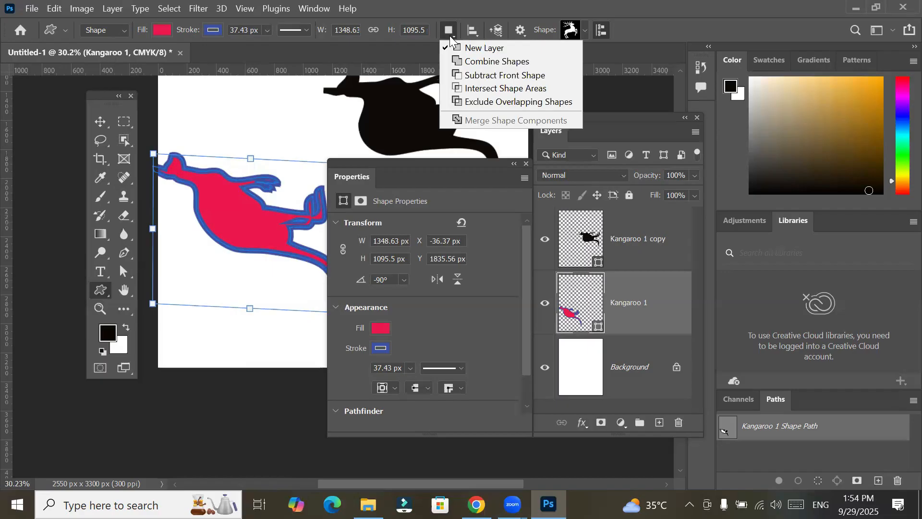
pyautogui.click(453, 29)
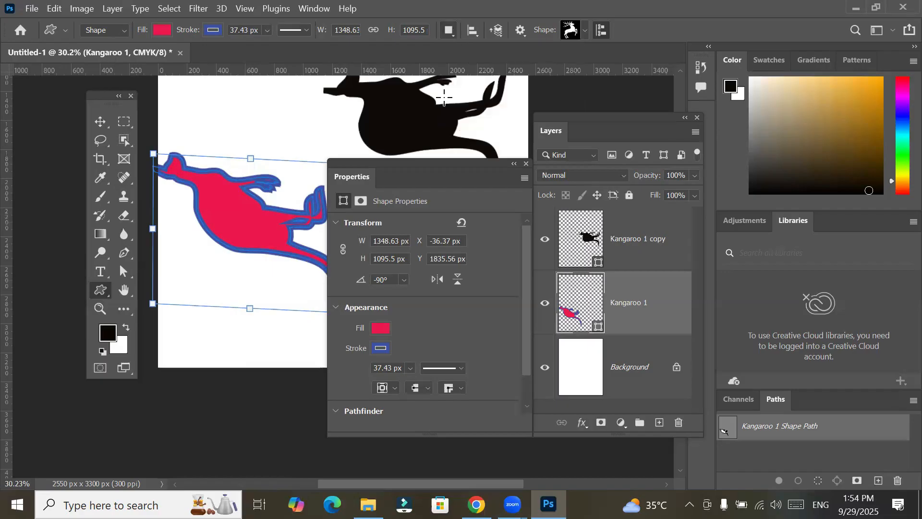
# Reposition the Properties panel and examine its Transform, Appearance and Pathfinder sections by collapsing and expanding them
pyautogui.moveTo(388, 166); pyautogui.dragTo(346, 54)
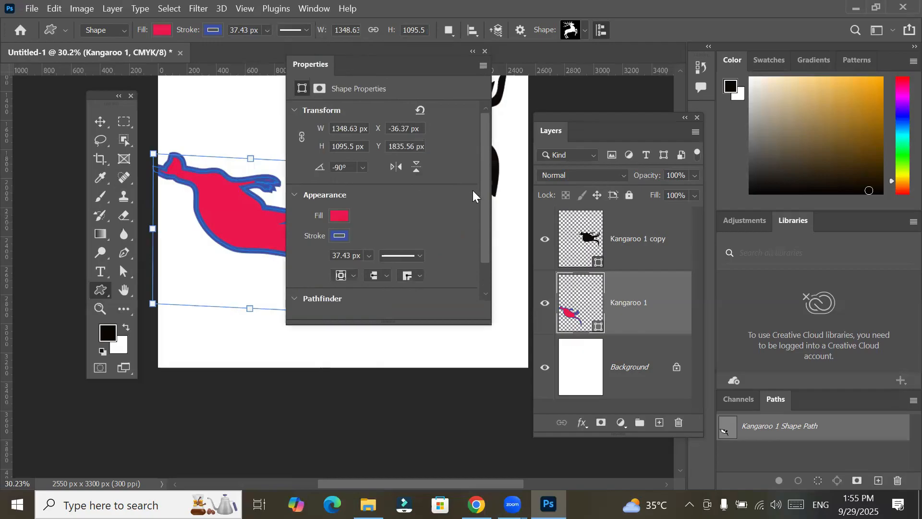
pyautogui.moveTo(486, 205); pyautogui.dragTo(484, 298)
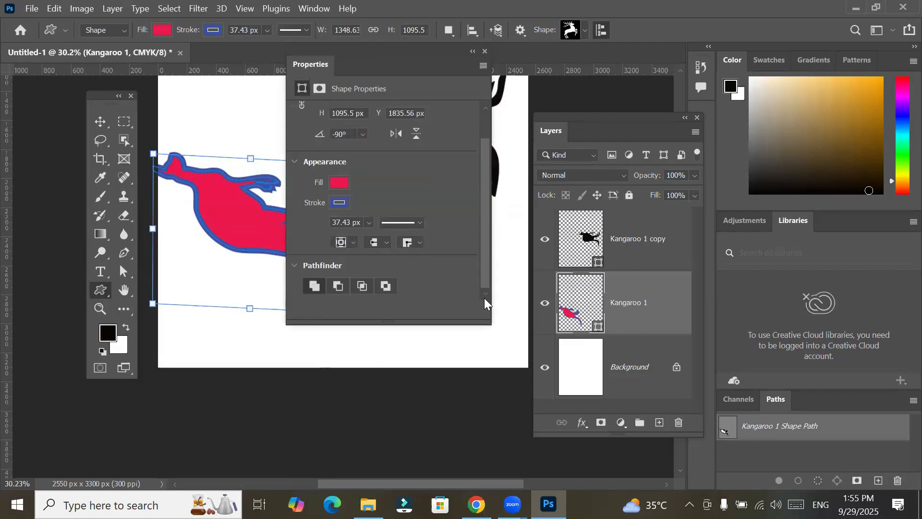
pyautogui.click(292, 266)
pyautogui.click(293, 163)
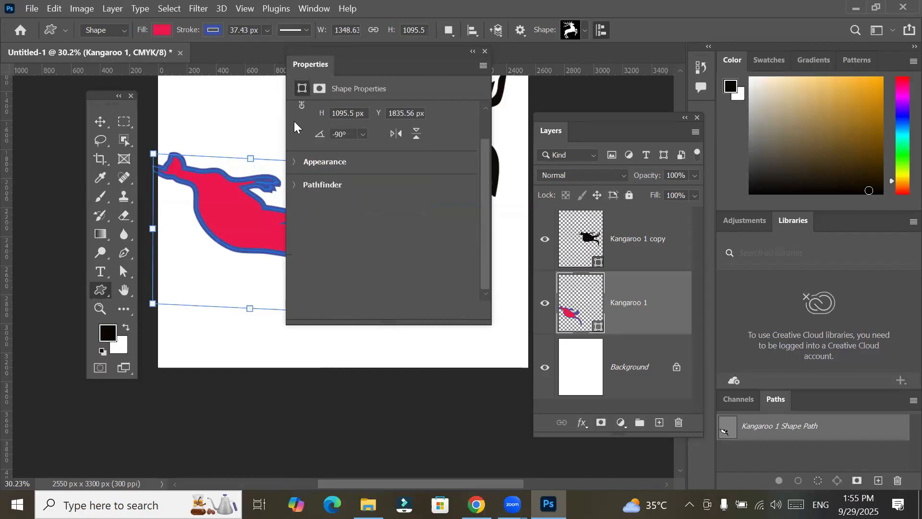
pyautogui.moveTo(484, 205); pyautogui.dragTo(480, 132)
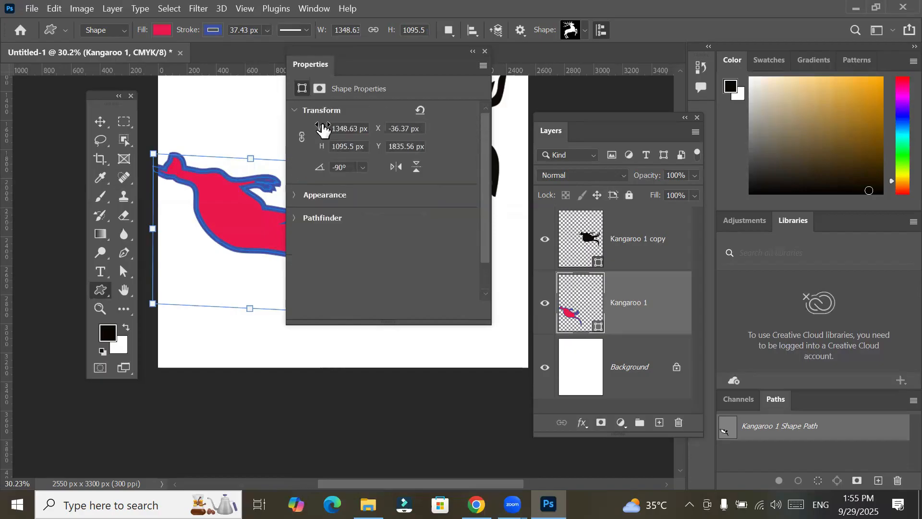
pyautogui.click(295, 111)
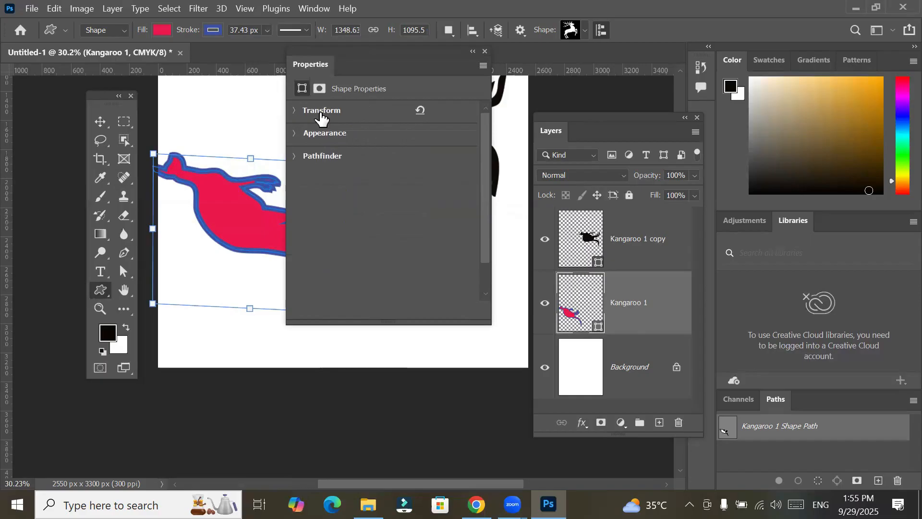
pyautogui.click(294, 113)
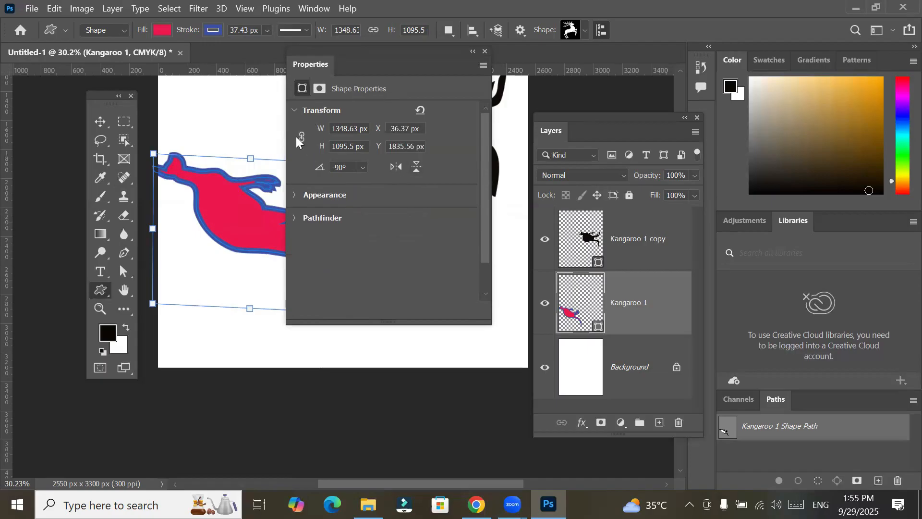
pyautogui.click(294, 110)
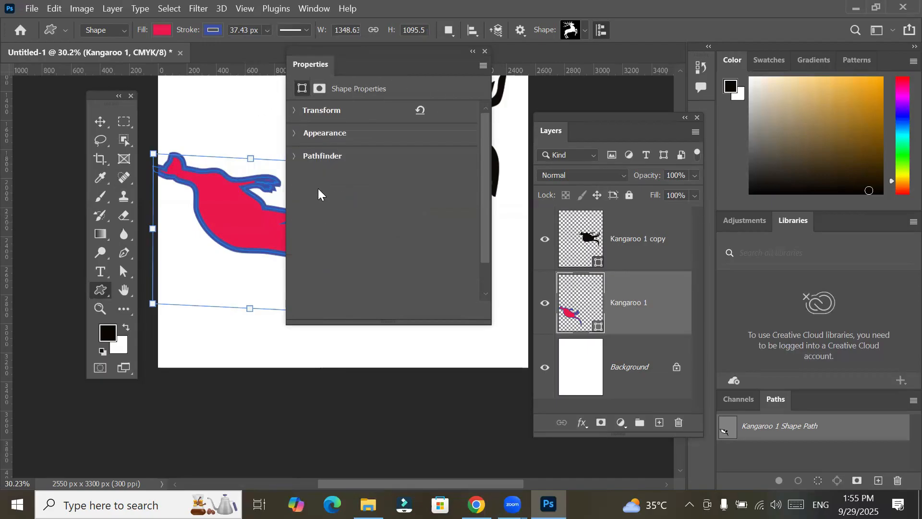
pyautogui.click(295, 134)
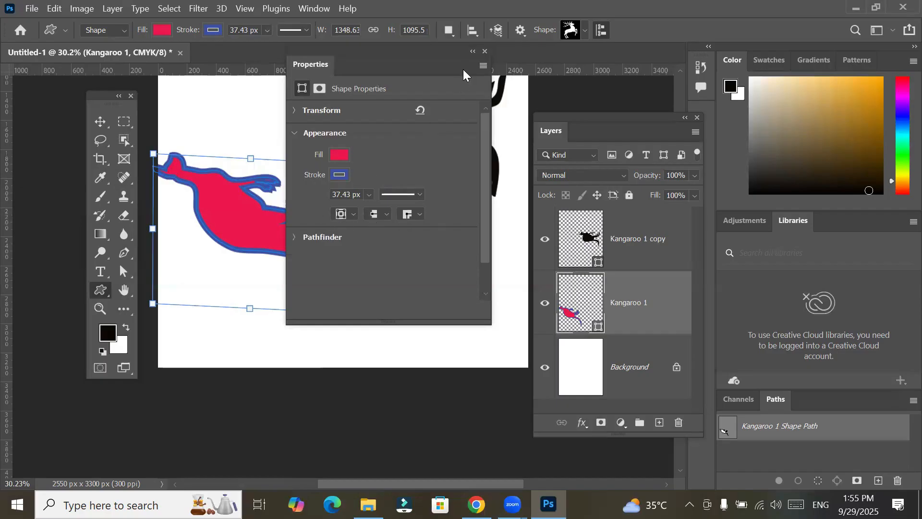
# Delete the red kangaroo and draw a rectangle about 1326 px wide and 1039 px high in its place
pyautogui.click(472, 52)
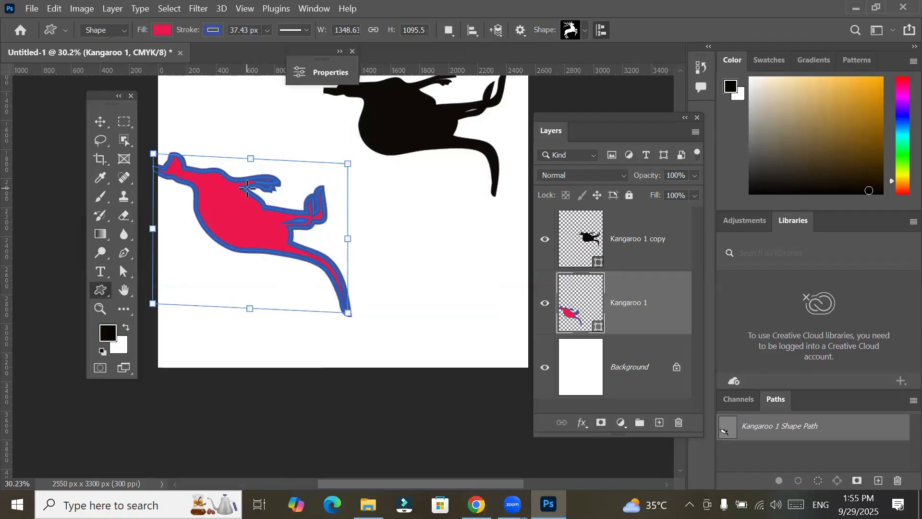
pyautogui.press('Delete')
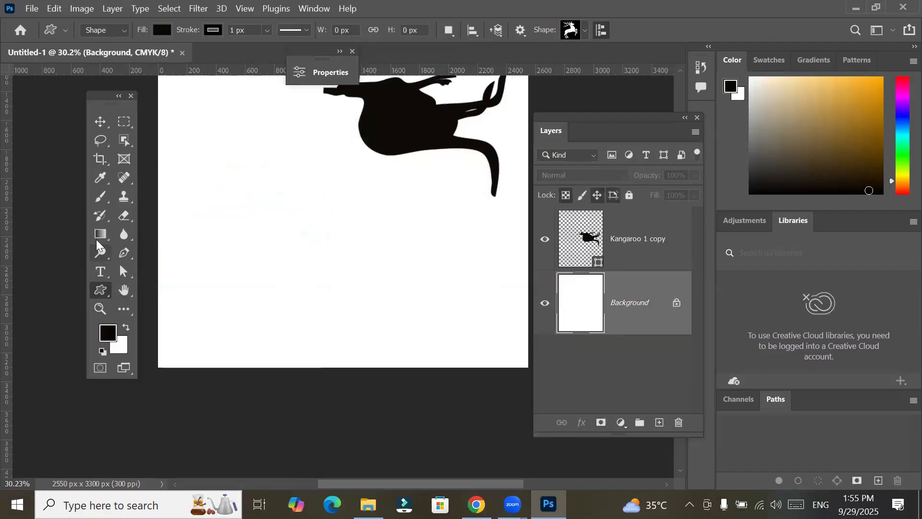
pyautogui.rightClick(100, 289)
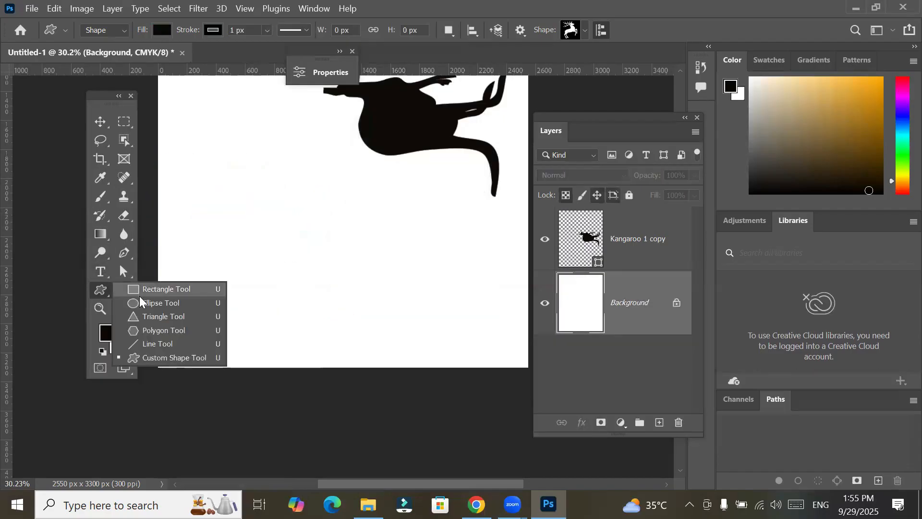
pyautogui.click(158, 288)
pyautogui.moveTo(187, 170); pyautogui.dragTo(379, 322)
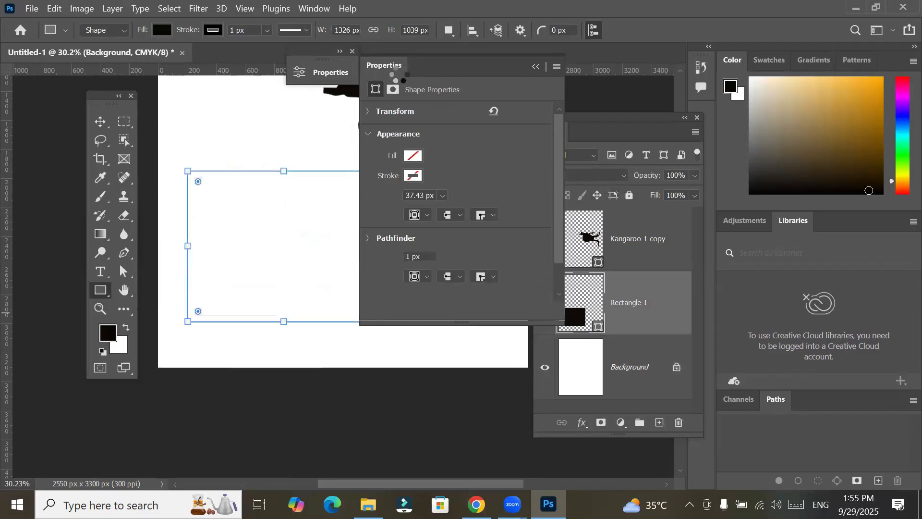
pyautogui.moveTo(431, 70); pyautogui.dragTo(489, 56)
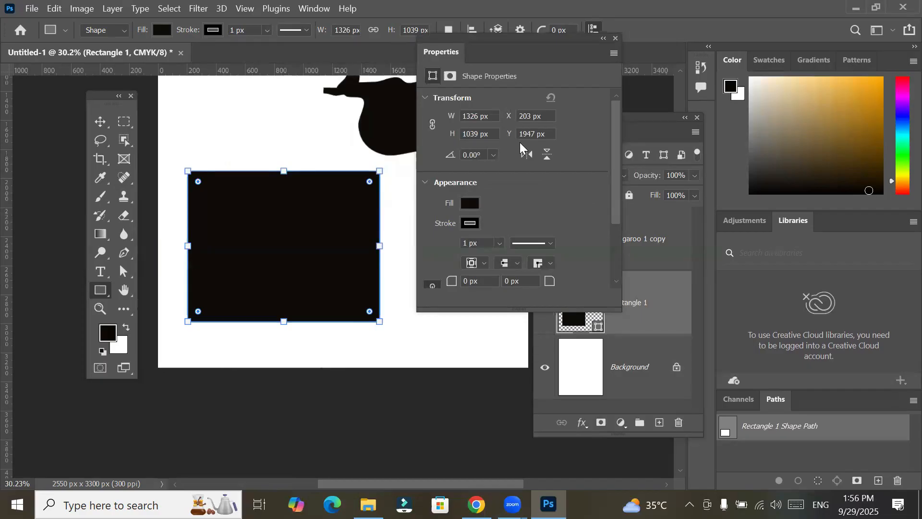
# Give the rectangle the recently used pinkish-red fill and a blue stroke
pyautogui.click(472, 205)
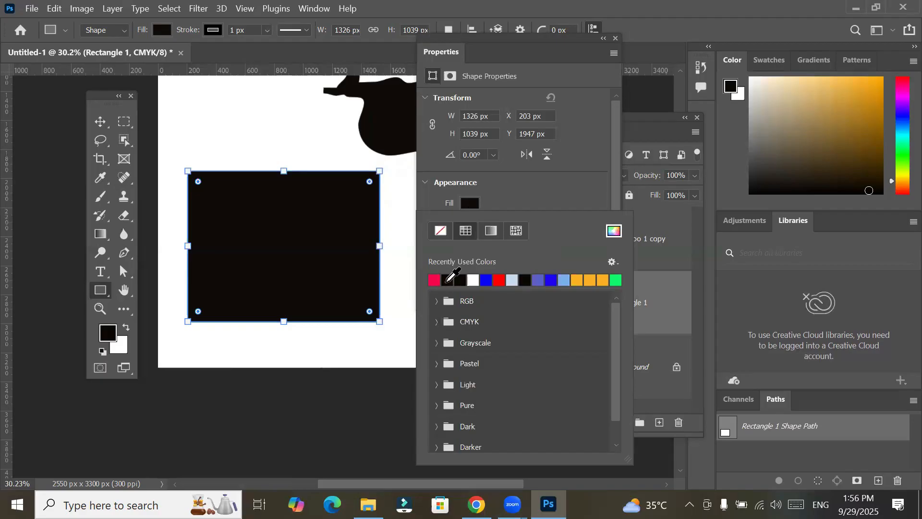
pyautogui.click(434, 279)
pyautogui.click(513, 198)
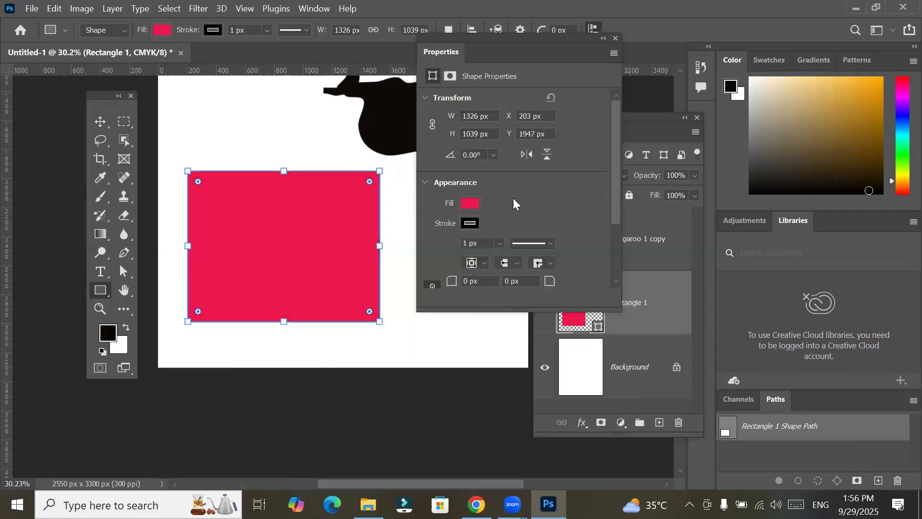
pyautogui.click(470, 225)
pyautogui.click(486, 300)
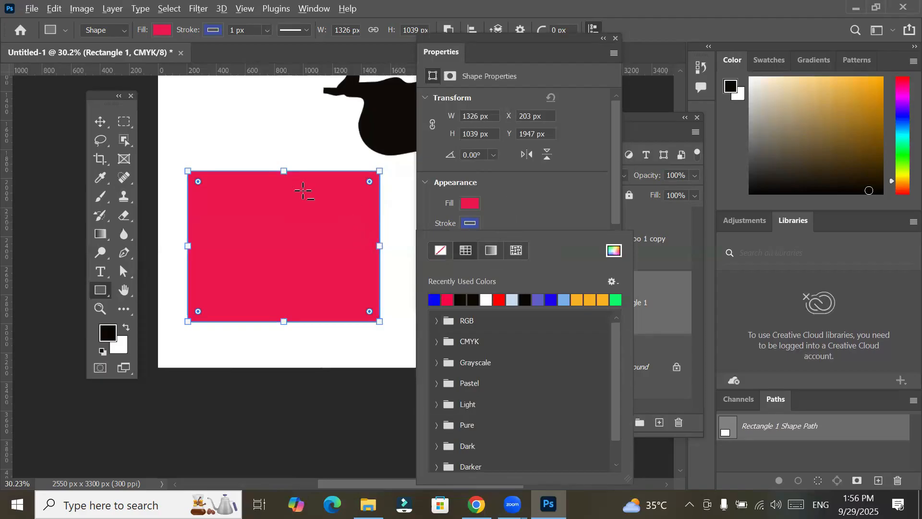
# Increase the rectangle's stroke width to 81.09 px
pyautogui.scroll(4, 303, 192)
pyautogui.scroll(3, 309, 131)
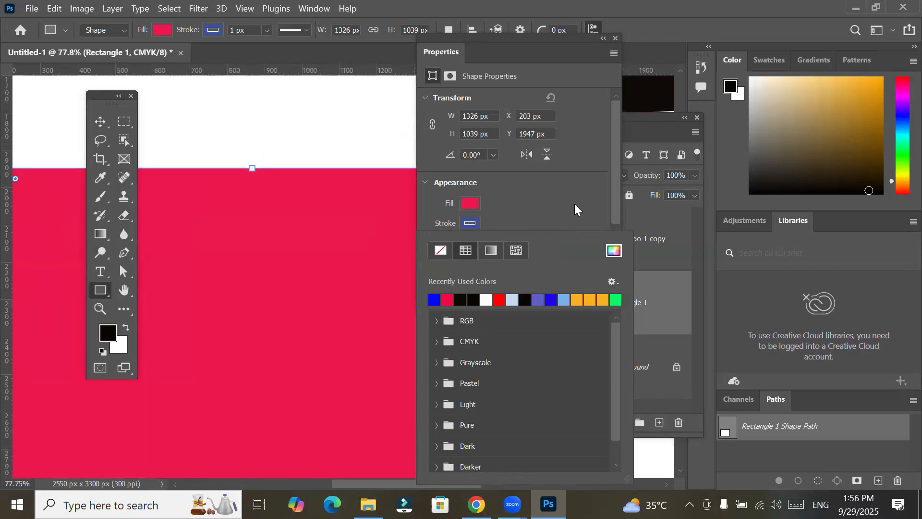
pyautogui.click(601, 199)
pyautogui.click(500, 244)
pyautogui.moveTo(507, 262); pyautogui.dragTo(528, 259)
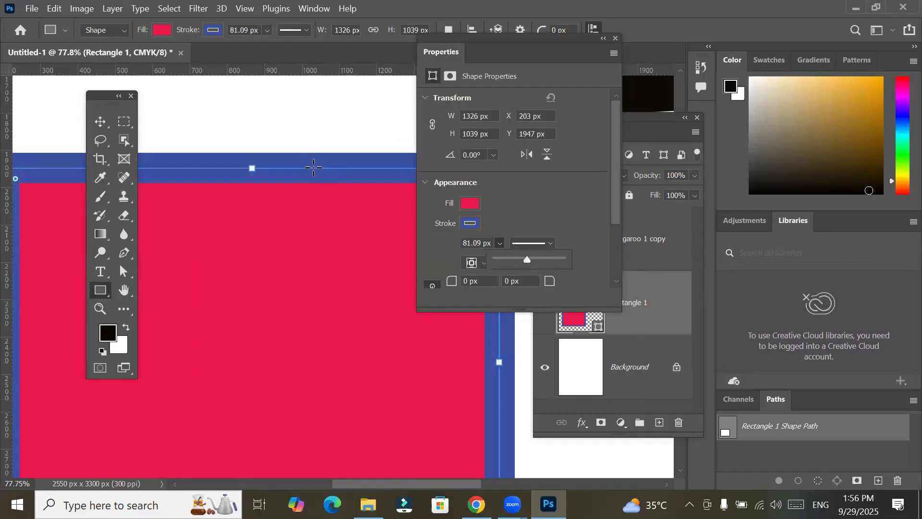
pyautogui.moveTo(489, 244); pyautogui.dragTo(456, 244)
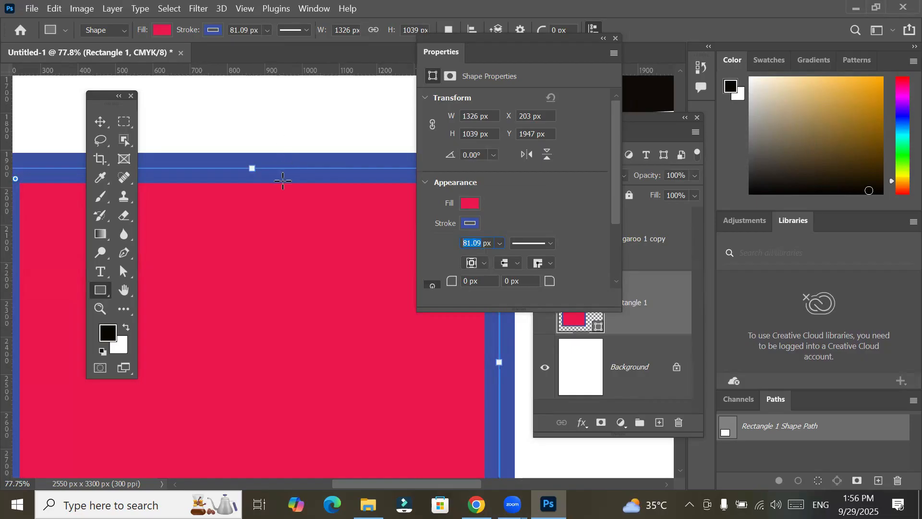
# Try the inside and outside stroke alignments on the rectangle, ending with the centered alignment
pyautogui.click(482, 267)
pyautogui.click(481, 265)
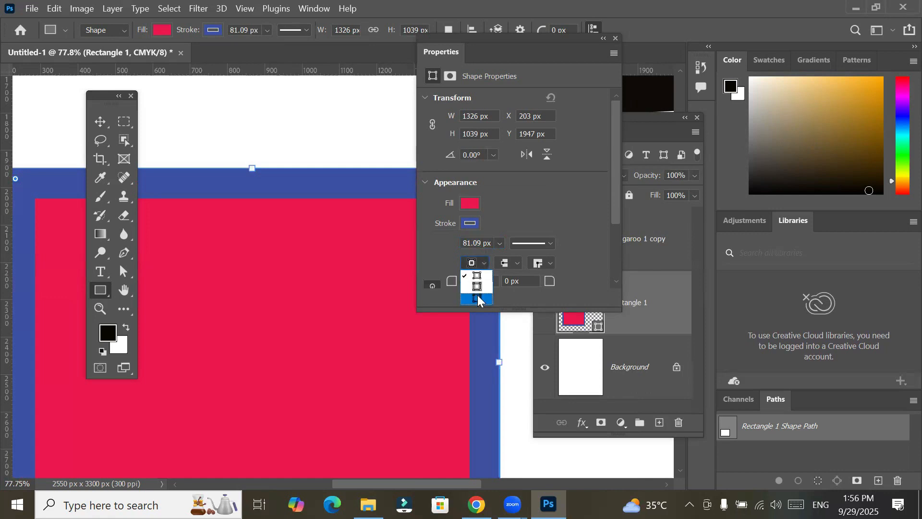
pyautogui.click(478, 298)
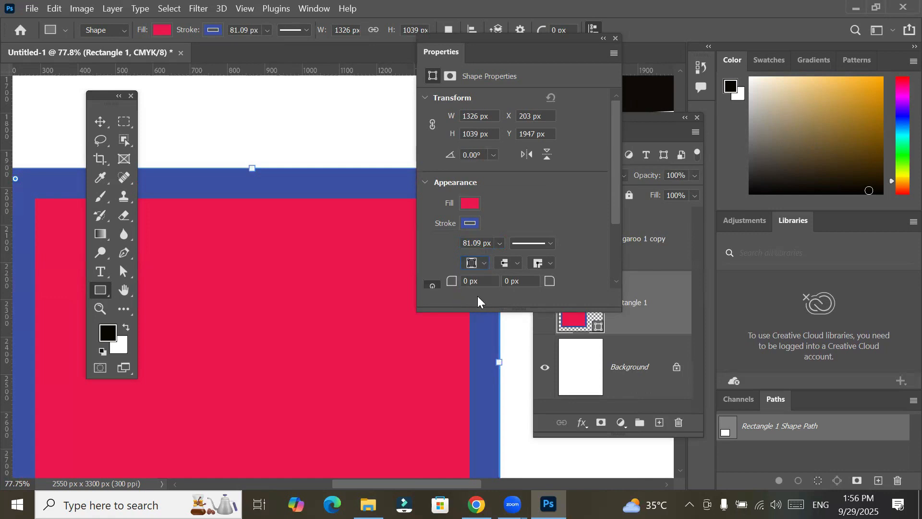
pyautogui.click(484, 259)
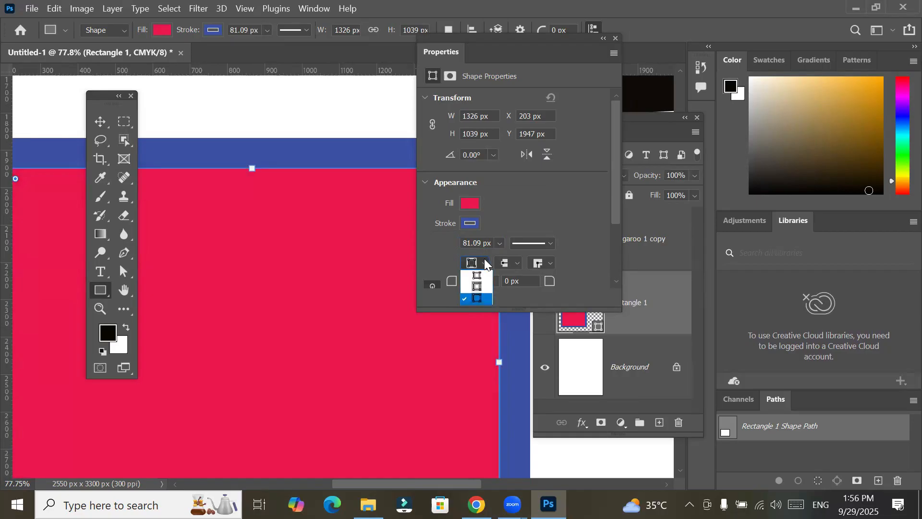
pyautogui.click(482, 282)
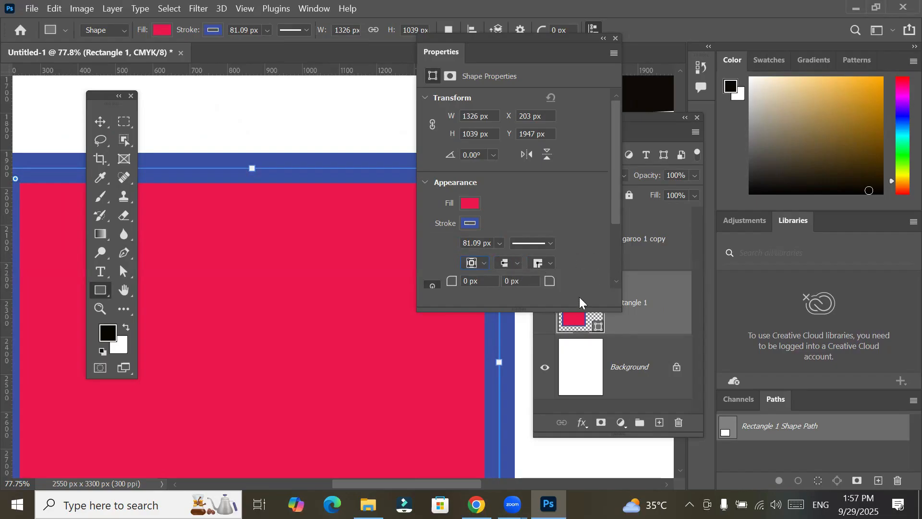
# Lengthen the Properties panel and collapse its Transform, Appearance and Pathfinder sections
pyautogui.moveTo(537, 310); pyautogui.dragTo(543, 413)
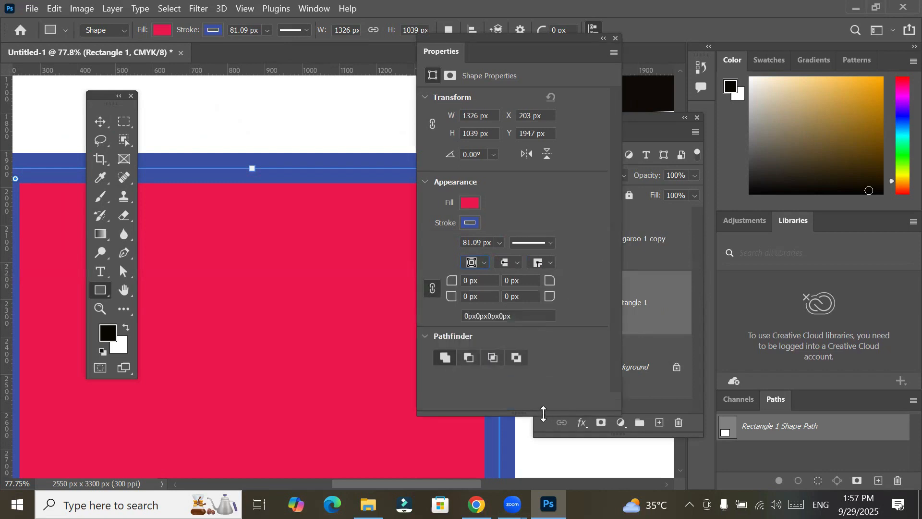
pyautogui.click(425, 97)
pyautogui.click(426, 120)
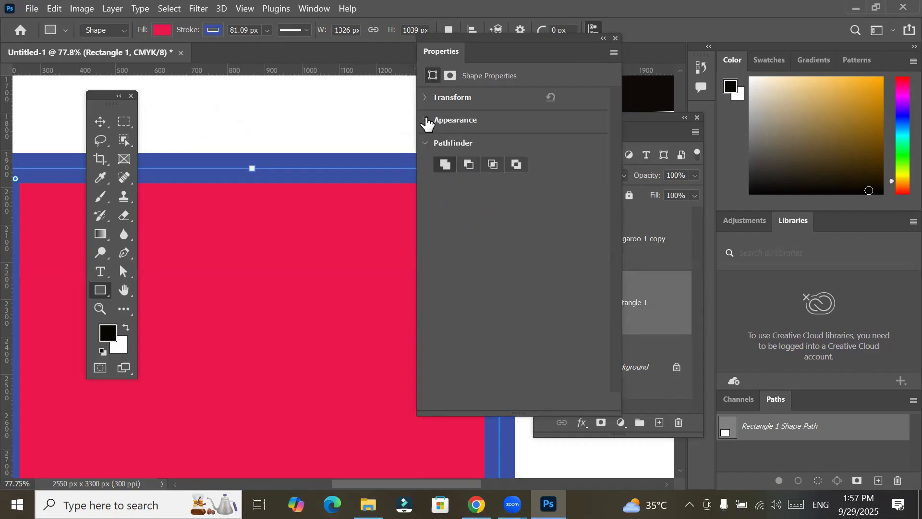
pyautogui.click(425, 144)
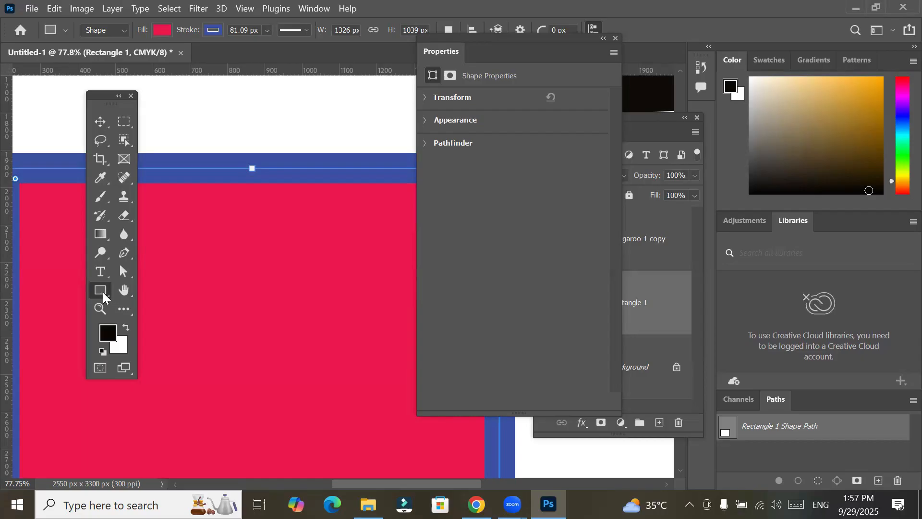
# Expand the Transform and Appearance properties and shift the rectangle with the Move tool to about X 264 px, Y 1832 px
pyautogui.click(98, 121)
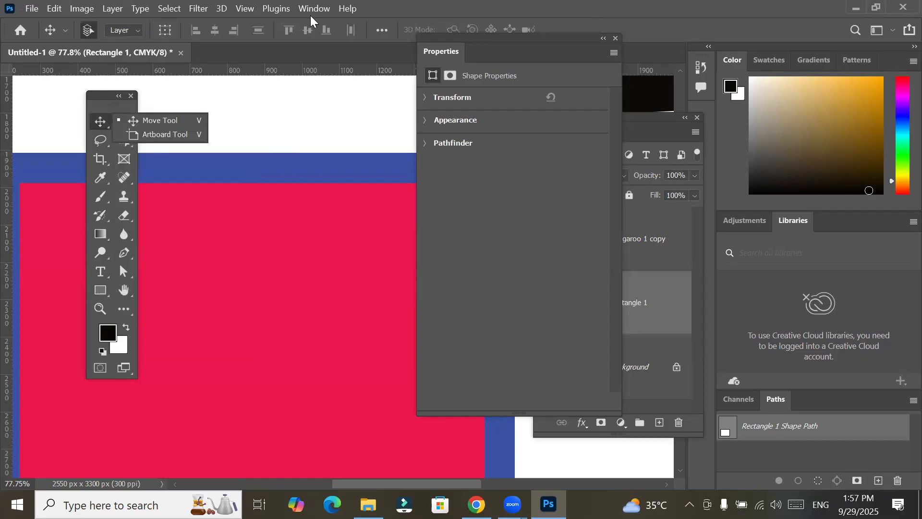
pyautogui.click(426, 99)
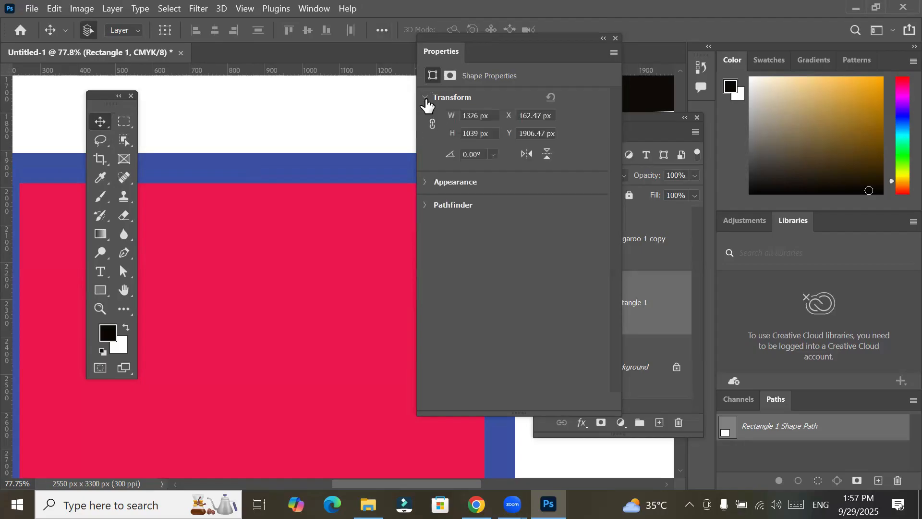
pyautogui.click(430, 191)
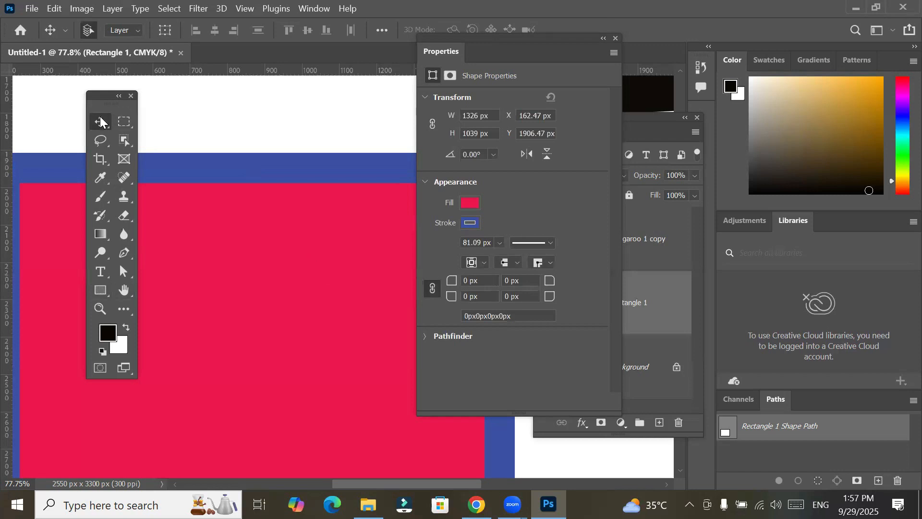
pyautogui.moveTo(215, 178); pyautogui.dragTo(251, 149)
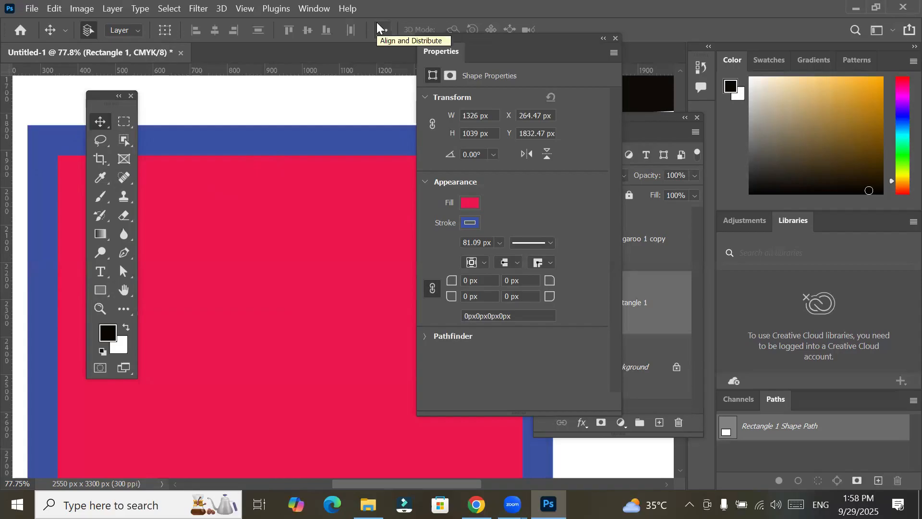
# Switch back to the Rectangle tool and collapse the Appearance properties, keeping the Transform section expanded
pyautogui.click(100, 290)
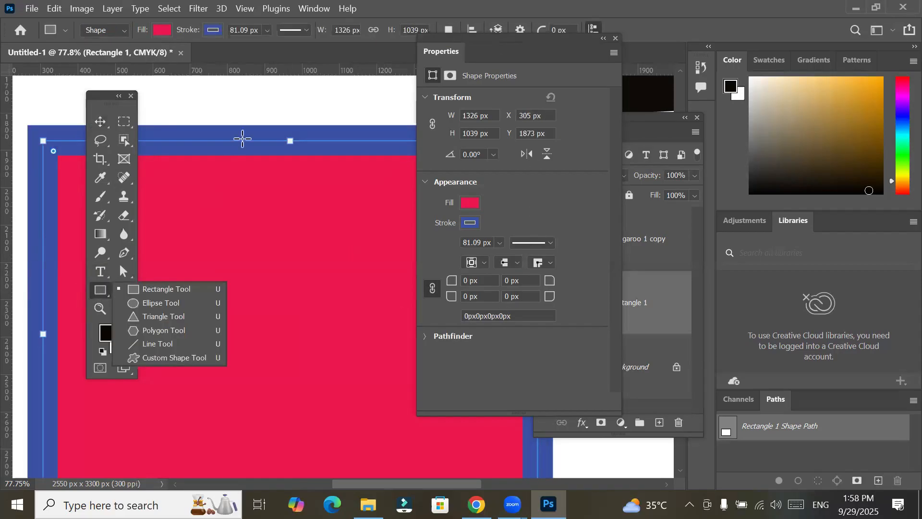
pyautogui.click(424, 98)
pyautogui.click(424, 121)
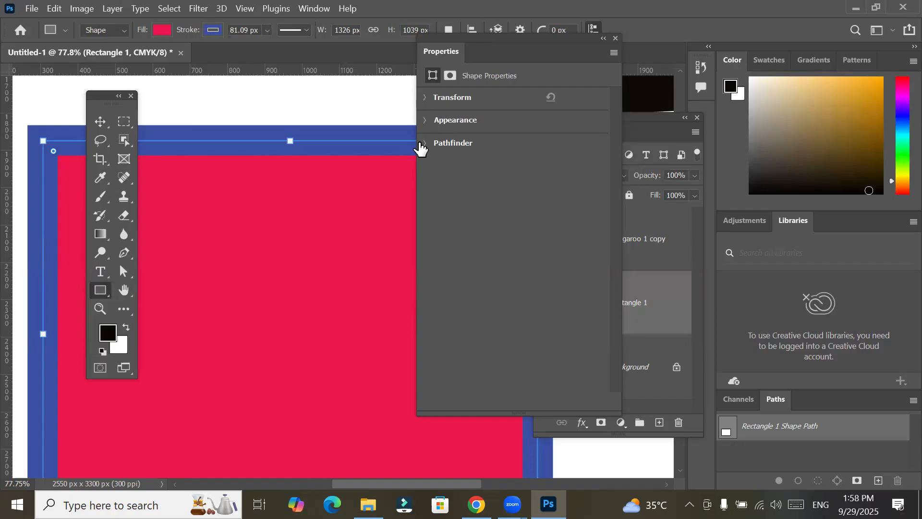
pyautogui.click(432, 101)
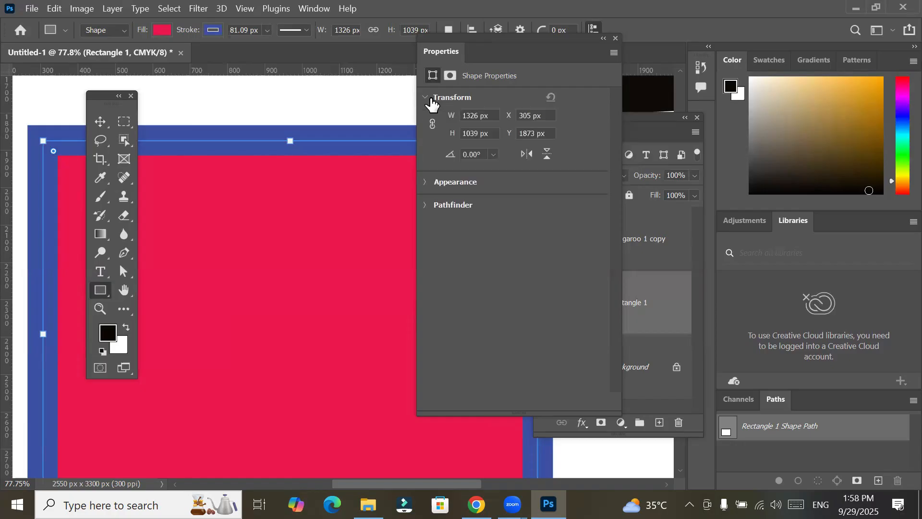
# Collapse the Transform properties, expand the Appearance properties, and unlink the rectangle's corner radii
pyautogui.click(431, 99)
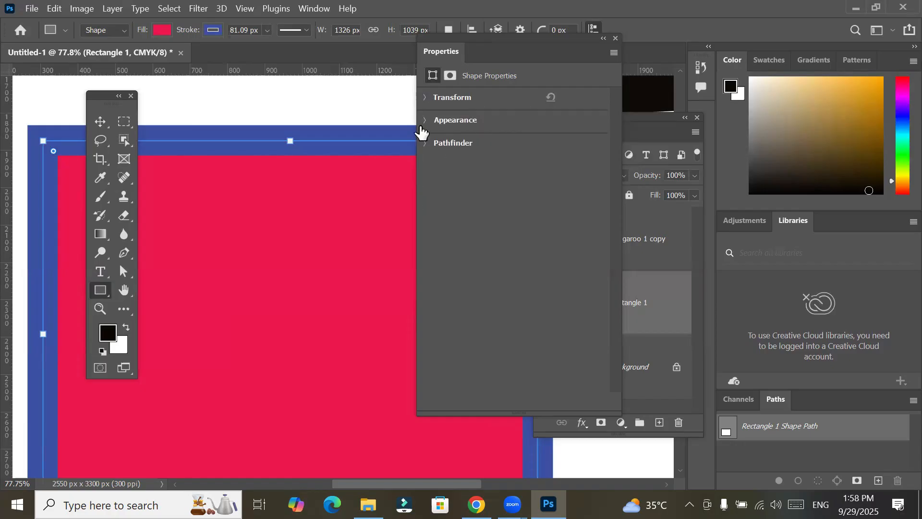
pyautogui.click(423, 124)
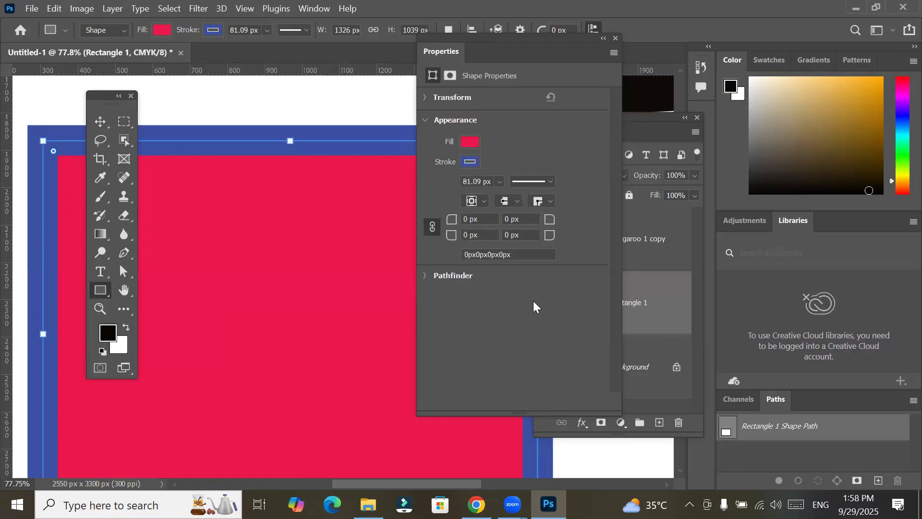
pyautogui.moveTo(110, 102); pyautogui.dragTo(119, 213)
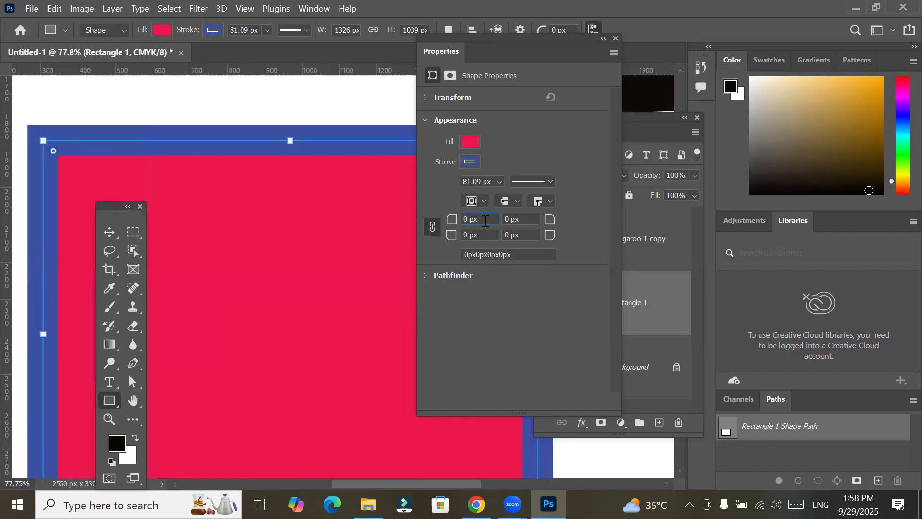
pyautogui.click(432, 233)
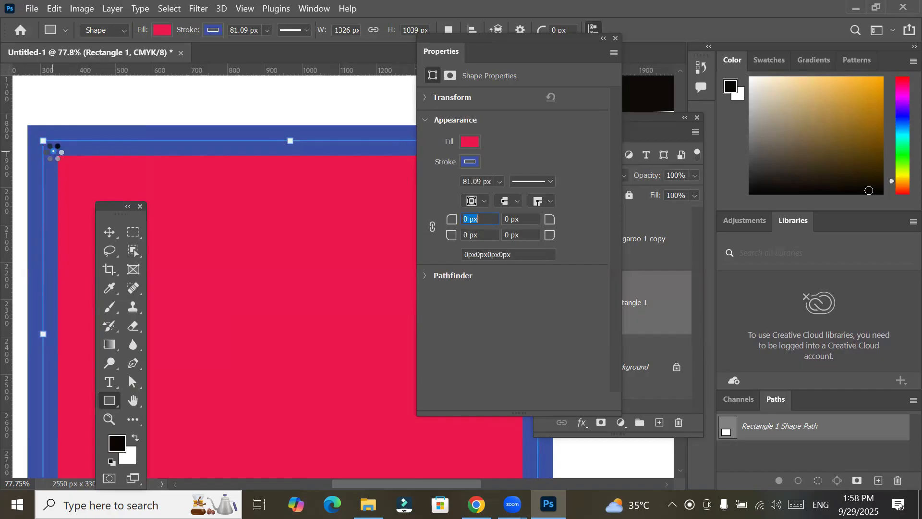
# Try rounding the top-left corner to 391 px and the top-right to 422 px, then all four to 519 px, undoing each trial
pyautogui.moveTo(53, 151)
pyautogui.mouseDown()
pyautogui.moveTo(91, 194)
pyautogui.moveTo(188, 260)
pyautogui.mouseUp()
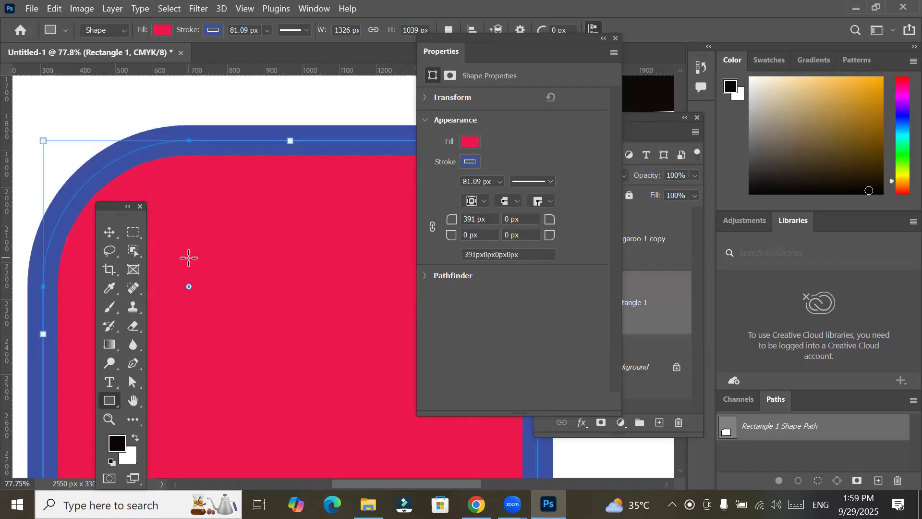
pyautogui.scroll(-5, 188, 258)
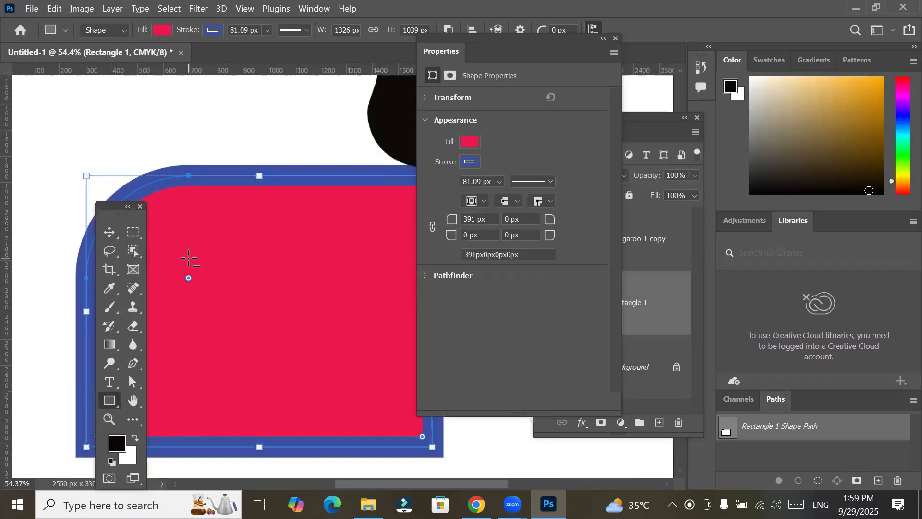
pyautogui.scroll(-1, 188, 258)
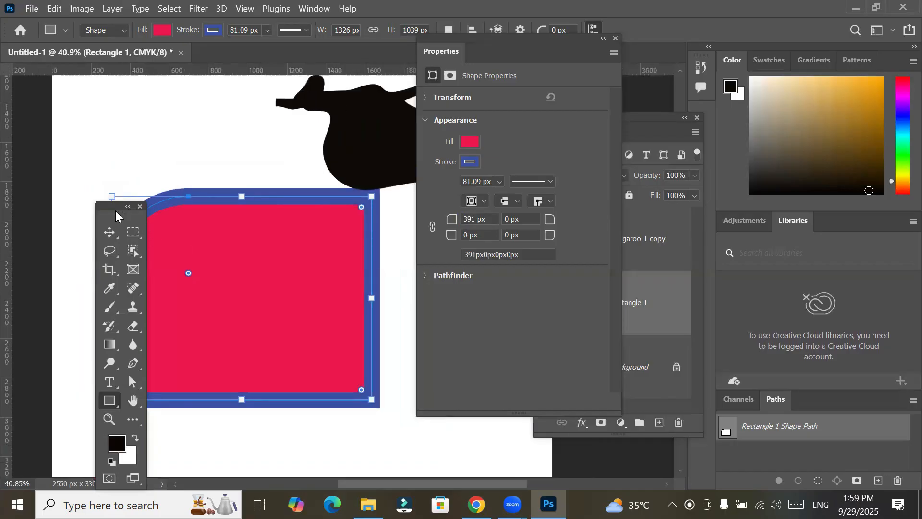
pyautogui.moveTo(116, 211); pyautogui.dragTo(59, 155)
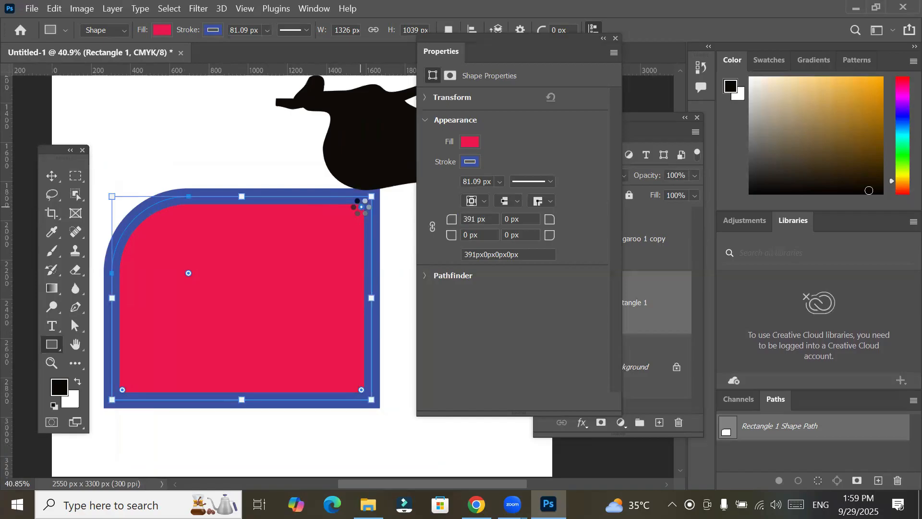
pyautogui.moveTo(361, 208); pyautogui.dragTo(299, 282)
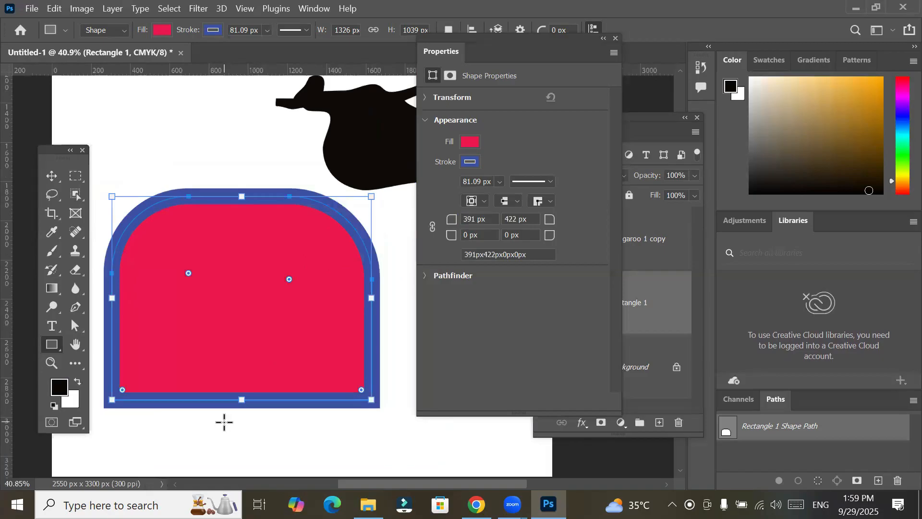
pyautogui.hotkey('ctrl', 'z')
pyautogui.hotkey('ctrl', 'z')
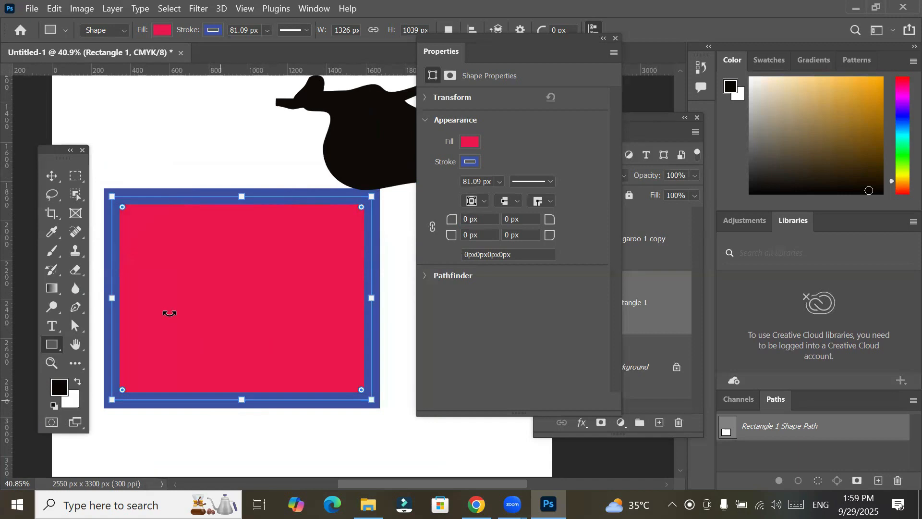
pyautogui.moveTo(123, 207); pyautogui.dragTo(258, 481)
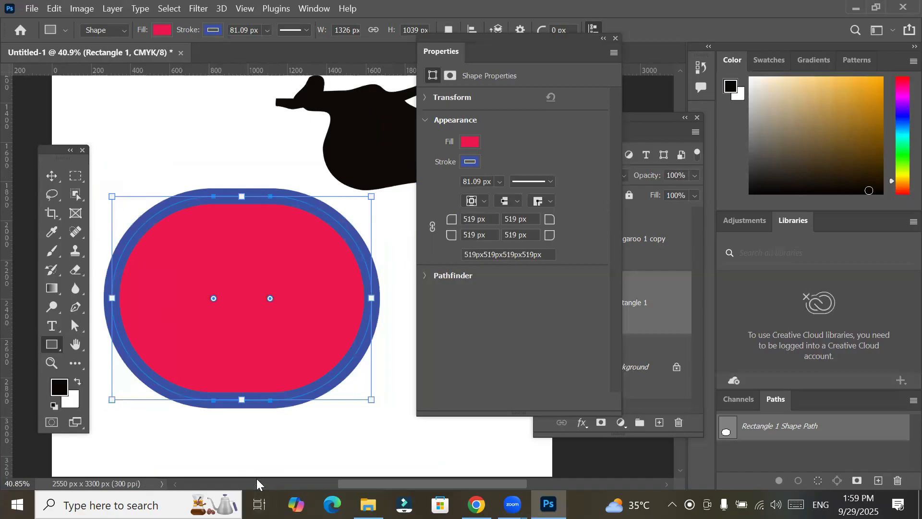
pyautogui.hotkey('ctrl', 'z')
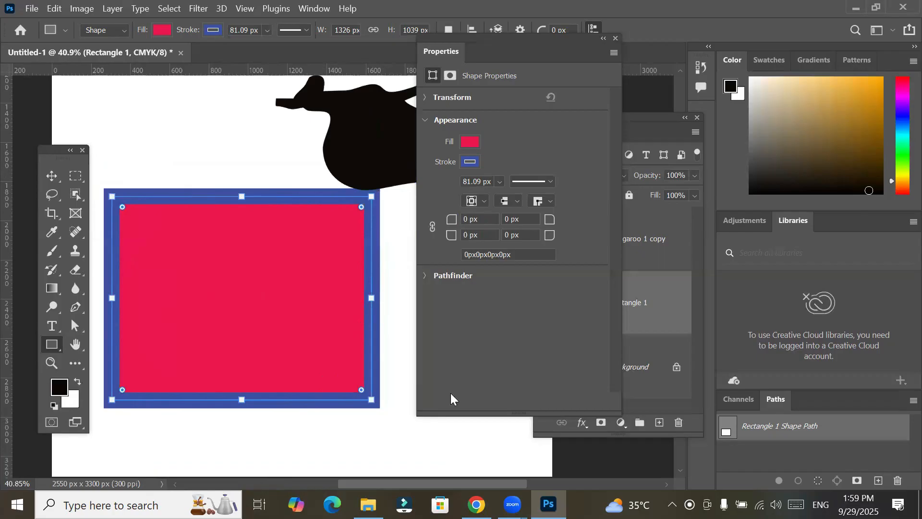
# Set only the rectangle's top-left corner radius to 80 px, trying 30 px first
pyautogui.click(491, 217)
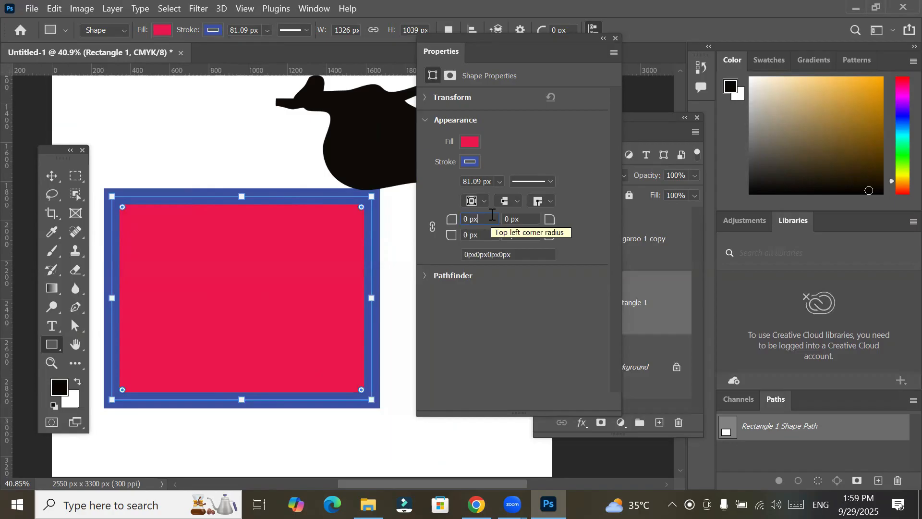
pyautogui.click(432, 226)
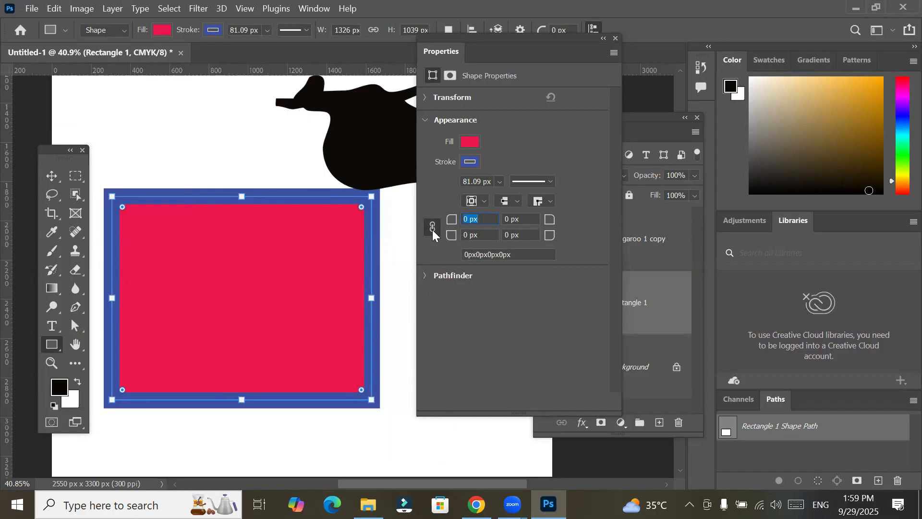
pyautogui.click(494, 222)
pyautogui.scroll(20, 494, 222)
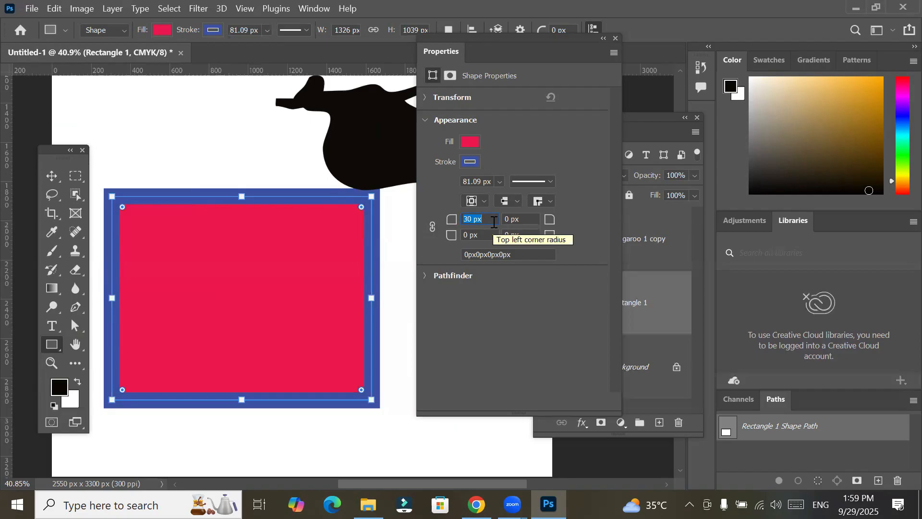
pyautogui.click(530, 231)
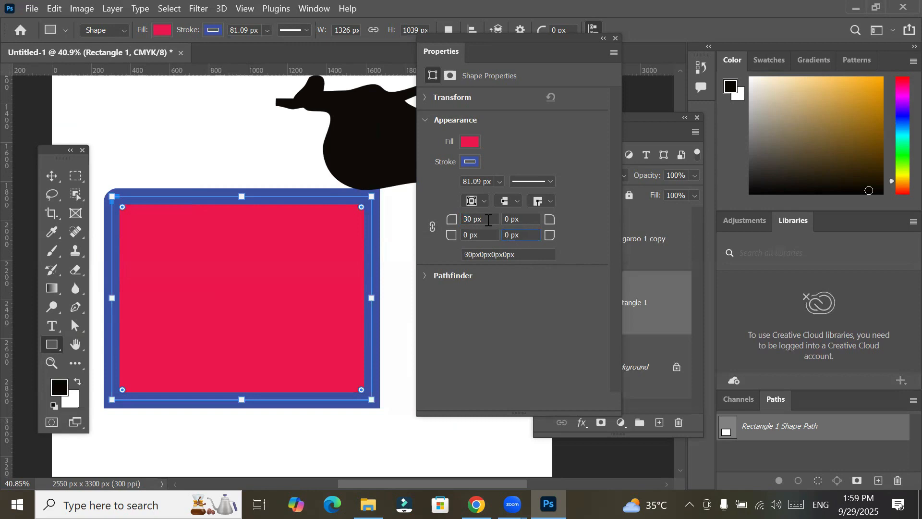
pyautogui.click(489, 218)
pyautogui.scroll(17, 488, 219)
pyautogui.scroll(6, 490, 219)
pyautogui.scroll(11, 492, 221)
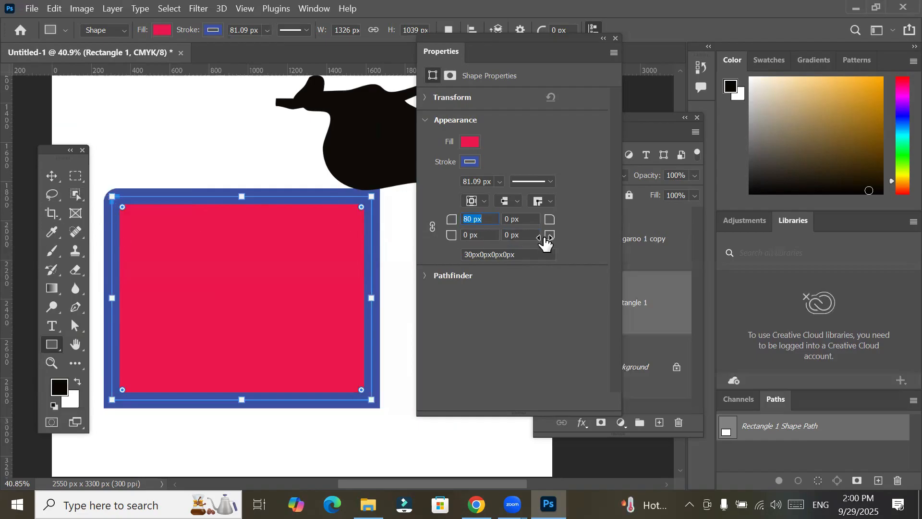
# Set the rectangle's bottom-right corner radius to 80 px, independently of the other corners
pyautogui.click(530, 235)
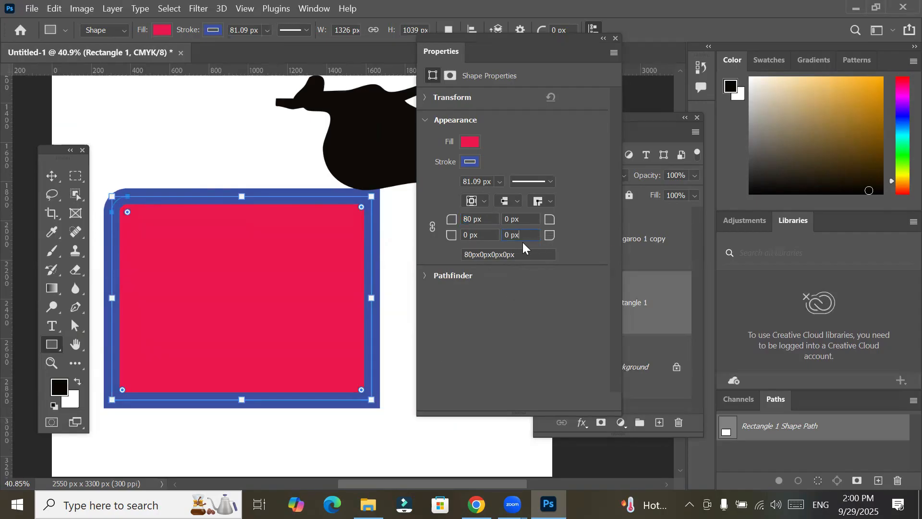
pyautogui.scroll(20, 526, 236)
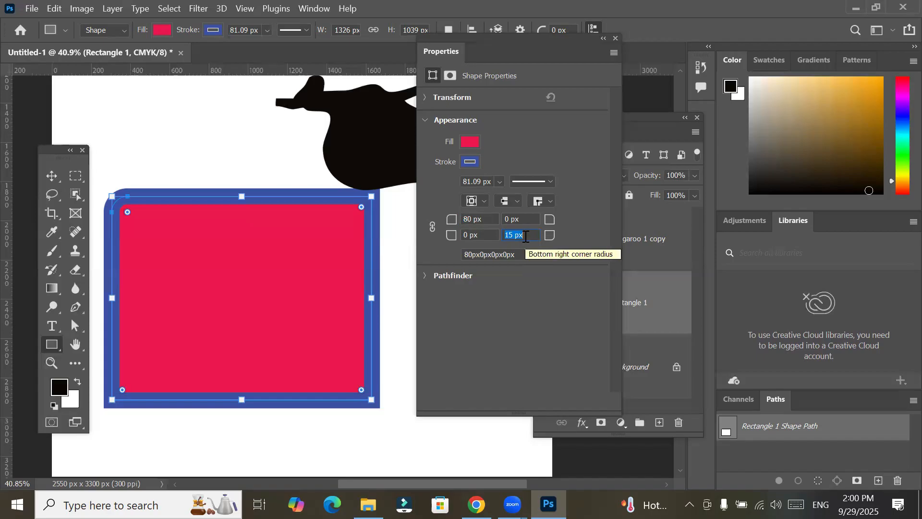
pyautogui.scroll(13, 526, 235)
pyautogui.scroll(9, 526, 234)
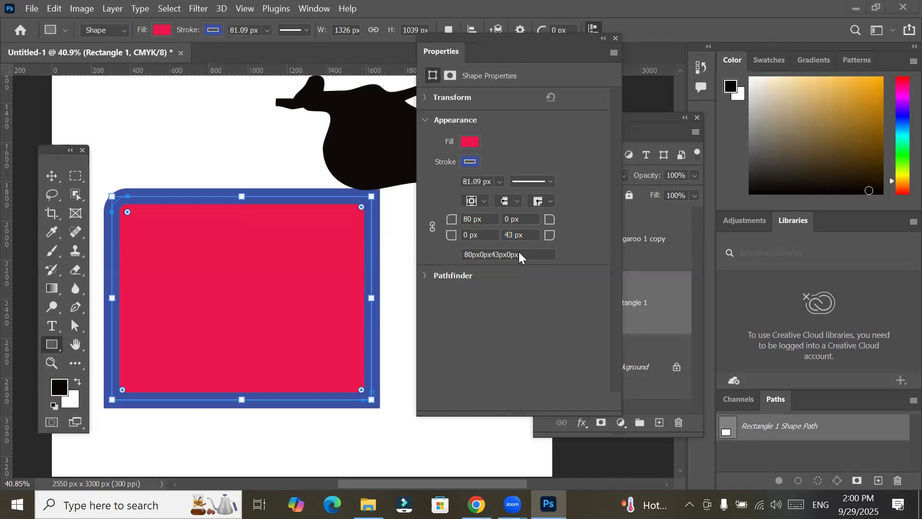
pyautogui.scroll(18, 526, 234)
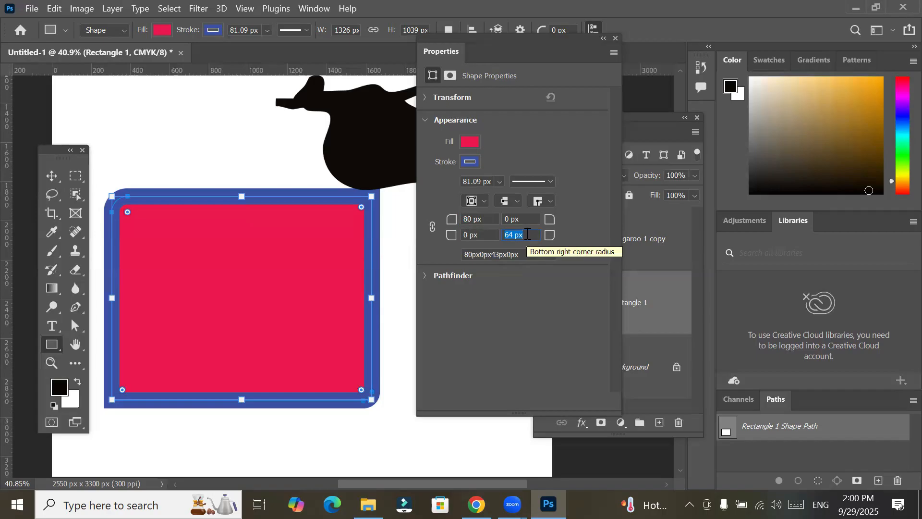
pyautogui.scroll(13, 527, 234)
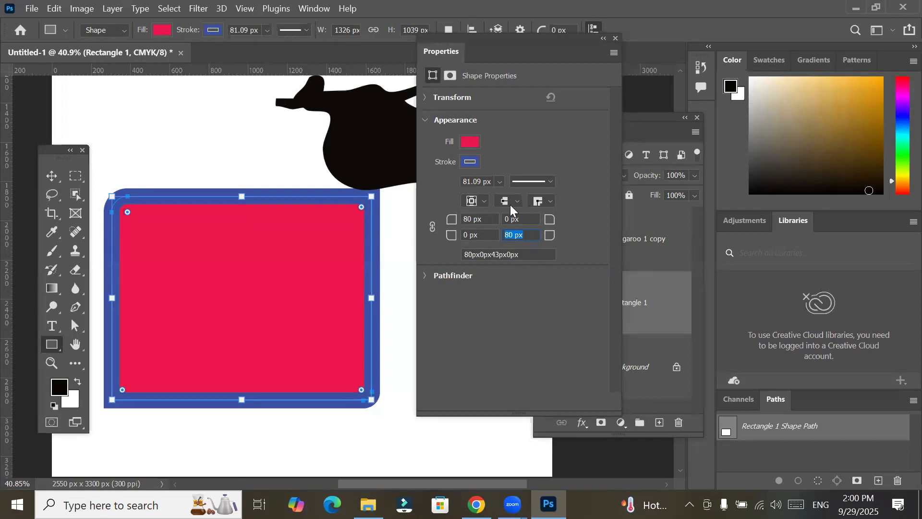
pyautogui.click(522, 220)
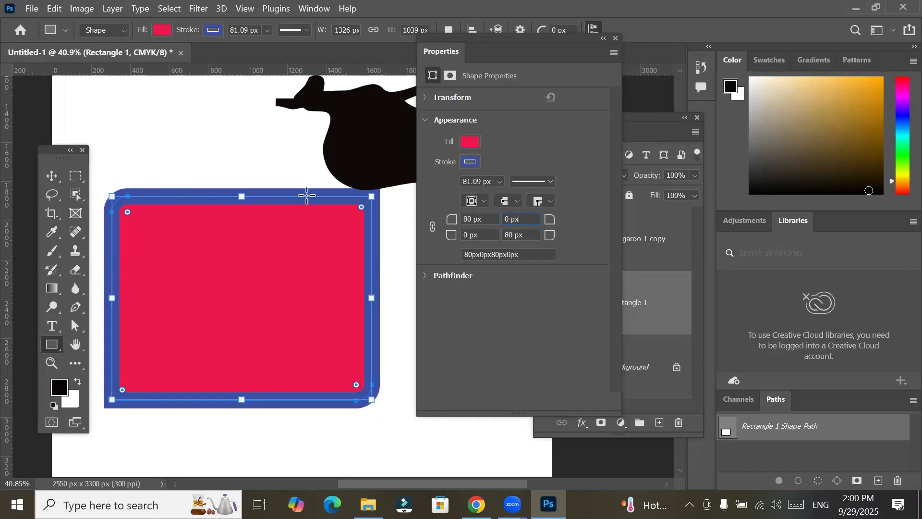
# Try the solid, dashed and dotted line styles on the rectangle's stroke, ending with the dashed one
pyautogui.click(550, 185)
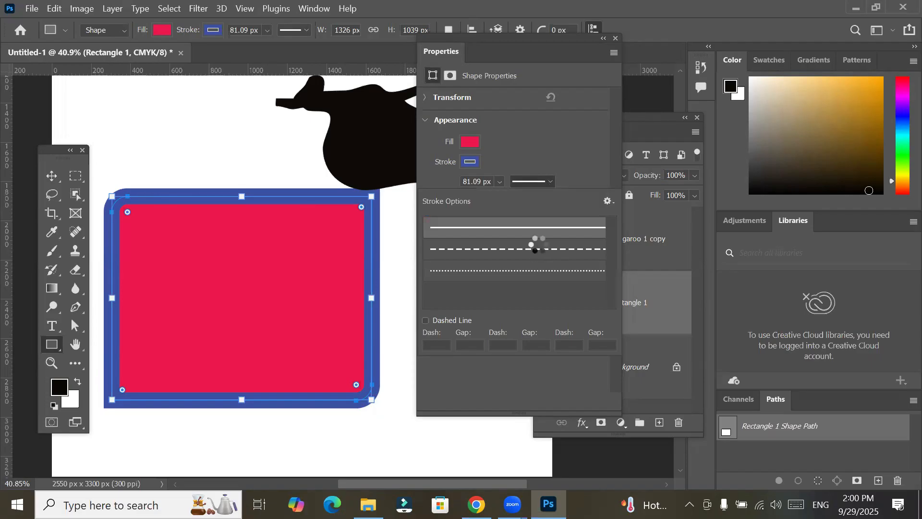
pyautogui.click(538, 248)
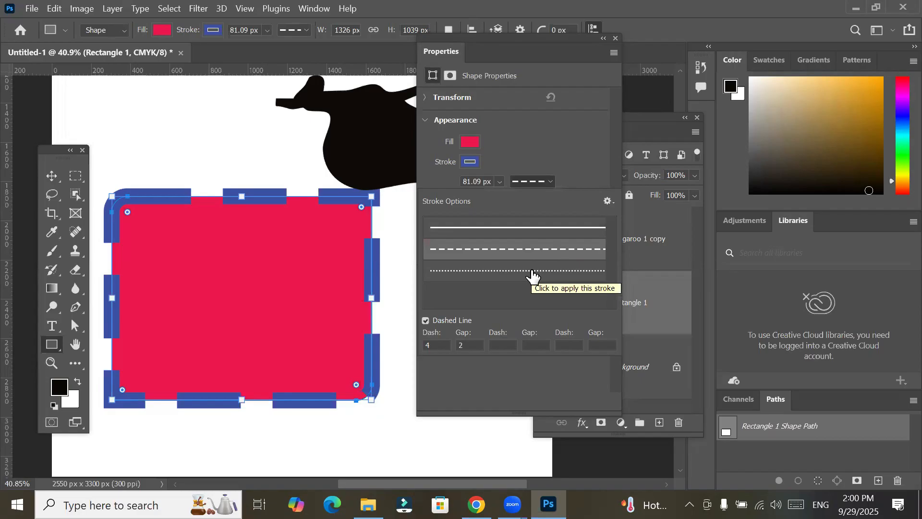
pyautogui.click(532, 271)
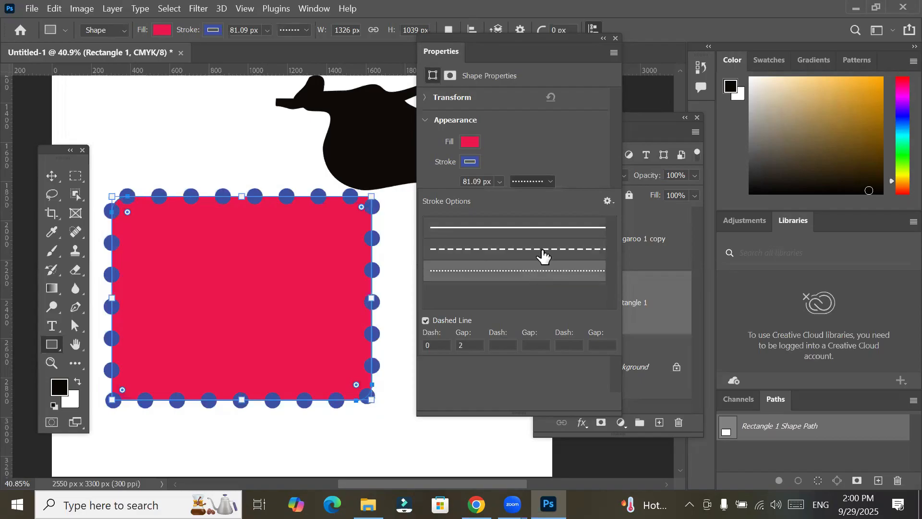
pyautogui.click(539, 247)
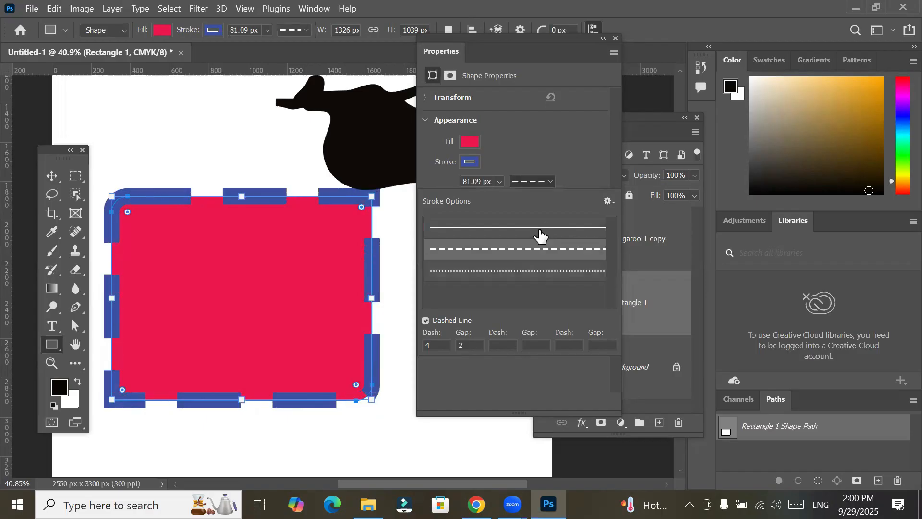
pyautogui.click(539, 230)
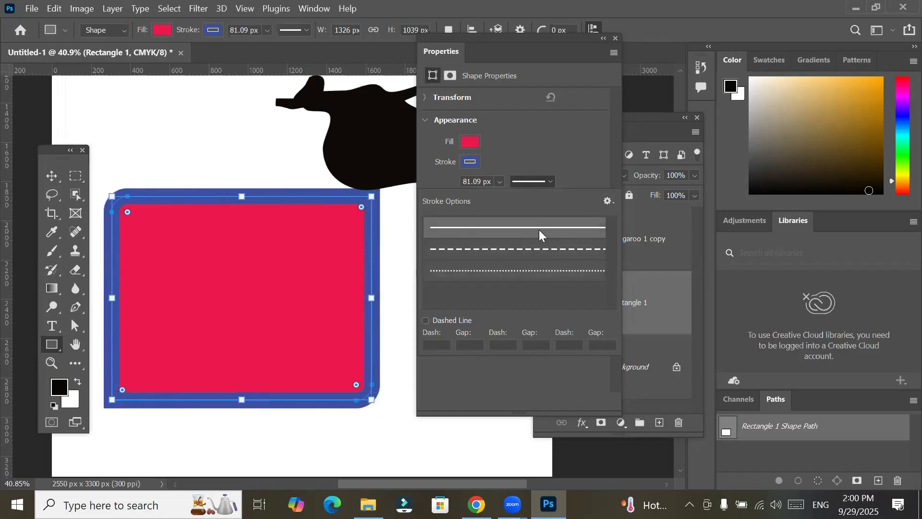
pyautogui.click(546, 251)
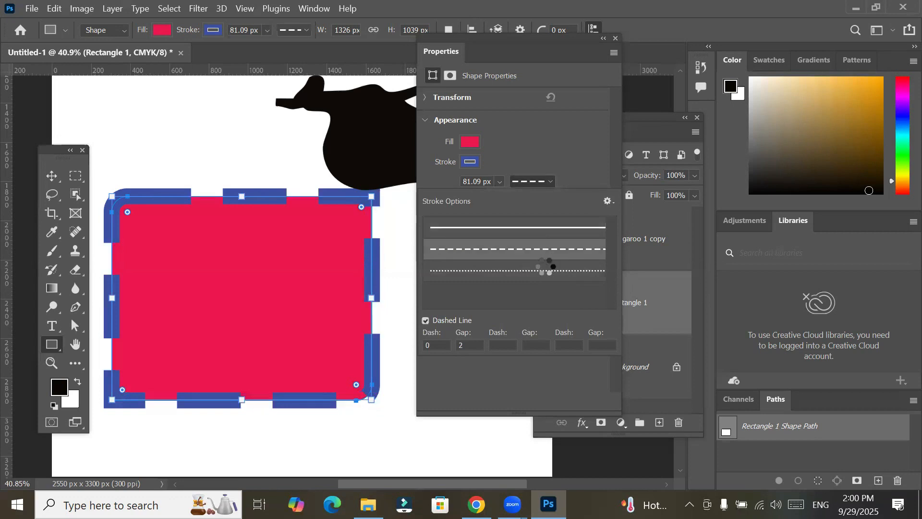
pyautogui.click(546, 271)
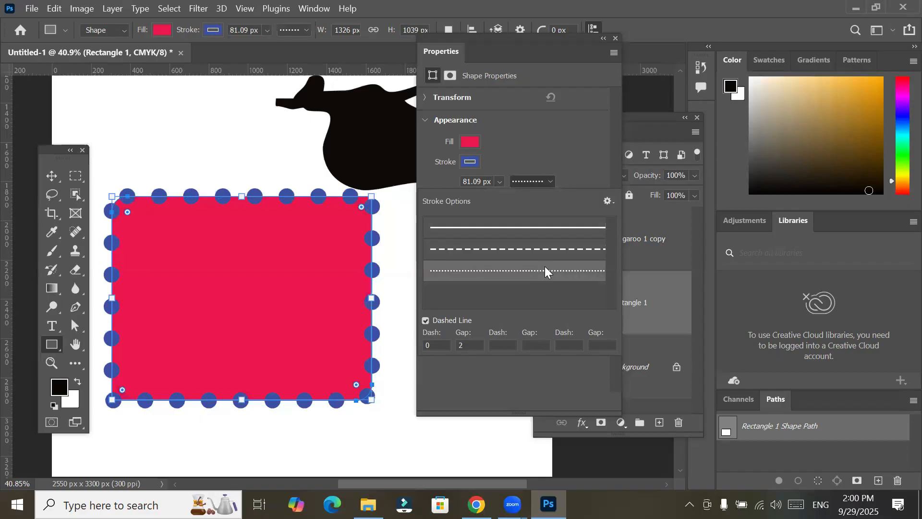
pyautogui.click(539, 249)
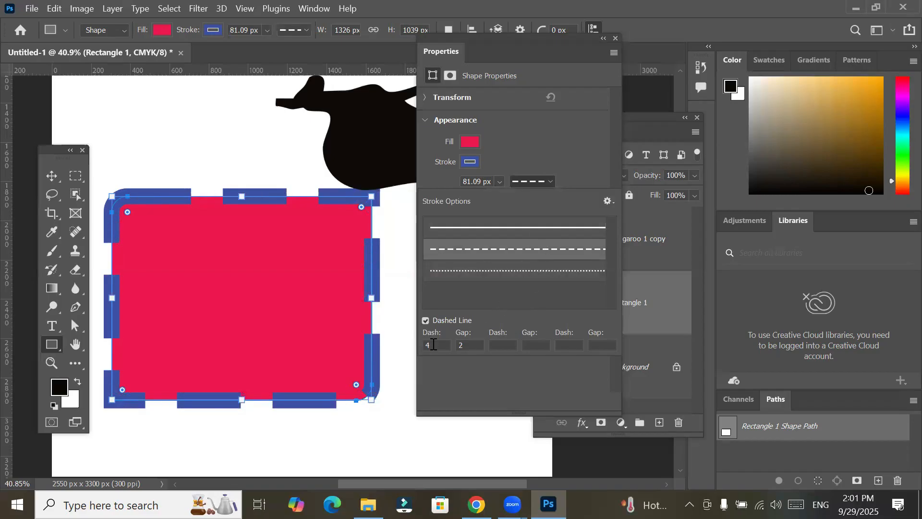
# Set the first dash length and the first gap length of the rectangle's dashed stroke both to 1
pyautogui.click(435, 344)
pyautogui.click(444, 344)
pyautogui.moveTo(444, 344); pyautogui.dragTo(274, 343)
pyautogui.write('1')
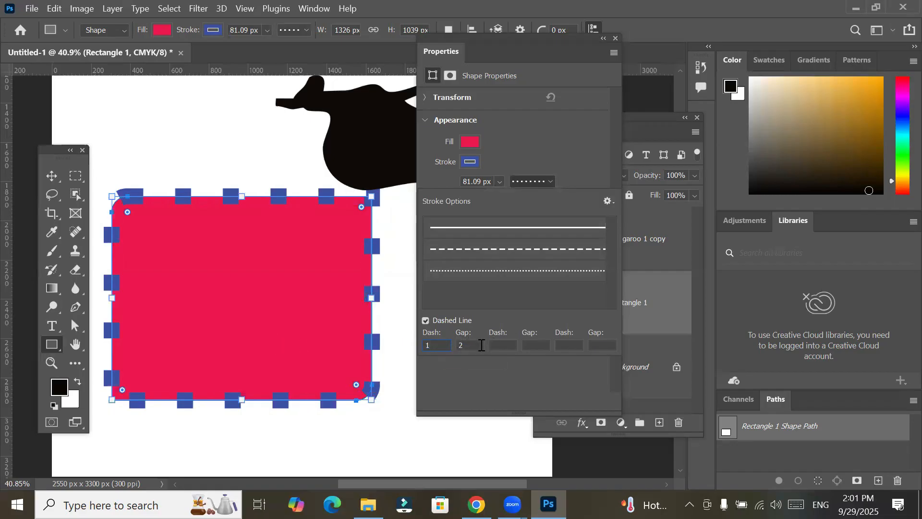
pyautogui.press('Tab')
pyautogui.write('1')
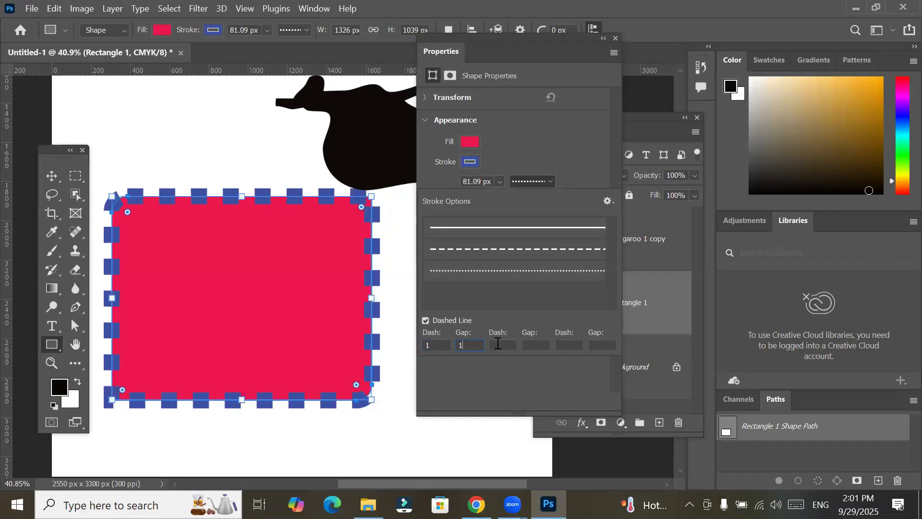
# Set the dashed stroke's second dash and second gap both to 3 and close the stroke options
pyautogui.click(498, 343)
pyautogui.write('3')
pyautogui.click(541, 343)
pyautogui.write('3')
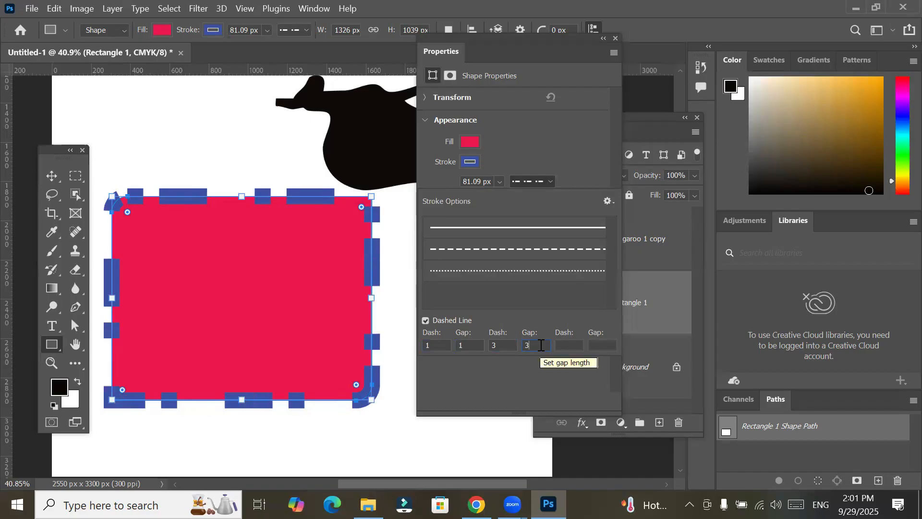
pyautogui.click(547, 159)
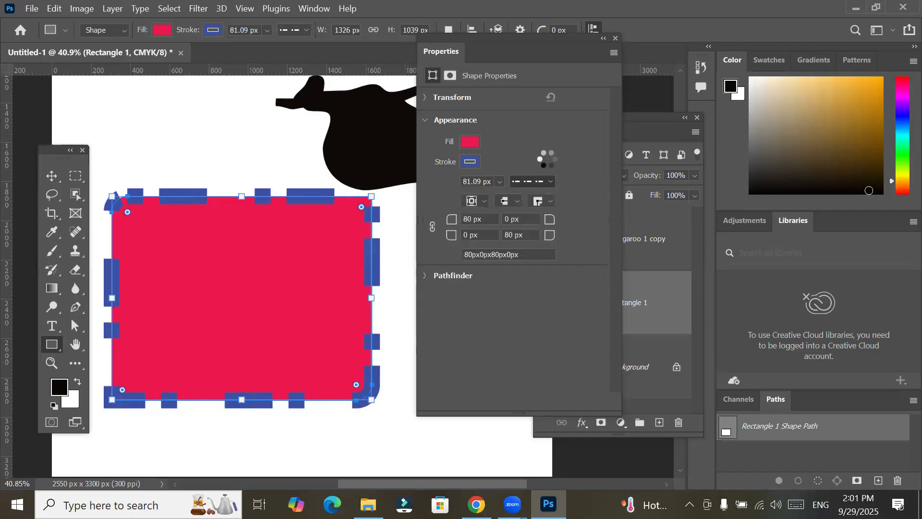
# Try the inside and outside stroke alignments on the rectangle, ending with inside, and collapse the shape properties
pyautogui.click(484, 200)
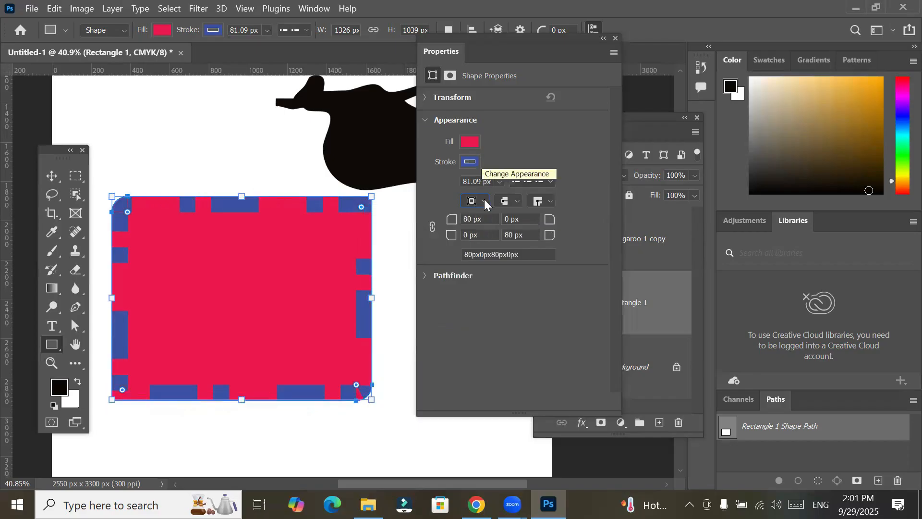
pyautogui.click(484, 199)
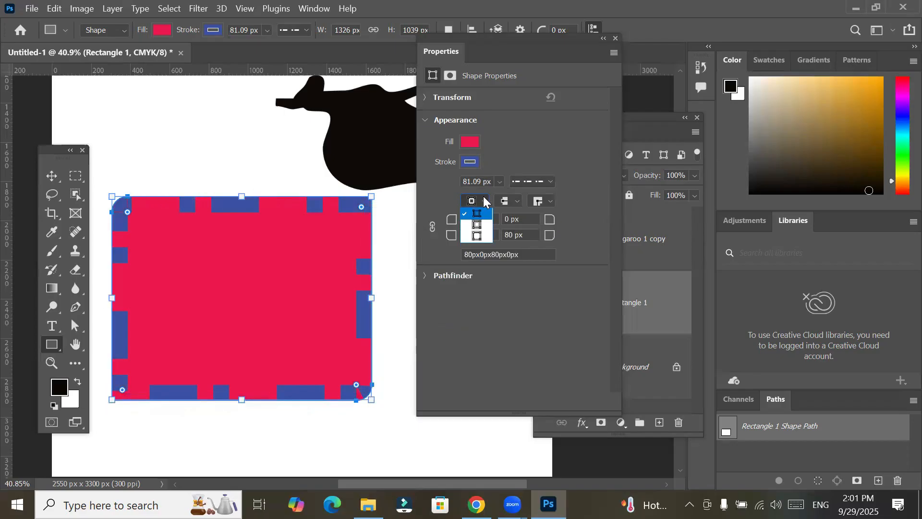
pyautogui.click(482, 239)
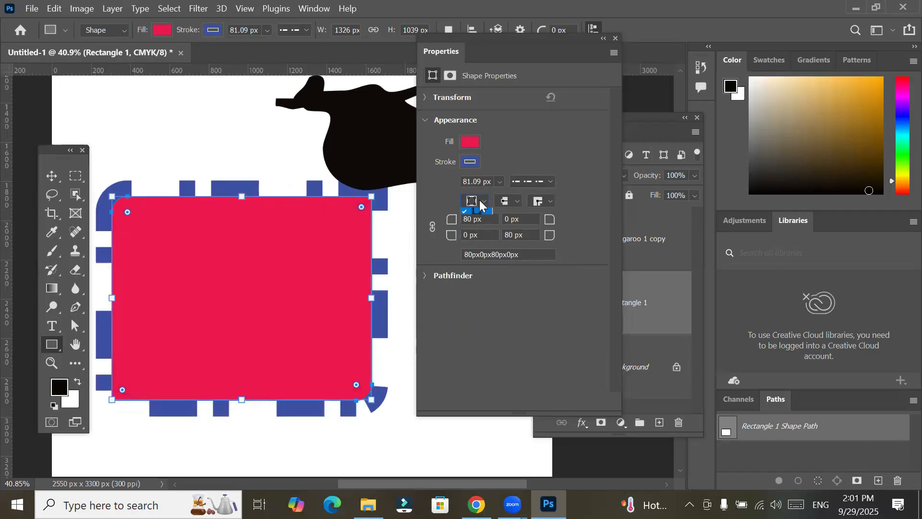
pyautogui.click(475, 202)
pyautogui.click(483, 235)
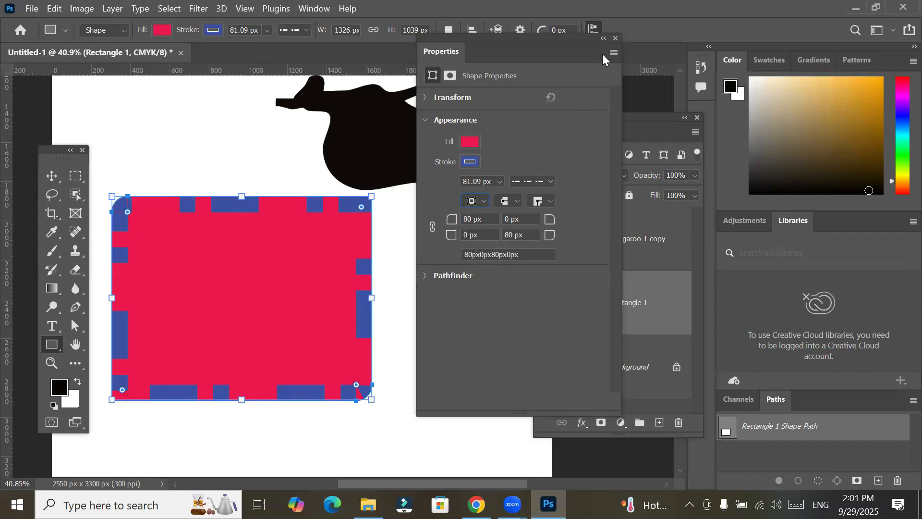
pyautogui.click(603, 38)
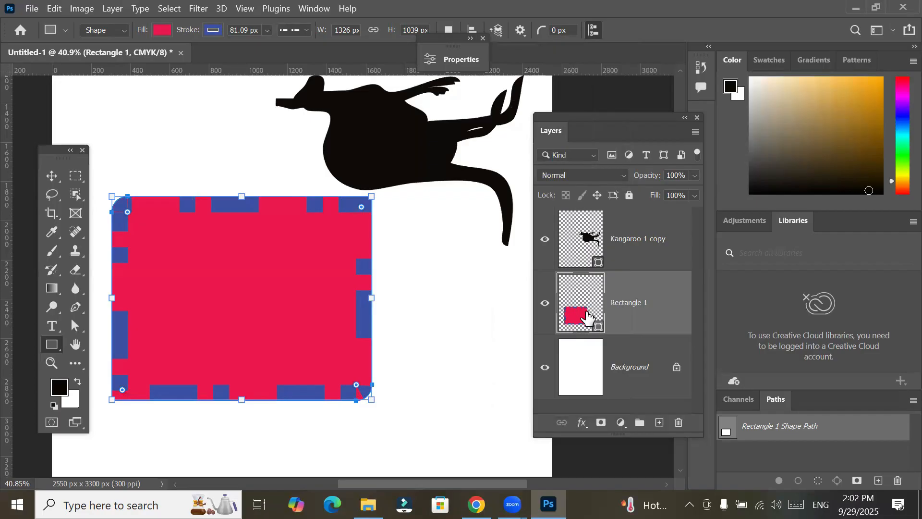
# Duplicate the Rectangle 1 layer and move the copy to the right of the original, partly behind the kangaroo
pyautogui.moveTo(582, 315); pyautogui.dragTo(659, 422)
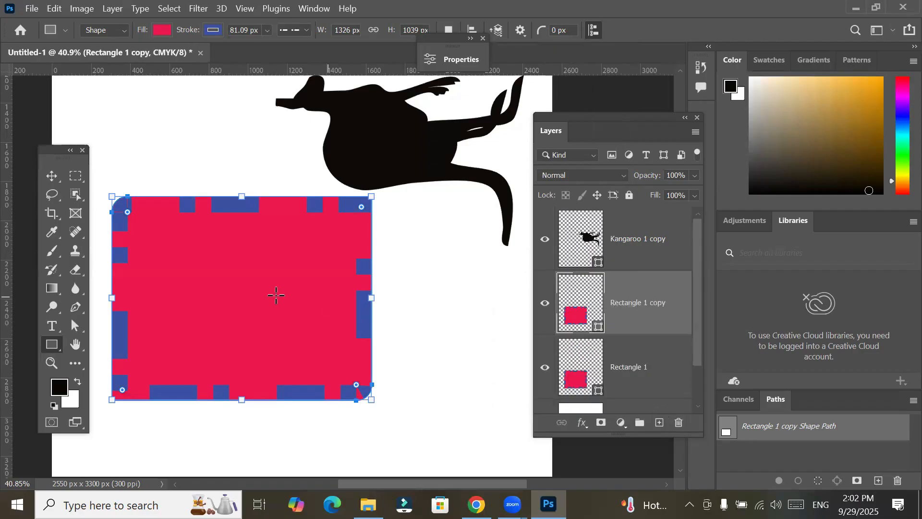
pyautogui.click(51, 175)
pyautogui.moveTo(227, 283); pyautogui.dragTo(515, 248)
# Select the original rectangle on the canvas and reposition it slightly lower, beside its copy
pyautogui.click(231, 283)
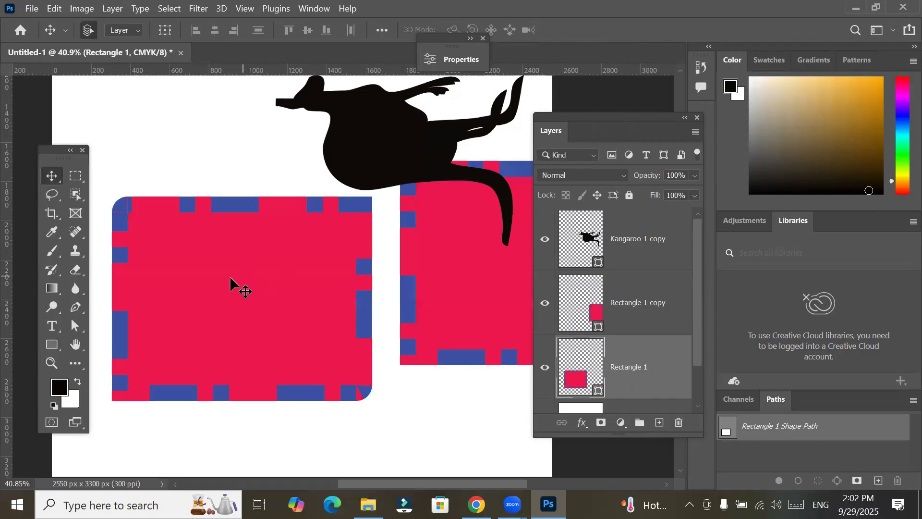
pyautogui.moveTo(229, 277); pyautogui.dragTo(195, 303)
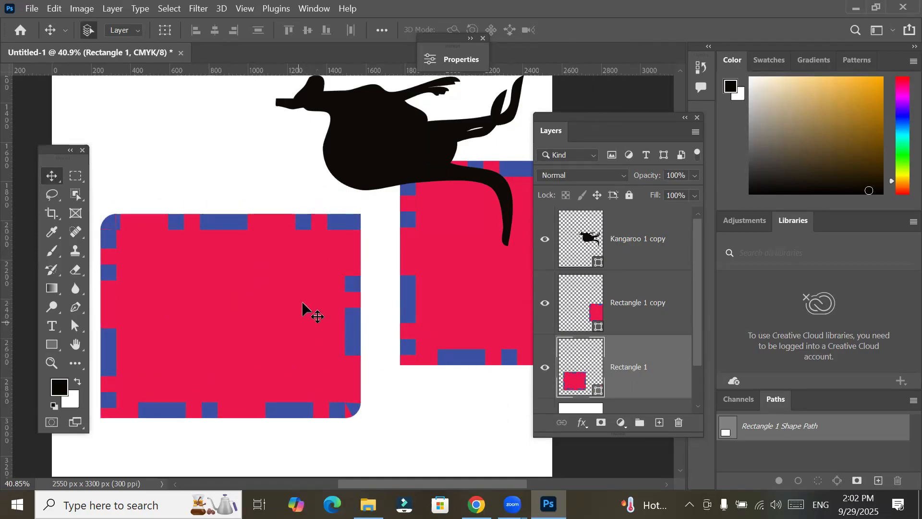
pyautogui.moveTo(245, 300); pyautogui.dragTo(256, 284)
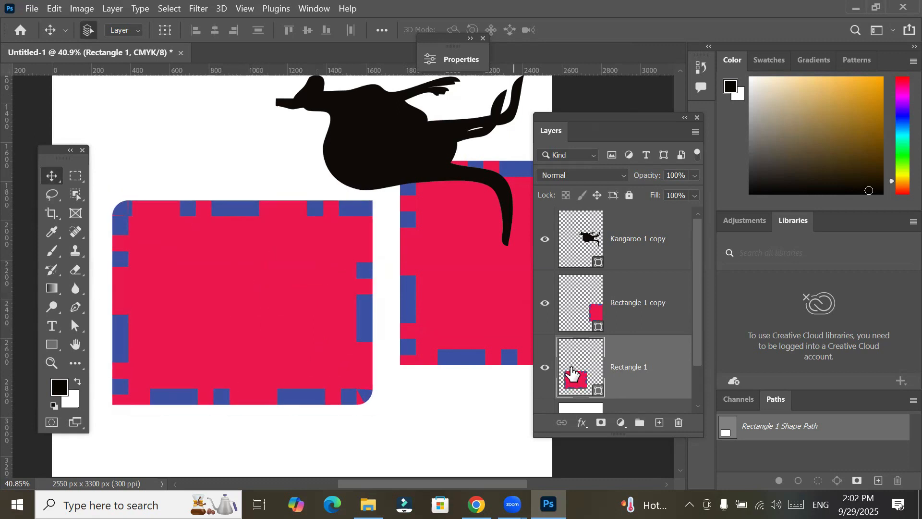
# Place the image "A River Runs Through It, Chicago River, Illinois.jpg" as an embedded layer directly above Rectangle 1
pyautogui.click(32, 9)
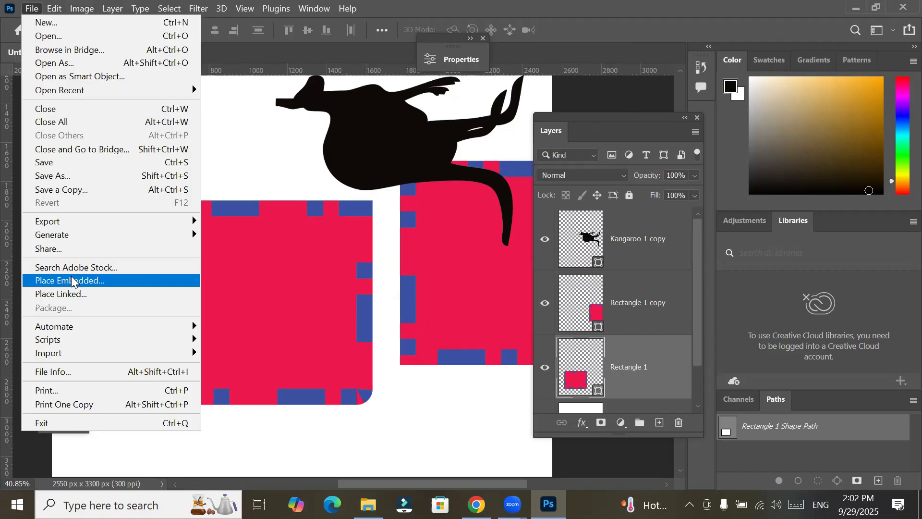
pyautogui.click(112, 281)
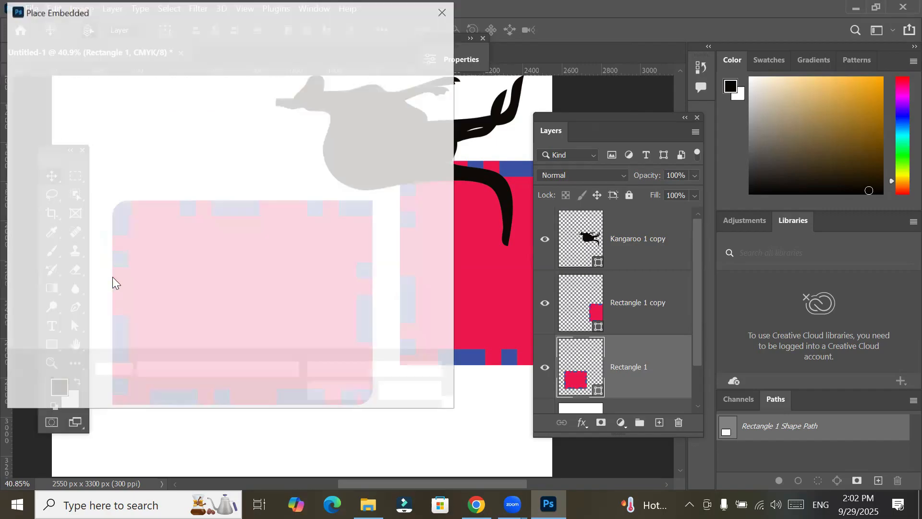
pyautogui.click(192, 144)
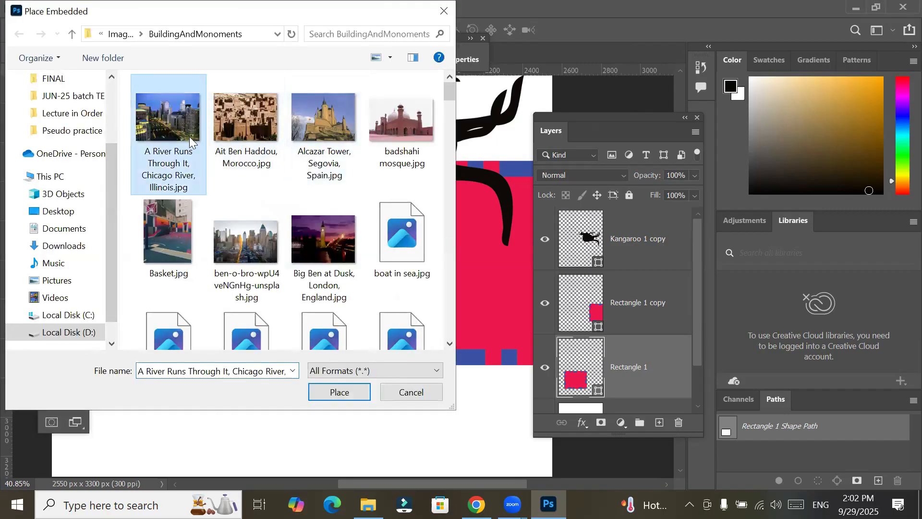
pyautogui.click(335, 393)
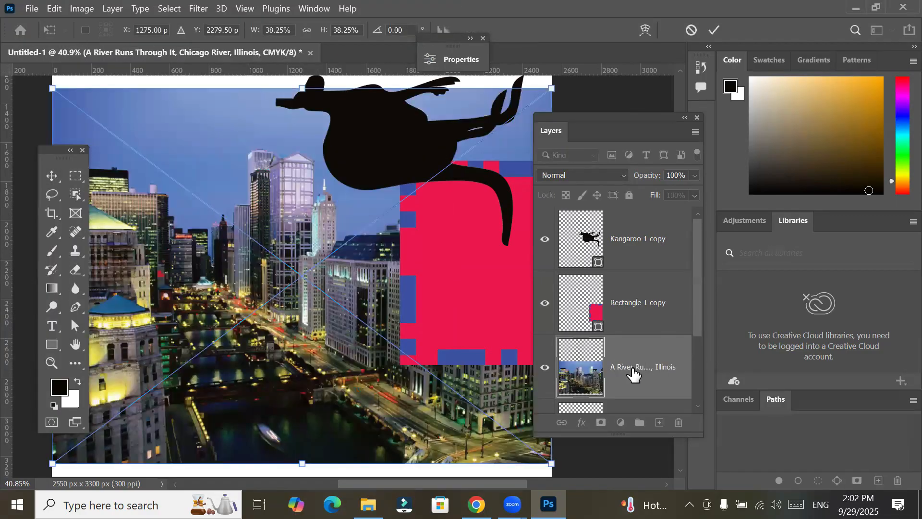
pyautogui.moveTo(697, 323); pyautogui.dragTo(696, 389)
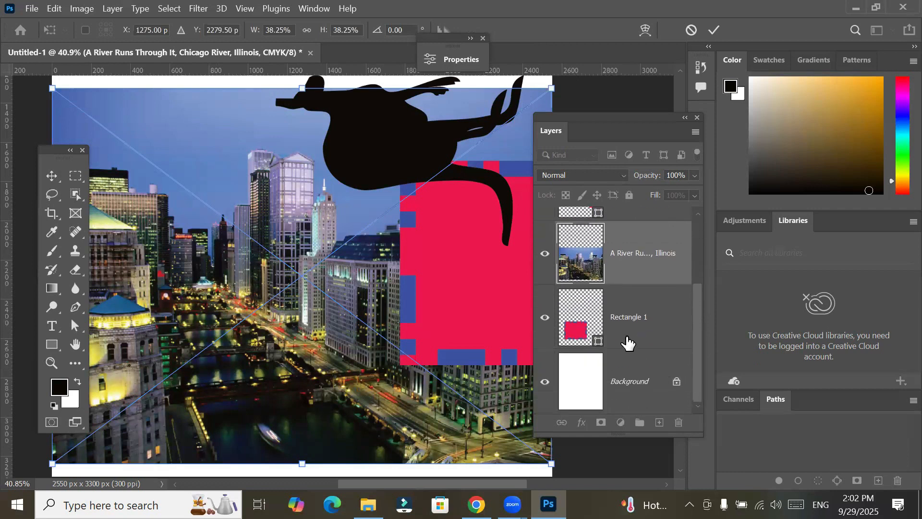
pyautogui.press('Return')
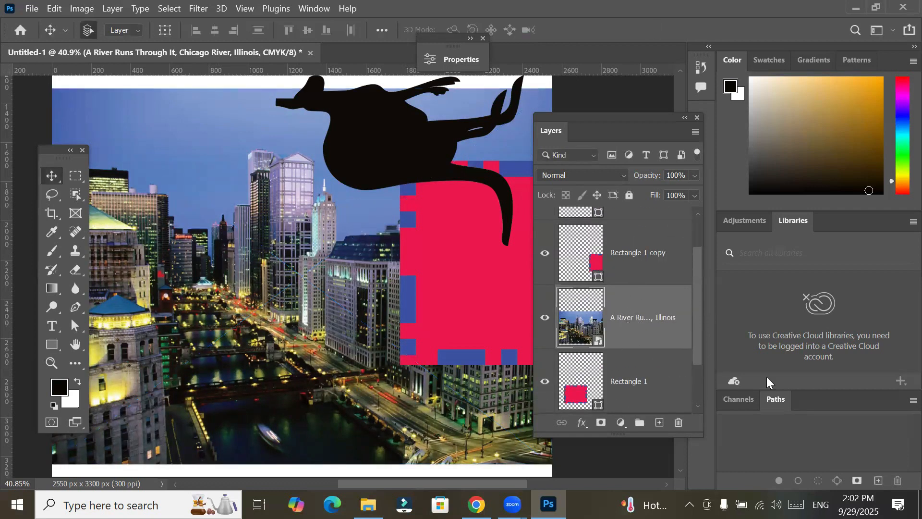
# Toggle the river image layer's visibility repeatedly to compare it with Rectangle 1 underneath, leaving the image shown
pyautogui.moveTo(696, 352); pyautogui.dragTo(701, 386)
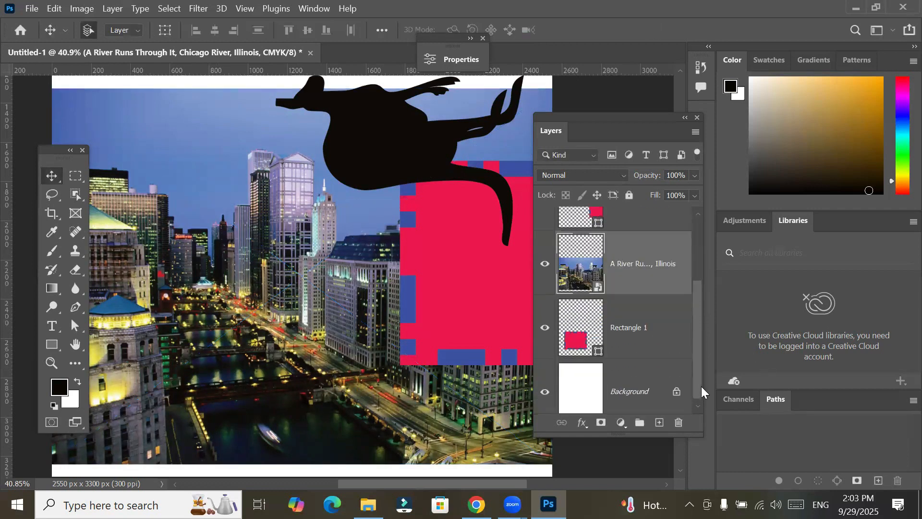
pyautogui.click(629, 325)
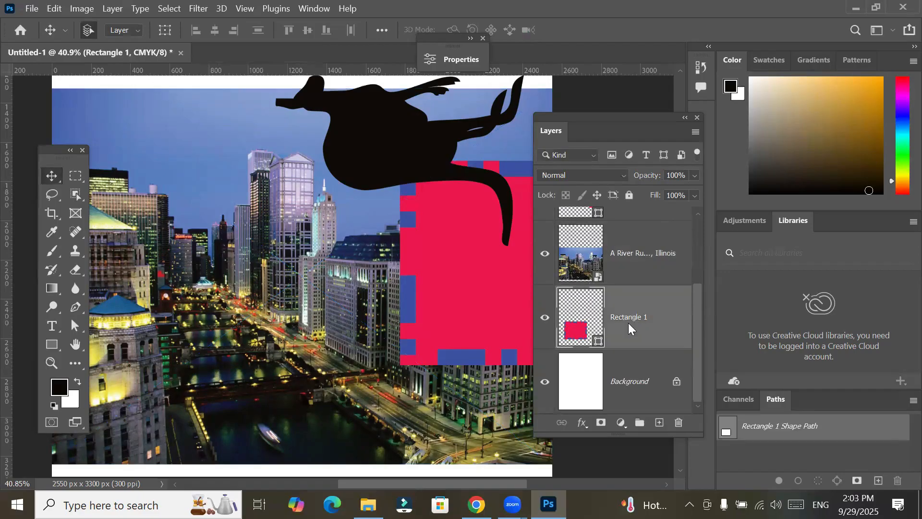
pyautogui.click(582, 266)
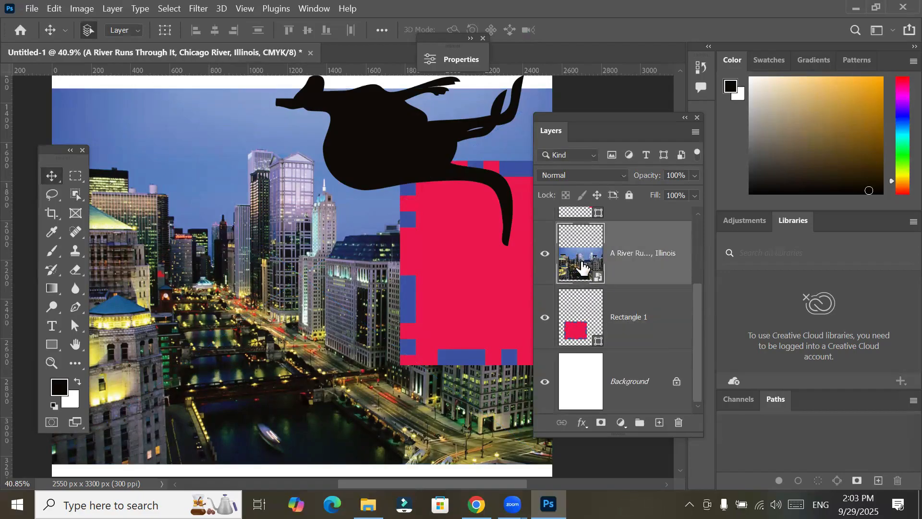
pyautogui.click(546, 258)
pyautogui.click(546, 258)
pyautogui.click(545, 258)
pyautogui.click(546, 258)
pyautogui.click(546, 259)
pyautogui.click(546, 258)
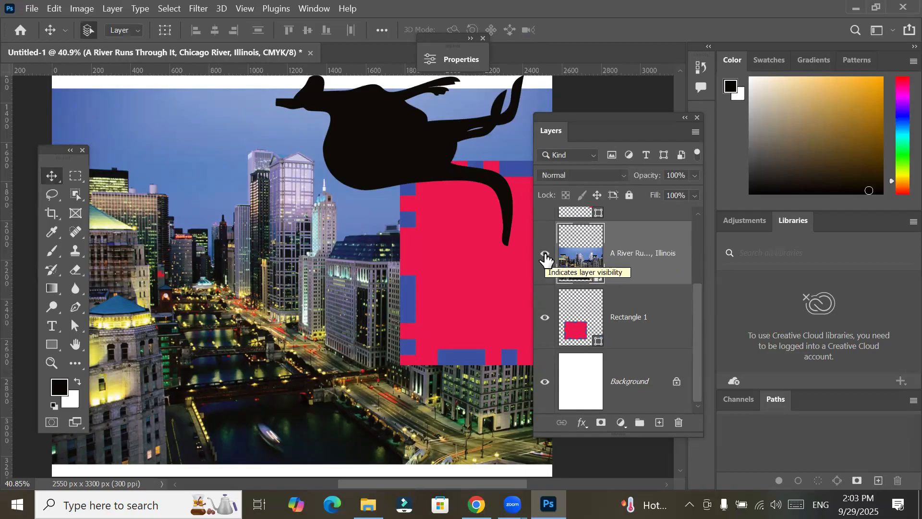
pyautogui.click(546, 258)
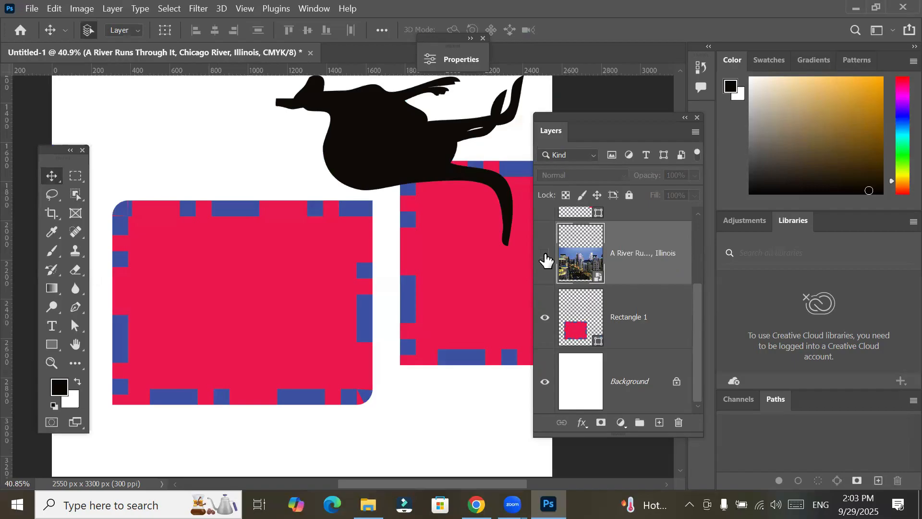
pyautogui.click(546, 258)
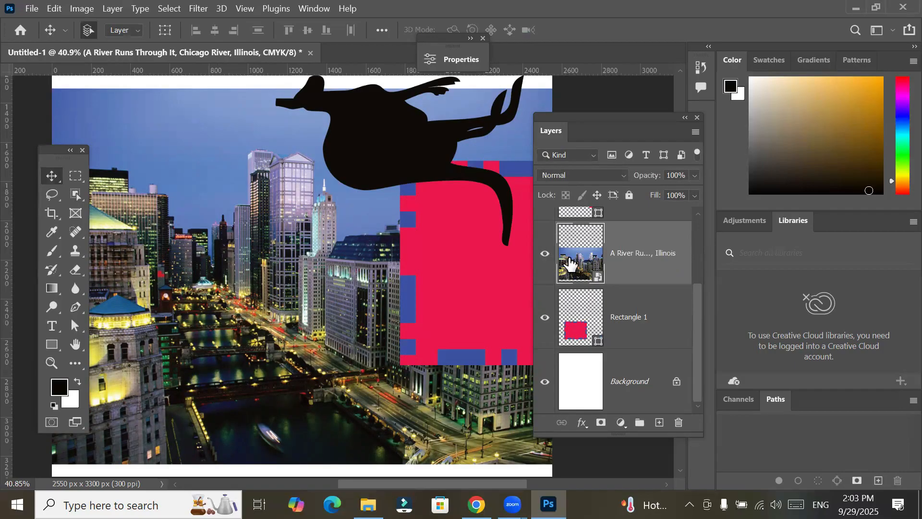
# Clip the river image layer to the Rectangle 1 layer below and inspect the masked picture up close
pyautogui.click(577, 320)
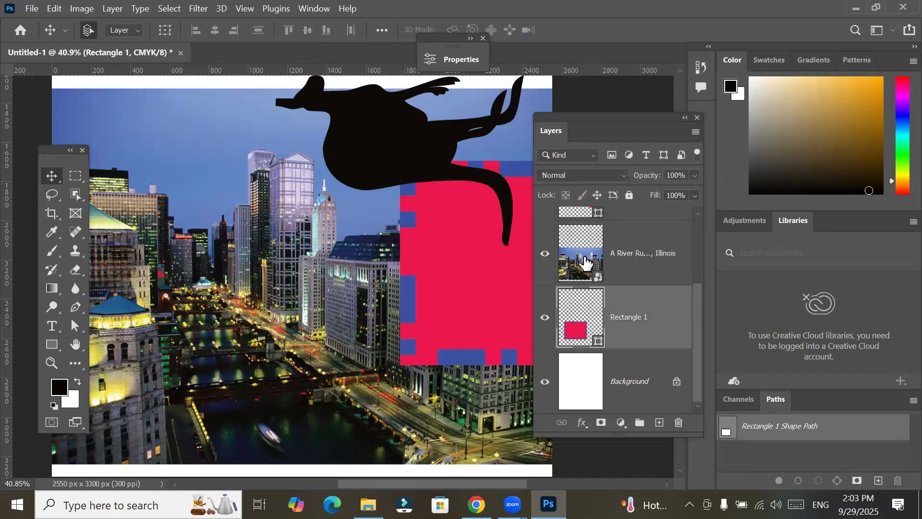
pyautogui.click(587, 277)
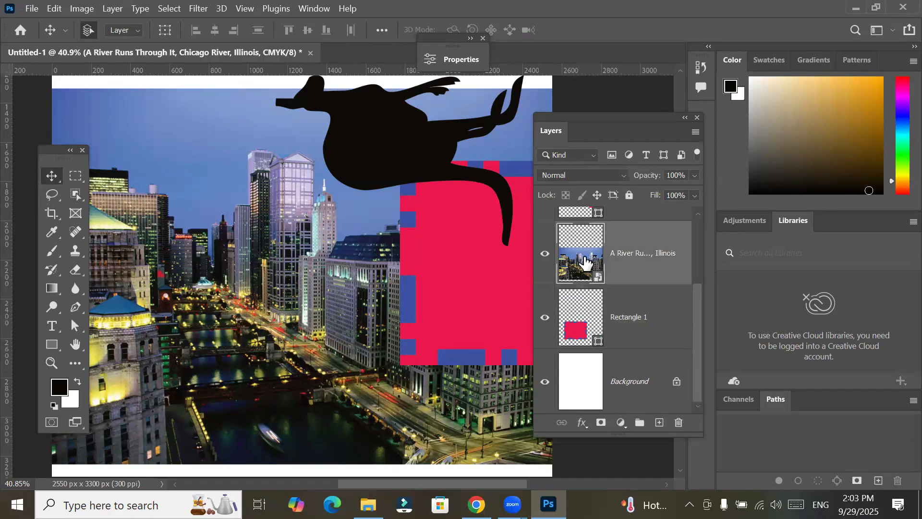
pyautogui.keyDown('alt'); pyautogui.click(671, 279); pyautogui.keyUp('alt')
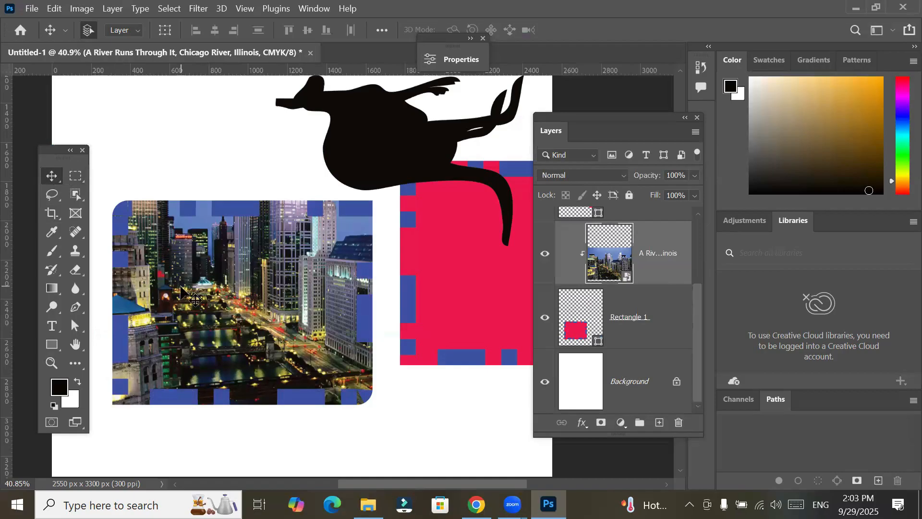
pyautogui.scroll(2, 181, 288)
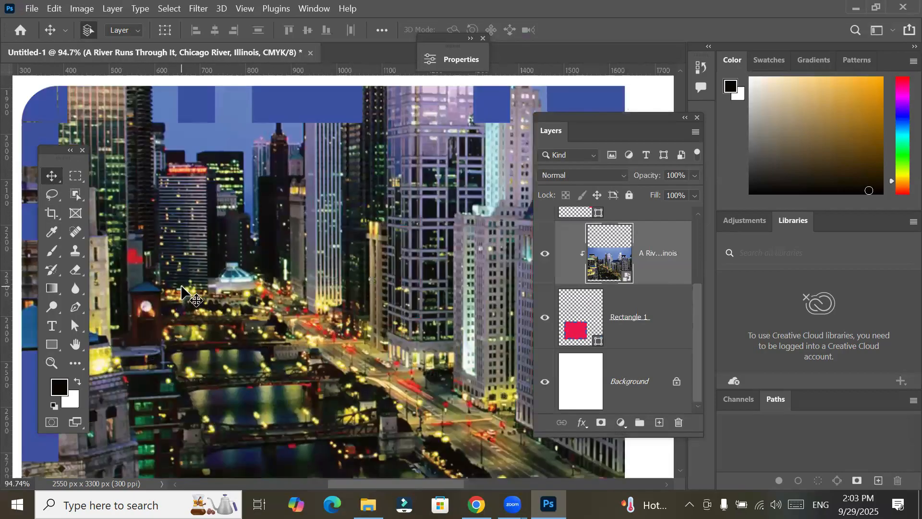
pyautogui.scroll(-3, 182, 288)
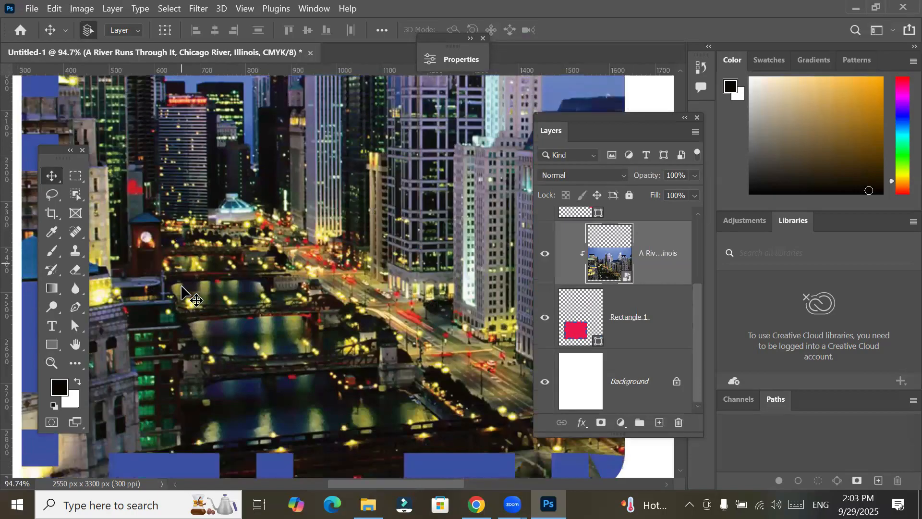
# Select the kangaroo, both rectangles and the clipped image together and delete them, leaving only the Background layer
pyautogui.scroll(-5, 181, 288)
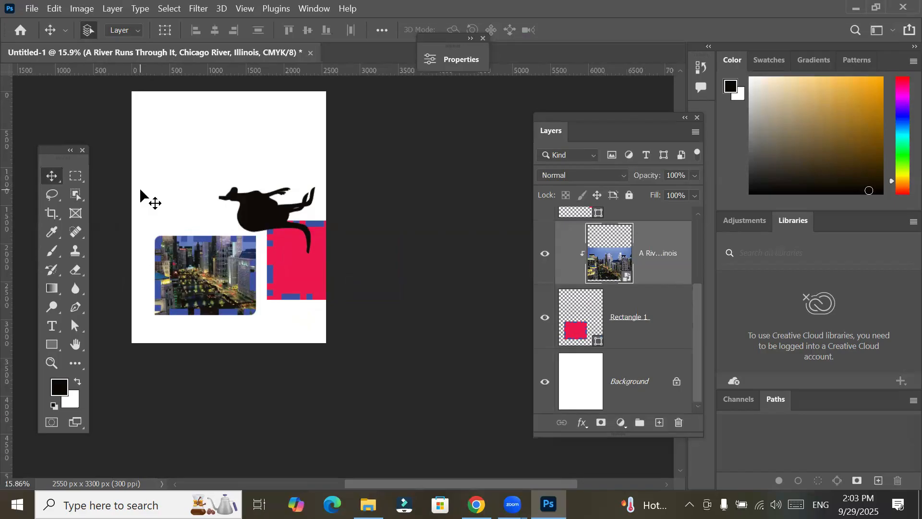
pyautogui.moveTo(137, 156); pyautogui.dragTo(341, 325)
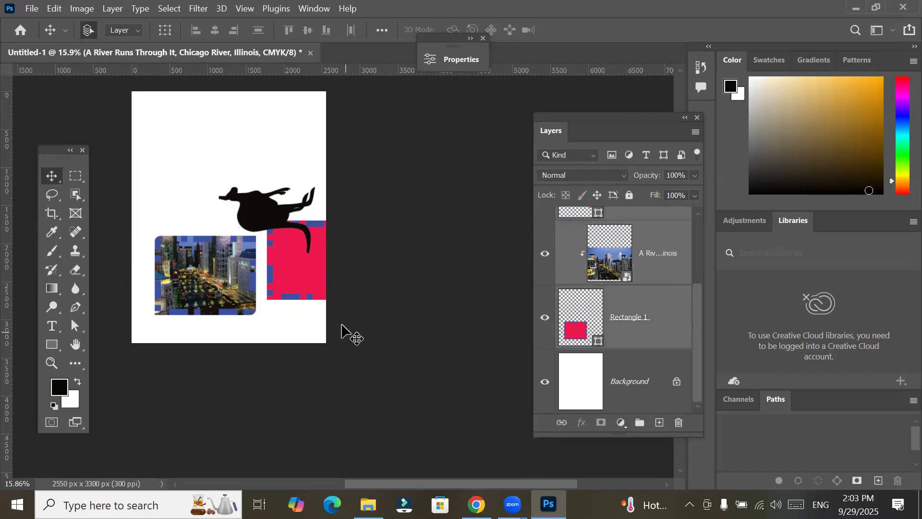
pyautogui.press('Delete')
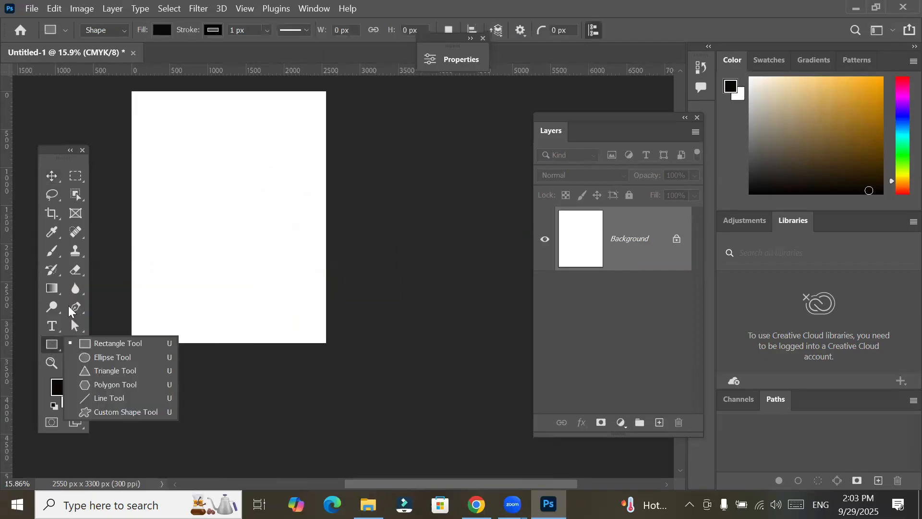
# Add horizontal point text reading "women fashion mag" near the top of the page
pyautogui.click(52, 326)
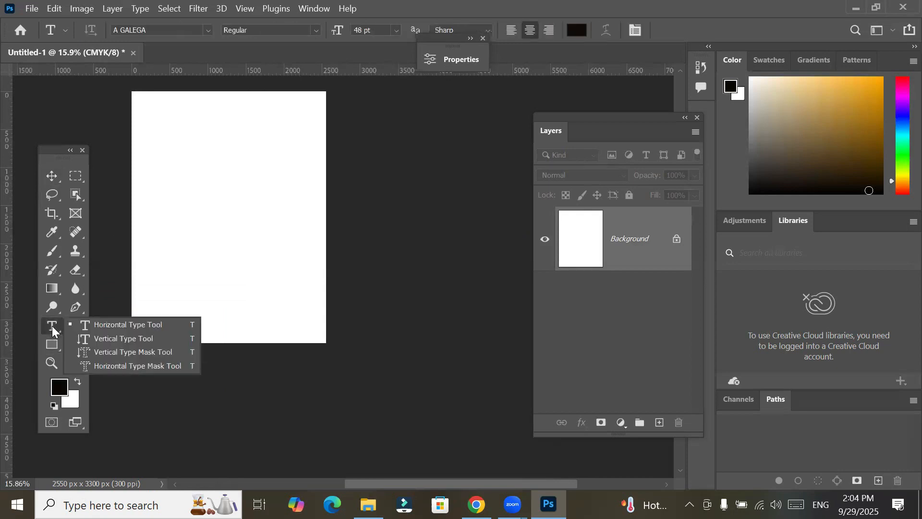
pyautogui.click(111, 325)
pyautogui.click(183, 124)
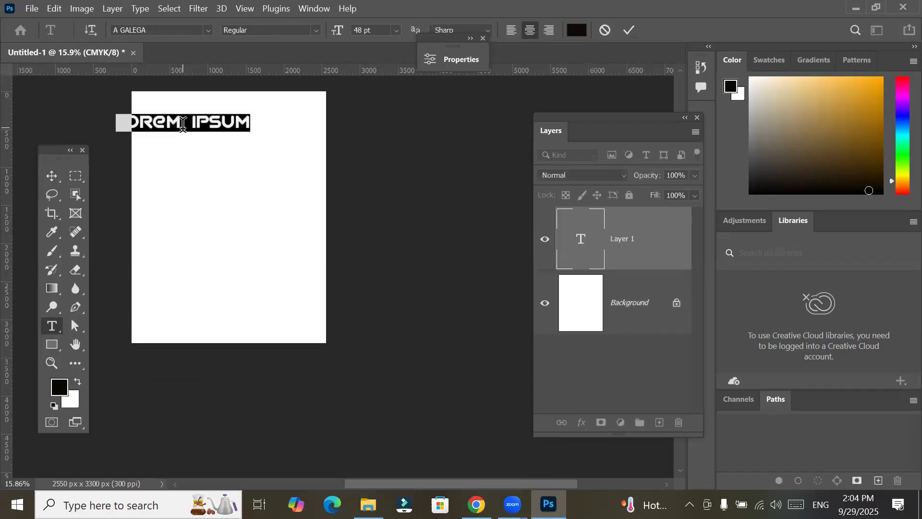
pyautogui.write('women ')
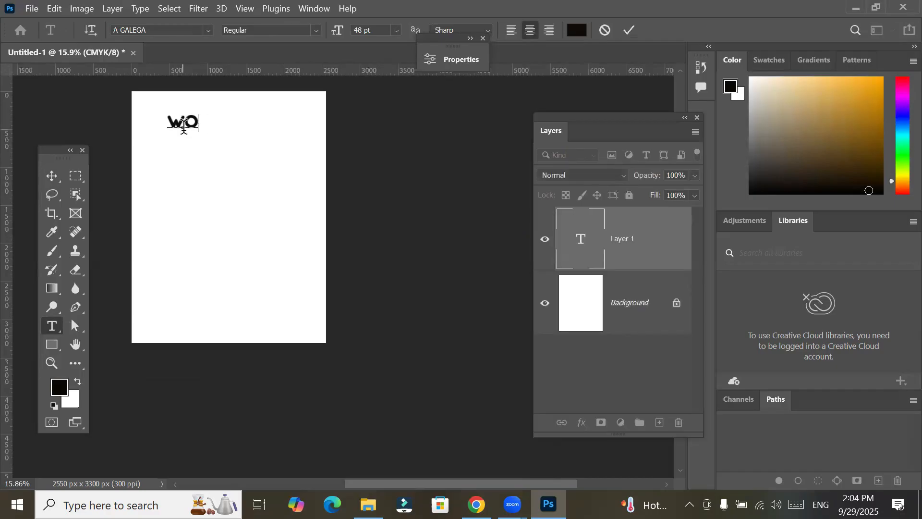
pyautogui.write('fashio')
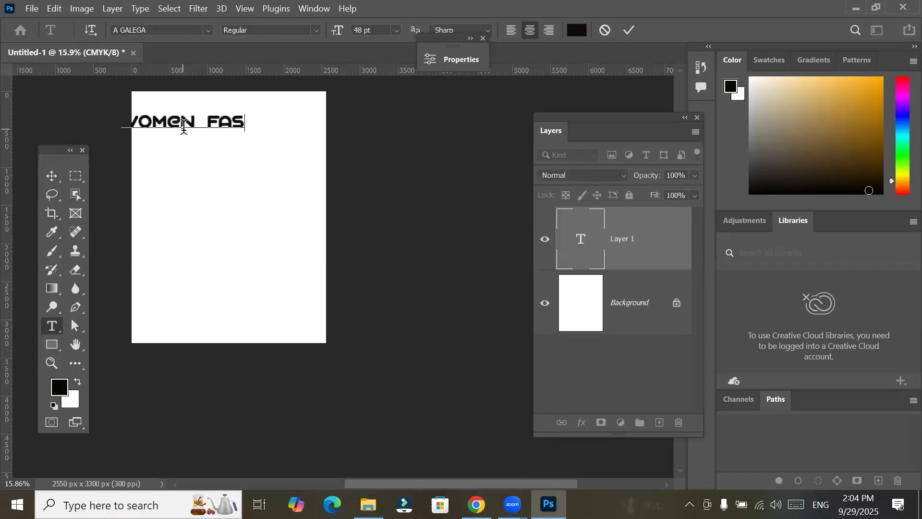
pyautogui.write('n mag')
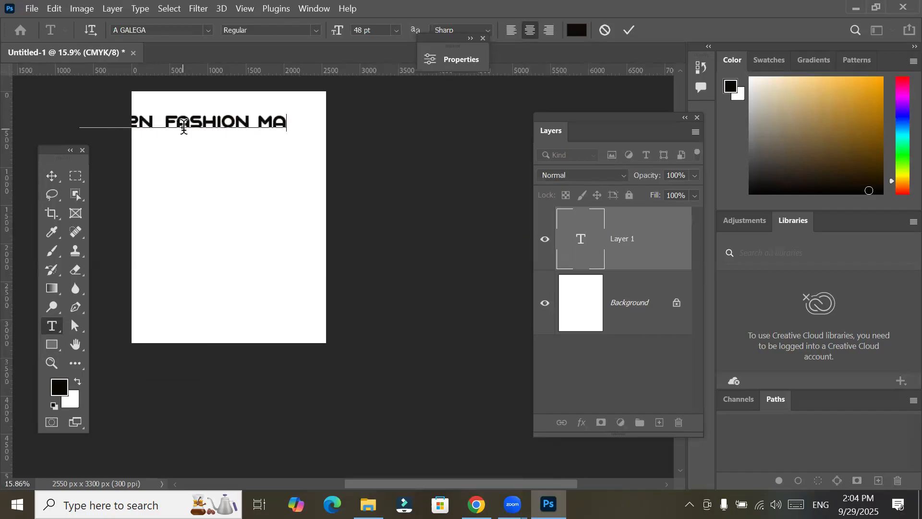
# Break the title into two lines, "WOMEN" above "FASHION MAG", and move it to the horizontal middle near the page's upper edge
pyautogui.press('Left')
pyautogui.press('Left')
pyautogui.press('Left')
pyautogui.press('Left')
pyautogui.press('Left')
pyautogui.press('Left')
pyautogui.press('Left')
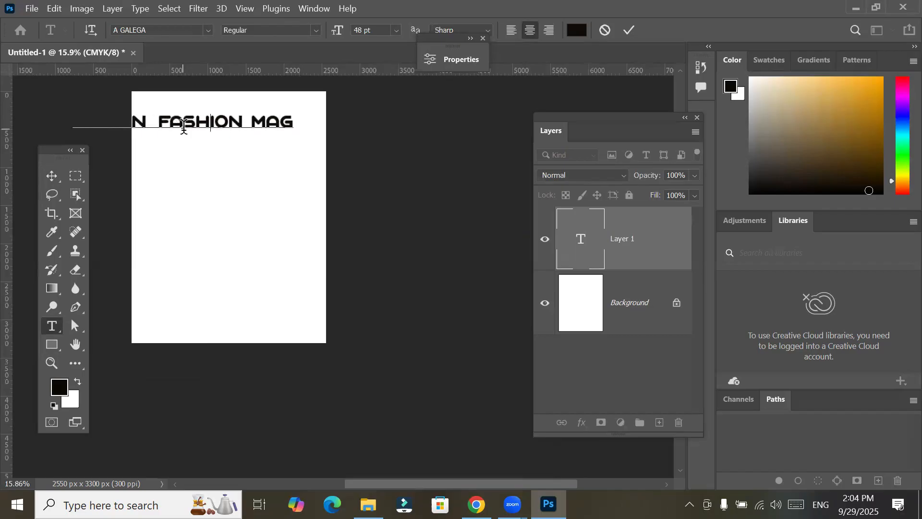
pyautogui.press('Return')
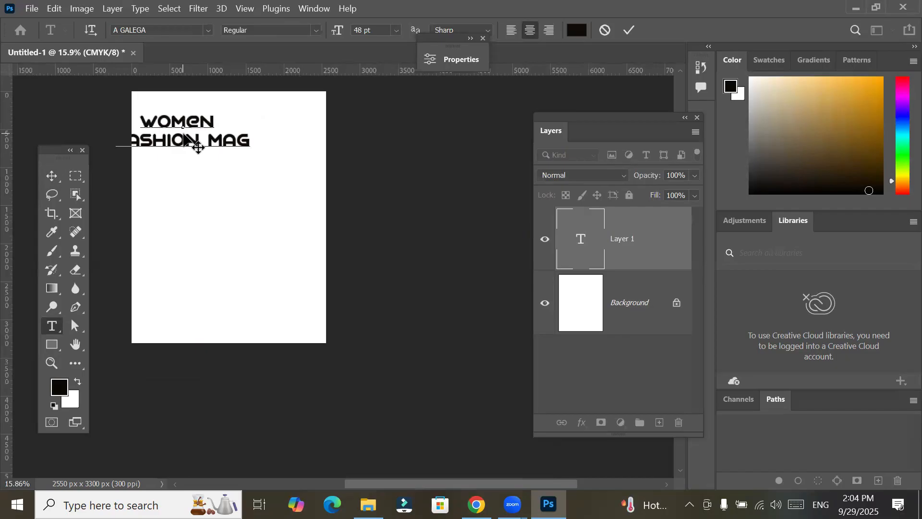
pyautogui.click(51, 176)
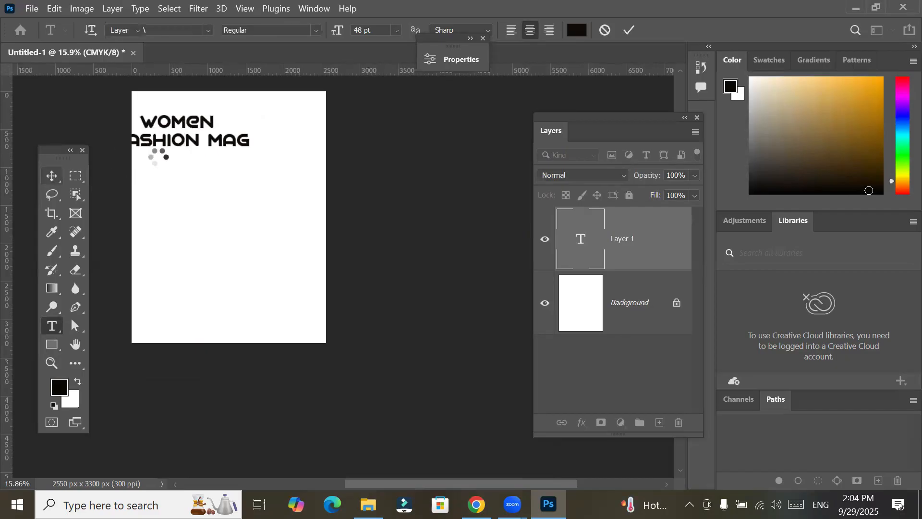
pyautogui.moveTo(221, 119); pyautogui.dragTo(267, 105)
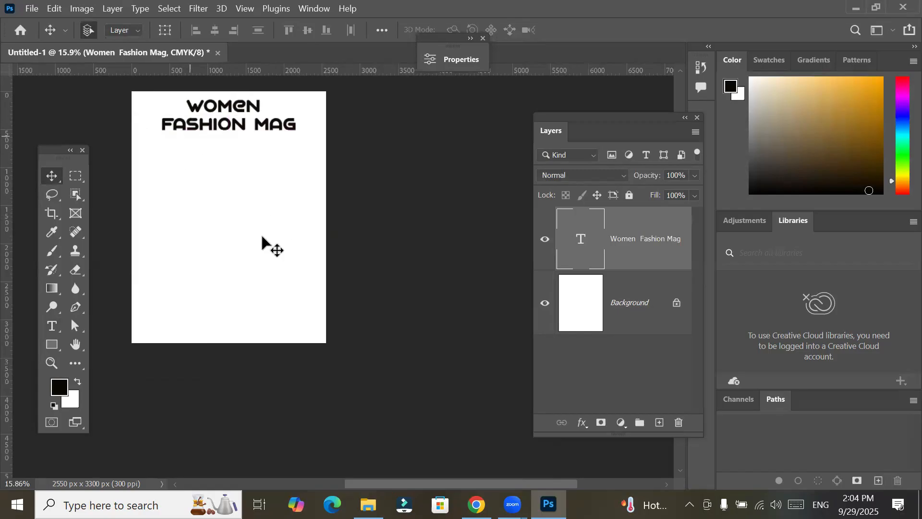
# Draw a black circle about 479 px in diameter below the title, near the page's left edge, with the Ellipse tool
pyautogui.click(52, 344)
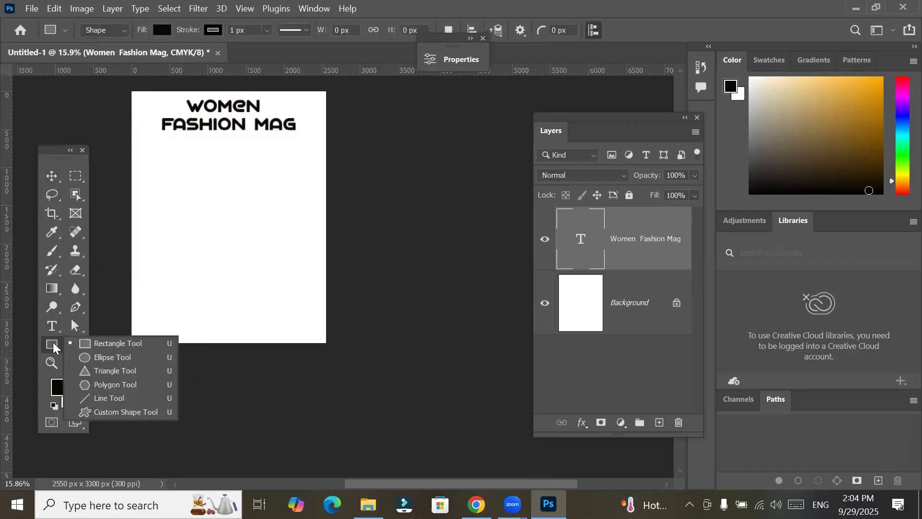
pyautogui.click(111, 355)
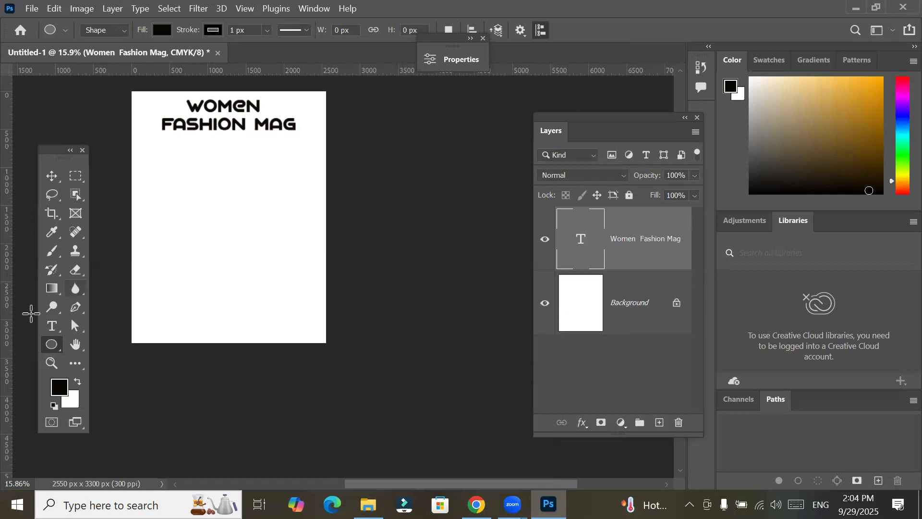
pyautogui.moveTo(142, 150); pyautogui.dragTo(233, 186)
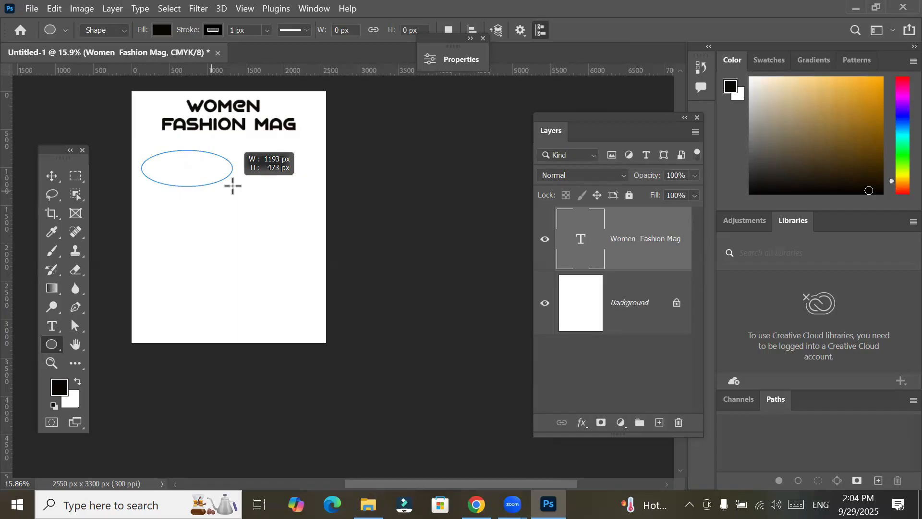
pyautogui.moveTo(233, 186)
pyautogui.mouseDown()
pyautogui.moveTo(346, 257)
pyautogui.moveTo(404, 315)
pyautogui.moveTo(260, 201)
pyautogui.moveTo(222, 187)
pyautogui.mouseUp()
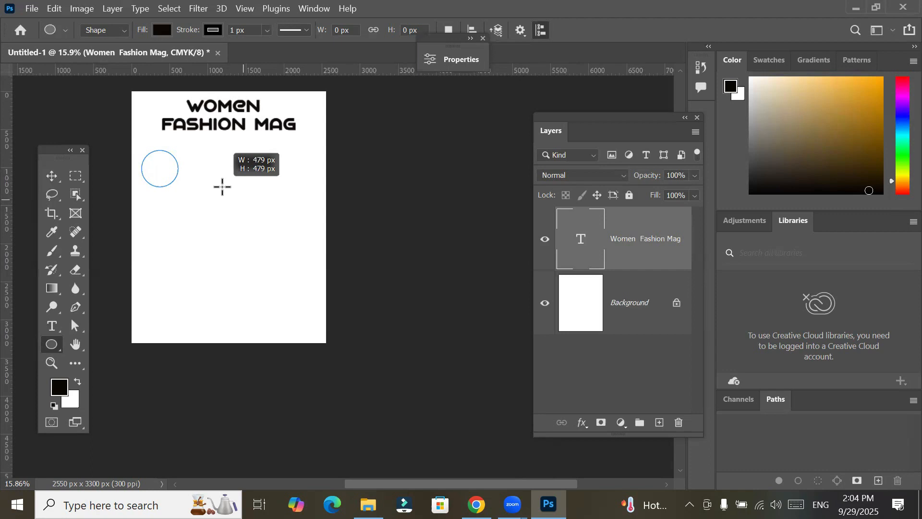
pyautogui.moveTo(222, 186); pyautogui.dragTo(223, 187)
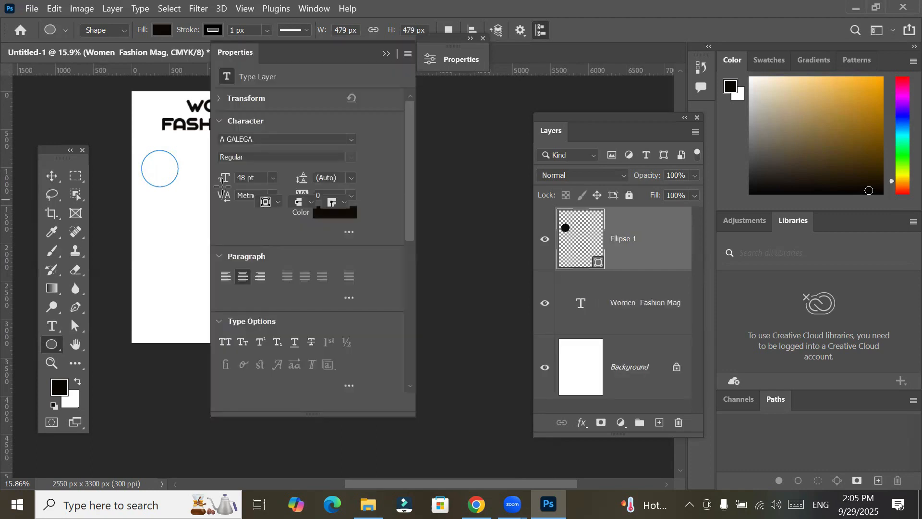
pyautogui.click(386, 53)
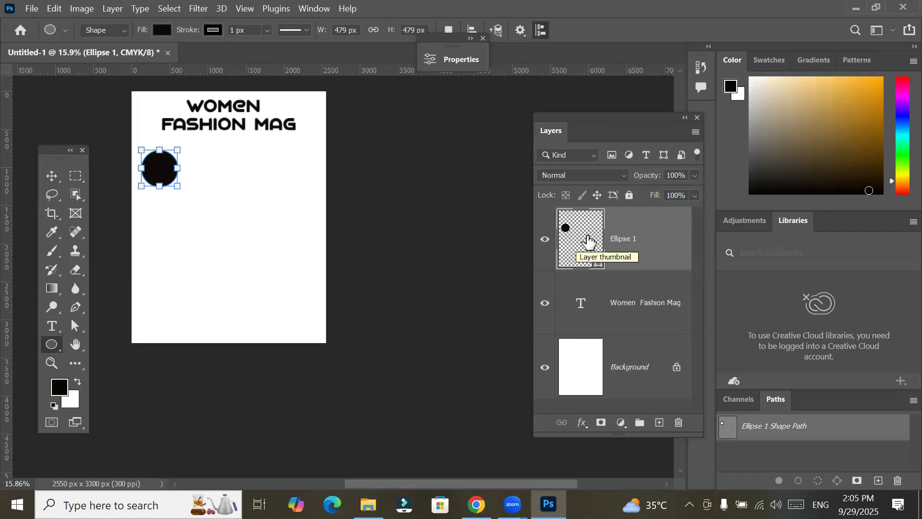
# Copy and paste the circle, and move the duplicate level with the original near the page's right edge
pyautogui.click(54, 8)
pyautogui.click(83, 99)
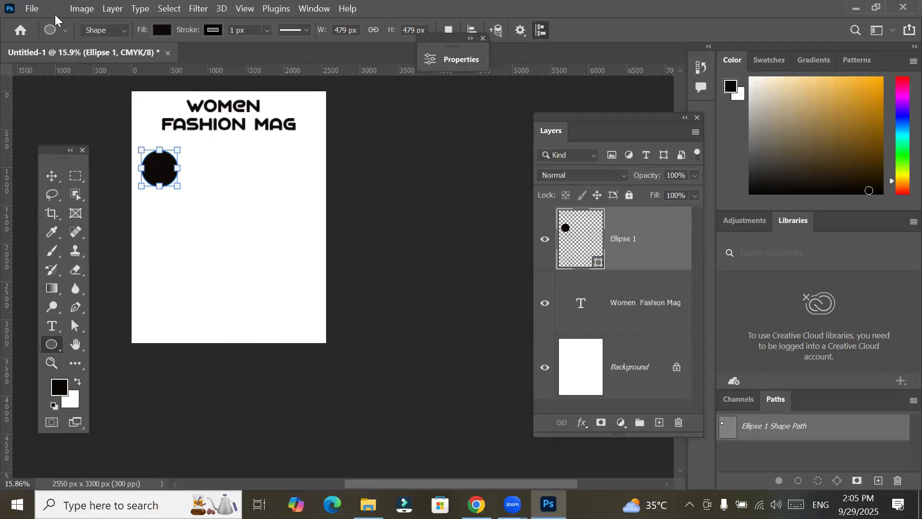
pyautogui.click(55, 8)
pyautogui.click(92, 125)
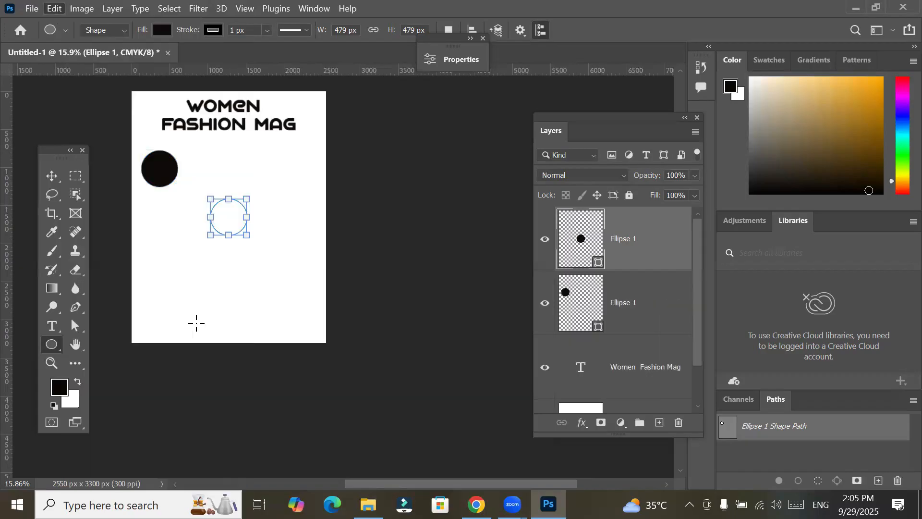
pyautogui.click(51, 176)
pyautogui.moveTo(226, 200); pyautogui.dragTo(292, 168)
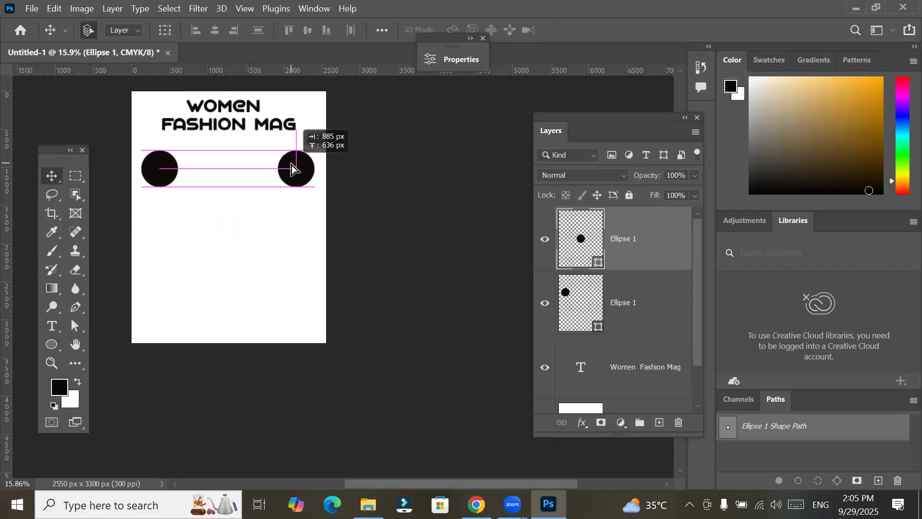
pyautogui.moveTo(292, 165); pyautogui.dragTo(292, 165)
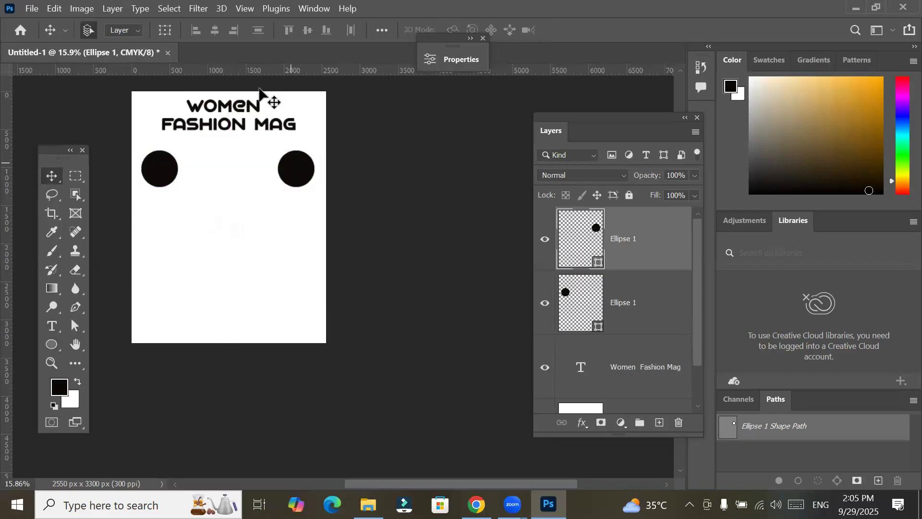
# Check that Smart Guides are shown and move the duplicate circle beside the first one, leaving a small gap on the same level
pyautogui.click(244, 9)
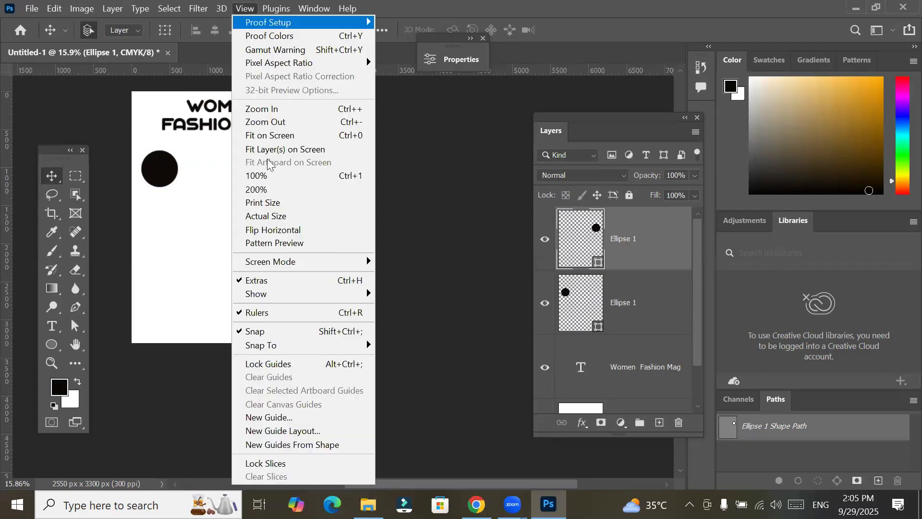
pyautogui.moveTo(318, 293)
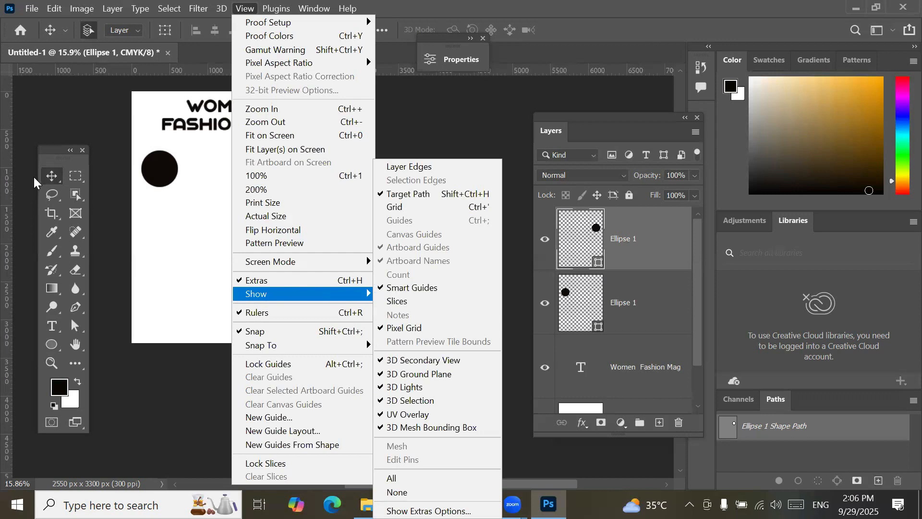
pyautogui.click(47, 178)
pyautogui.moveTo(296, 171); pyautogui.dragTo(254, 175)
pyautogui.moveTo(189, 166); pyautogui.dragTo(198, 171)
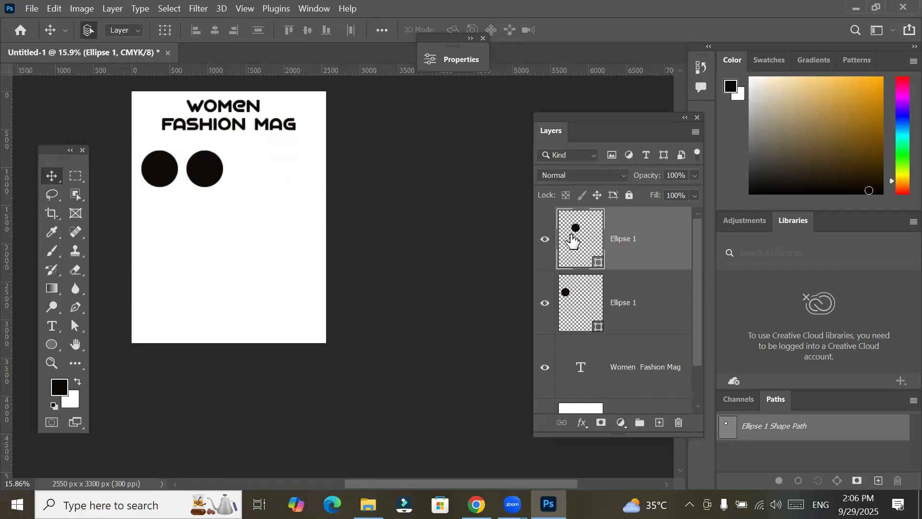
# Duplicate the second circle twice and place the copies to its right, completing an evenly spaced row of four circles
pyautogui.moveTo(572, 240); pyautogui.dragTo(660, 424)
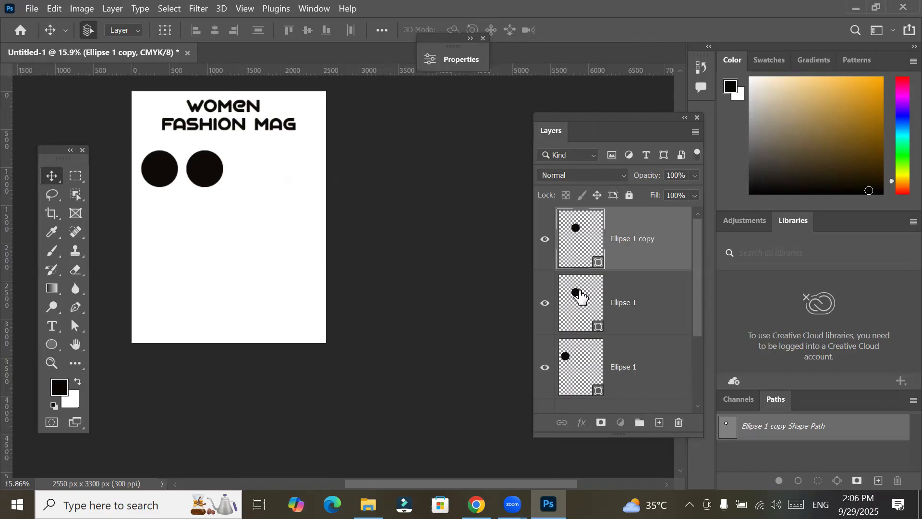
pyautogui.click(579, 291)
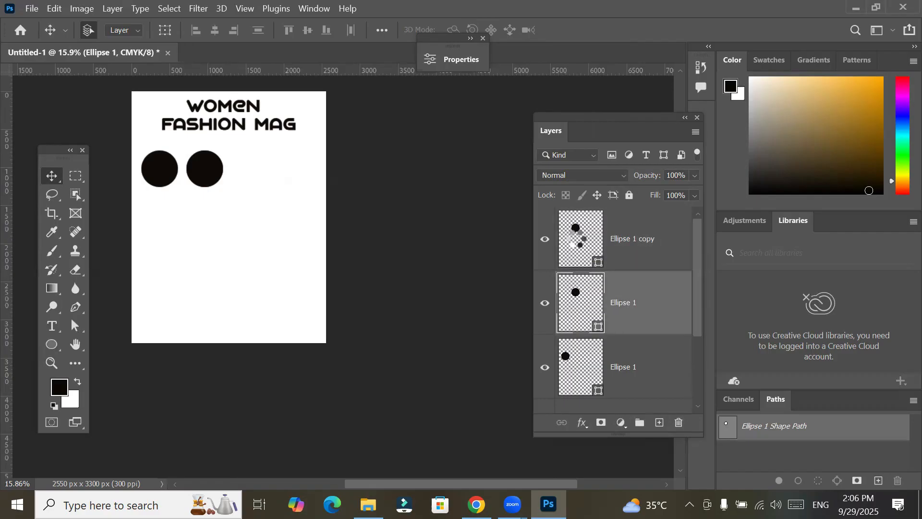
pyautogui.click(577, 244)
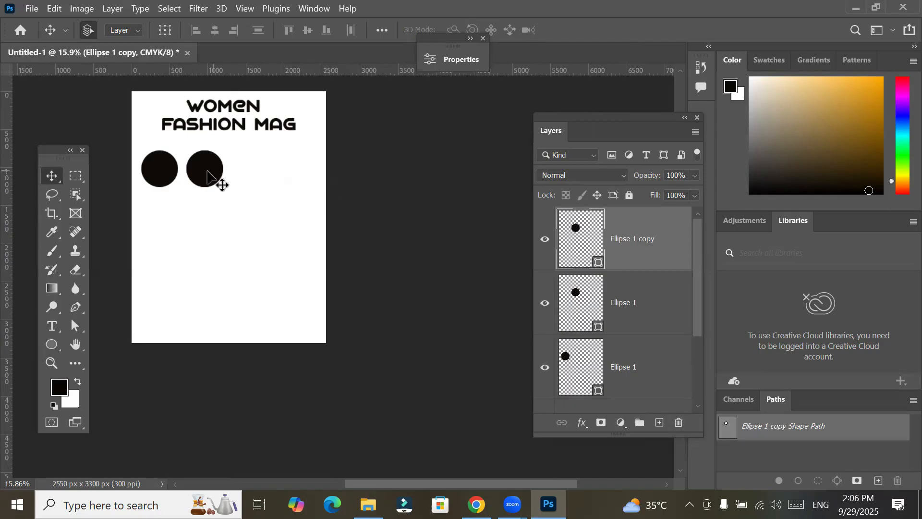
pyautogui.moveTo(216, 176); pyautogui.dragTo(253, 179)
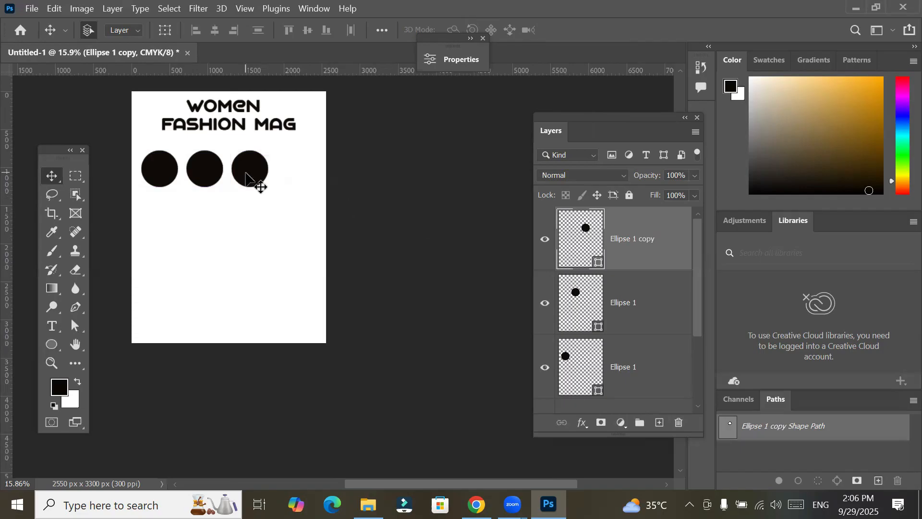
pyautogui.moveTo(244, 178); pyautogui.dragTo(288, 180)
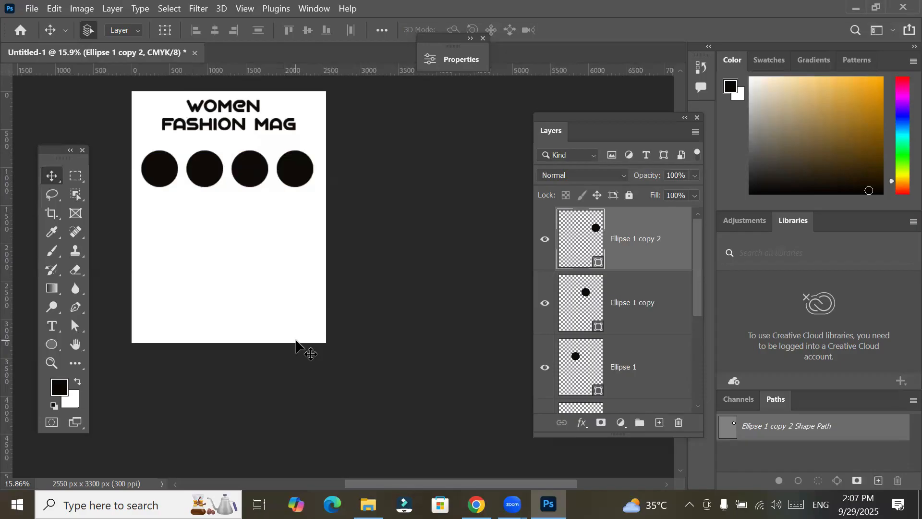
# Reposition and enlarge the Layers panel to show all four circle layers, trying a group selection before selecting only the second circle's layer
pyautogui.moveTo(582, 434); pyautogui.dragTo(594, 468)
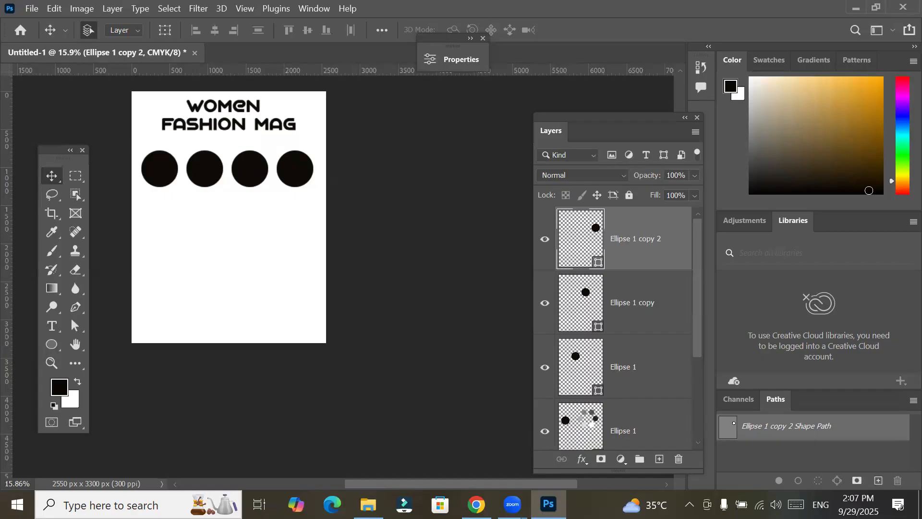
pyautogui.keyDown('shift'); pyautogui.click(588, 424); pyautogui.keyUp('shift')
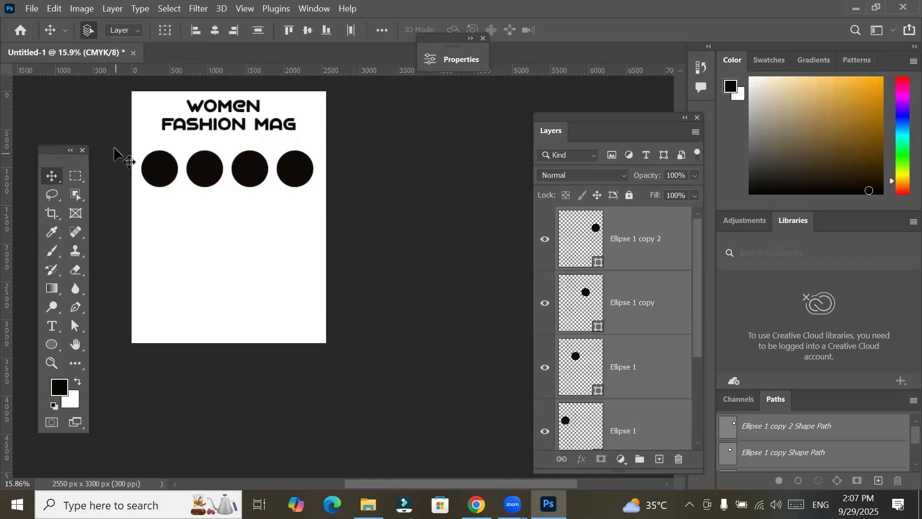
pyautogui.moveTo(111, 140); pyautogui.dragTo(342, 196)
pyautogui.click(626, 314)
pyautogui.click(628, 365)
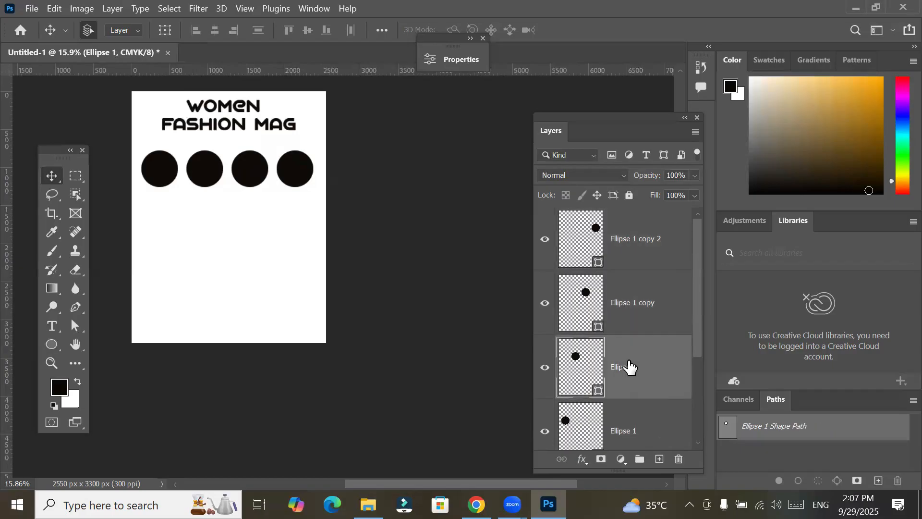
pyautogui.moveTo(613, 116); pyautogui.dragTo(602, 35)
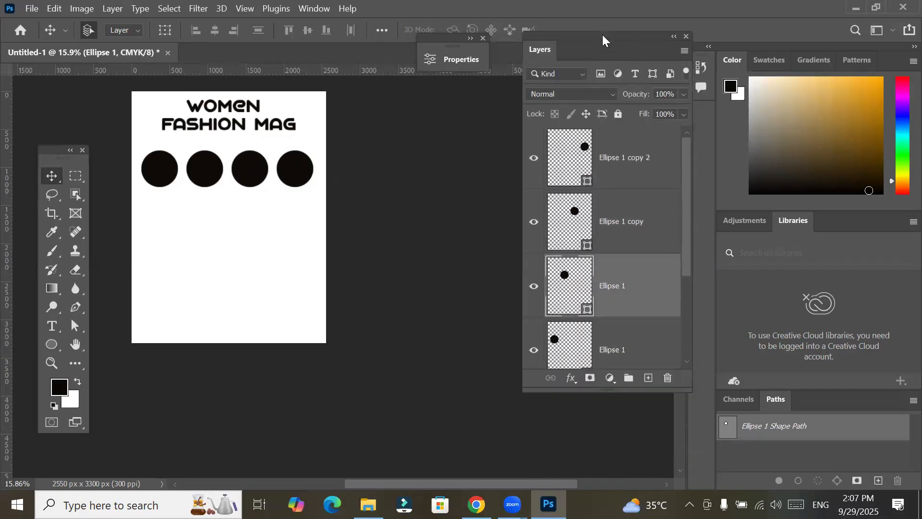
pyautogui.moveTo(609, 391); pyautogui.dragTo(600, 464)
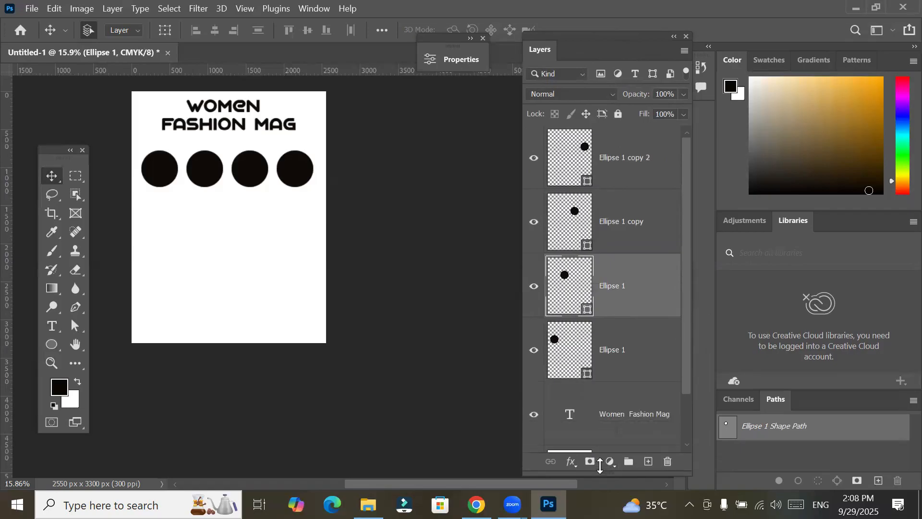
# Select all four ellipse layers together
pyautogui.moveTo(586, 34); pyautogui.dragTo(583, 5)
pyautogui.moveTo(587, 444)
pyautogui.mouseDown()
pyautogui.moveTo(587, 473)
pyautogui.moveTo(583, 461)
pyautogui.mouseUp()
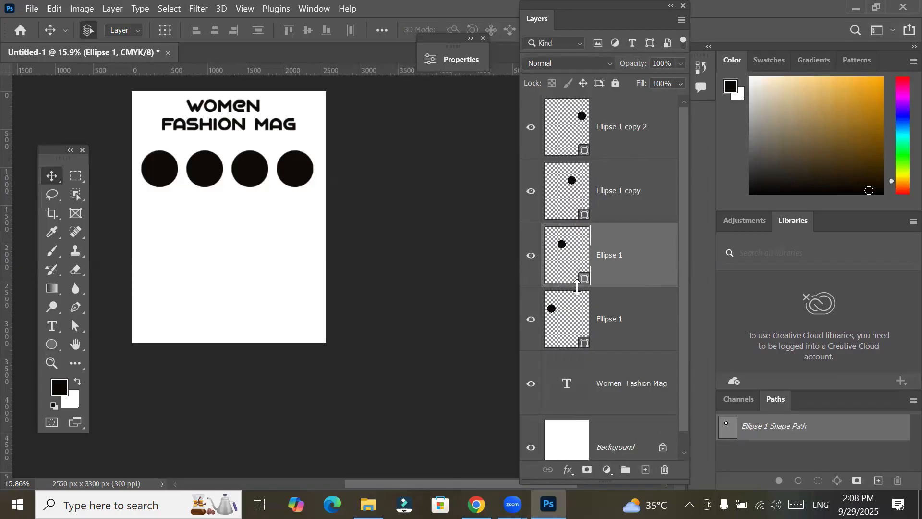
pyautogui.click(572, 310)
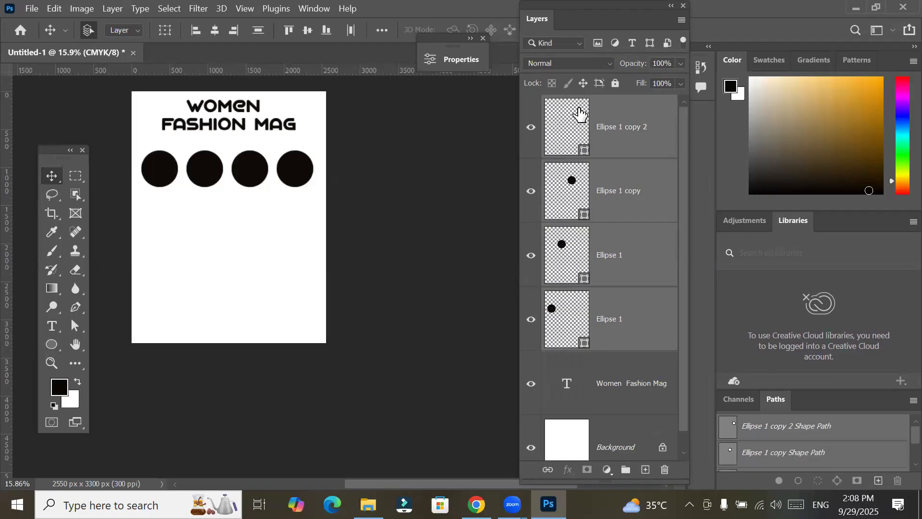
pyautogui.keyDown('ctrl'); pyautogui.click(610, 184); pyautogui.keyUp('ctrl')
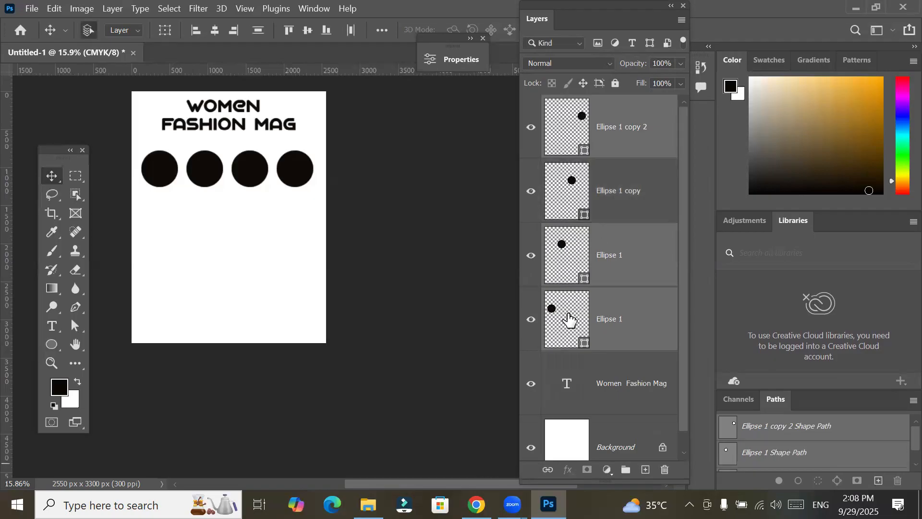
pyautogui.keyDown('ctrl'); pyautogui.click(618, 204); pyautogui.keyUp('ctrl')
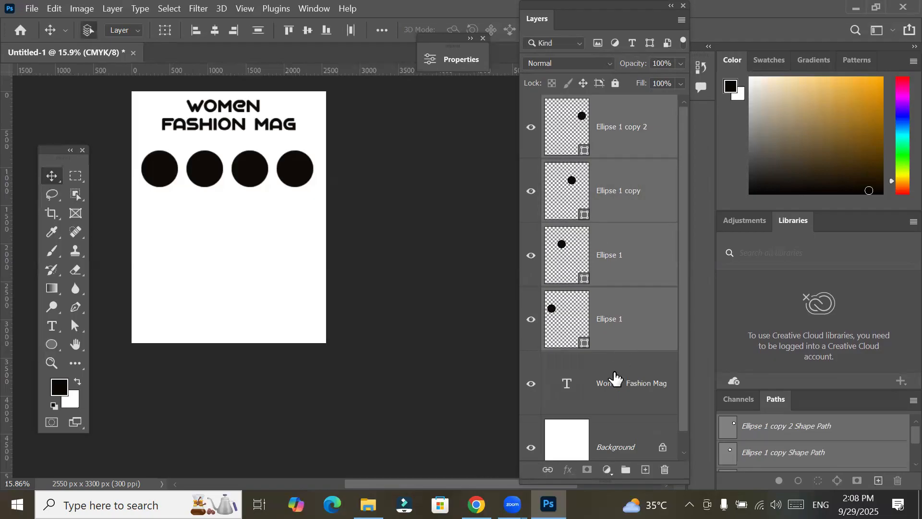
pyautogui.keyDown('ctrl'); pyautogui.click(637, 200); pyautogui.keyUp('ctrl')
pyautogui.keyDown('ctrl'); pyautogui.click(637, 200); pyautogui.keyUp('ctrl')
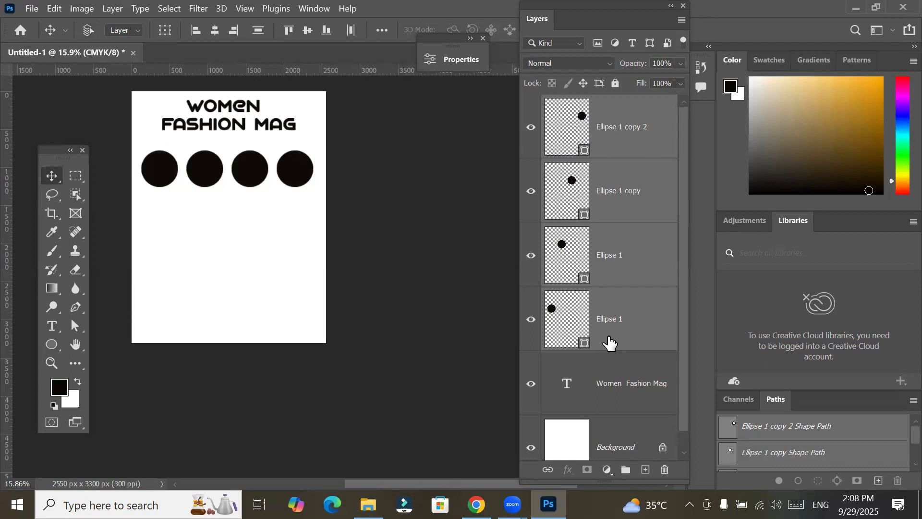
pyautogui.hotkey('ctrl', 't')
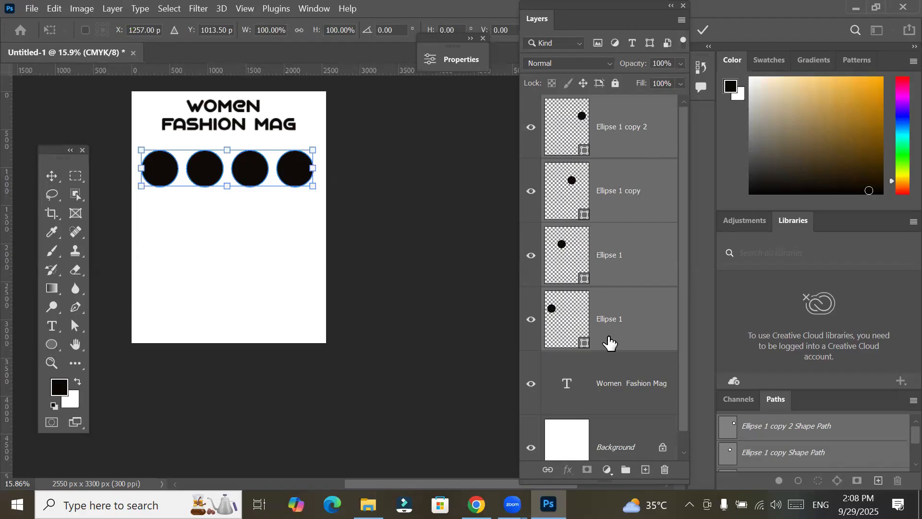
pyautogui.moveTo(606, 6)
pyautogui.mouseDown()
pyautogui.moveTo(566, 115)
pyautogui.moveTo(550, 13)
pyautogui.moveTo(592, 13)
pyautogui.mouseUp()
pyautogui.click(702, 30)
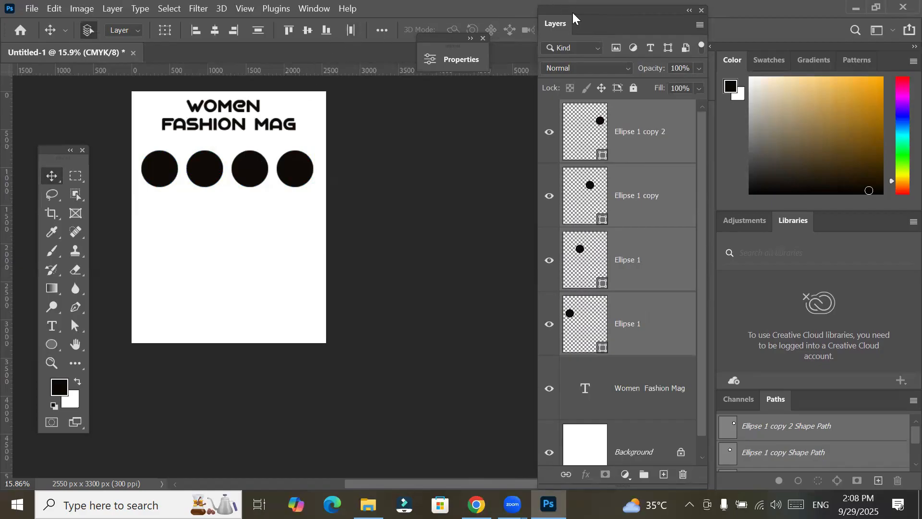
pyautogui.moveTo(577, 6); pyautogui.dragTo(580, 1)
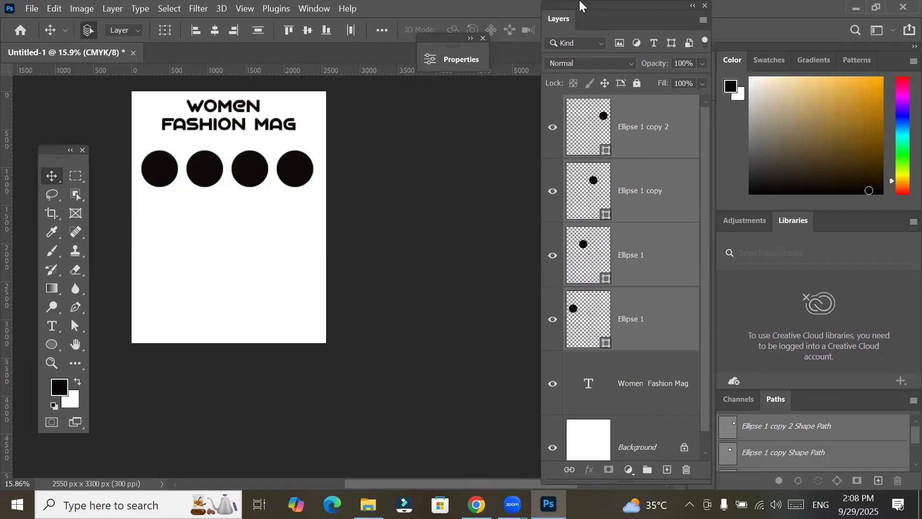
# Group the four selected ellipse layers and name the group "Circle group"
pyautogui.click(112, 9)
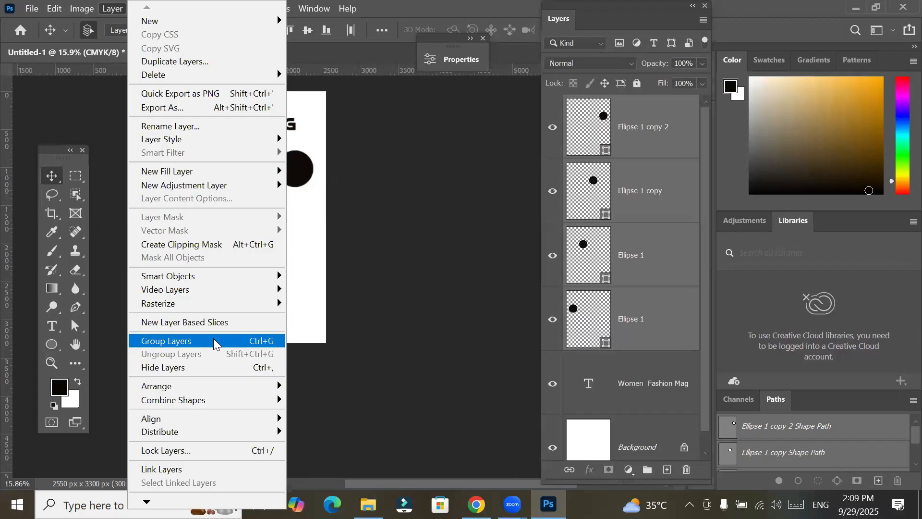
pyautogui.click(648, 469)
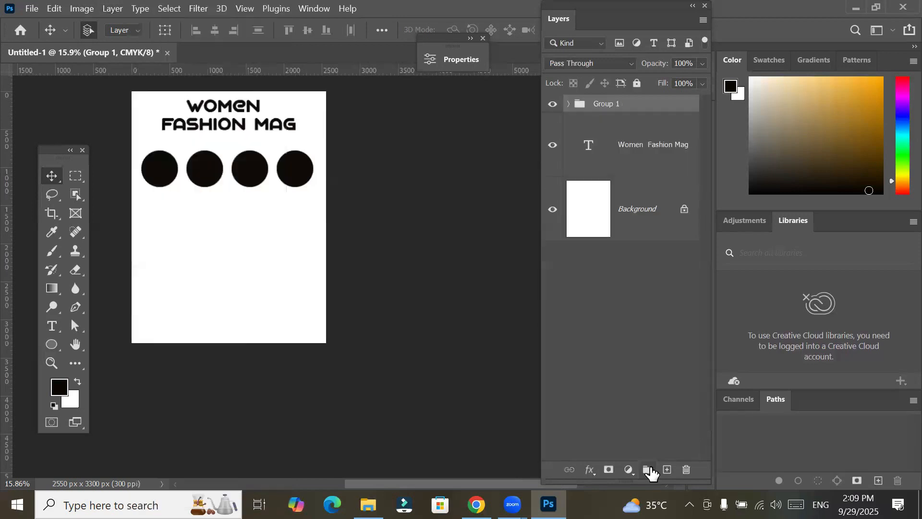
pyautogui.scroll(2, 623, 159)
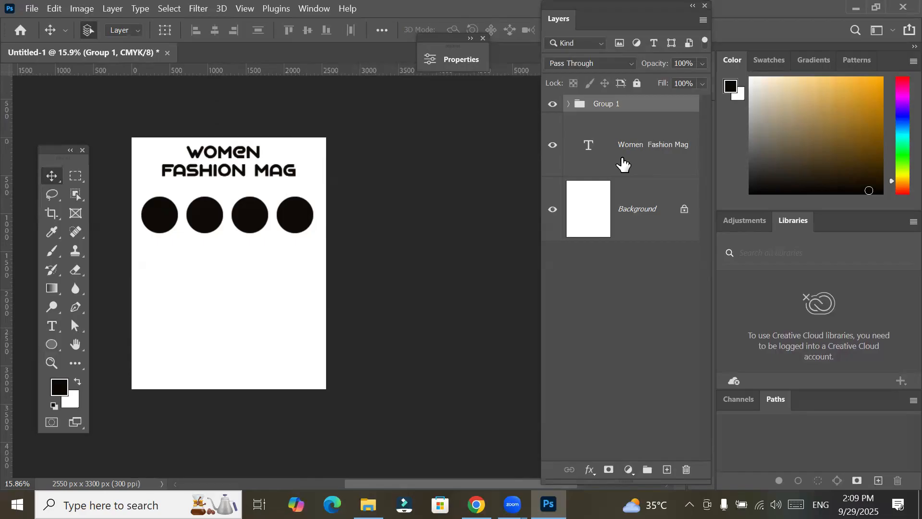
pyautogui.doubleClick(618, 106)
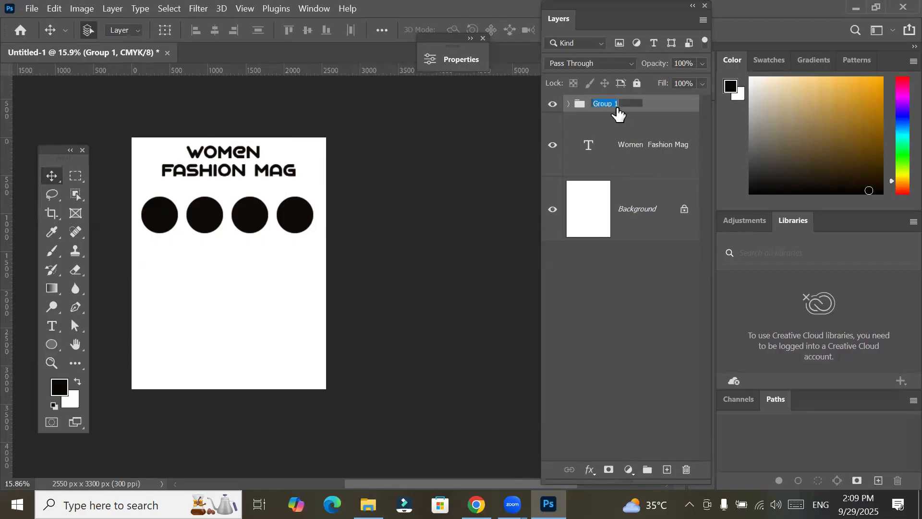
pyautogui.write('Cirlce')
pyautogui.press('BackSpace')
pyautogui.press('BackSpace')
pyautogui.press('BackSpace')
pyautogui.write('cle group')
pyautogui.press('Return')
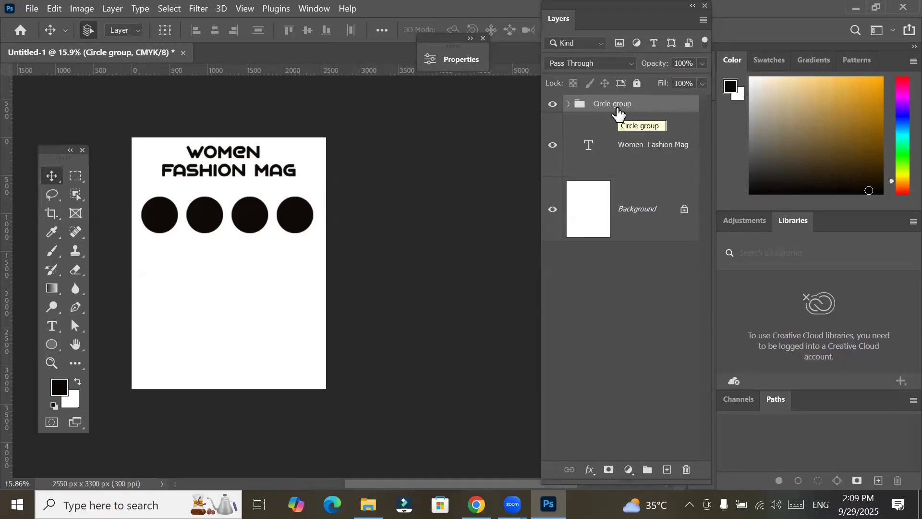
# Examine the Circle group's visibility on the canvas and the ellipse layers it contains, leaving it collapsed
pyautogui.click(634, 151)
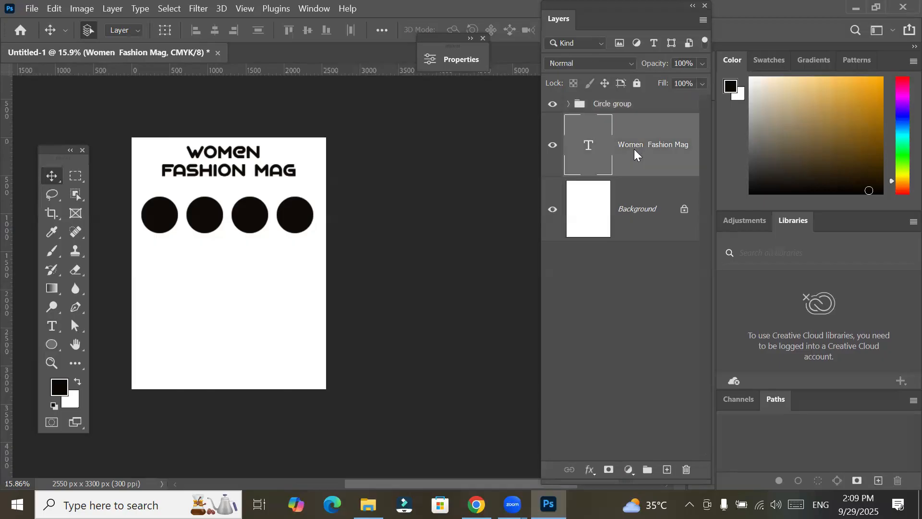
pyautogui.click(554, 105)
pyautogui.click(588, 106)
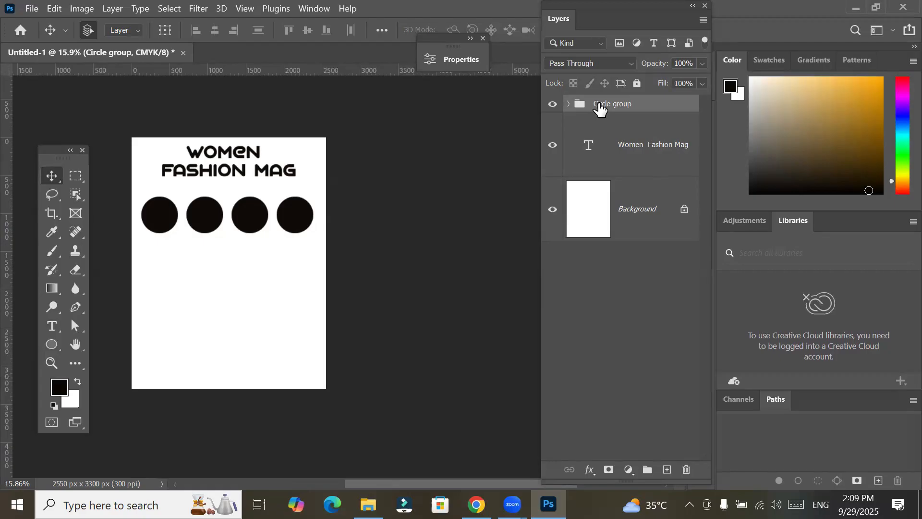
pyautogui.click(569, 105)
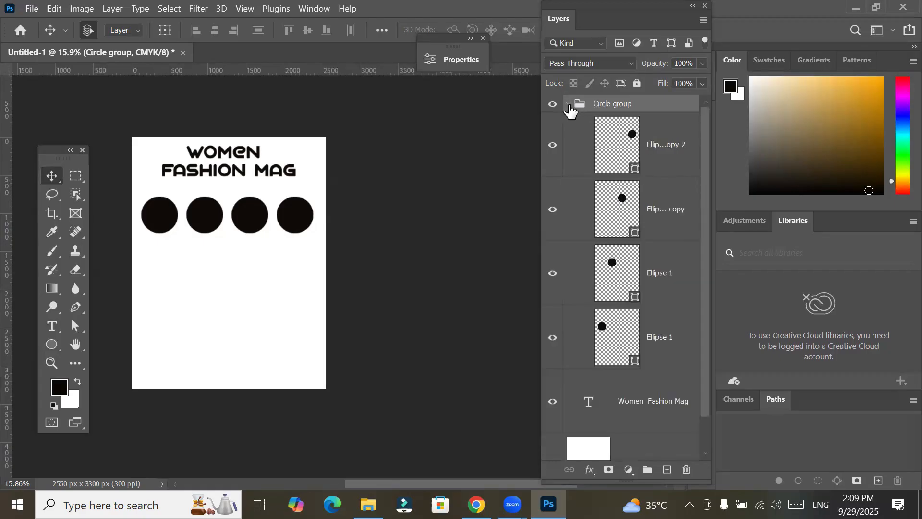
pyautogui.click(569, 105)
pyautogui.click(569, 105)
pyautogui.click(569, 104)
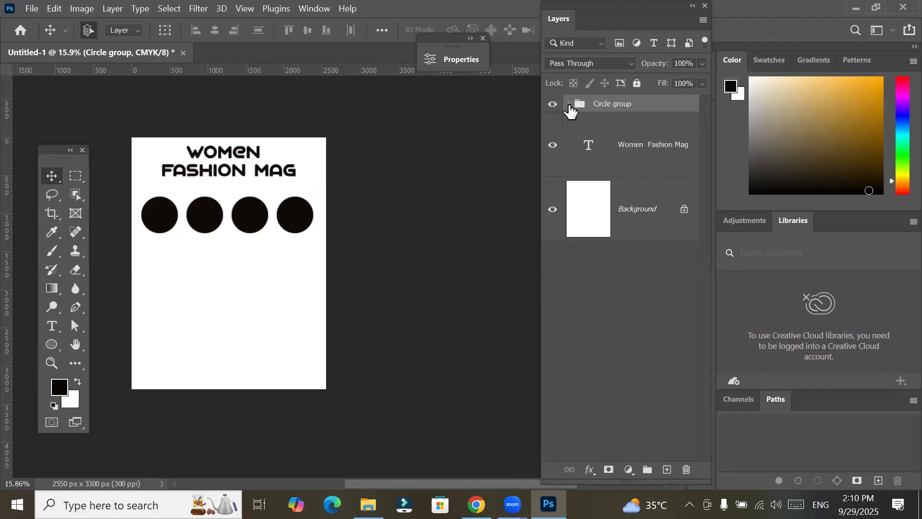
pyautogui.click(569, 105)
pyautogui.click(569, 105)
# Duplicate the Circle group and set the Move tool's auto-select to Group
pyautogui.moveTo(613, 106); pyautogui.dragTo(668, 468)
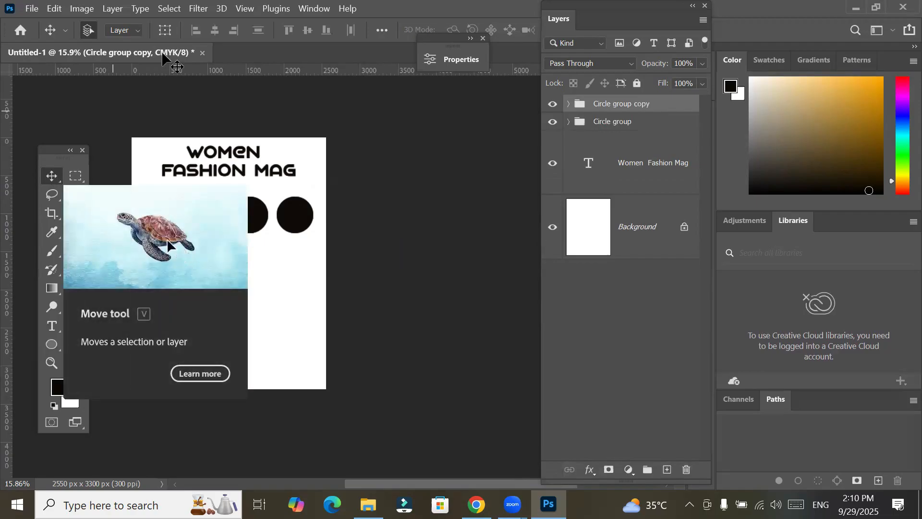
pyautogui.click(137, 31)
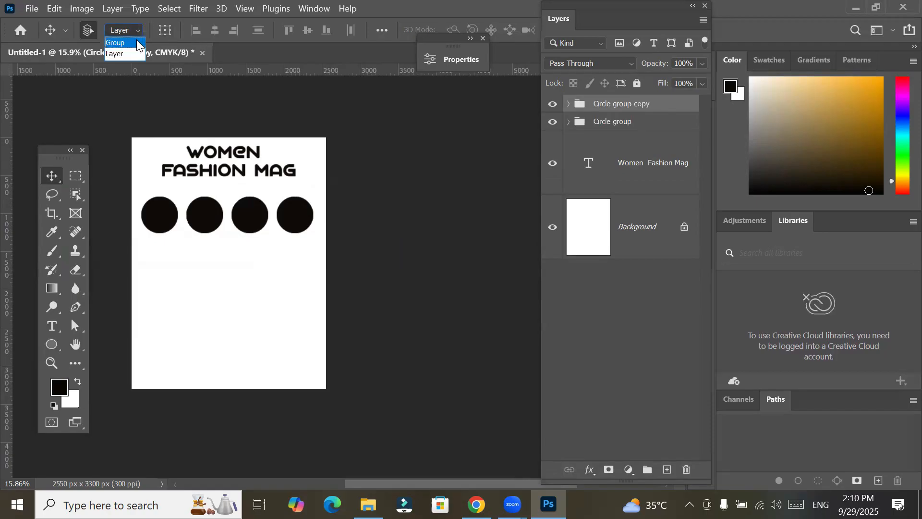
pyautogui.click(137, 43)
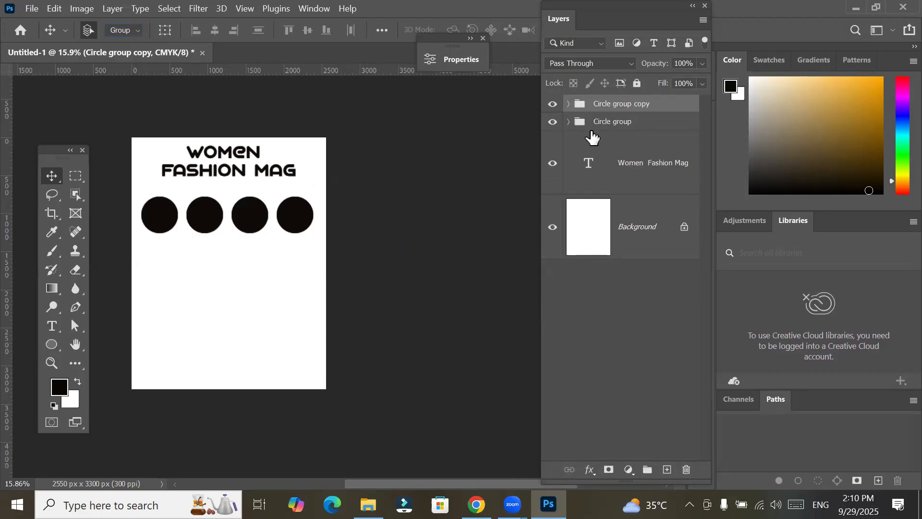
# Test group auto-selection by picking circles on the canvas while the title text layer is selected
pyautogui.click(606, 165)
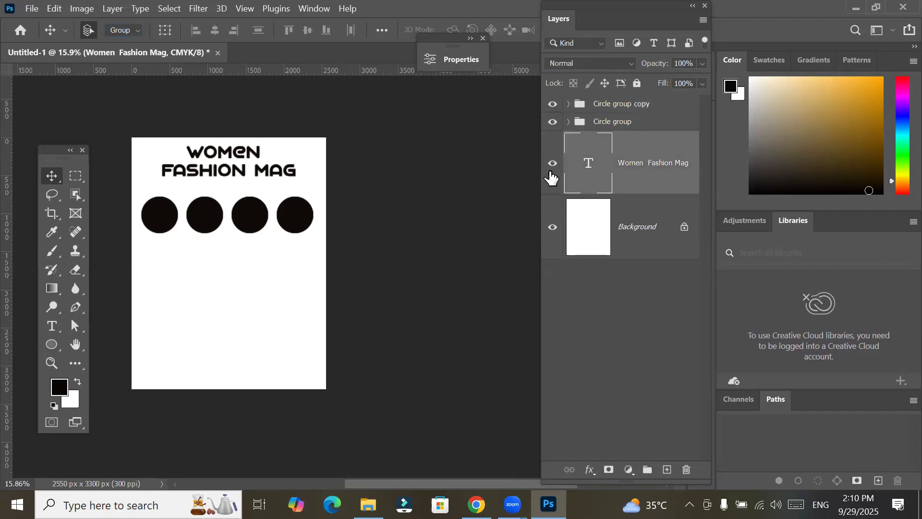
pyautogui.click(162, 210)
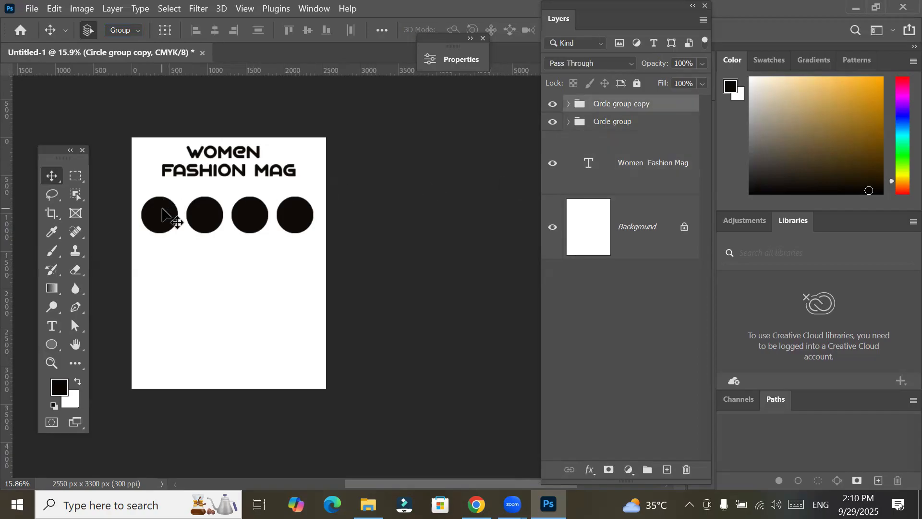
pyautogui.click(643, 172)
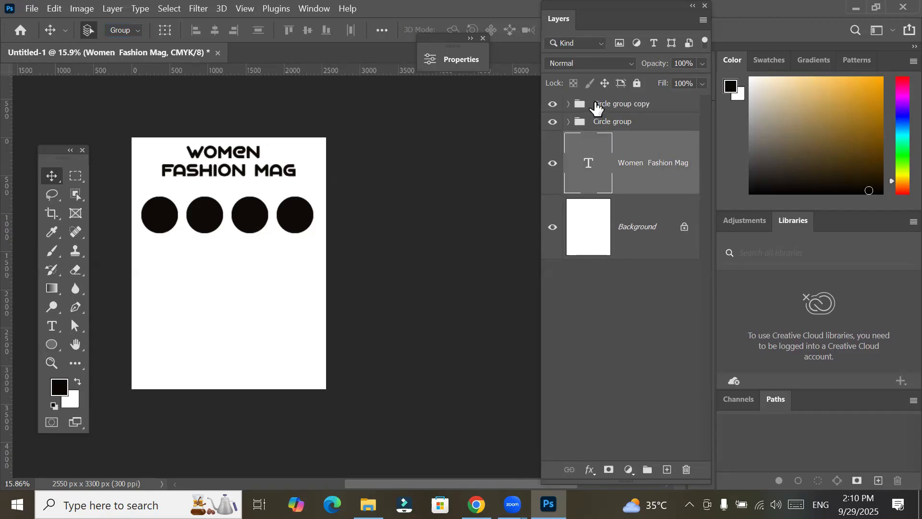
pyautogui.click(288, 211)
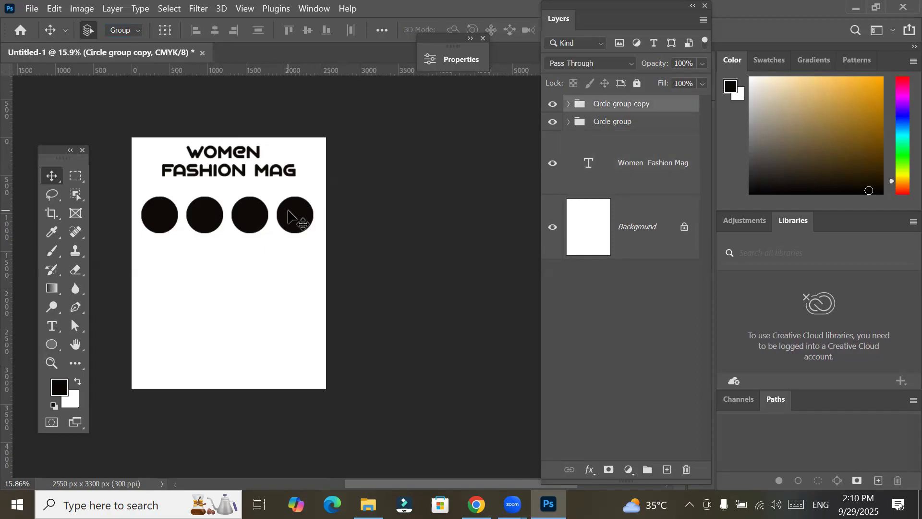
# Try moving the last circle of the row with auto-select set to Layer, and undo the move
pyautogui.click(139, 31)
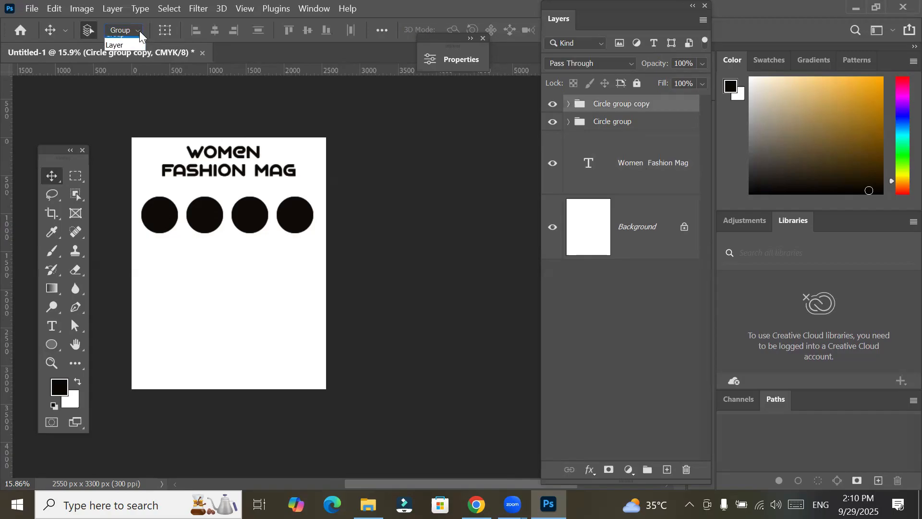
pyautogui.click(121, 52)
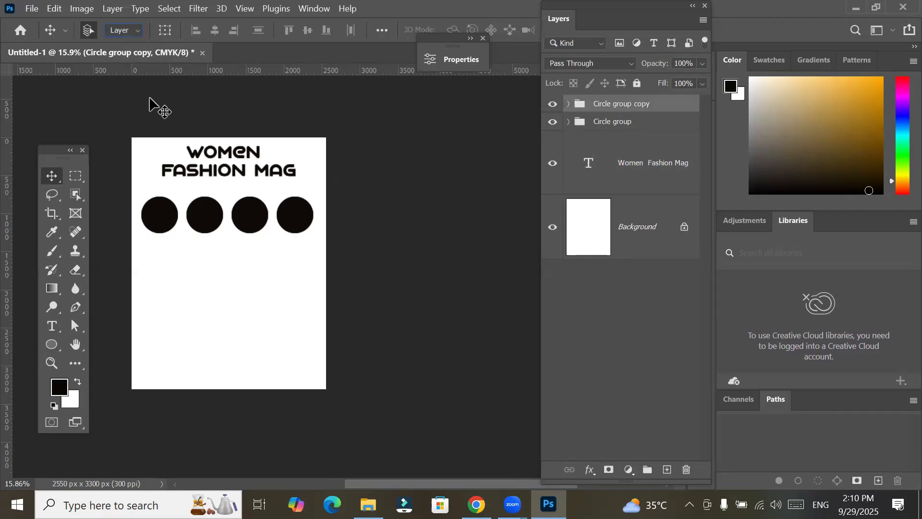
pyautogui.click(192, 290)
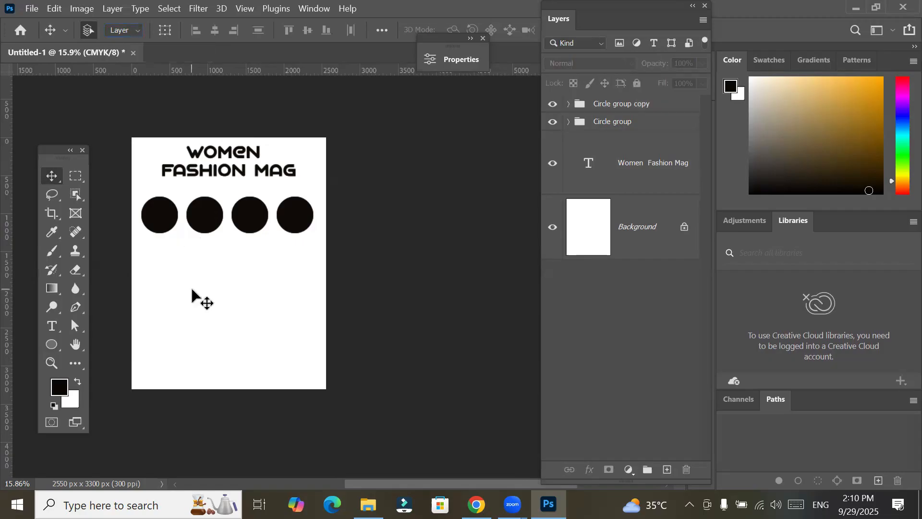
pyautogui.click(604, 111)
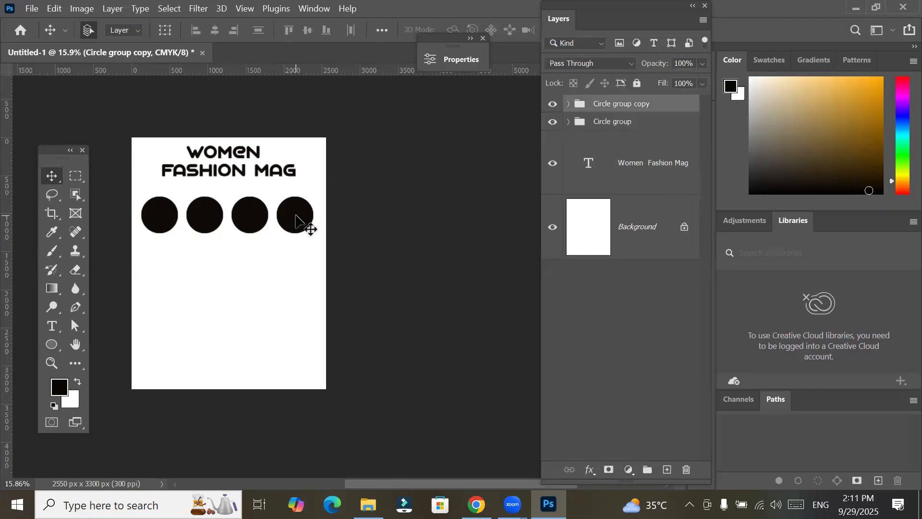
pyautogui.moveTo(300, 215); pyautogui.dragTo(305, 253)
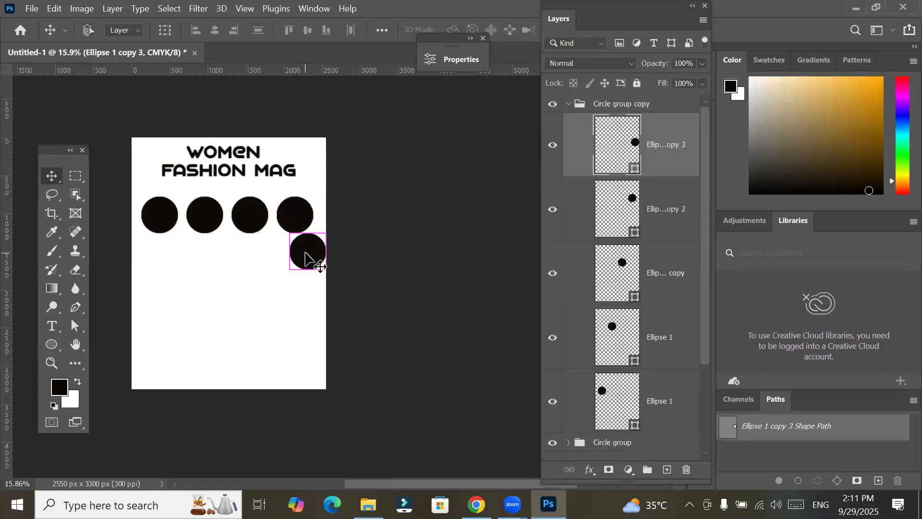
pyautogui.hotkey('ctrl', 'z')
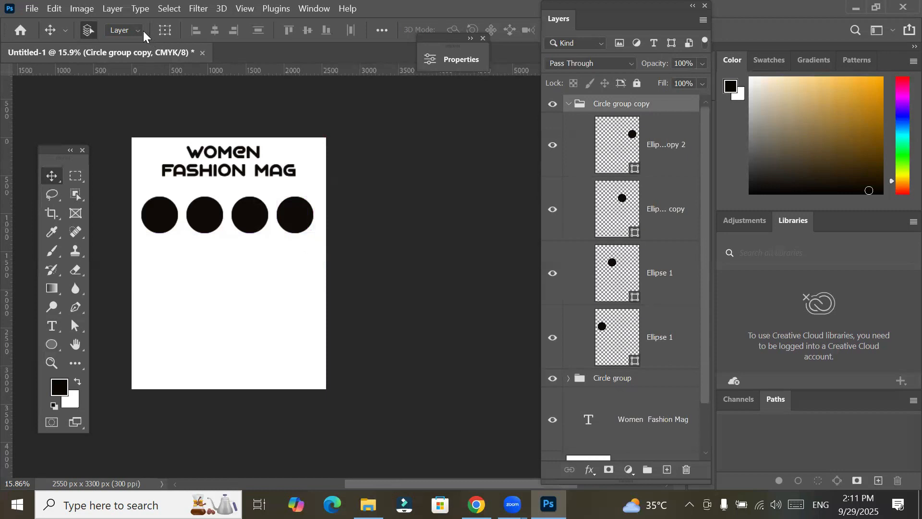
pyautogui.click(568, 104)
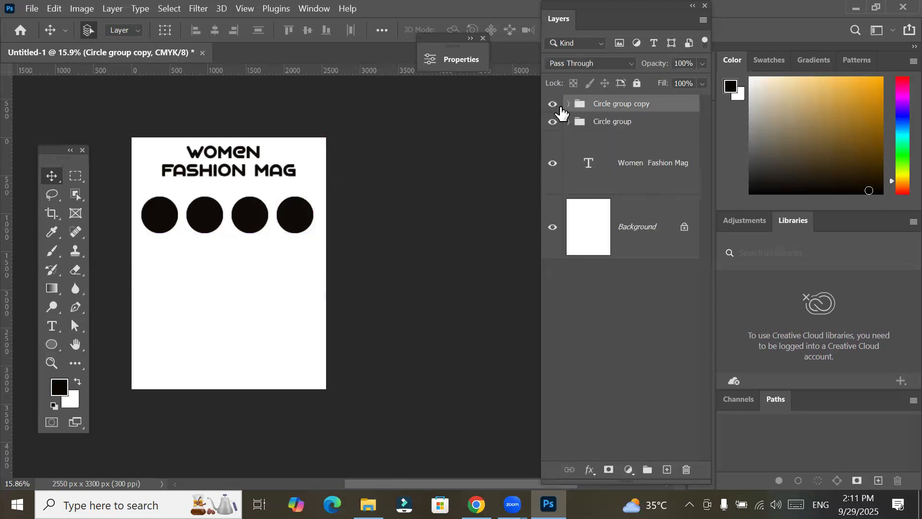
# With auto-select set to Group, move the duplicated row about 637 px down and duplicate it further to build four rows of circles
pyautogui.click(139, 31)
pyautogui.moveTo(204, 218); pyautogui.dragTo(206, 263)
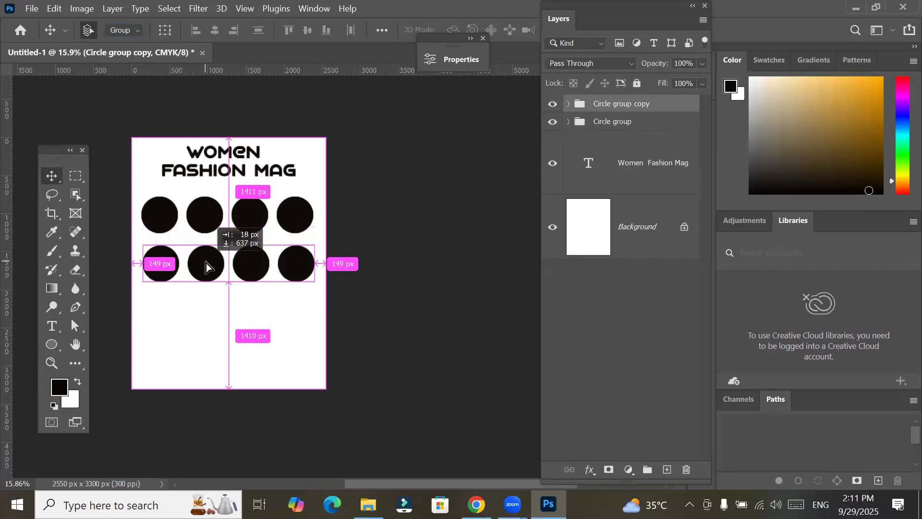
pyautogui.hotkey('ctrl', 'j')
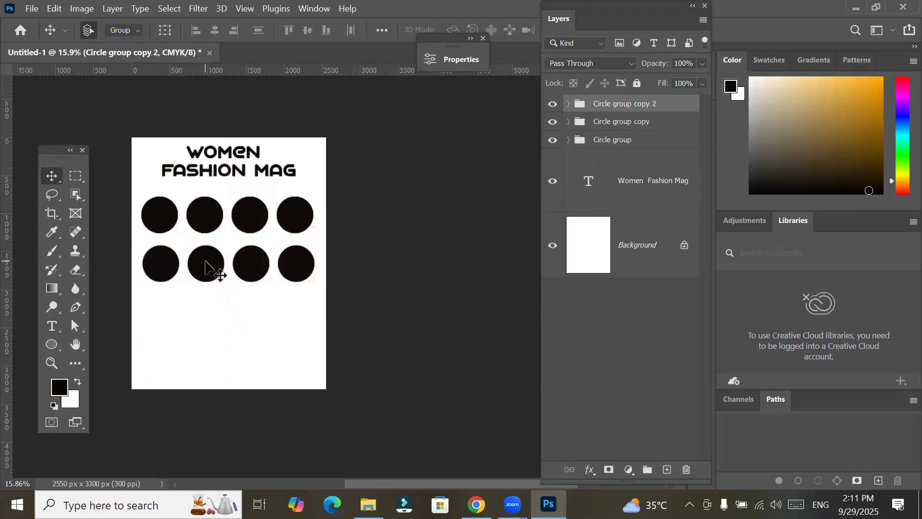
pyautogui.moveTo(206, 261); pyautogui.dragTo(210, 362)
pyautogui.hotkey('ctrl', 'j')
pyautogui.hotkey('ctrl', 'j')
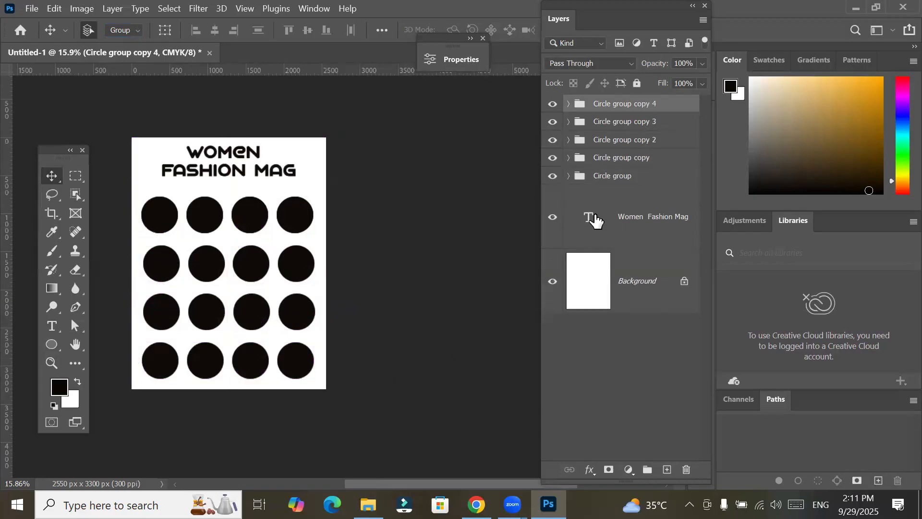
# Toggle the three lowest circle groups' visibility to check which row each holds, leaving only Circle group copy 2 hidden
pyautogui.click(553, 176)
pyautogui.click(553, 157)
pyautogui.click(552, 140)
pyautogui.click(553, 175)
pyautogui.click(552, 158)
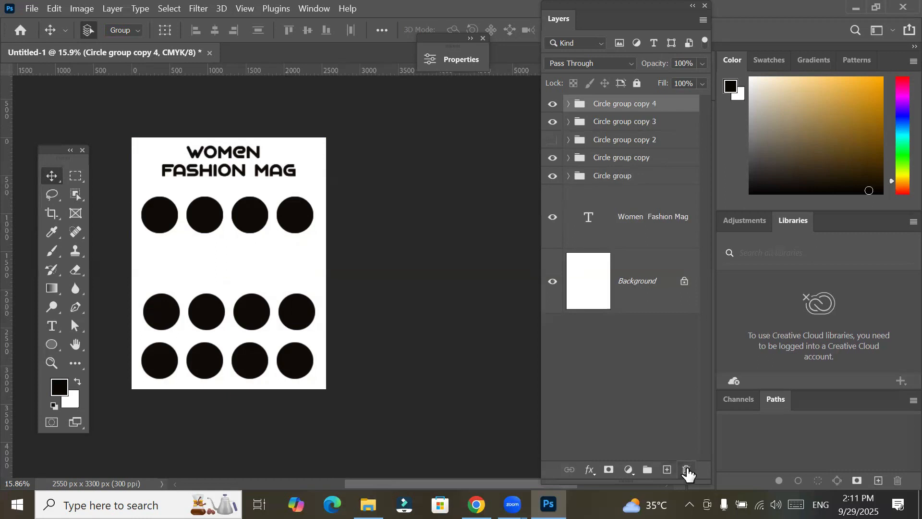
# Try deleting only the Circle group copy folder while keeping its ellipses, and undo the deletion
pyautogui.click(630, 162)
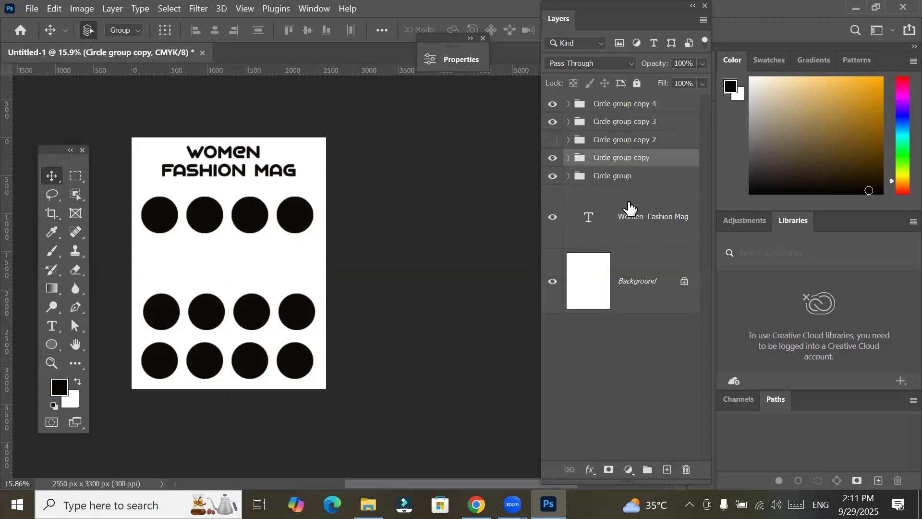
pyautogui.click(687, 468)
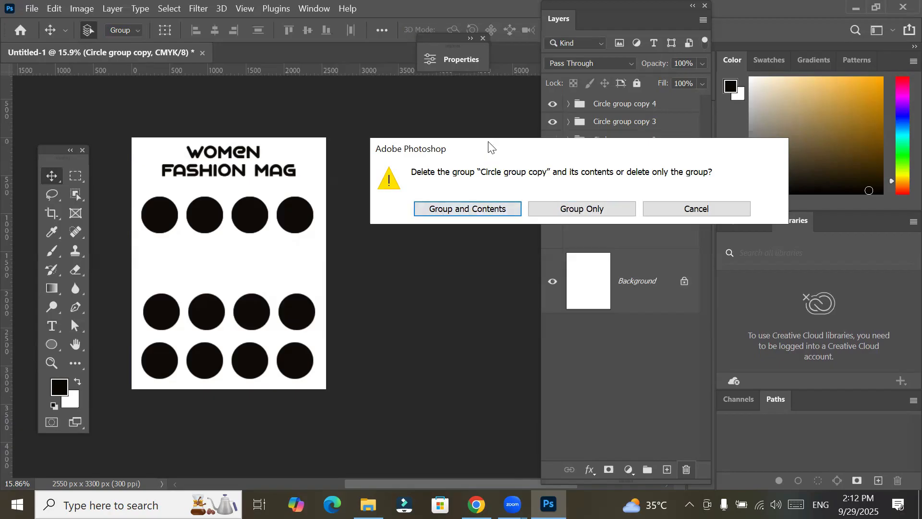
pyautogui.moveTo(488, 143); pyautogui.dragTo(466, 222)
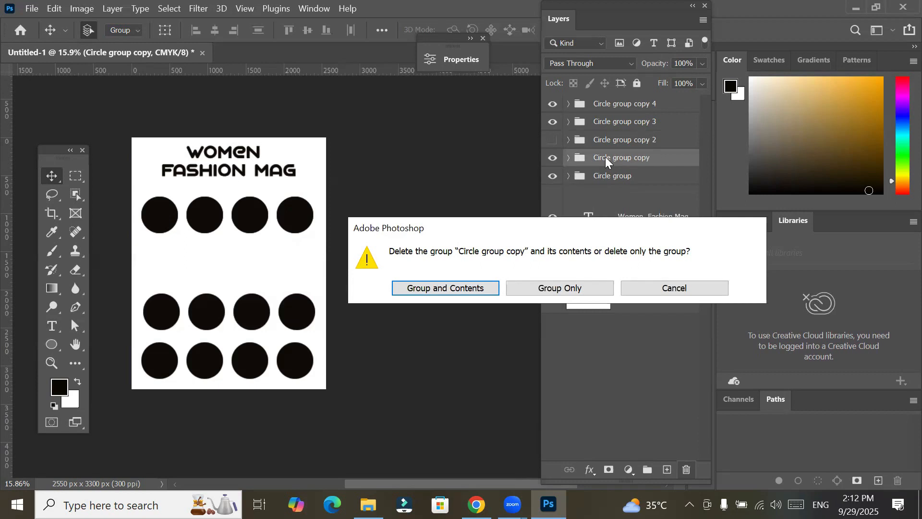
pyautogui.click(563, 288)
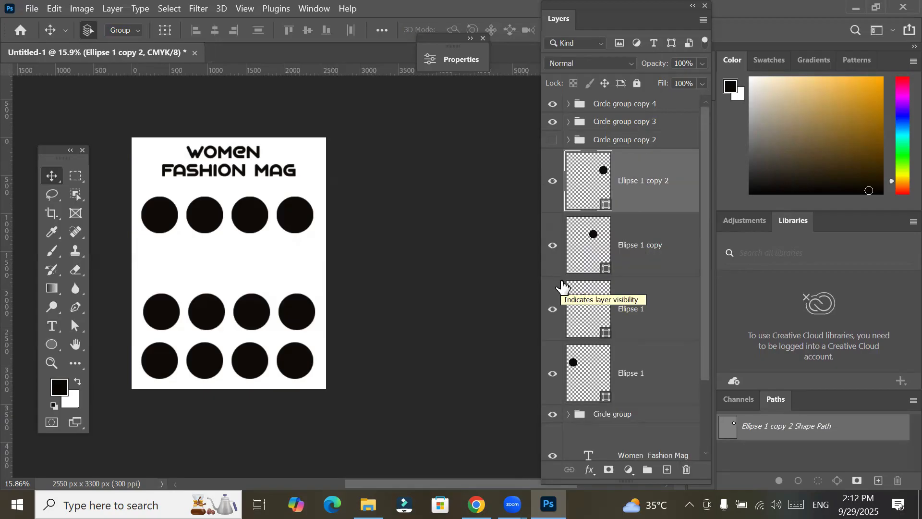
pyautogui.hotkey('ctrl', 'z')
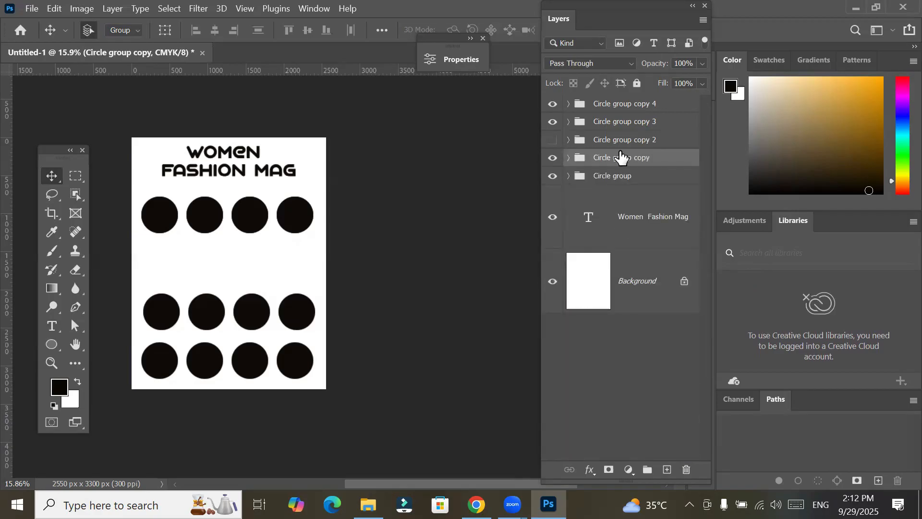
# Delete Circle group copy together with its contents and make Circle group copy 2 visible again
pyautogui.click(686, 469)
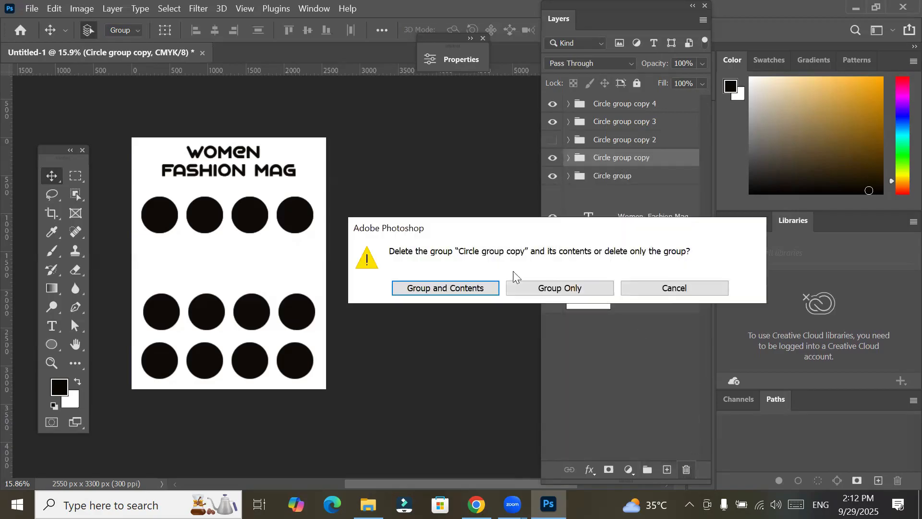
pyautogui.click(452, 289)
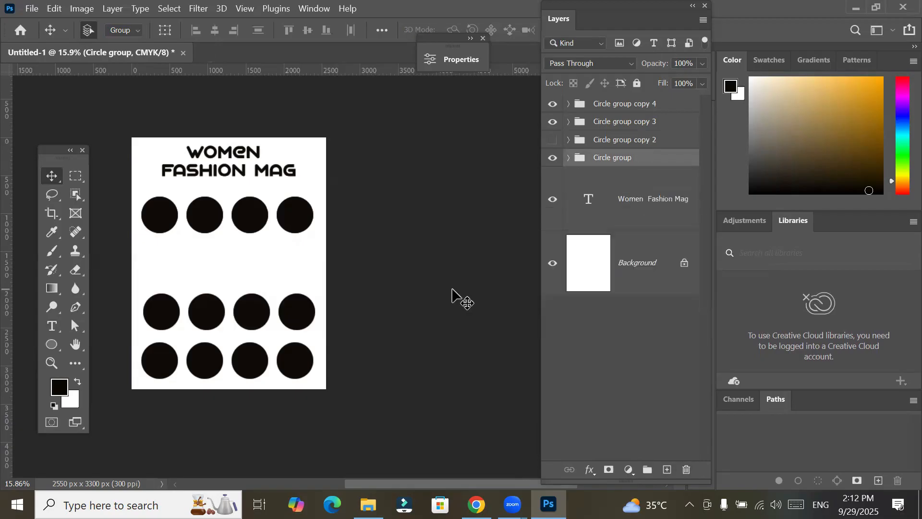
pyautogui.click(553, 141)
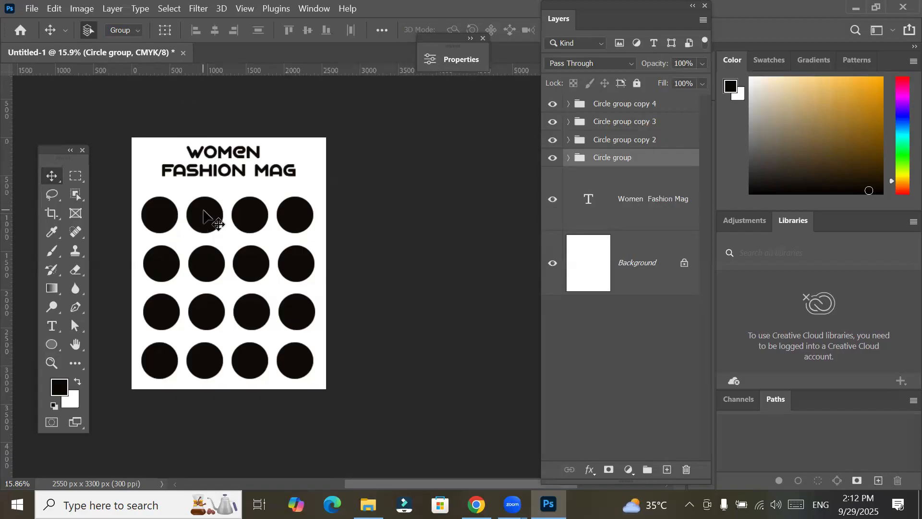
# Check which group each row of circles belongs to by picking circles on the canvas with group auto-select
pyautogui.click(214, 294)
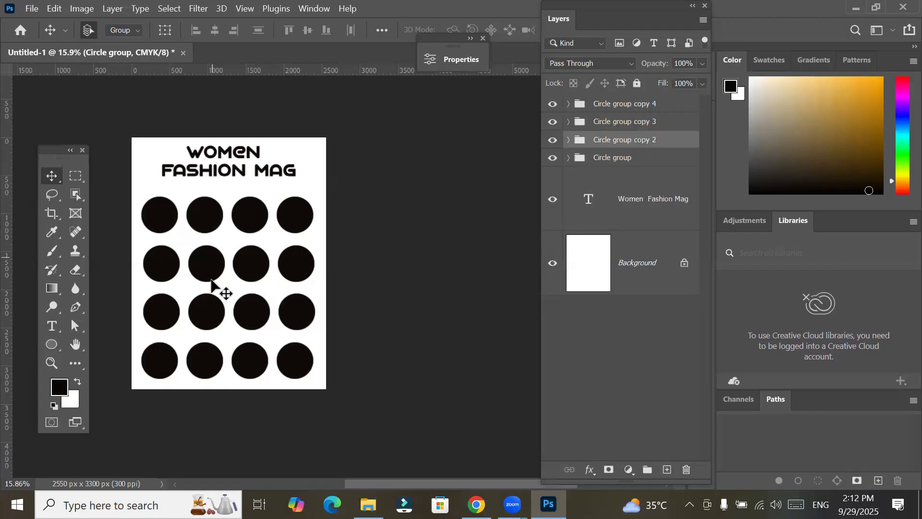
pyautogui.click(211, 316)
pyautogui.click(202, 356)
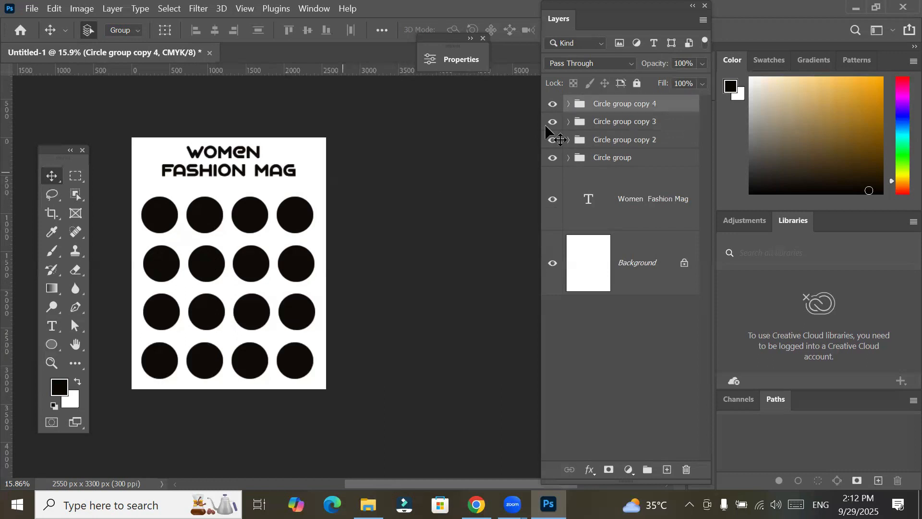
pyautogui.click(250, 260)
pyautogui.click(247, 302)
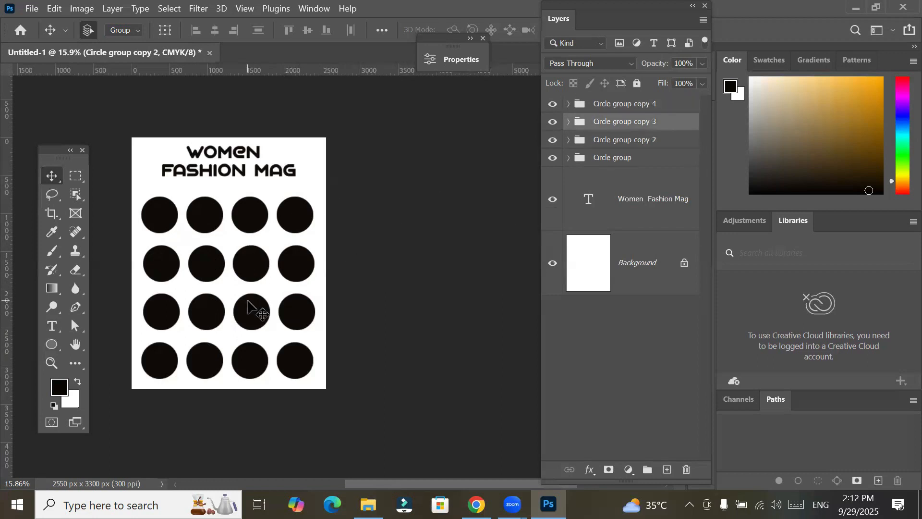
pyautogui.click(248, 355)
pyautogui.click(248, 222)
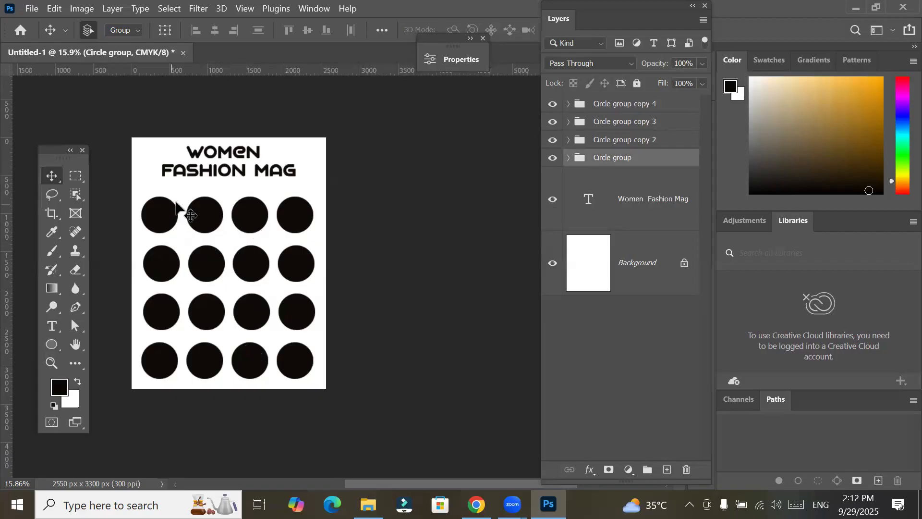
# Set auto-select to Layer and select the four circles on the diagonal from the first row's first circle to the last row's last
pyautogui.click(121, 30)
pyautogui.click(123, 53)
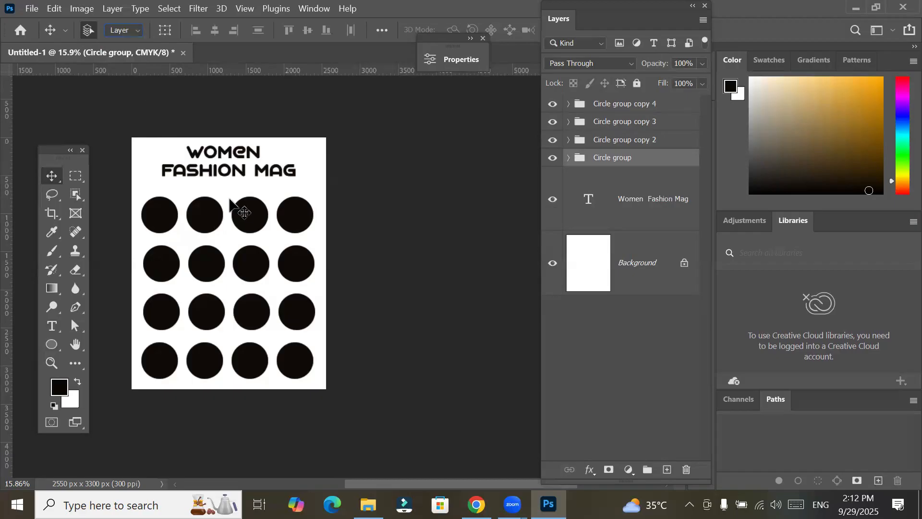
pyautogui.click(244, 217)
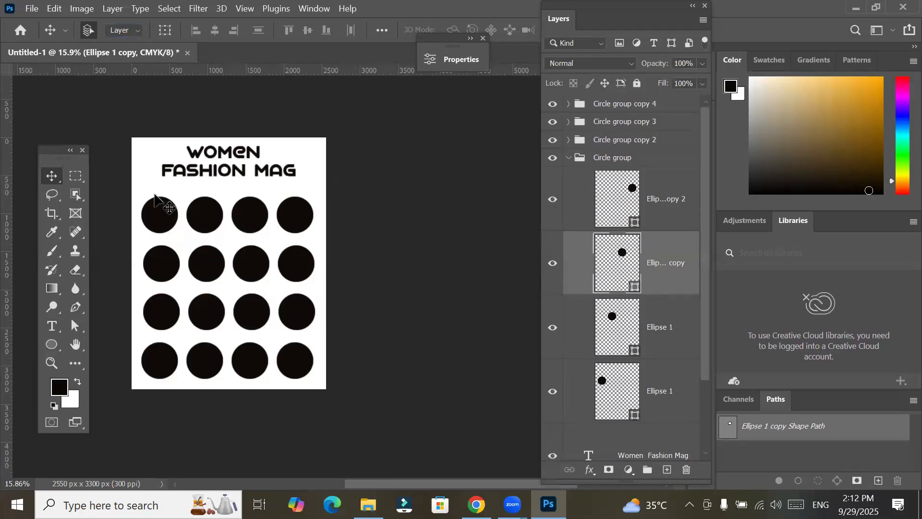
pyautogui.click(168, 217)
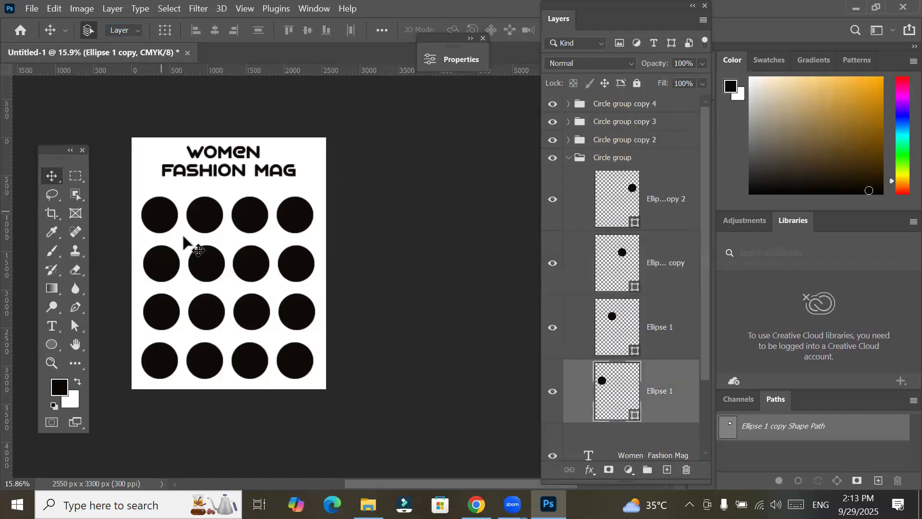
pyautogui.keyDown('shift'); pyautogui.click(210, 260); pyautogui.keyUp('shift')
pyautogui.keyDown('shift'); pyautogui.click(258, 311); pyautogui.keyUp('shift')
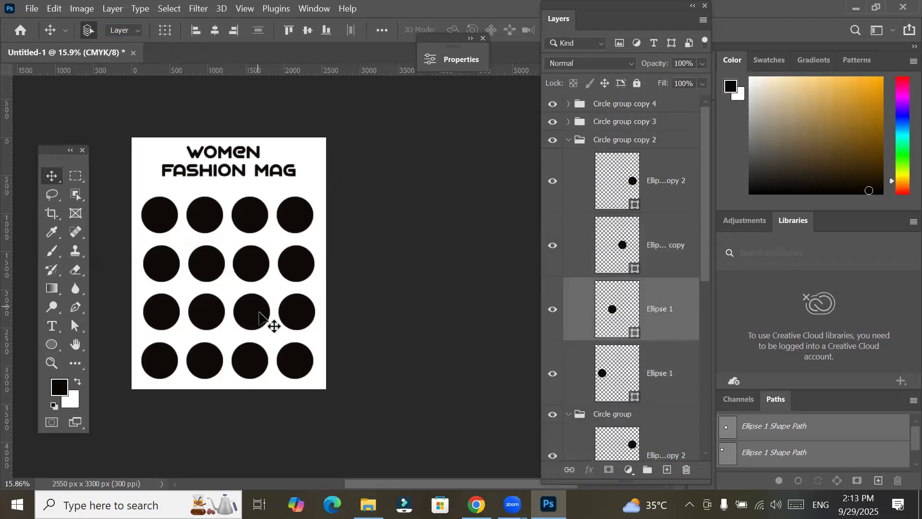
pyautogui.keyDown('shift'); pyautogui.click(296, 365); pyautogui.keyUp('shift')
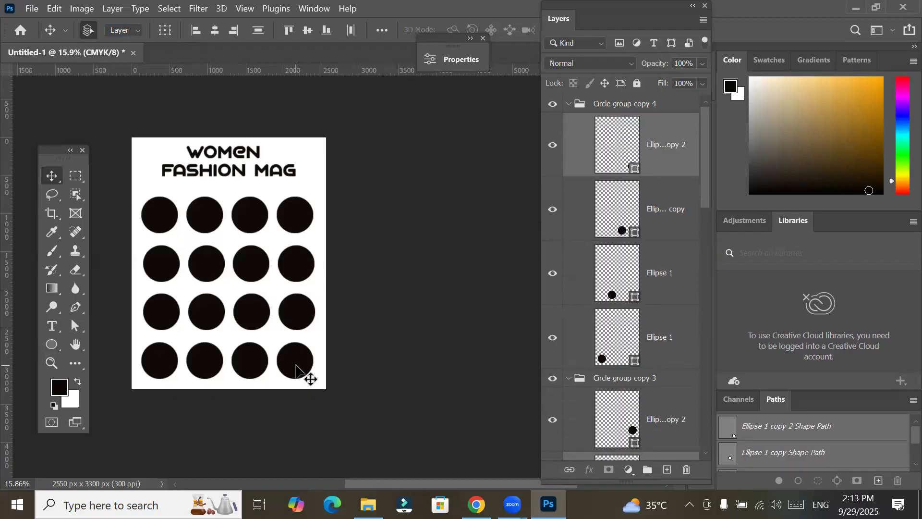
# Change the fill of the four selected diagonal circles to the pinkish-red recently used color
pyautogui.click(51, 343)
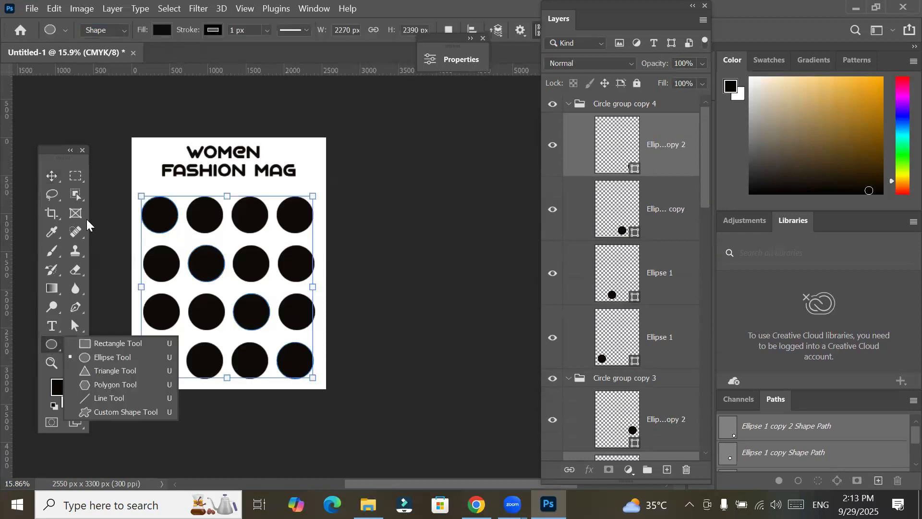
pyautogui.click(162, 30)
pyautogui.click(84, 104)
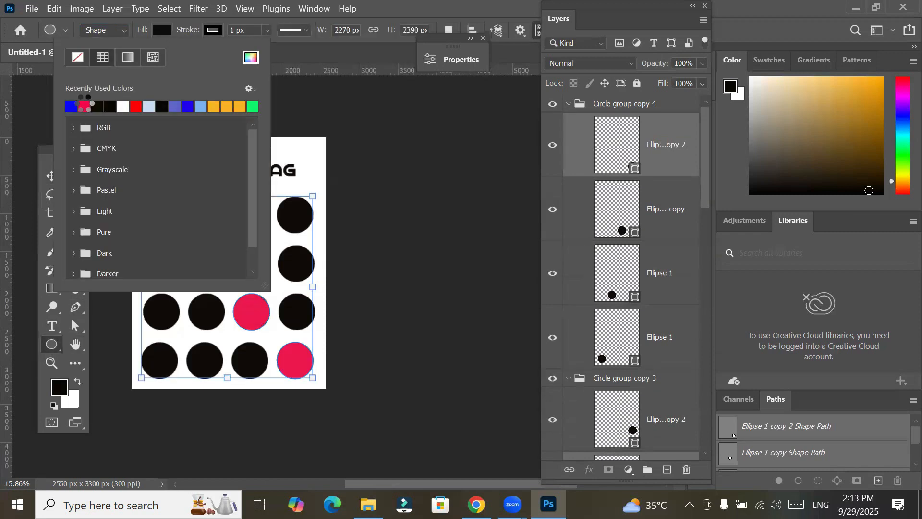
pyautogui.click(50, 349)
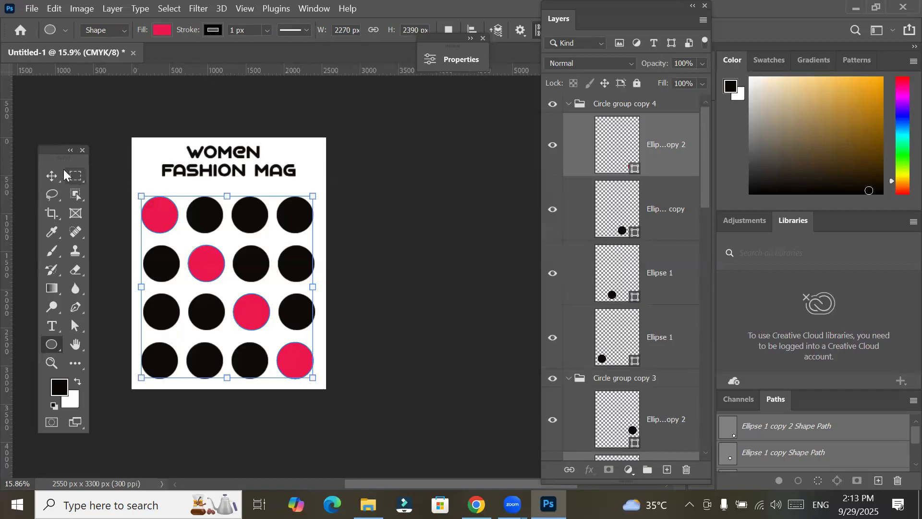
# With the Move tool, pick single black circles in the first and third rows to examine which layer each belongs to
pyautogui.click(48, 174)
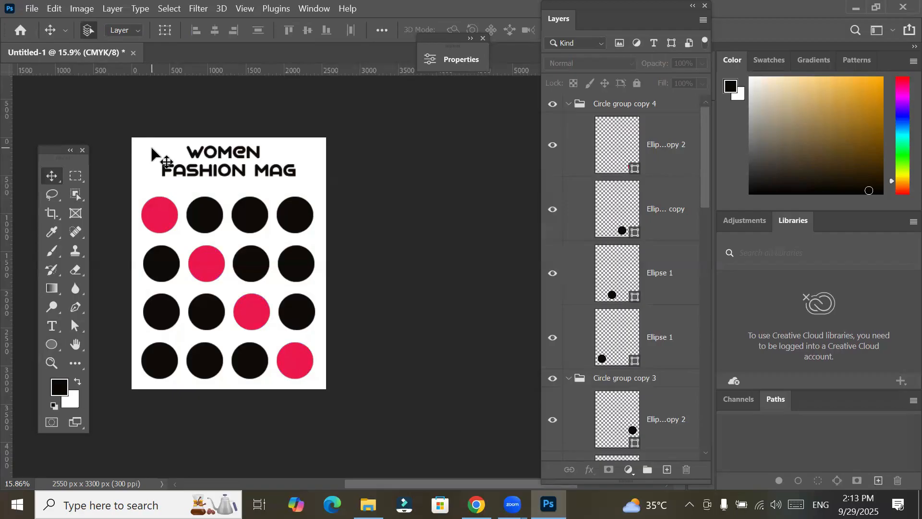
pyautogui.click(198, 213)
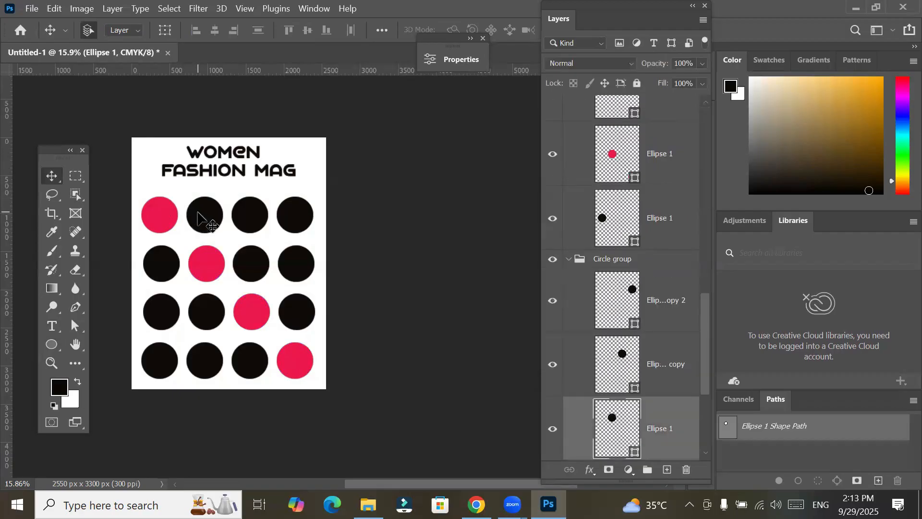
pyautogui.click(259, 219)
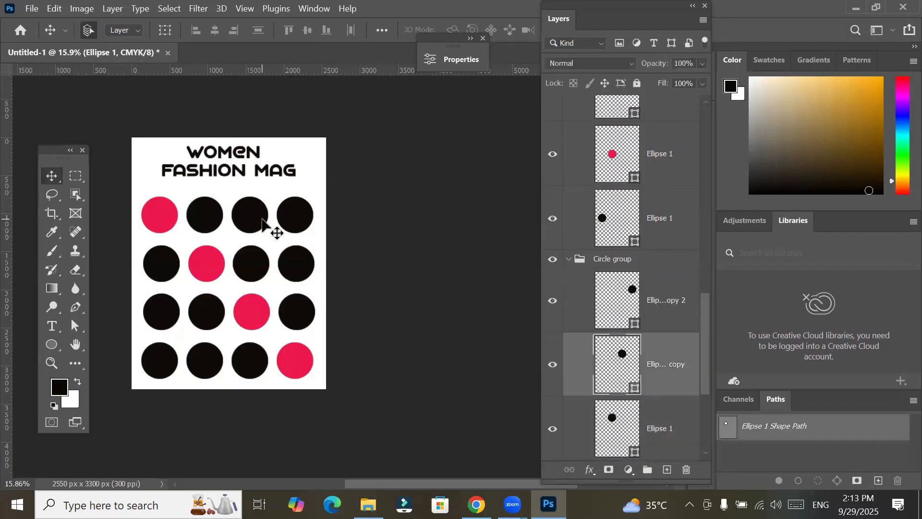
pyautogui.click(299, 215)
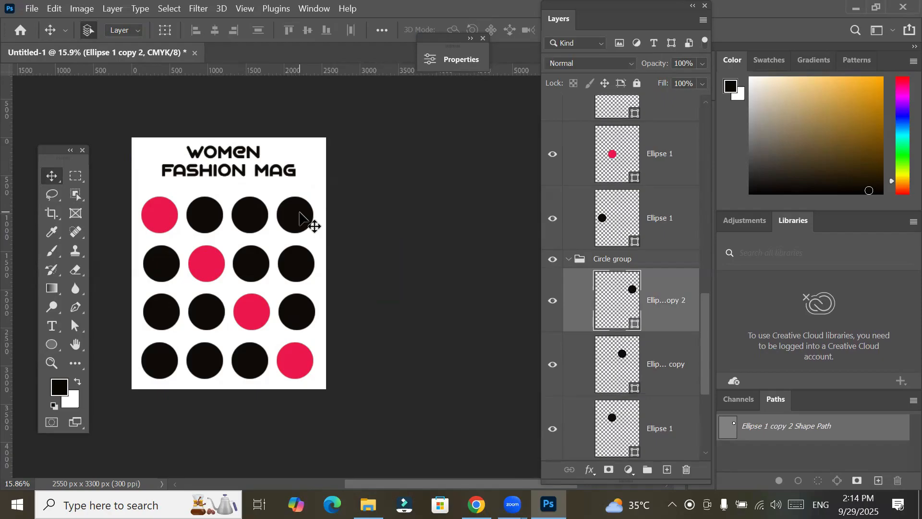
pyautogui.moveTo(299, 212); pyautogui.dragTo(297, 305)
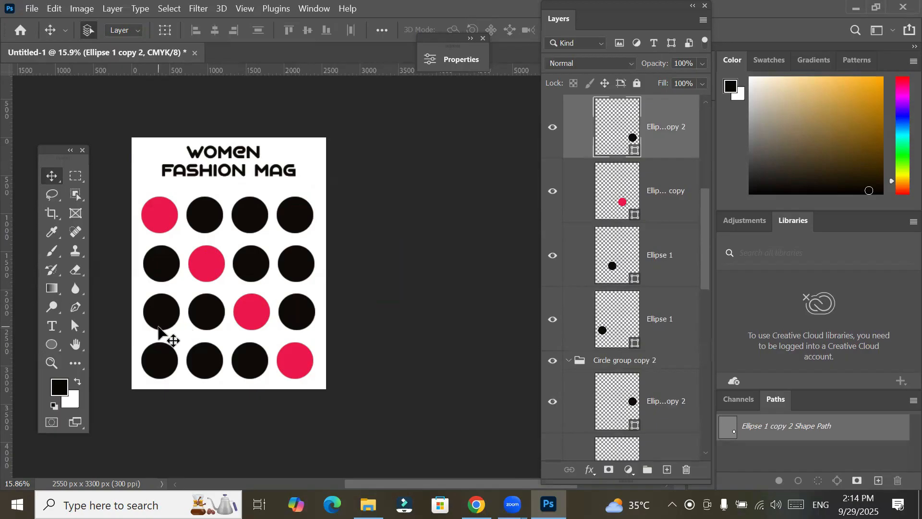
pyautogui.click(169, 313)
pyautogui.click(218, 316)
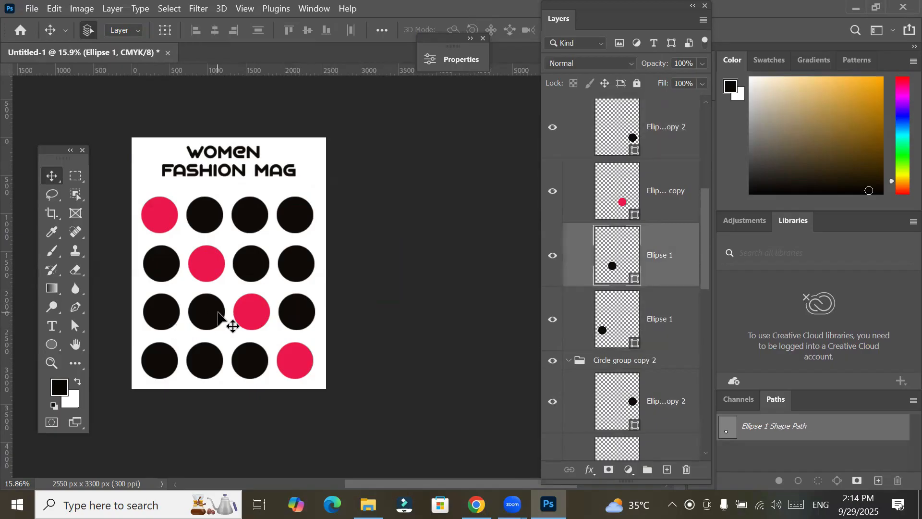
pyautogui.click(164, 313)
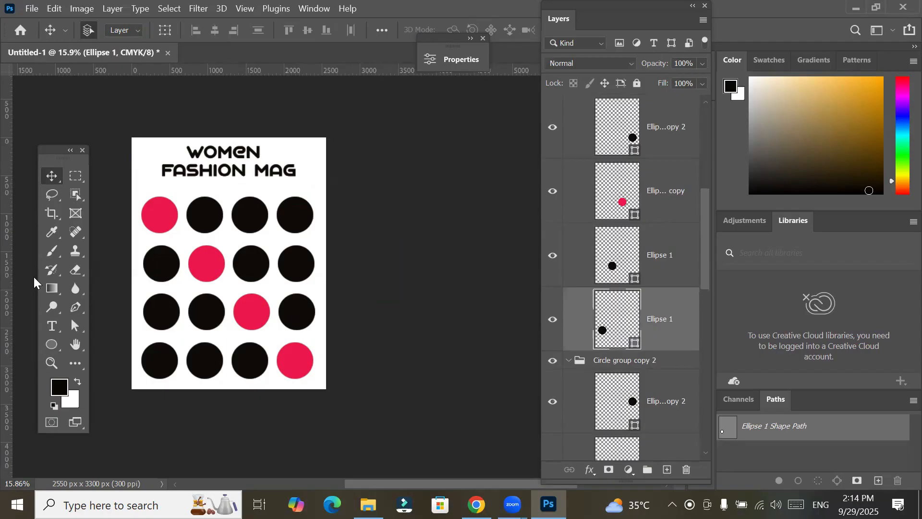
# Place badshahi mosque.jpg as an embedded image directly above the layer of the first row's last circle
pyautogui.click(297, 216)
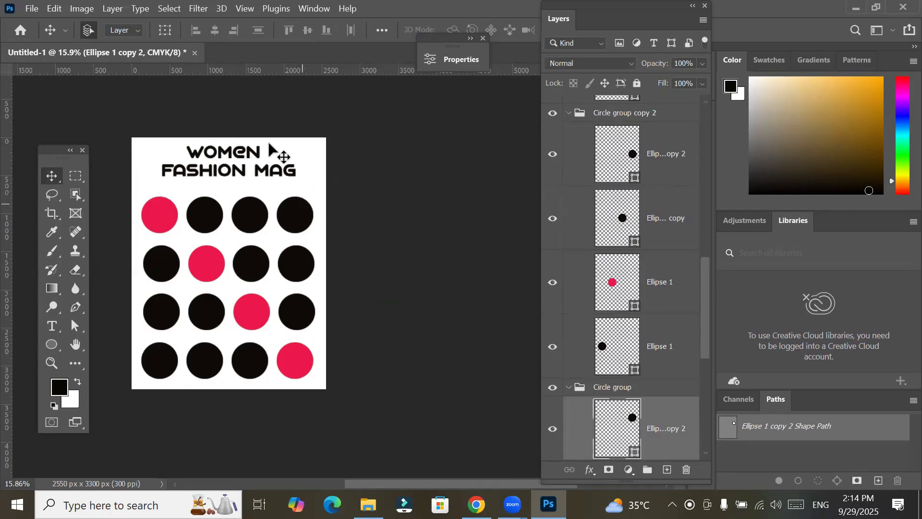
pyautogui.click(32, 8)
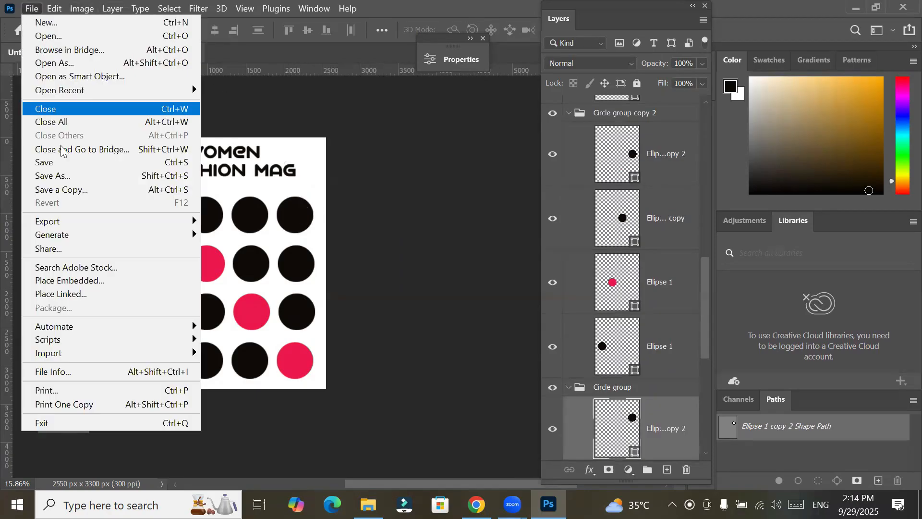
pyautogui.click(91, 280)
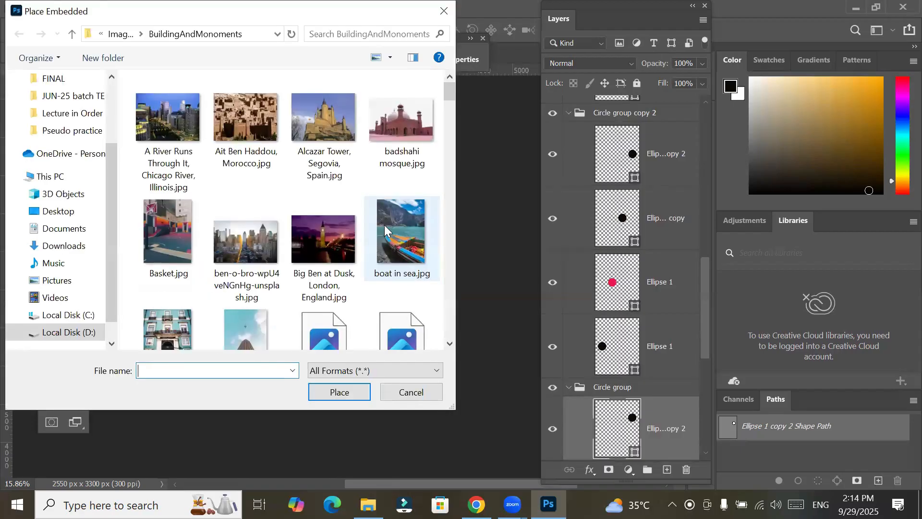
pyautogui.click(401, 139)
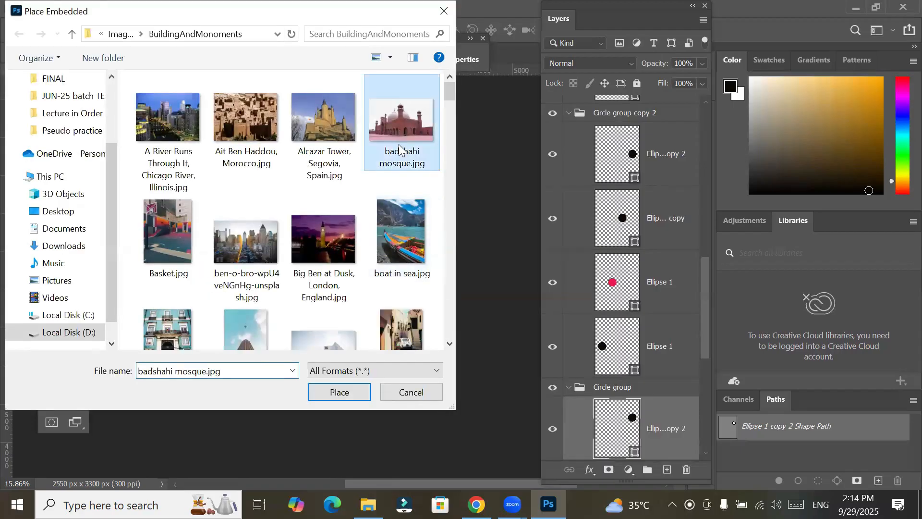
pyautogui.click(347, 392)
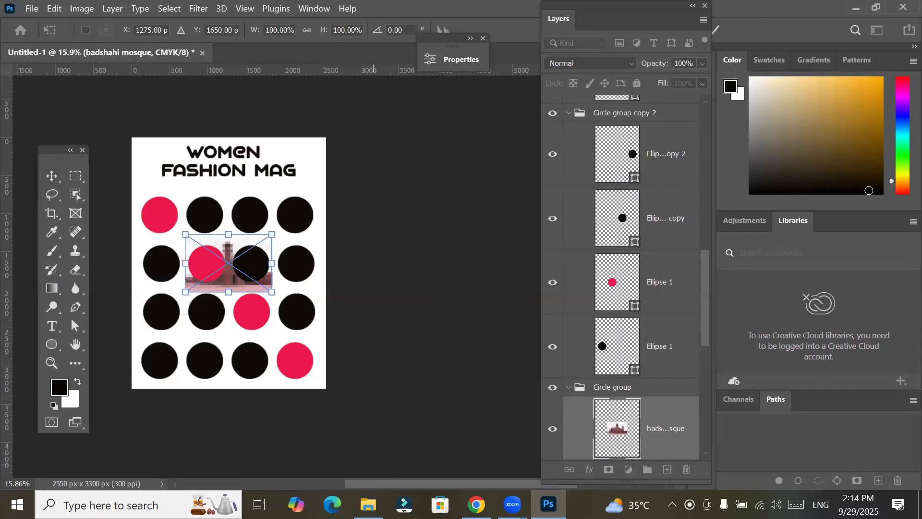
# Try clipping the mosque image to the Ellipse 1 copy 2 layer beneath it, and release the clipping mask
pyautogui.moveTo(707, 329); pyautogui.dragTo(704, 386)
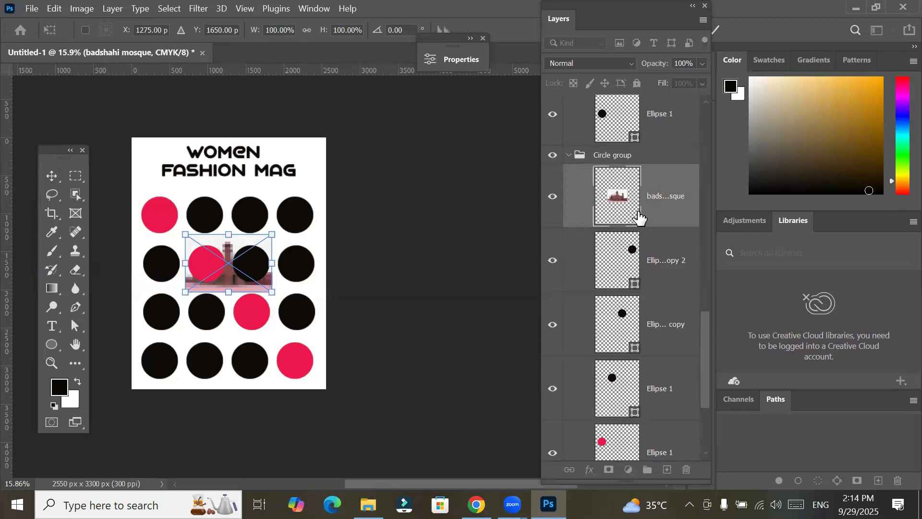
pyautogui.moveTo(672, 235); pyautogui.dragTo(672, 225)
pyautogui.keyDown('alt'); pyautogui.click(672, 224); pyautogui.keyUp('alt')
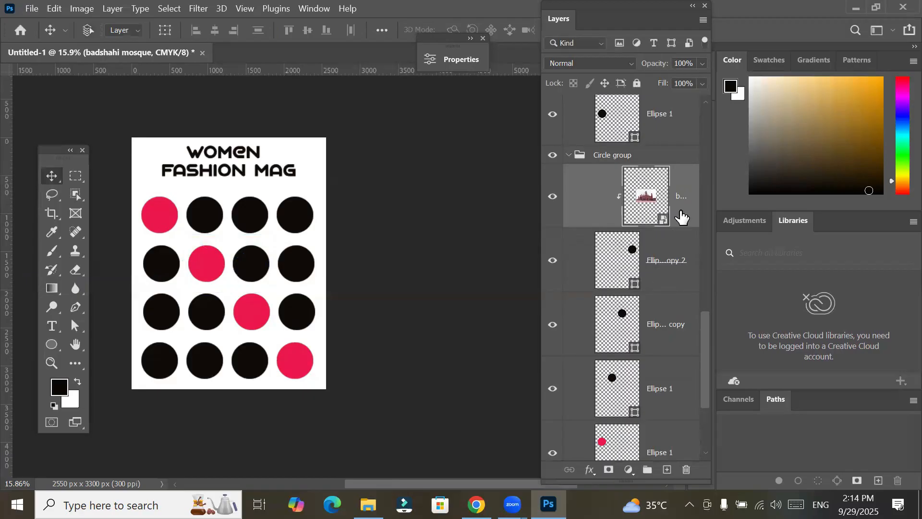
pyautogui.hotkey('ctrl', 'alt', 'g')
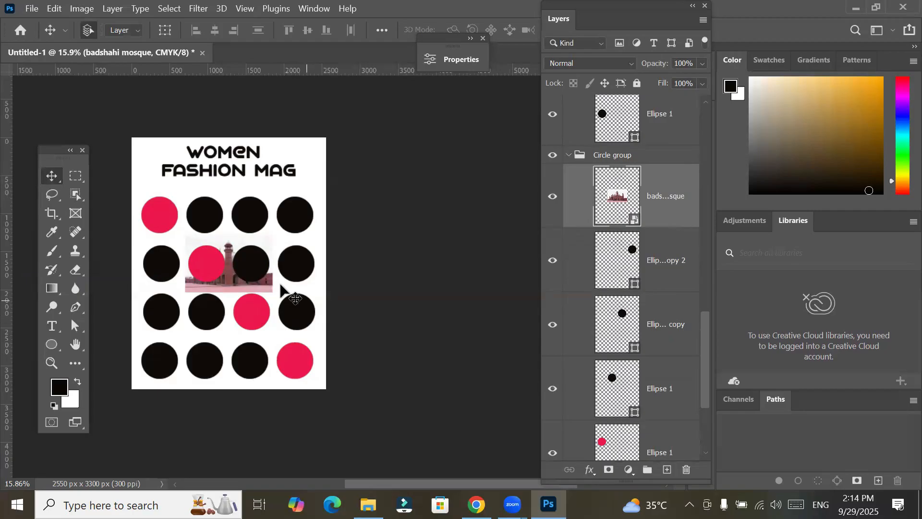
# Move the mosque image over the first row's last circle and clip it to the Ellipse 1 copy 2 layer beneath it
pyautogui.moveTo(229, 284); pyautogui.dragTo(263, 242)
pyautogui.moveTo(287, 235); pyautogui.dragTo(288, 235)
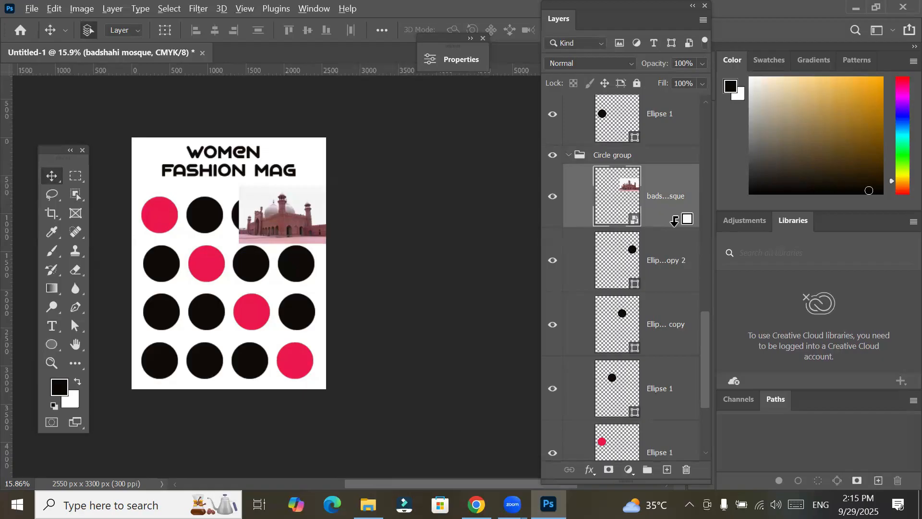
pyautogui.keyDown('alt'); pyautogui.click(674, 220); pyautogui.keyUp('alt')
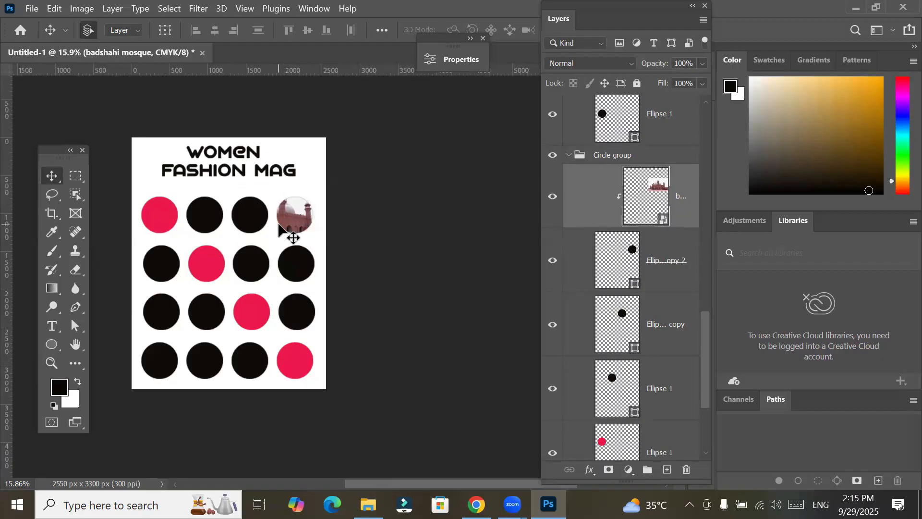
# Scale the clipped mosque image down to about 53% width and 50% height, and center it on its circle
pyautogui.scroll(1, 288, 262)
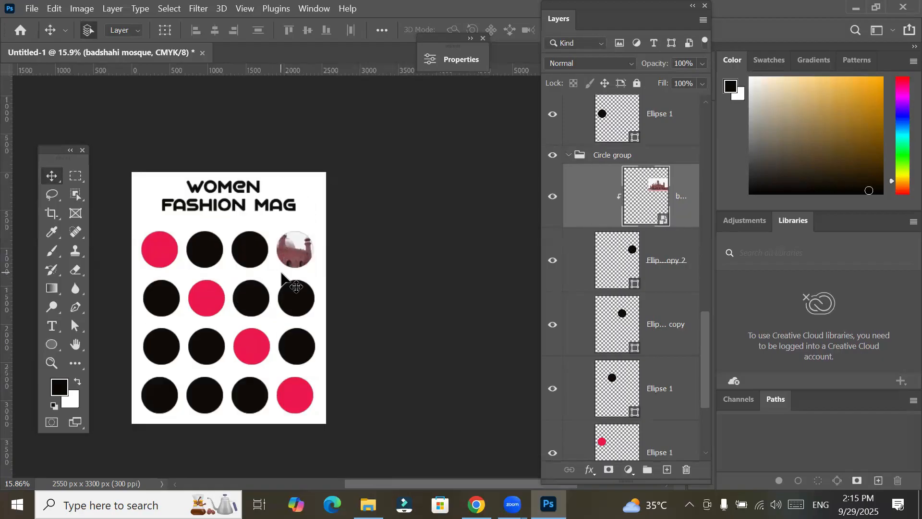
pyautogui.scroll(8, 290, 243)
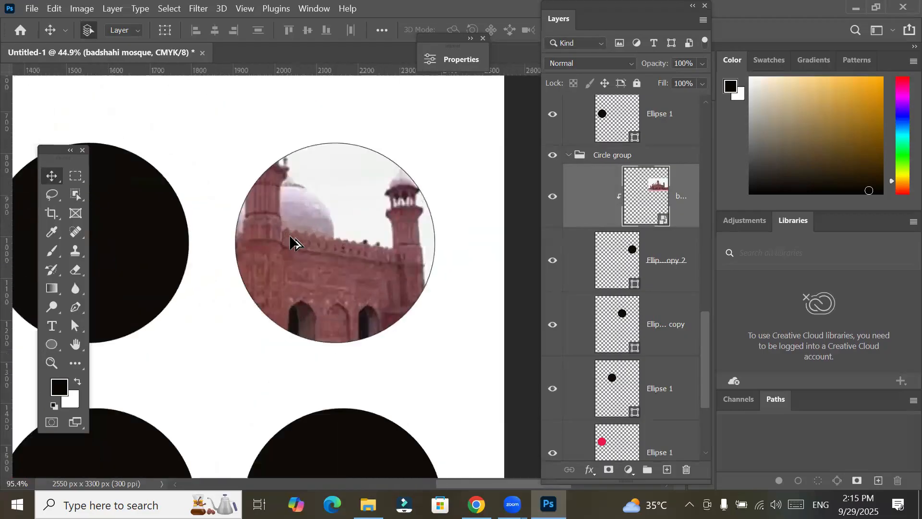
pyautogui.scroll(4, 290, 237)
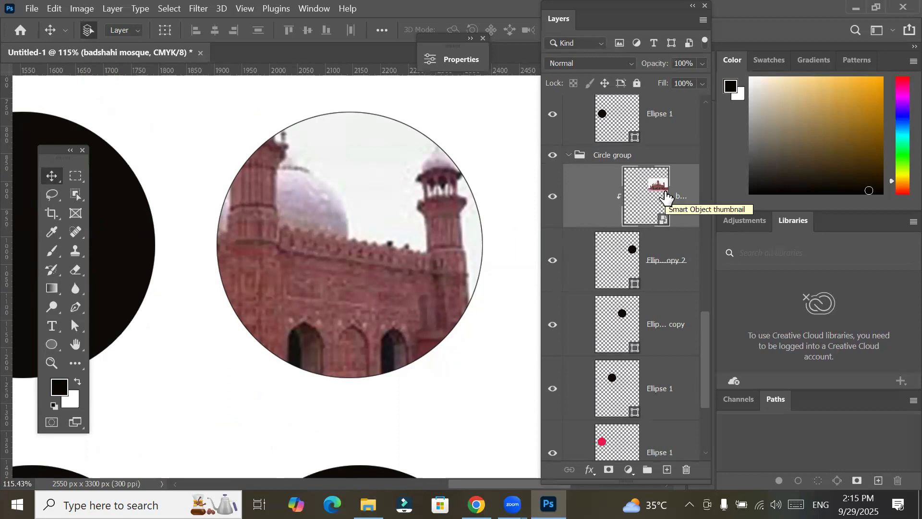
pyautogui.click(635, 268)
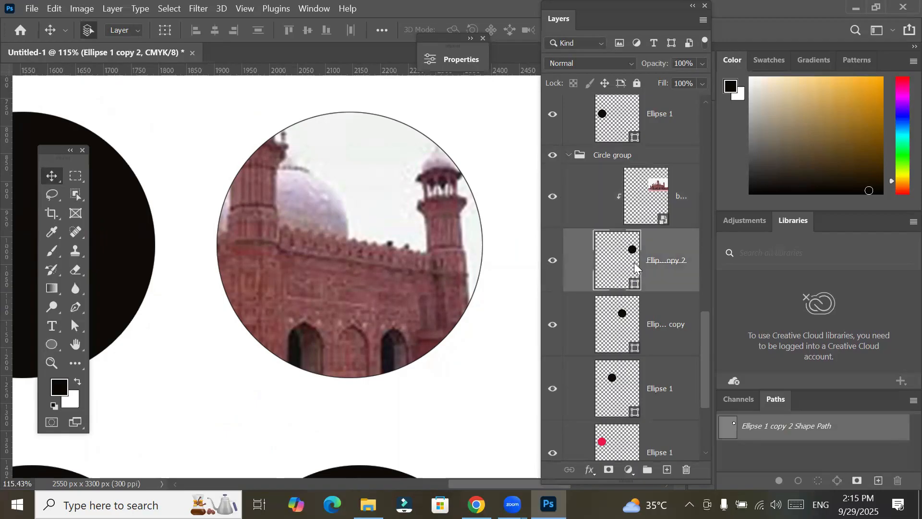
pyautogui.click(646, 221)
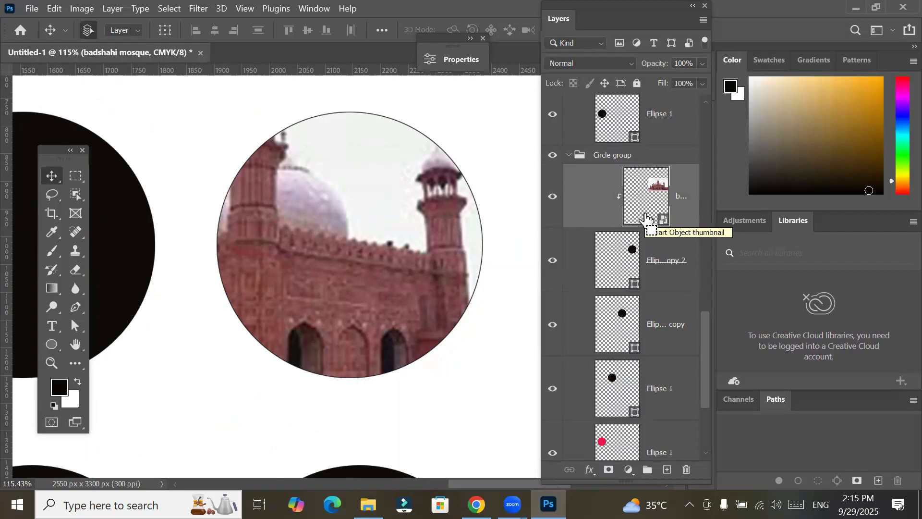
pyautogui.hotkey('ctrl', 't')
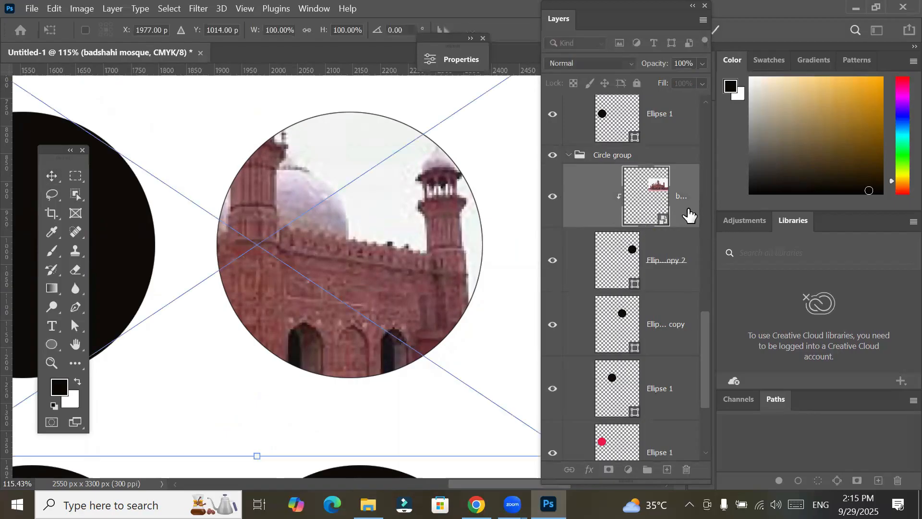
pyautogui.scroll(-2, 354, 270)
pyautogui.scroll(-4, 354, 270)
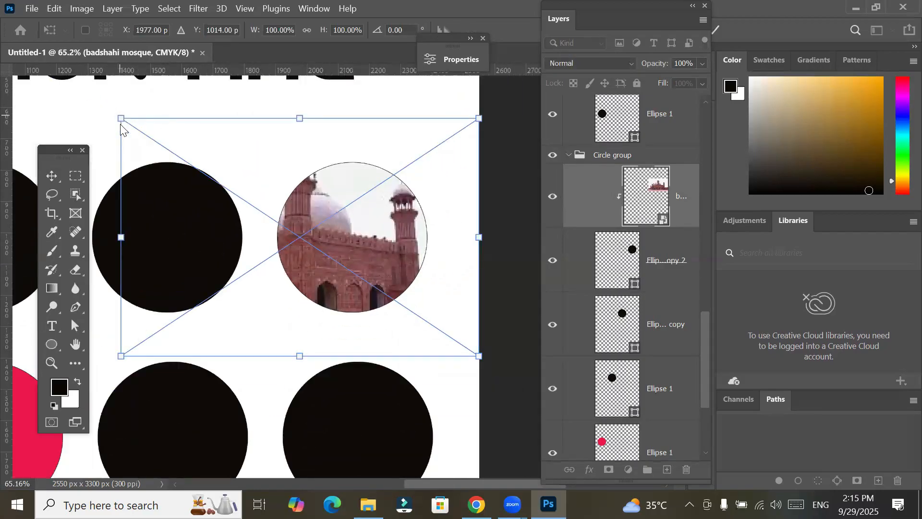
pyautogui.moveTo(121, 119); pyautogui.dragTo(184, 177)
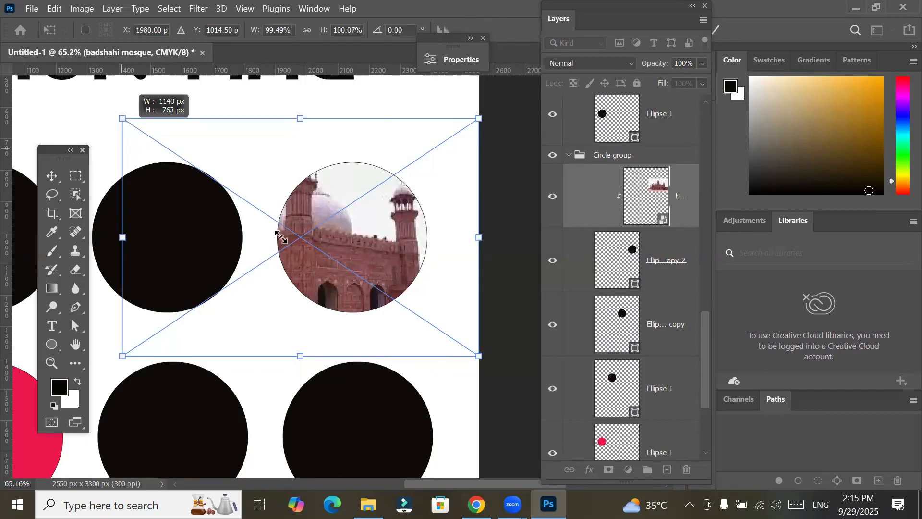
pyautogui.moveTo(288, 241); pyautogui.dragTo(290, 236)
pyautogui.moveTo(388, 269); pyautogui.dragTo(355, 201)
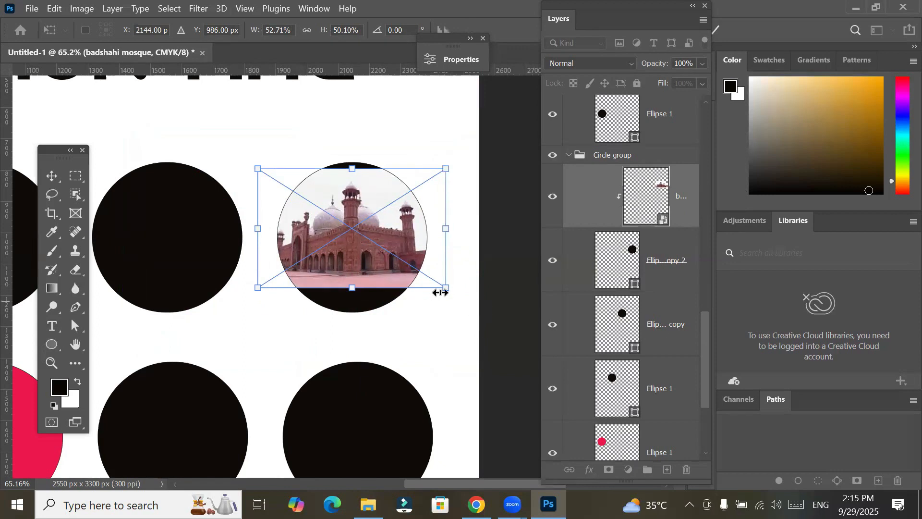
# Enlarge the mosque image to about 68% width and 91% height, shift it to cover the whole circle, and apply the transform
pyautogui.moveTo(446, 286); pyautogui.dragTo(449, 289)
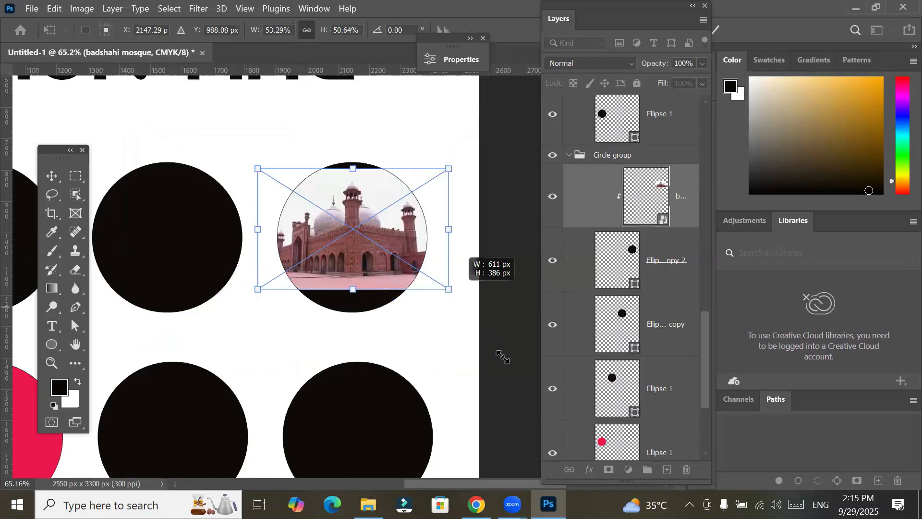
pyautogui.moveTo(502, 382); pyautogui.dragTo(501, 386)
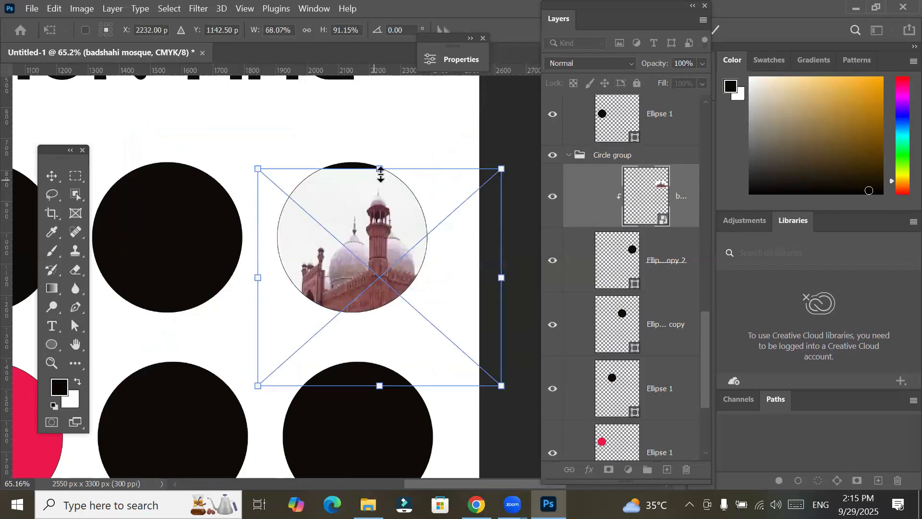
pyautogui.moveTo(353, 208); pyautogui.dragTo(343, 201)
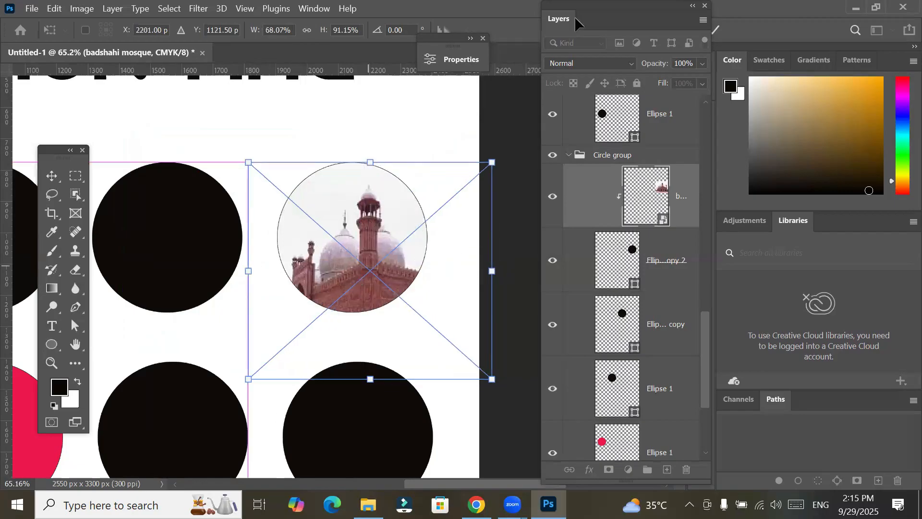
pyautogui.moveTo(592, 15); pyautogui.dragTo(603, 118)
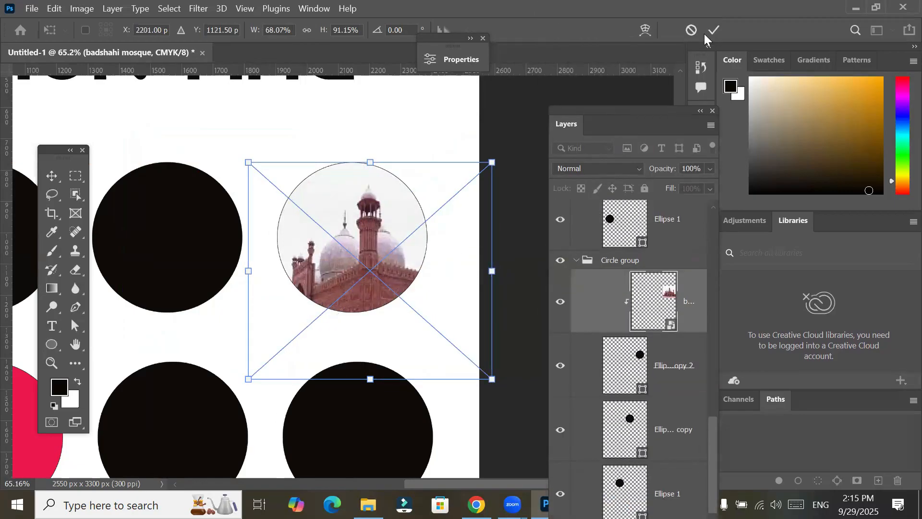
pyautogui.press('Return')
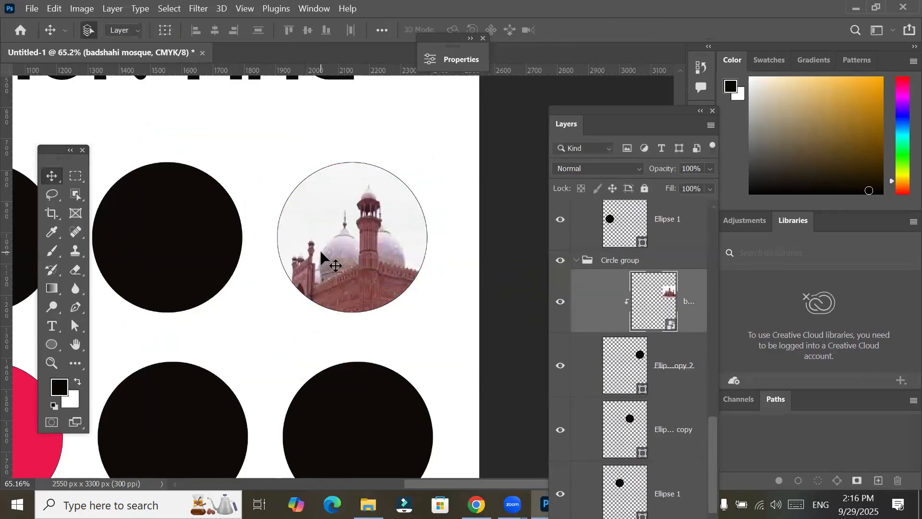
# Place Jahangir tomp.PNG as an embedded image directly above the layer of the fourth row's first circle
pyautogui.scroll(-2, 321, 252)
pyautogui.scroll(-4, 321, 252)
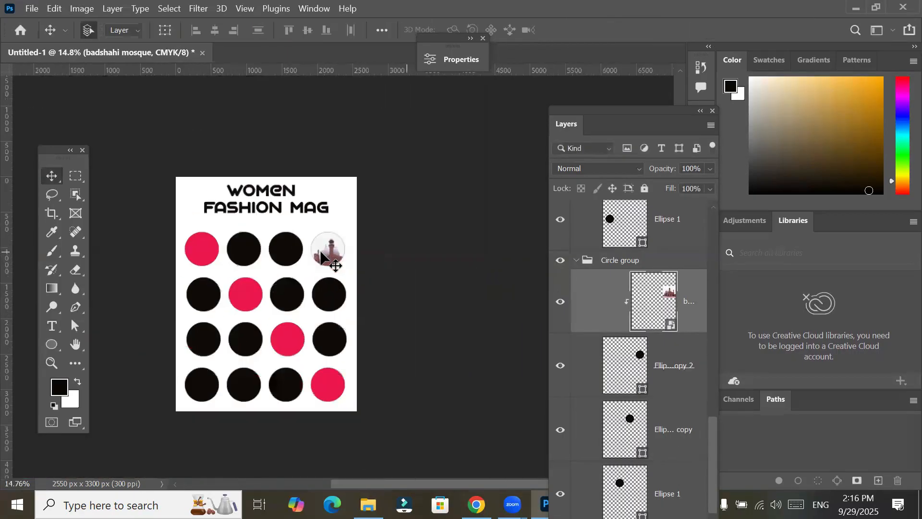
pyautogui.scroll(3, 216, 381)
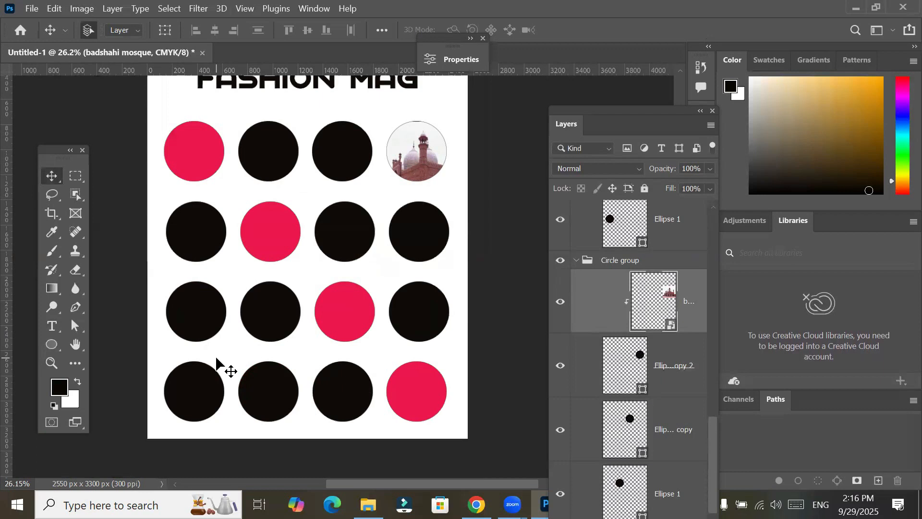
pyautogui.click(193, 398)
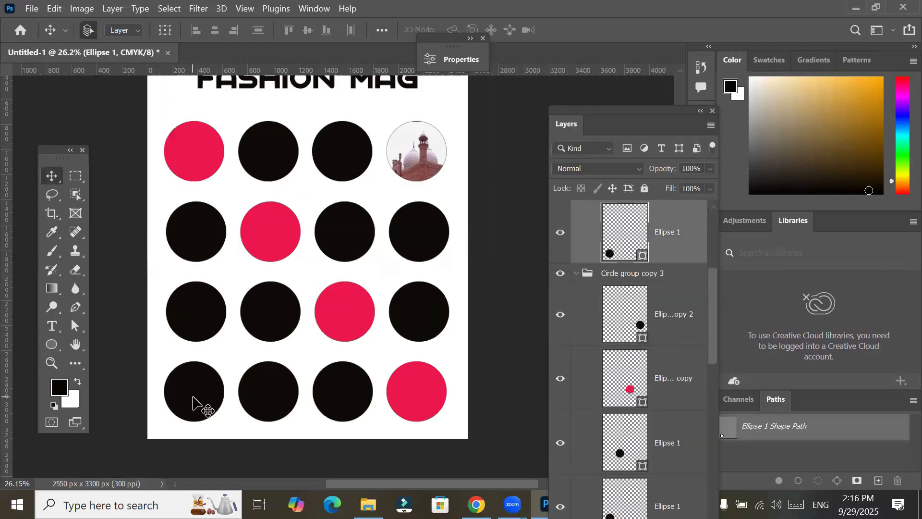
pyautogui.scroll(2, 713, 294)
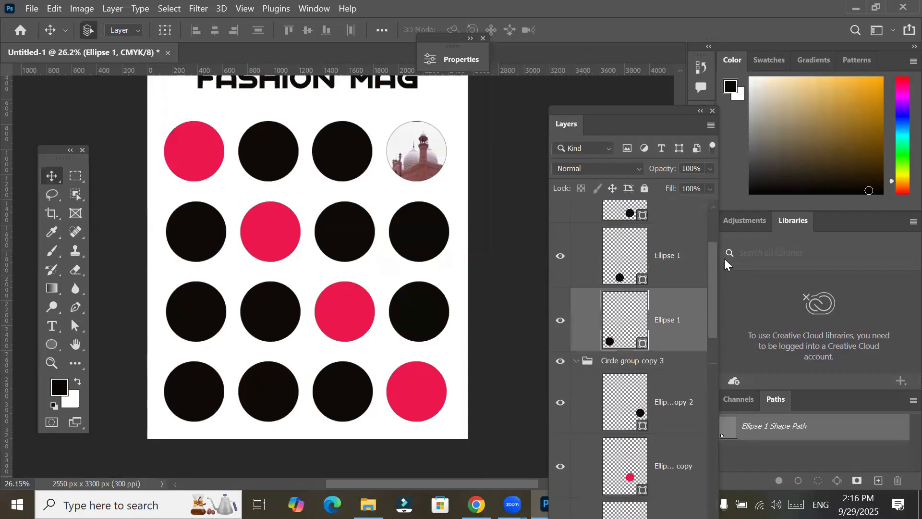
pyautogui.moveTo(724, 258); pyautogui.dragTo(724, 247)
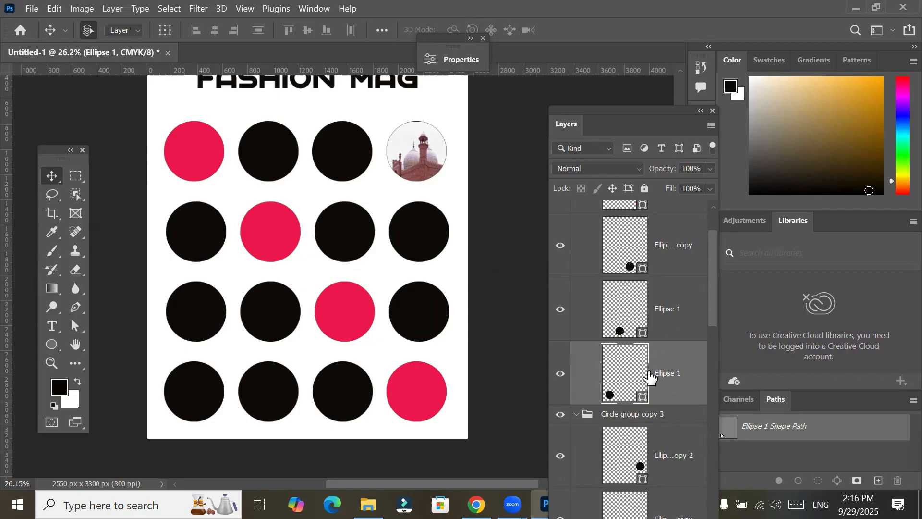
pyautogui.click(30, 11)
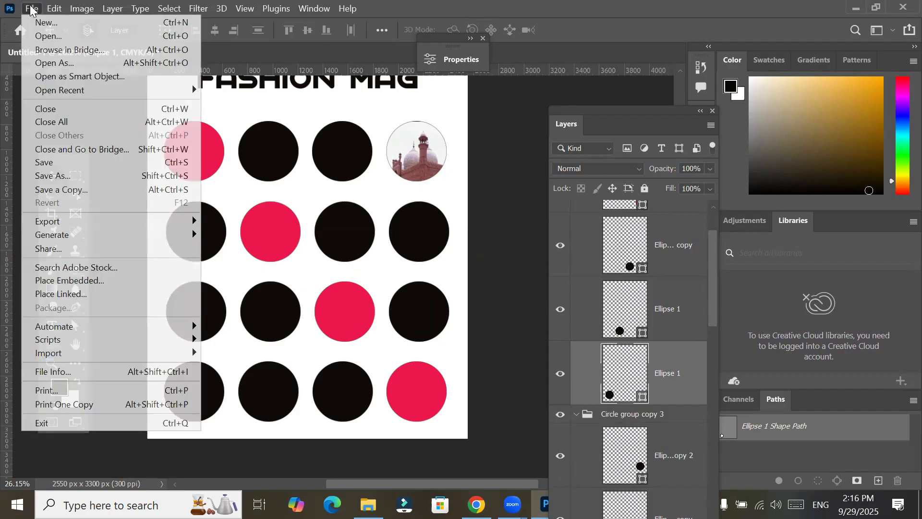
pyautogui.click(67, 281)
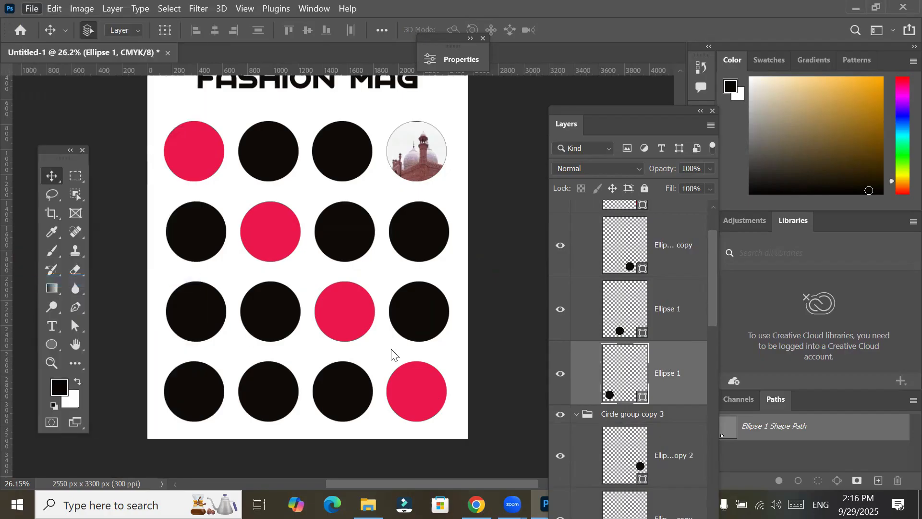
pyautogui.scroll(-3, 250, 324)
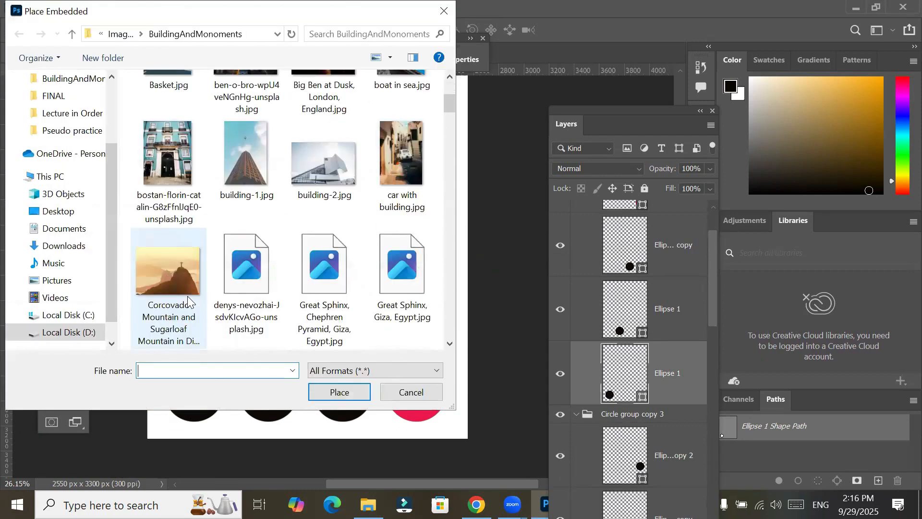
pyautogui.scroll(-5, 187, 295)
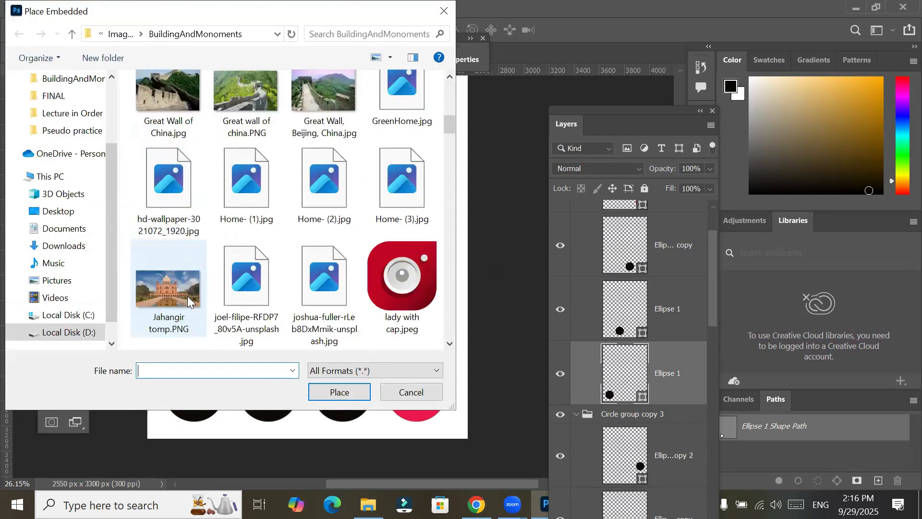
pyautogui.click(169, 289)
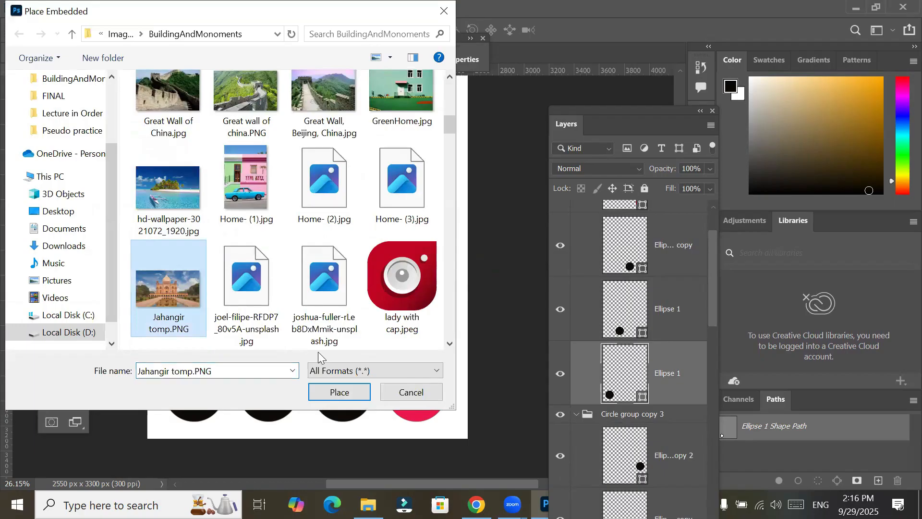
pyautogui.click(358, 389)
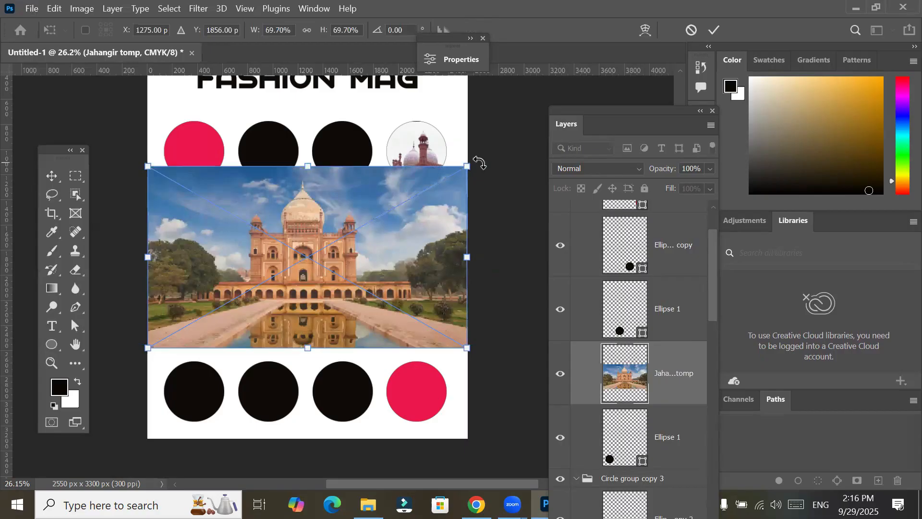
# Scale the Jahangir tomp image to about 27%, position it over the fourth row's first circle, and commit the placement
pyautogui.moveTo(466, 165); pyautogui.dragTo(368, 225)
pyautogui.moveTo(329, 260); pyautogui.dragTo(220, 386)
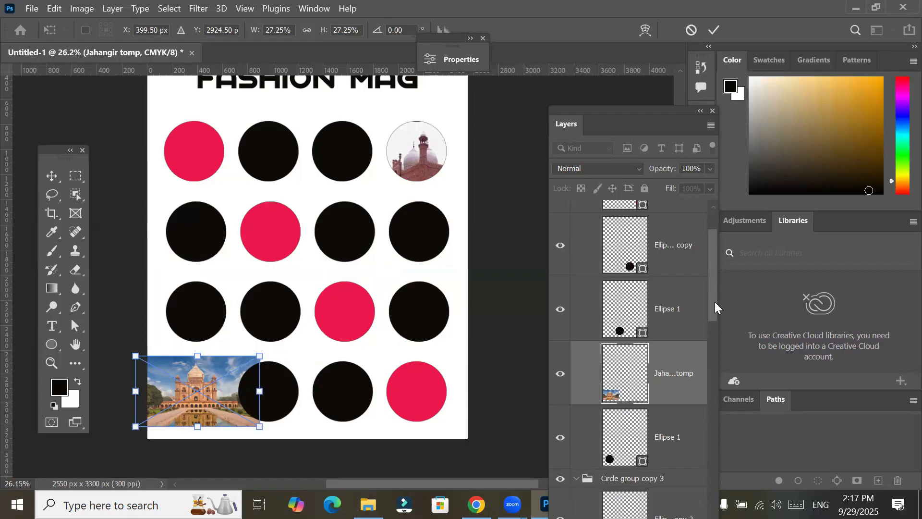
pyautogui.moveTo(714, 301); pyautogui.dragTo(711, 330)
pyautogui.press('Return')
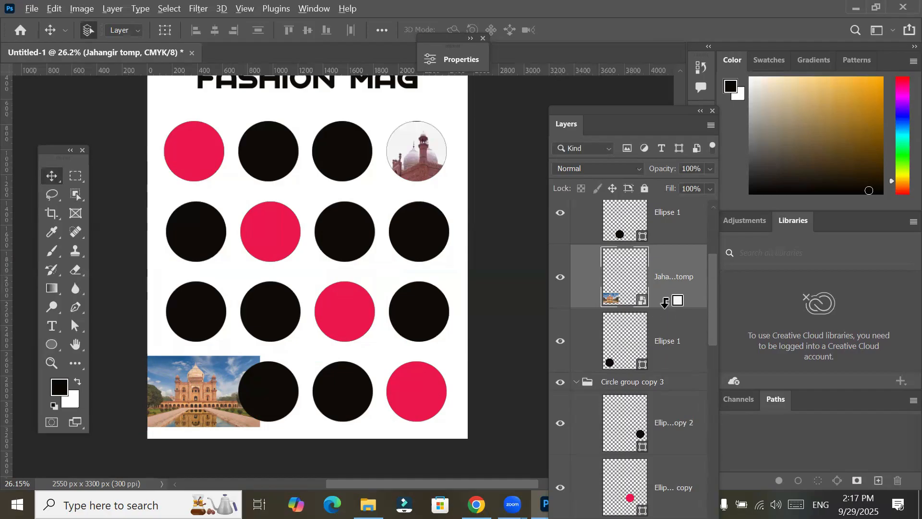
# Create a clipping mask that confines the Jahangir tomp image to the circle layer beneath it
pyautogui.press('alt')
pyautogui.click(105, 9)
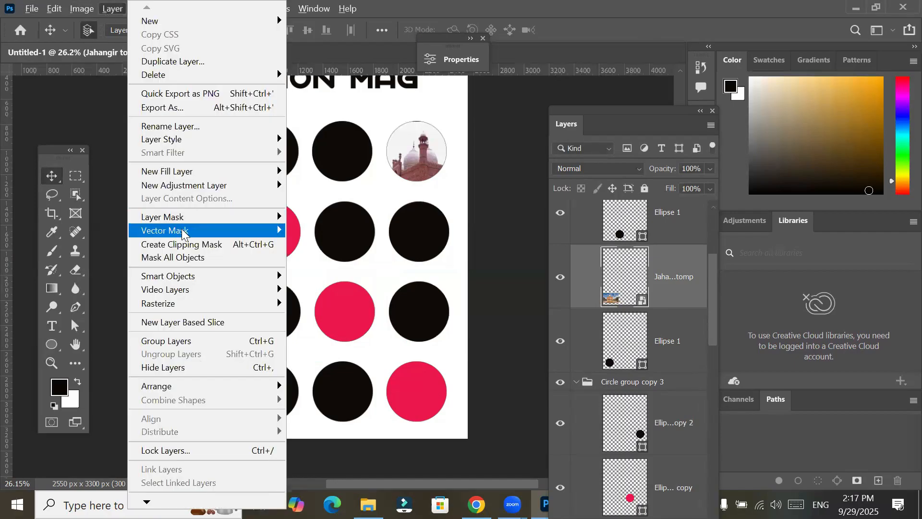
pyautogui.click(258, 251)
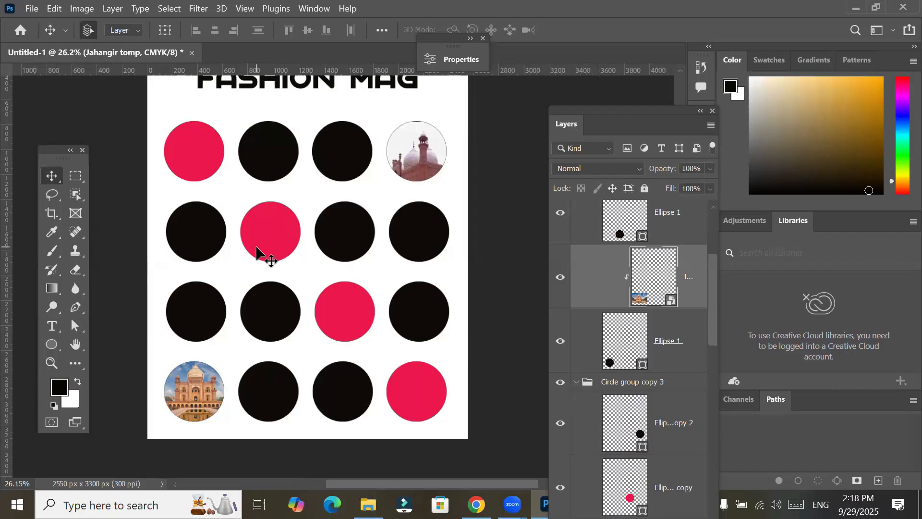
# Collapse all the circle groups in the layer stack and select the four of them together
pyautogui.click(182, 166)
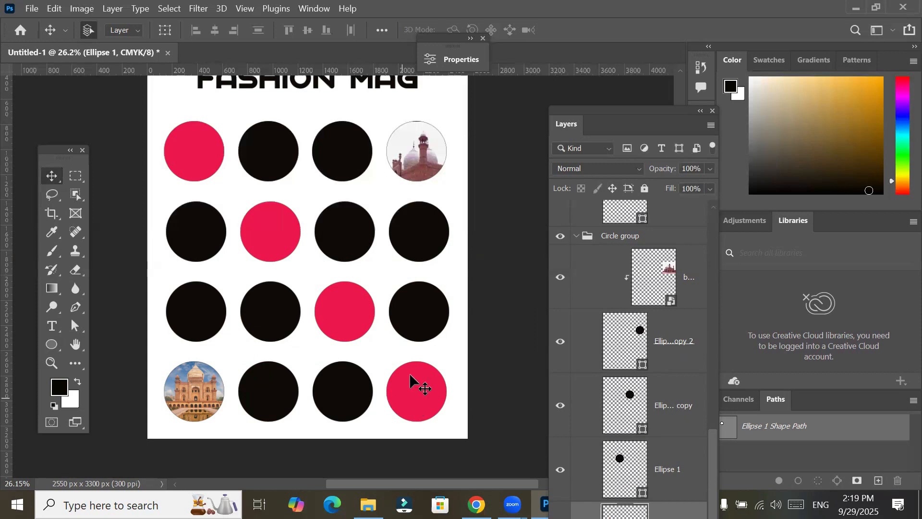
pyautogui.click(580, 238)
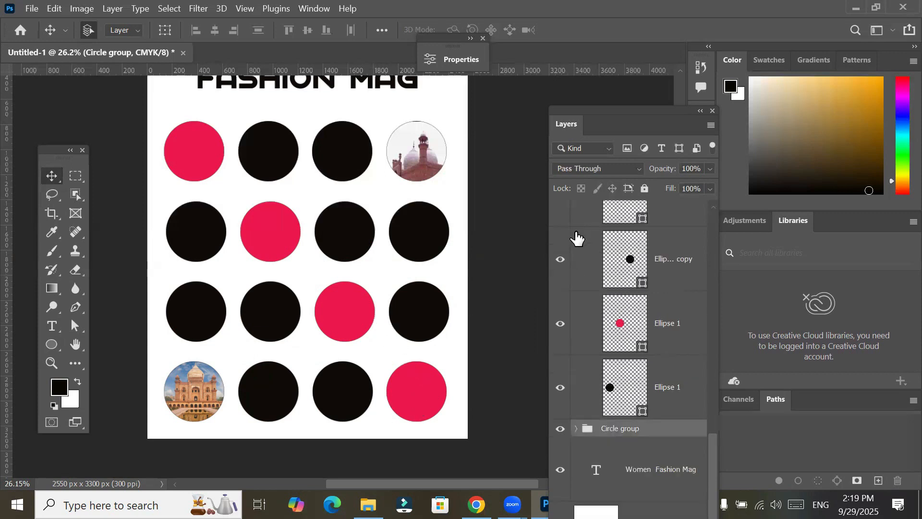
pyautogui.click(714, 221)
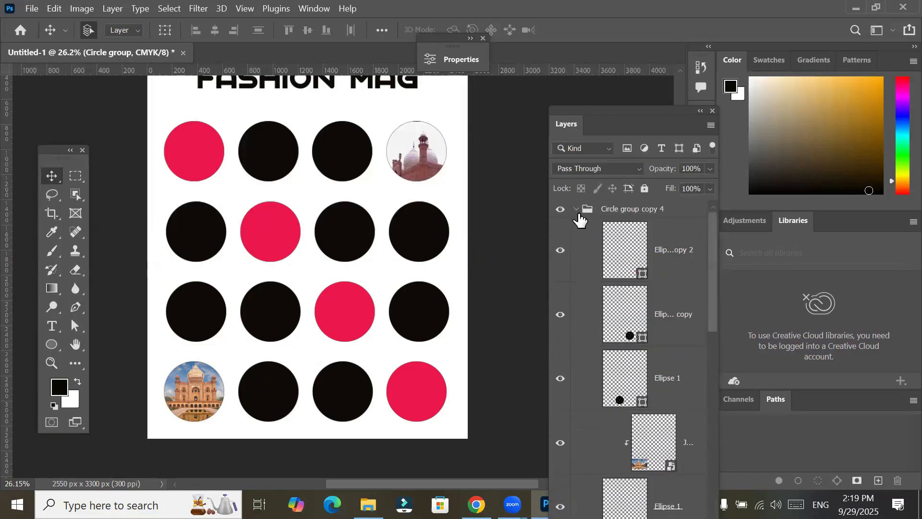
pyautogui.click(576, 209)
pyautogui.click(576, 226)
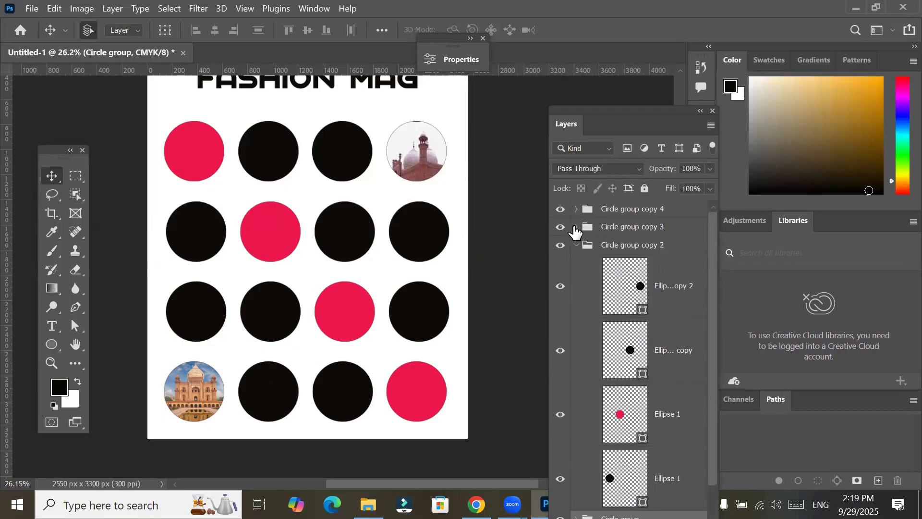
pyautogui.click(576, 245)
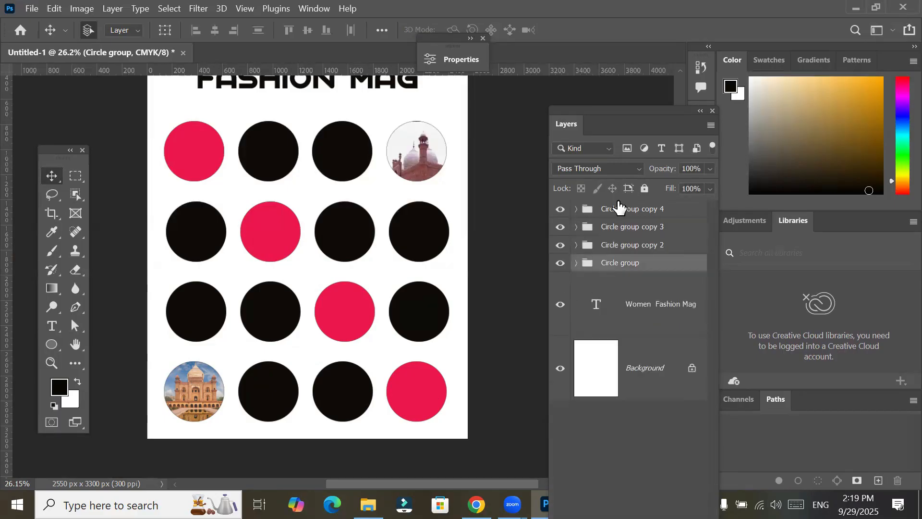
pyautogui.keyDown('shift'); pyautogui.click(619, 215); pyautogui.keyUp('shift')
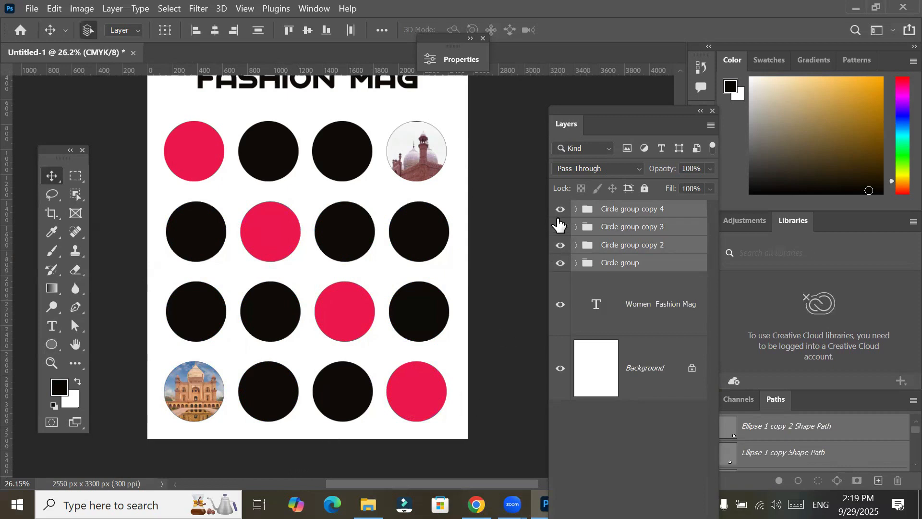
# Switch the Move tool's auto-select to Group and select the row groups together through their first-column circles on the page
pyautogui.click(575, 210)
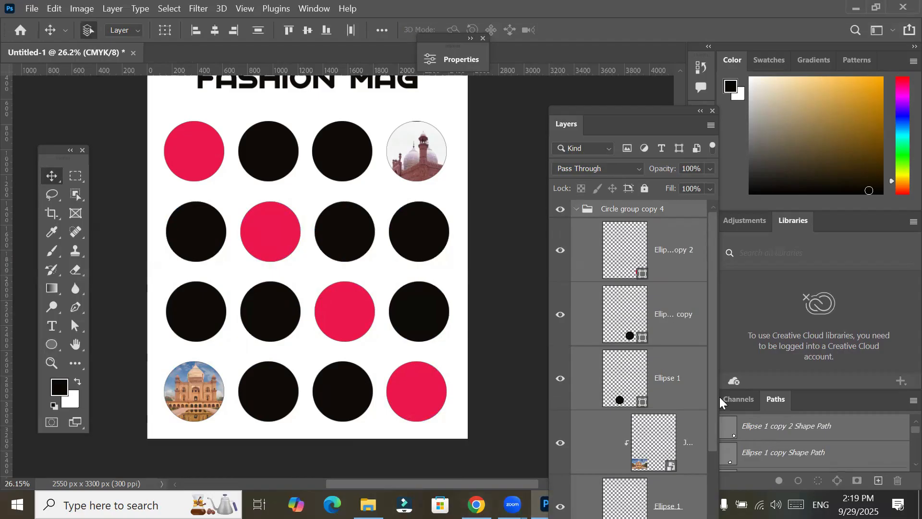
pyautogui.moveTo(713, 401); pyautogui.dragTo(710, 468)
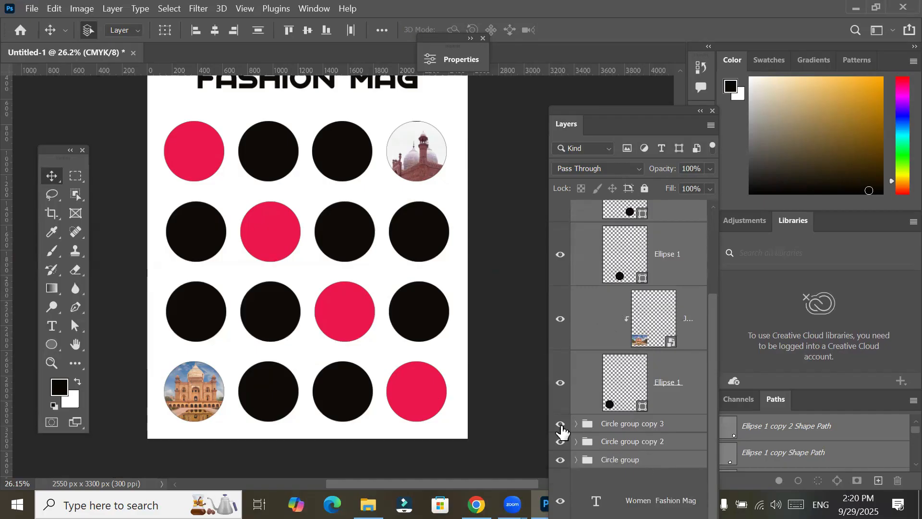
pyautogui.click(205, 152)
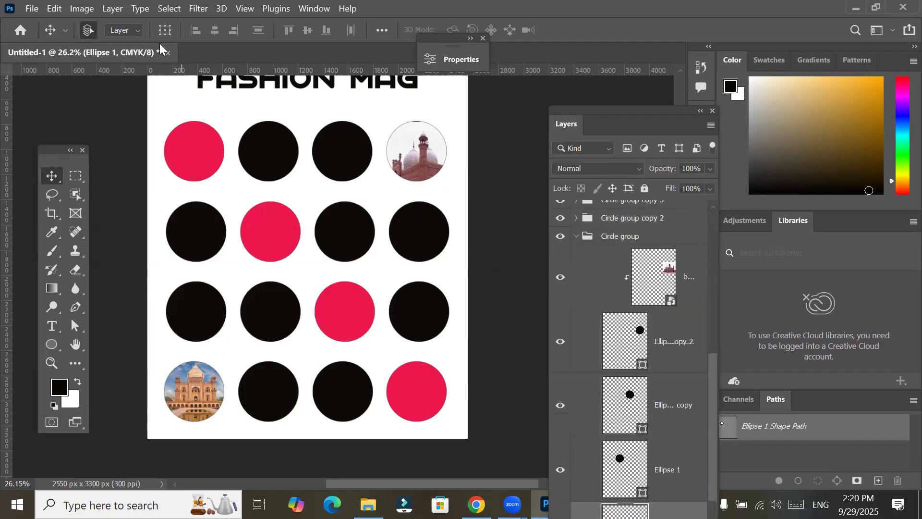
pyautogui.click(138, 33)
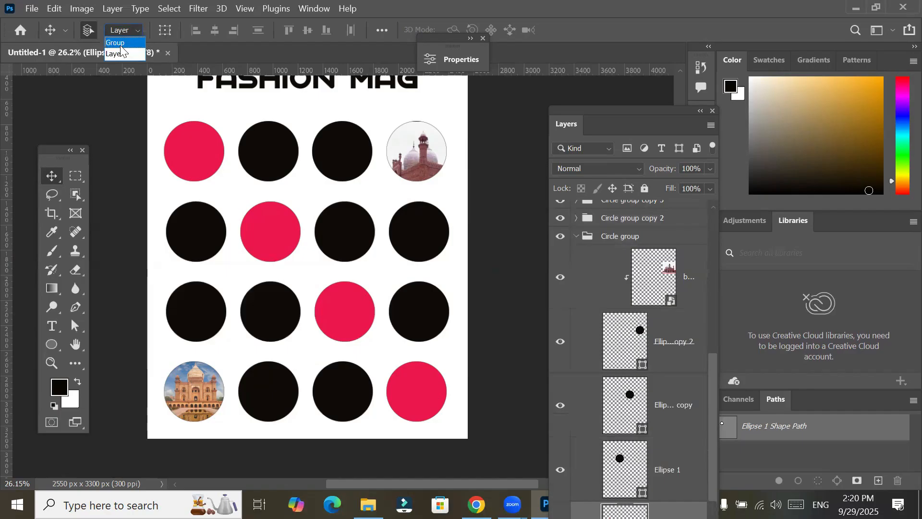
pyautogui.click(121, 45)
pyautogui.click(196, 151)
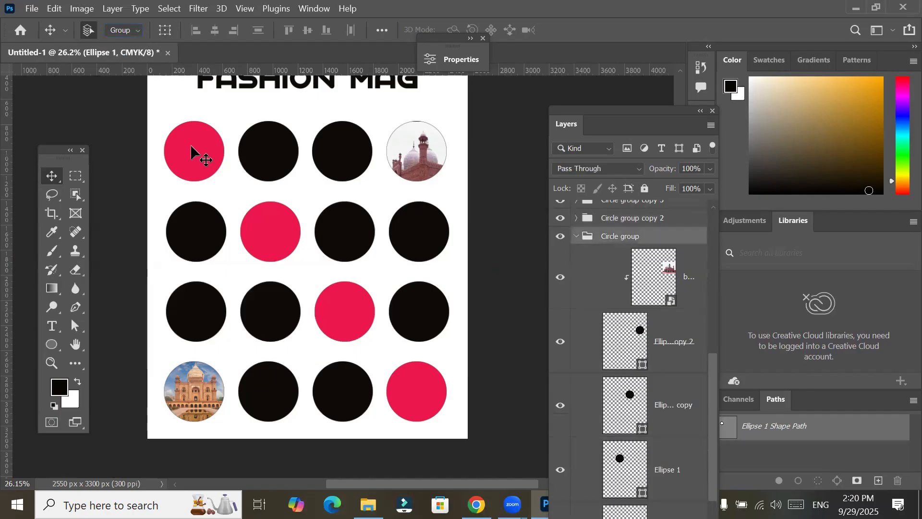
pyautogui.keyDown('shift'); pyautogui.click(196, 227); pyautogui.keyUp('shift')
pyautogui.keyDown('shift'); pyautogui.click(202, 302); pyautogui.keyUp('shift')
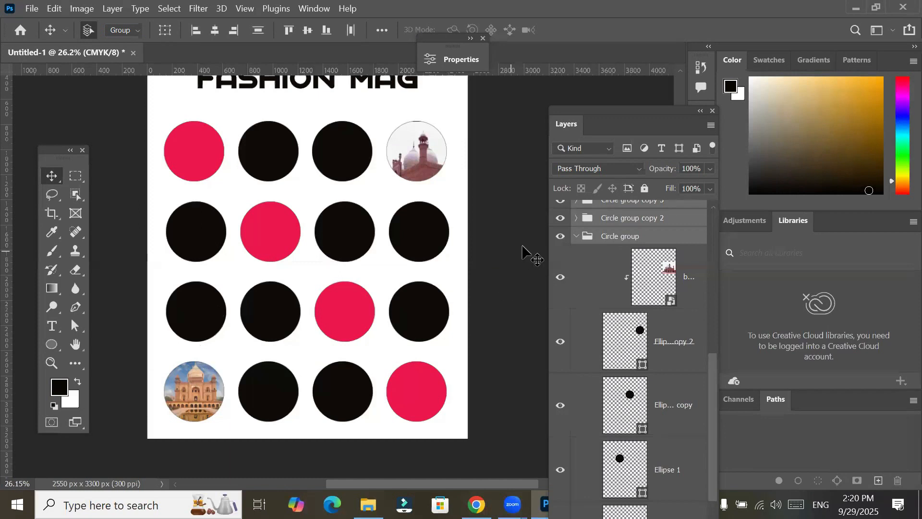
# Collapse the expanded Circle group and Circle group copy 4, and return auto-select to Layer
pyautogui.click(575, 236)
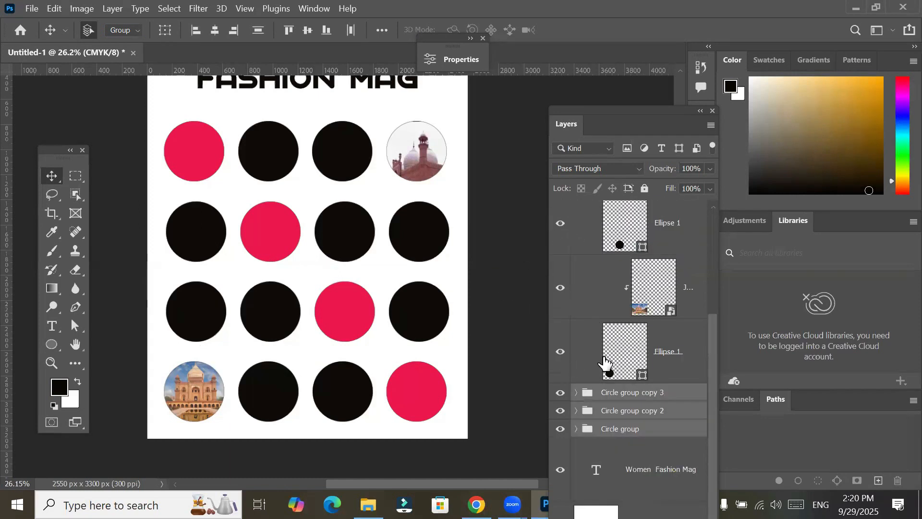
pyautogui.moveTo(716, 342); pyautogui.dragTo(718, 235)
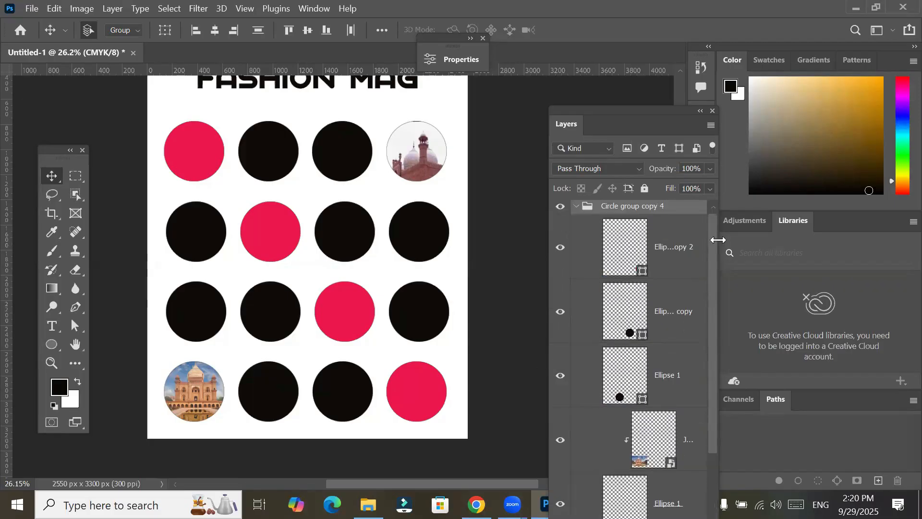
pyautogui.click(575, 206)
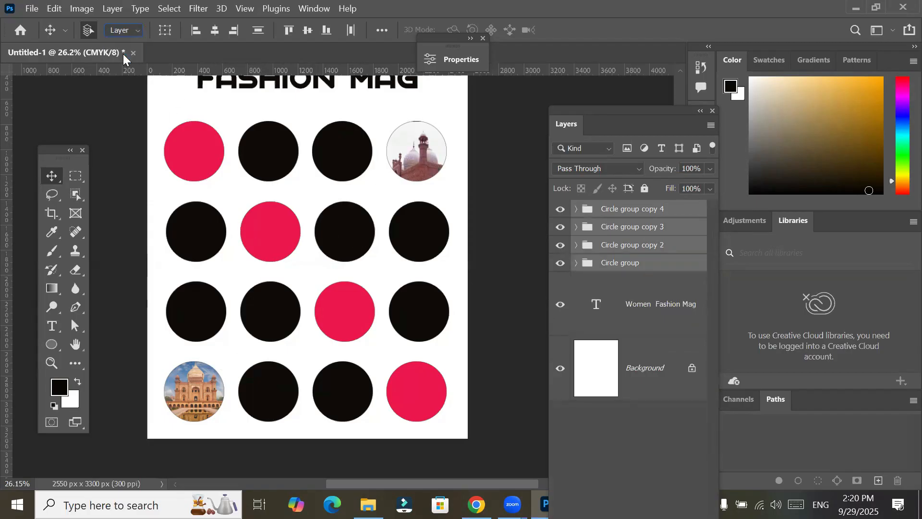
pyautogui.press('ctrl')
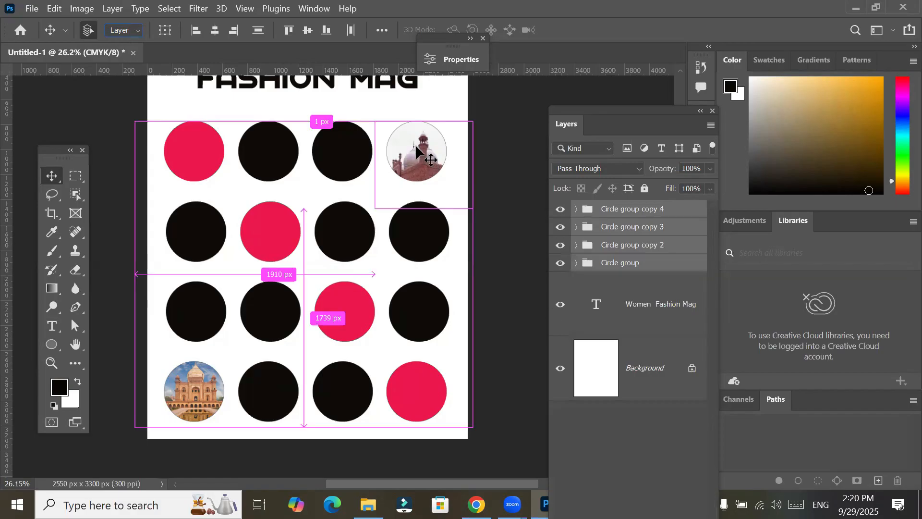
pyautogui.press('ctrl')
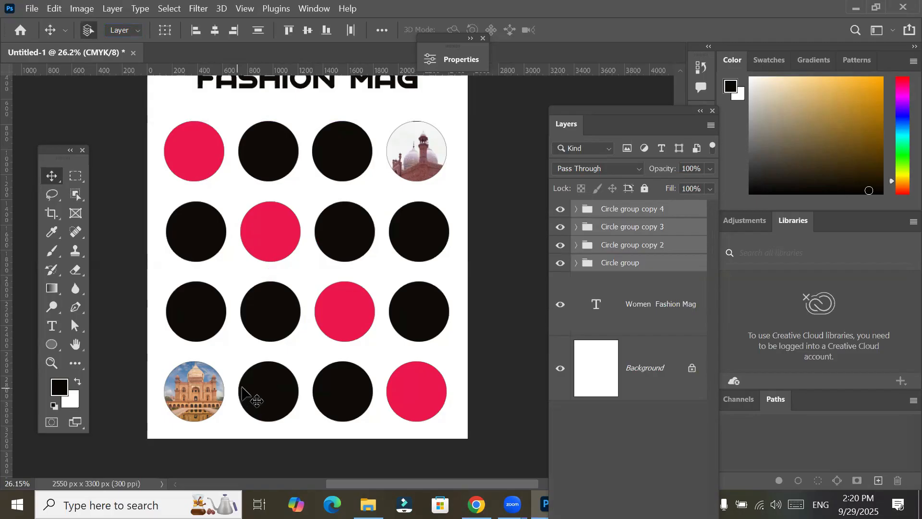
pyautogui.click(576, 209)
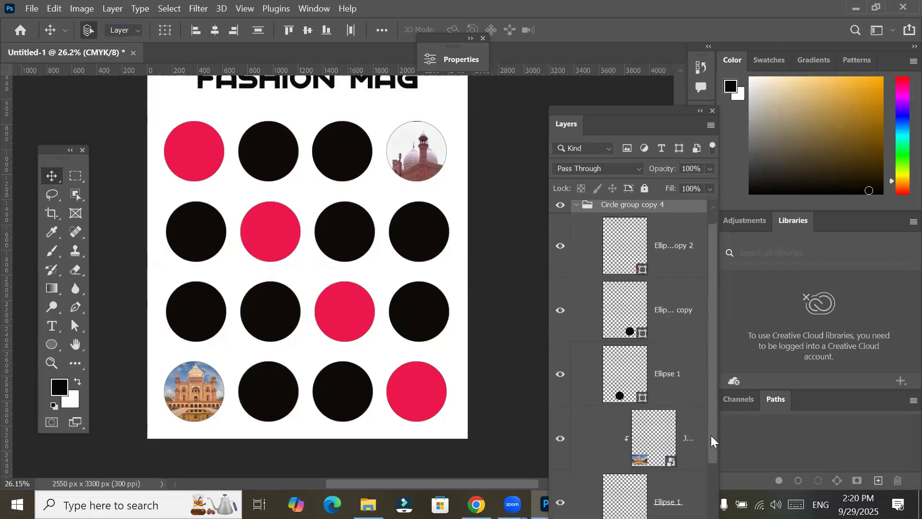
pyautogui.scroll(-5, 711, 435)
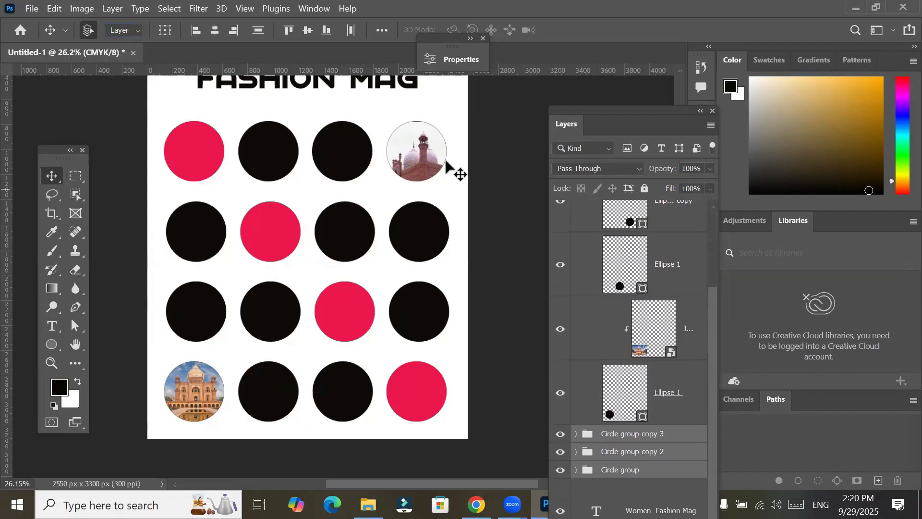
pyautogui.press('ctrl')
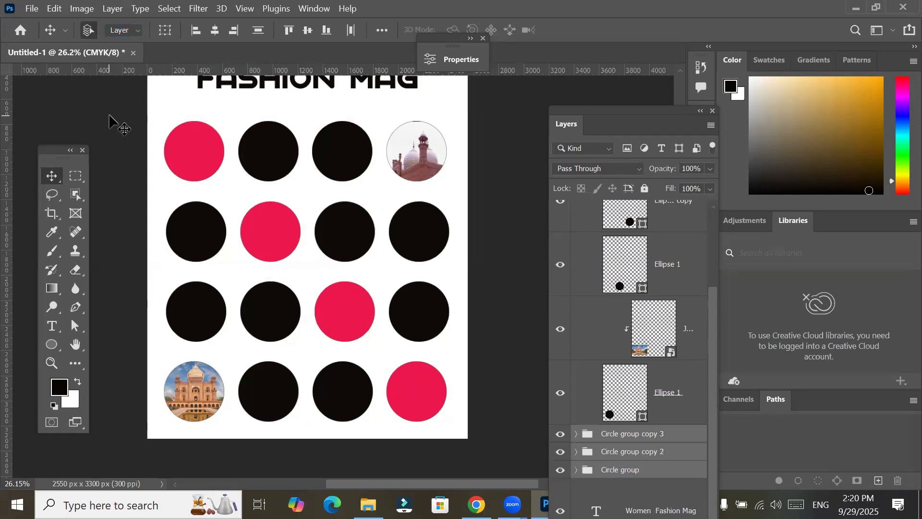
# Select all circle and image layers at once with a selection box around the whole grid on the page
pyautogui.moveTo(110, 118); pyautogui.dragTo(476, 442)
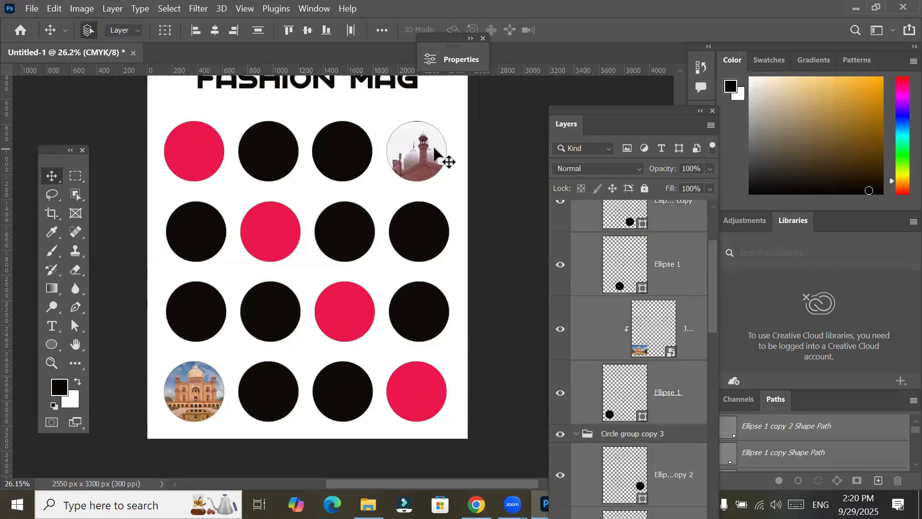
pyautogui.press('ctrl')
pyautogui.moveTo(711, 289); pyautogui.dragTo(713, 517)
pyautogui.scroll(10, 701, 266)
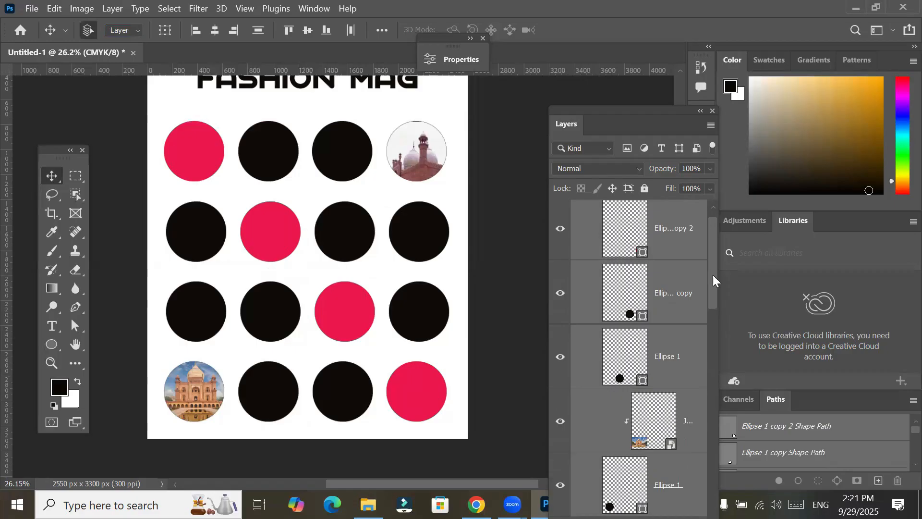
pyautogui.moveTo(713, 279); pyautogui.dragTo(692, 240)
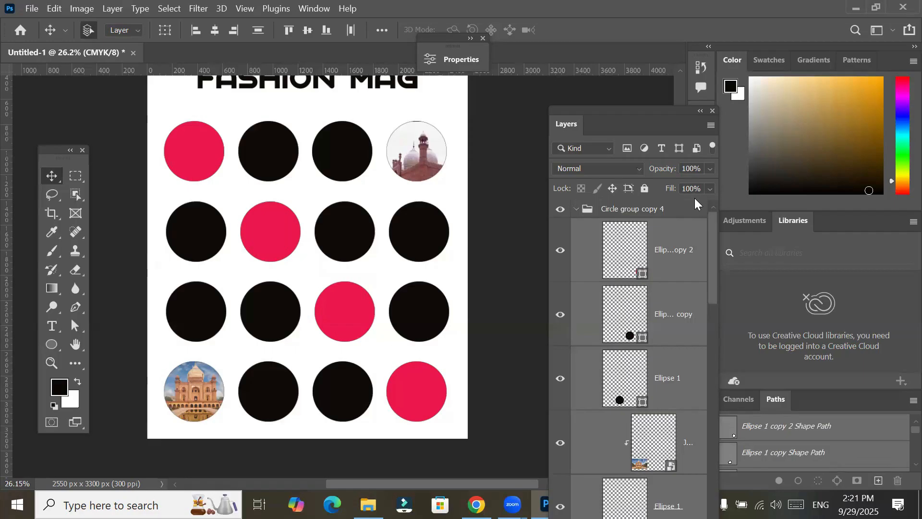
# Collapse all four circle groups so that the groups themselves are selected in the layer stack
pyautogui.click(581, 211)
pyautogui.click(575, 209)
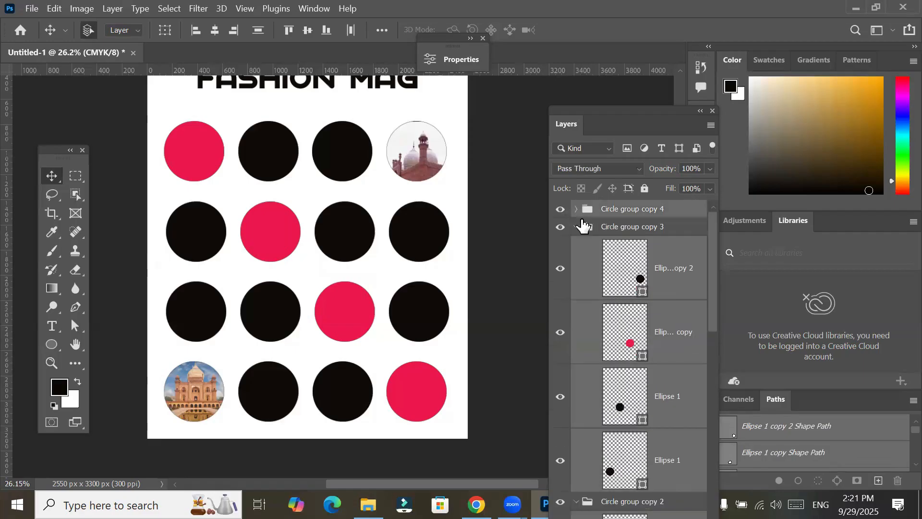
pyautogui.click(577, 227)
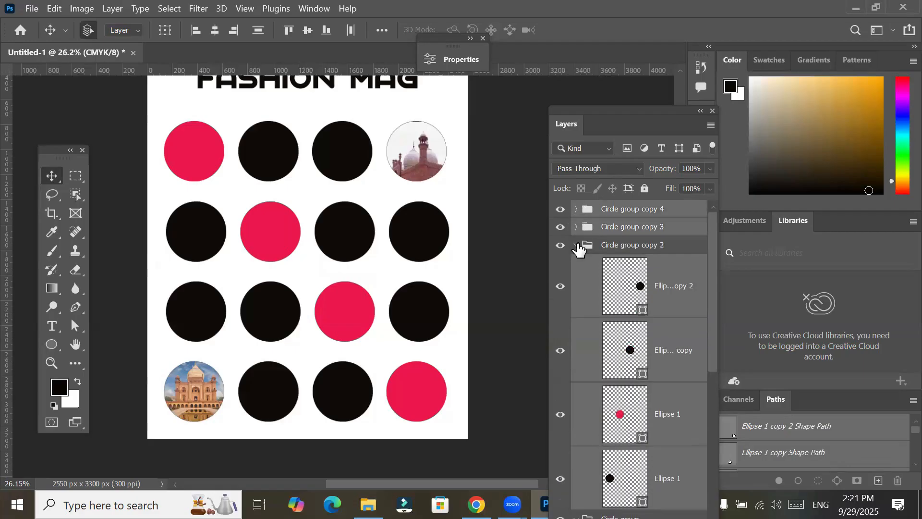
pyautogui.click(576, 244)
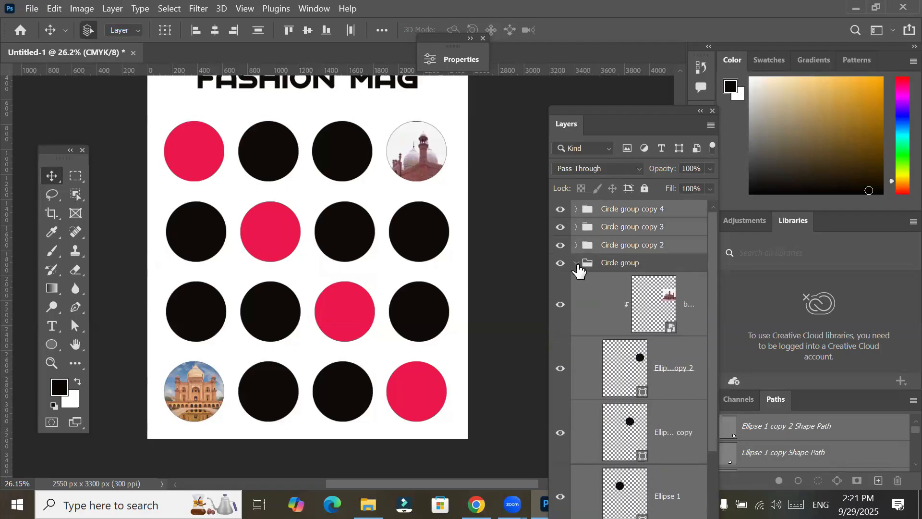
pyautogui.click(576, 262)
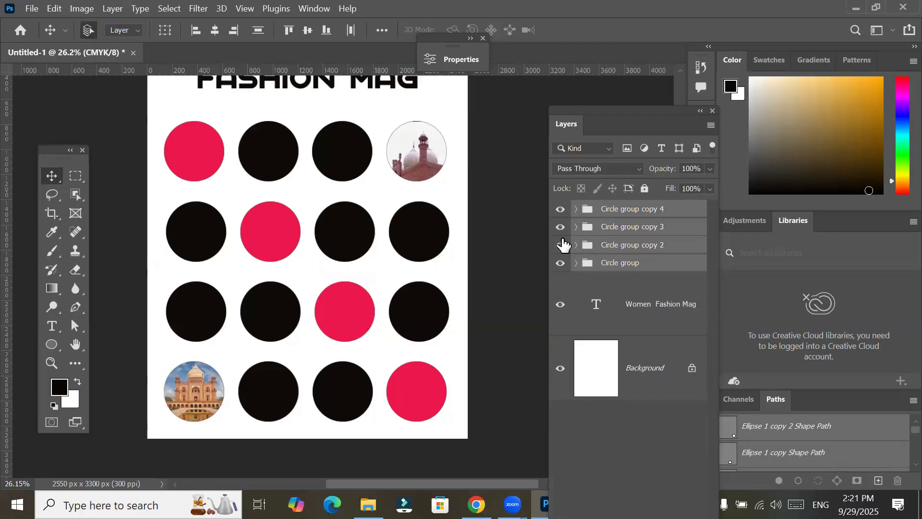
# Merge the four selected circle groups into a single layer
pyautogui.click(119, 11)
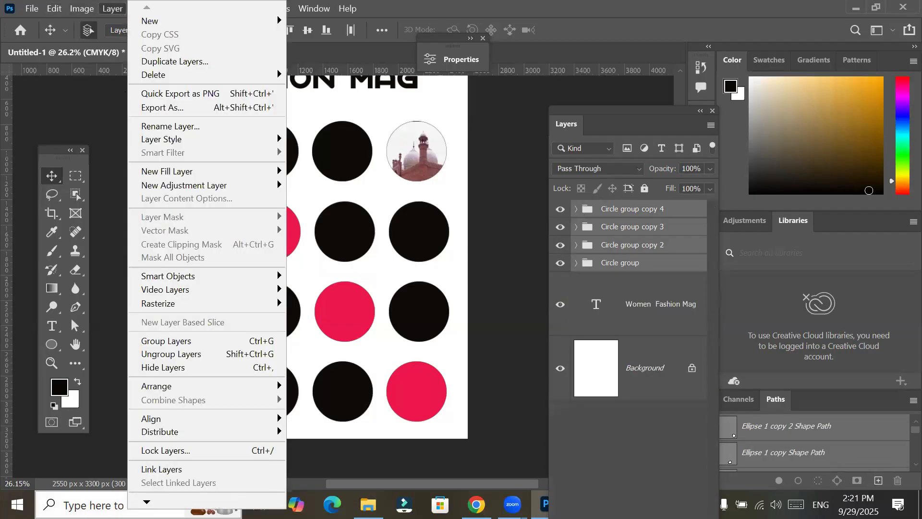
pyautogui.moveTo(147, 501)
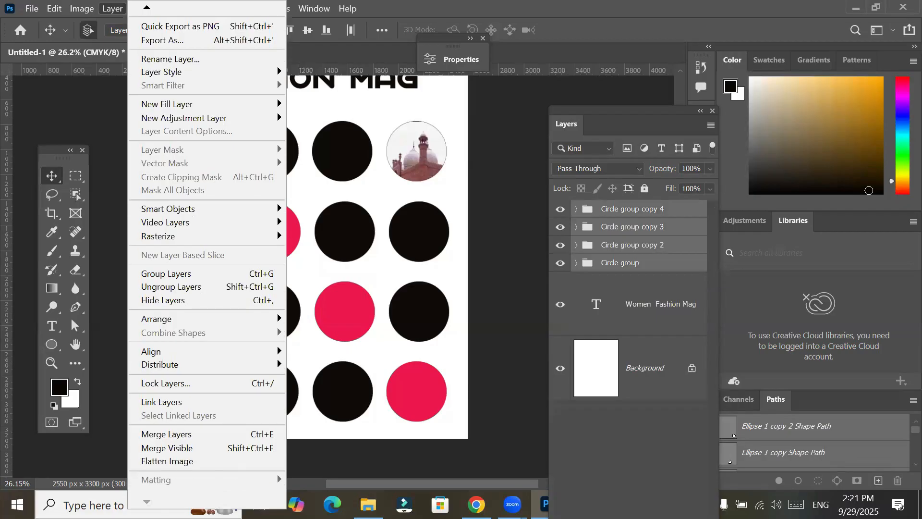
pyautogui.click(207, 434)
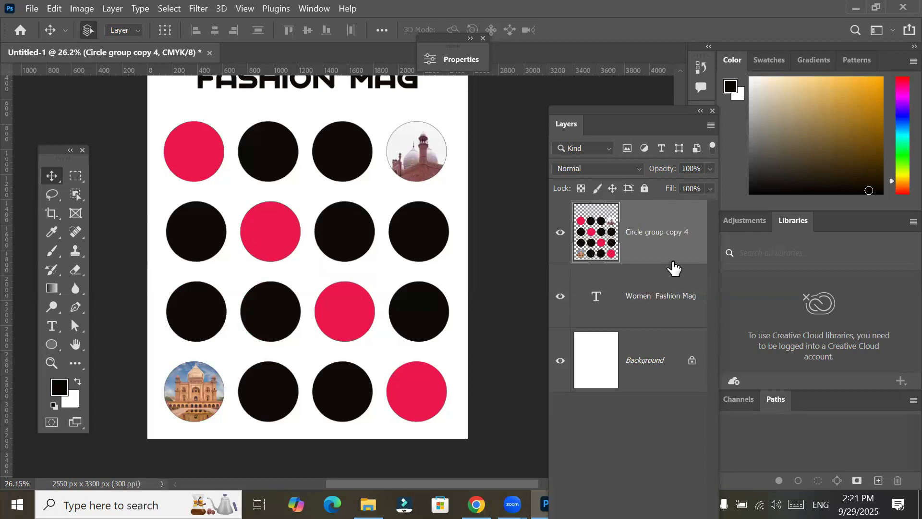
# Toggle the visibility of the merged circle layer several times to check that it contains the whole grid
pyautogui.click(559, 236)
pyautogui.click(559, 235)
pyautogui.click(560, 235)
pyautogui.click(559, 235)
pyautogui.click(559, 236)
pyautogui.click(559, 235)
pyautogui.click(560, 235)
pyautogui.click(560, 235)
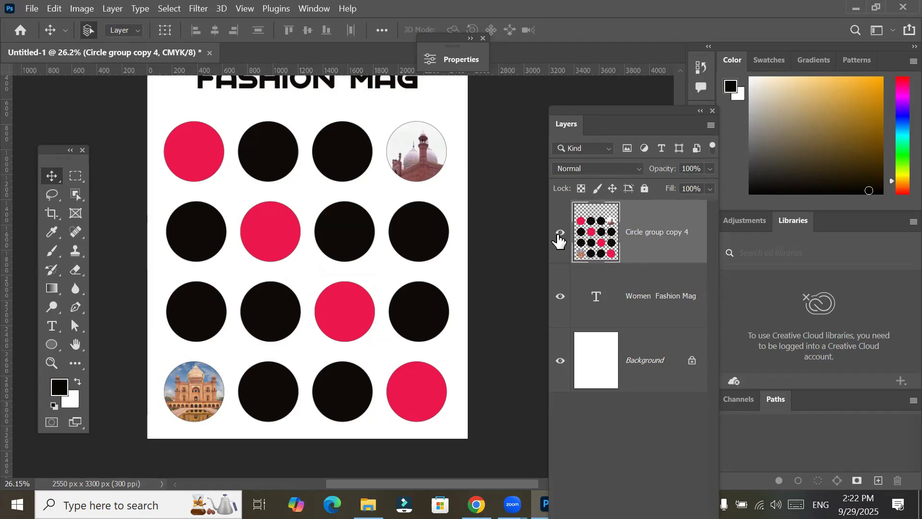
pyautogui.scroll(1, 609, 243)
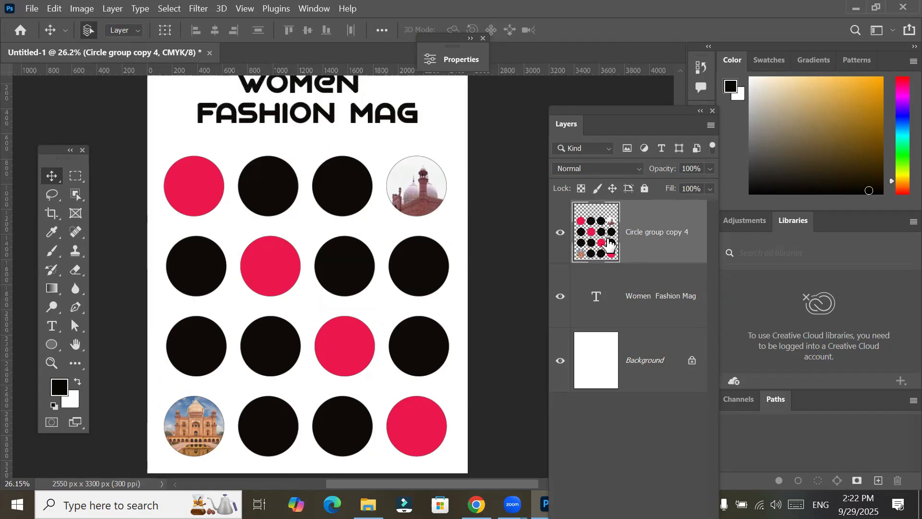
# Hide and show the merged circle layer again, ending with only the title displayed on the page
pyautogui.click(32, 8)
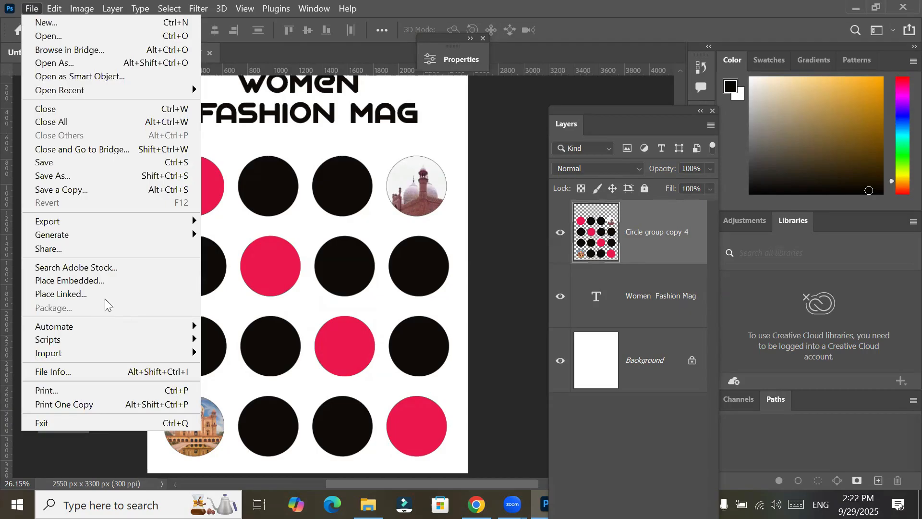
pyautogui.click(651, 242)
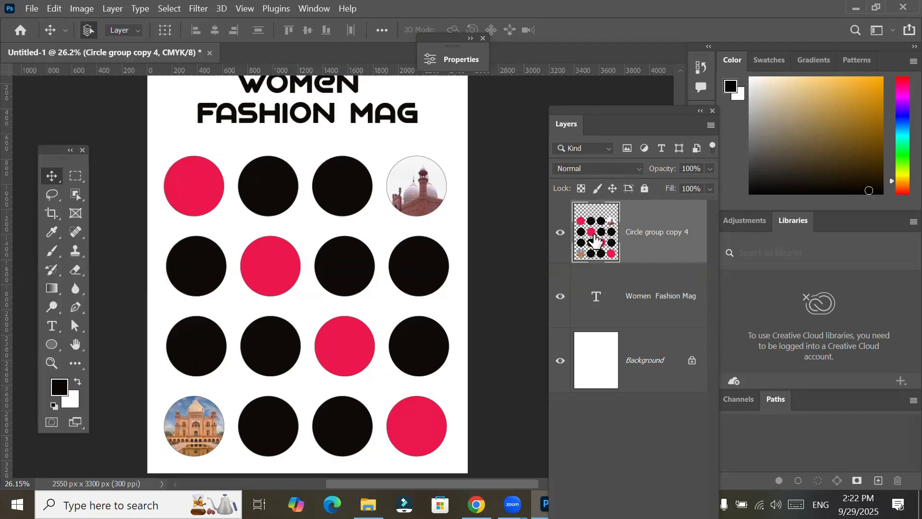
pyautogui.click(561, 235)
pyautogui.click(563, 236)
pyautogui.click(562, 235)
pyautogui.click(563, 235)
pyautogui.click(562, 232)
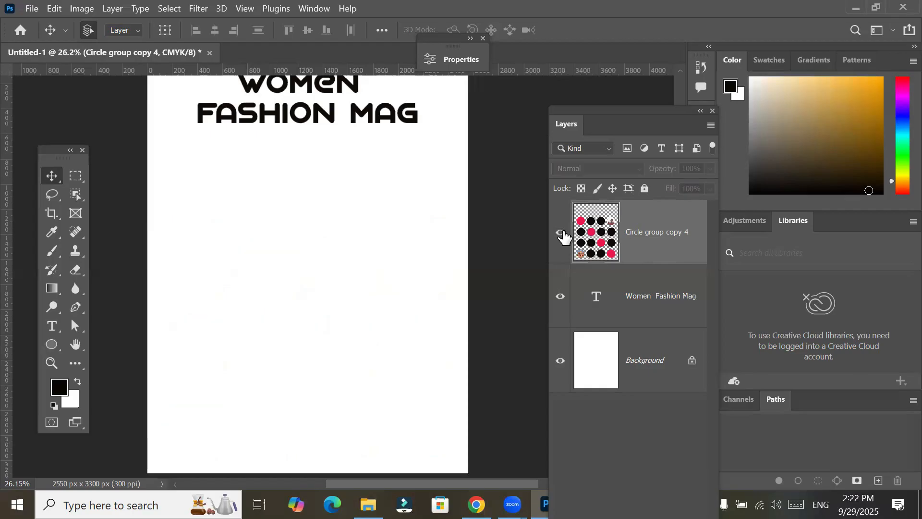
# Show and hide the merged circle layer repeatedly to compare the page with and without the full grid
pyautogui.click(562, 233)
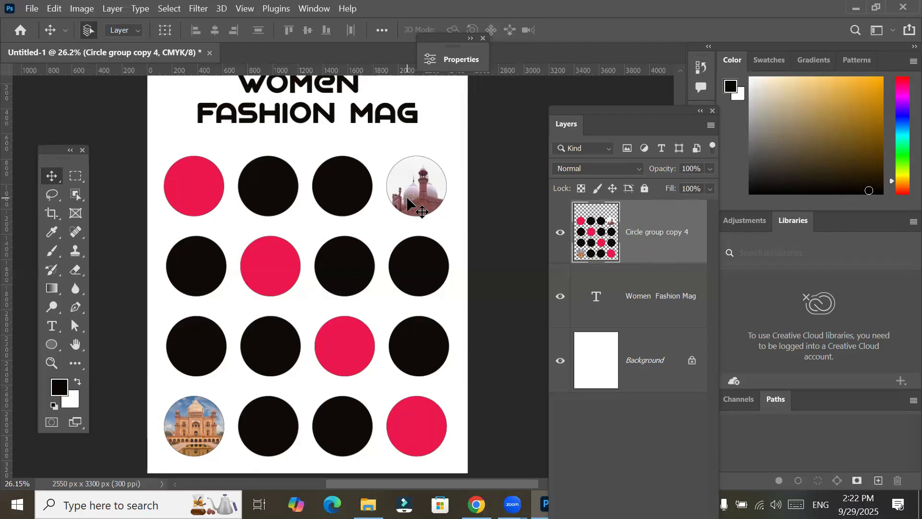
pyautogui.hotkey('ctrl', ',')
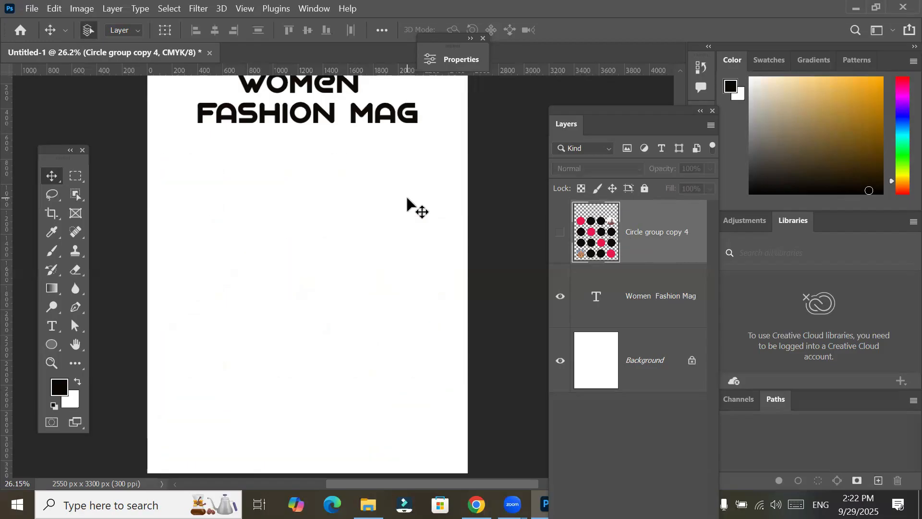
pyautogui.hotkey('ctrl', ',')
pyautogui.hotkey('ctrl', ',')
pyautogui.hotkey('ctrl', ',')
pyautogui.hotkey('ctrl', ',')
pyautogui.hotkey('ctrl', ',')
pyautogui.hotkey('ctrl', ',')
pyautogui.hotkey('ctrl', ',')
pyautogui.hotkey('ctrl', ',')
pyautogui.hotkey('ctrl', ',')
pyautogui.hotkey('ctrl', ',')
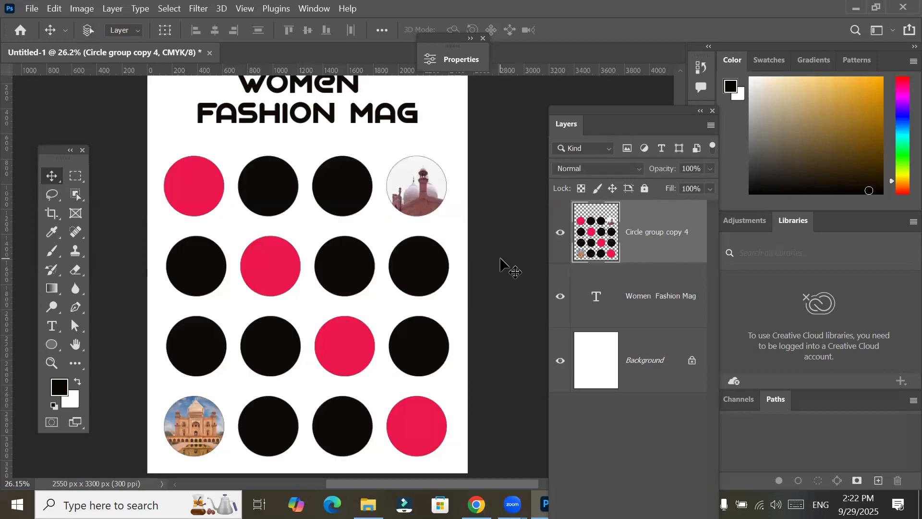
pyautogui.hotkey('ctrl', ',')
pyautogui.hotkey('ctrl', ',')
pyautogui.hotkey('ctrl', ',')
# Undo the merge of the four circle groups and hide the mosque image and its base circle in Circle group
pyautogui.hotkey('ctrl', 'z')
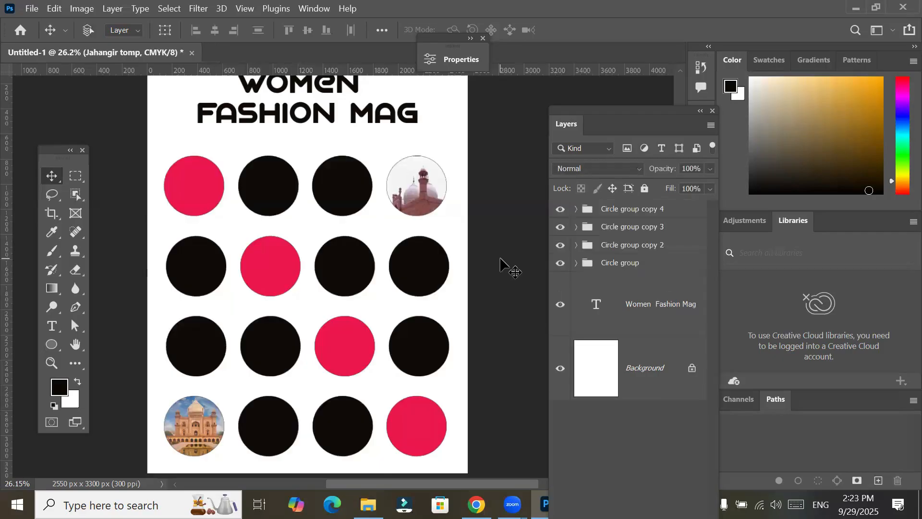
pyautogui.click(575, 263)
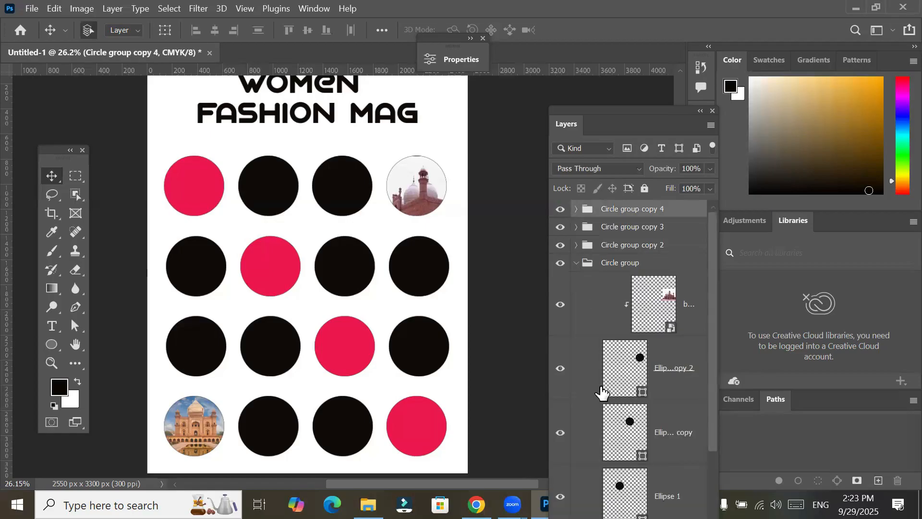
pyautogui.click(560, 304)
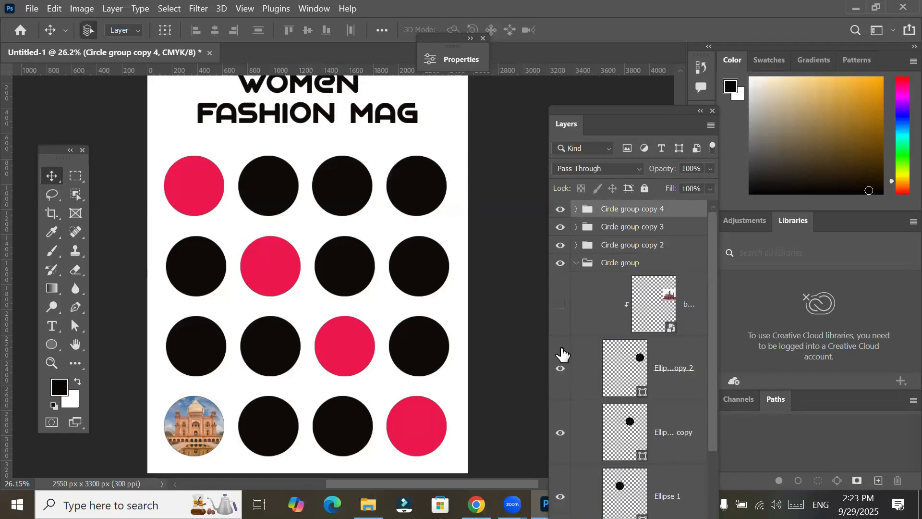
pyautogui.click(560, 369)
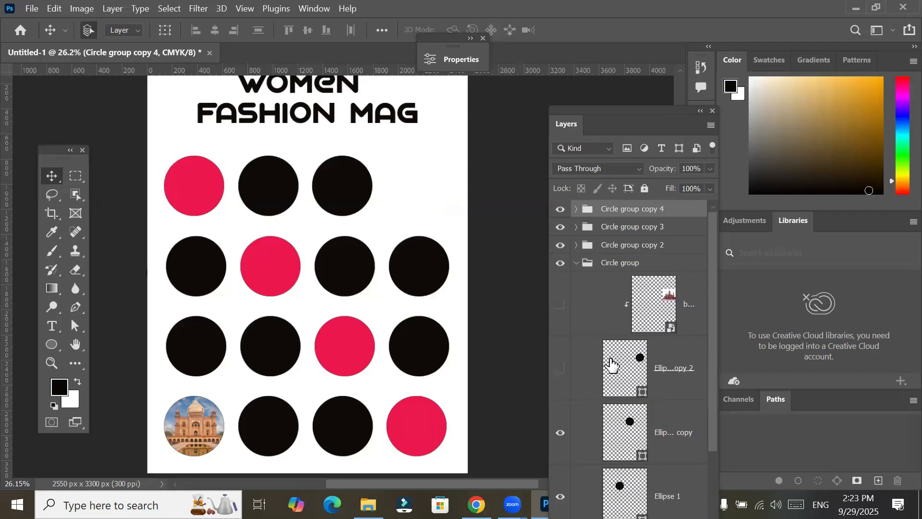
# Hide the clipped tomb image and its base circle in Circle group copy 4
pyautogui.click(576, 209)
pyautogui.scroll(-5, 577, 314)
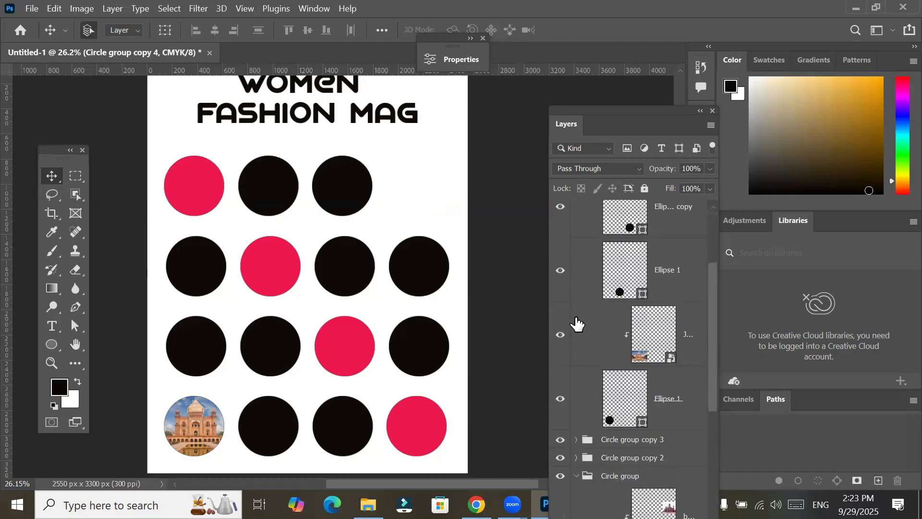
pyautogui.scroll(-2, 578, 323)
pyautogui.scroll(-5, 577, 323)
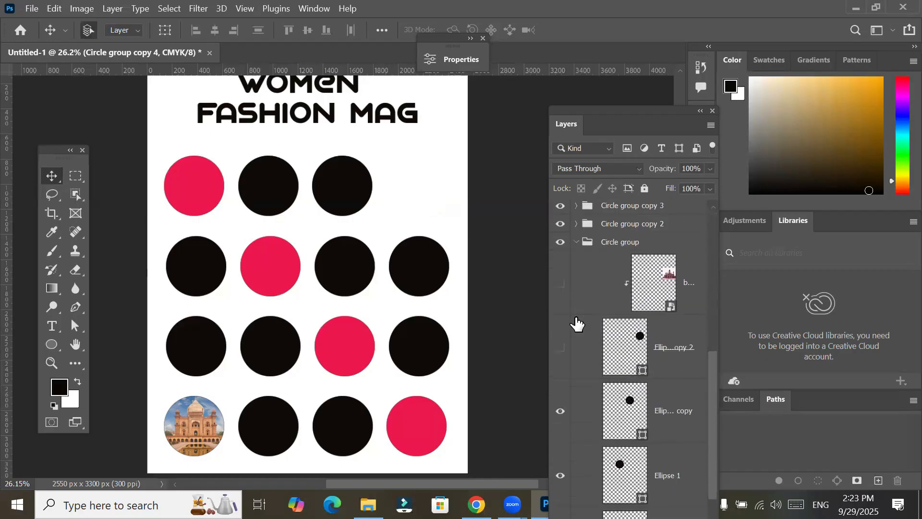
pyautogui.scroll(3, 577, 323)
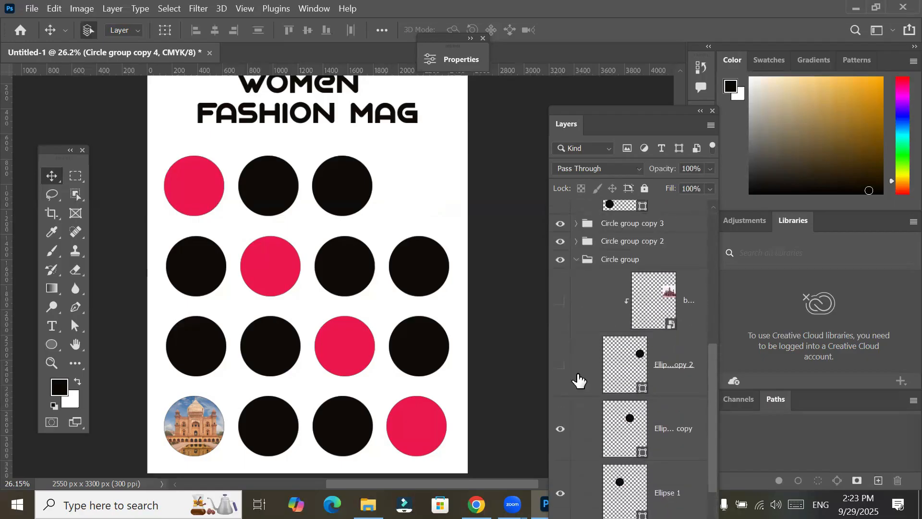
pyautogui.scroll(-4, 579, 380)
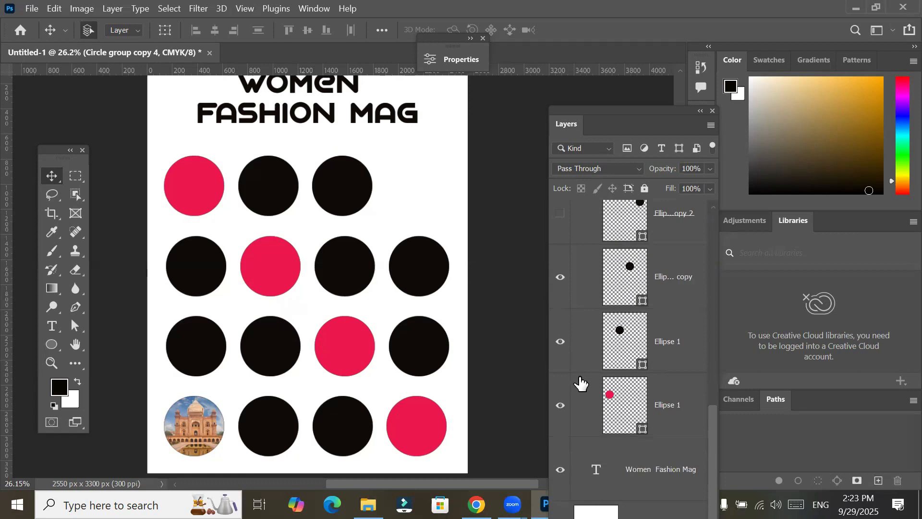
pyautogui.scroll(4, 580, 382)
pyautogui.scroll(4, 580, 383)
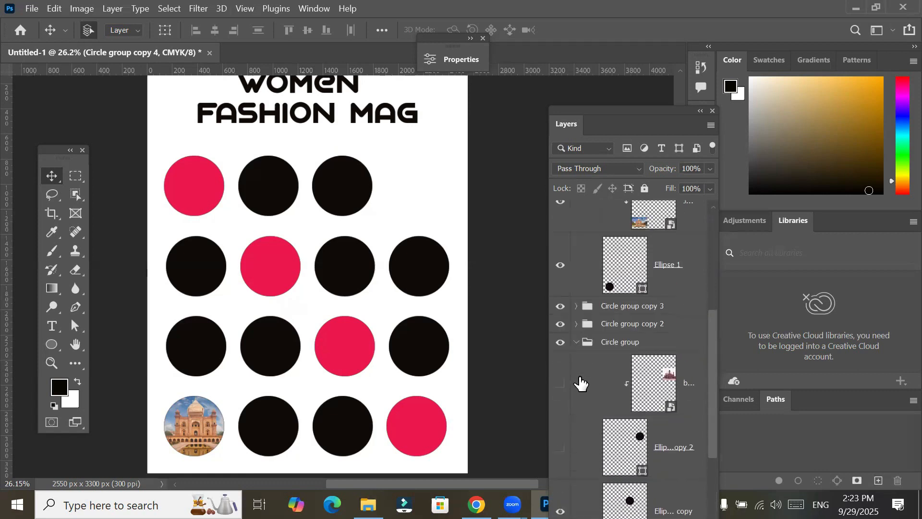
pyautogui.scroll(4, 580, 383)
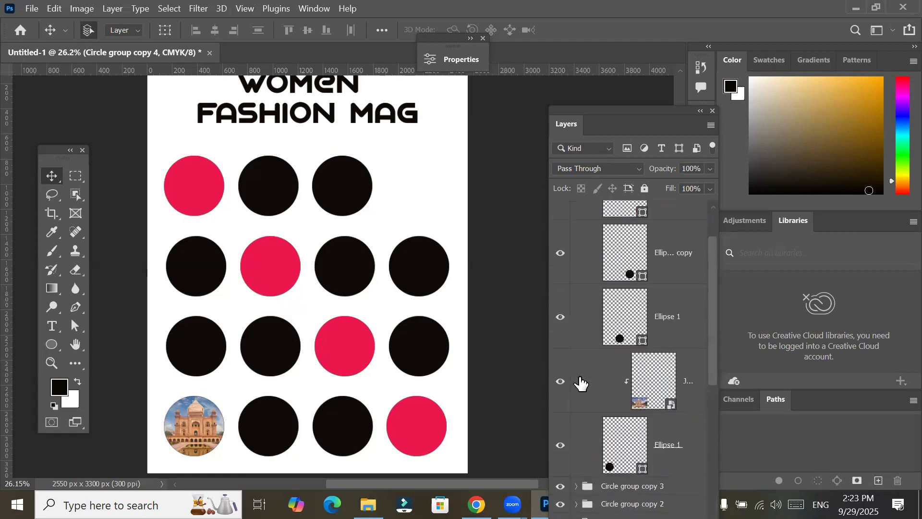
pyautogui.scroll(-3, 580, 383)
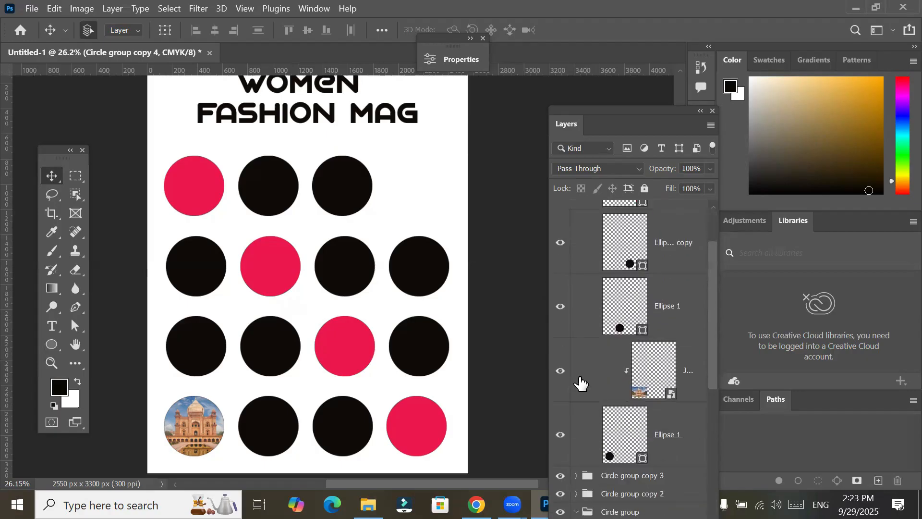
pyautogui.click(559, 336)
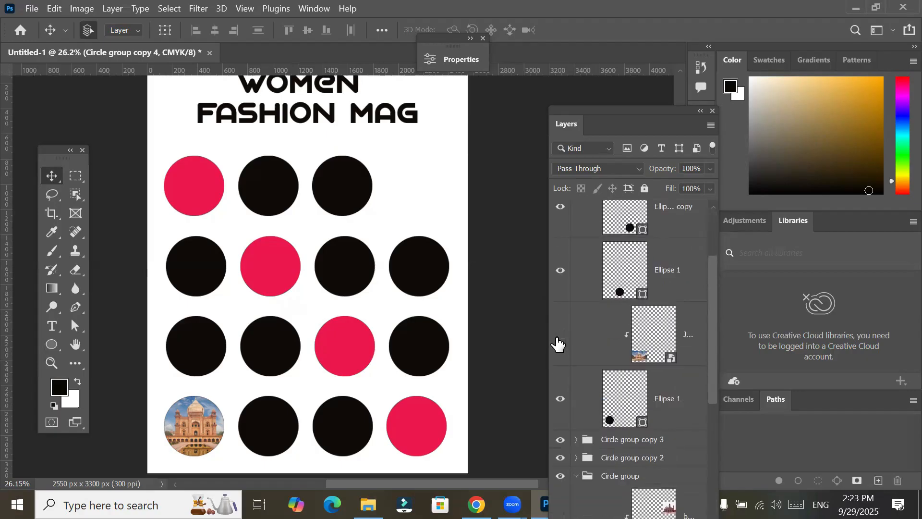
pyautogui.click(559, 399)
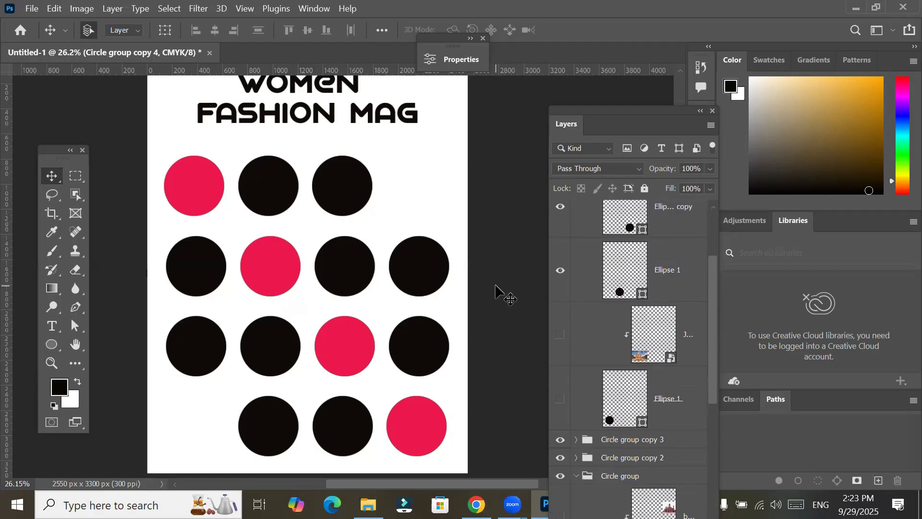
# Hide the Women Fashion Mag title and the Background so that only the plain black and pink circles are displayed
pyautogui.scroll(-5, 575, 319)
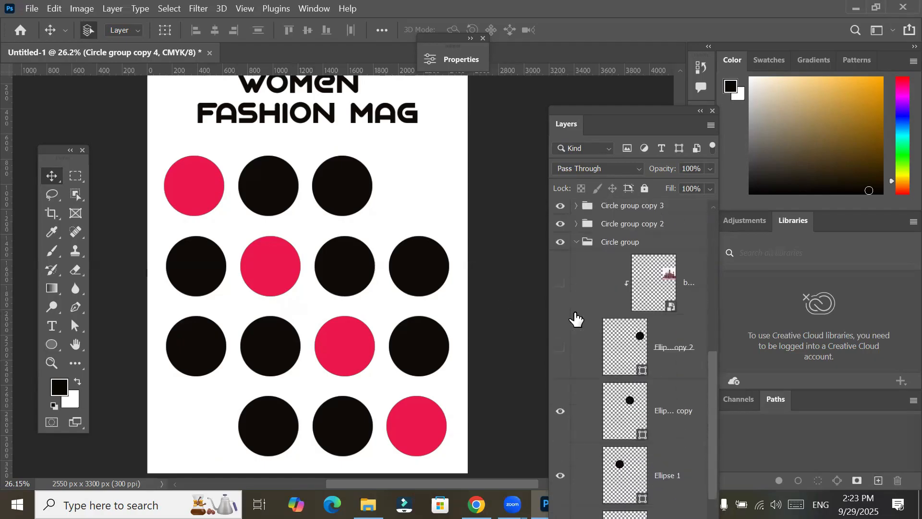
pyautogui.scroll(-3, 575, 319)
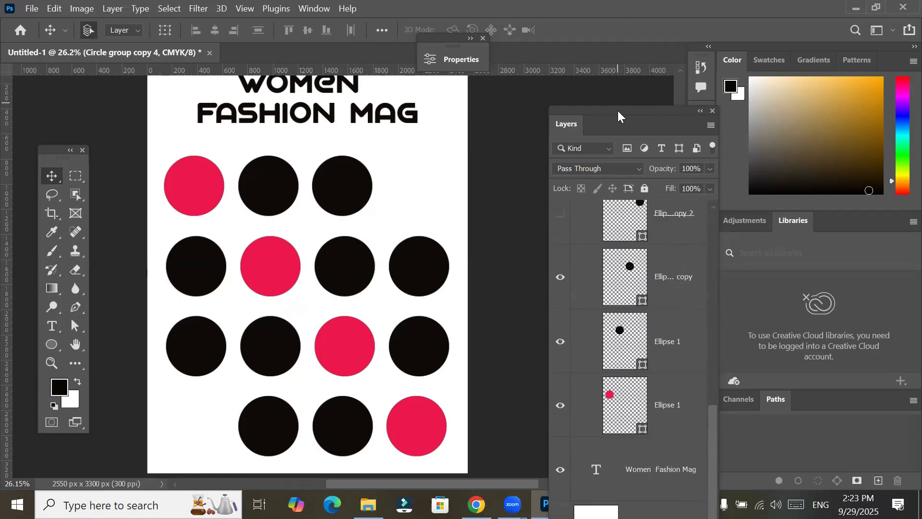
pyautogui.moveTo(618, 110); pyautogui.dragTo(618, 4)
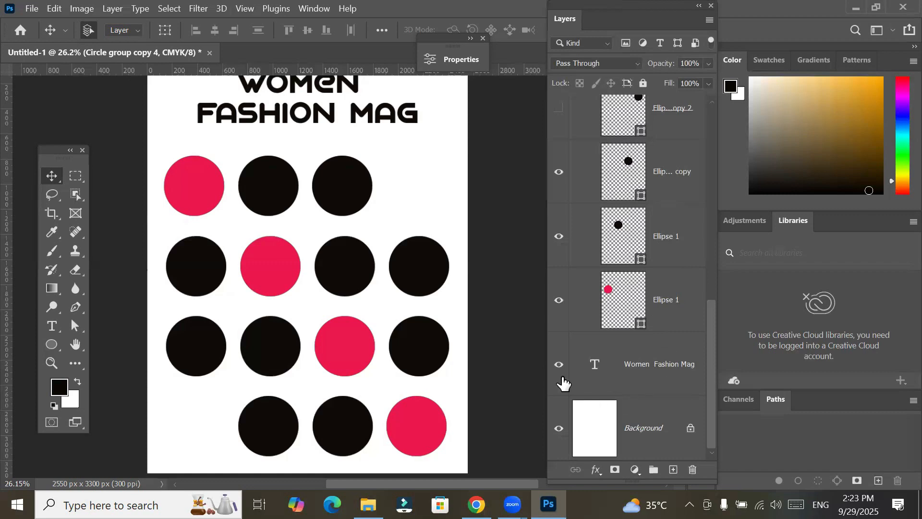
pyautogui.click(558, 365)
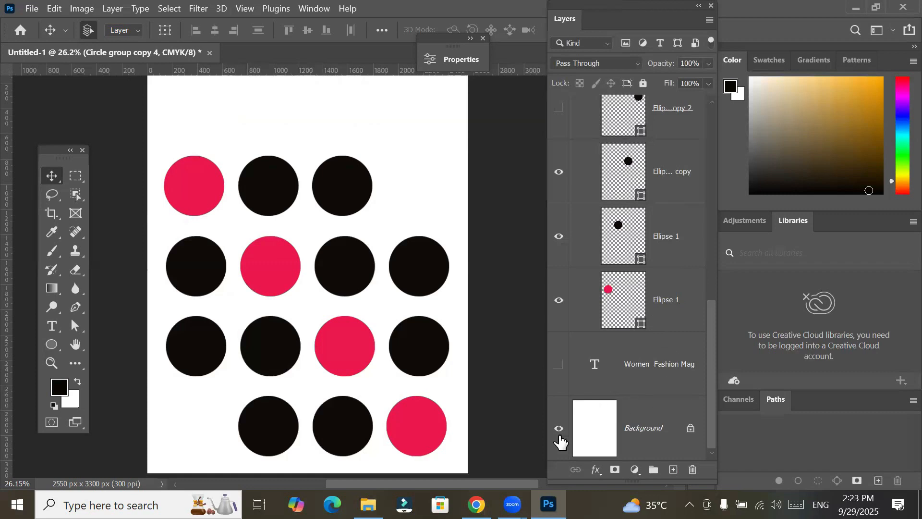
pyautogui.click(559, 428)
# Merge the visible circles into a single layer with Merge Visible
pyautogui.moveTo(512, 504)
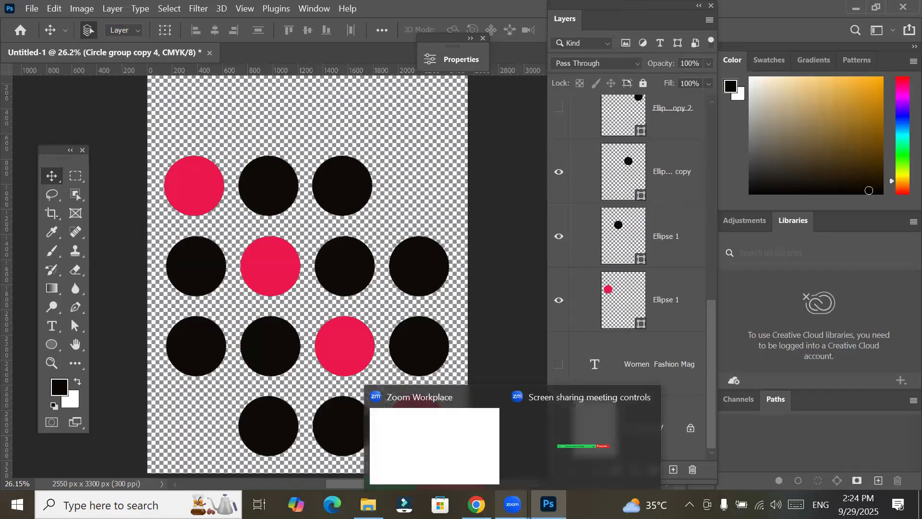
pyautogui.click(110, 13)
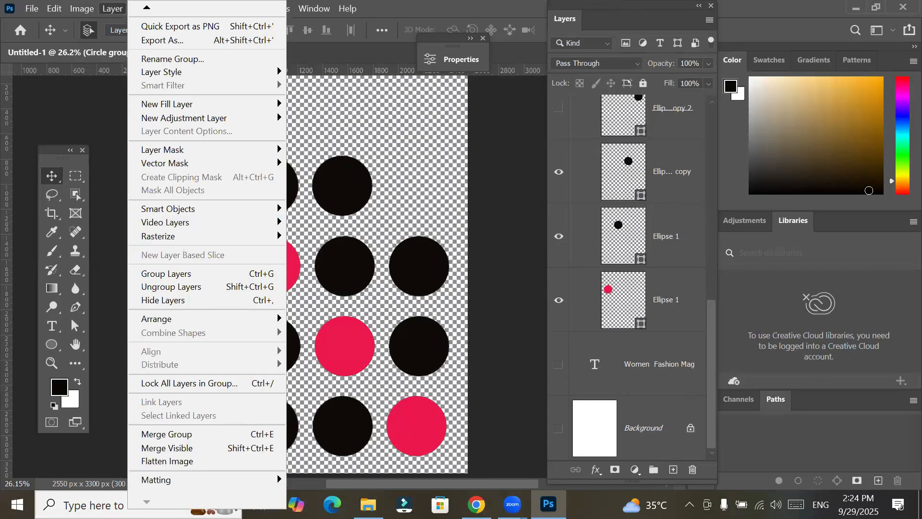
pyautogui.click(220, 451)
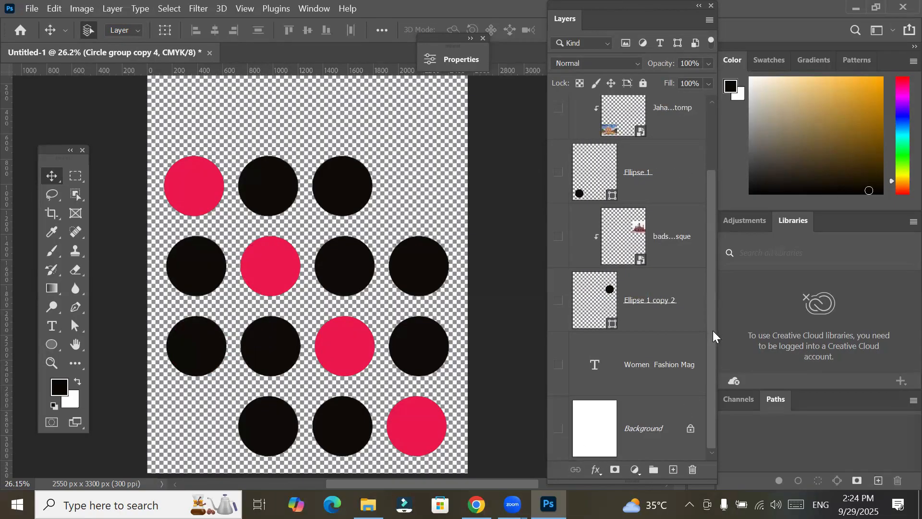
# Make both clipped building images, their base circles, the title and the Background visible again
pyautogui.scroll(3, 709, 304)
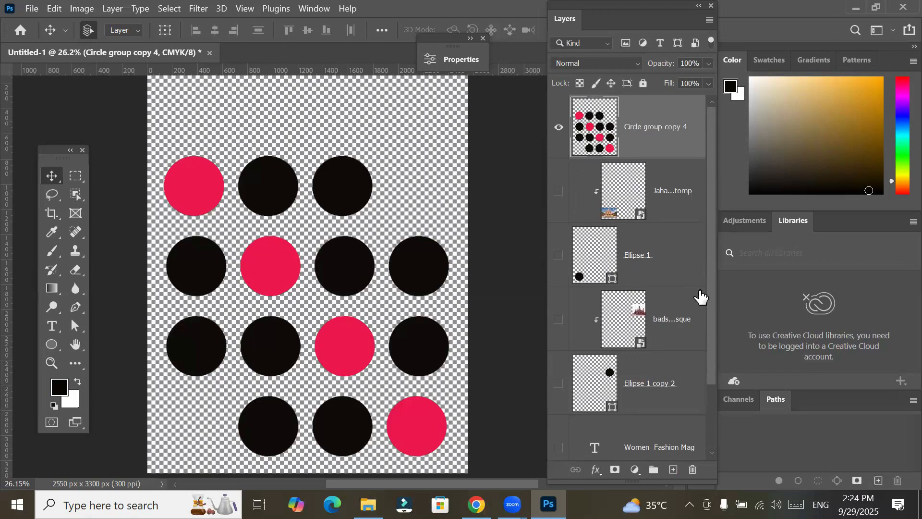
pyautogui.click(558, 192)
pyautogui.click(558, 255)
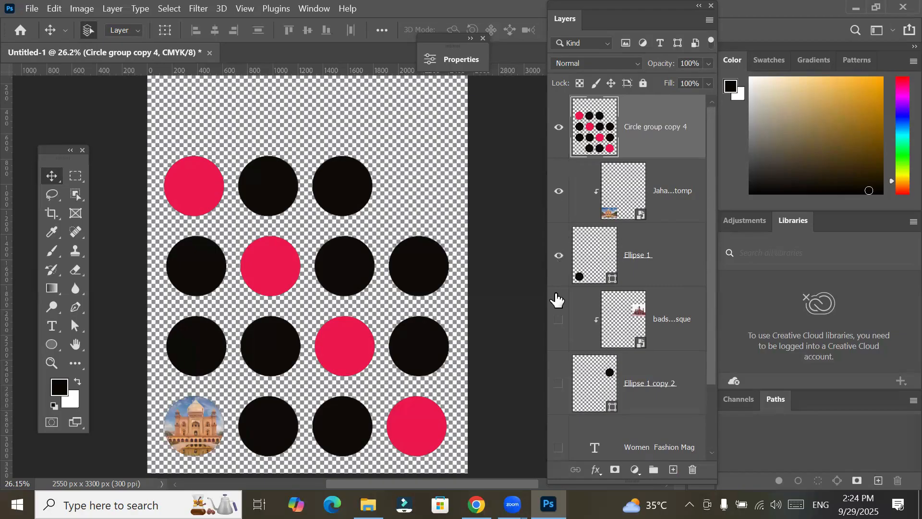
pyautogui.click(559, 327)
pyautogui.click(557, 383)
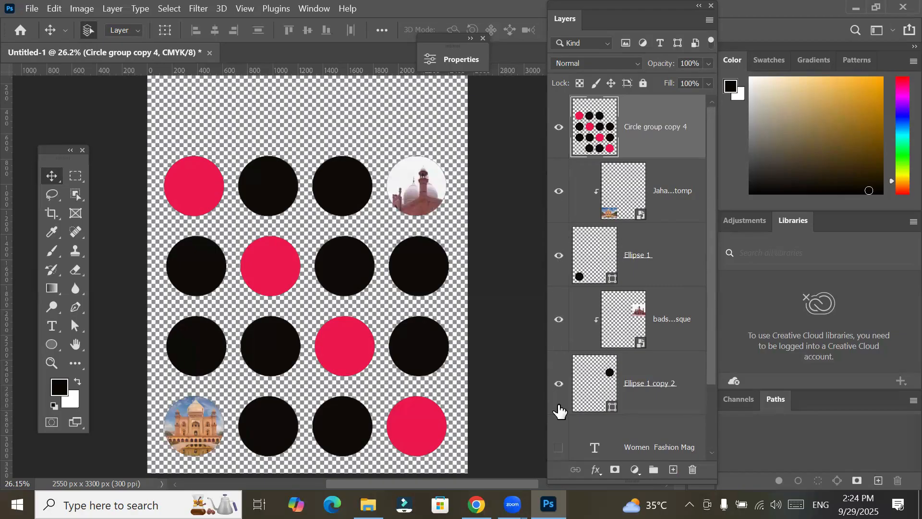
pyautogui.scroll(-2, 571, 384)
pyautogui.click(559, 365)
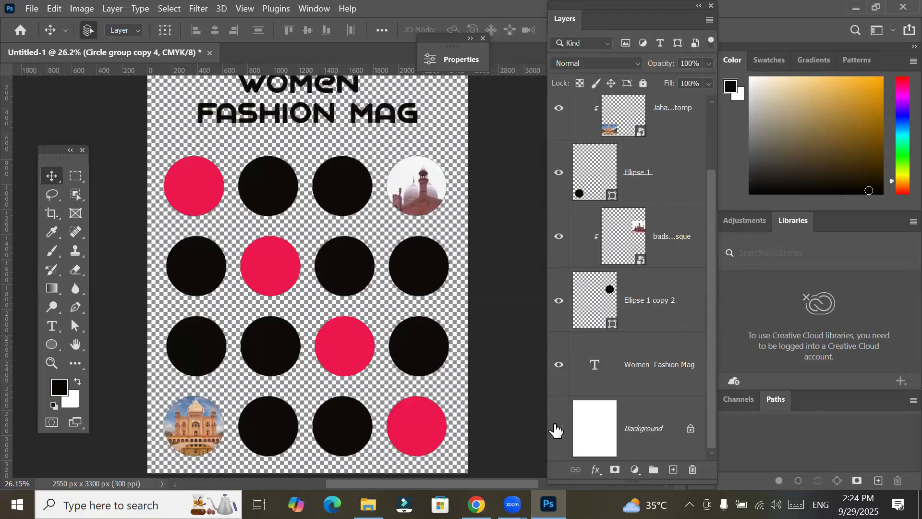
pyautogui.click(559, 429)
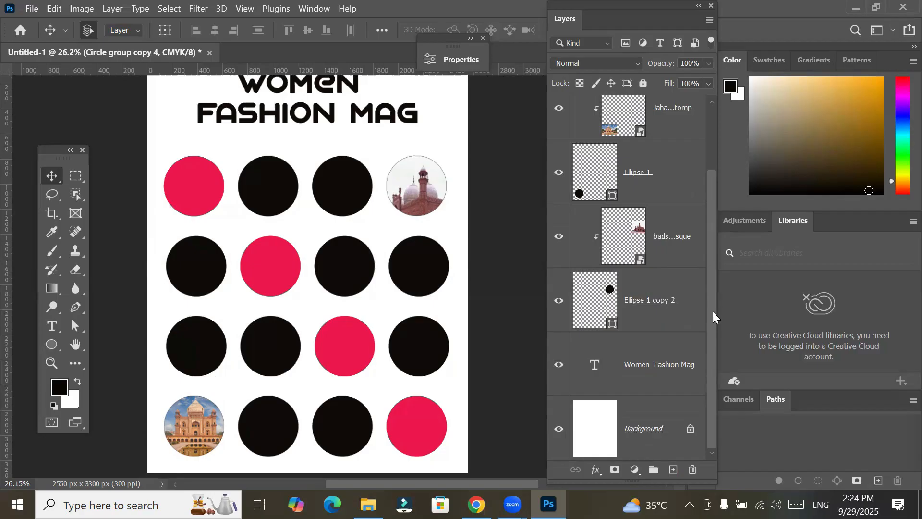
# Toggle the visibility of the merged Circle group copy 4 layer to check which circles it contains
pyautogui.moveTo(713, 311); pyautogui.dragTo(715, 182)
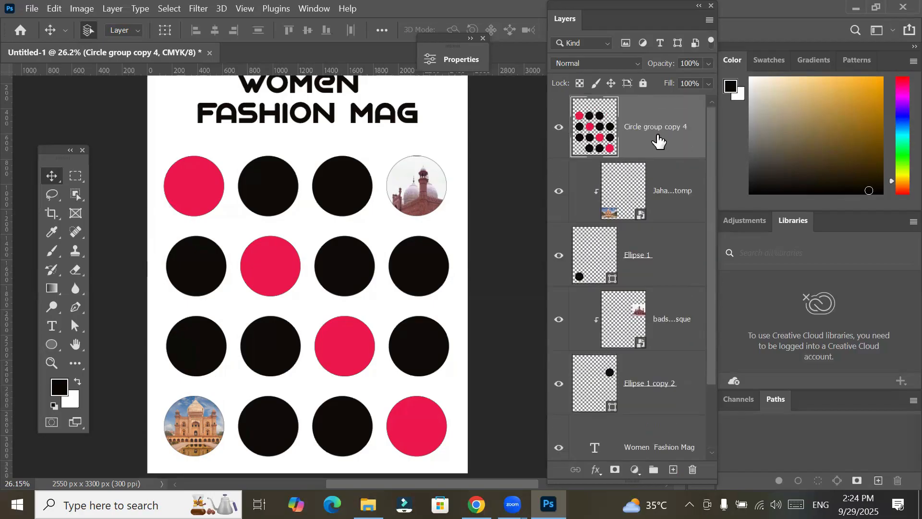
pyautogui.click(562, 127)
pyautogui.click(566, 128)
pyautogui.click(566, 128)
pyautogui.click(565, 128)
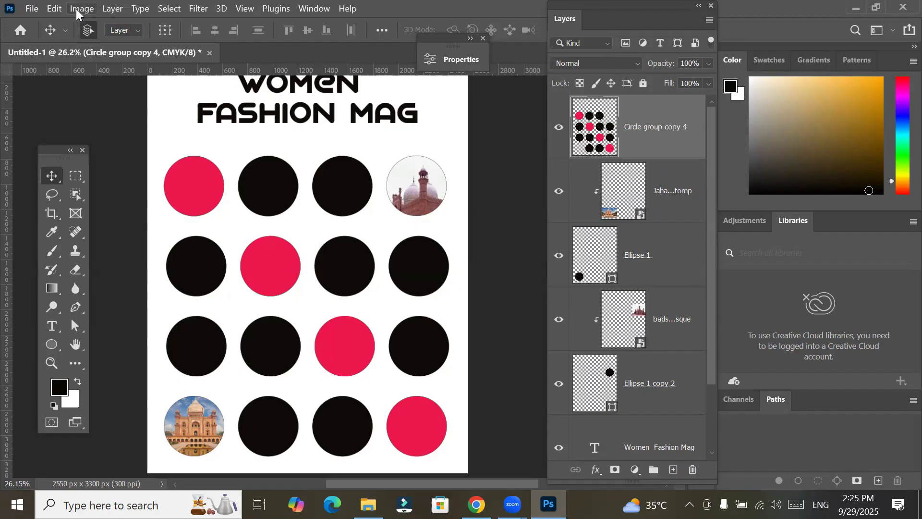
pyautogui.click(113, 9)
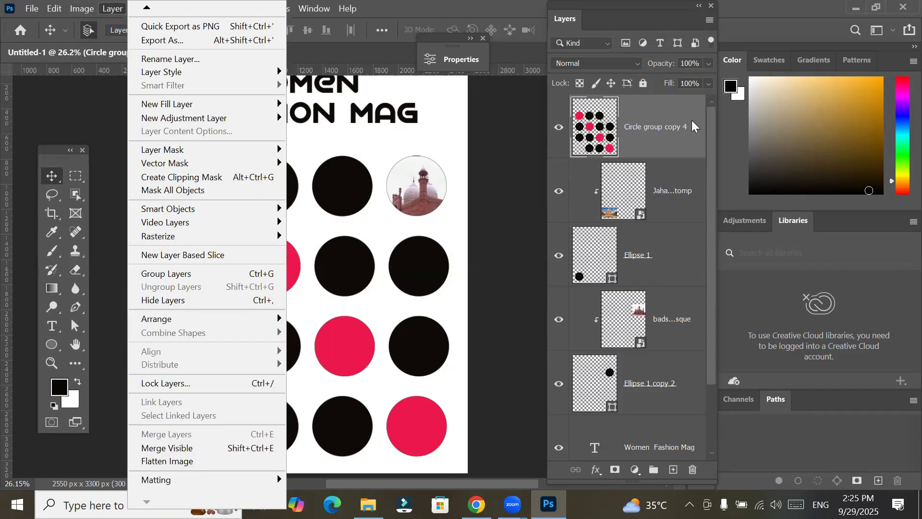
pyautogui.click(654, 133)
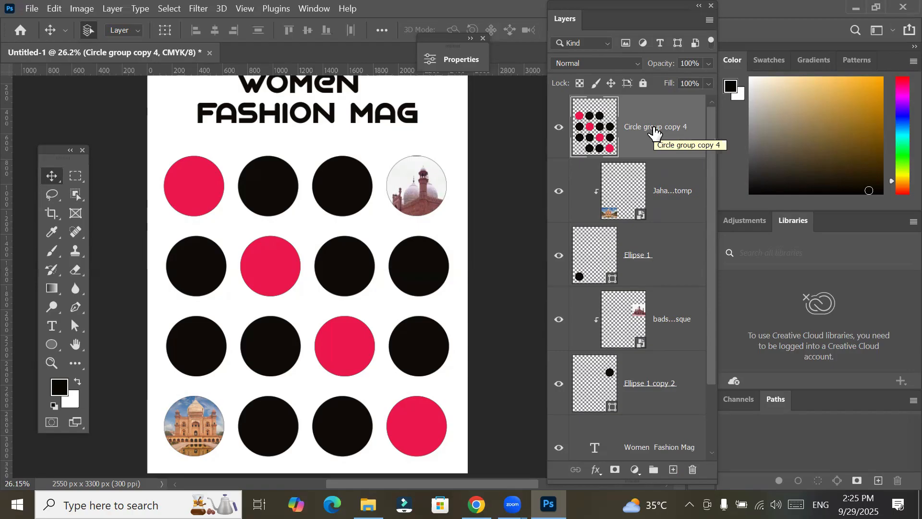
# Place the close-up portrait of the dark-haired woman from the Images > Models folder as an embedded image
pyautogui.click(31, 8)
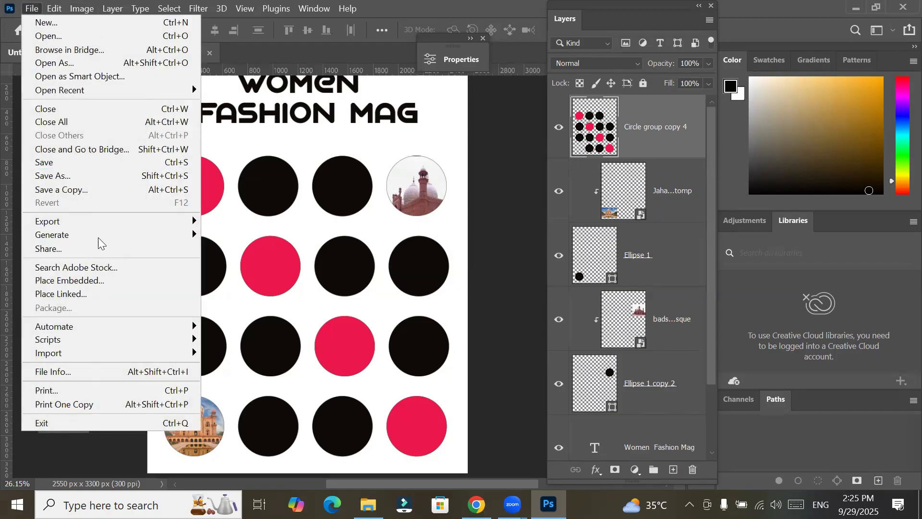
pyautogui.click(109, 285)
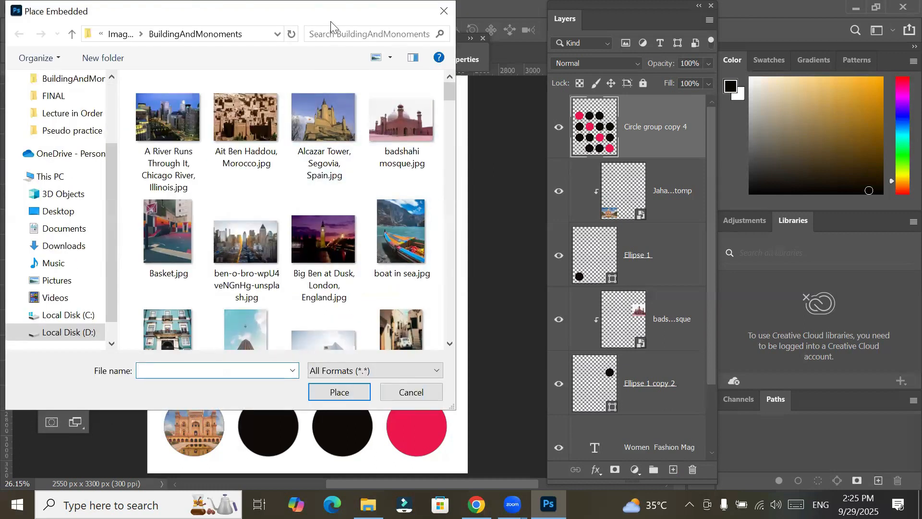
pyautogui.click(117, 34)
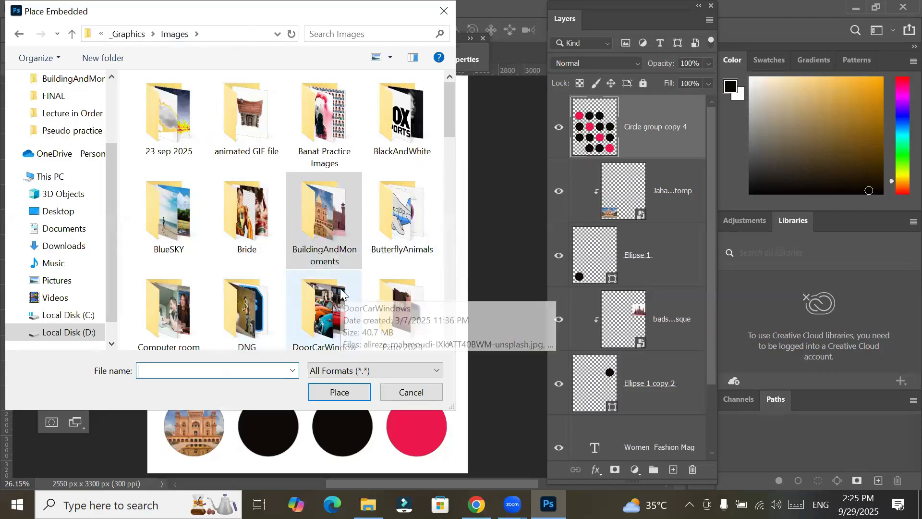
pyautogui.scroll(-5, 341, 291)
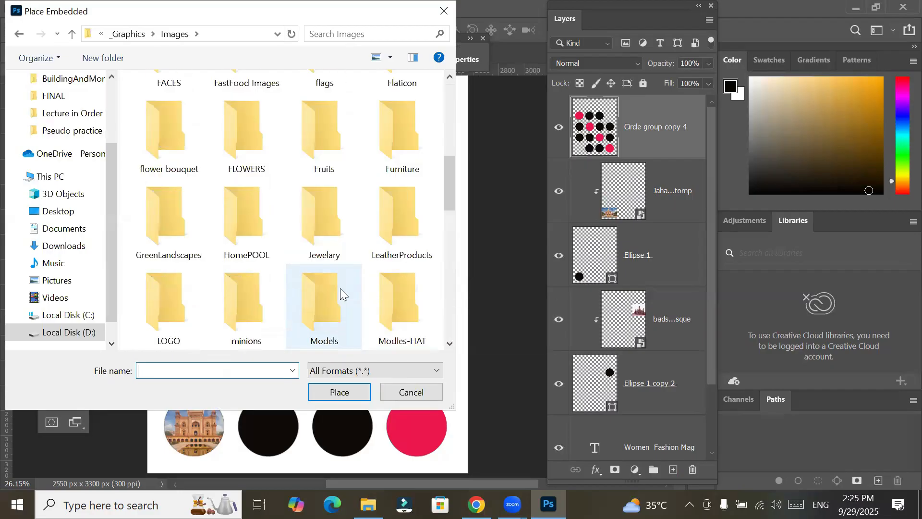
pyautogui.scroll(-5, 340, 288)
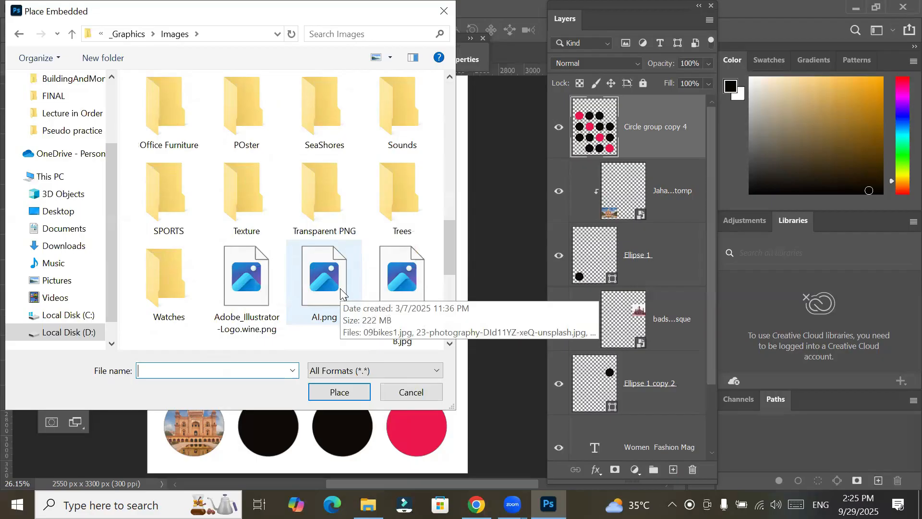
pyautogui.scroll(1, 251, 273)
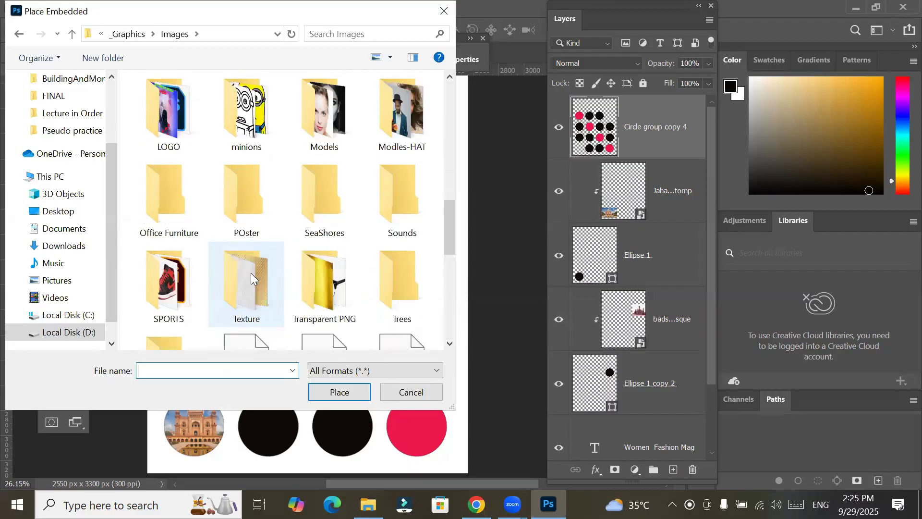
pyautogui.doubleClick(323, 121)
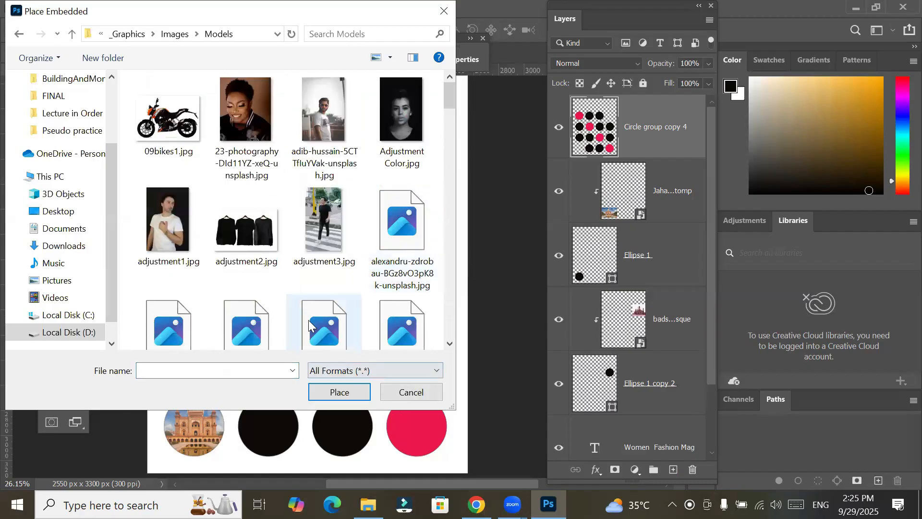
pyautogui.click(402, 224)
pyautogui.click(346, 393)
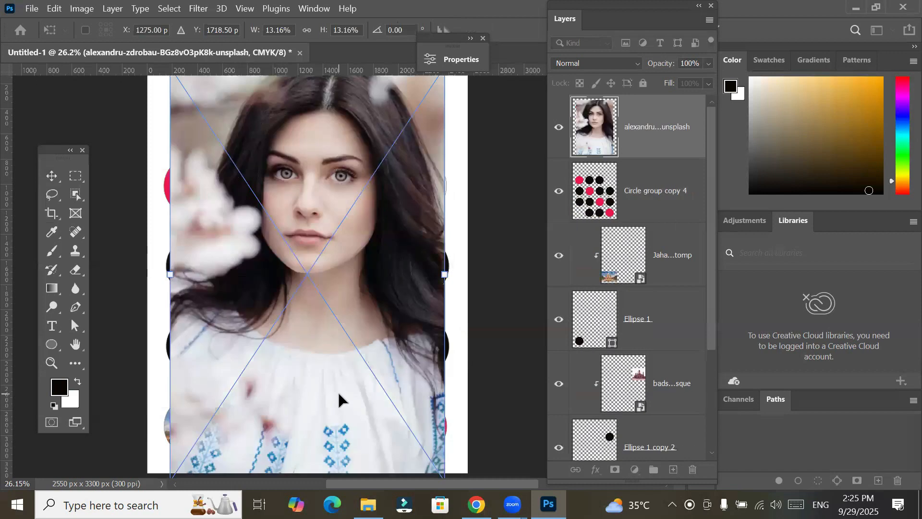
# Stretch the placed portrait across the page width below the title, about 15.55% wide and 10.35% high, and apply the transform
pyautogui.moveTo(170, 275); pyautogui.dragTo(134, 285)
pyautogui.moveTo(444, 272); pyautogui.dragTo(473, 272)
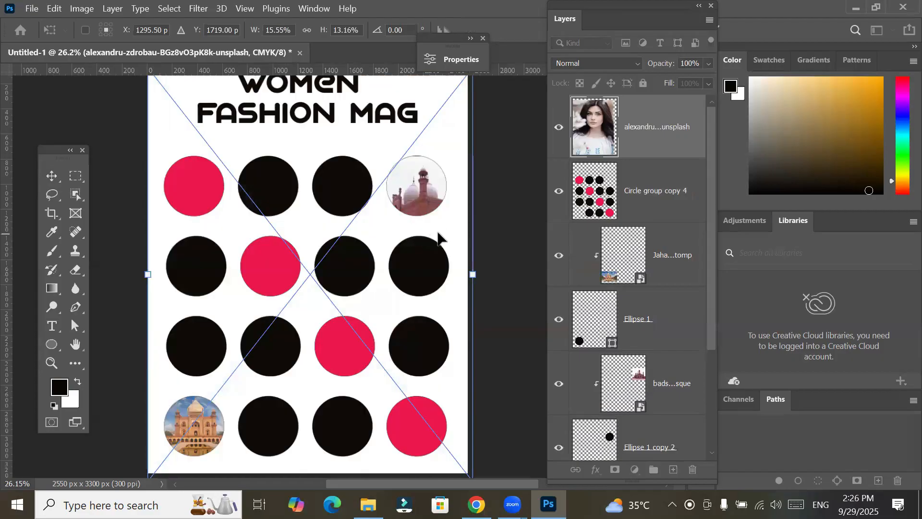
pyautogui.scroll(-1, 439, 238)
pyautogui.scroll(2, 442, 236)
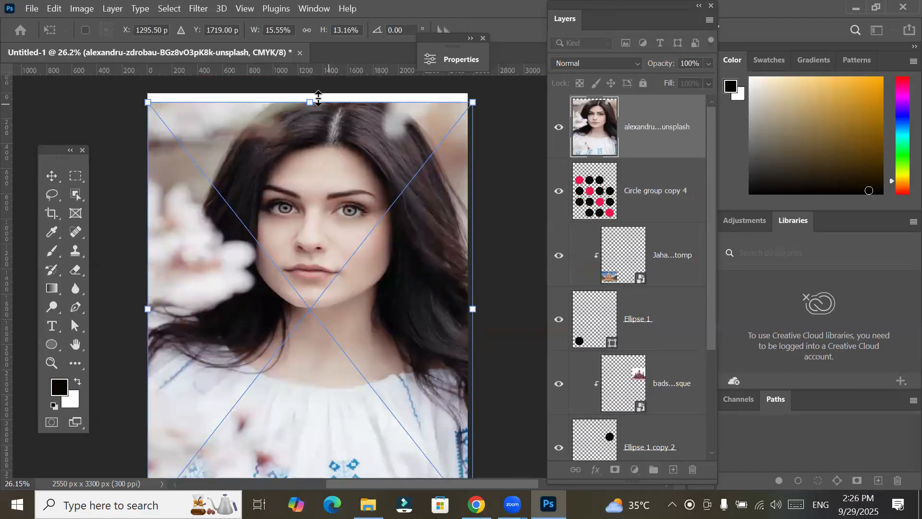
pyautogui.moveTo(311, 102); pyautogui.dragTo(309, 189)
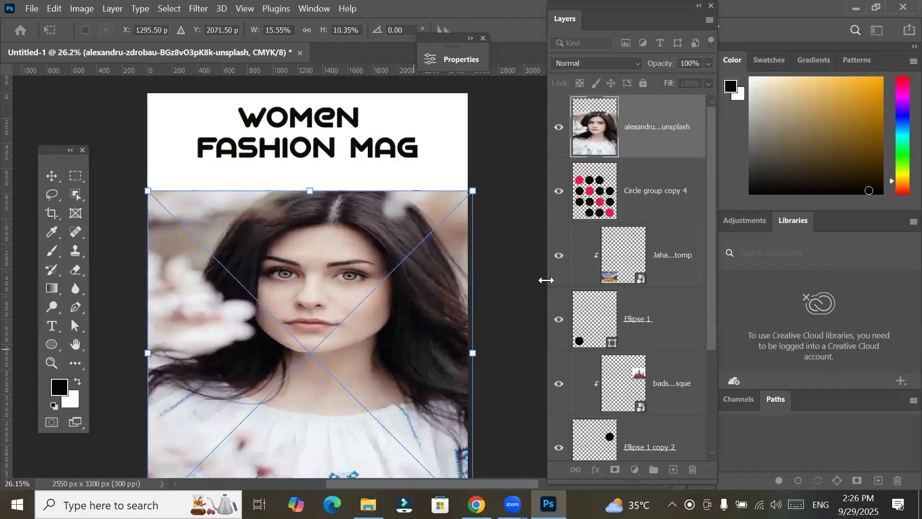
pyautogui.moveTo(630, 5); pyautogui.dragTo(624, 128)
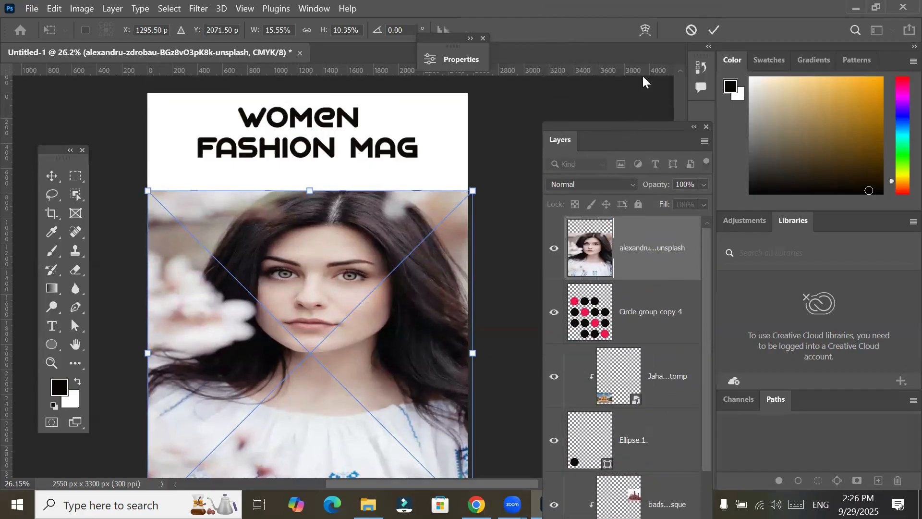
pyautogui.click(713, 31)
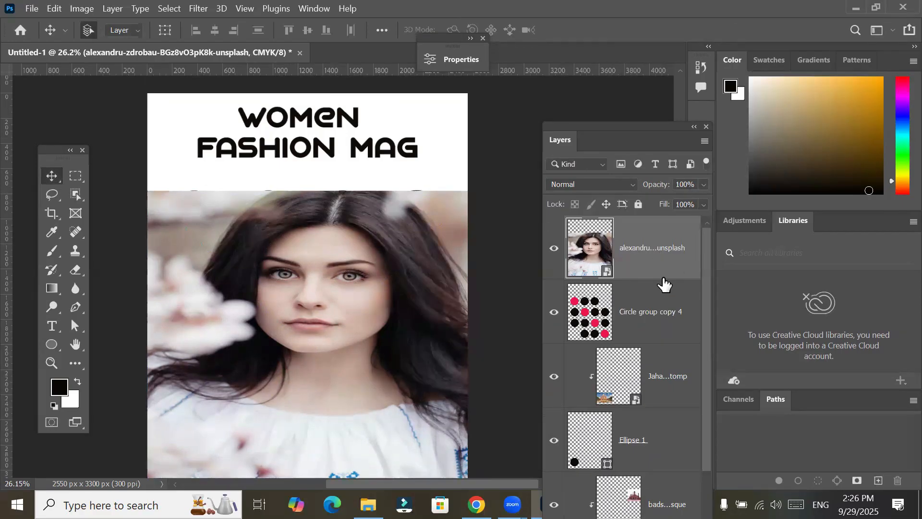
# Create a clipping mask so the portrait shows only inside the circles of the Circle group copy 4 layer
pyautogui.moveTo(664, 284); pyautogui.dragTo(665, 275)
pyautogui.press('alt')
pyautogui.click(82, 9)
pyautogui.click(98, 9)
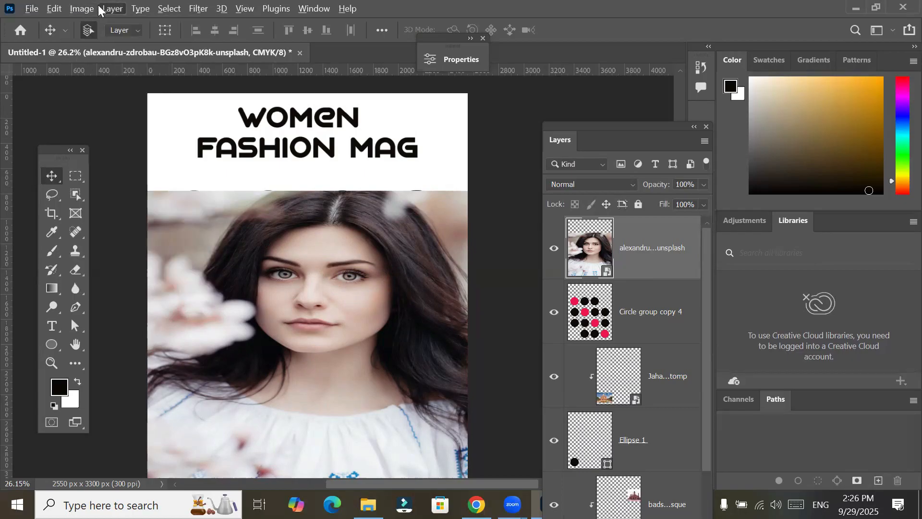
pyautogui.click(112, 9)
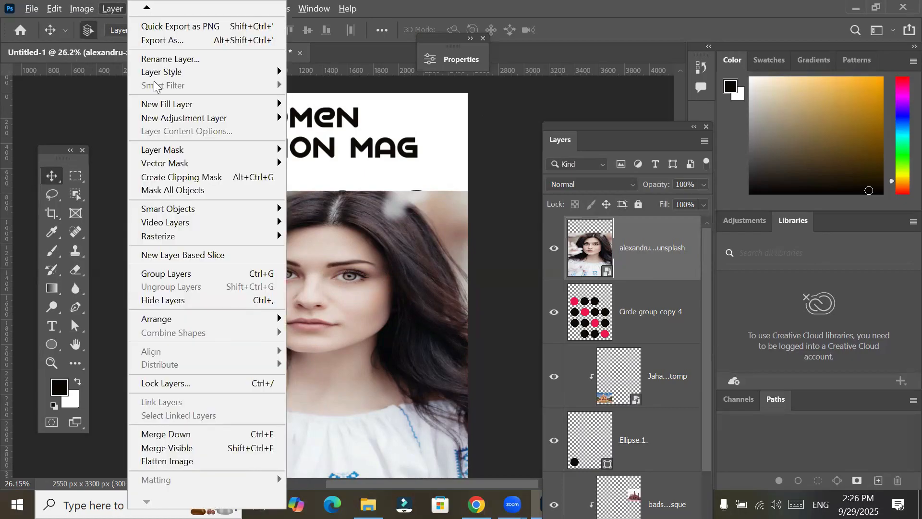
pyautogui.click(236, 184)
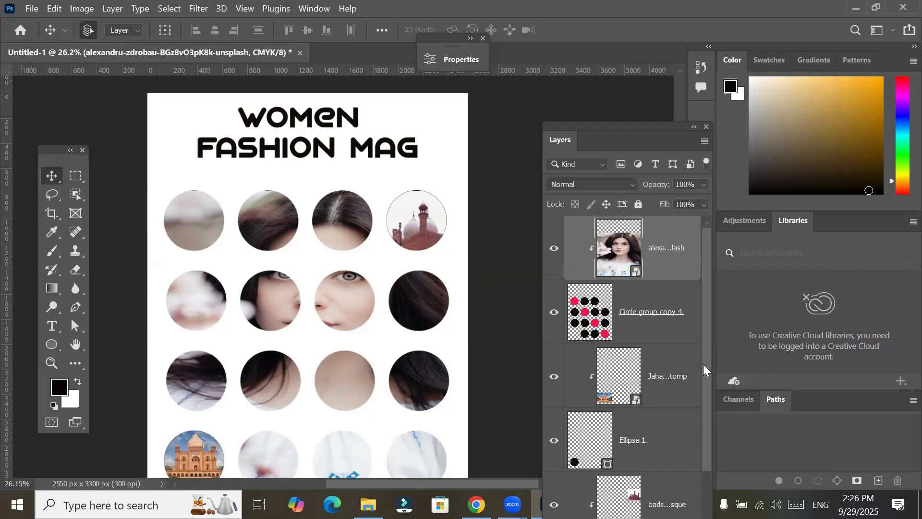
# Shift the clipped portrait slightly downward and extend its top edge to cover the first row of circles, about 10.75% high
pyautogui.scroll(-1, 703, 364)
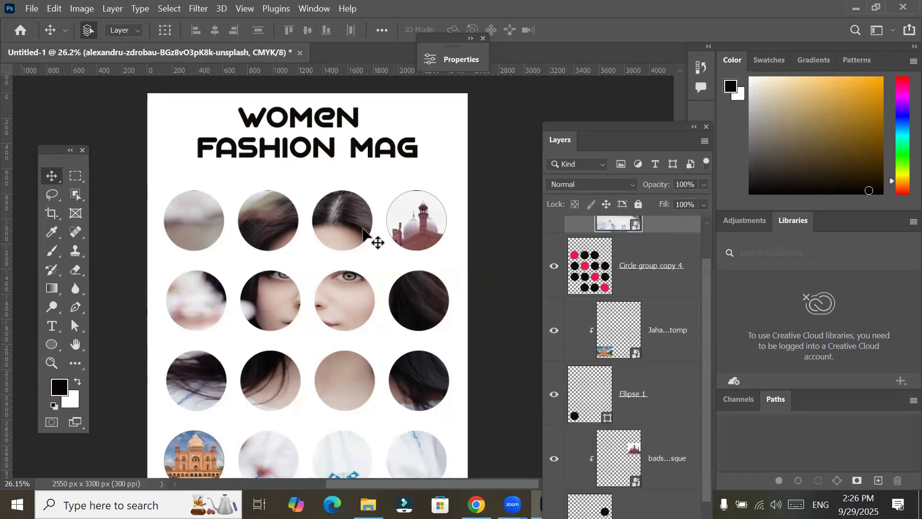
pyautogui.scroll(-3, 431, 368)
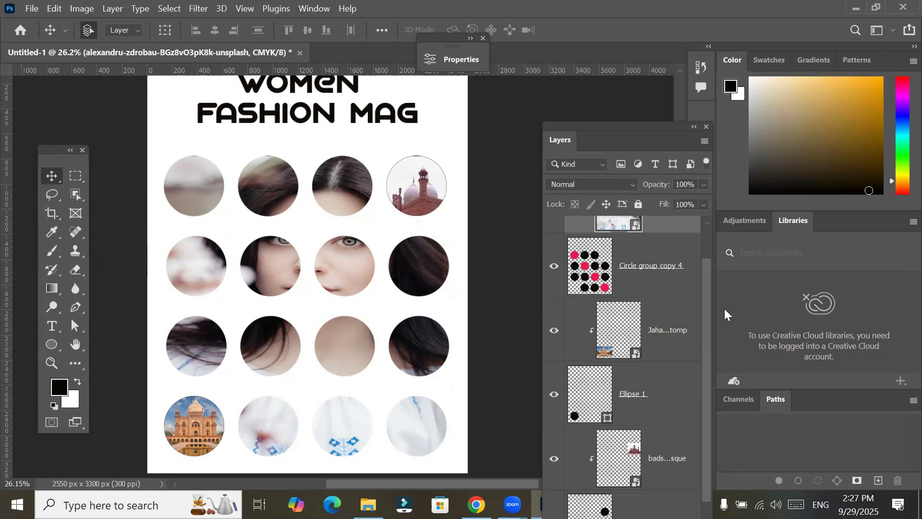
pyautogui.scroll(2, 708, 288)
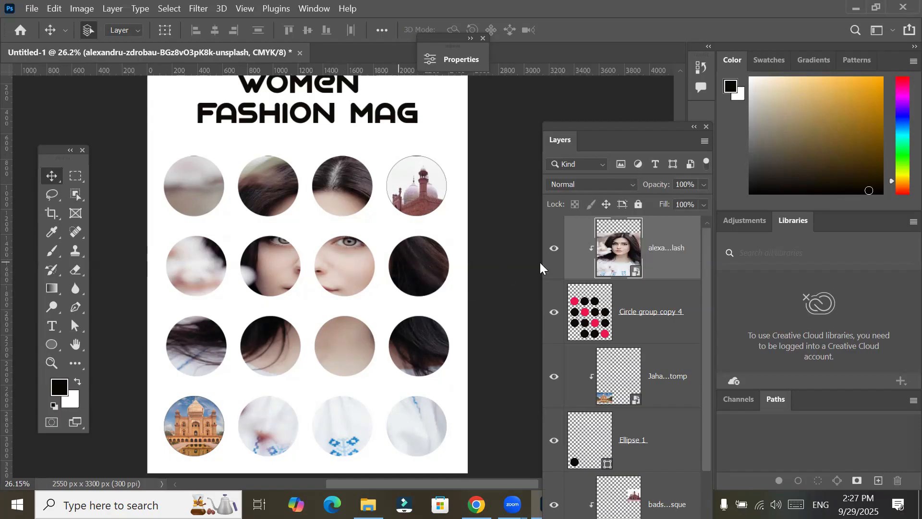
pyautogui.moveTo(330, 266); pyautogui.dragTo(325, 286)
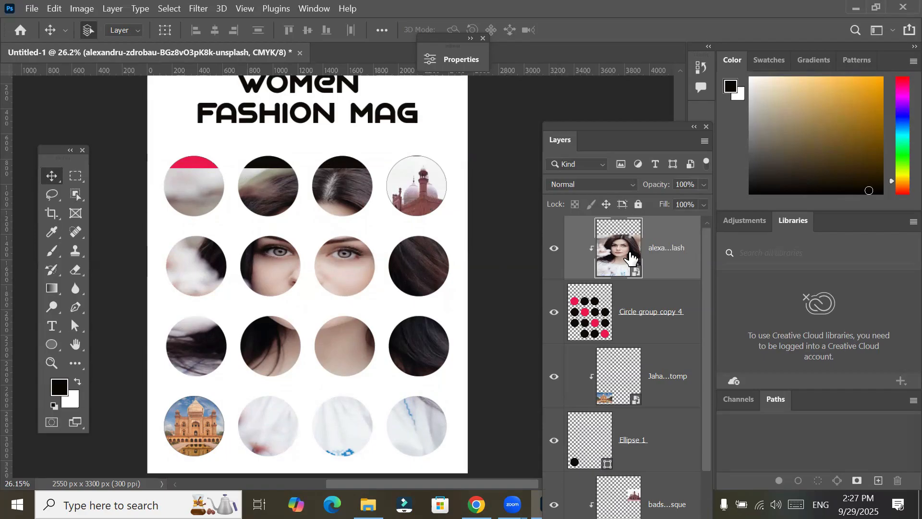
pyautogui.hotkey('ctrl', 't')
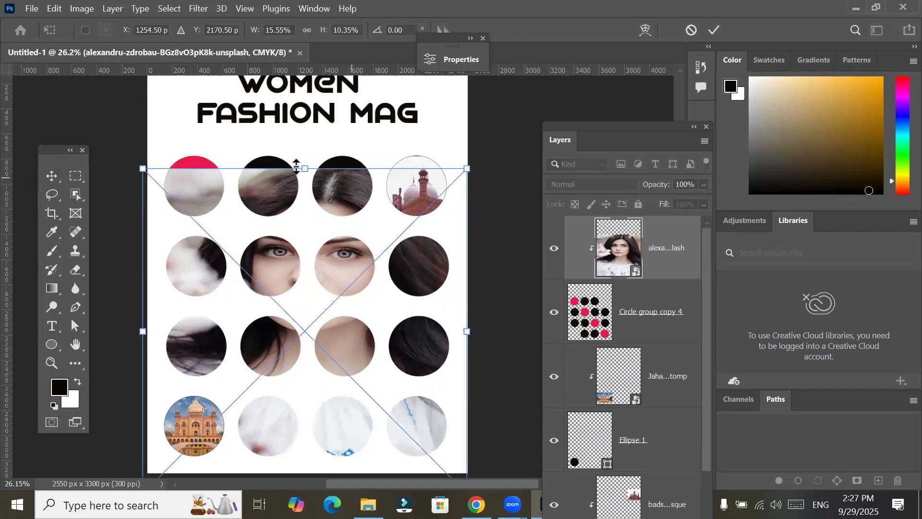
pyautogui.moveTo(304, 169); pyautogui.dragTo(304, 156)
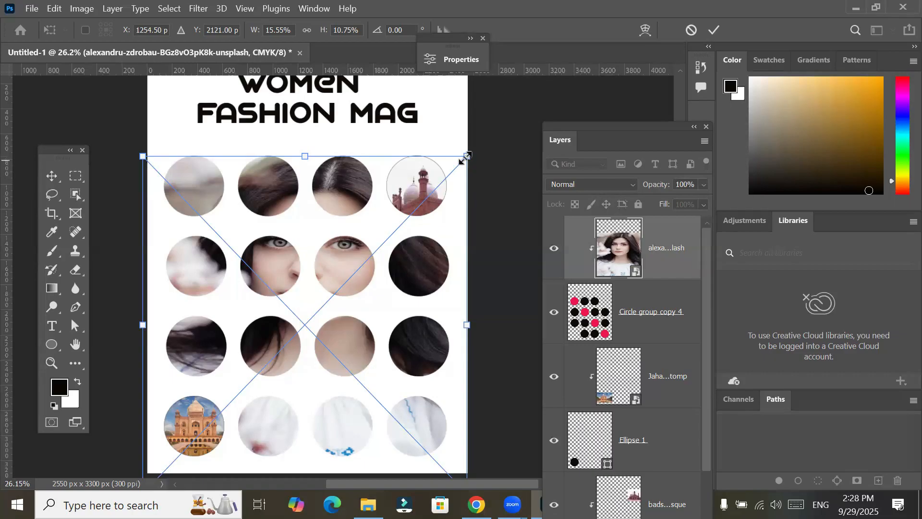
# Resize the clipped portrait to cover only the two right-hand columns of circles, about 7.70% wide and 10.98% high, and apply it
pyautogui.moveTo(143, 156); pyautogui.dragTo(374, 383)
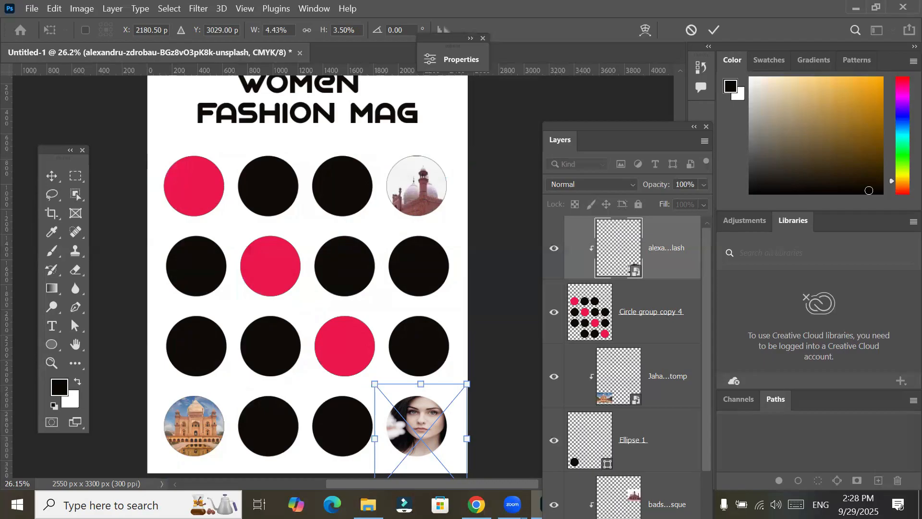
pyautogui.moveTo(374, 383); pyautogui.dragTo(304, 152)
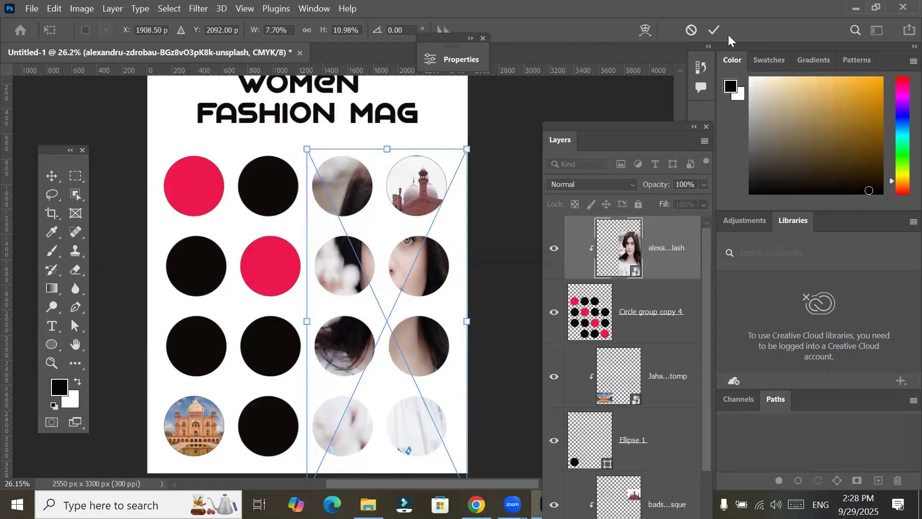
pyautogui.click(715, 33)
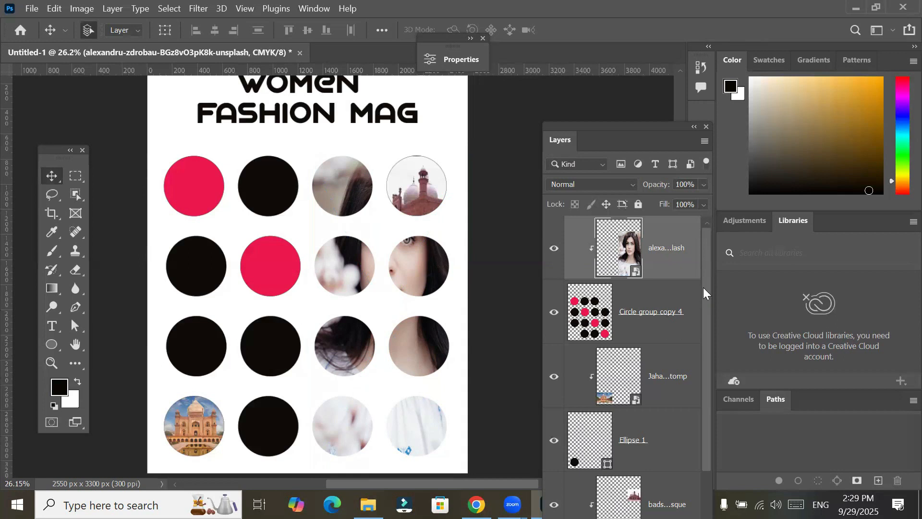
# Place the photo of the woman sitting on stone steps from the Models folder as an embedded image
pyautogui.click(31, 7)
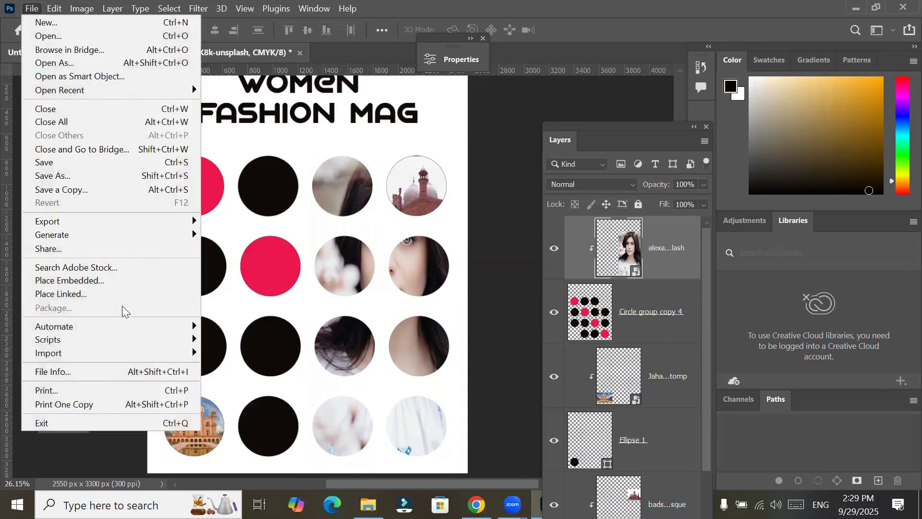
pyautogui.click(128, 282)
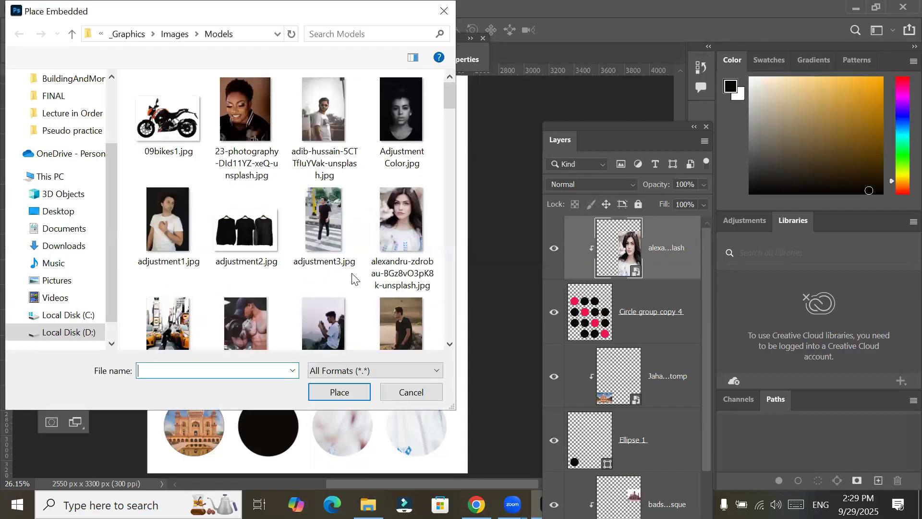
pyautogui.scroll(-8, 269, 269)
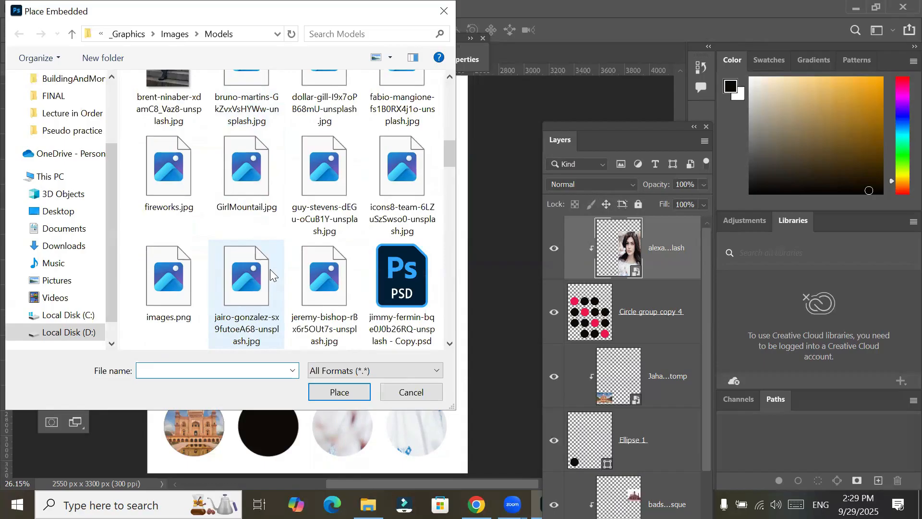
pyautogui.scroll(1, 269, 268)
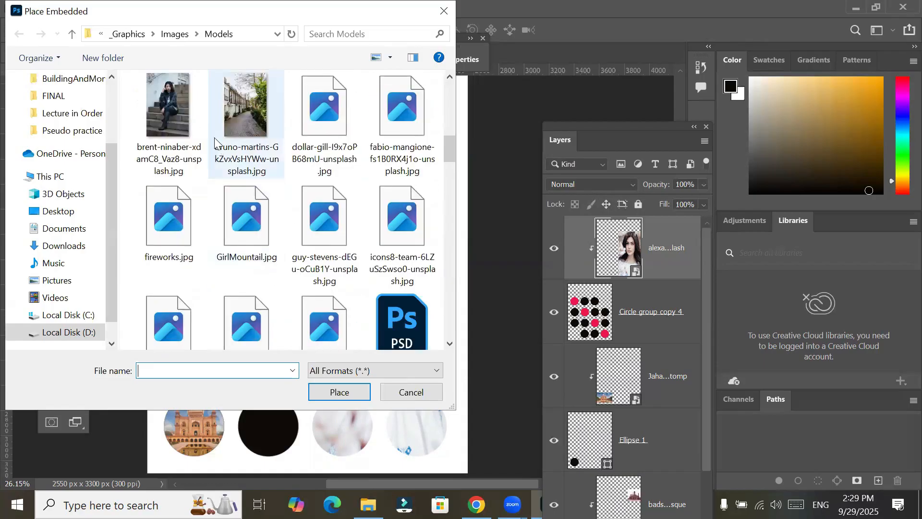
pyautogui.click(168, 120)
pyautogui.click(342, 392)
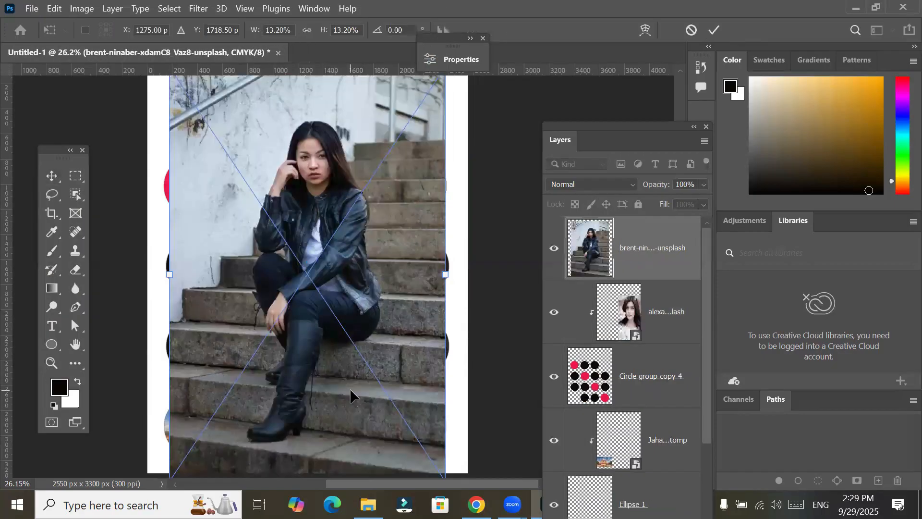
# Scale the stairs photo over the page's left half below the title, about 7.64% wide and 10.75% high, and apply it
pyautogui.moveTo(339, 225); pyautogui.dragTo(321, 230)
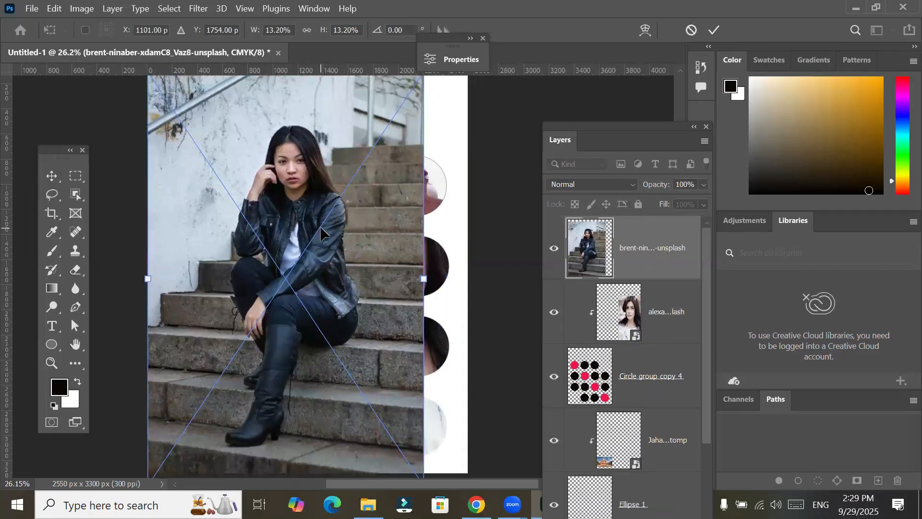
pyautogui.scroll(-3, 320, 226)
pyautogui.moveTo(390, 121); pyautogui.dragTo(311, 173)
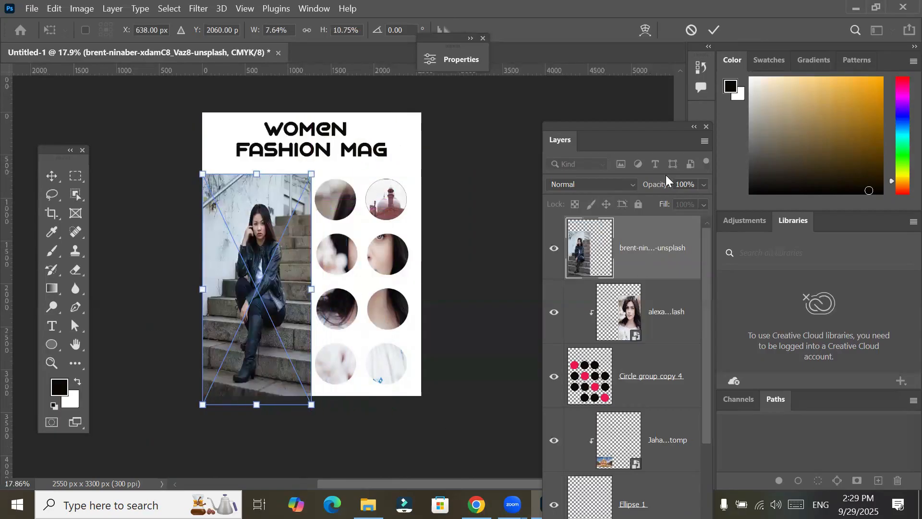
pyautogui.click(714, 35)
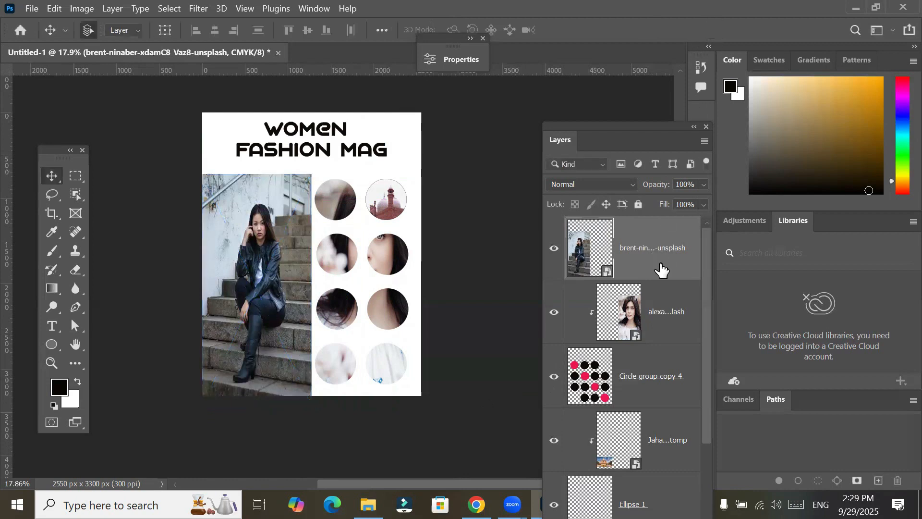
# Clip the stairs photo to the merged circles as well, and select the Circle group copy 4 layer
pyautogui.moveTo(661, 282); pyautogui.dragTo(662, 276)
pyautogui.keyDown('alt'); pyautogui.click(662, 276); pyautogui.keyUp('alt')
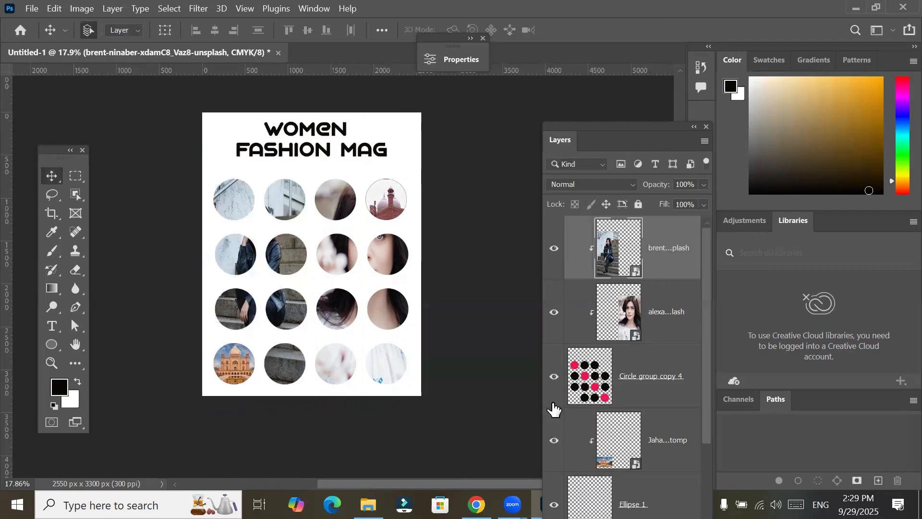
pyautogui.click(584, 380)
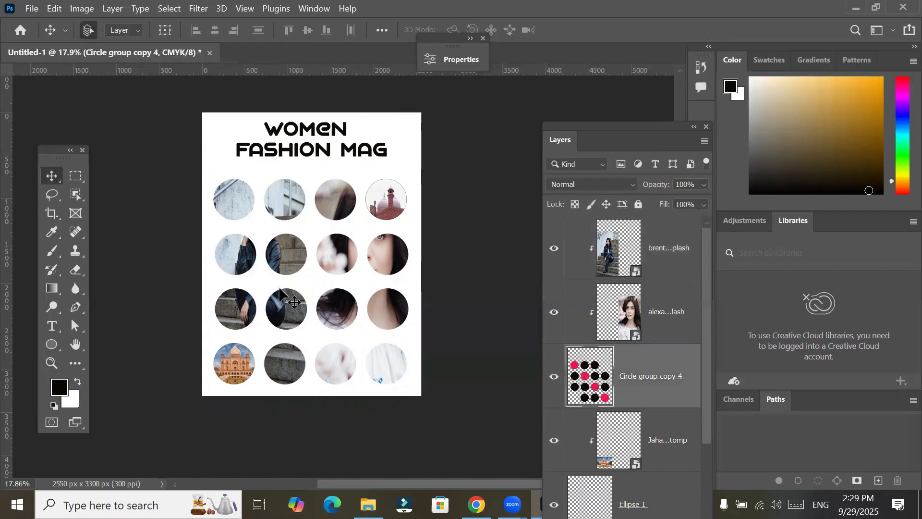
# Move the clipped stairs photo so the woman's face fills the first circle, widen it across the second column, and deselect it
pyautogui.click(624, 255)
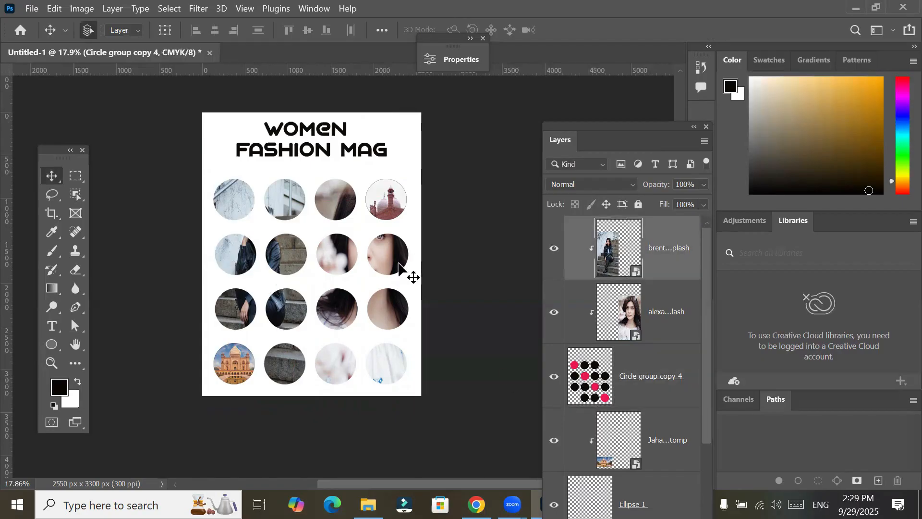
pyautogui.moveTo(224, 251); pyautogui.dragTo(217, 246)
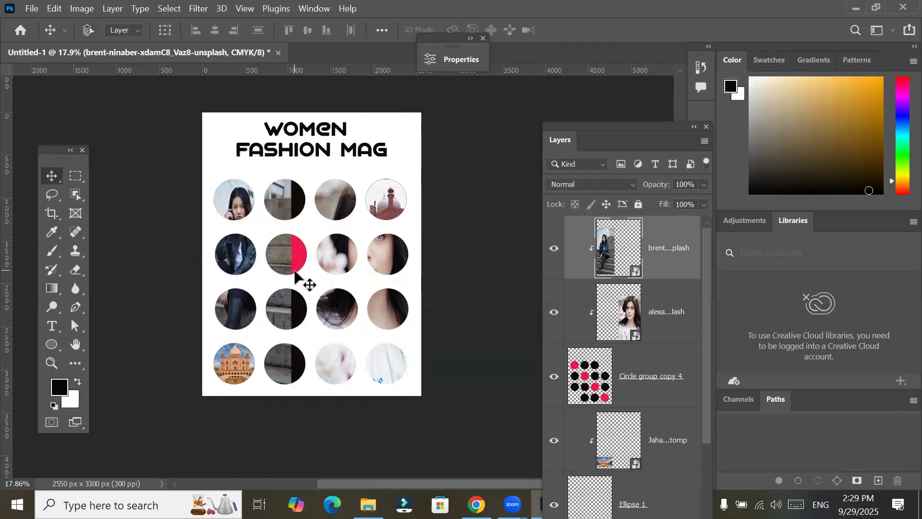
pyautogui.hotkey('ctrl', 't')
pyautogui.moveTo(302, 270); pyautogui.dragTo(324, 270)
pyautogui.moveTo(243, 211); pyautogui.dragTo(232, 212)
pyautogui.click(52, 176)
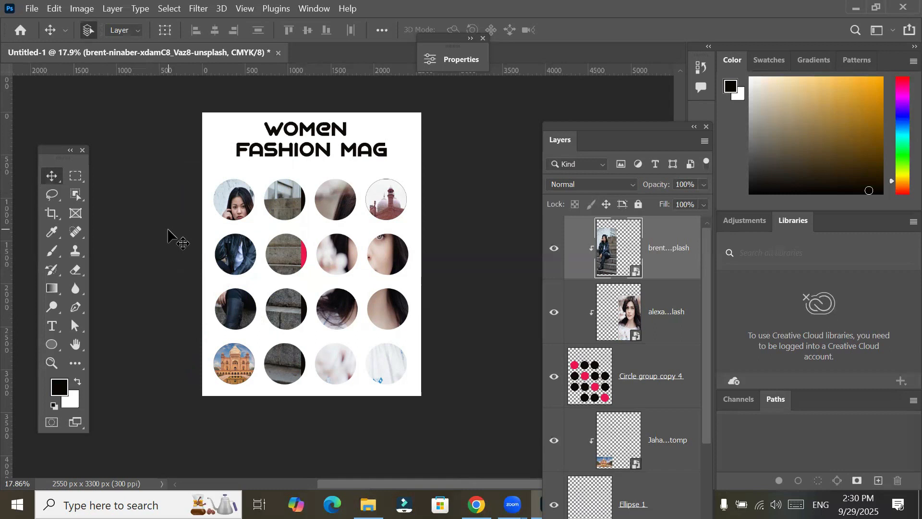
pyautogui.click(168, 229)
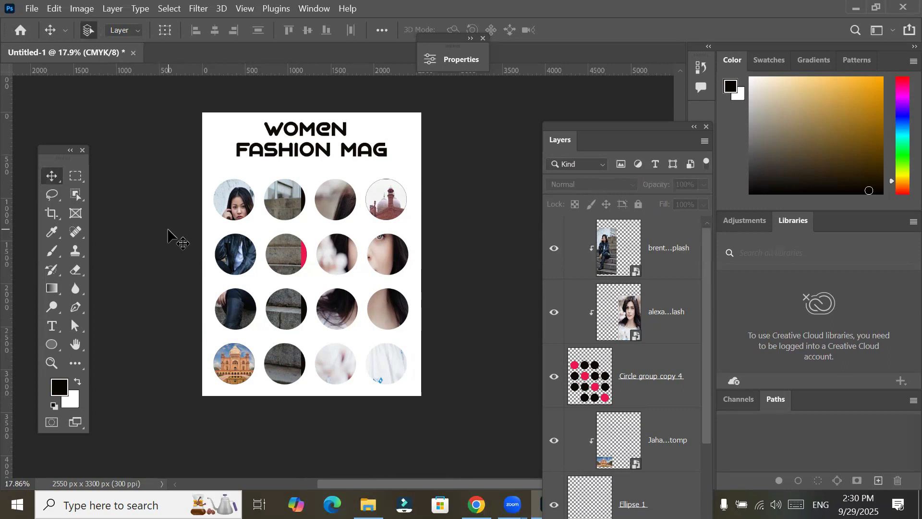
pyautogui.click(79, 174)
pyautogui.moveTo(79, 174); pyautogui.dragTo(142, 191)
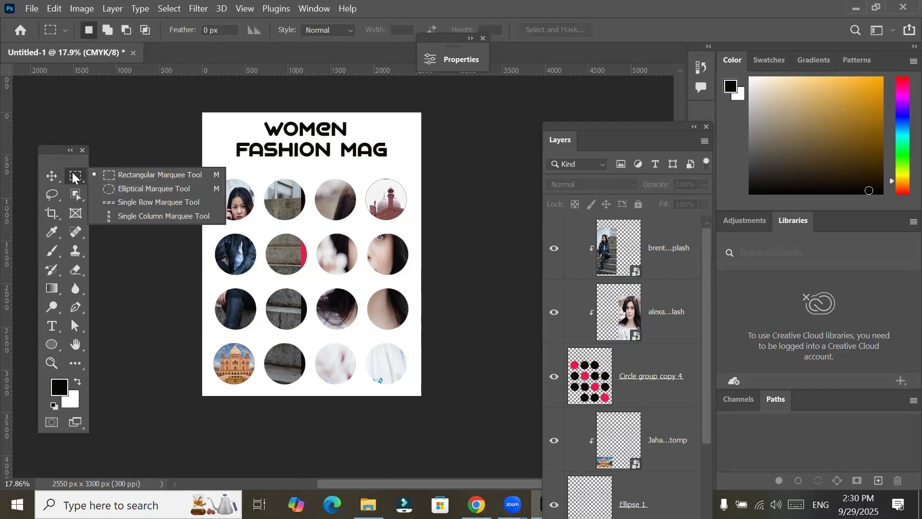
pyautogui.click(75, 198)
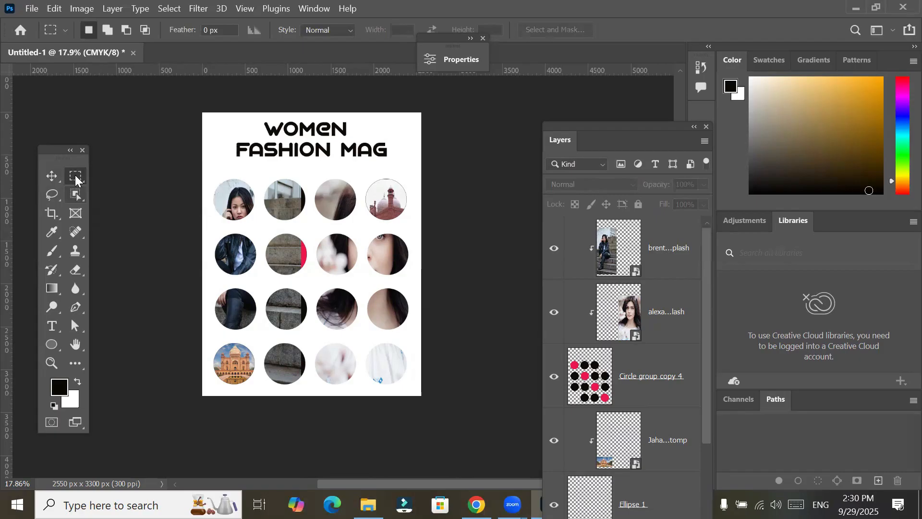
pyautogui.click(75, 179)
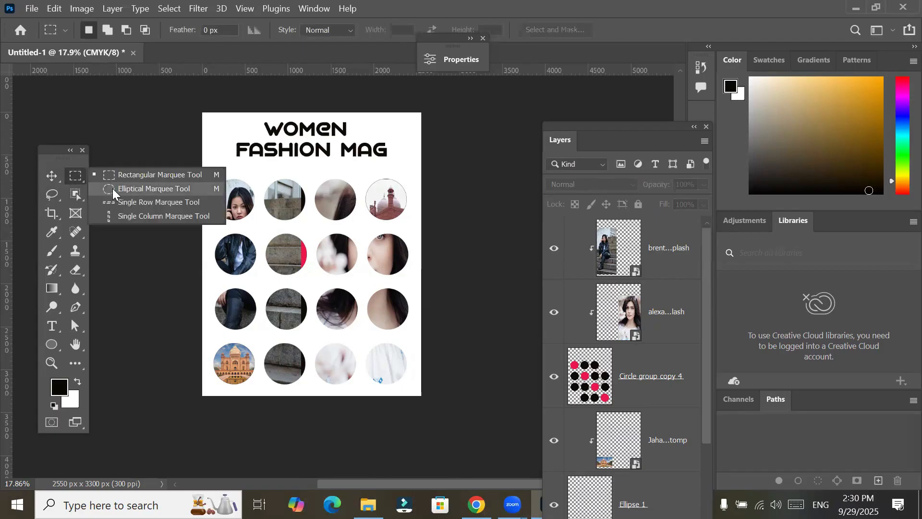
pyautogui.click(73, 174)
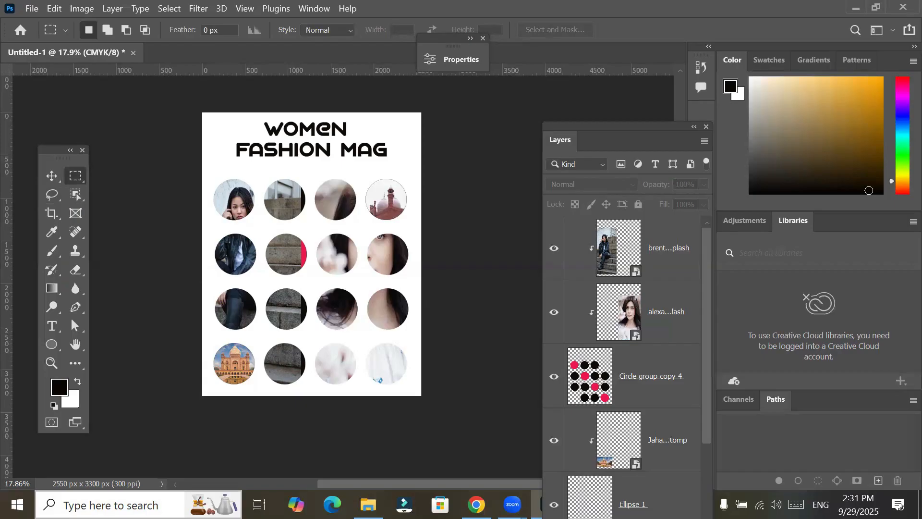
pyautogui.click(53, 344)
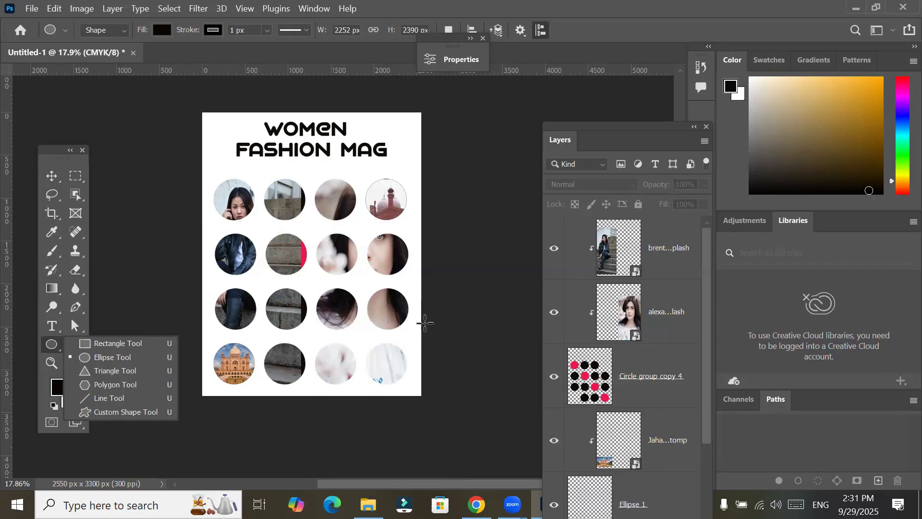
# Move the Layers panel up to fit more of the layer stack and select the Women Fashion Mag text layer
pyautogui.press('alt')
pyautogui.scroll(4, 303, 121)
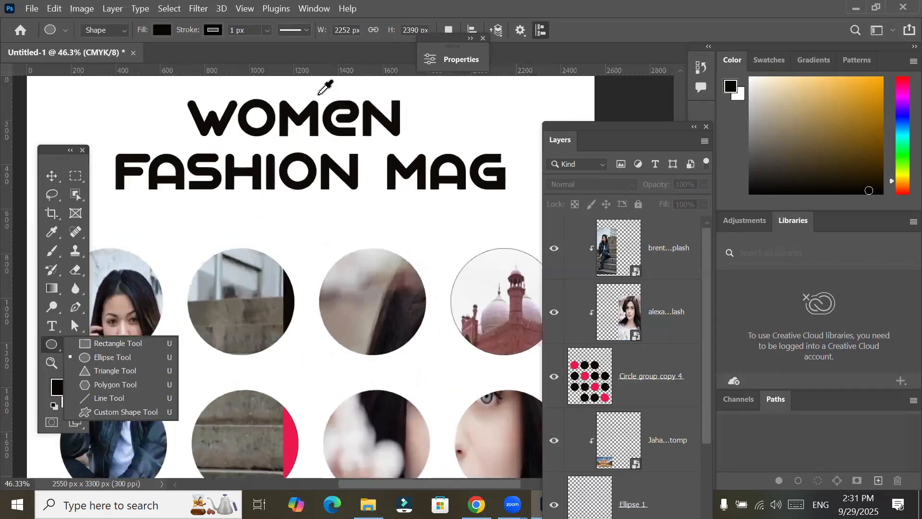
pyautogui.scroll(1, 325, 86)
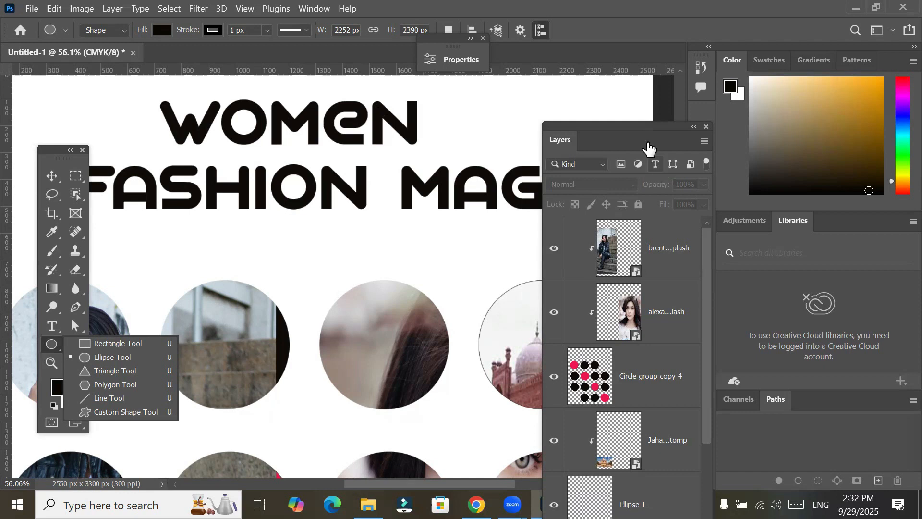
pyautogui.click(637, 121)
pyautogui.moveTo(600, 144); pyautogui.dragTo(624, 20)
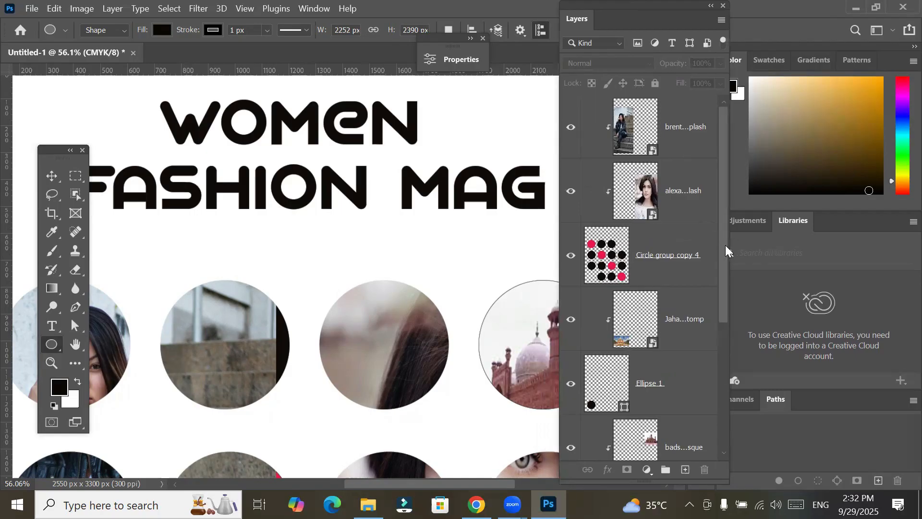
pyautogui.click(51, 177)
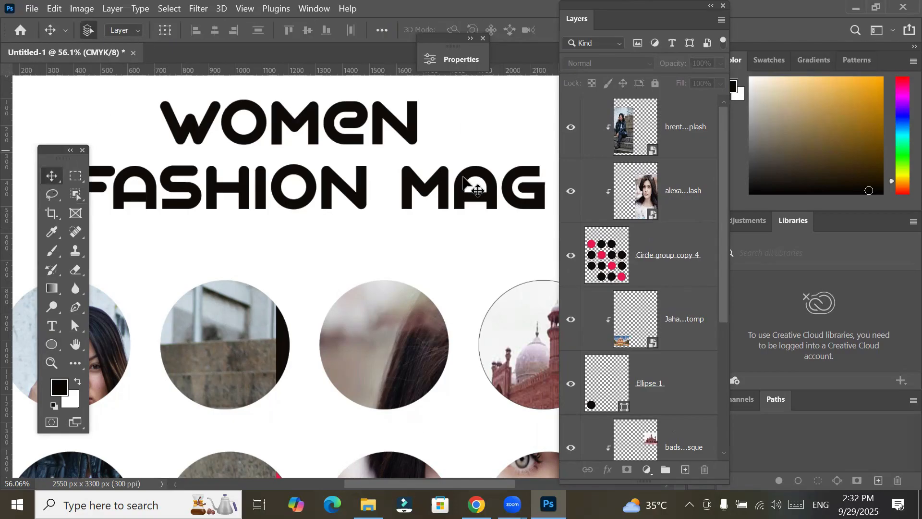
pyautogui.scroll(-5, 716, 341)
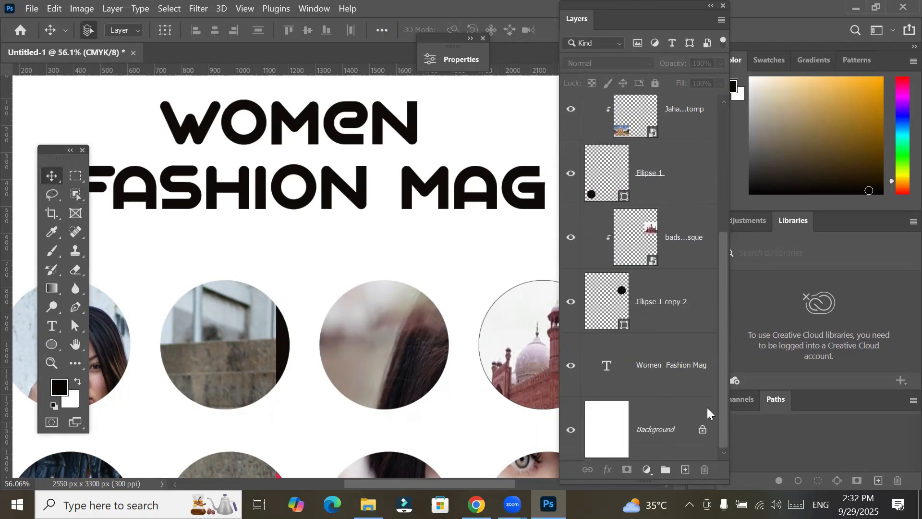
pyautogui.scroll(4, 700, 107)
pyautogui.scroll(-5, 711, 410)
pyautogui.click(670, 368)
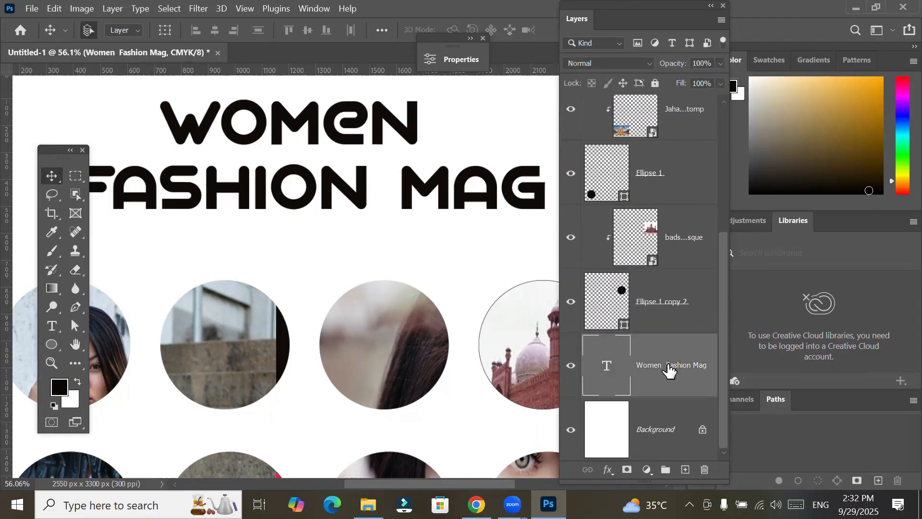
# Keep the Move tool's auto-select set to Layer and pick the Women Fashion Mag title on the canvas
pyautogui.moveTo(720, 313); pyautogui.dragTo(727, 177)
pyautogui.click(651, 137)
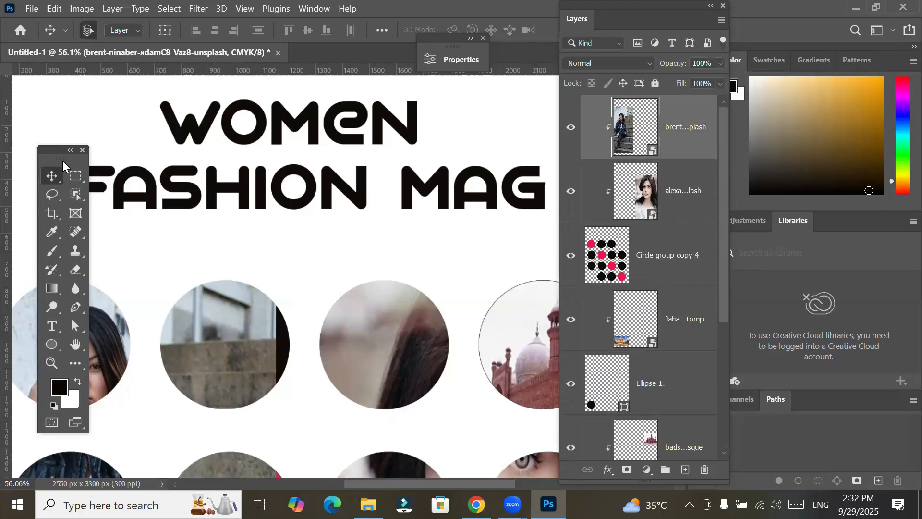
pyautogui.click(135, 32)
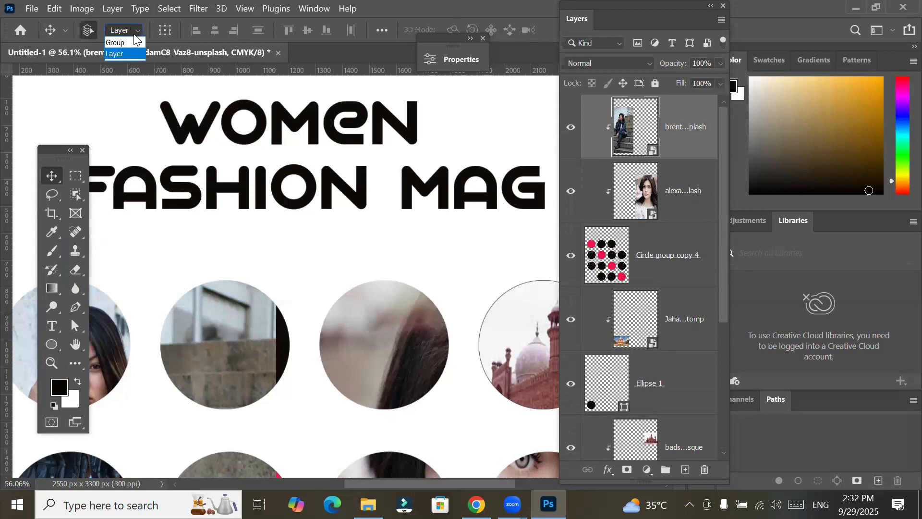
pyautogui.click(130, 53)
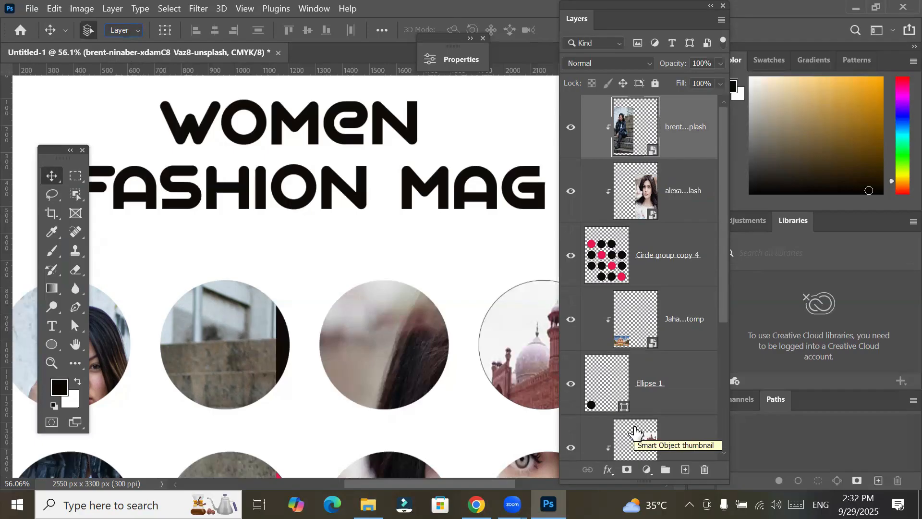
pyautogui.click(416, 139)
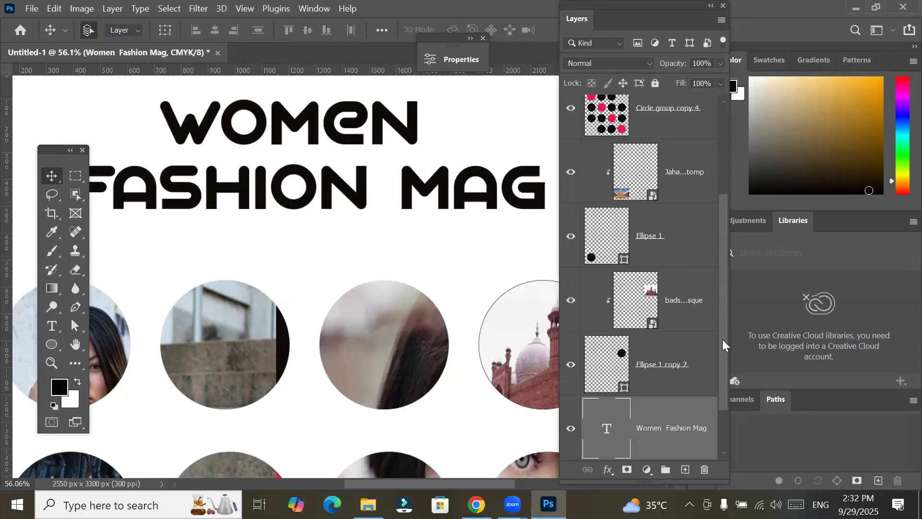
pyautogui.moveTo(722, 339); pyautogui.dragTo(718, 468)
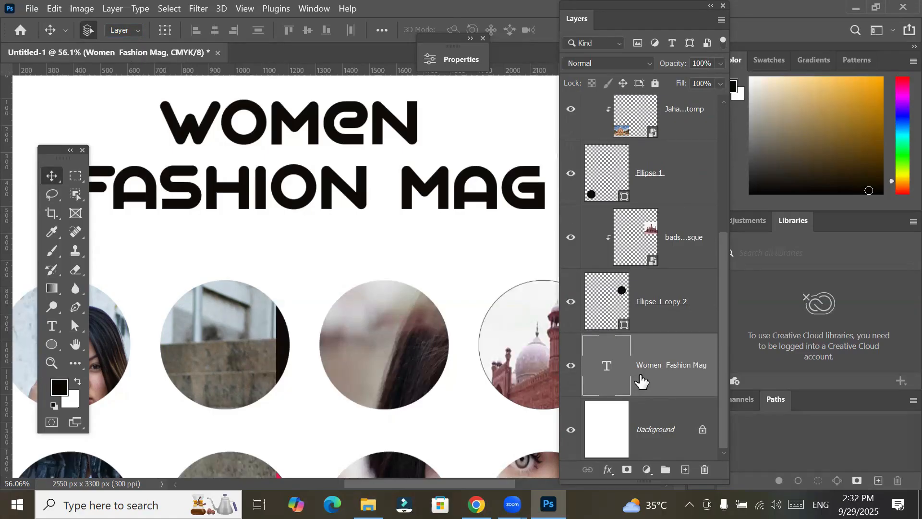
# Place the photo of the woman in a black hat by the red brick building from the Models folder as an embedded image
pyautogui.click(32, 8)
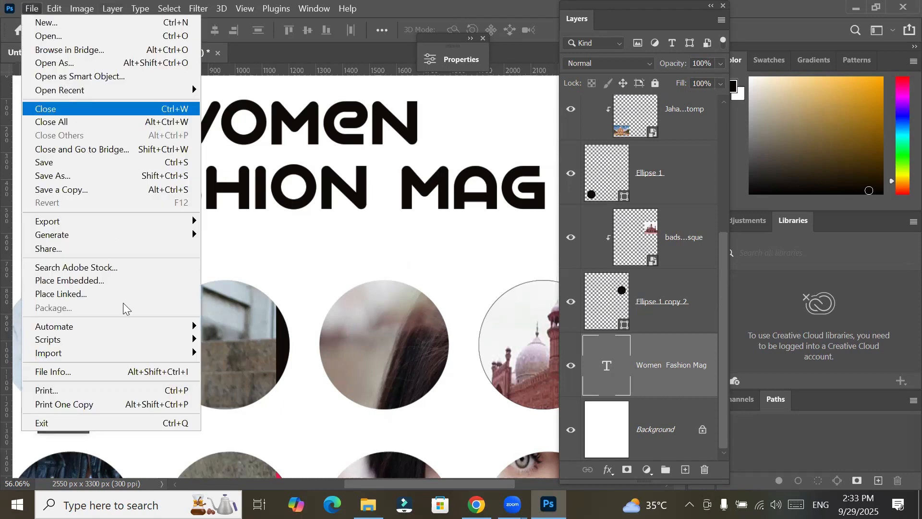
pyautogui.click(139, 284)
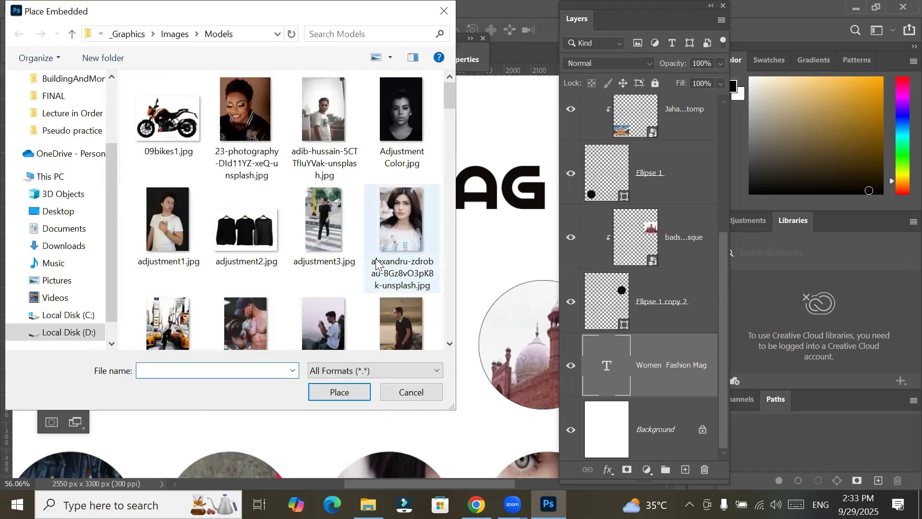
pyautogui.scroll(-5, 376, 261)
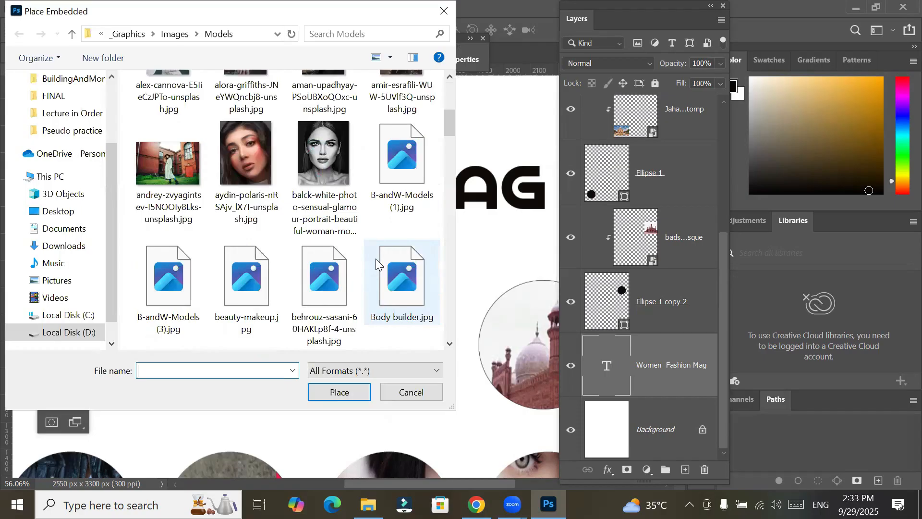
pyautogui.click(184, 172)
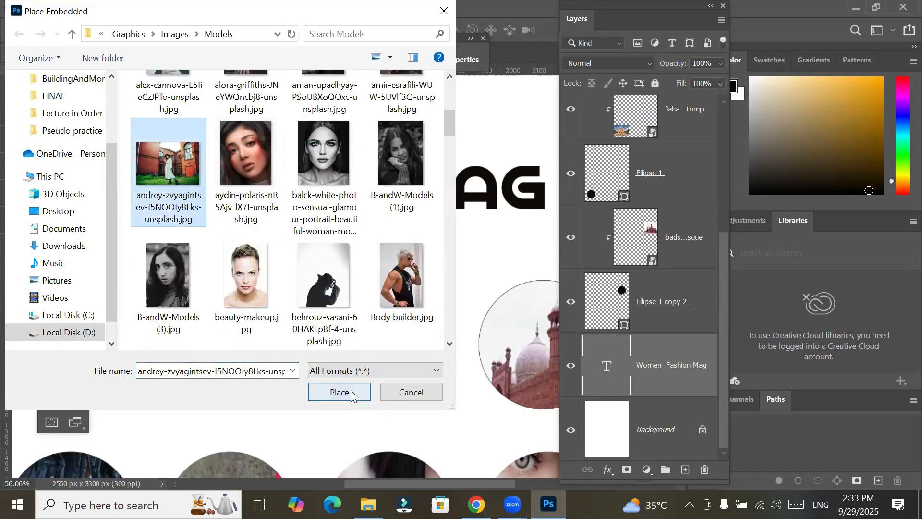
pyautogui.click(340, 392)
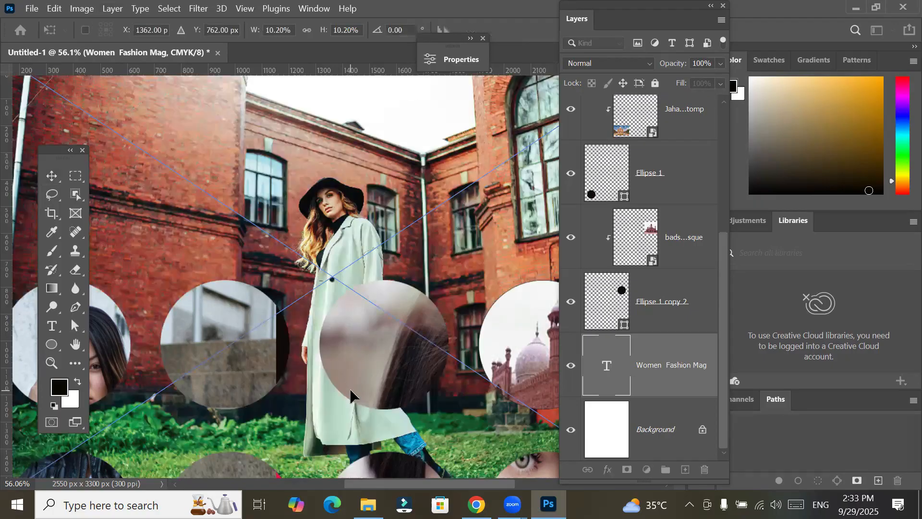
# Squash the brick building photo to a strip about 600 px high, align it over the title across the full page width, and apply it
pyautogui.scroll(-3, 347, 278)
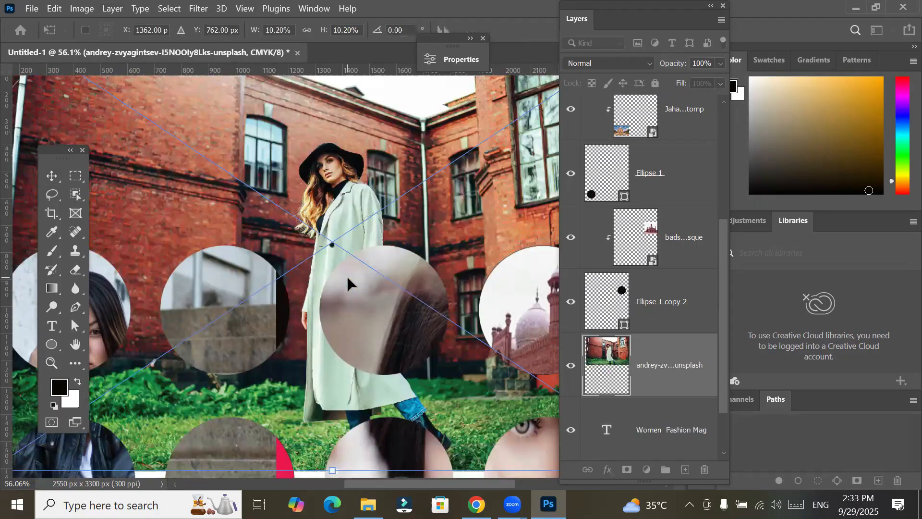
pyautogui.scroll(-2, 348, 279)
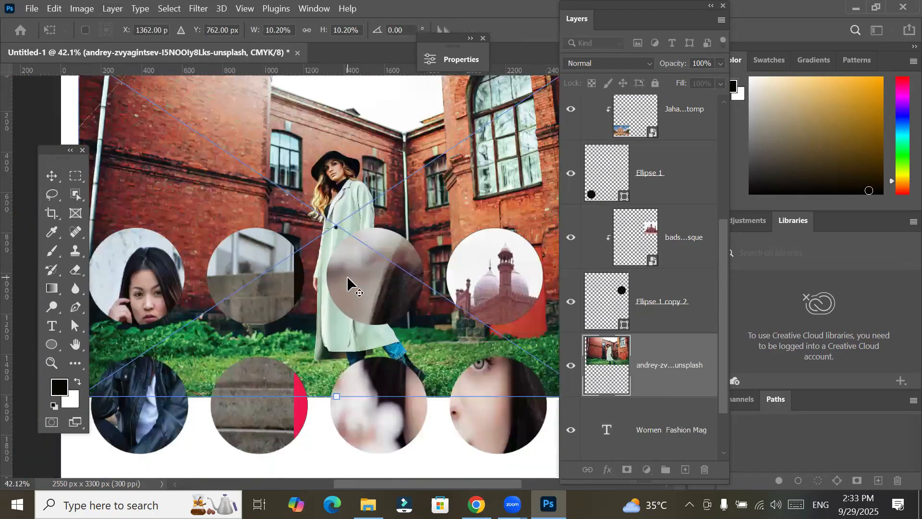
pyautogui.scroll(-2, 348, 281)
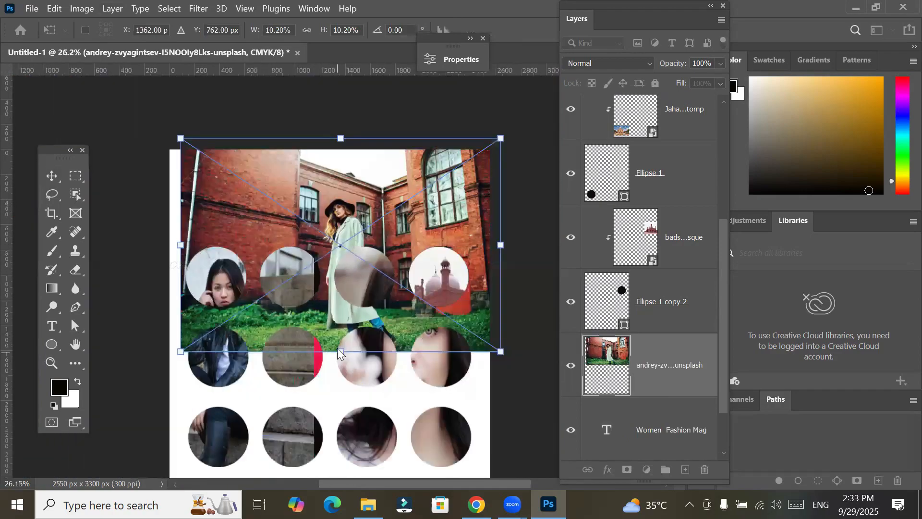
pyautogui.moveTo(341, 352); pyautogui.dragTo(332, 214)
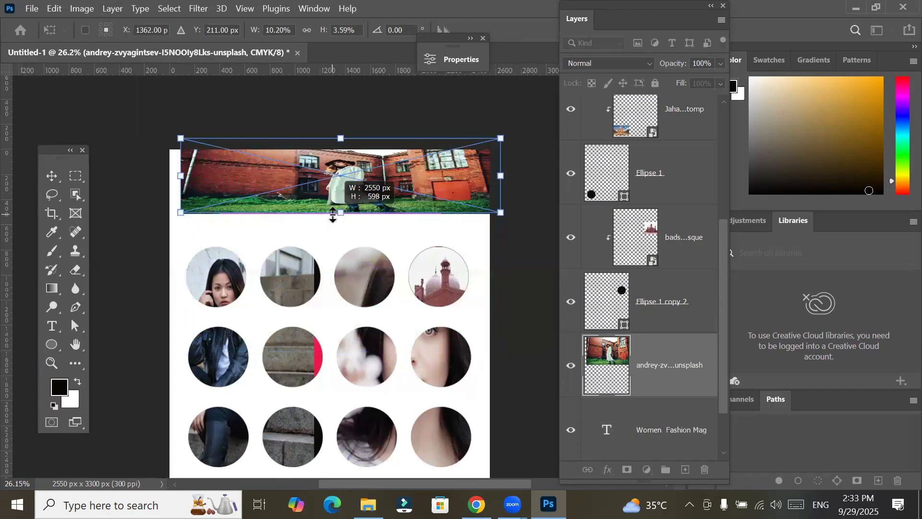
pyautogui.moveTo(273, 193); pyautogui.dragTo(262, 195)
pyautogui.moveTo(489, 177); pyautogui.dragTo(491, 179)
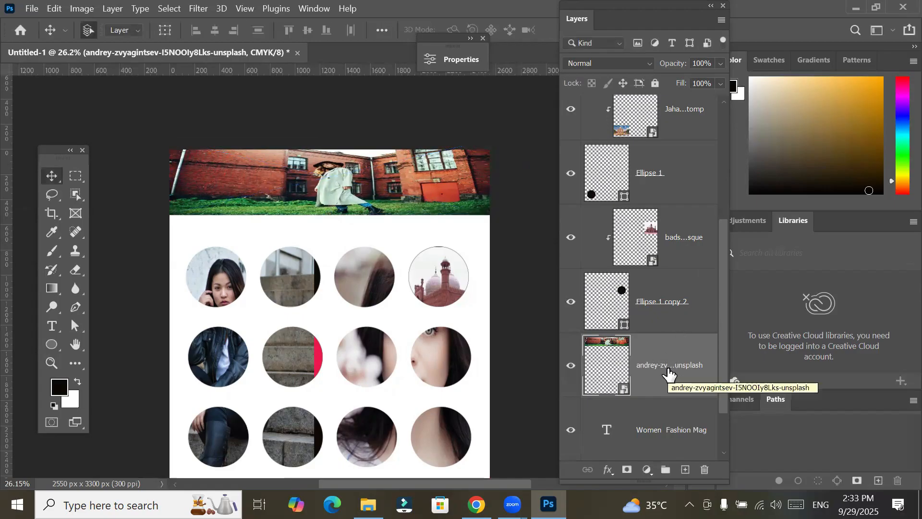
# Clip the brick building photo to the Women Fashion Mag text layer directly beneath it
pyautogui.click(602, 293)
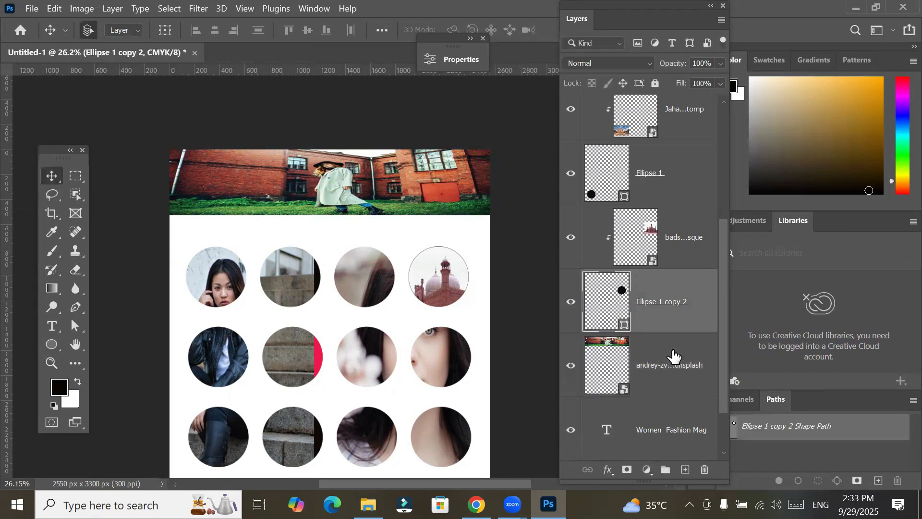
pyautogui.click(621, 368)
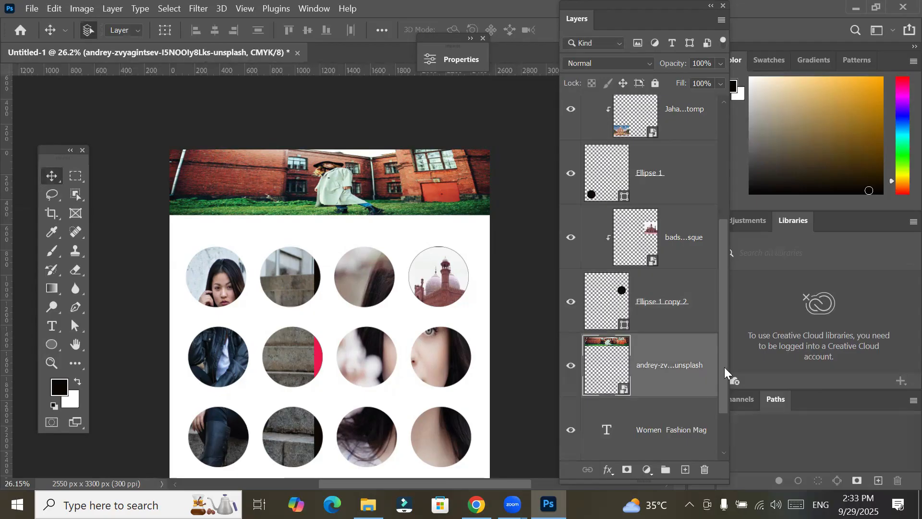
pyautogui.scroll(-2, 722, 434)
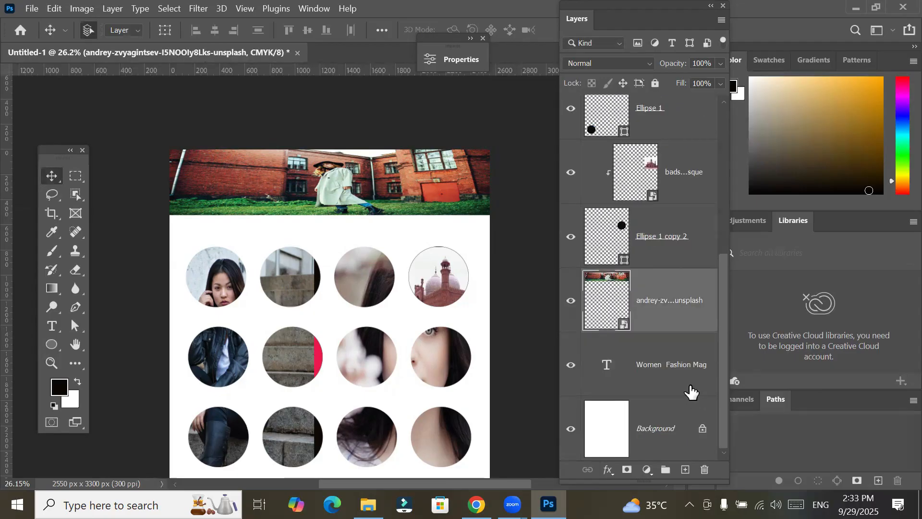
pyautogui.keyDown('alt'); pyautogui.click(685, 336); pyautogui.keyUp('alt')
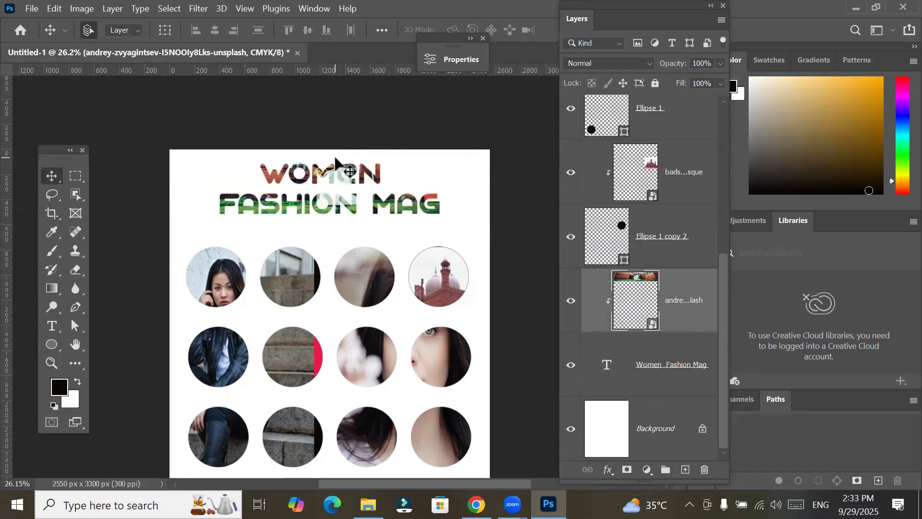
pyautogui.scroll(3, 338, 156)
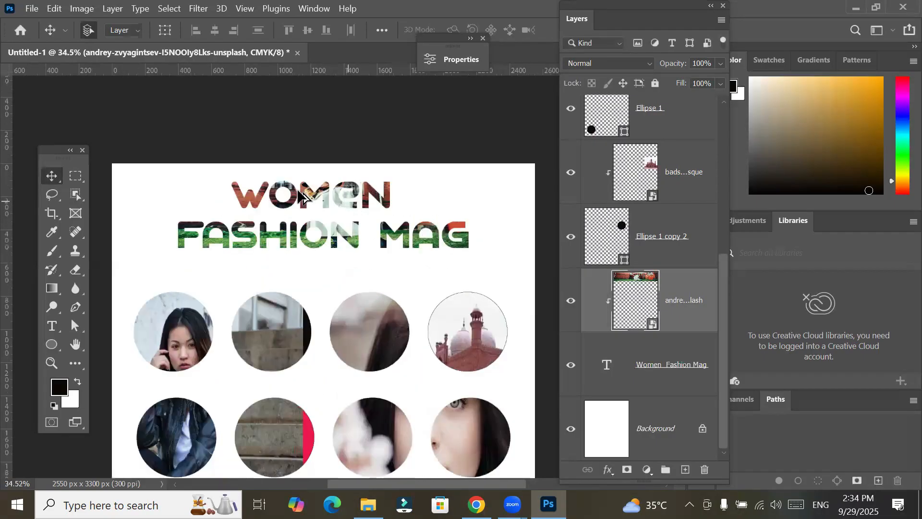
# Examine the photo-filled Women Fashion Mag title up close, and check it against the whole page layout
pyautogui.scroll(3, 288, 198)
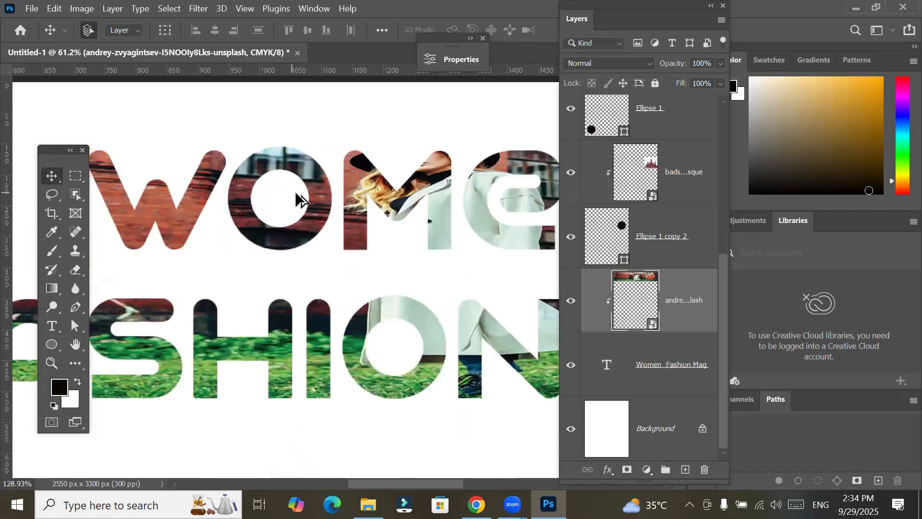
pyautogui.scroll(2, 296, 199)
pyautogui.scroll(2, 480, 235)
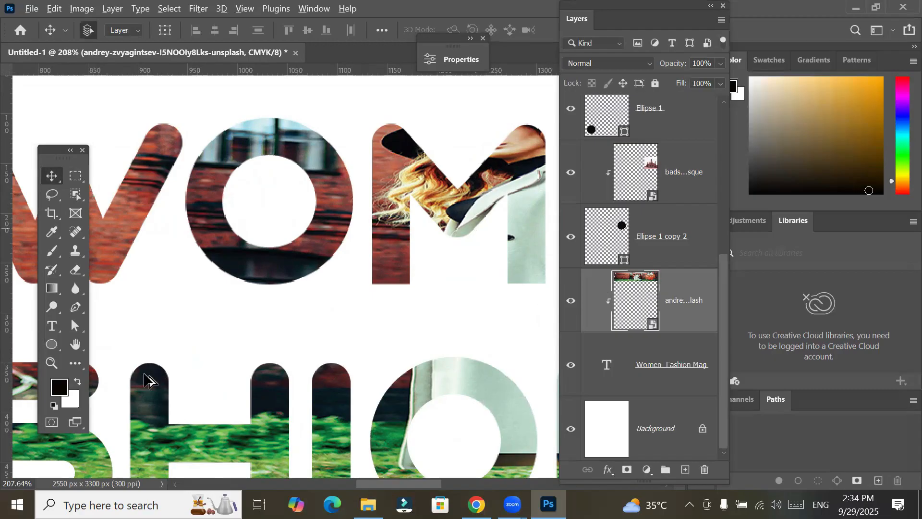
pyautogui.scroll(-5, 297, 379)
pyautogui.scroll(-5, 301, 377)
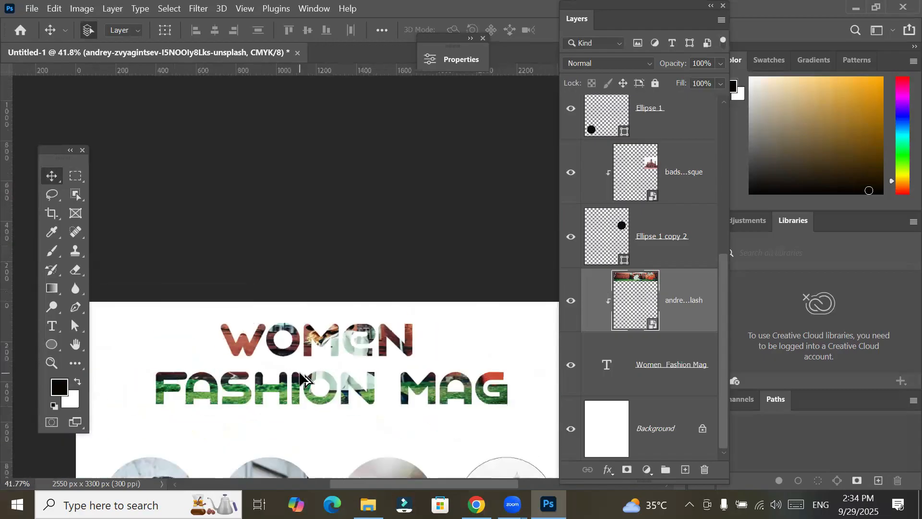
pyautogui.moveTo(335, 394); pyautogui.dragTo(414, 214)
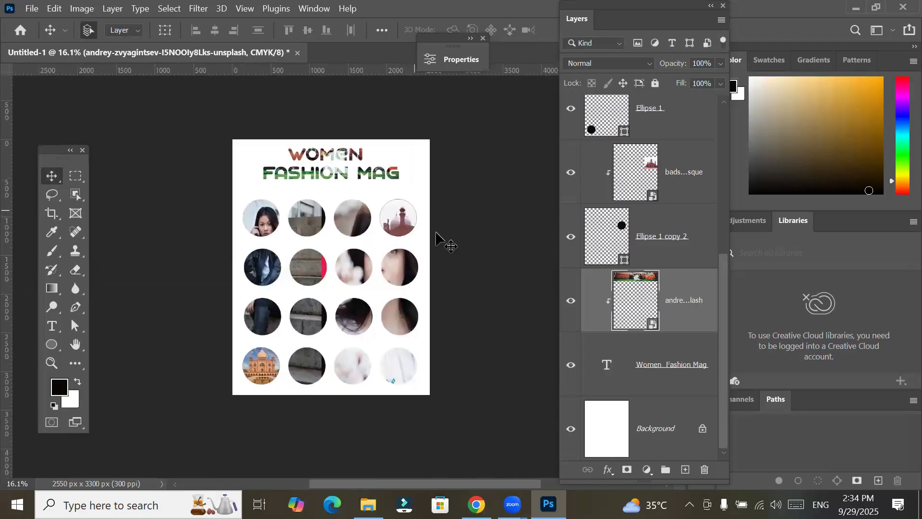
pyautogui.scroll(2, 315, 142)
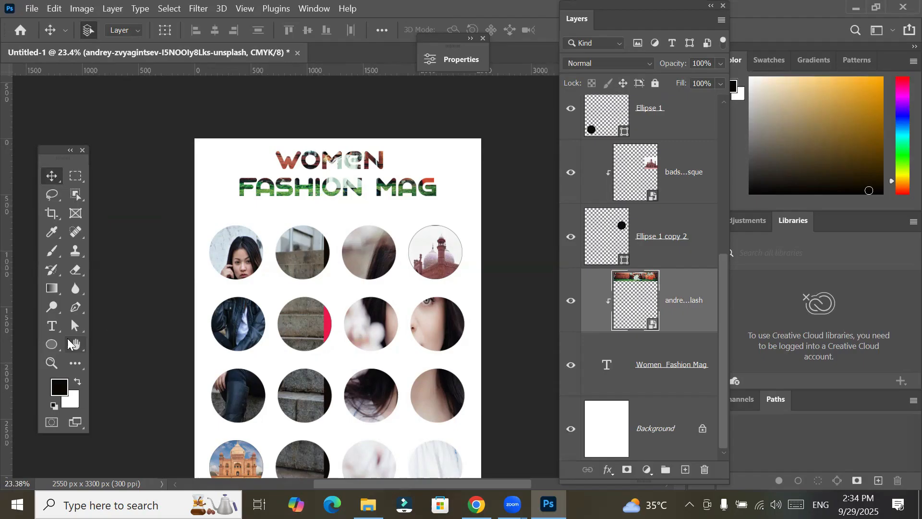
# Create a new document from the recent Letter preset at 300 ppi
pyautogui.click(50, 347)
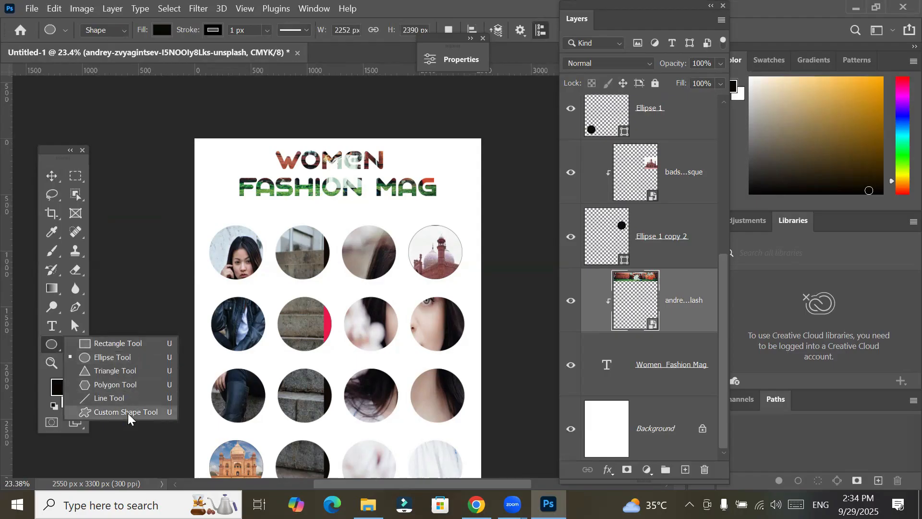
pyautogui.click(32, 8)
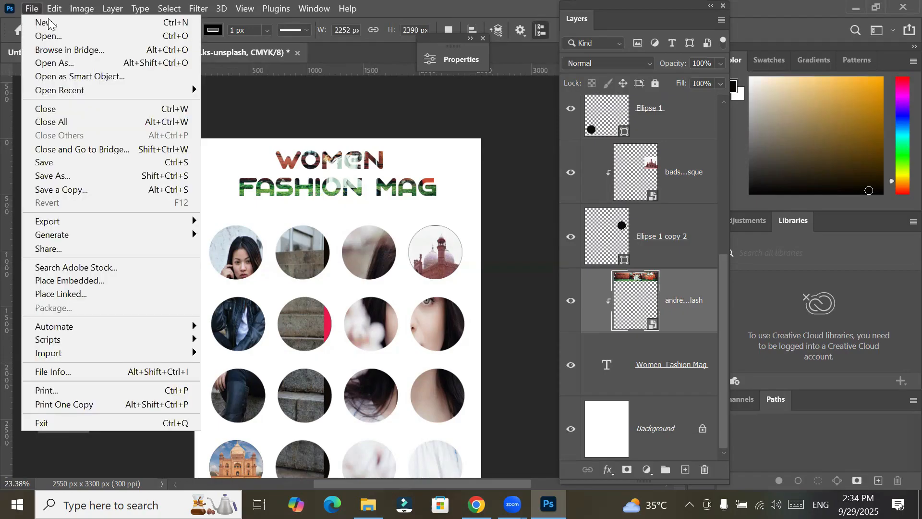
pyautogui.click(38, 21)
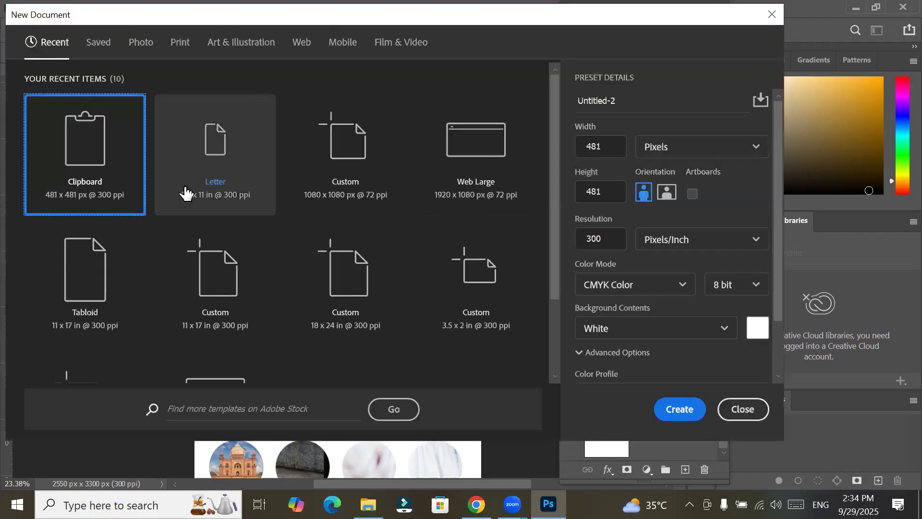
pyautogui.doubleClick(235, 171)
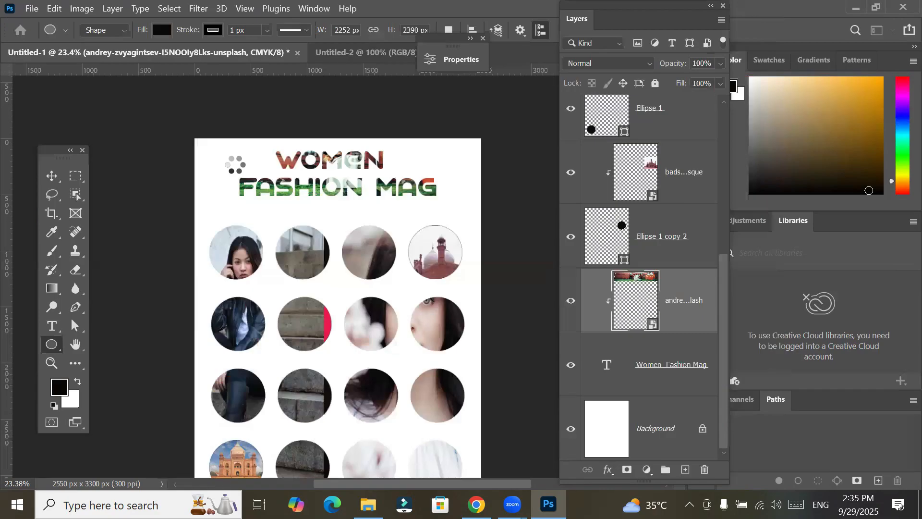
# Draw a running ostrich with the Custom Shape tool, about 958 by 740 px, in the page's upper-left area
pyautogui.rightClick(53, 353)
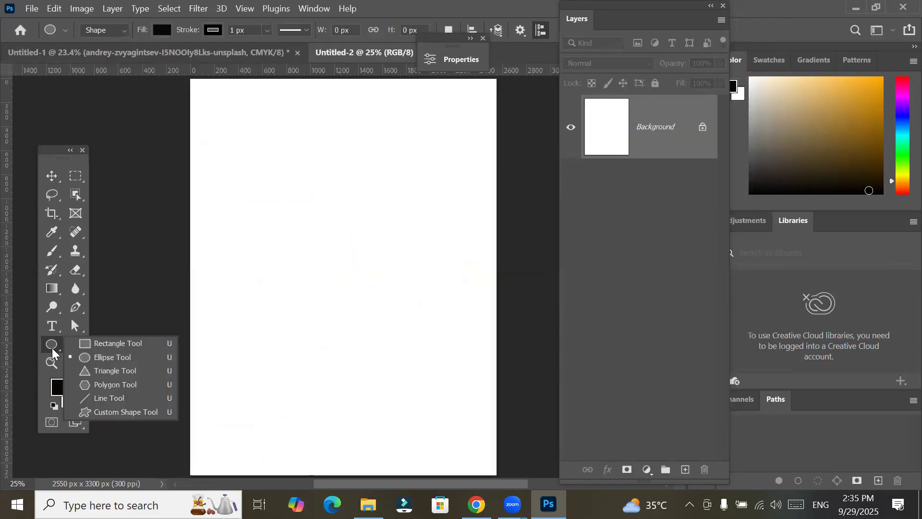
pyautogui.click(98, 413)
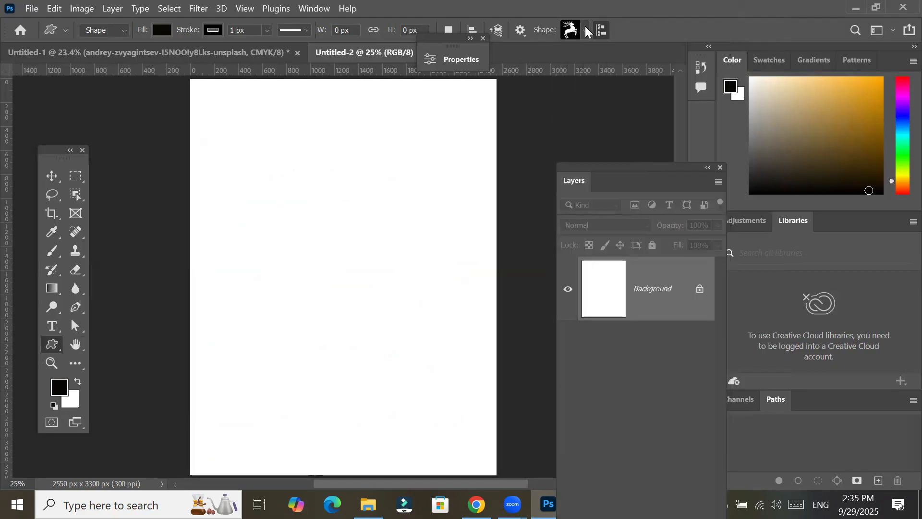
pyautogui.click(585, 29)
pyautogui.click(583, 82)
pyautogui.moveTo(280, 167); pyautogui.dragTo(244, 155)
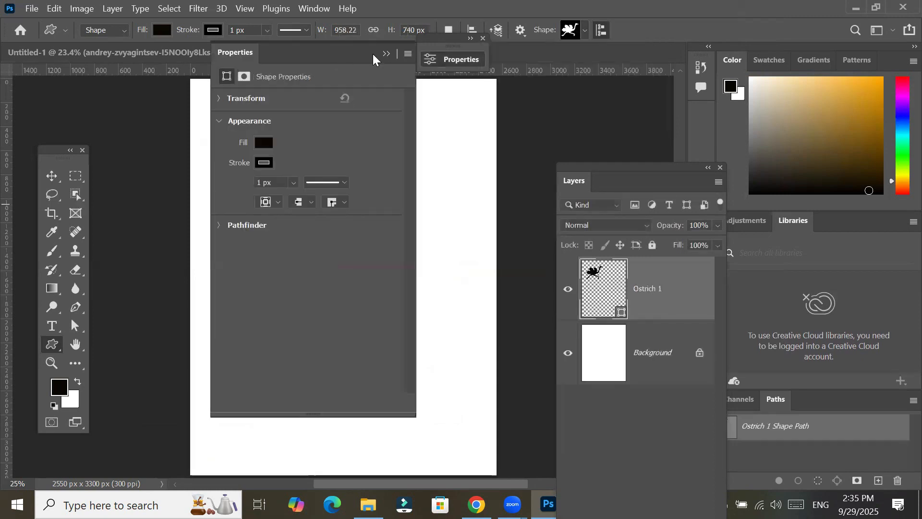
# Duplicate the ostrich beside itself, then copy the pair downward to build three rows of two ostriches
pyautogui.click(53, 175)
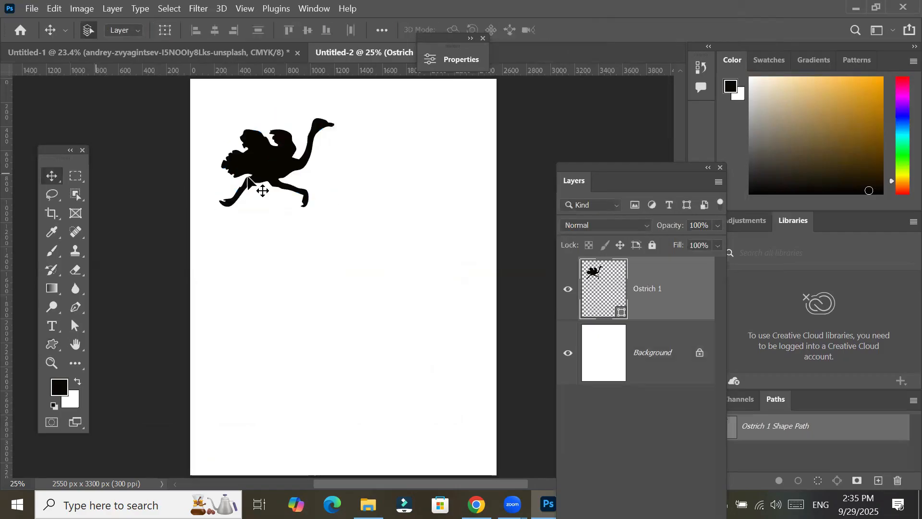
pyautogui.moveTo(260, 166); pyautogui.dragTo(390, 166)
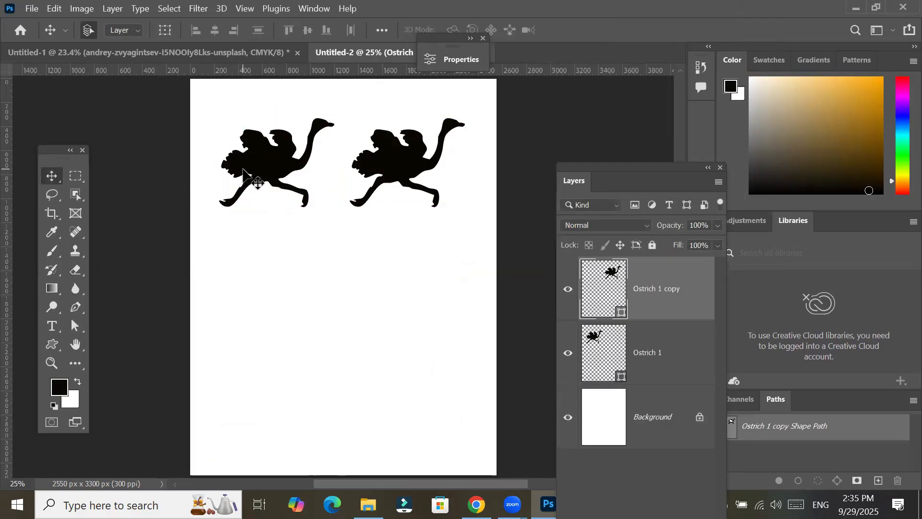
pyautogui.click(243, 169)
pyautogui.keyDown('shift'); pyautogui.click(396, 163); pyautogui.keyUp('shift')
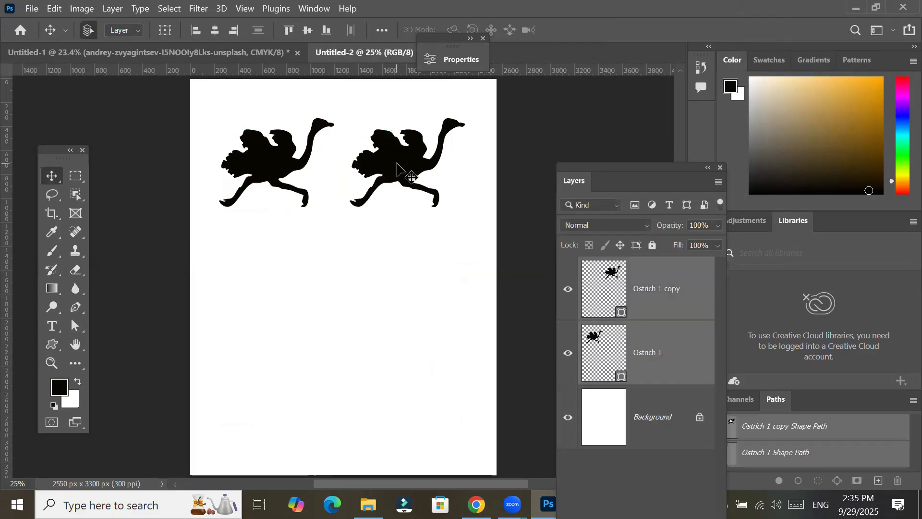
pyautogui.moveTo(407, 165); pyautogui.dragTo(407, 358)
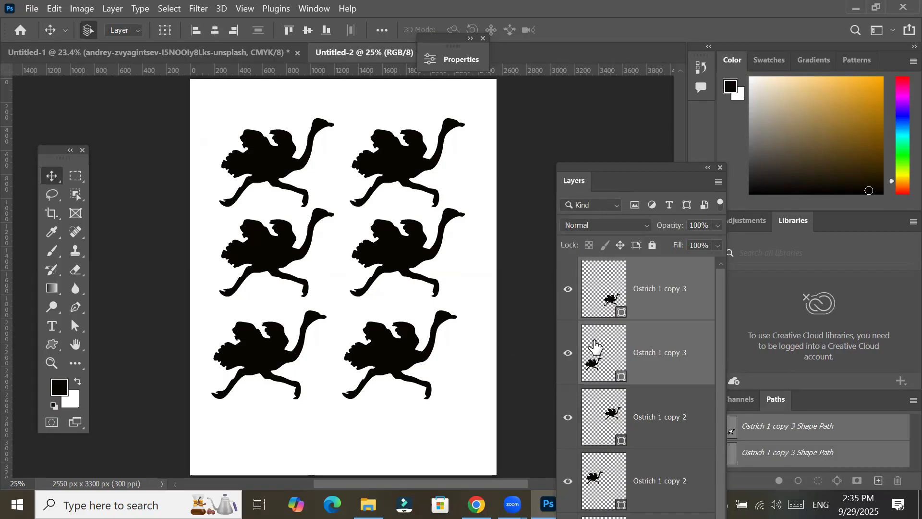
# Move the Layers panel higher to show more of the stack and select all six ostrich shape layers
pyautogui.scroll(-2, 620, 348)
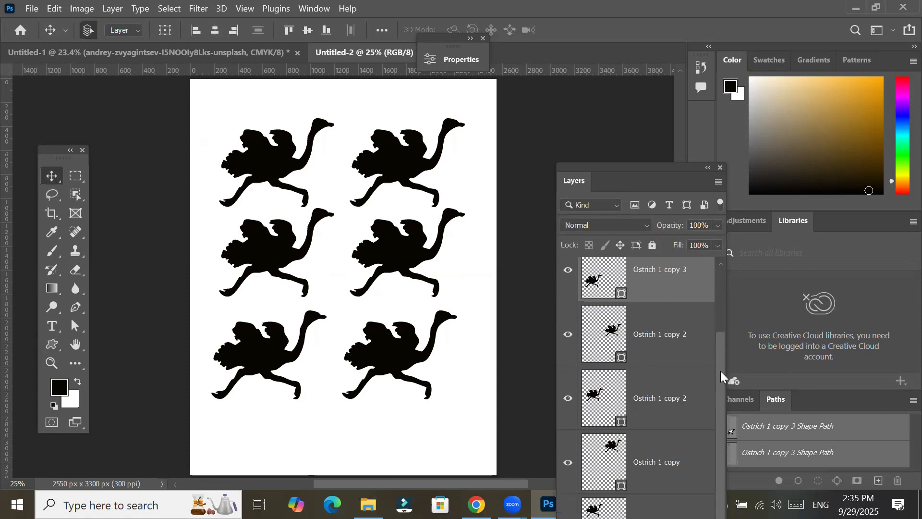
pyautogui.moveTo(720, 370); pyautogui.dragTo(722, 303)
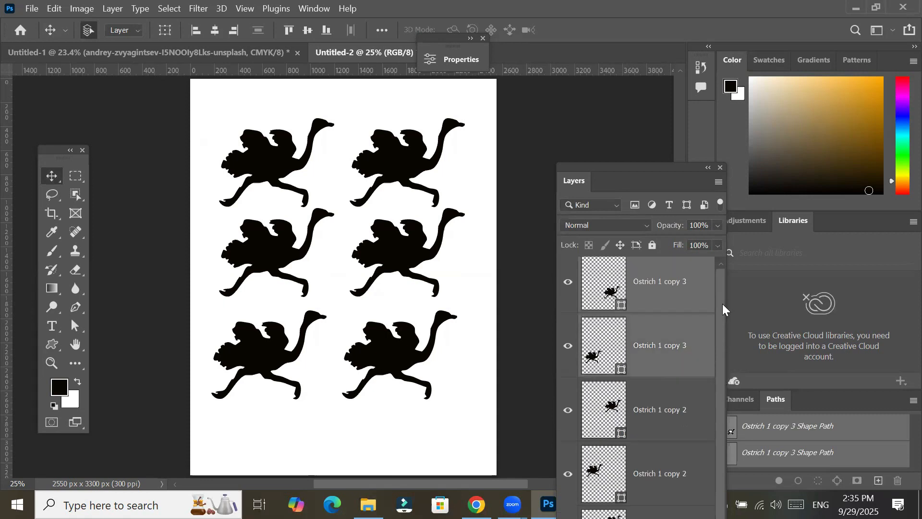
pyautogui.click(644, 296)
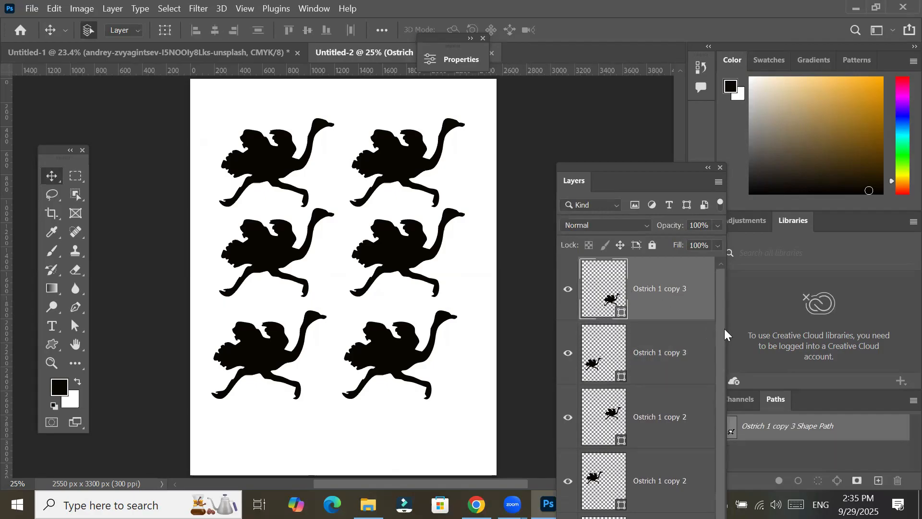
pyautogui.moveTo(726, 344); pyautogui.dragTo(724, 467)
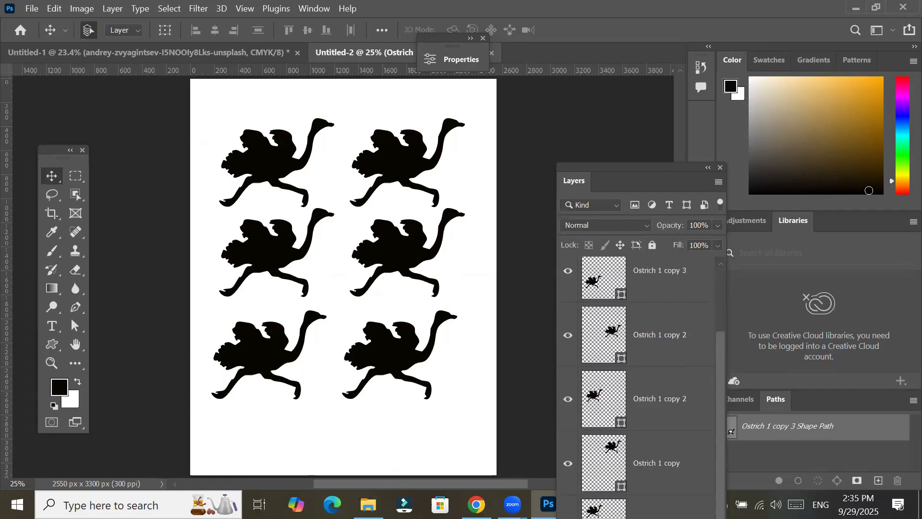
pyautogui.moveTo(617, 168); pyautogui.dragTo(617, 24)
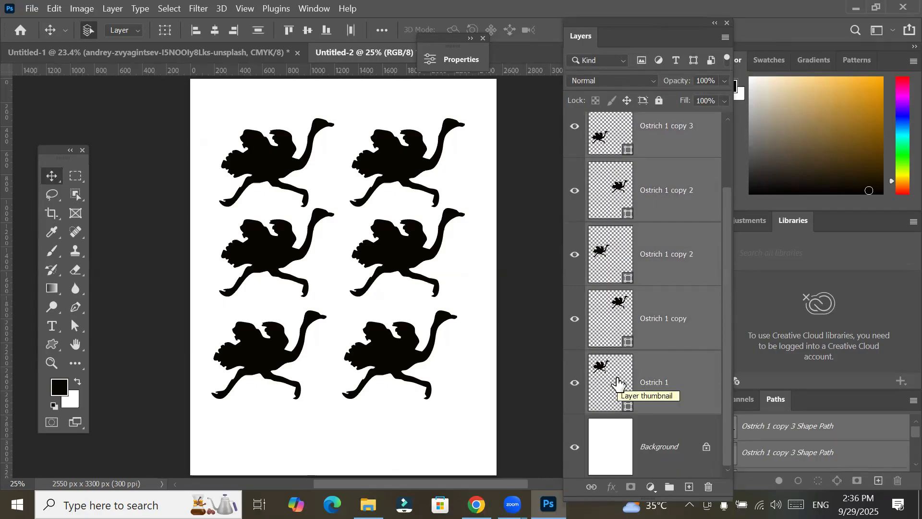
pyautogui.click(110, 10)
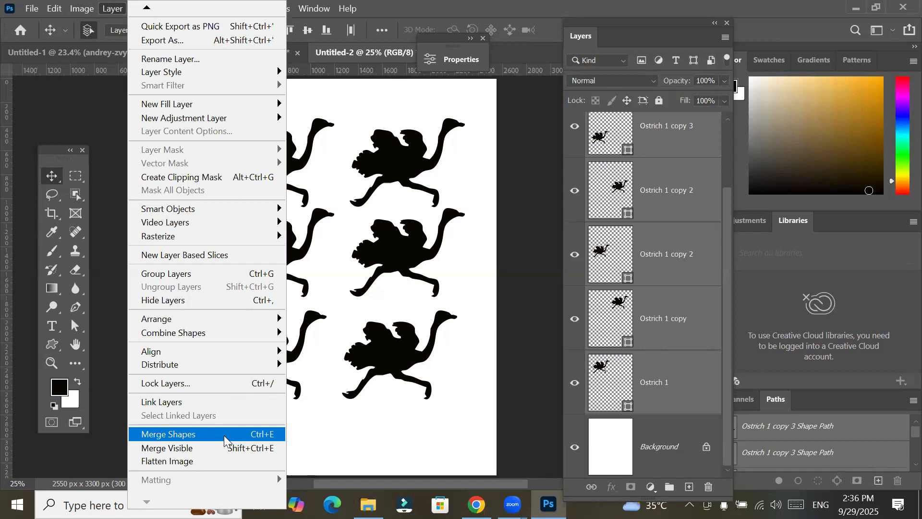
pyautogui.click(57, 177)
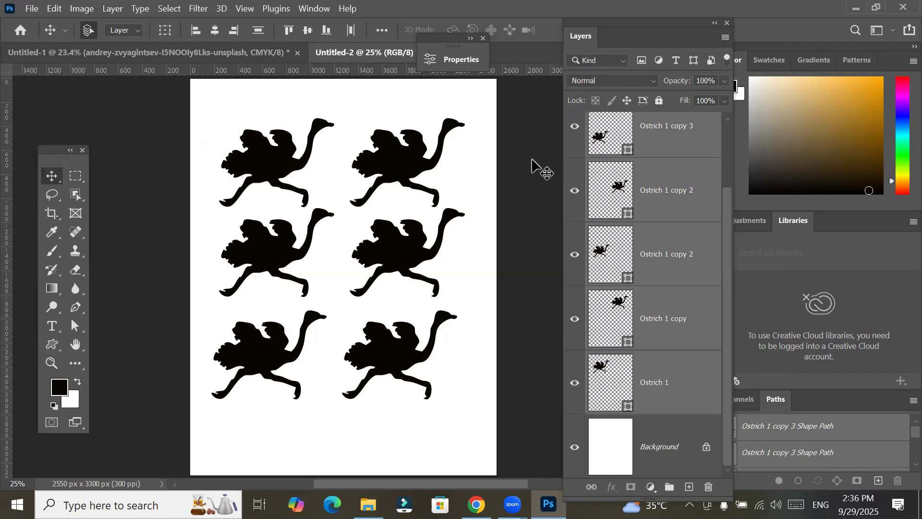
# Exclude the upper-right and lower-left ostriches from the layer selection and merge the other four shapes
pyautogui.click(401, 161)
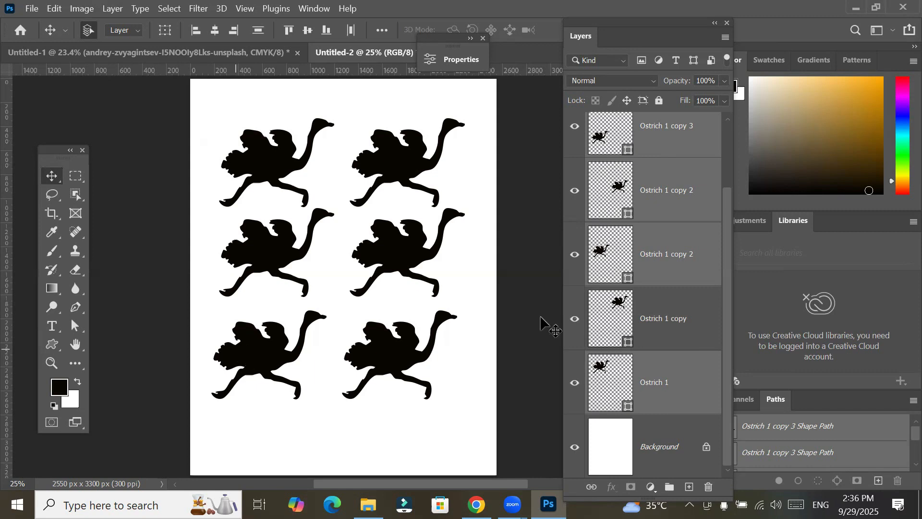
pyautogui.keyDown('ctrl'); pyautogui.click(653, 138); pyautogui.keyUp('ctrl')
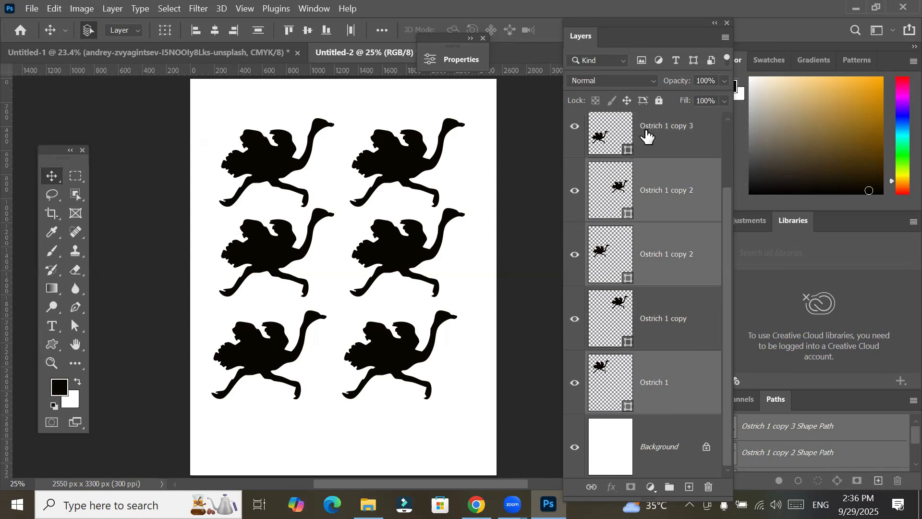
pyautogui.moveTo(727, 208); pyautogui.dragTo(733, 227)
pyautogui.click(113, 9)
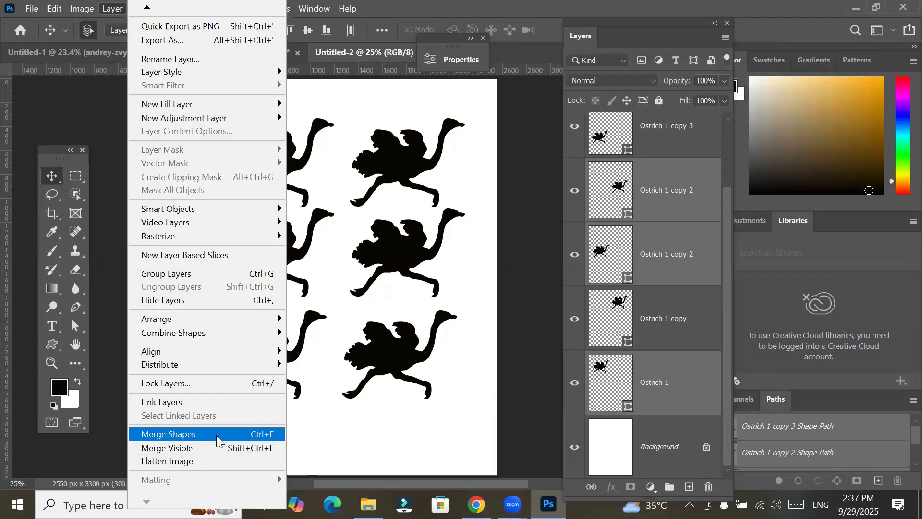
pyautogui.click(217, 434)
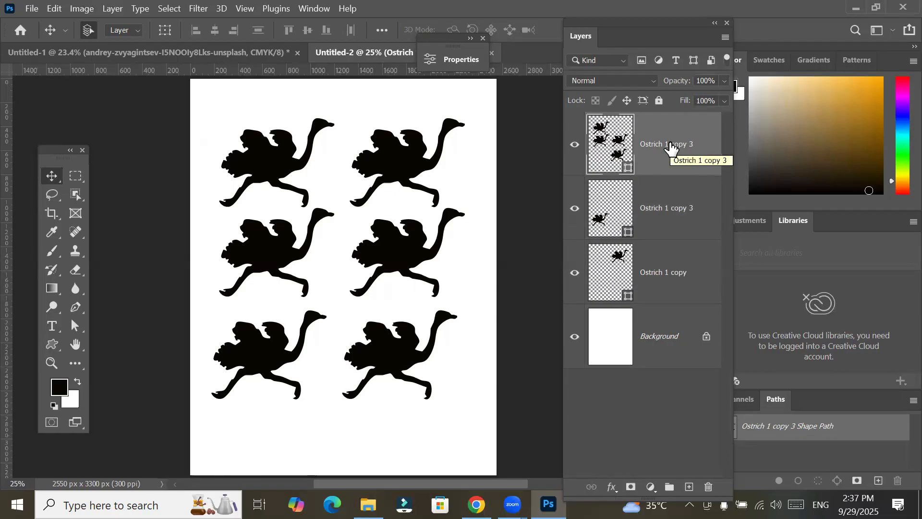
# Place the Models folder photo of the tattooed man lifting a dumbbell as an embedded image and clip it to the merged ostrich layer
pyautogui.click(612, 280)
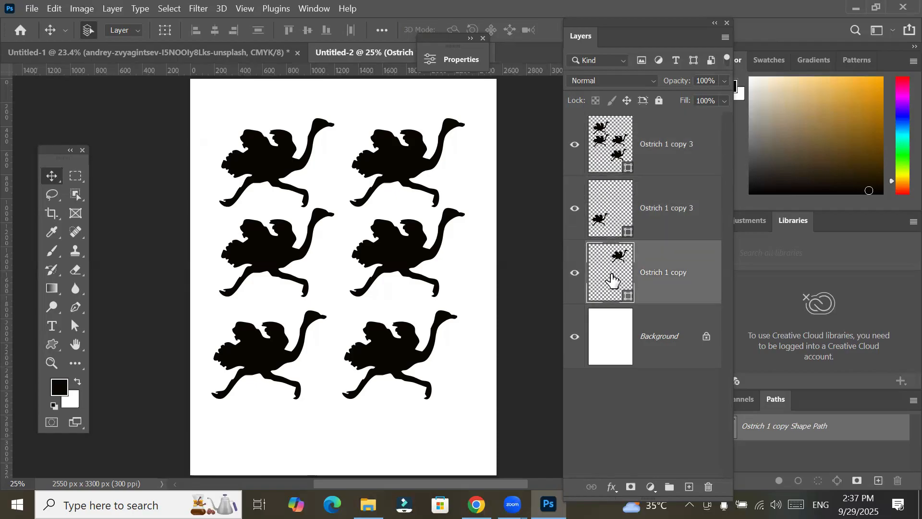
pyautogui.click(618, 144)
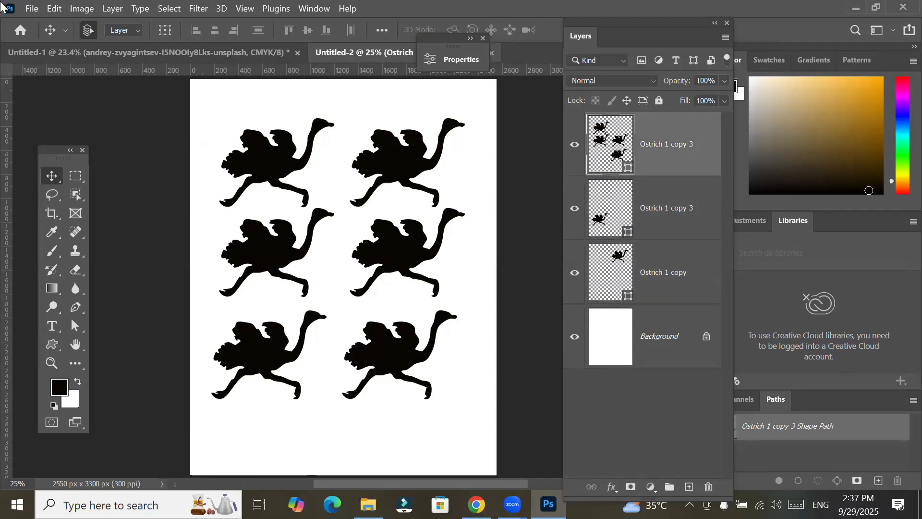
pyautogui.click(29, 9)
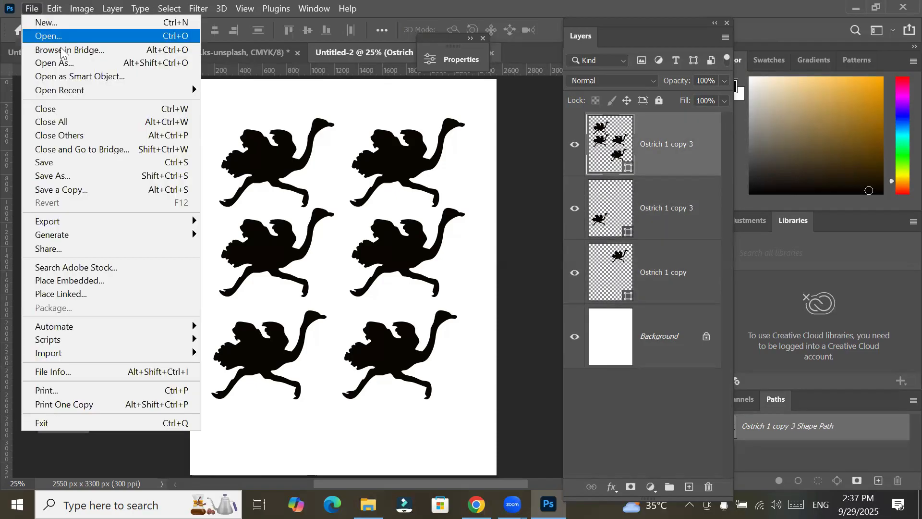
pyautogui.click(132, 280)
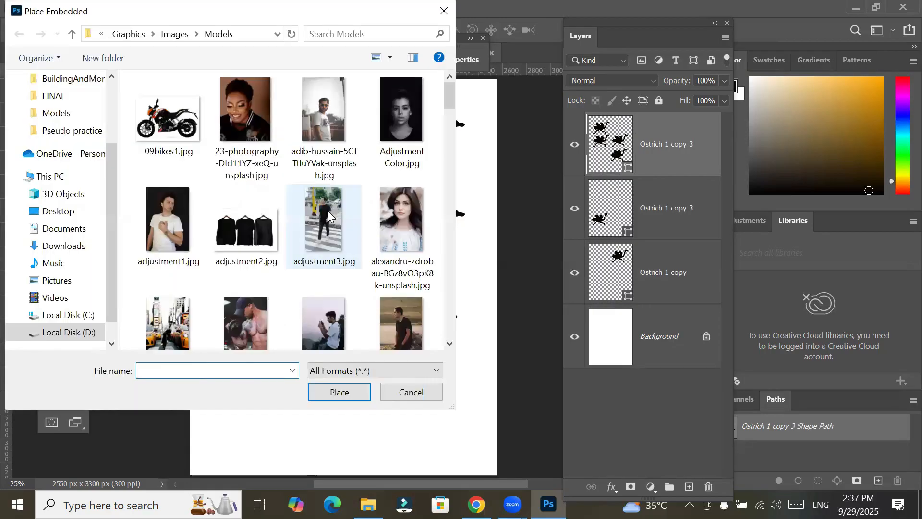
pyautogui.click(247, 329)
pyautogui.click(349, 392)
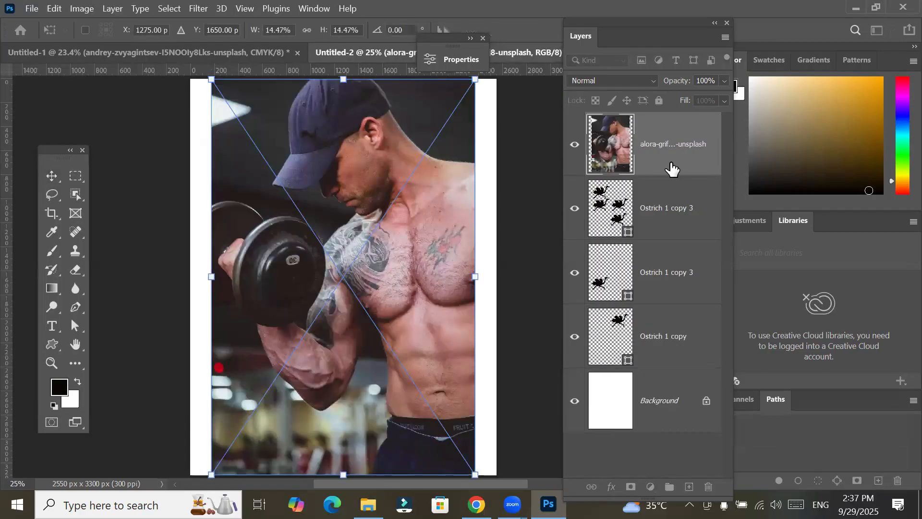
pyautogui.moveTo(676, 169); pyautogui.dragTo(676, 174)
pyautogui.keyDown('alt'); pyautogui.click(676, 174); pyautogui.keyUp('alt')
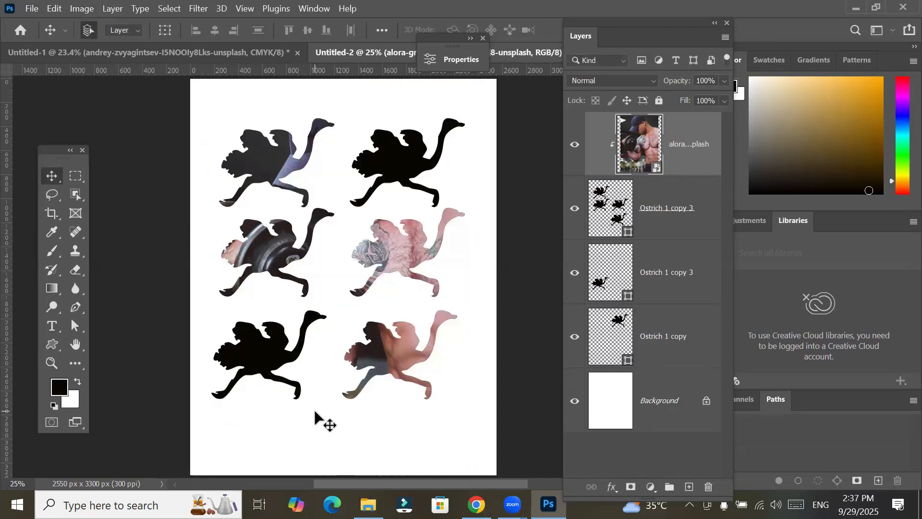
# Change the fill of the separate lower-left ostrich shape to bright red from the recently used colors
pyautogui.click(603, 282)
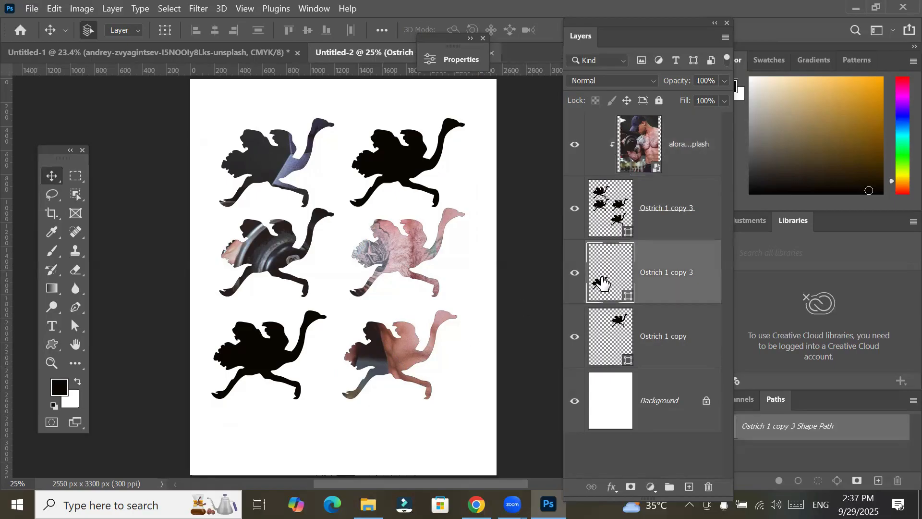
pyautogui.click(51, 343)
pyautogui.click(162, 31)
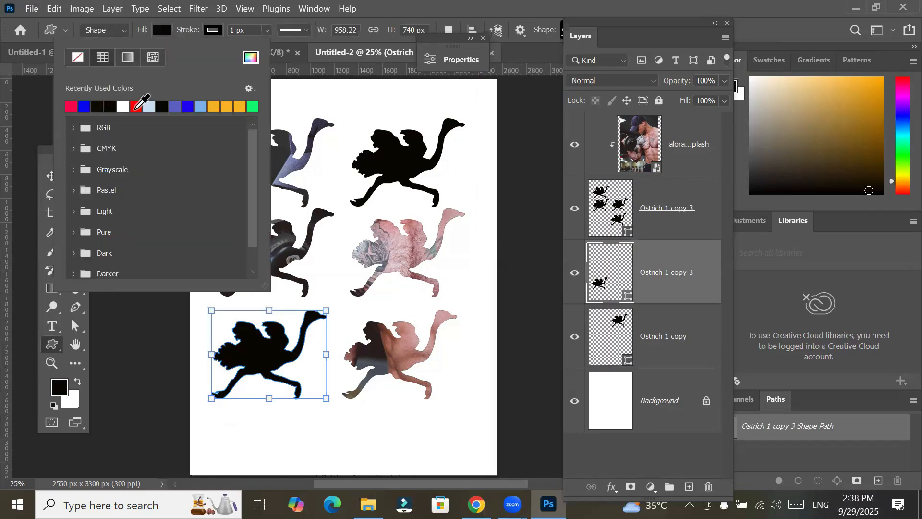
pyautogui.click(71, 106)
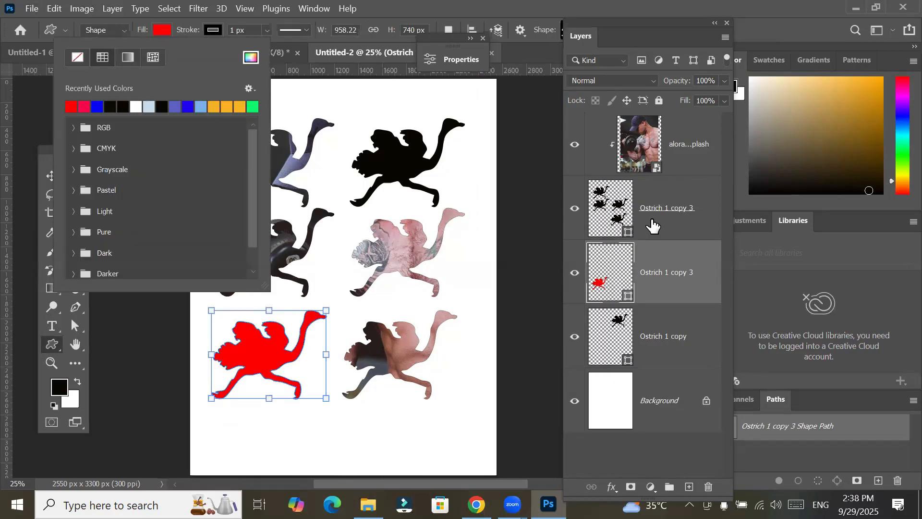
# Change the fill of the separate upper-right ostrich shape to pinkish red from the recently used colors
pyautogui.click(614, 359)
pyautogui.click(603, 331)
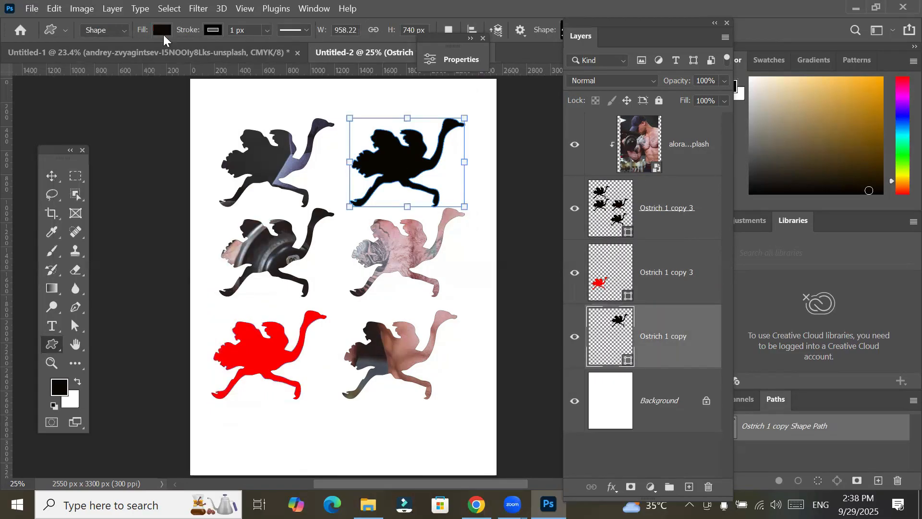
pyautogui.click(162, 31)
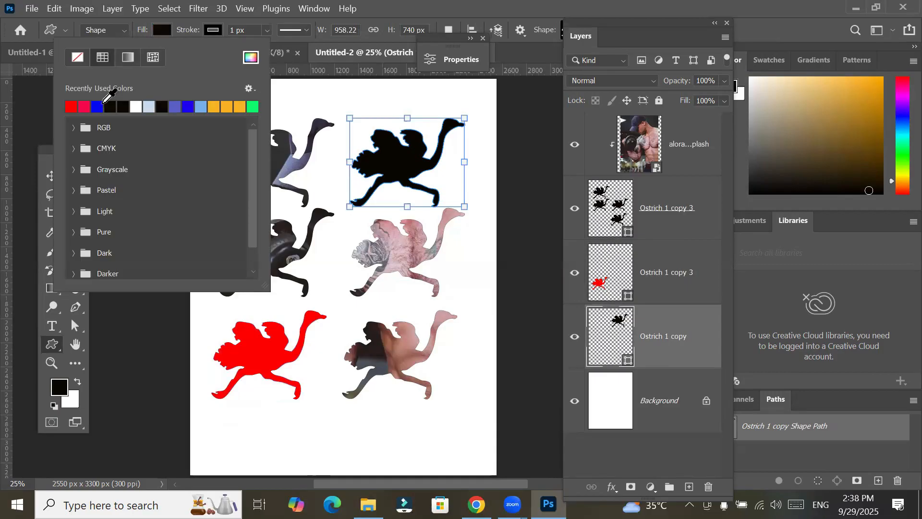
pyautogui.click(84, 106)
# Free-transform the clipped photo, widening it to about 20% and shifting it within the four merged ostriches
pyautogui.click(597, 204)
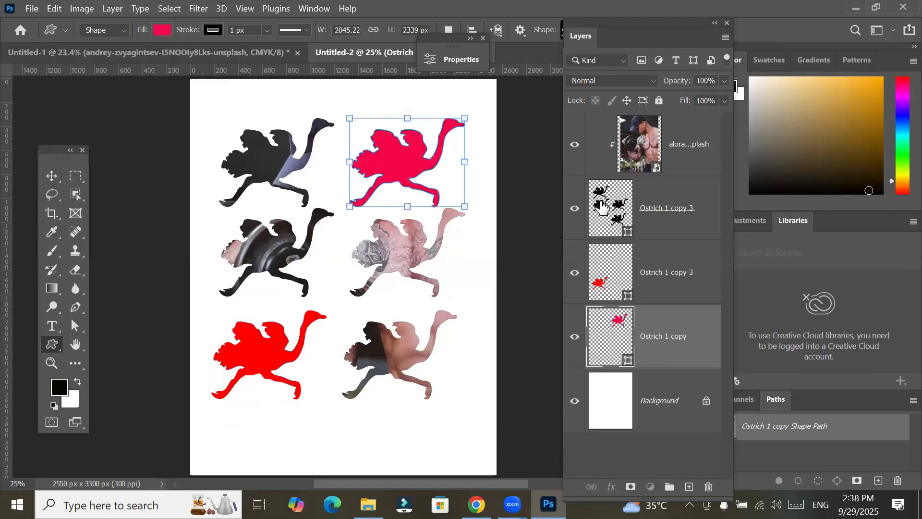
pyautogui.click(598, 204)
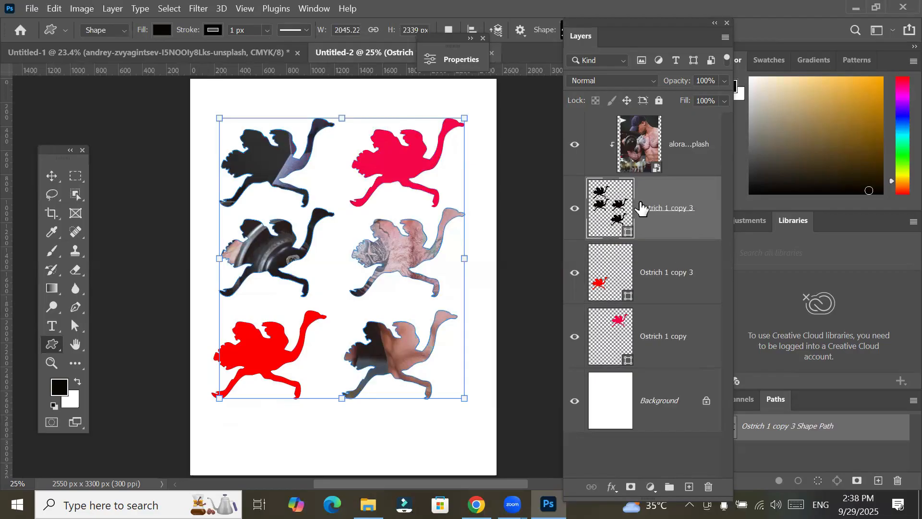
pyautogui.click(640, 150)
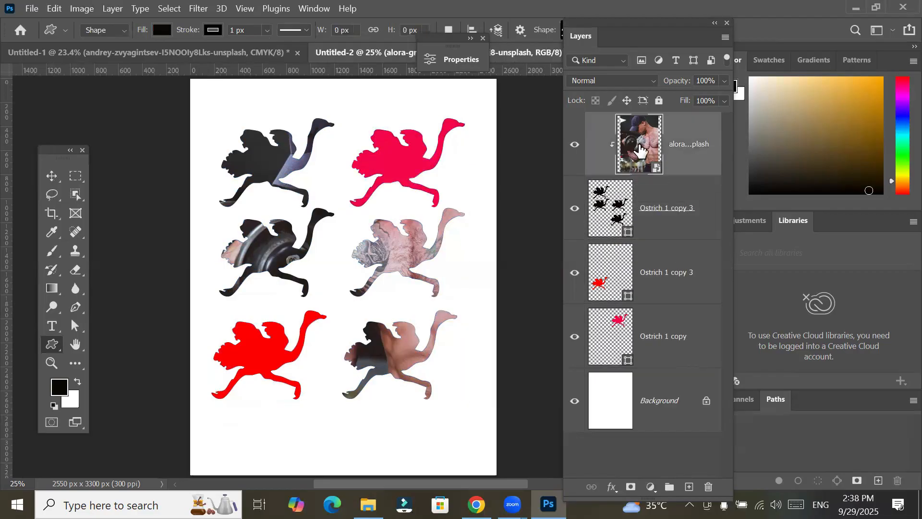
pyautogui.hotkey('ctrl', 't')
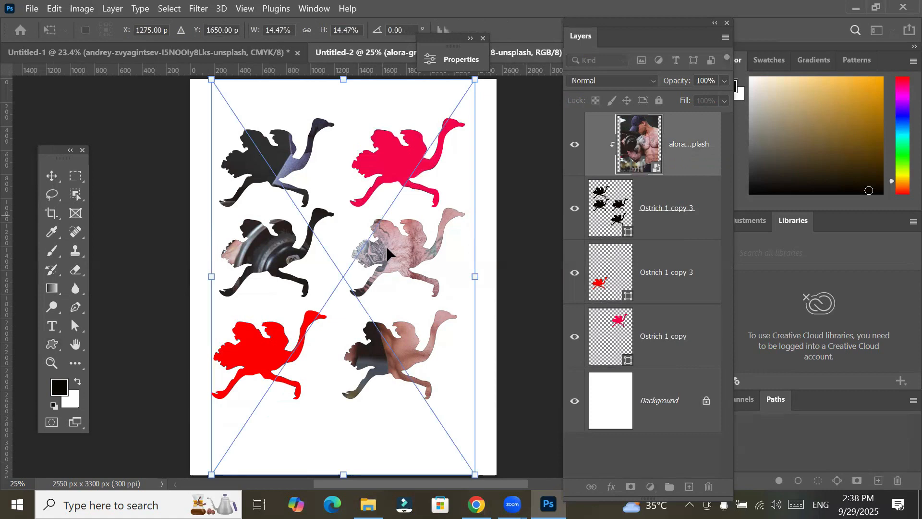
pyautogui.moveTo(390, 247); pyautogui.dragTo(337, 236)
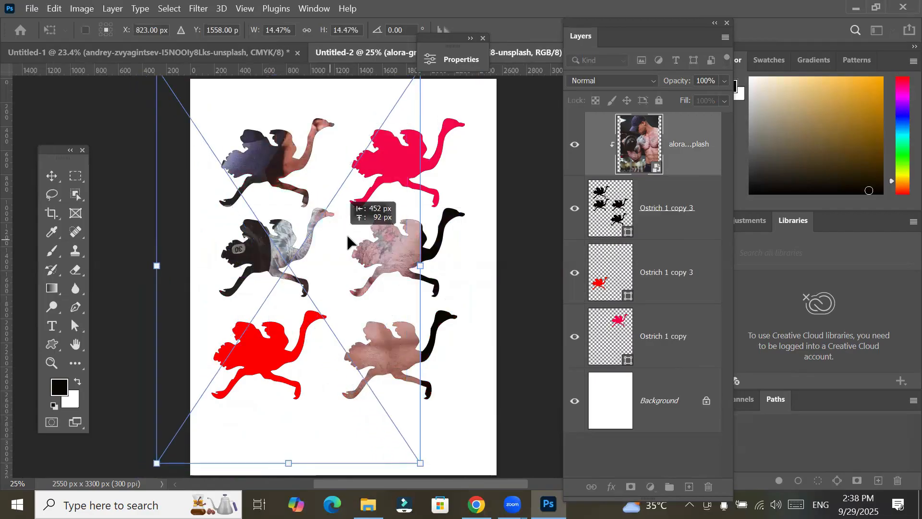
pyautogui.moveTo(420, 266); pyautogui.dragTo(521, 262)
pyautogui.moveTo(399, 258); pyautogui.dragTo(306, 252)
pyautogui.moveTo(402, 260); pyautogui.dragTo(334, 255)
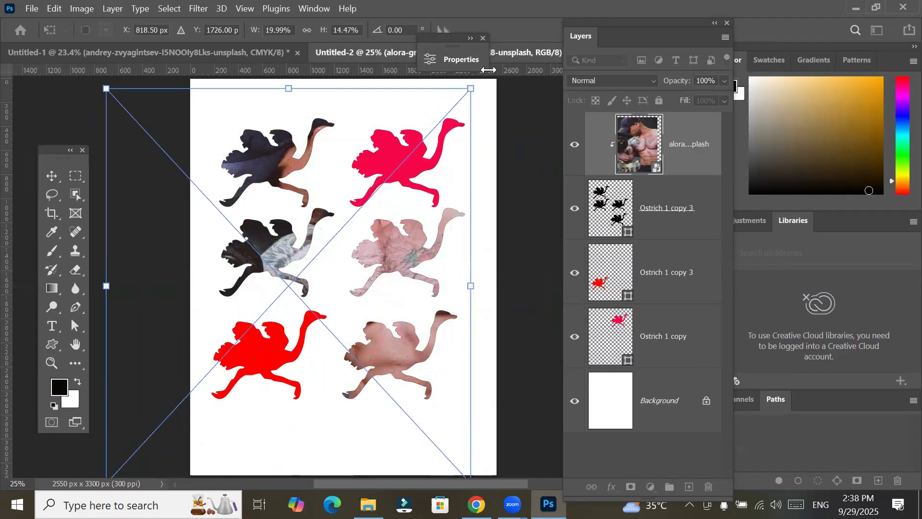
pyautogui.click(54, 338)
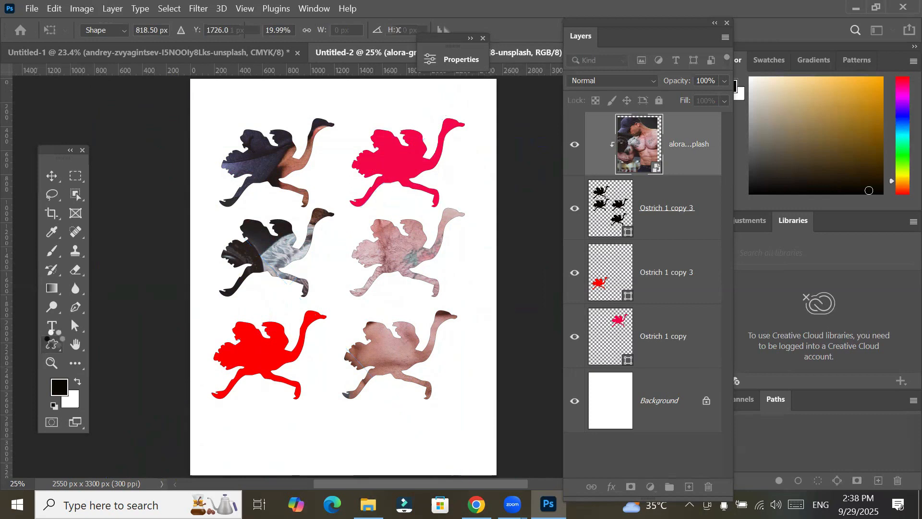
# Select all the ostrich shapes and the clipped photo with the Move tool and delete them, leaving only the Background layer
pyautogui.rightClick(54, 338)
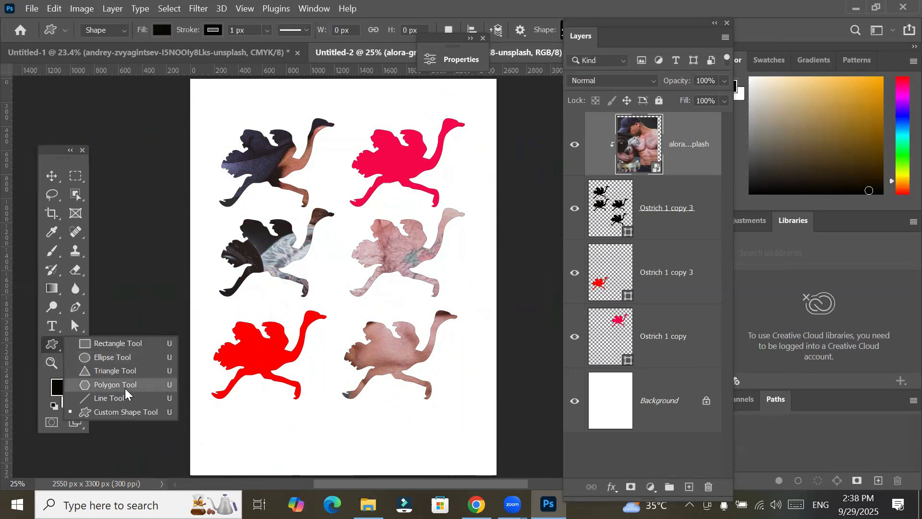
pyautogui.click(50, 175)
pyautogui.moveTo(185, 99); pyautogui.dragTo(487, 438)
pyautogui.press('Delete')
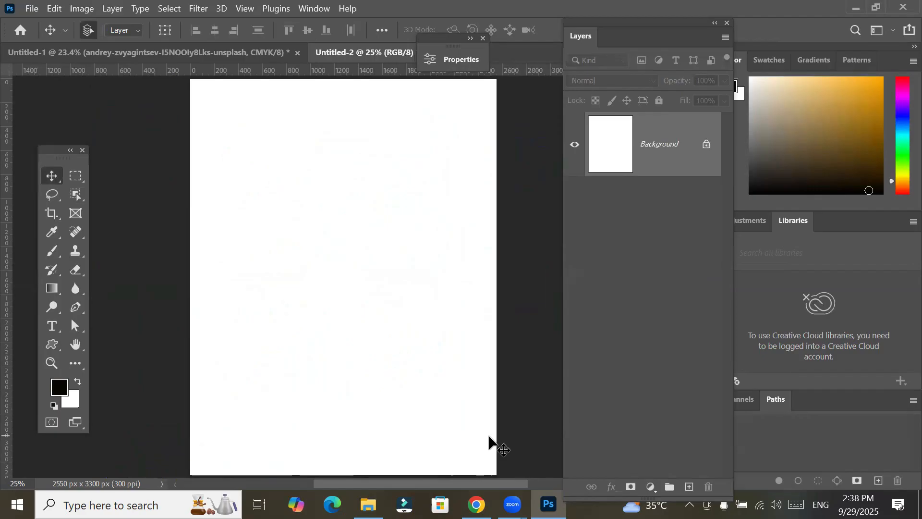
# Draw a wide black rectangle about 1651 x 287 px near the top of the page and collapse its properties
pyautogui.click(53, 346)
pyautogui.click(52, 346)
pyautogui.click(118, 343)
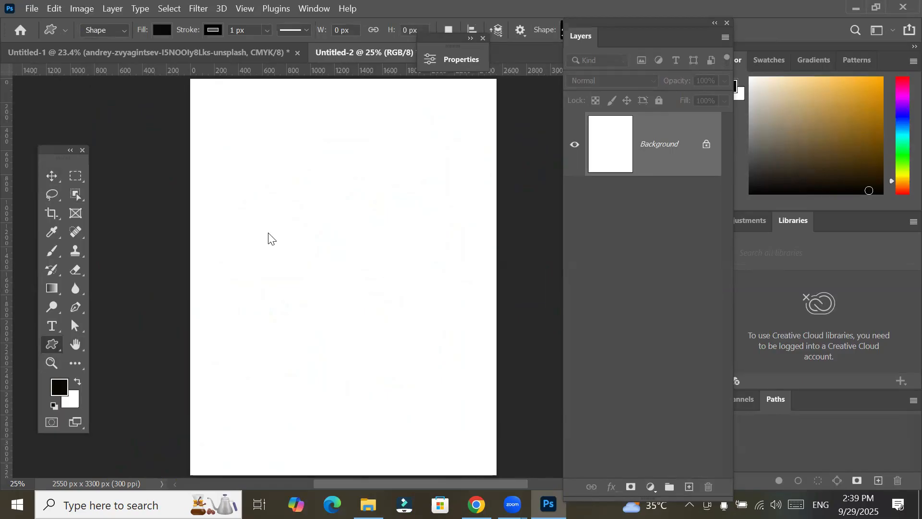
pyautogui.moveTo(250, 129); pyautogui.dragTo(449, 164)
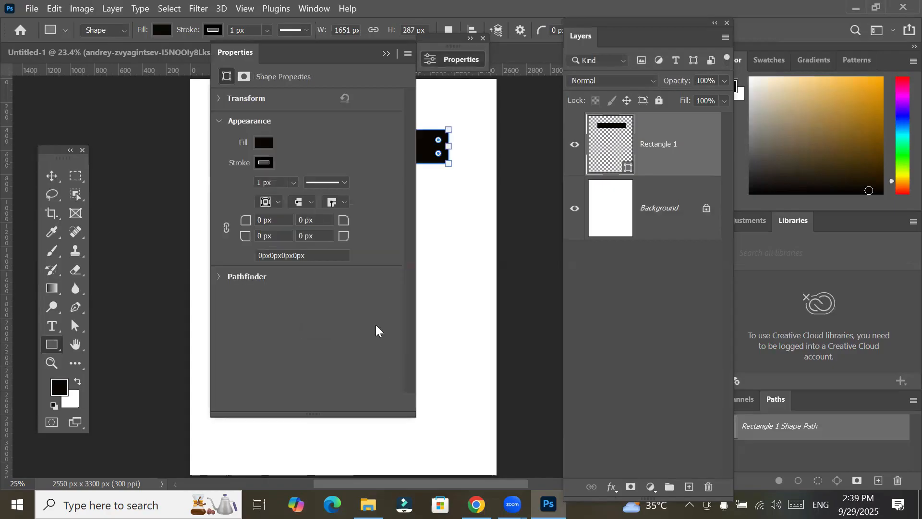
pyautogui.click(385, 54)
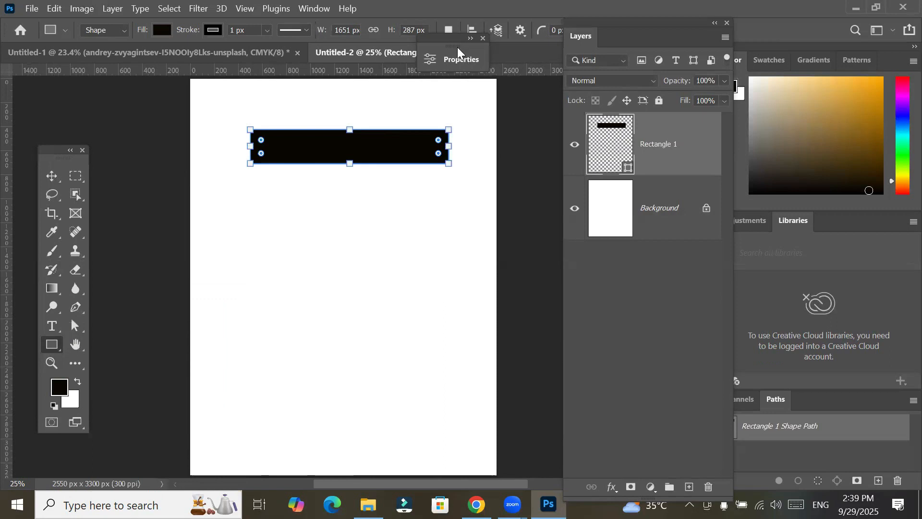
# Move the Properties and Layers panels lower so they no longer cover the shape tool's options
pyautogui.moveTo(454, 38); pyautogui.dragTo(507, 287)
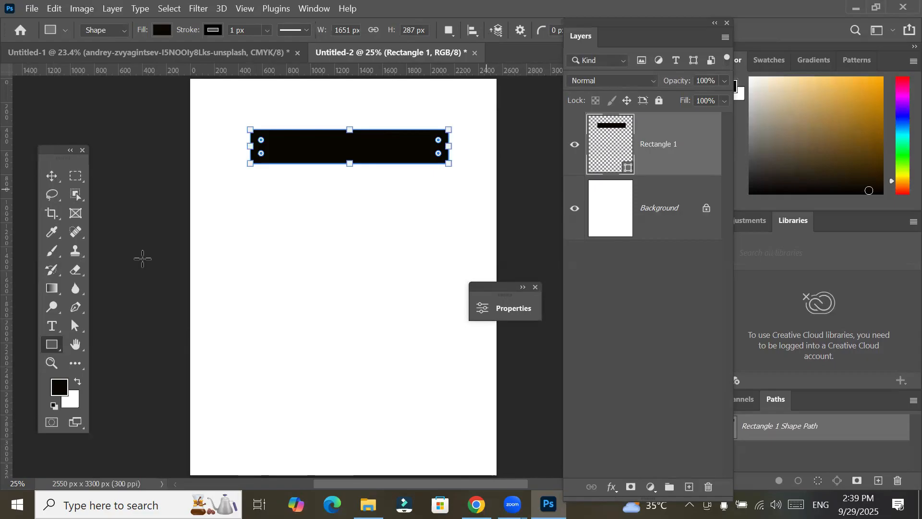
pyautogui.click(53, 349)
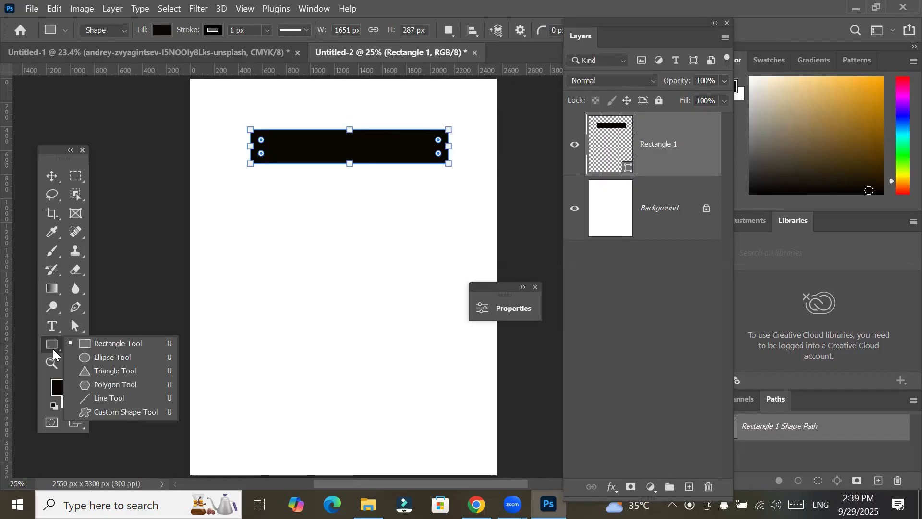
pyautogui.click(53, 348)
pyautogui.moveTo(673, 25); pyautogui.dragTo(620, 110)
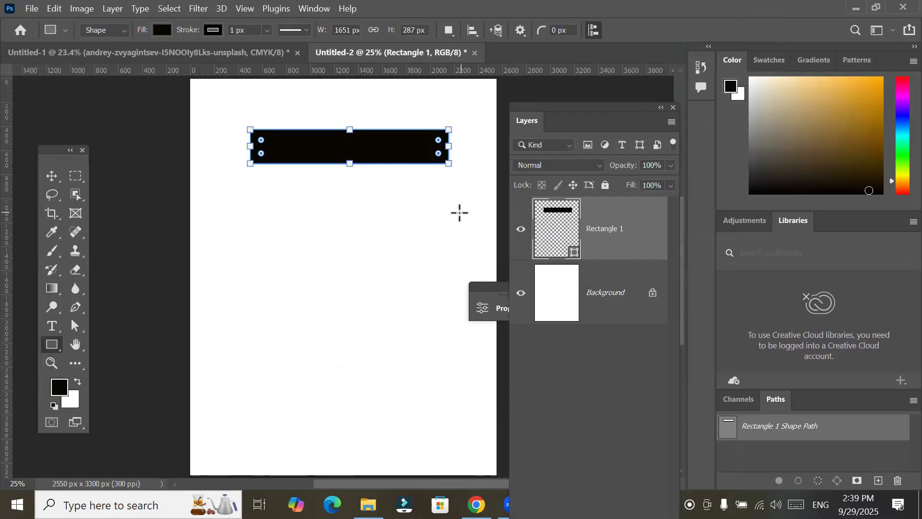
# Set the path operation to Combine Shapes and add a rectangle about 669 x 892 px below the bar, then reselect the combined shape layer
pyautogui.click(449, 31)
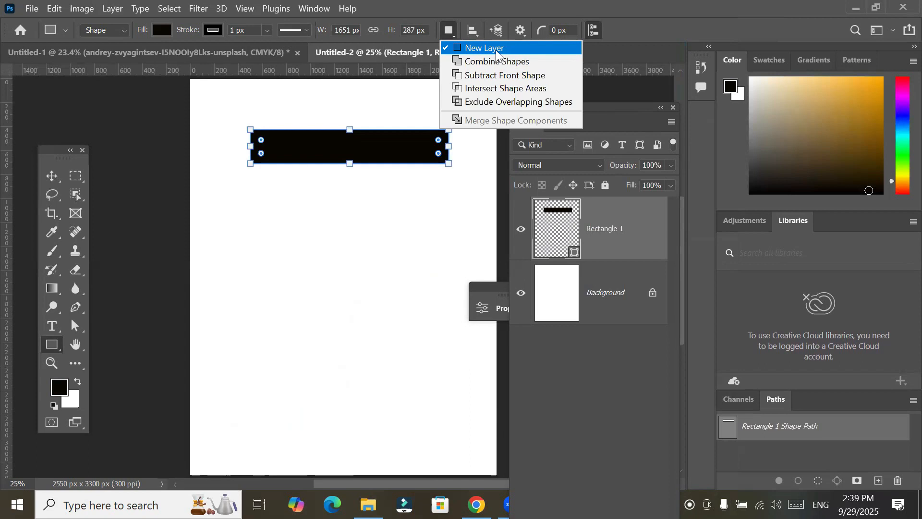
pyautogui.click(521, 62)
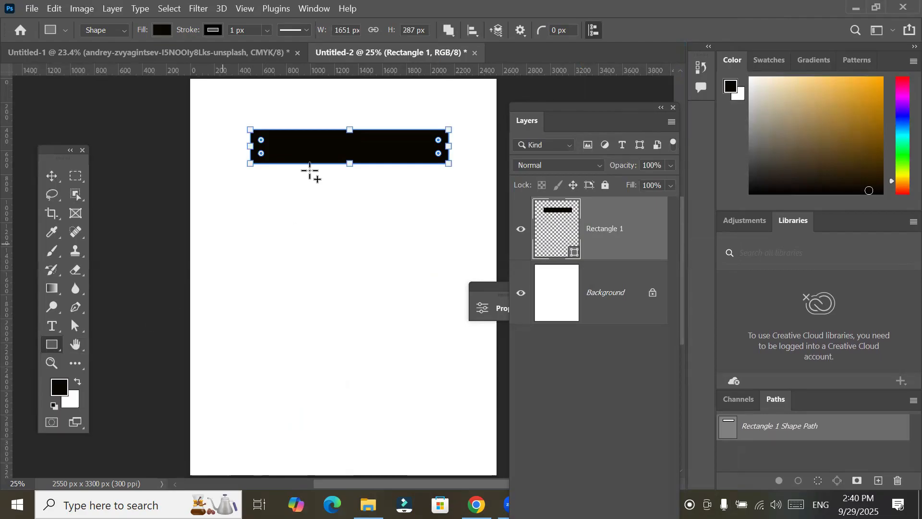
pyautogui.moveTo(309, 152); pyautogui.dragTo(390, 259)
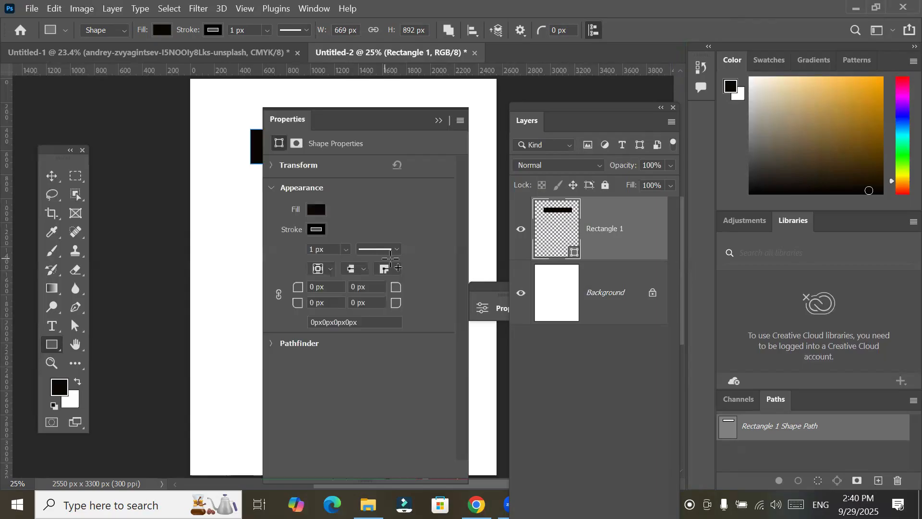
pyautogui.click(438, 120)
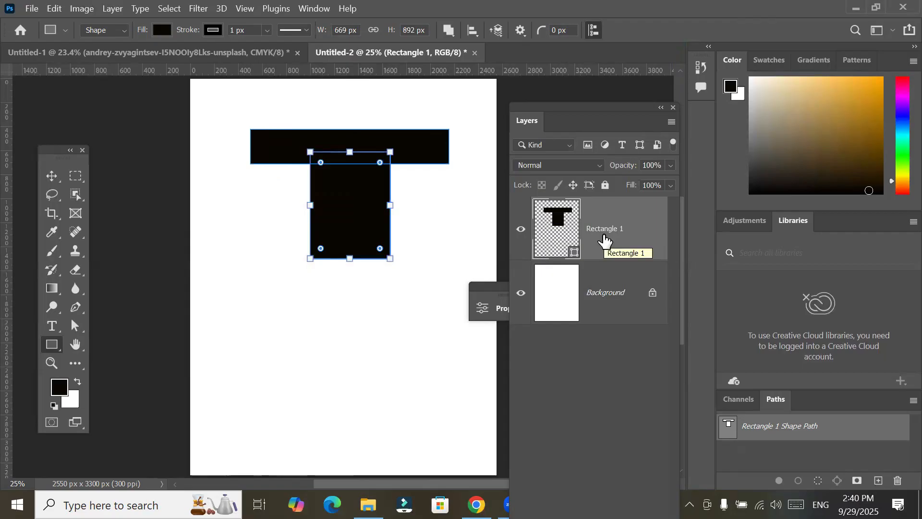
pyautogui.click(601, 291)
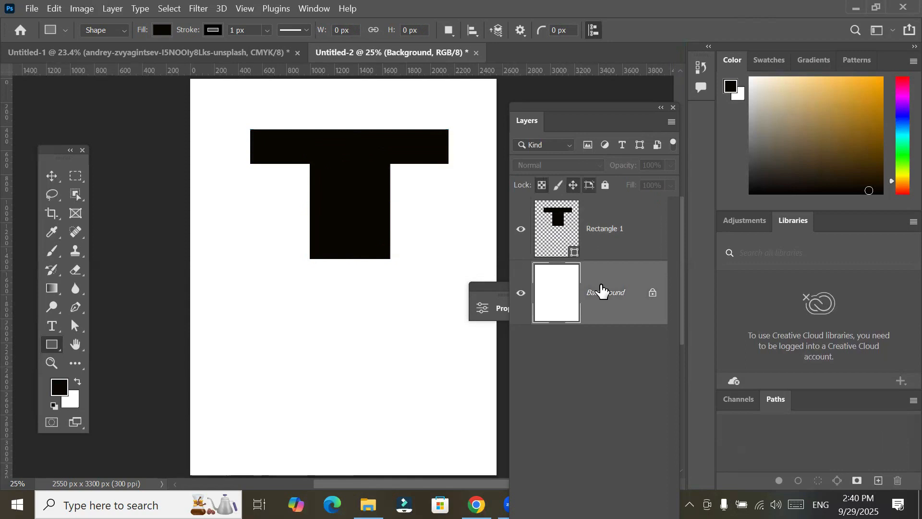
pyautogui.click(605, 226)
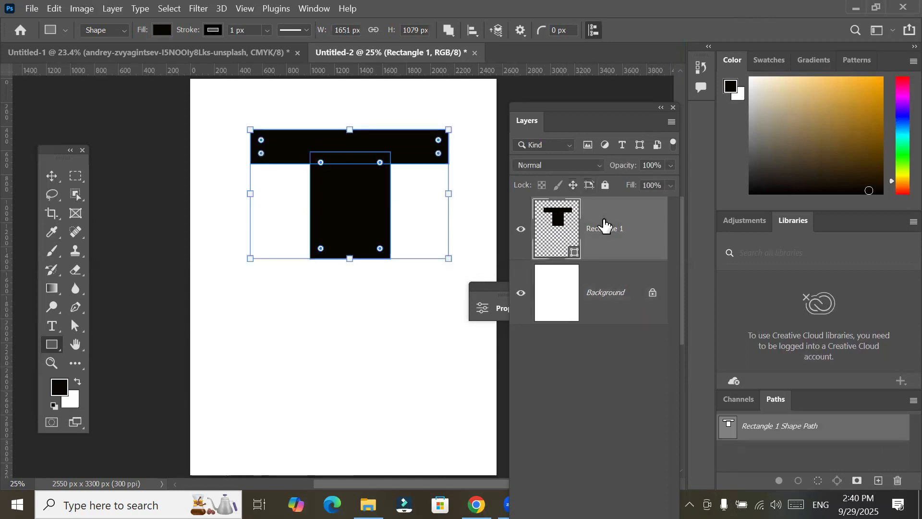
# Add an ellipse about 1365 x 802 px overlapping the stem's lower end to the same combined shape, then reselect its layer
pyautogui.rightClick(51, 344)
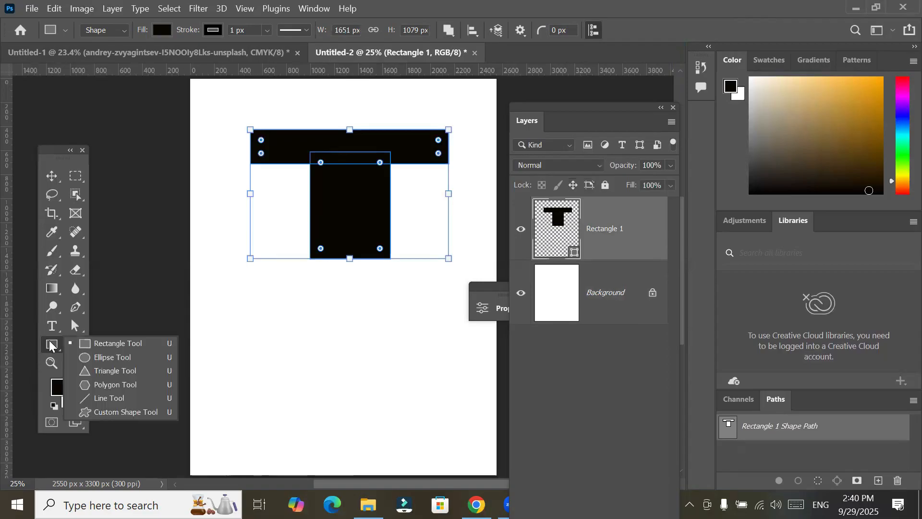
pyautogui.click(111, 358)
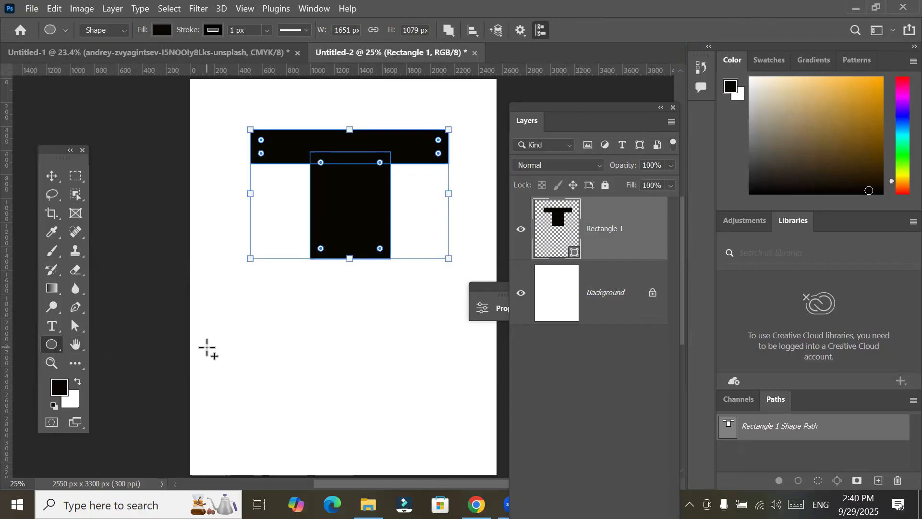
pyautogui.click(449, 30)
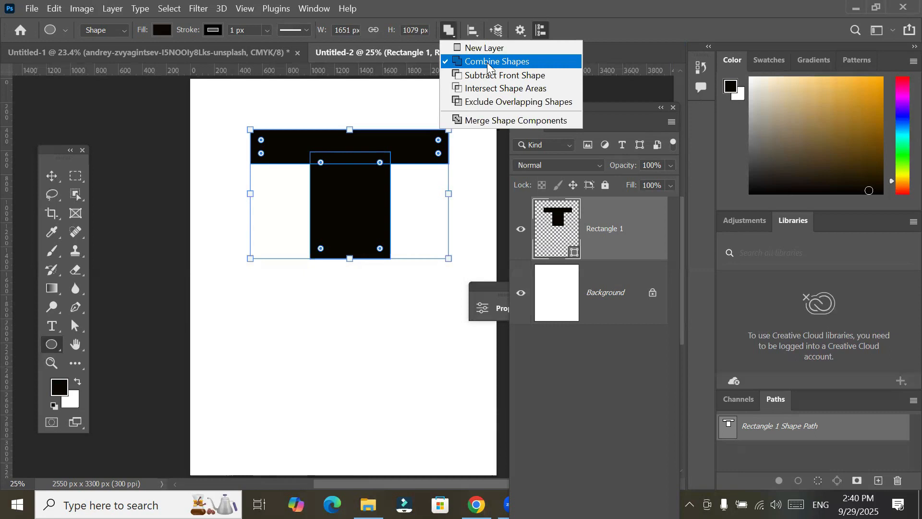
pyautogui.click(391, 94)
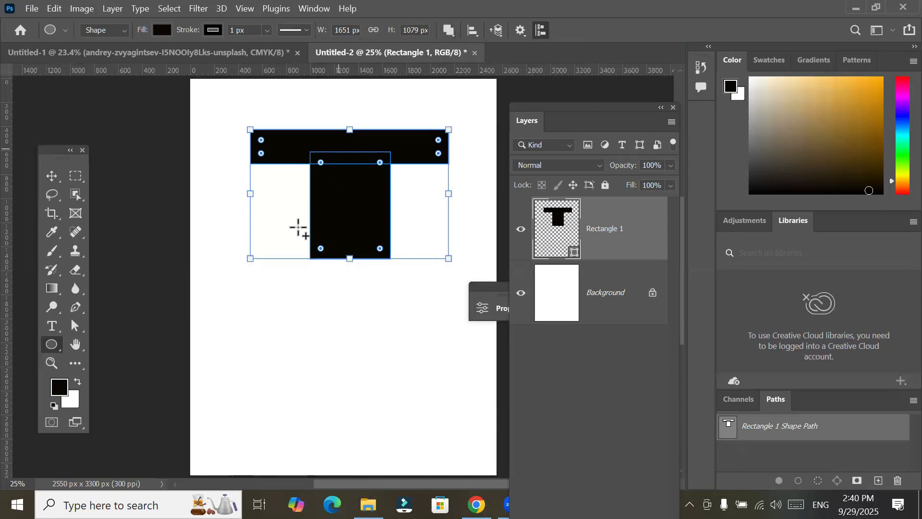
pyautogui.moveTo(269, 238); pyautogui.dragTo(431, 334)
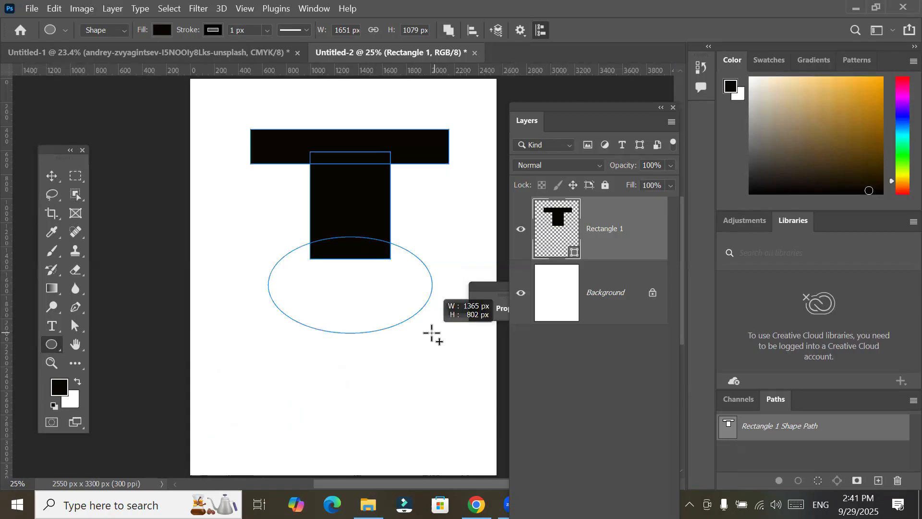
pyautogui.moveTo(432, 332); pyautogui.dragTo(432, 333)
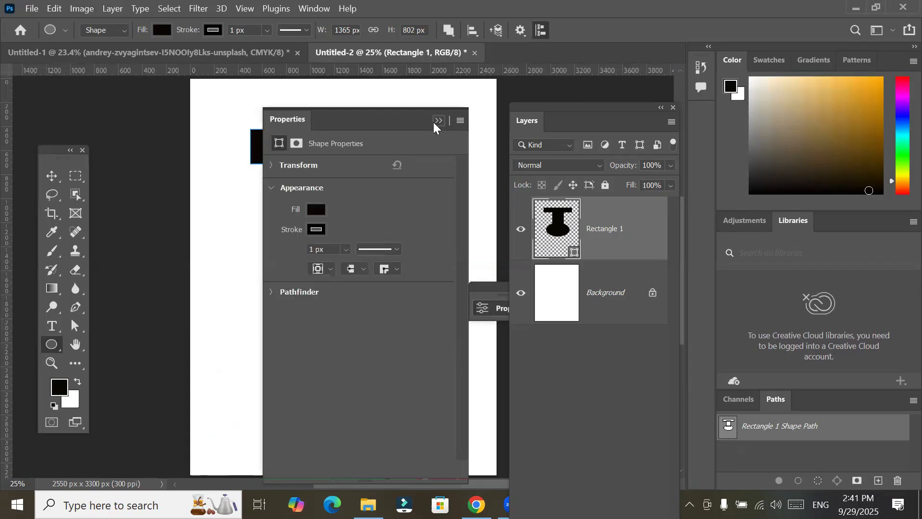
pyautogui.click(437, 122)
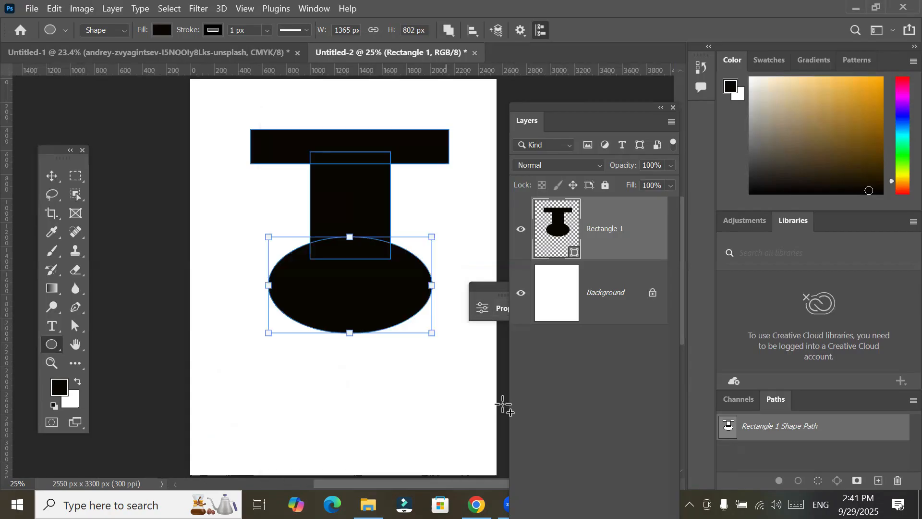
pyautogui.click(595, 290)
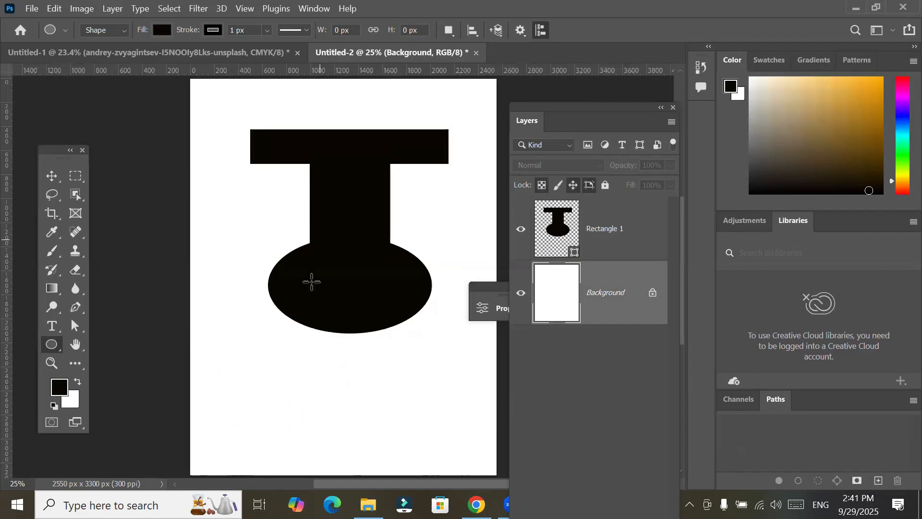
pyautogui.click(566, 239)
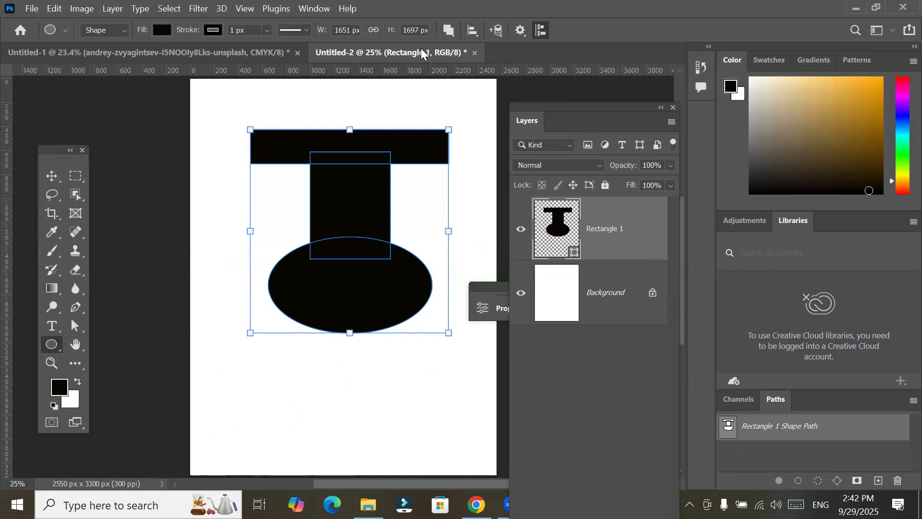
# Set the path operation to New Layer, draw a rectangle about 2089 x 1386 px overlapping the ellipse's lower part, and collapse its properties
pyautogui.click(449, 30)
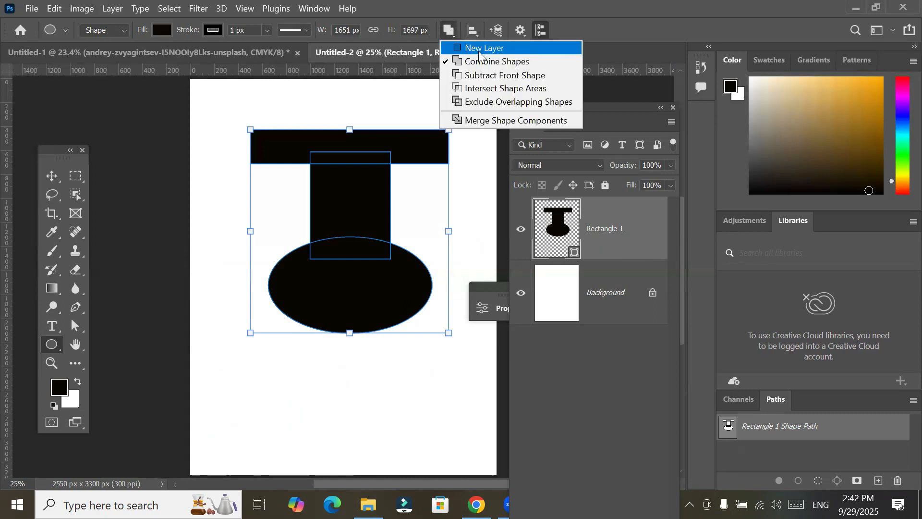
pyautogui.click(478, 51)
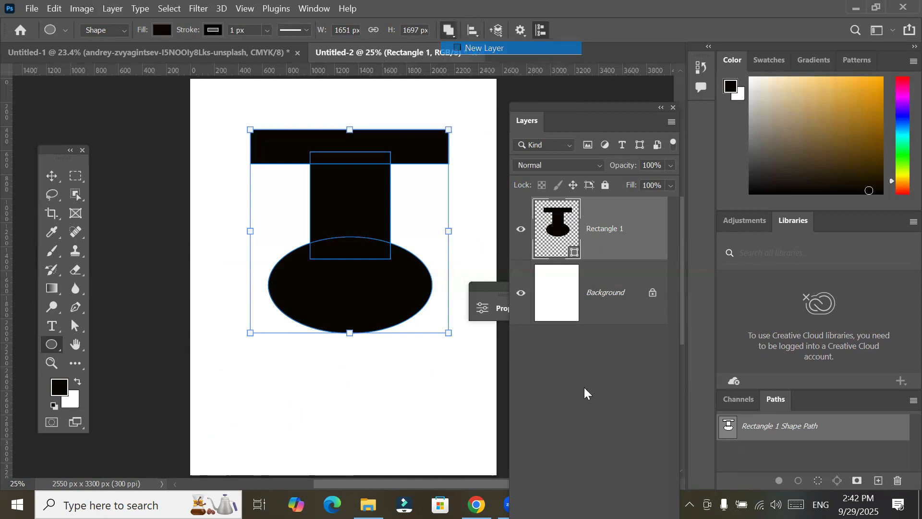
pyautogui.rightClick(50, 354)
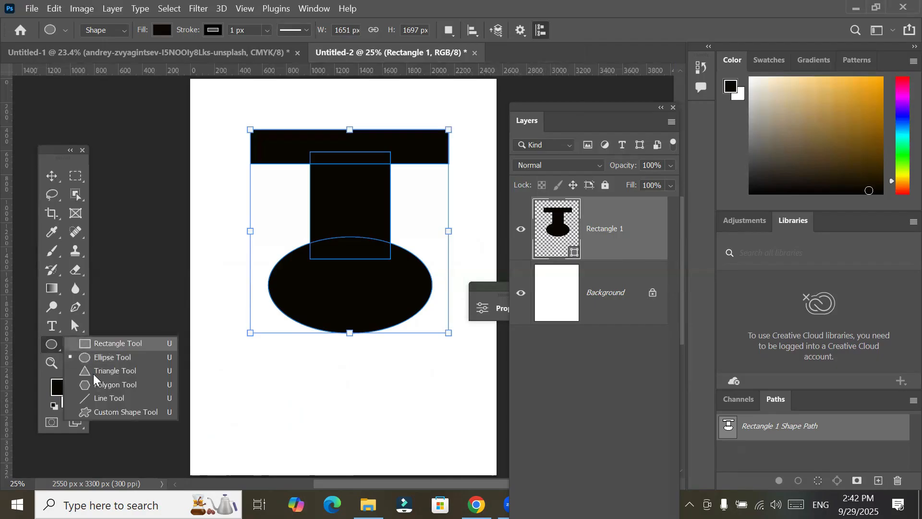
pyautogui.click(95, 343)
pyautogui.moveTo(222, 293); pyautogui.dragTo(473, 458)
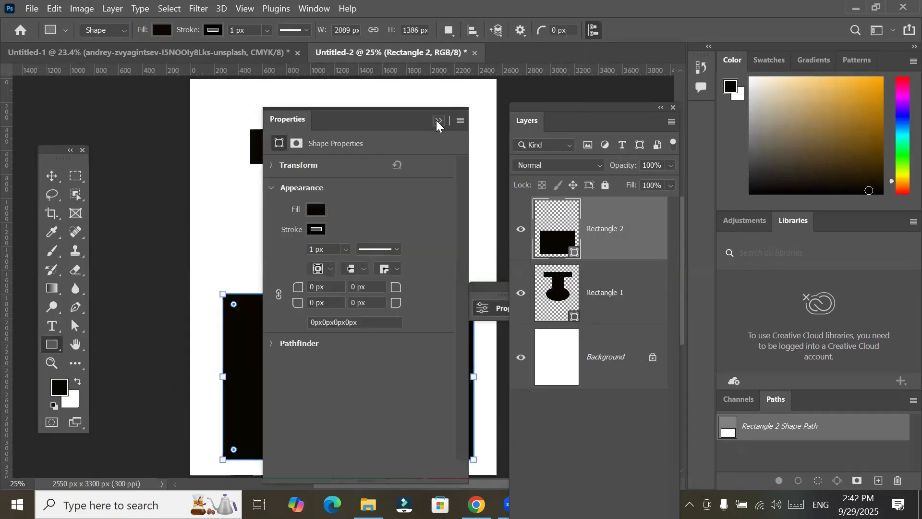
pyautogui.click(439, 120)
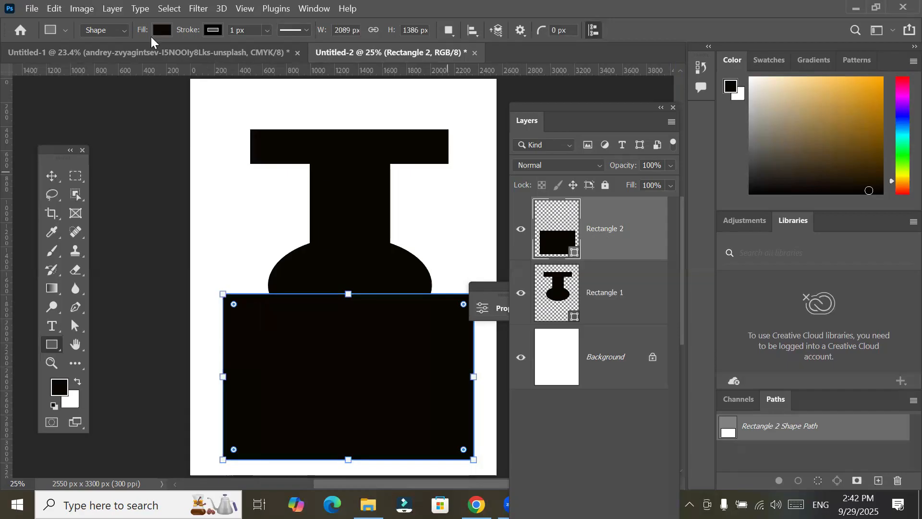
# Fill the new rectangle with red and recolour the combined shape on the layer beneath orange
pyautogui.click(165, 27)
pyautogui.click(71, 107)
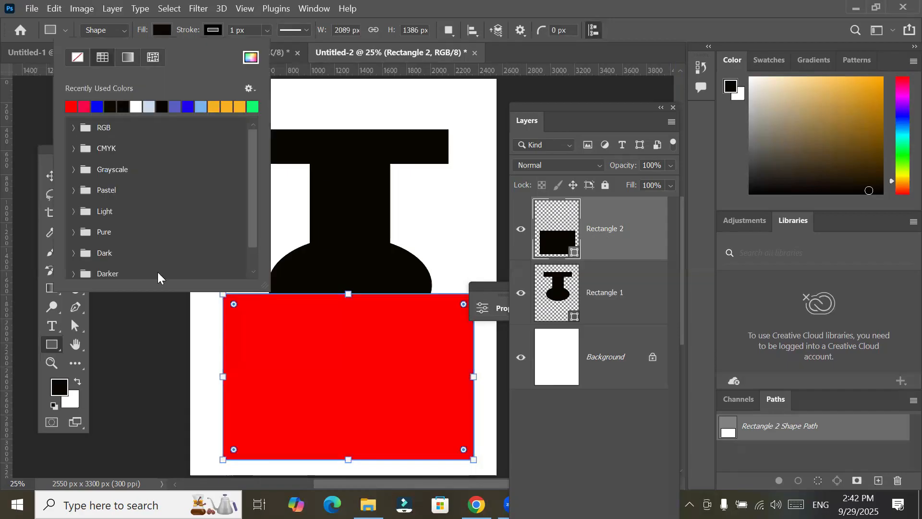
pyautogui.click(558, 294)
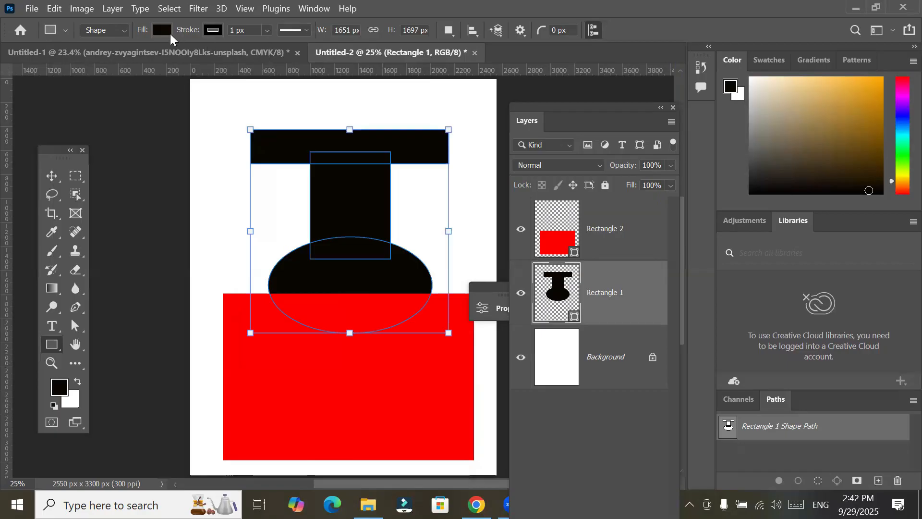
pyautogui.click(164, 31)
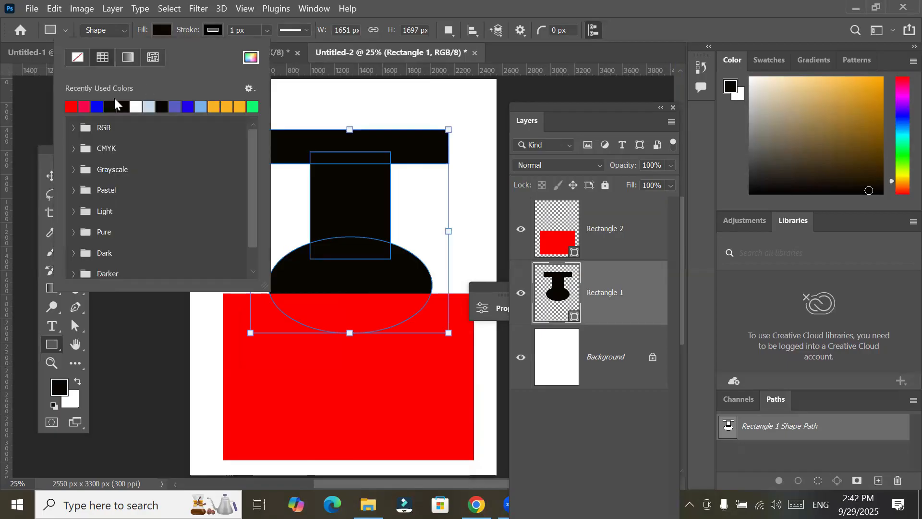
pyautogui.click(97, 106)
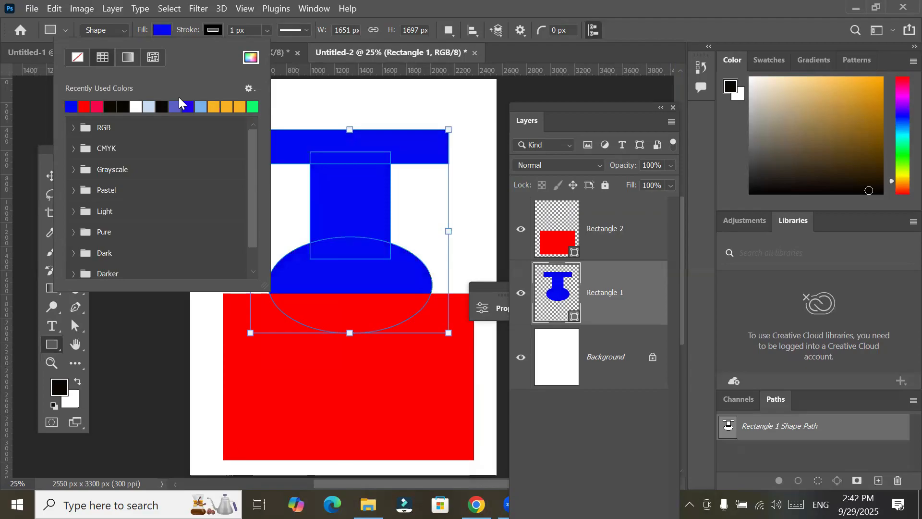
pyautogui.click(149, 106)
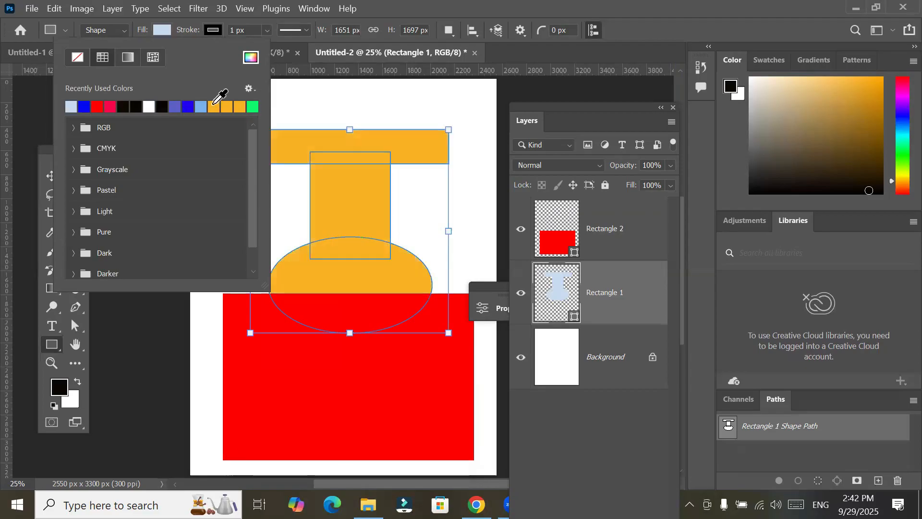
pyautogui.click(213, 104)
# Delete the red rectangle's layer and switch to the Move tool
pyautogui.click(582, 214)
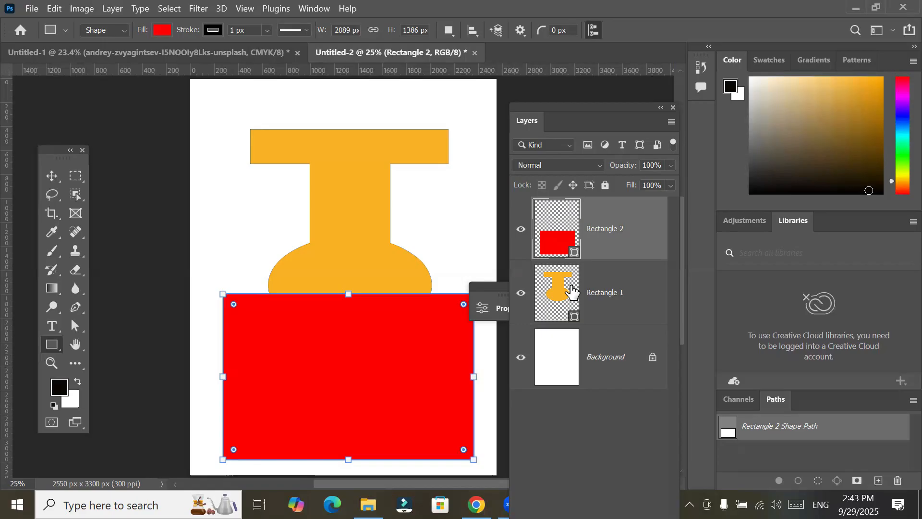
pyautogui.press('Delete')
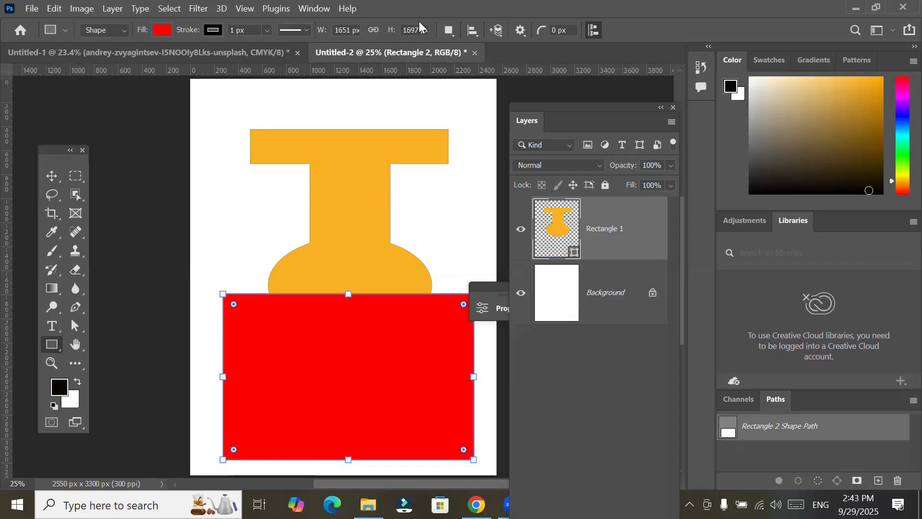
pyautogui.click(55, 174)
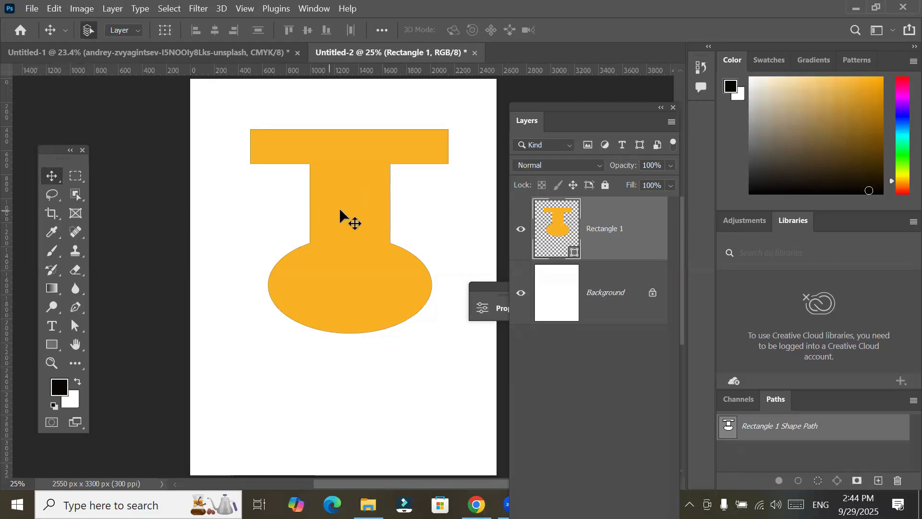
# Expand the combined shape's properties and set its stroke colour to blue
pyautogui.moveTo(491, 289); pyautogui.dragTo(472, 117)
pyautogui.click(473, 121)
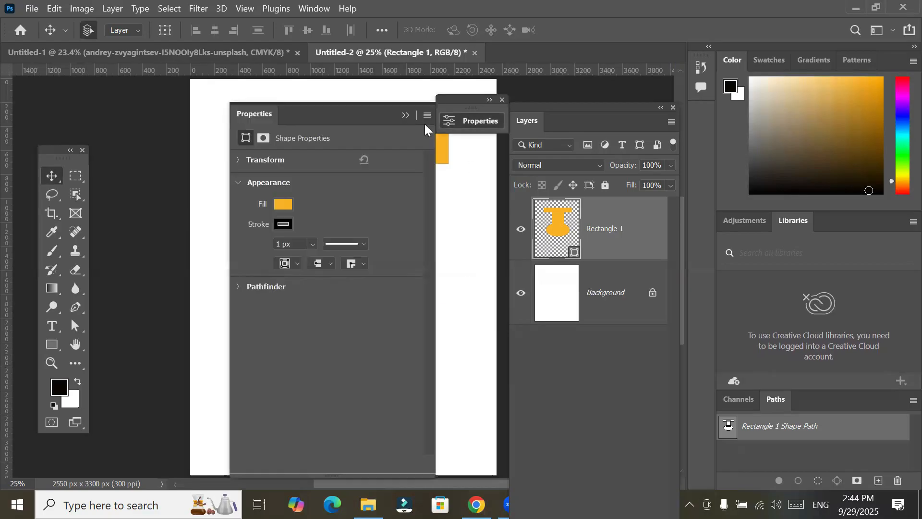
pyautogui.moveTo(407, 148); pyautogui.dragTo(466, 151)
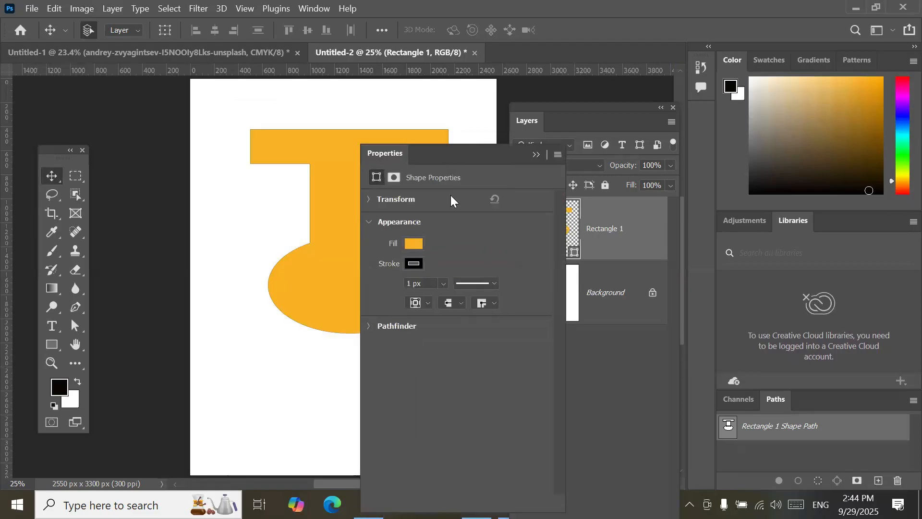
pyautogui.click(414, 264)
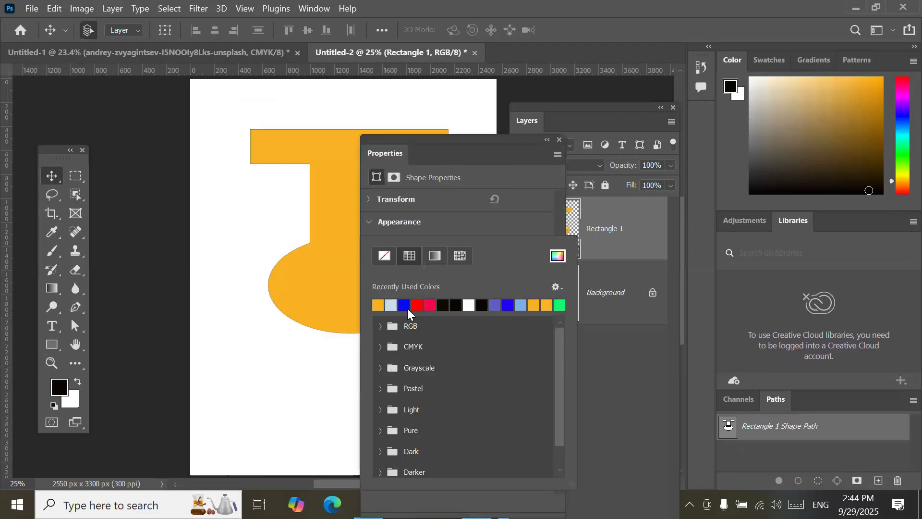
pyautogui.click(446, 205)
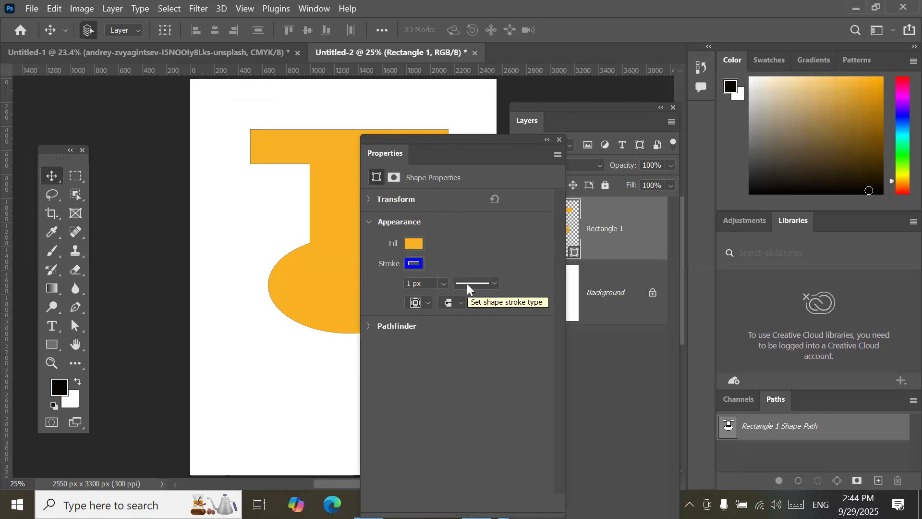
# Widen the combined shape's stroke to about 92 px, then move the Properties panel clear of the shape
pyautogui.click(493, 285)
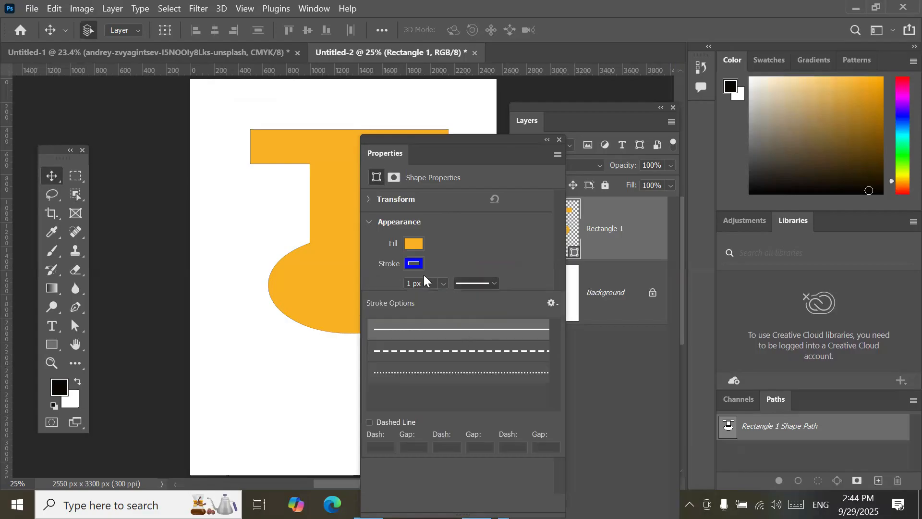
pyautogui.click(440, 283)
pyautogui.moveTo(442, 298); pyautogui.dragTo(473, 298)
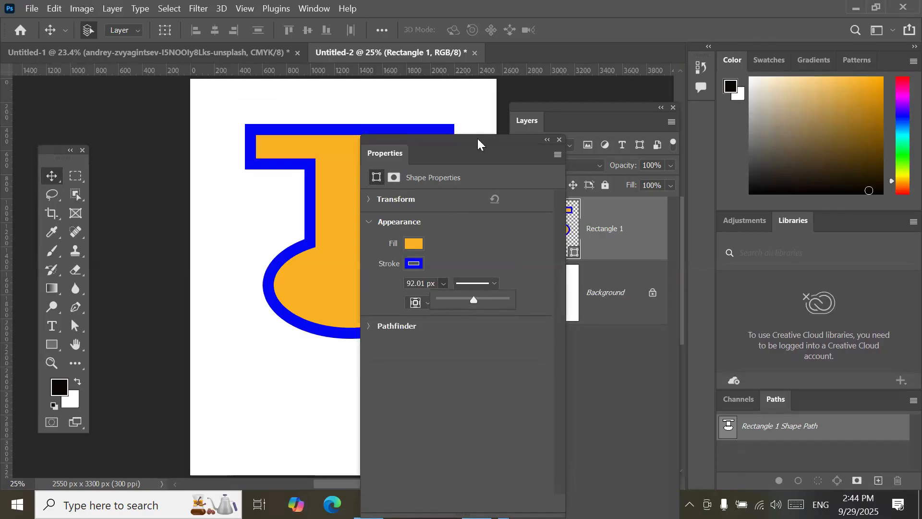
pyautogui.moveTo(477, 138); pyautogui.dragTo(614, 137)
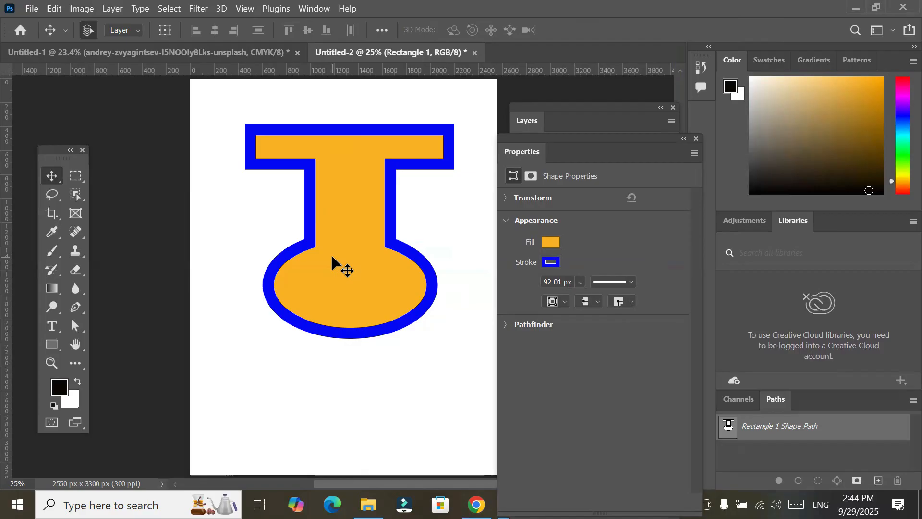
# Bring the Layers panel forward, move it higher, and delete the combined shape's layer, leaving only the background
pyautogui.click(532, 122)
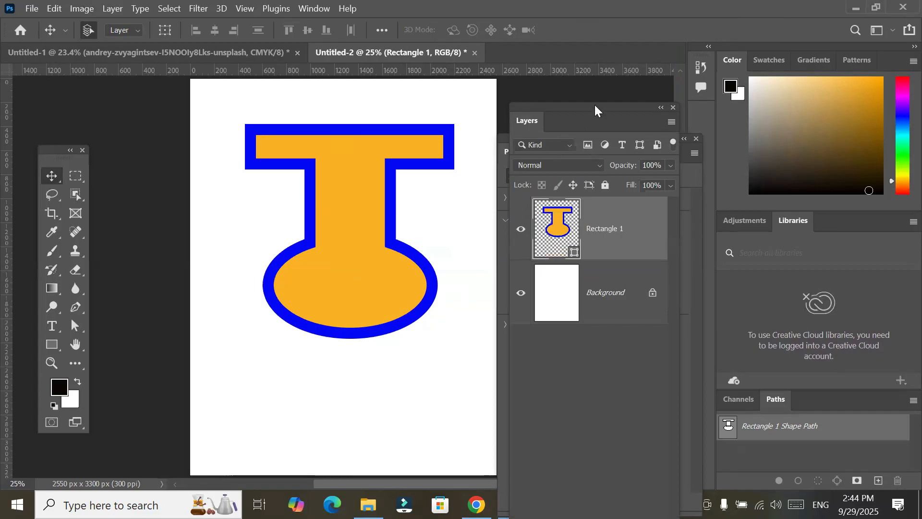
pyautogui.moveTo(603, 19); pyautogui.dragTo(604, 20)
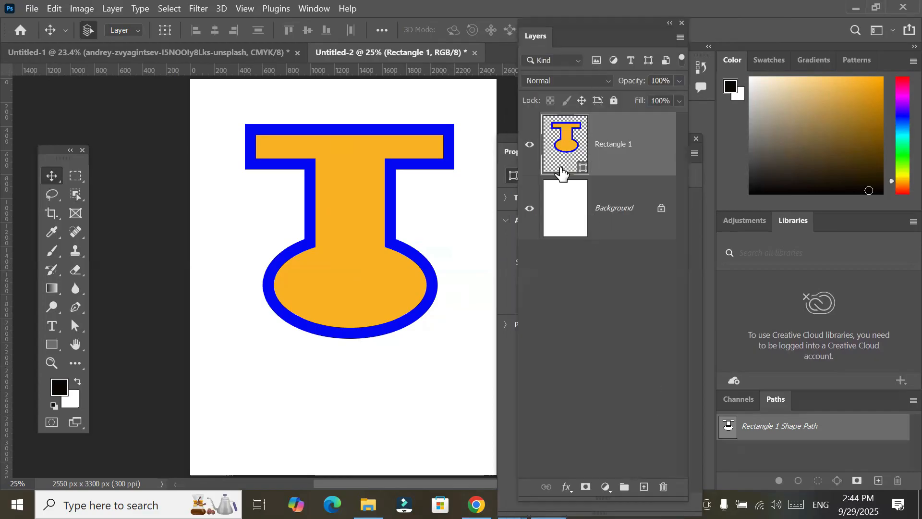
pyautogui.moveTo(588, 207); pyautogui.dragTo(663, 487)
pyautogui.moveTo(663, 486); pyautogui.dragTo(664, 486)
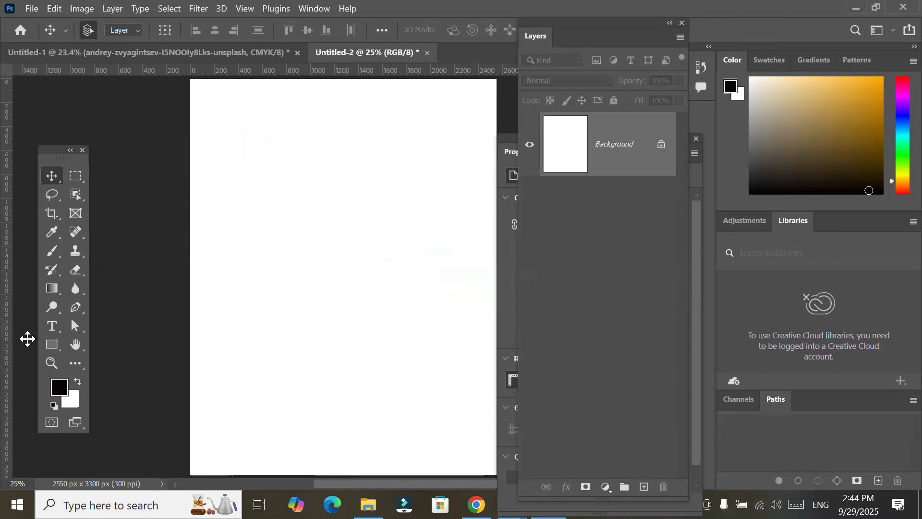
# Draw a black ellipse about 935 x 902 px in the upper part of the blank page
pyautogui.click(51, 344)
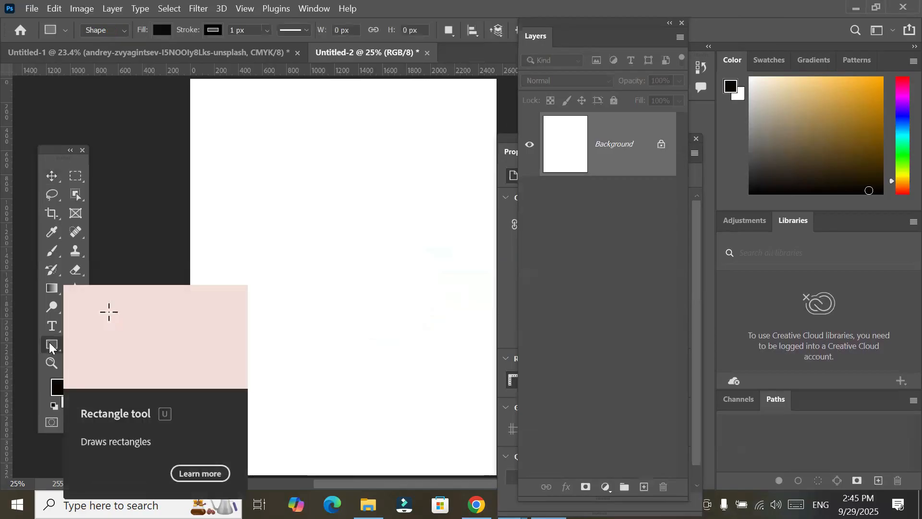
pyautogui.rightClick(51, 345)
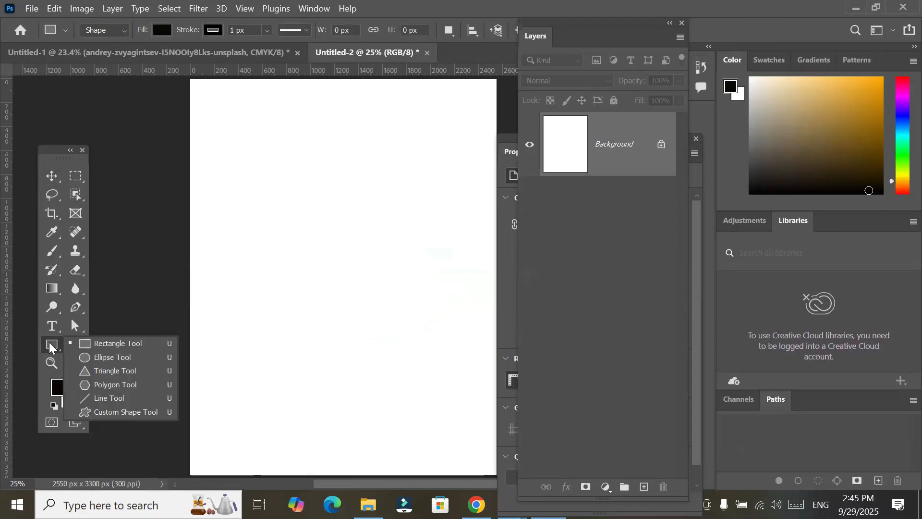
pyautogui.click(120, 357)
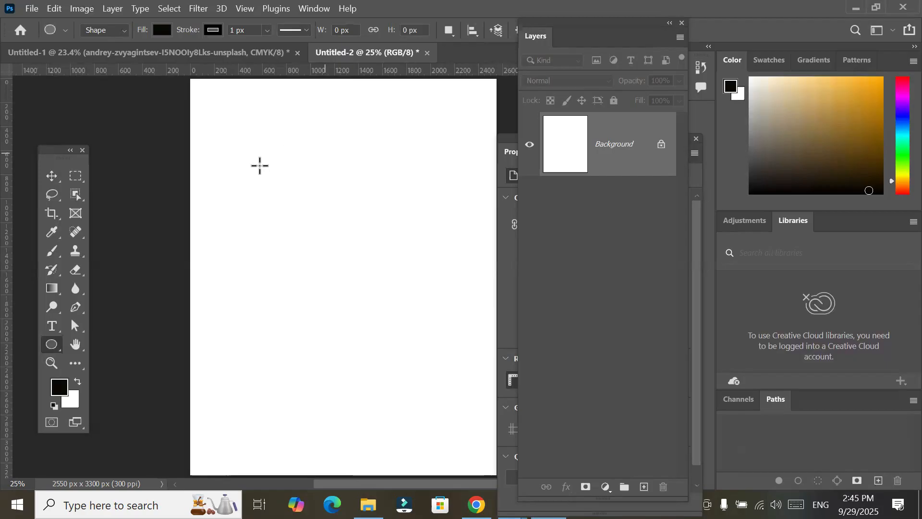
pyautogui.moveTo(264, 155); pyautogui.dragTo(377, 264)
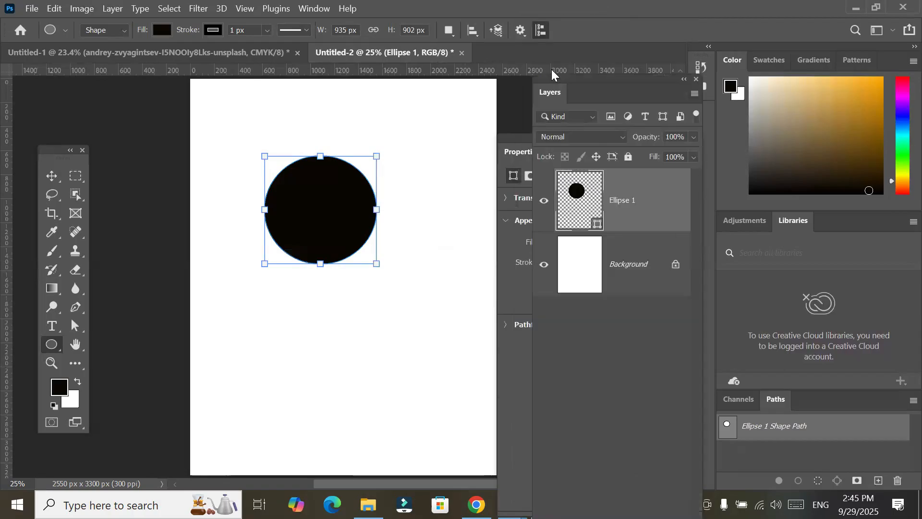
# Set the path operation to Subtract Front Shape and undo its effect on the existing ellipse
pyautogui.click(448, 31)
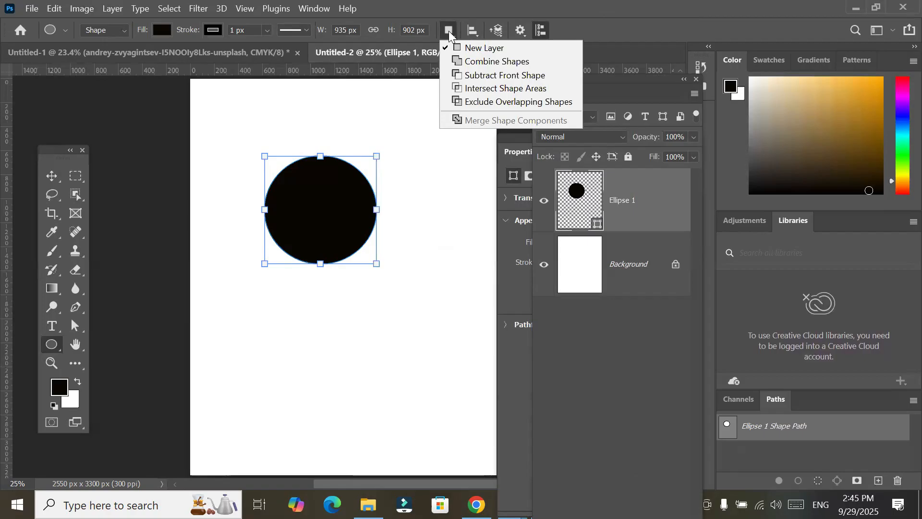
pyautogui.click(482, 75)
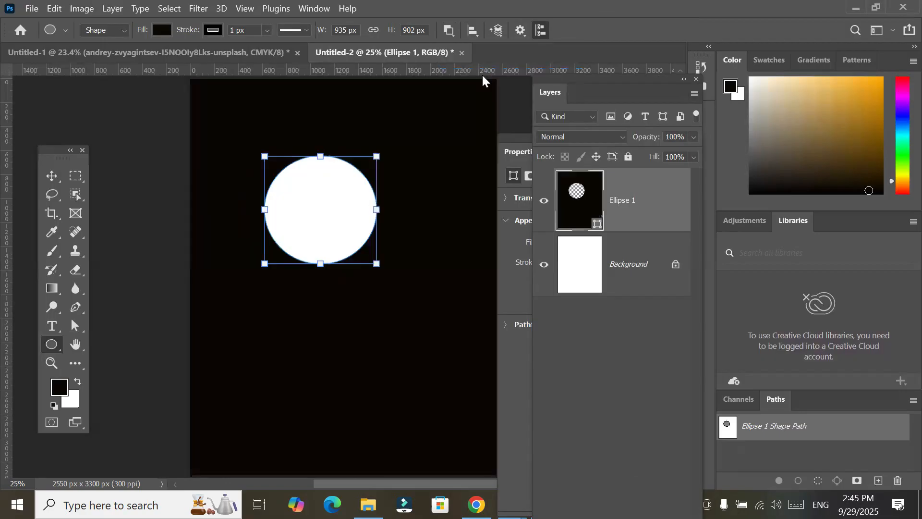
pyautogui.hotkey('ctrl', 'z')
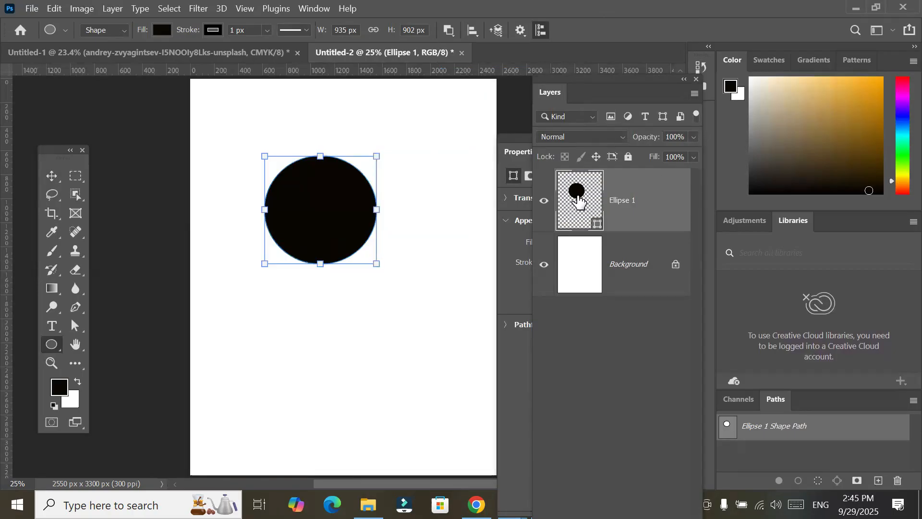
# Check that Subtract Front Shape is the active path operation and choose the Ellipse tool
pyautogui.click(441, 32)
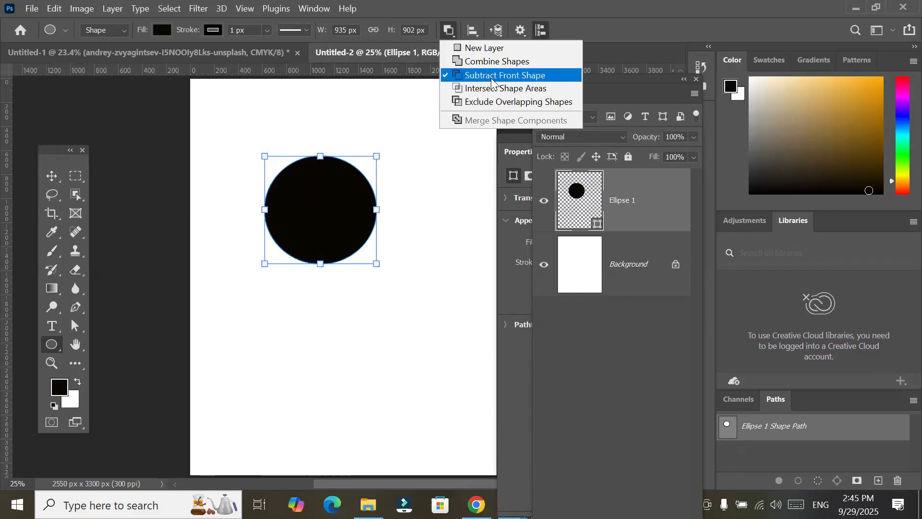
pyautogui.click(55, 342)
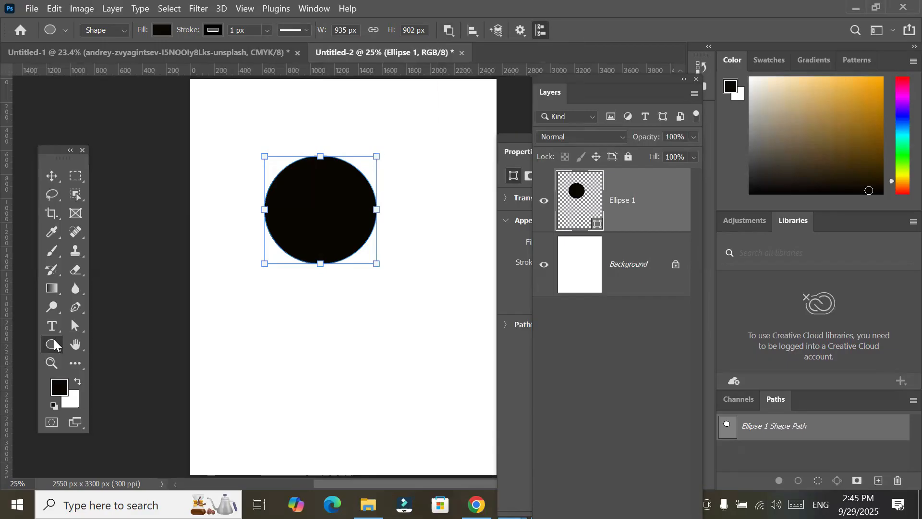
pyautogui.rightClick(54, 340)
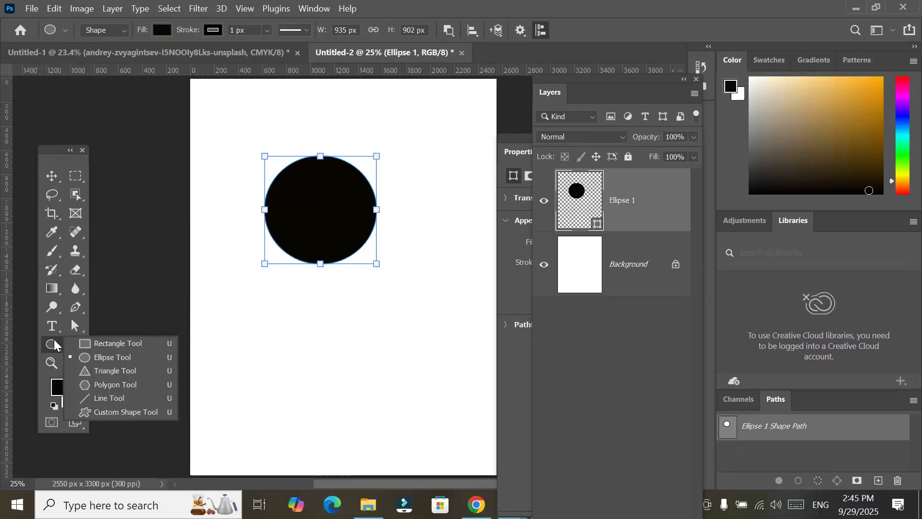
pyautogui.click(114, 363)
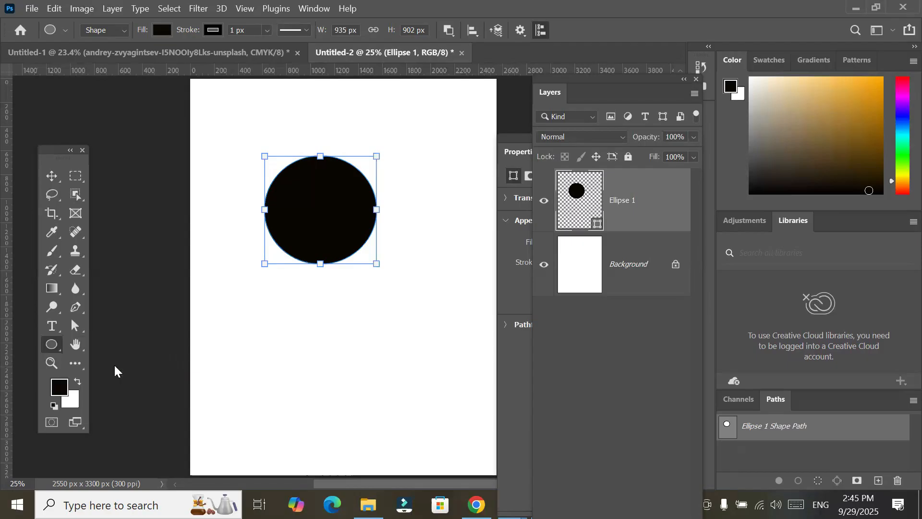
# Subtract a triangle about 665 px wide and 577 px high from the lower middle of the black circle
pyautogui.hotkey('shift', 'u')
pyautogui.moveTo(287, 123); pyautogui.dragTo(369, 314)
pyautogui.press('space')
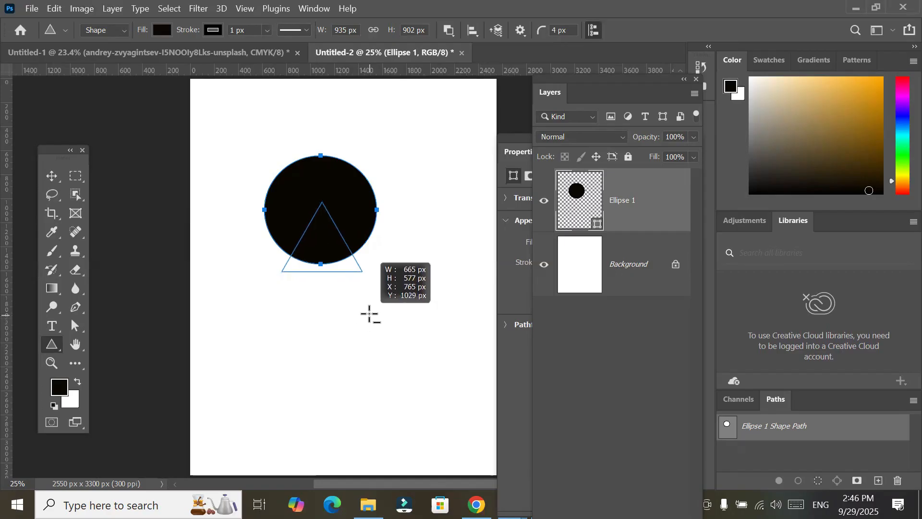
pyautogui.moveTo(370, 314); pyautogui.dragTo(369, 314)
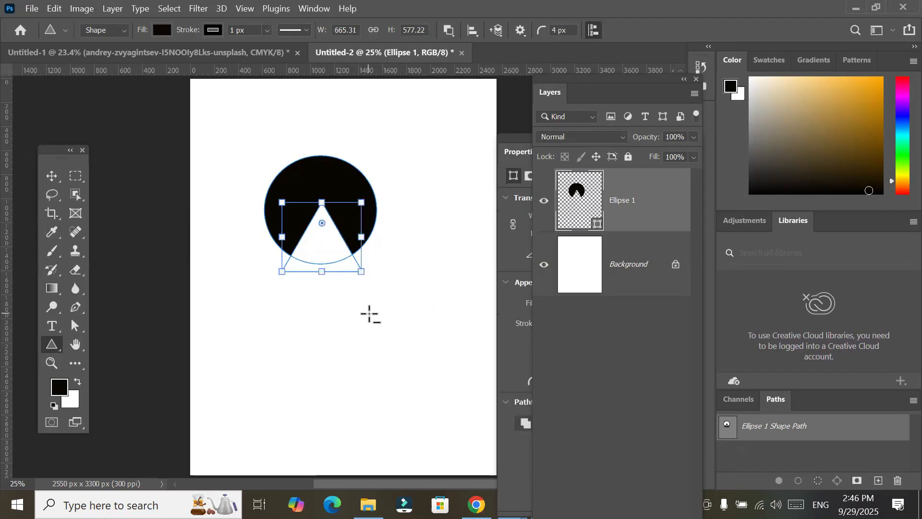
pyautogui.click(54, 178)
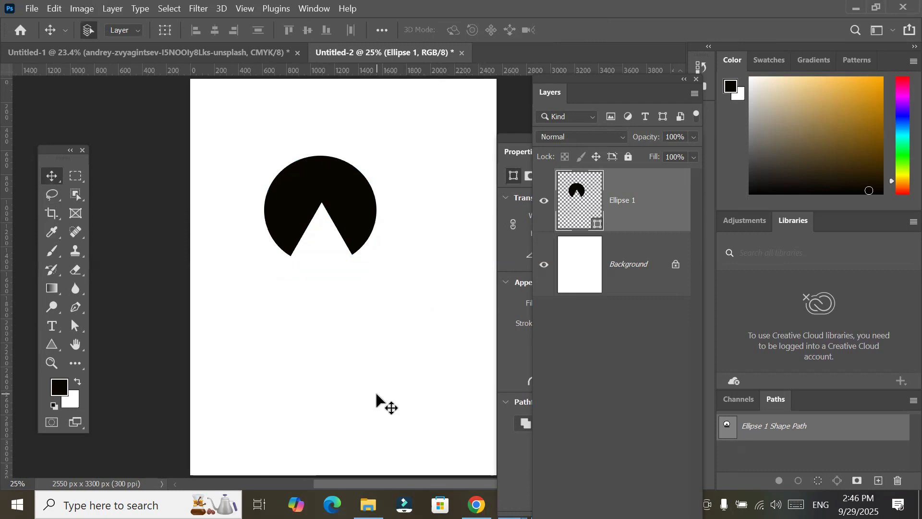
# Add an ellipse about 384 by 365 px to the Ellipse 1 shape with Combine Shapes, overlapping the circle's upper edge
pyautogui.click(49, 344)
pyautogui.rightClick(49, 345)
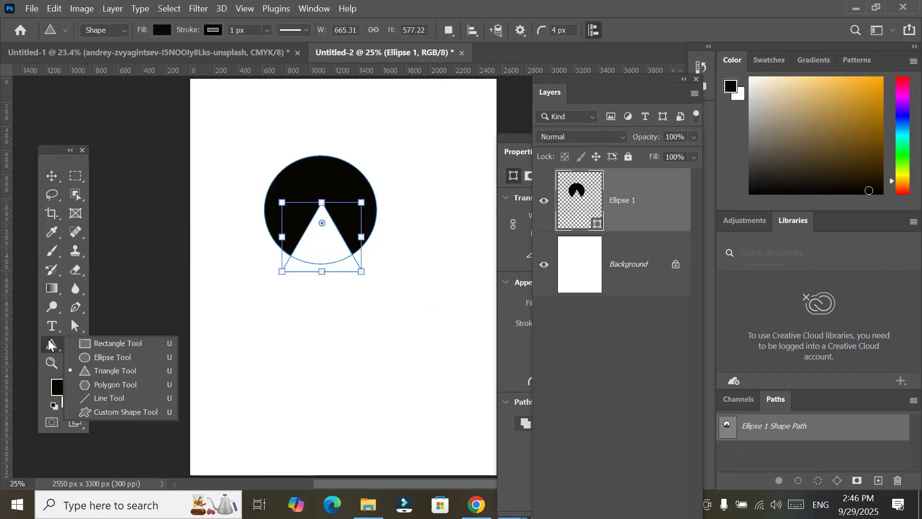
pyautogui.click(112, 358)
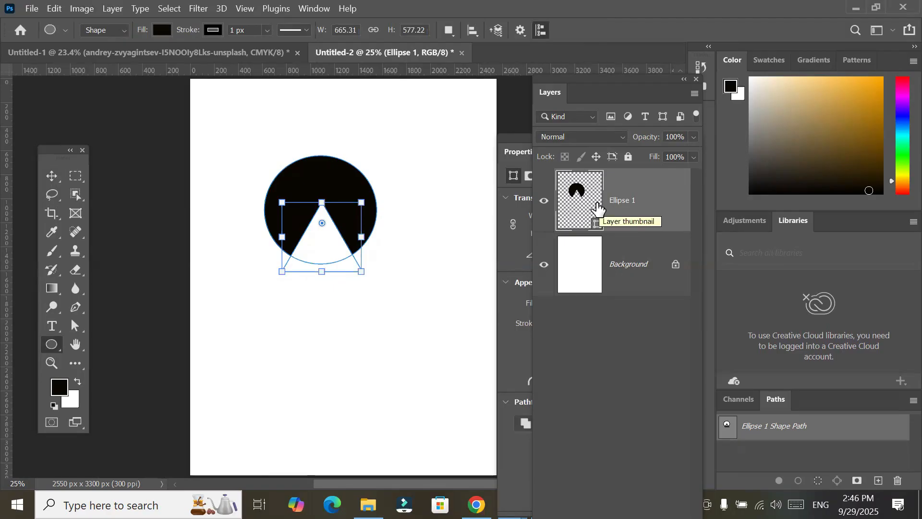
pyautogui.click(584, 268)
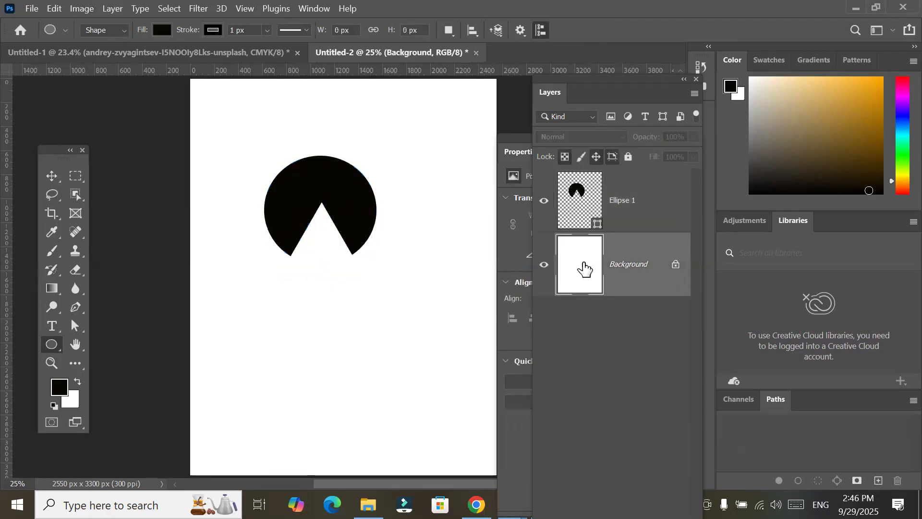
pyautogui.click(584, 210)
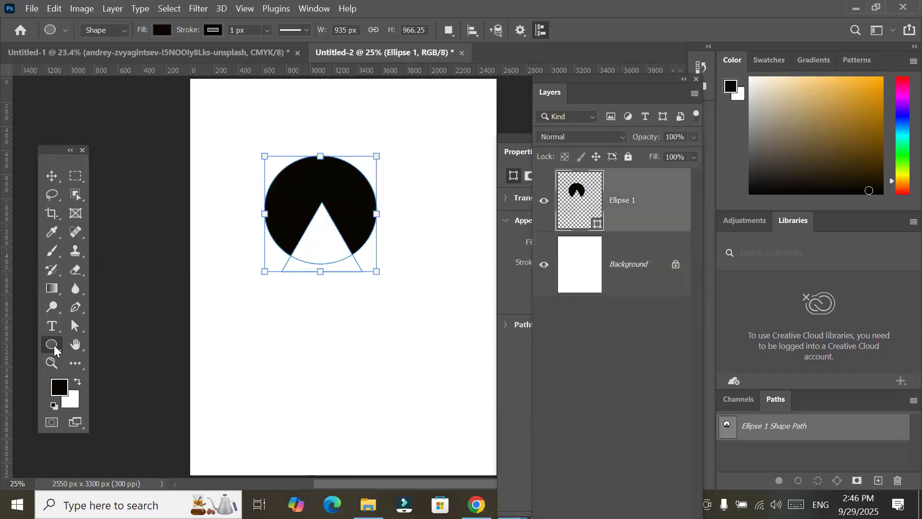
pyautogui.click(446, 30)
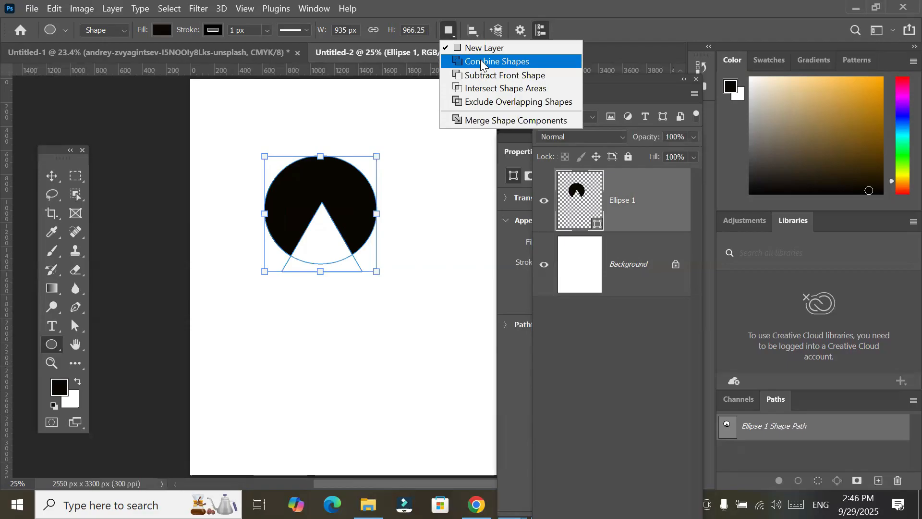
pyautogui.click(485, 76)
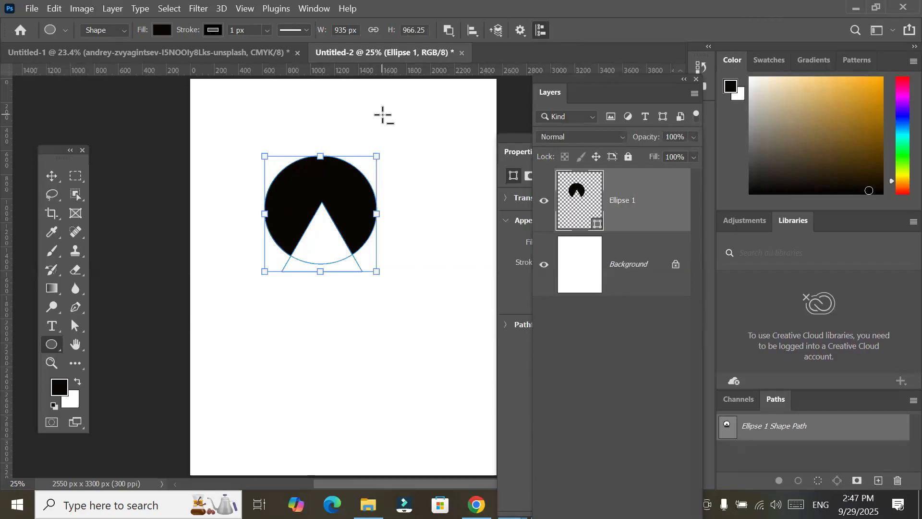
pyautogui.click(450, 30)
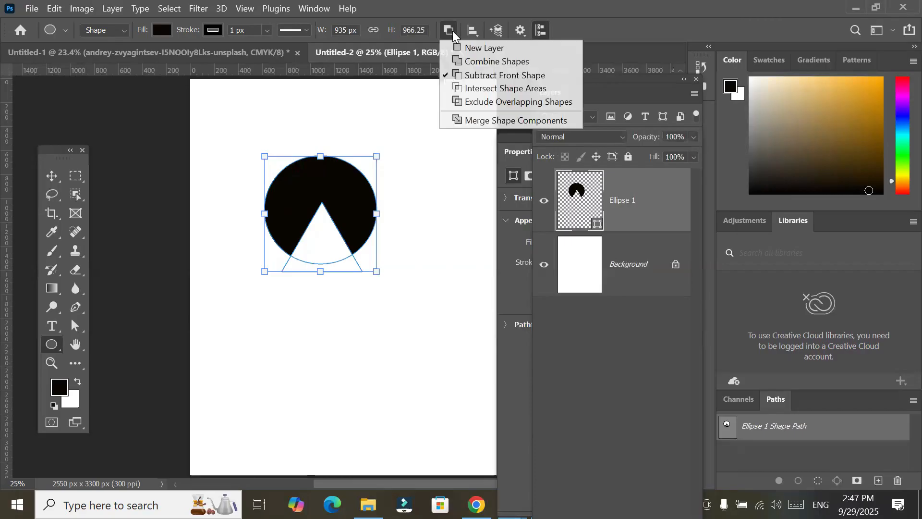
pyautogui.click(460, 61)
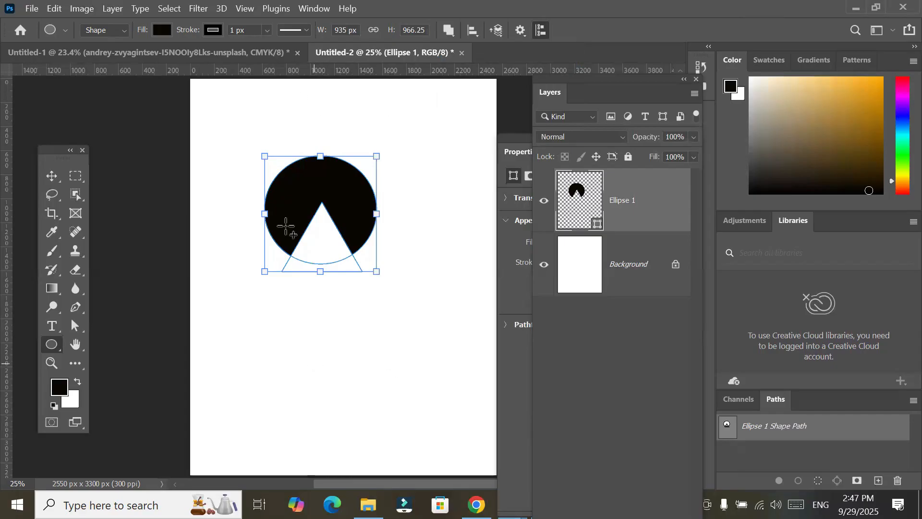
pyautogui.moveTo(294, 343); pyautogui.dragTo(340, 384)
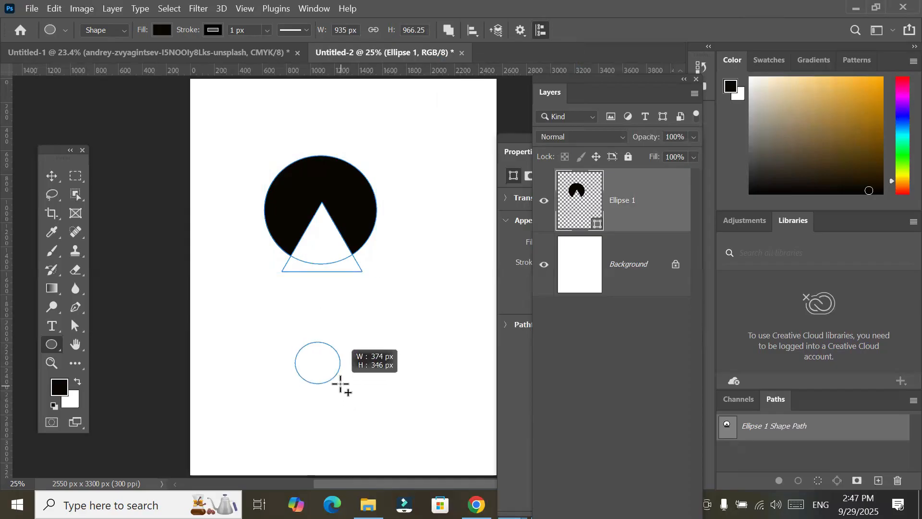
pyautogui.moveTo(340, 384); pyautogui.dragTo(342, 387)
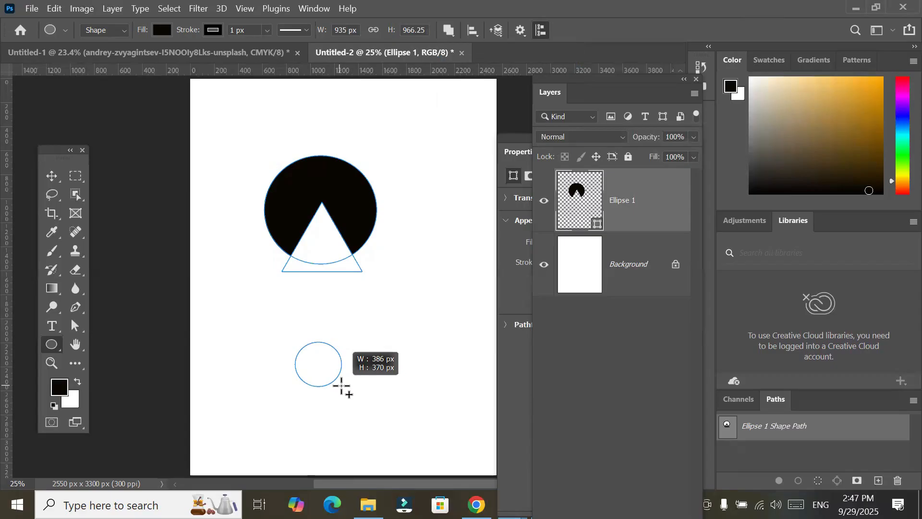
pyautogui.moveTo(342, 385); pyautogui.dragTo(341, 178)
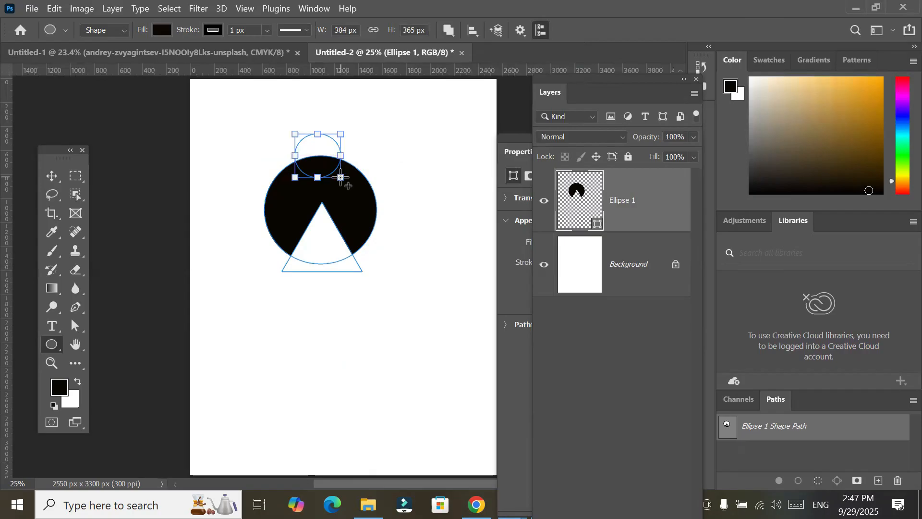
# Rotate the whole Ellipse 1 shape by -90° and move it down to the left side of the page
pyautogui.click(584, 284)
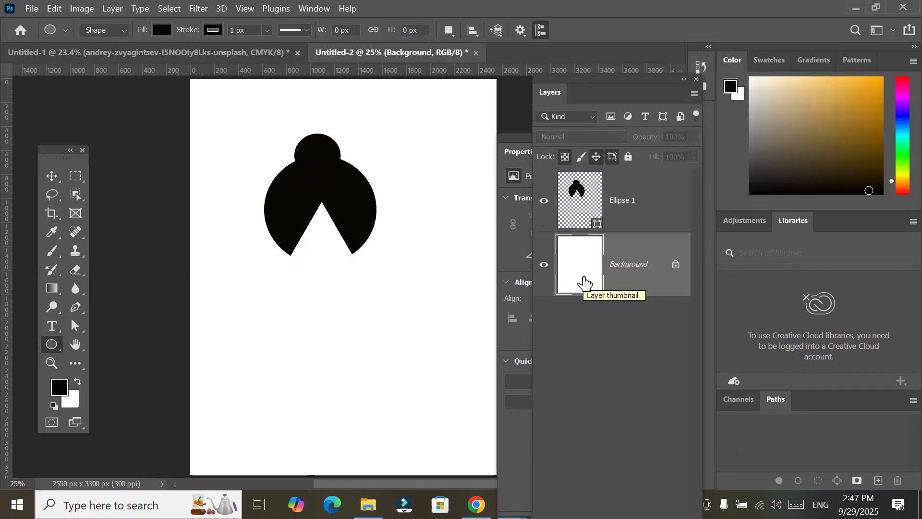
pyautogui.click(602, 188)
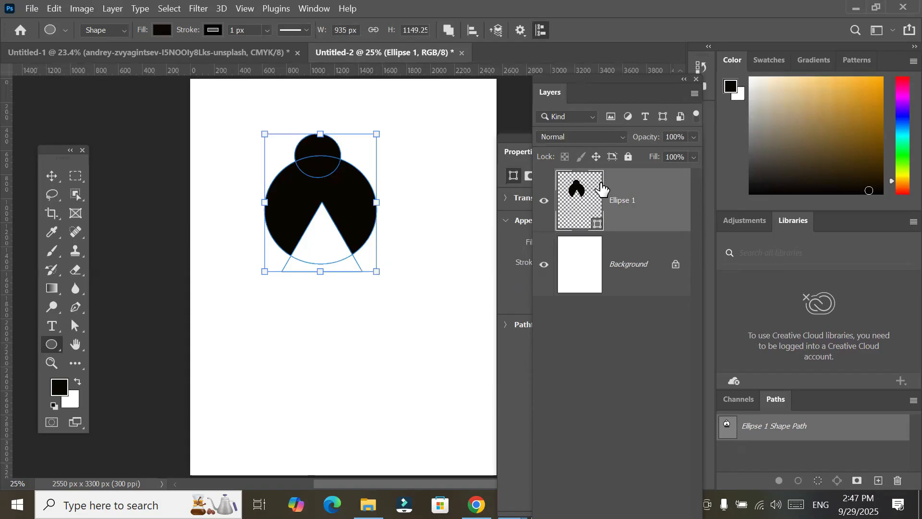
pyautogui.hotkey('ctrl', 't')
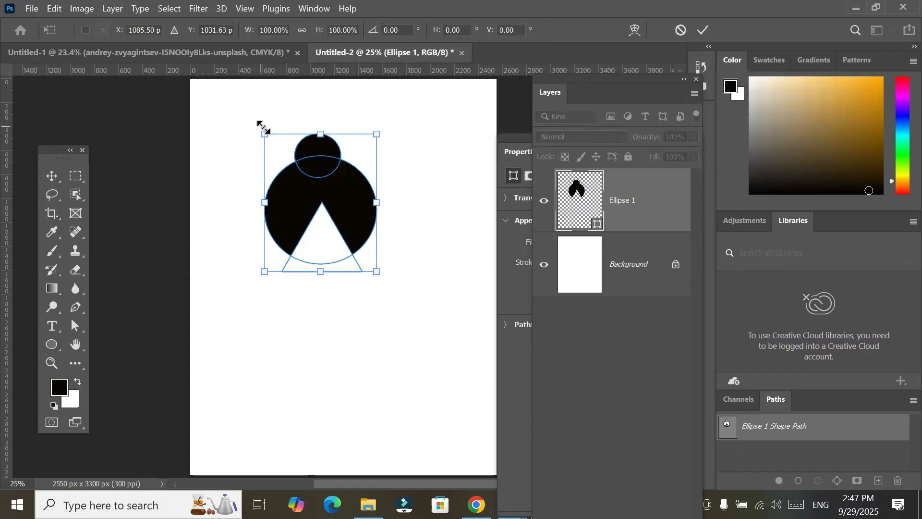
pyautogui.moveTo(245, 183); pyautogui.dragTo(226, 271)
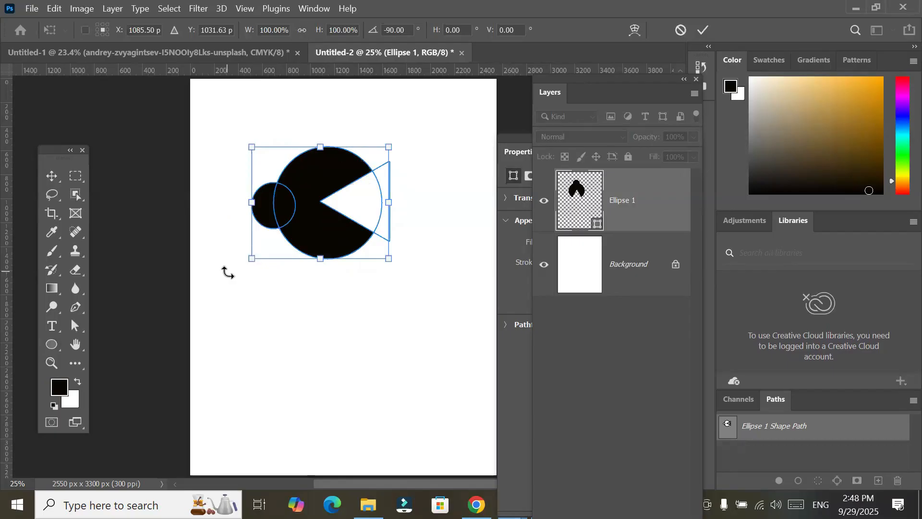
pyautogui.click(52, 175)
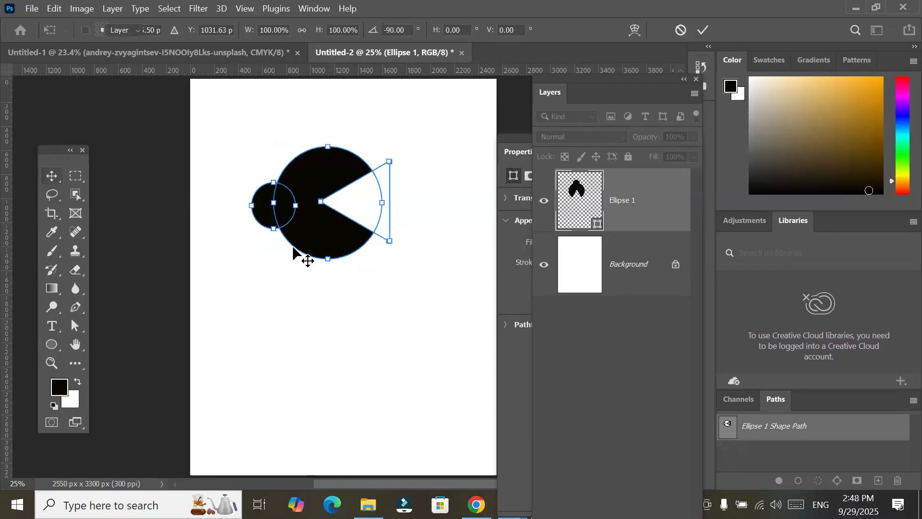
pyautogui.moveTo(297, 289); pyautogui.dragTo(261, 312)
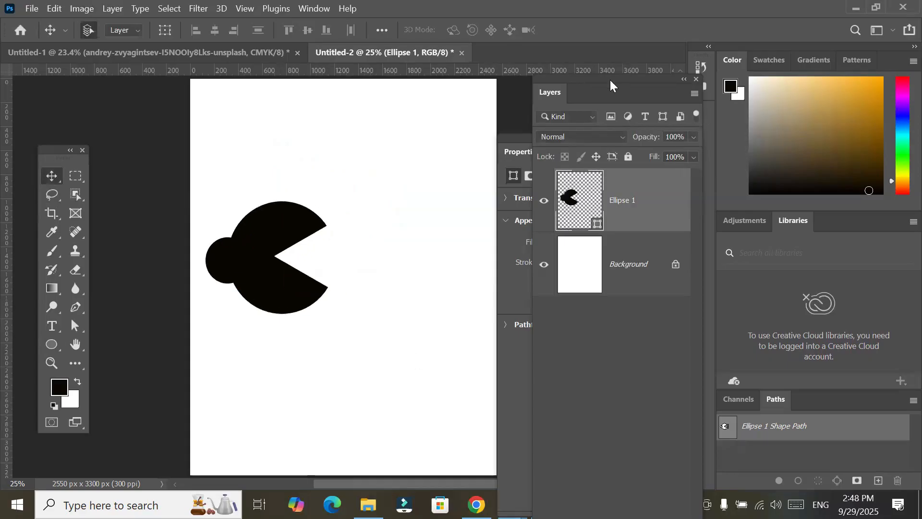
# Duplicate the Ellipse 1 layer, place the copy to the right of the original and flip it horizontally
pyautogui.moveTo(597, 92); pyautogui.dragTo(585, 31)
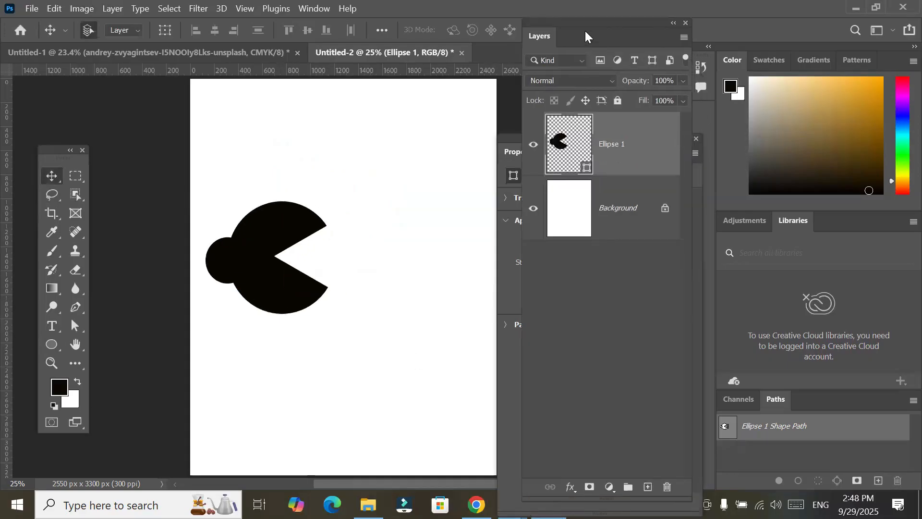
pyautogui.moveTo(576, 154); pyautogui.dragTo(648, 486)
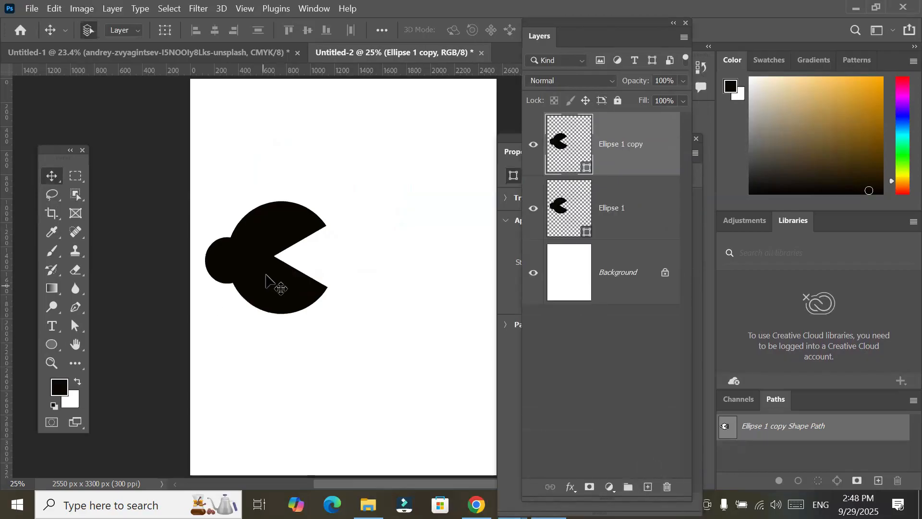
pyautogui.moveTo(278, 272); pyautogui.dragTo(390, 296)
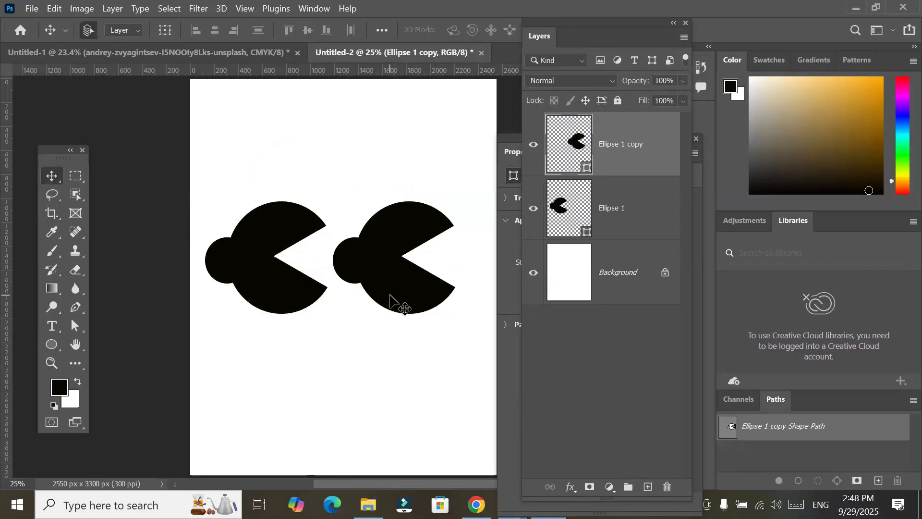
pyautogui.click(515, 150)
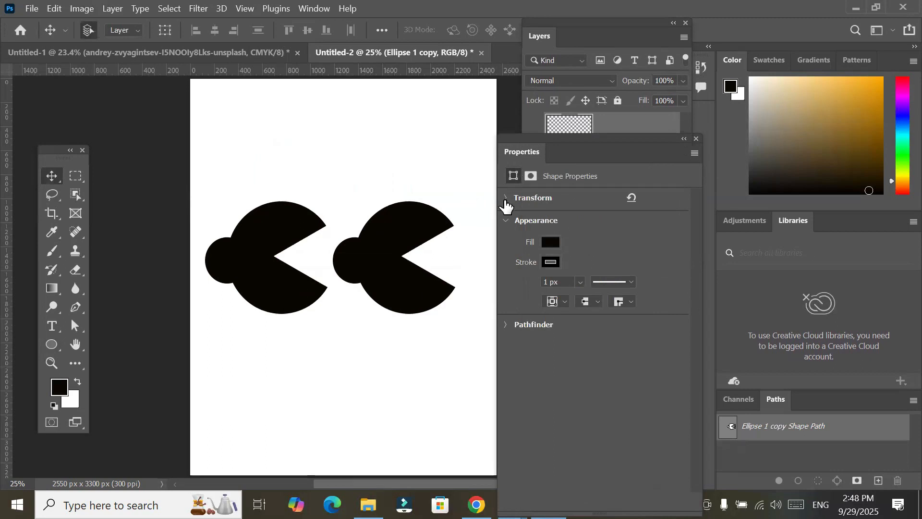
pyautogui.click(506, 200)
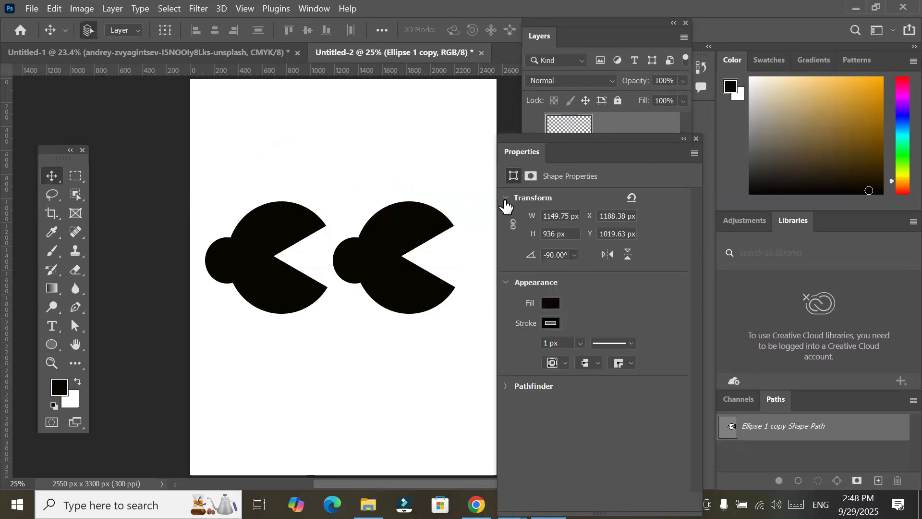
pyautogui.click(608, 255)
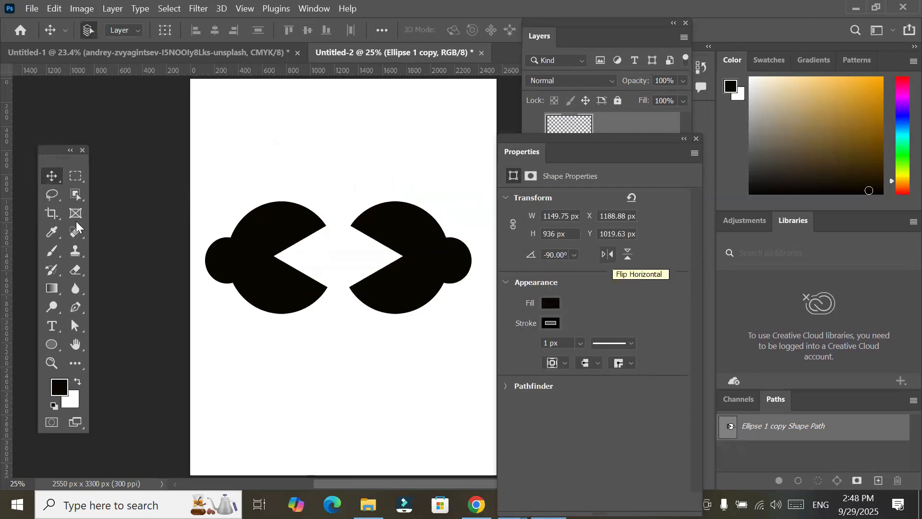
# Add the text "Soper" between the two shapes and set its font size to 37 pt
pyautogui.click(49, 330)
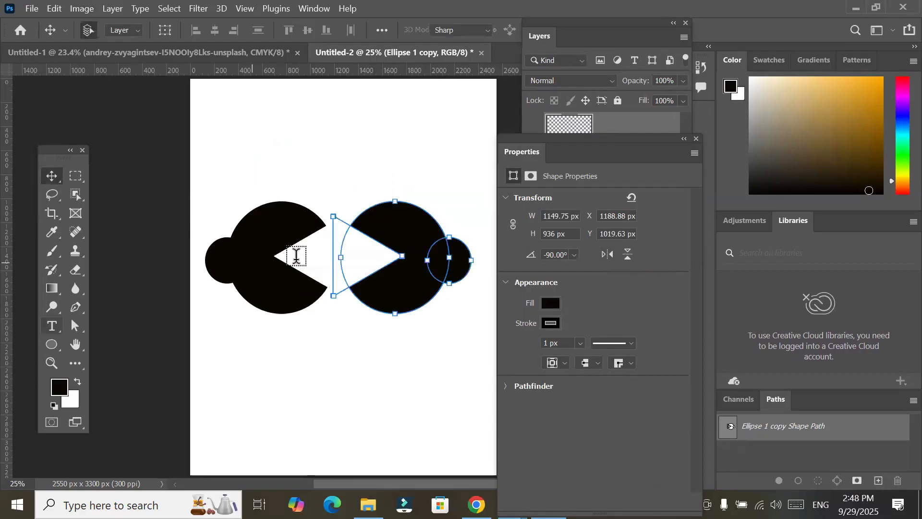
pyautogui.click(423, 285)
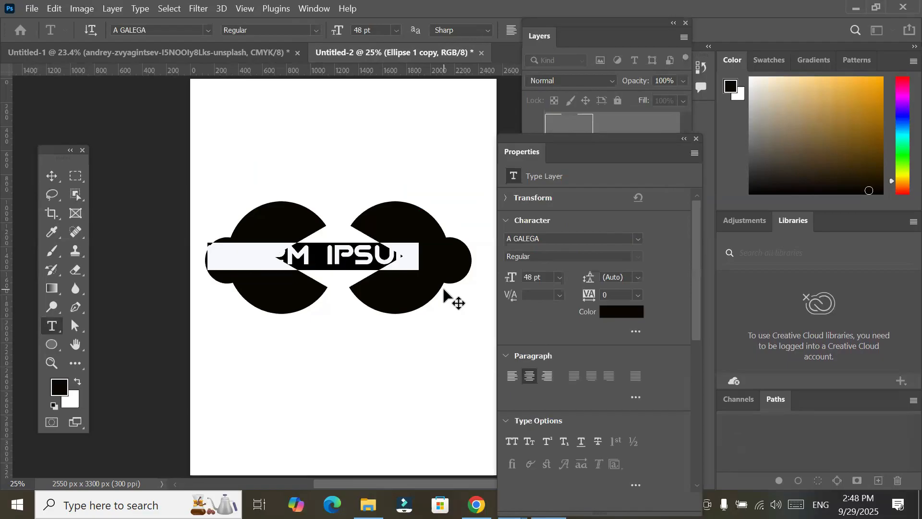
pyautogui.write('soper')
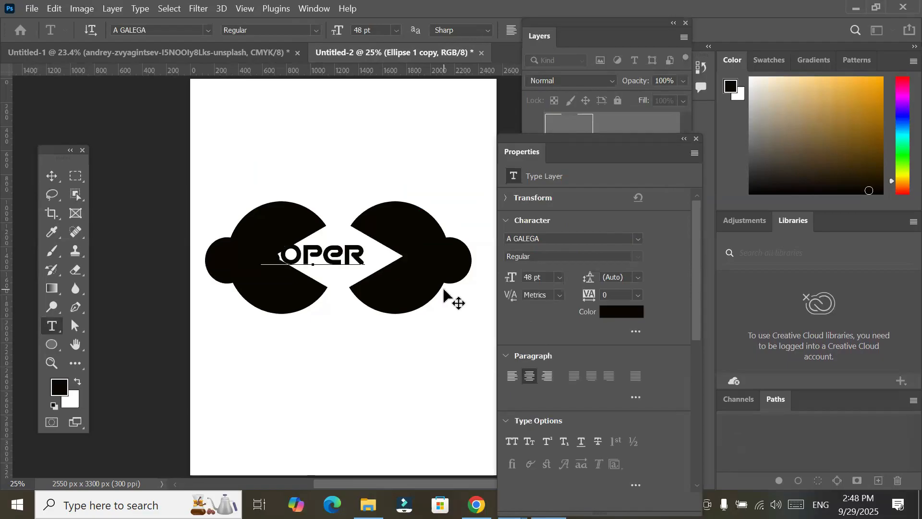
pyautogui.doubleClick(313, 253)
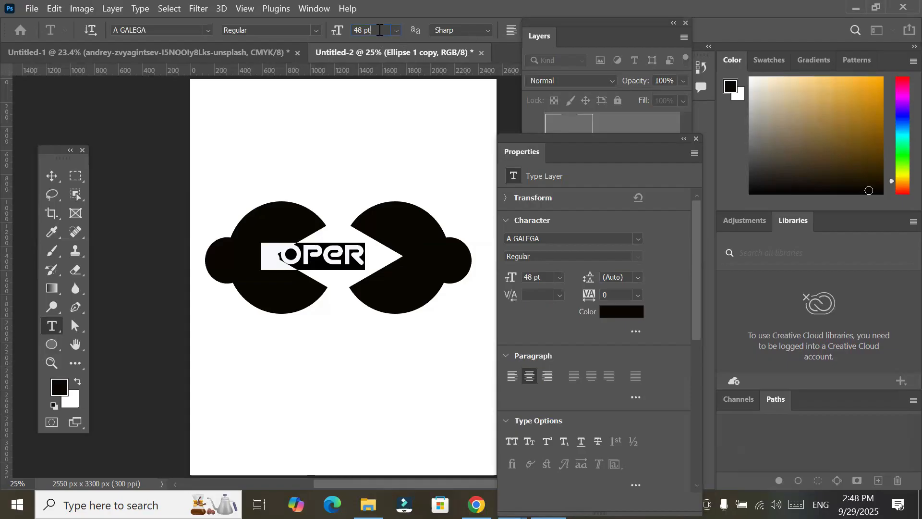
pyautogui.scroll(-1, 380, 30)
pyautogui.scroll(-10, 379, 30)
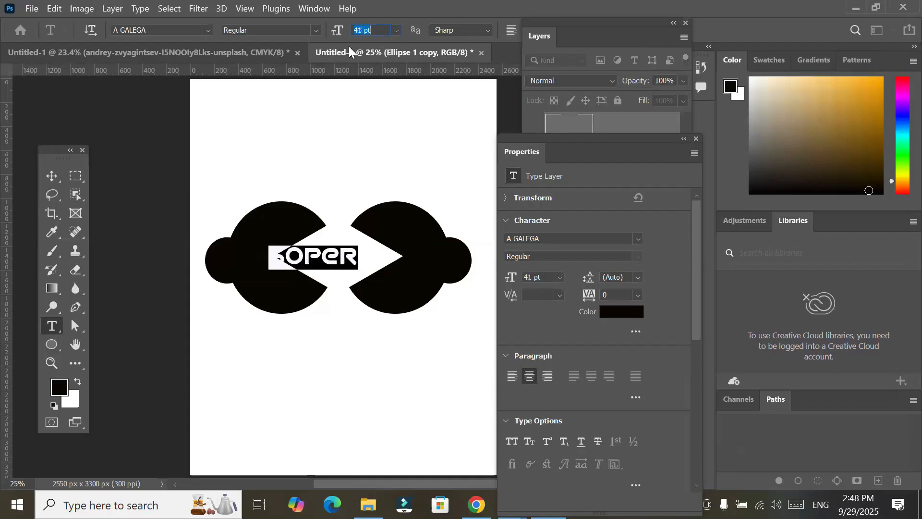
# Center the "Soper" text in the white gap between the two mirrored shapes, deselect it and show the layer list
pyautogui.click(52, 176)
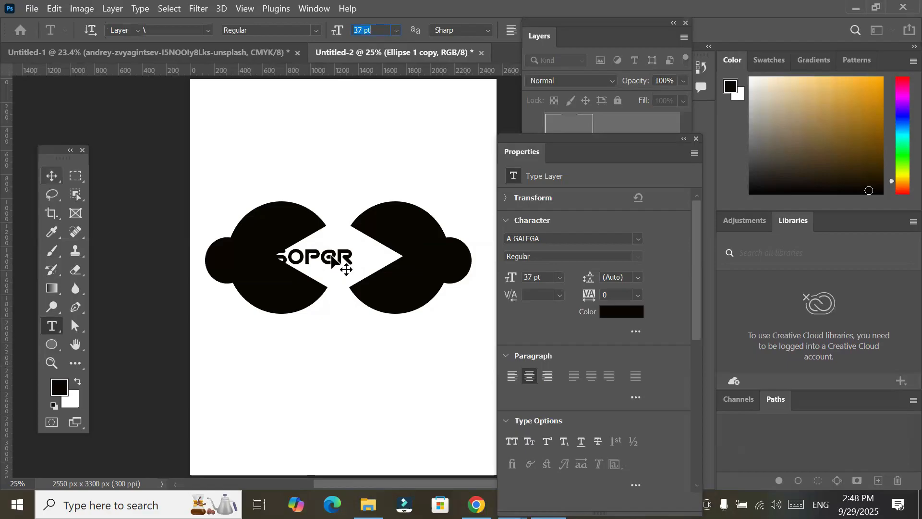
pyautogui.moveTo(346, 261); pyautogui.dragTo(365, 261)
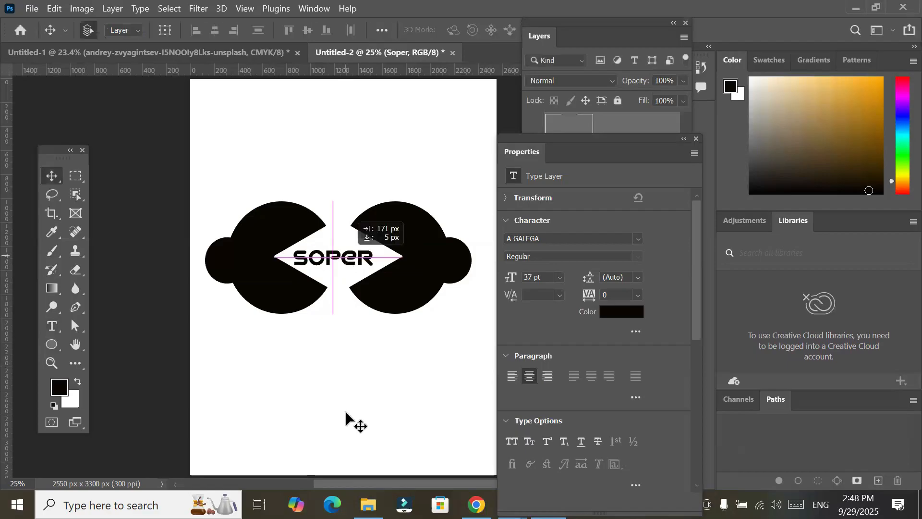
pyautogui.click(346, 413)
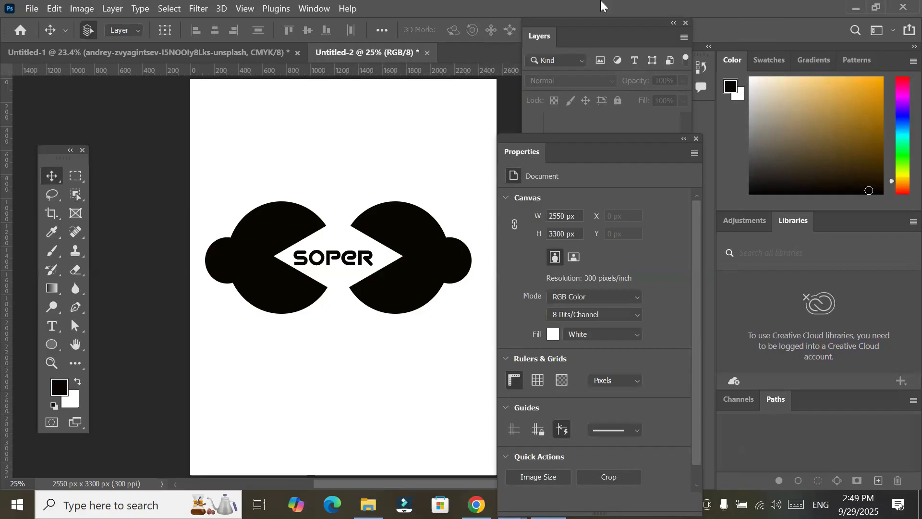
pyautogui.click(540, 41)
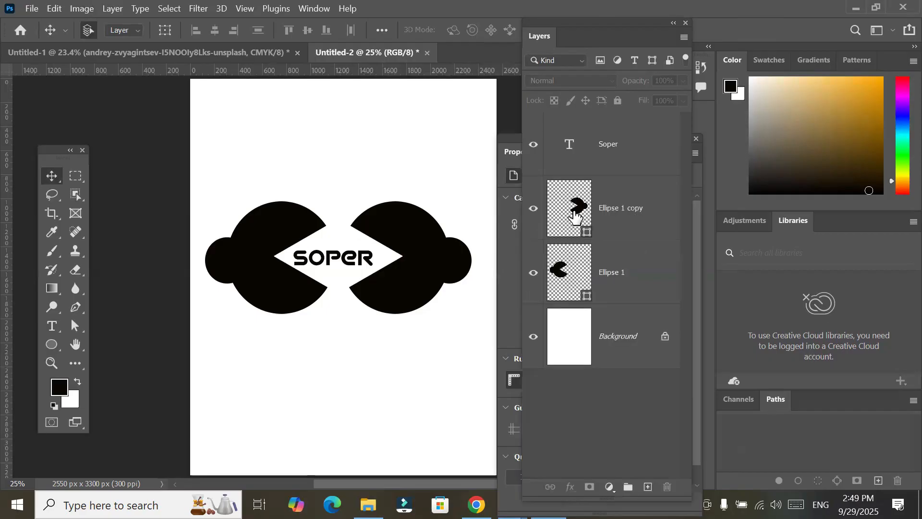
# Combine a three-sided polygon about 191 × 542 px with the Ellipse 1 copy shape, overlapping the underside of its big circle
pyautogui.click(574, 218)
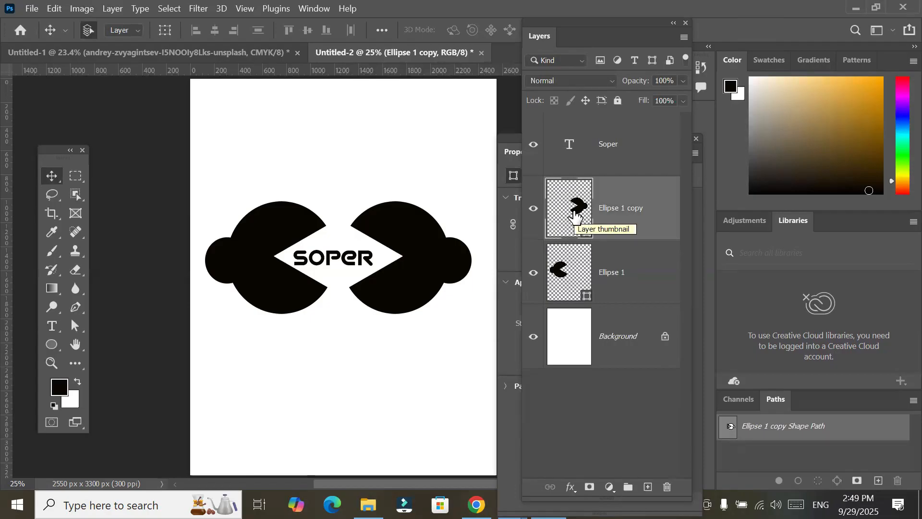
pyautogui.click(55, 344)
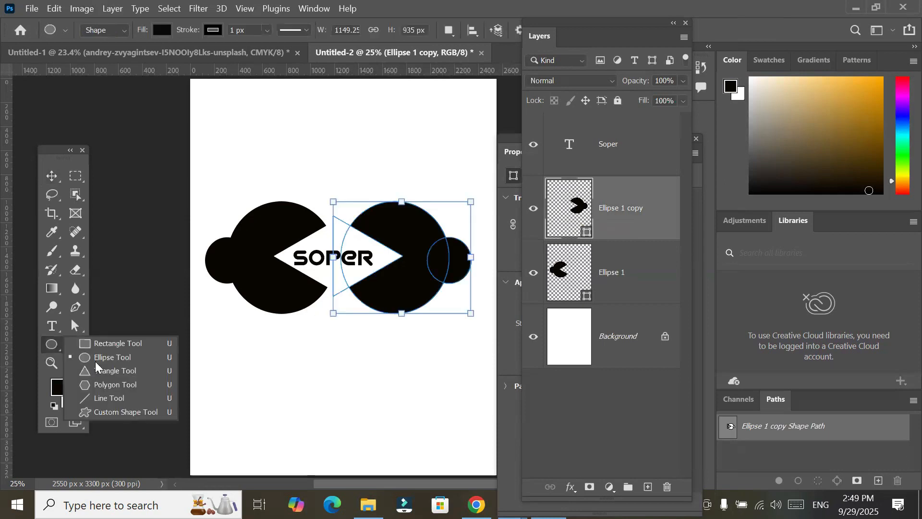
pyautogui.click(115, 384)
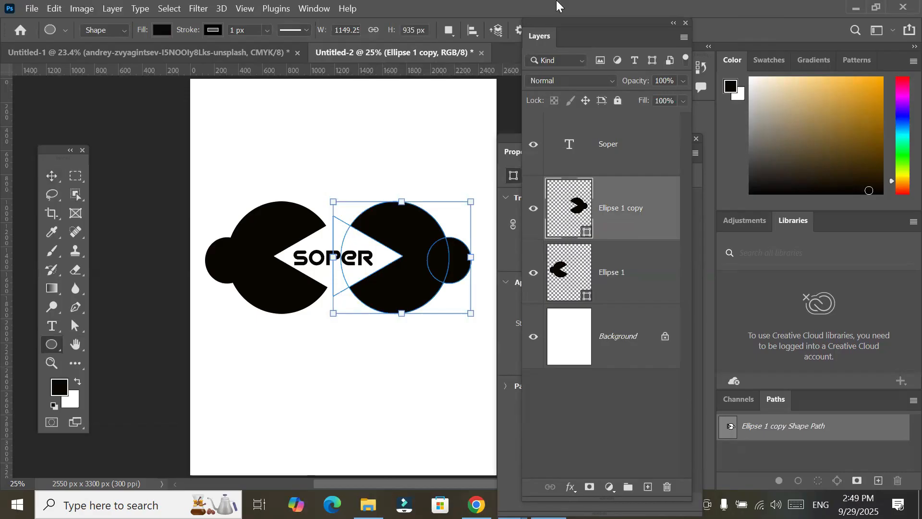
pyautogui.moveTo(579, 54); pyautogui.dragTo(635, 284)
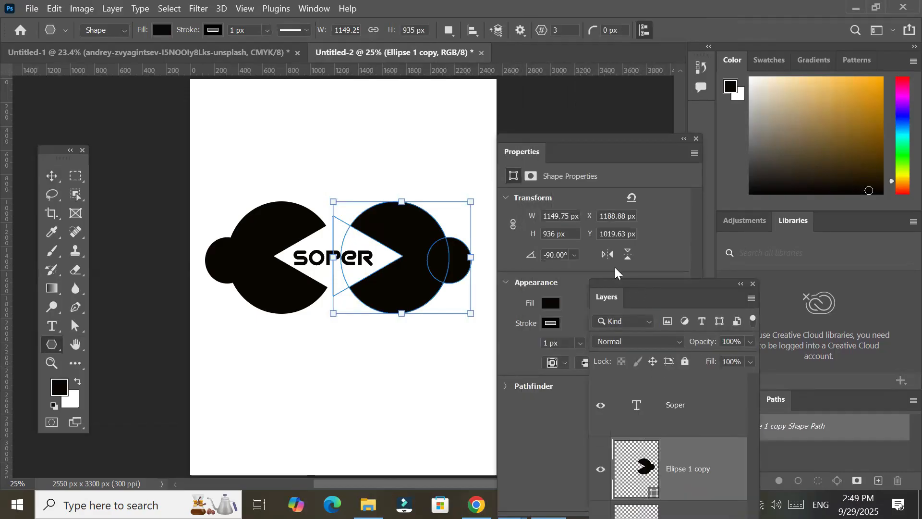
pyautogui.click(455, 36)
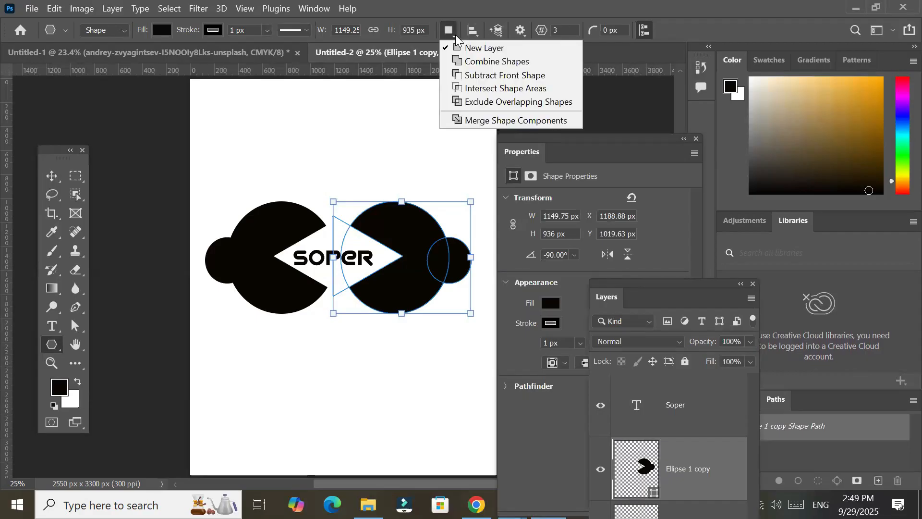
pyautogui.click(487, 63)
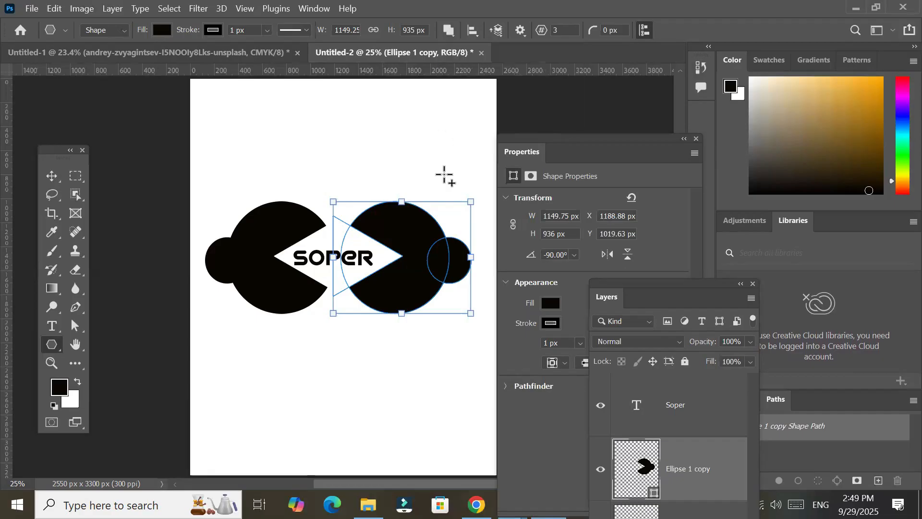
pyautogui.moveTo(384, 118)
pyautogui.mouseDown()
pyautogui.moveTo(428, 146)
pyautogui.moveTo(410, 133)
pyautogui.moveTo(359, 165)
pyautogui.moveTo(397, 153)
pyautogui.moveTo(407, 196)
pyautogui.moveTo(410, 359)
pyautogui.mouseUp()
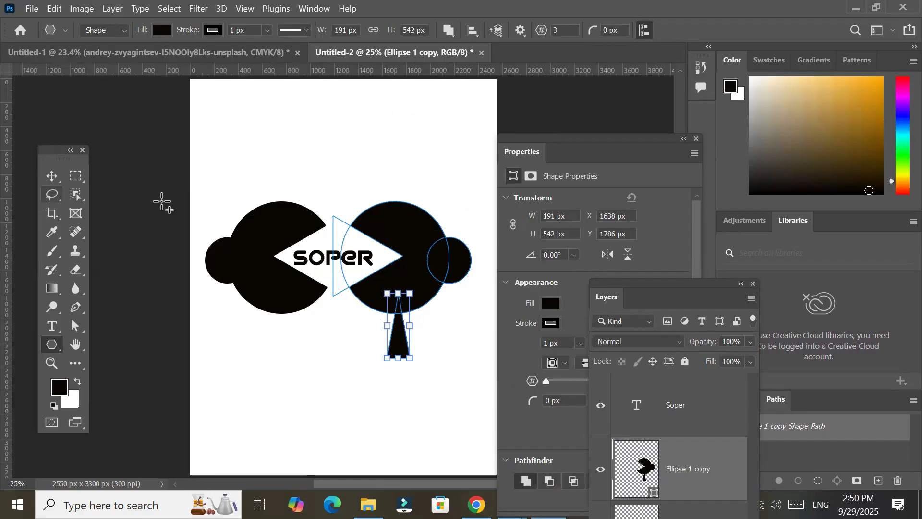
# Combine a three-sided polygon about 183 × 555 px with the Ellipse 1 shape, rising as a spike from its big circle
pyautogui.moveTo(640, 285); pyautogui.dragTo(591, 111)
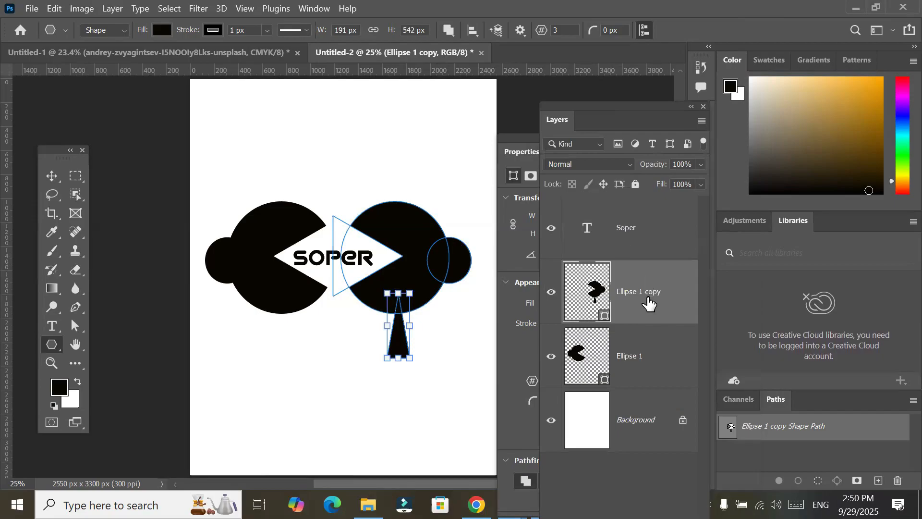
pyautogui.click(643, 361)
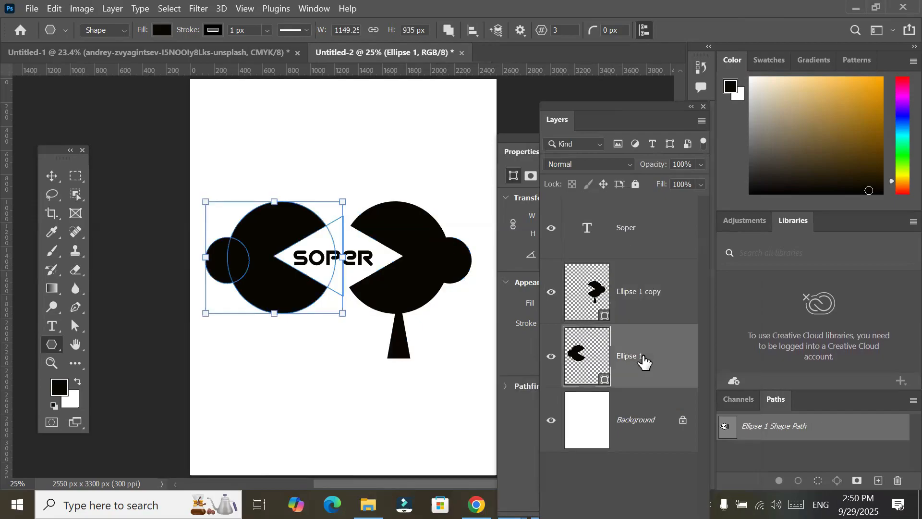
pyautogui.click(650, 306)
pyautogui.click(636, 358)
pyautogui.moveTo(254, 322); pyautogui.dragTo(336, 355)
pyautogui.moveTo(333, 182); pyautogui.dragTo(291, 217)
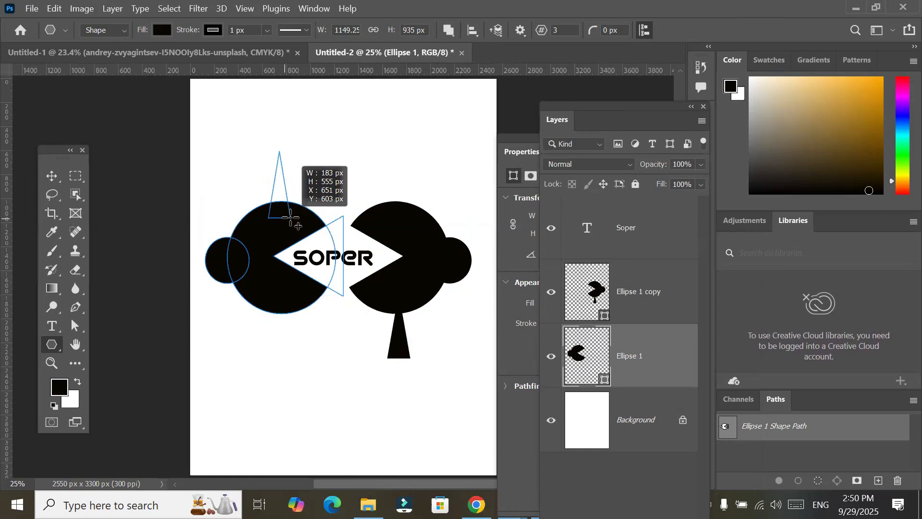
pyautogui.moveTo(290, 217); pyautogui.dragTo(290, 217)
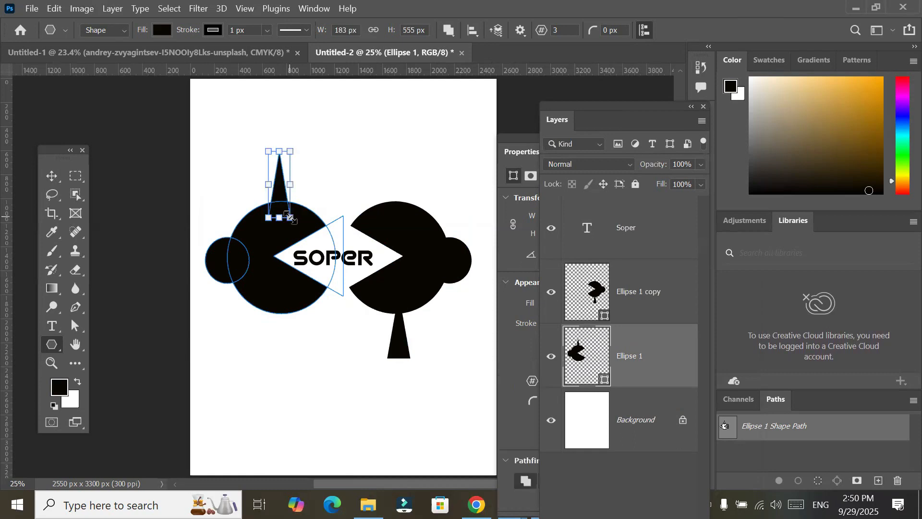
# With the Background layer selected, set the Polygon tool to 10 sides and a star ratio of 50%
pyautogui.click(592, 415)
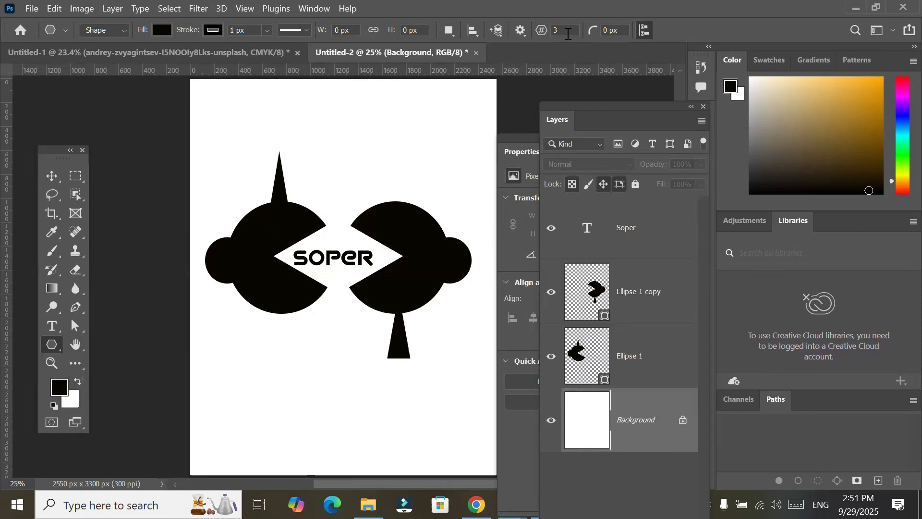
pyautogui.scroll(4, 568, 33)
pyautogui.scroll(2, 567, 34)
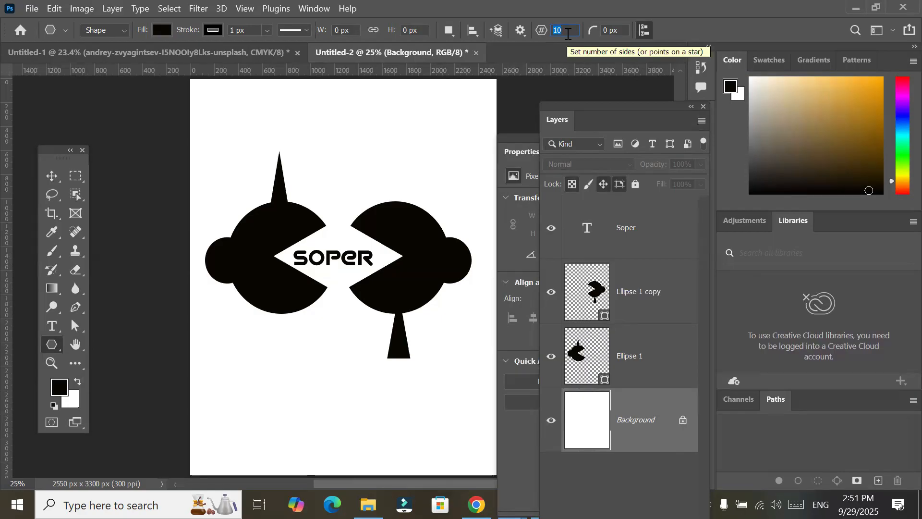
pyautogui.click(521, 31)
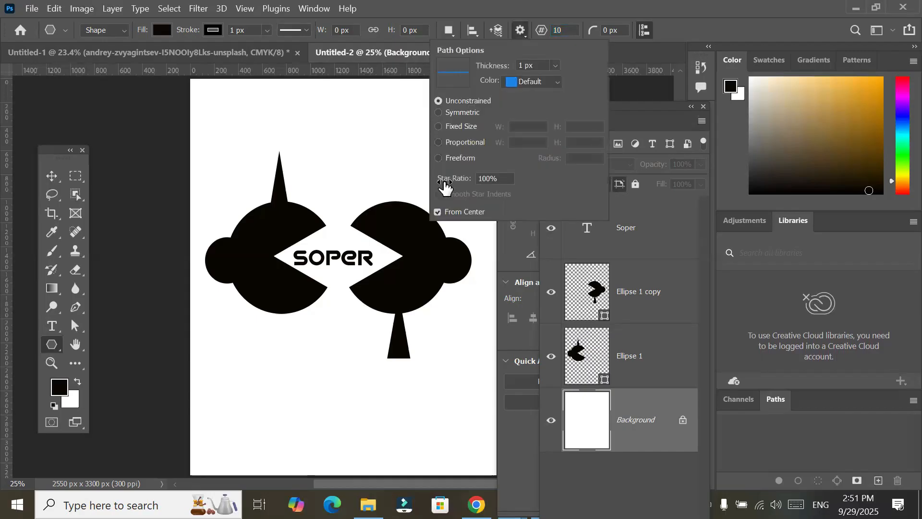
pyautogui.moveTo(491, 180); pyautogui.dragTo(411, 183)
pyautogui.write('50%')
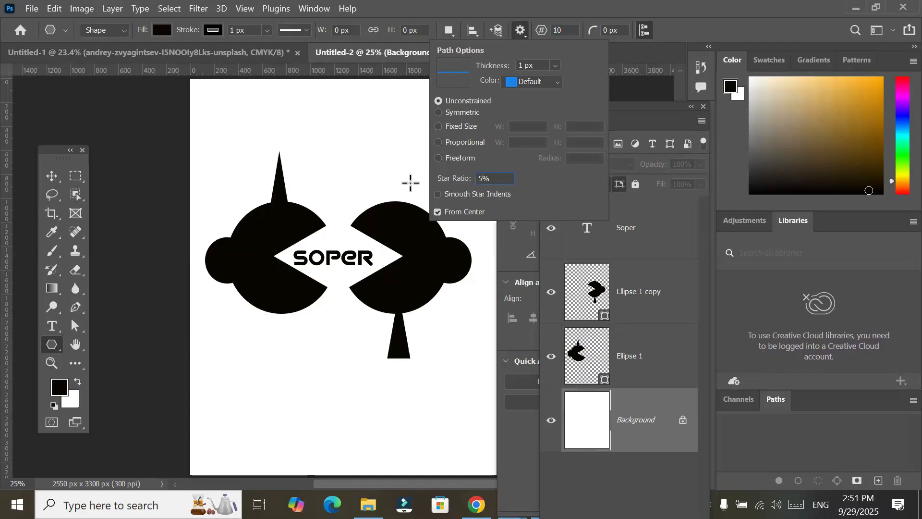
pyautogui.press('Return')
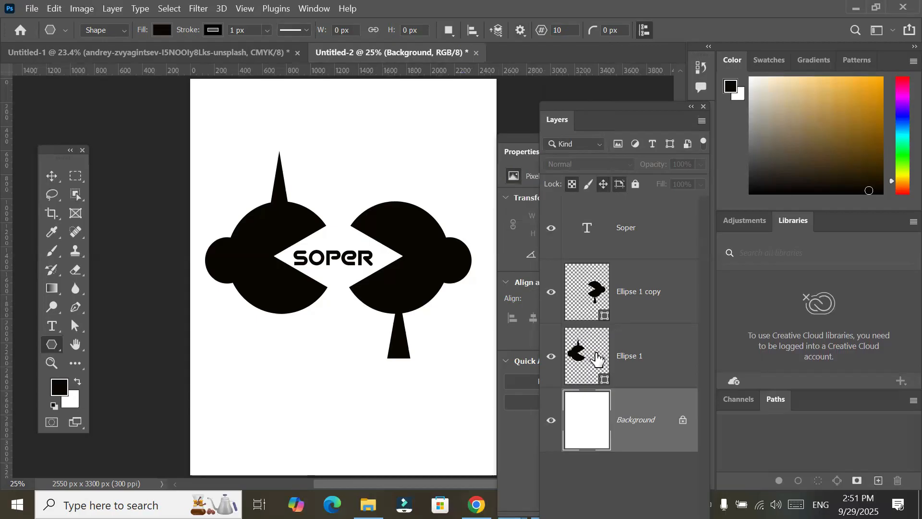
# Combine a 10-pointed star about 587 × 515 px with the Ellipse 1 copy shape, overlapping the upper edge of its big circle
pyautogui.click(597, 358)
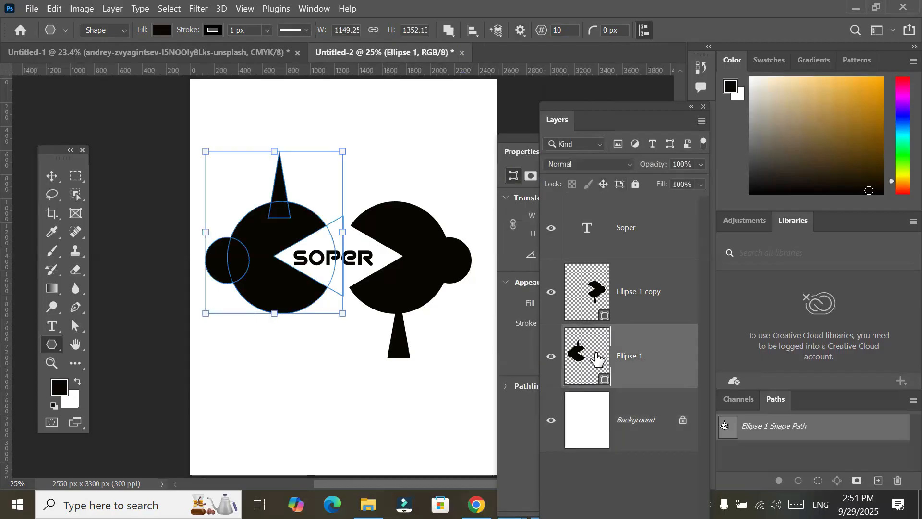
pyautogui.click(586, 298)
pyautogui.click(548, 34)
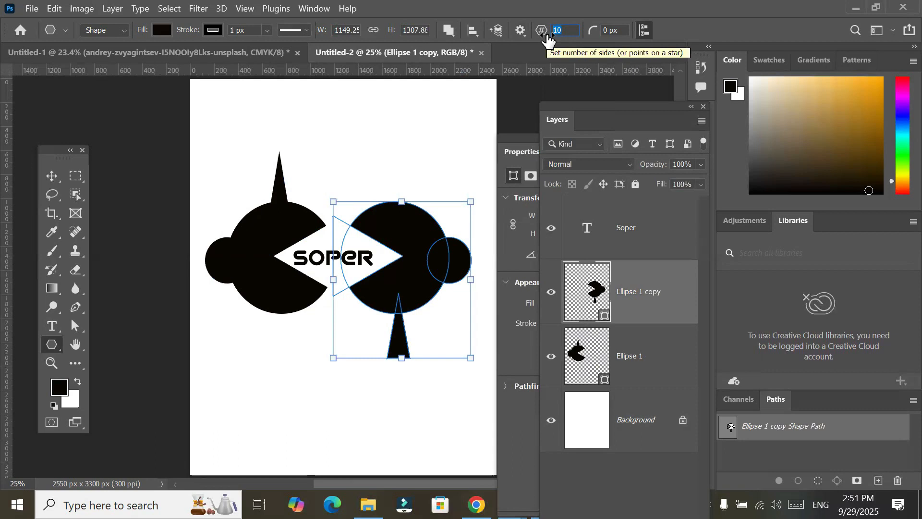
pyautogui.click(520, 33)
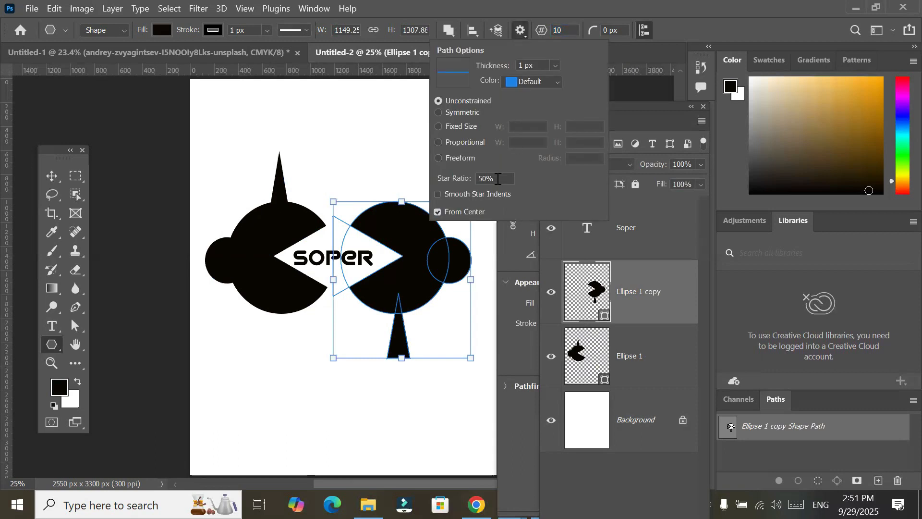
pyautogui.click(519, 31)
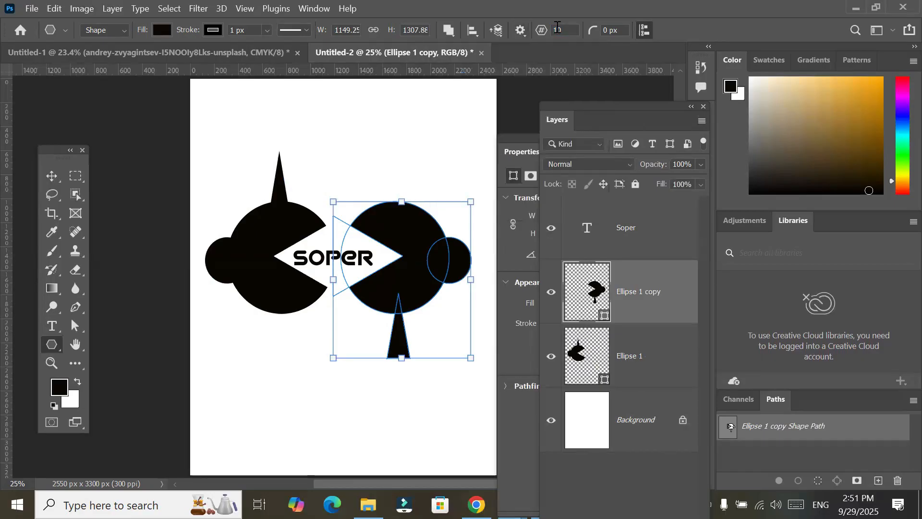
pyautogui.click(449, 34)
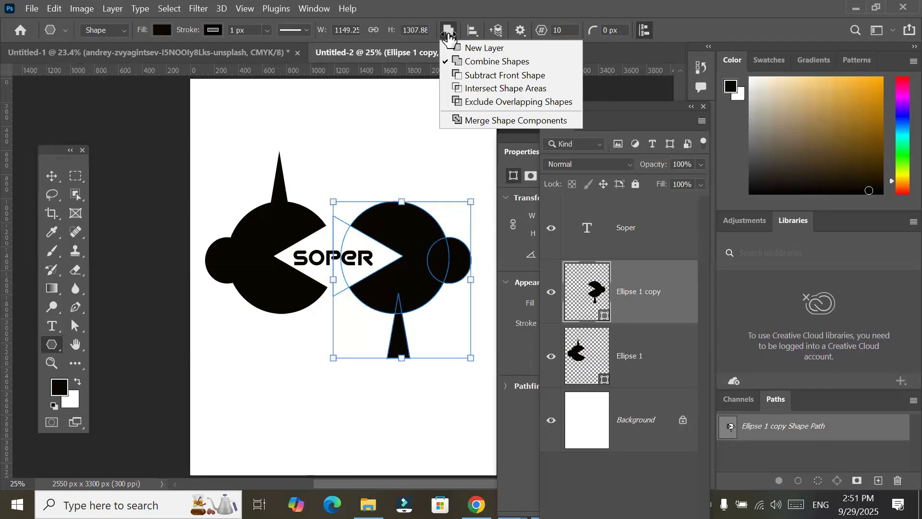
pyautogui.click(469, 62)
pyautogui.moveTo(398, 113); pyautogui.dragTo(433, 143)
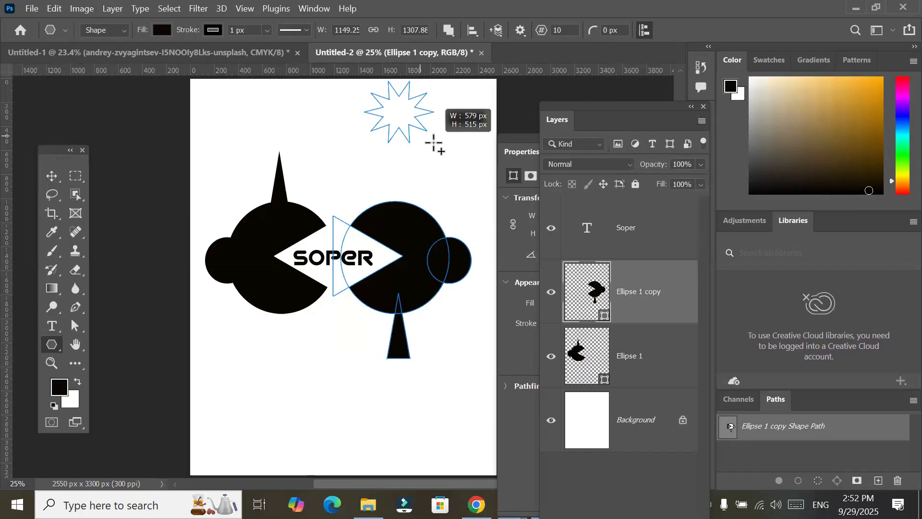
pyautogui.moveTo(433, 143)
pyautogui.mouseDown()
pyautogui.moveTo(446, 189)
pyautogui.moveTo(433, 223)
pyautogui.mouseUp()
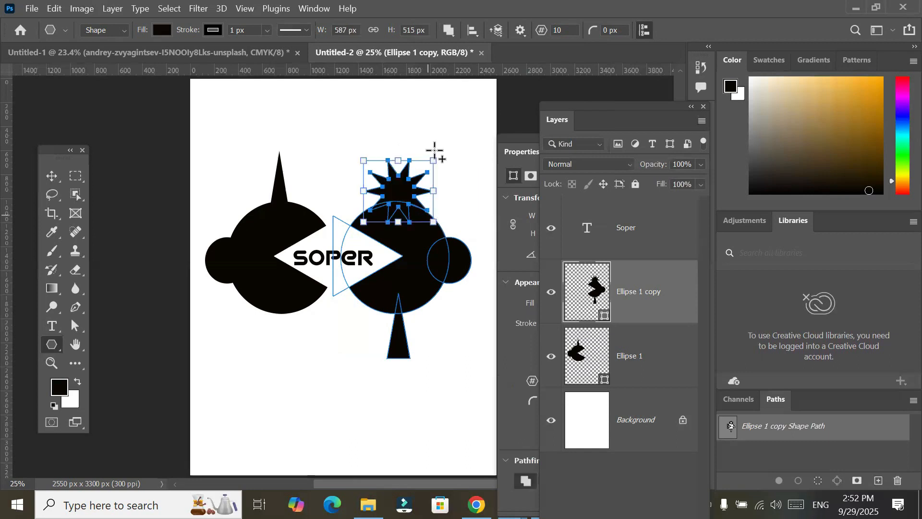
pyautogui.click(52, 176)
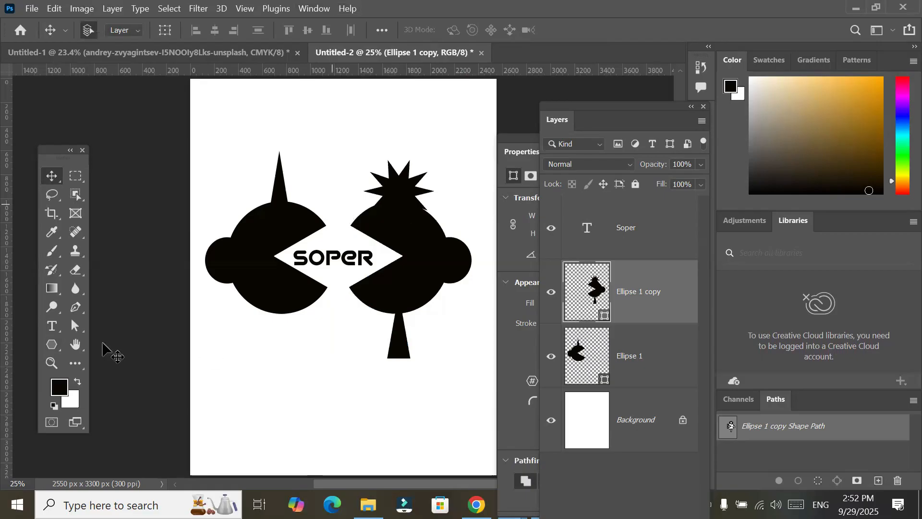
pyautogui.click(52, 344)
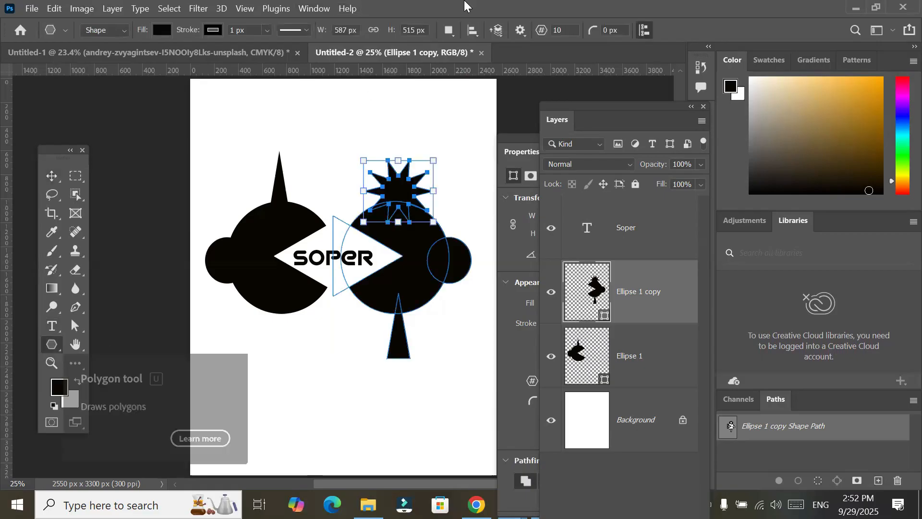
pyautogui.click(448, 29)
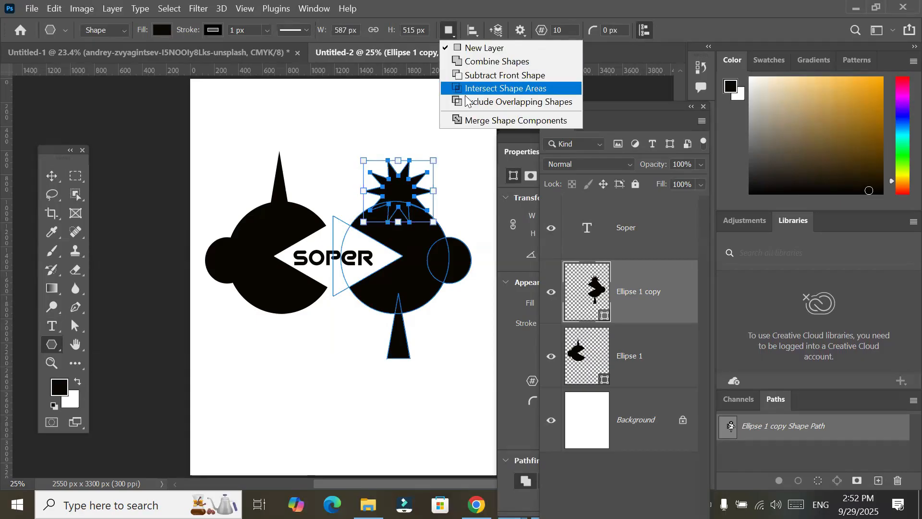
# Create a new Letter document, 8.5 x 11 in at 300 ppi, and unlock its background layer
pyautogui.click(27, 7)
pyautogui.click(36, 10)
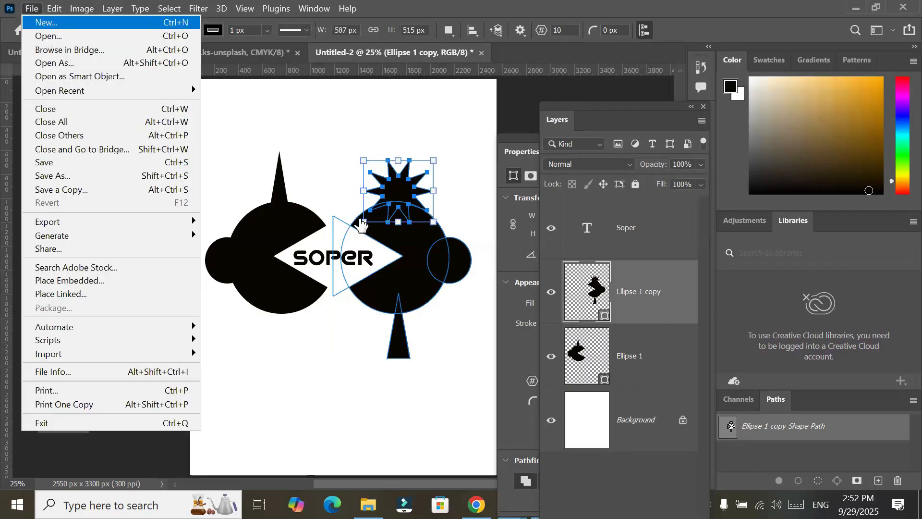
pyautogui.click(49, 23)
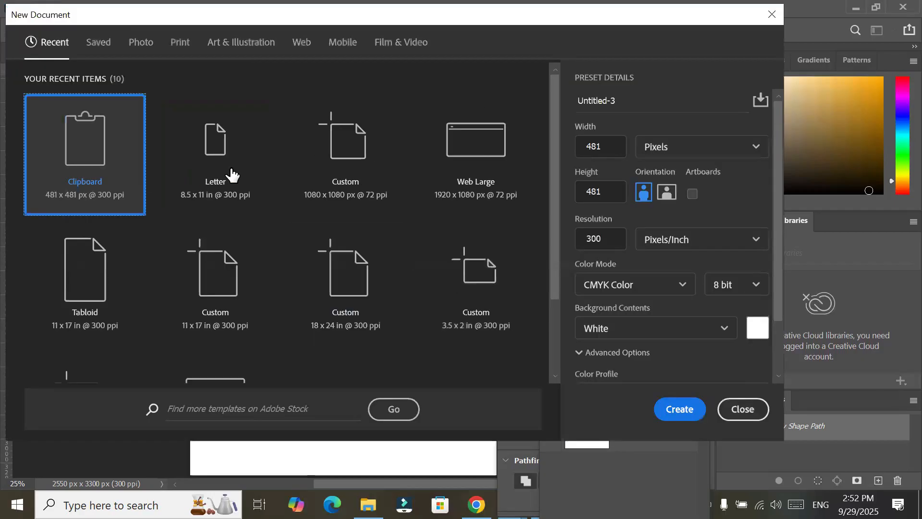
pyautogui.click(232, 176)
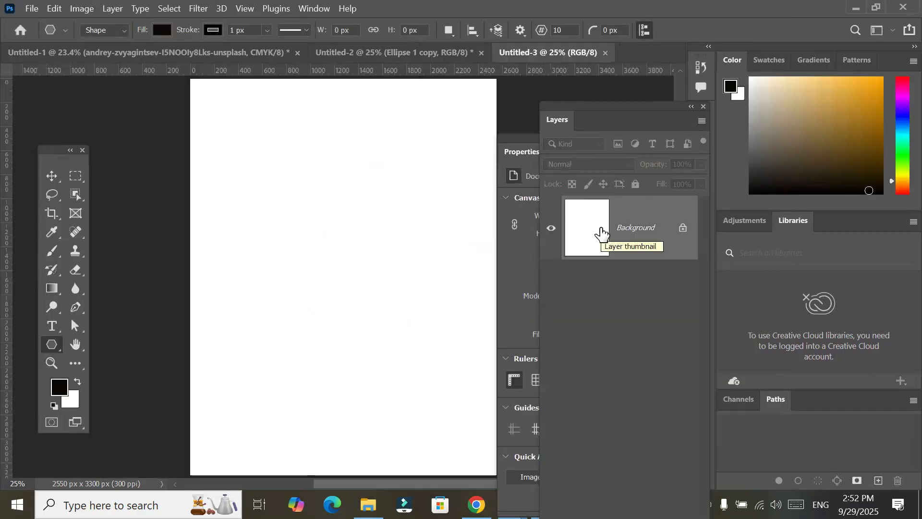
pyautogui.click(683, 230)
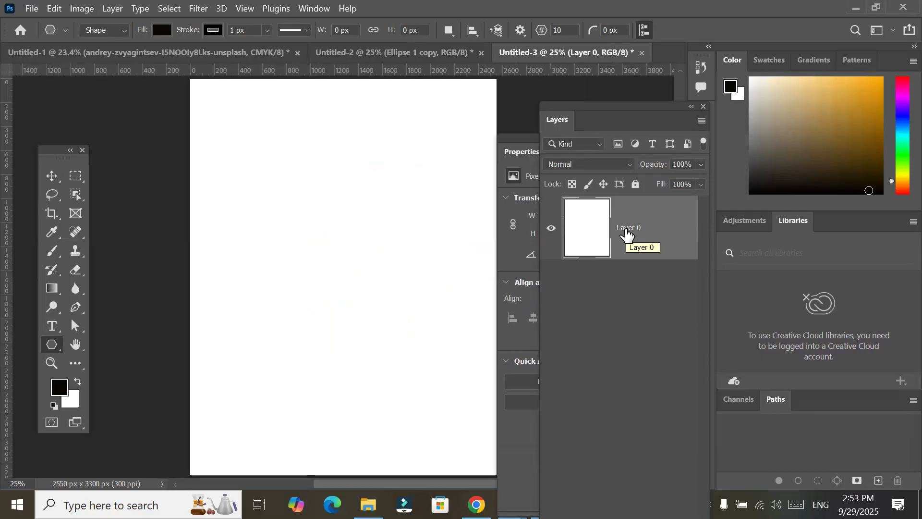
# Fill Layer 0 with the solid colour #599bdf in Normal mode at 100% opacity
pyautogui.click(58, 9)
pyautogui.click(96, 218)
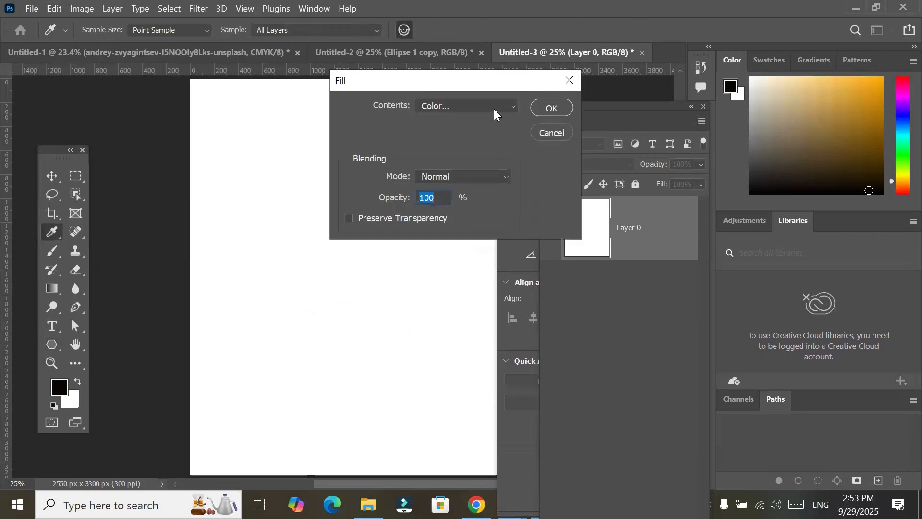
pyautogui.click(494, 107)
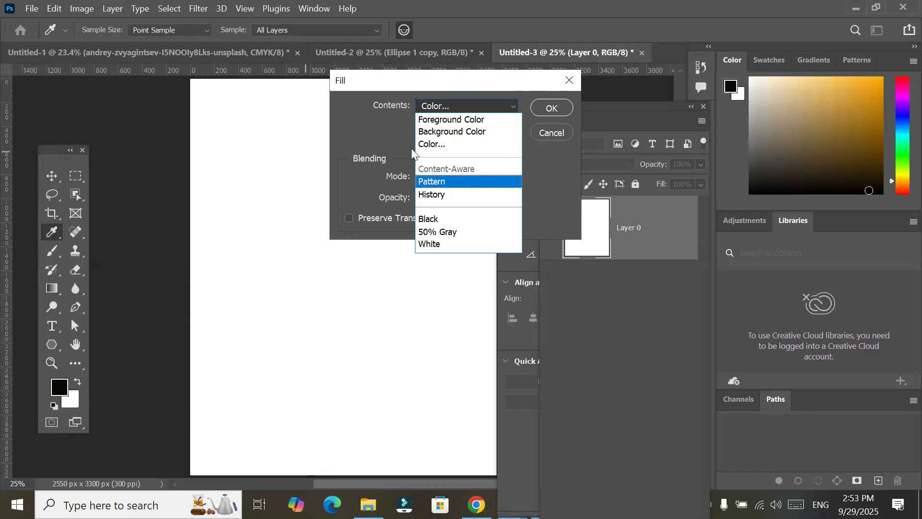
pyautogui.click(429, 144)
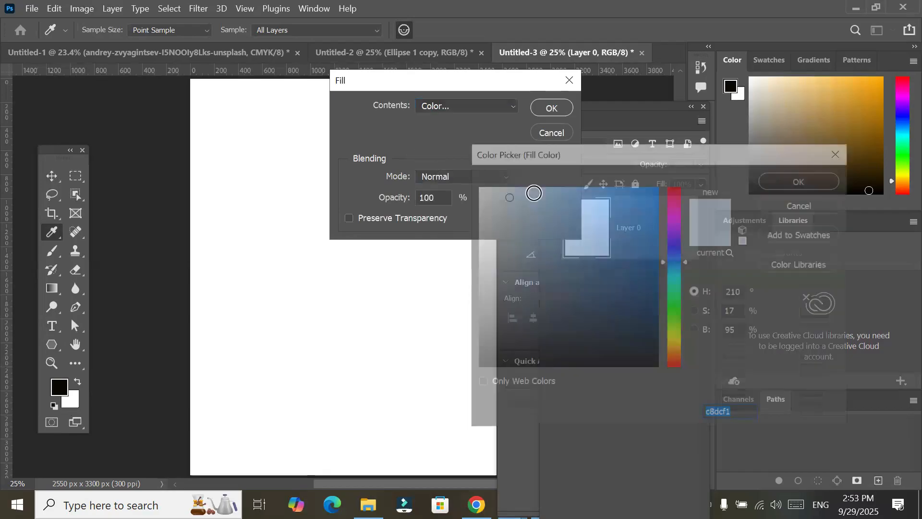
pyautogui.write('599bdf')
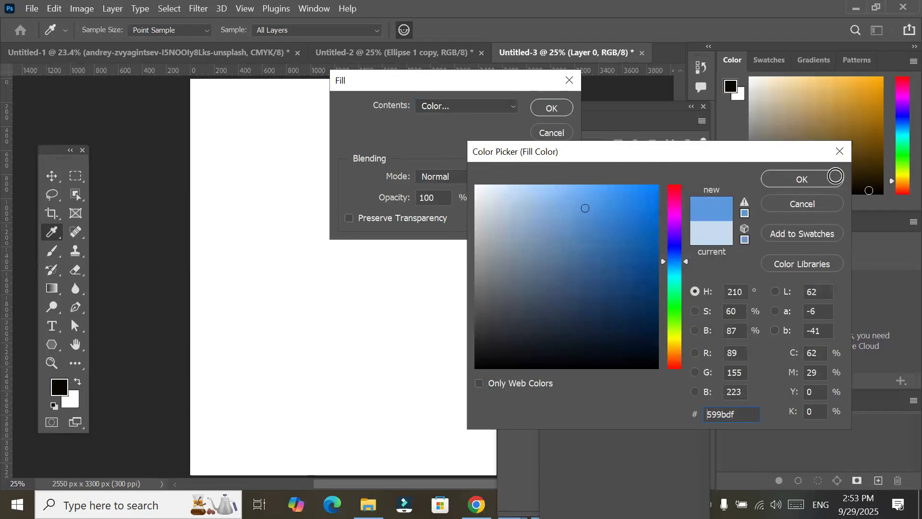
pyautogui.click(836, 180)
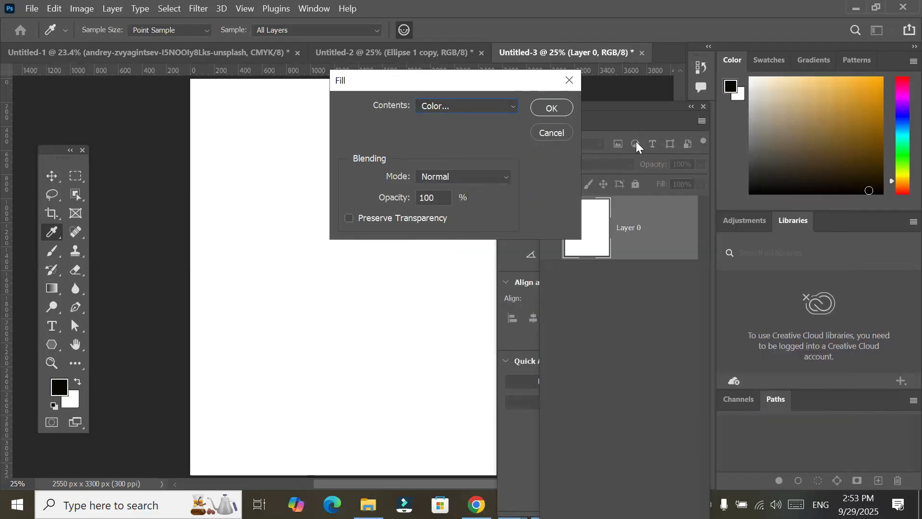
pyautogui.click(552, 108)
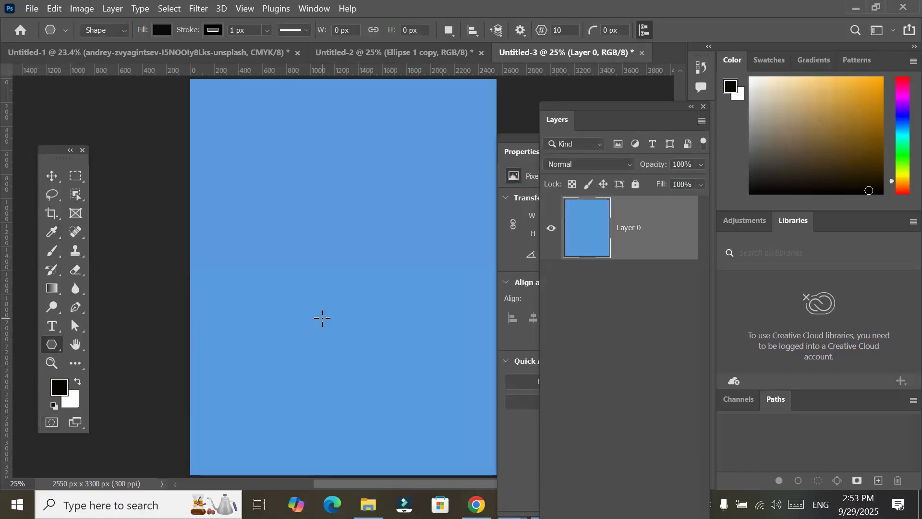
# Fill Layer 0 with the black foreground colour, and refill it with the white background colour
pyautogui.hotkey('alt', 'BackSpace')
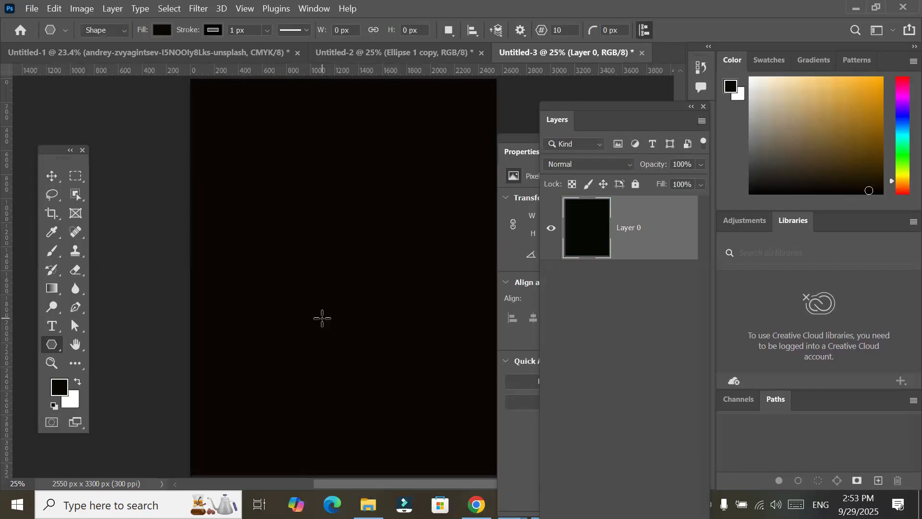
pyautogui.hotkey('ctrl', 'BackSpace')
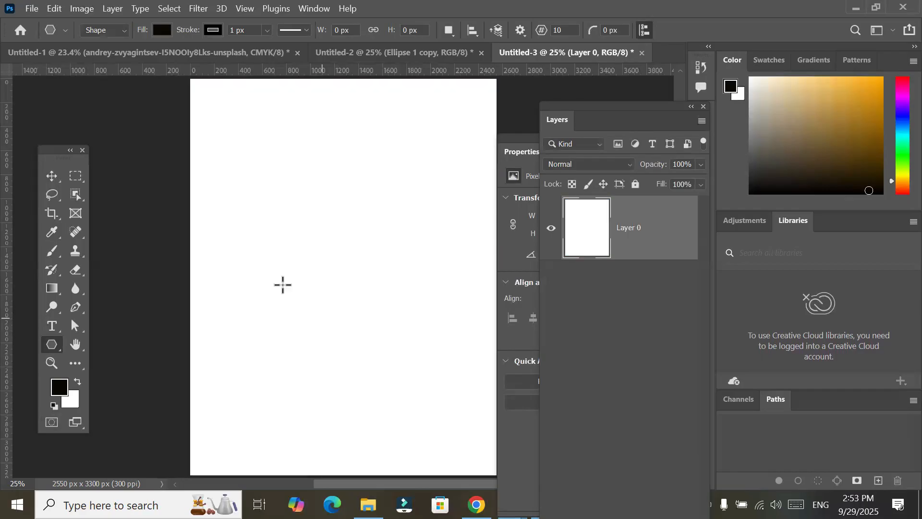
# Set the foreground colour to #d19a2f and fill Layer 0 with it, ending with a white background-colour fill
pyautogui.click(618, 218)
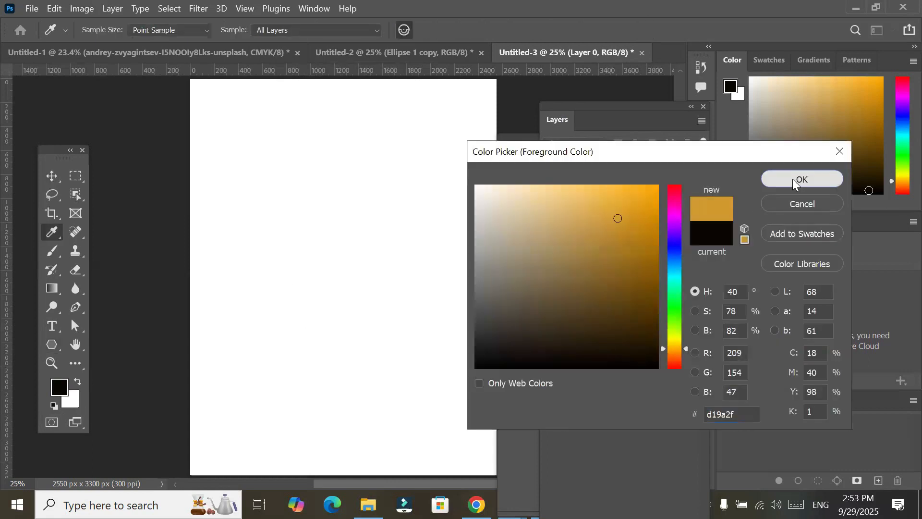
pyautogui.press('Return')
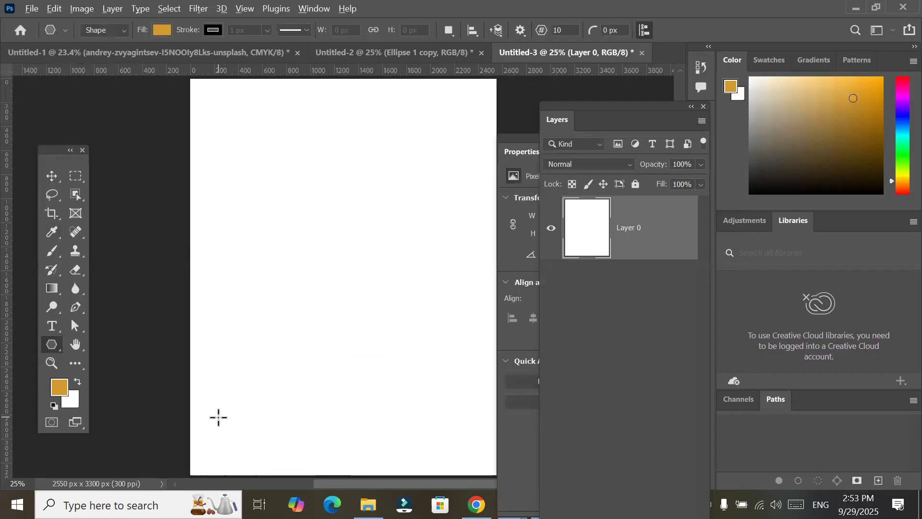
pyautogui.hotkey('alt', 'BackSpace')
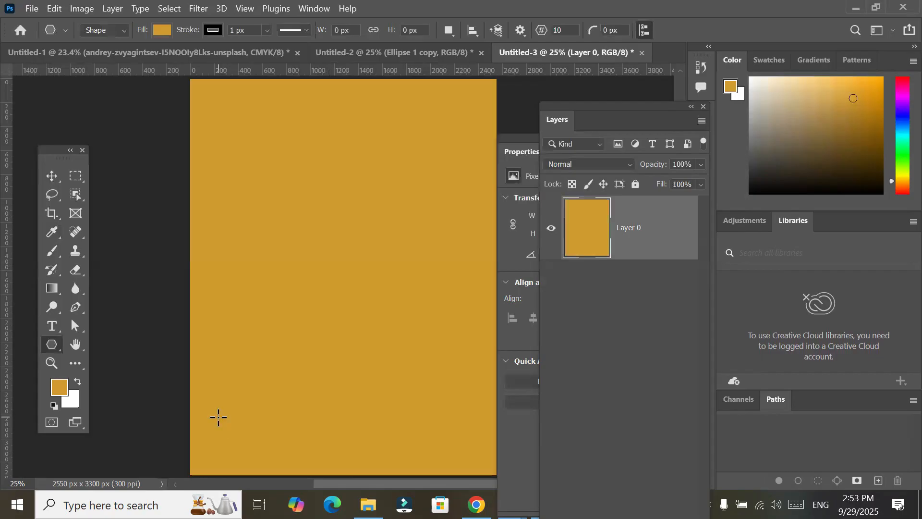
pyautogui.hotkey('ctrl', 'BackSpace')
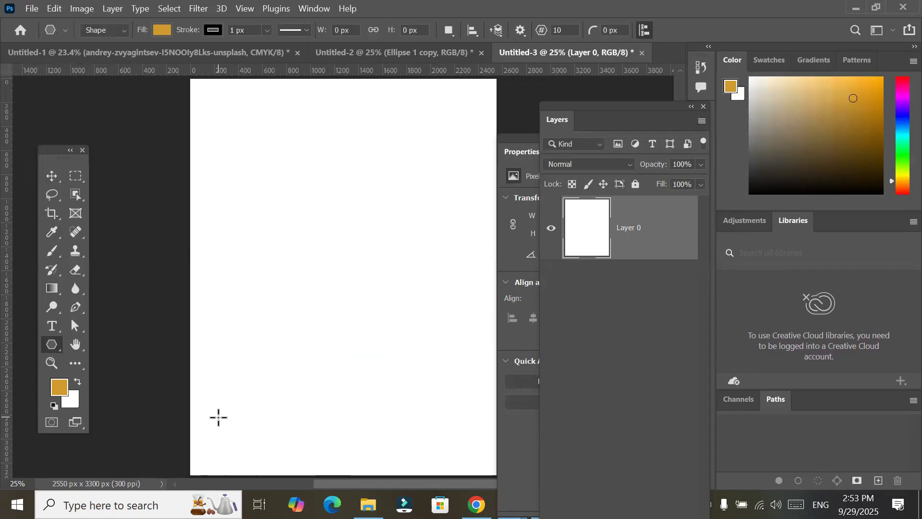
# Reset the foreground and background to default black and white, and fill Layer 0 with each in turn
pyautogui.click(54, 406)
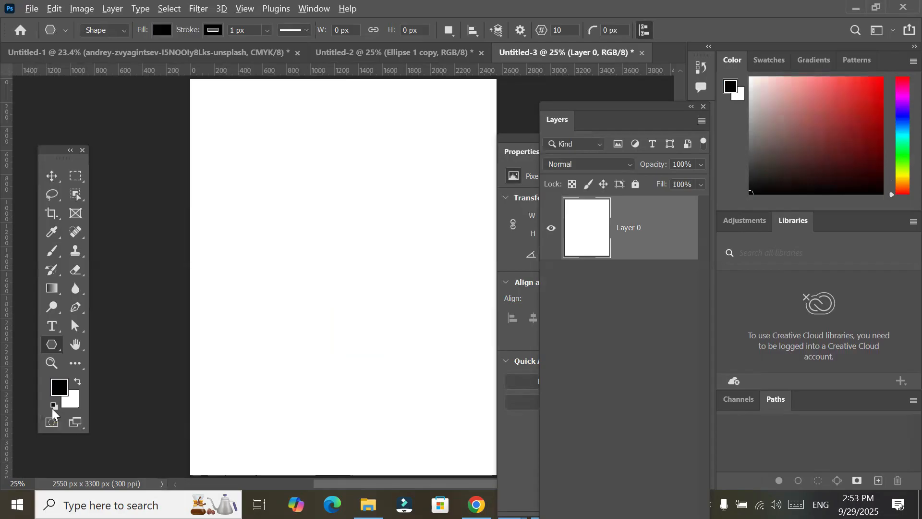
pyautogui.hotkey('alt', 'BackSpace')
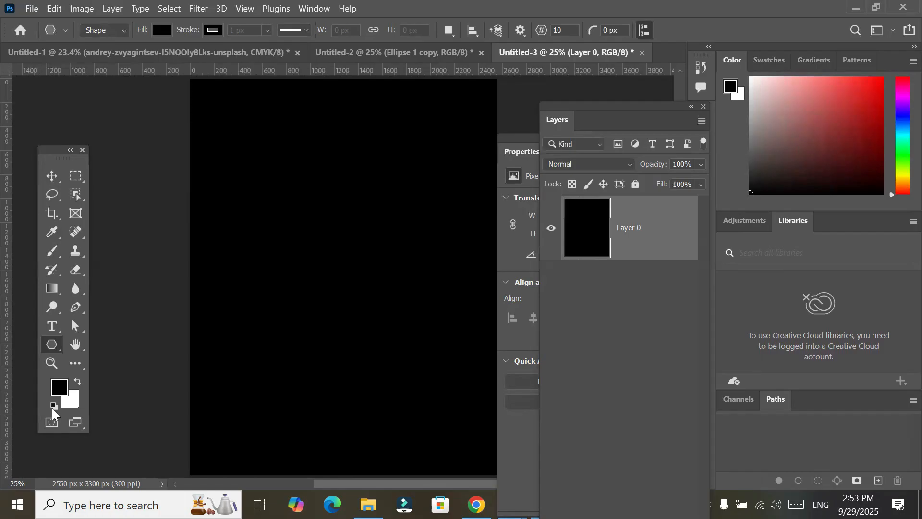
pyautogui.hotkey('ctrl', 'BackSpace')
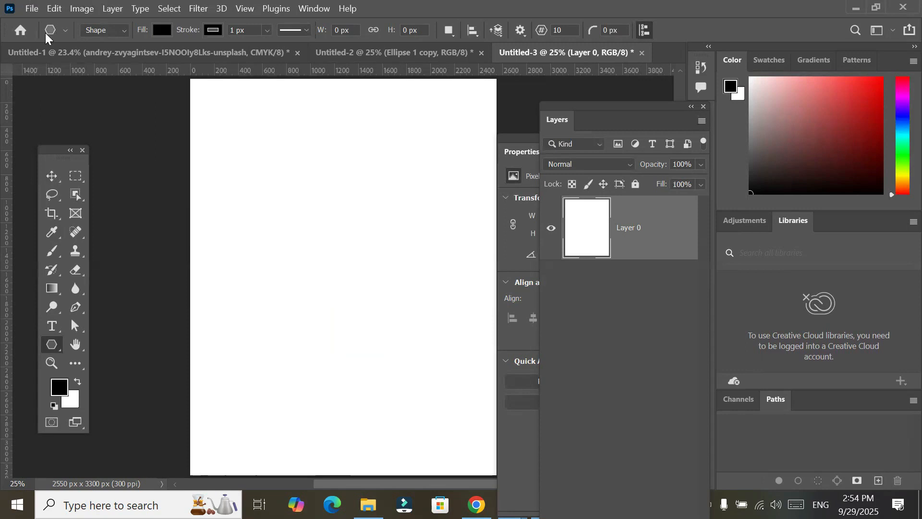
# Fill Layer 0 with the pale green rippled pattern from the Water group, in Normal mode at 100% opacity
pyautogui.click(56, 9)
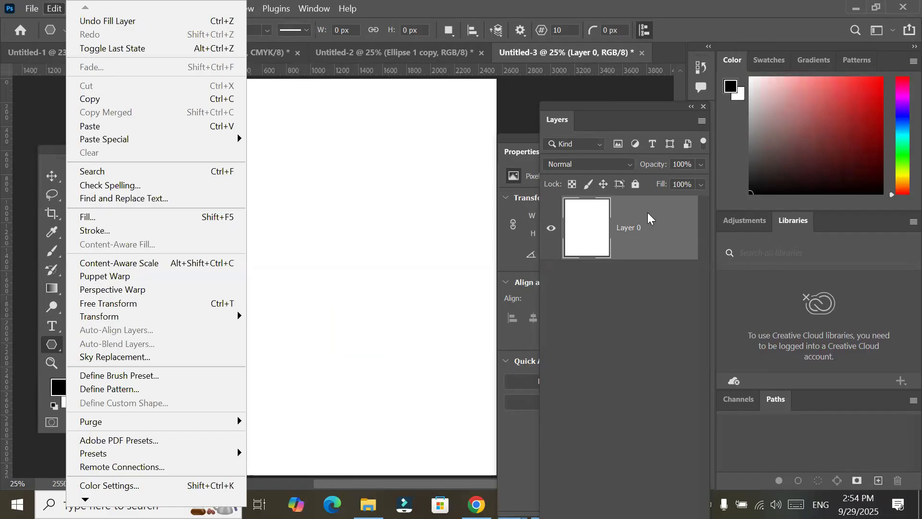
pyautogui.click(147, 217)
pyautogui.click(453, 107)
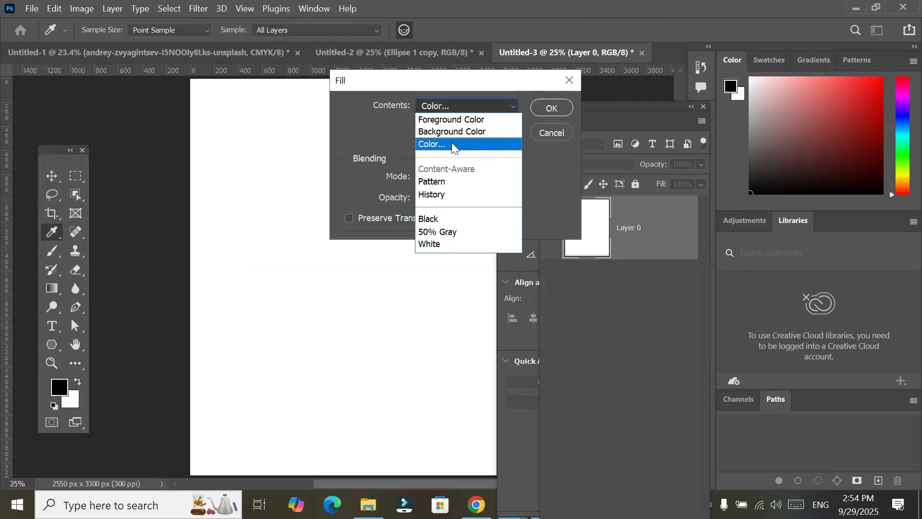
pyautogui.click(450, 182)
pyautogui.click(444, 175)
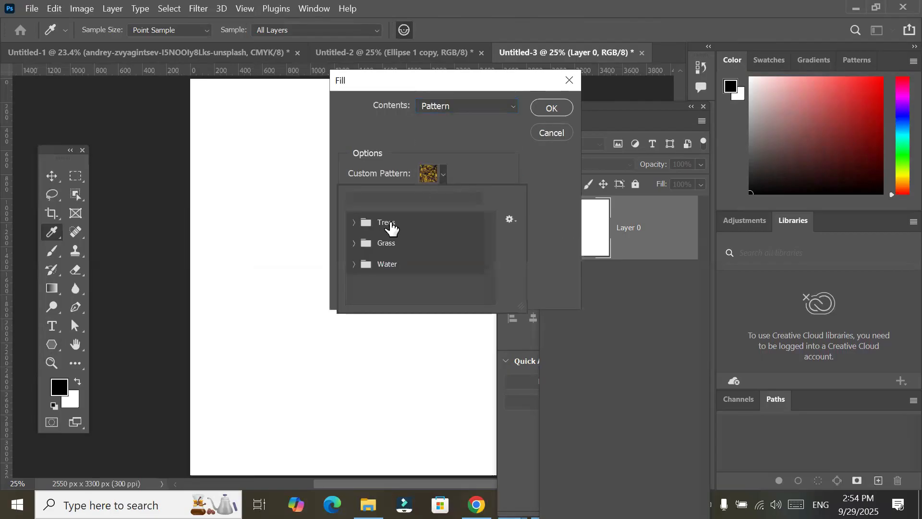
pyautogui.click(354, 222)
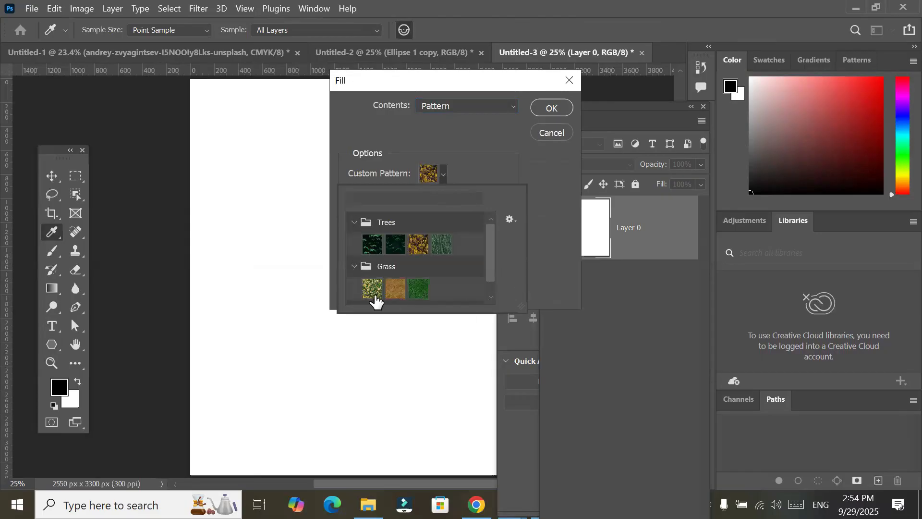
pyautogui.scroll(-1, 374, 294)
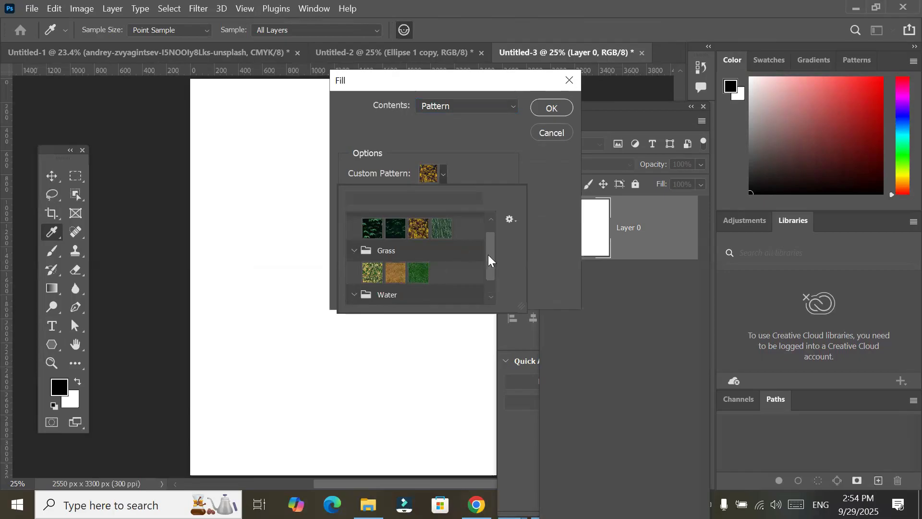
pyautogui.scroll(-1, 485, 281)
pyautogui.click(394, 293)
pyautogui.click(548, 112)
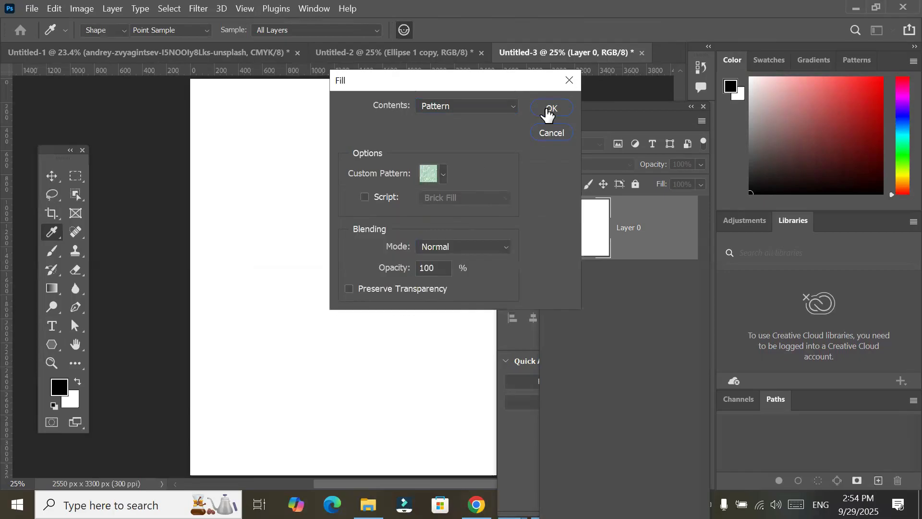
pyautogui.click(548, 111)
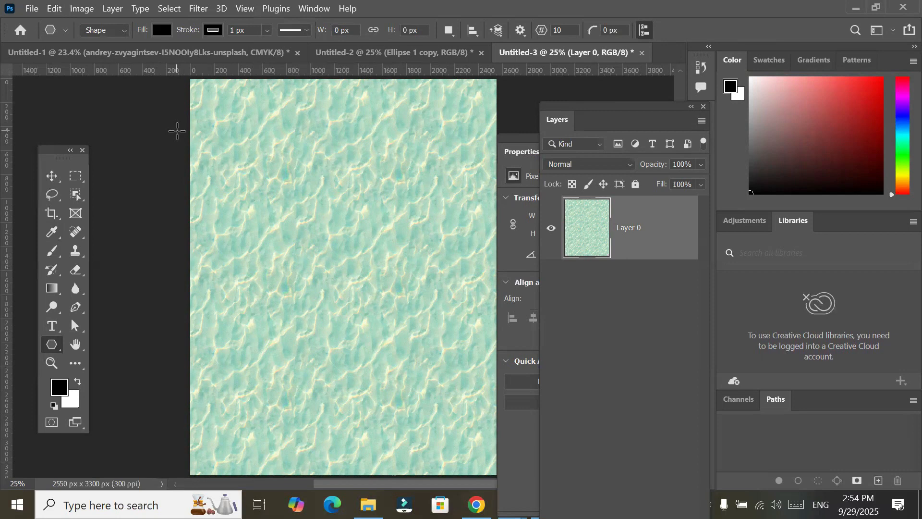
pyautogui.click(77, 8)
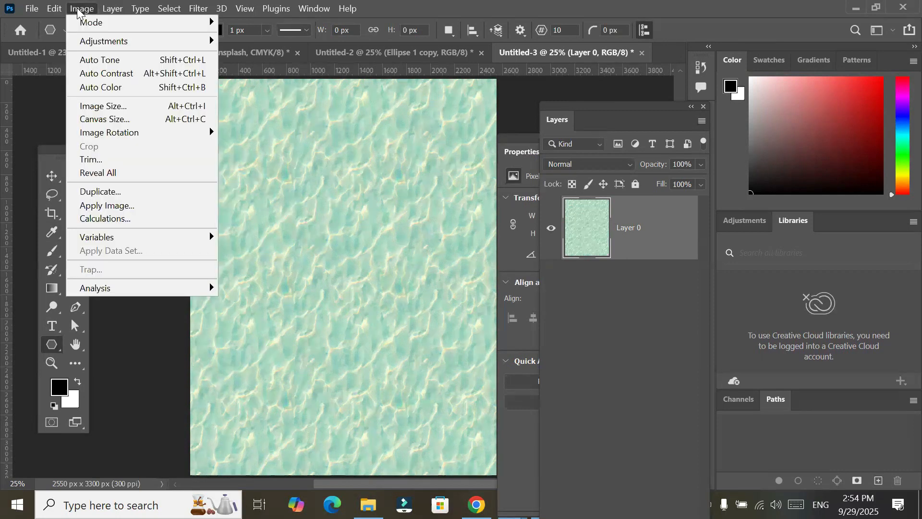
pyautogui.moveTo(55, 8)
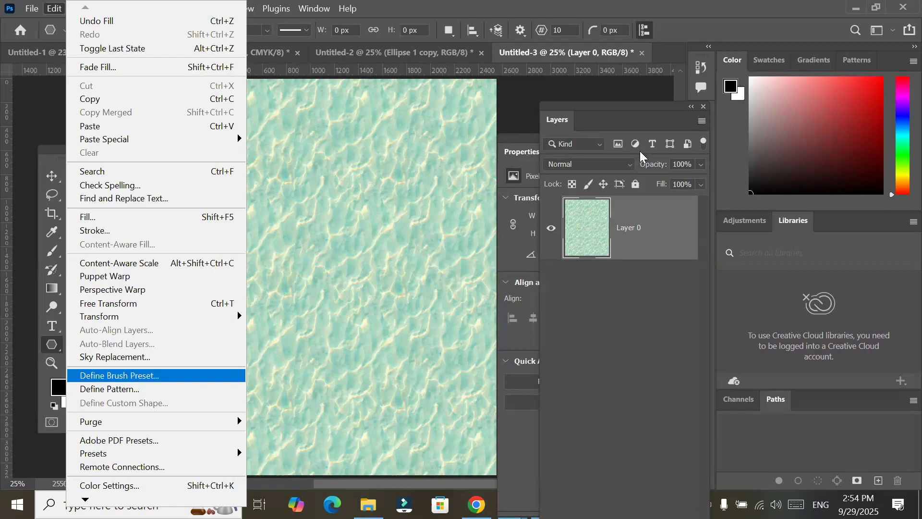
pyautogui.click(605, 234)
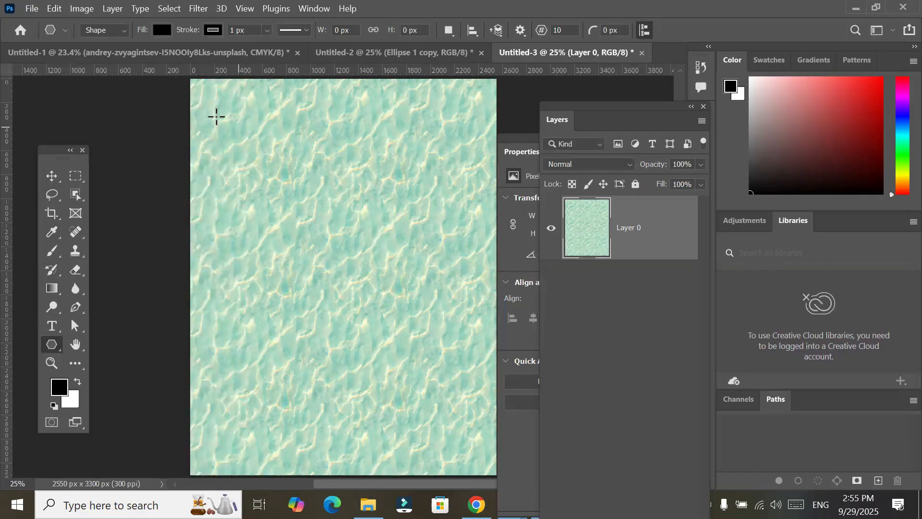
pyautogui.click(54, 8)
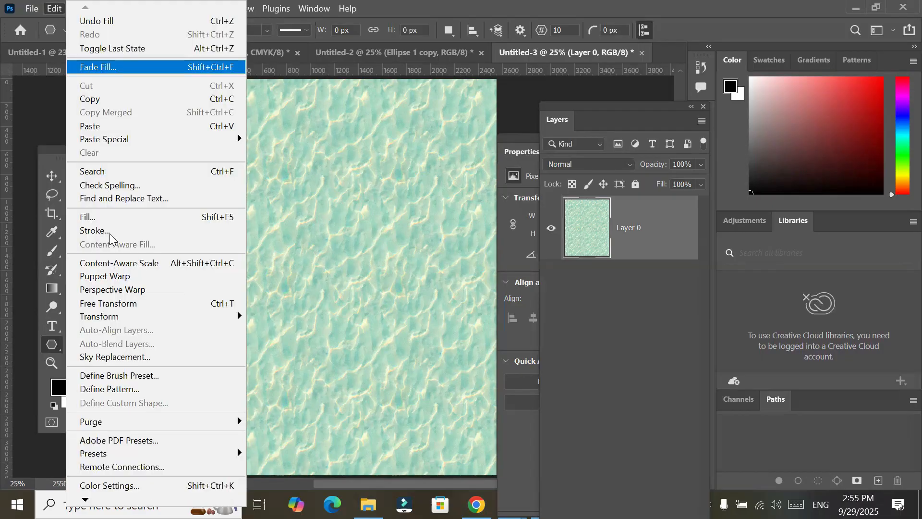
pyautogui.click(54, 7)
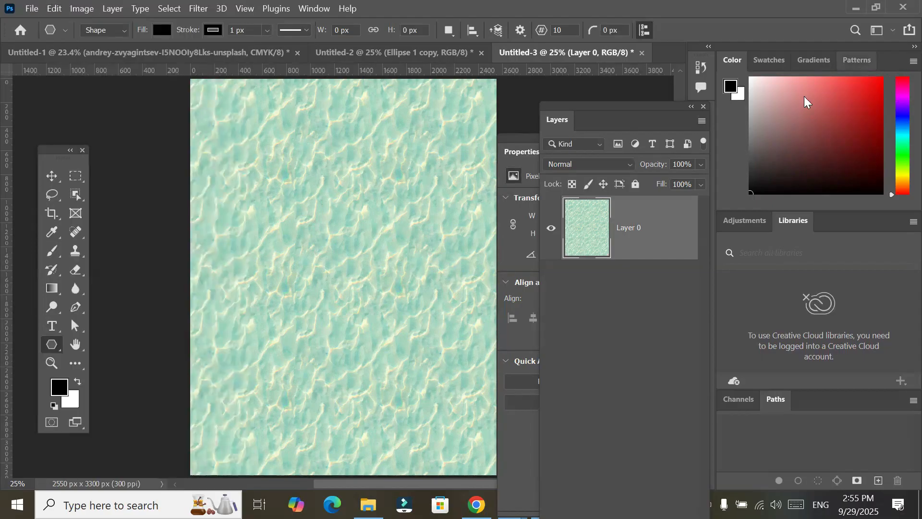
# Add a pattern fill layer above Layer 0, trying the leaf and conifer patterns from the Trees group
pyautogui.click(857, 64)
pyautogui.click(738, 138)
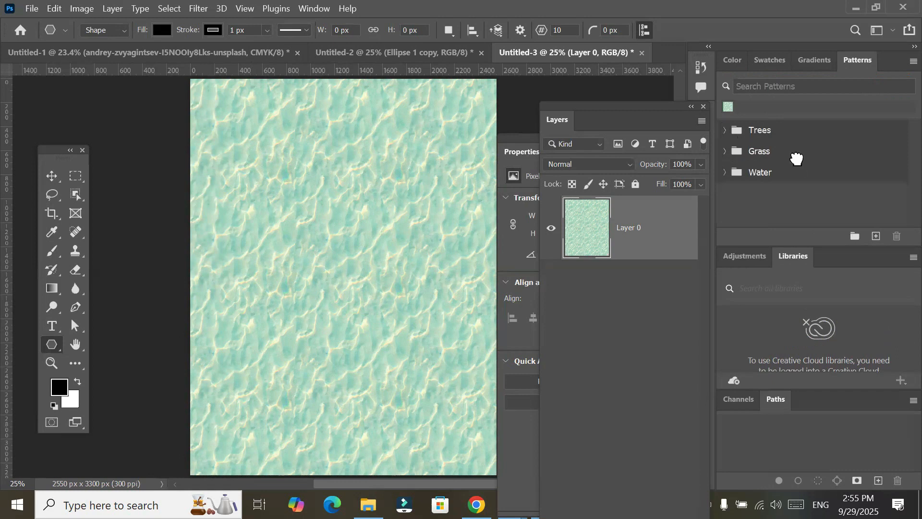
pyautogui.click(793, 166)
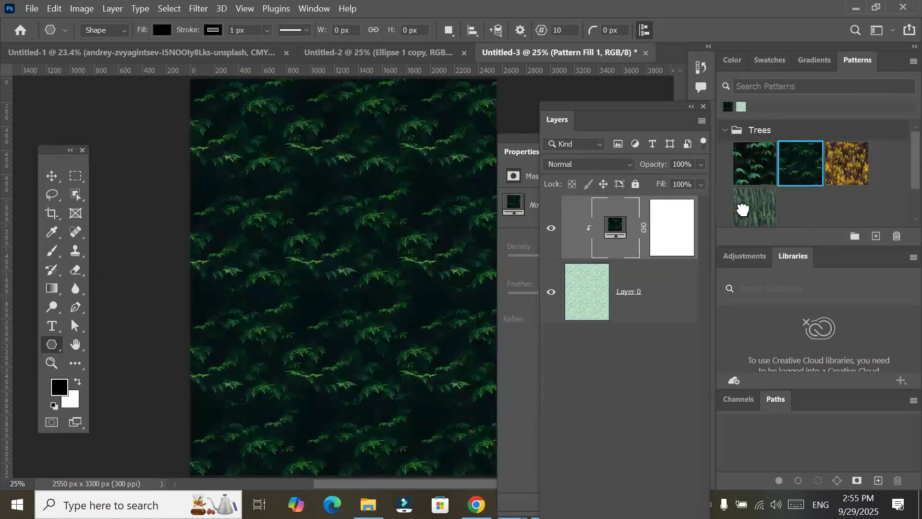
pyautogui.click(744, 210)
pyautogui.click(753, 207)
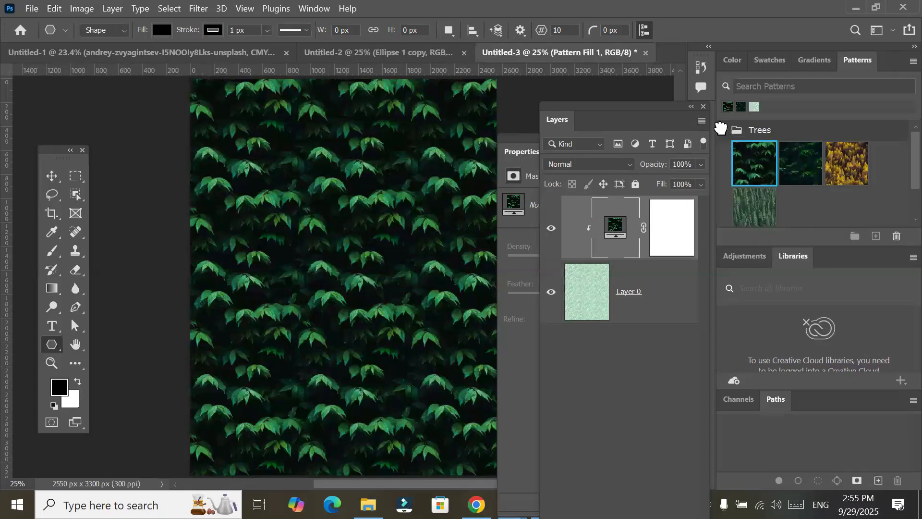
pyautogui.click(725, 130)
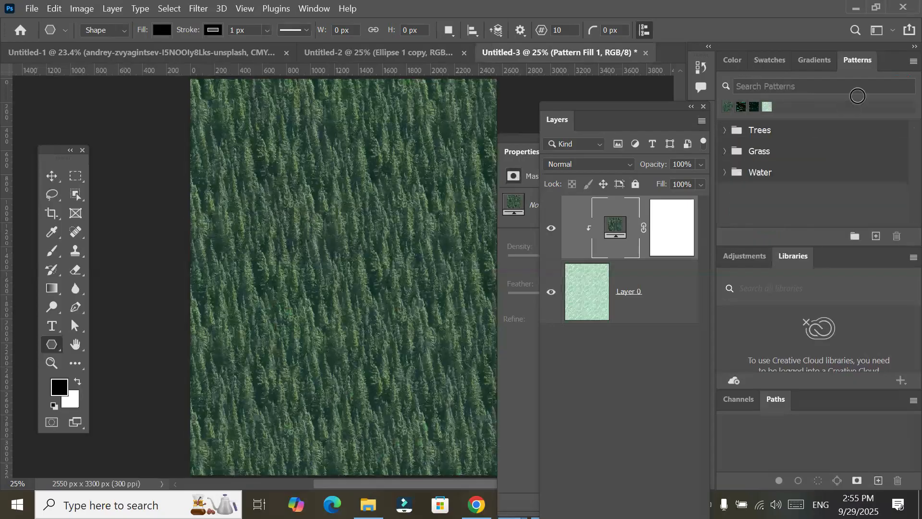
# Pick red as the foreground colour and switch the pattern fill layer to the third pattern in the Water group
pyautogui.click(859, 96)
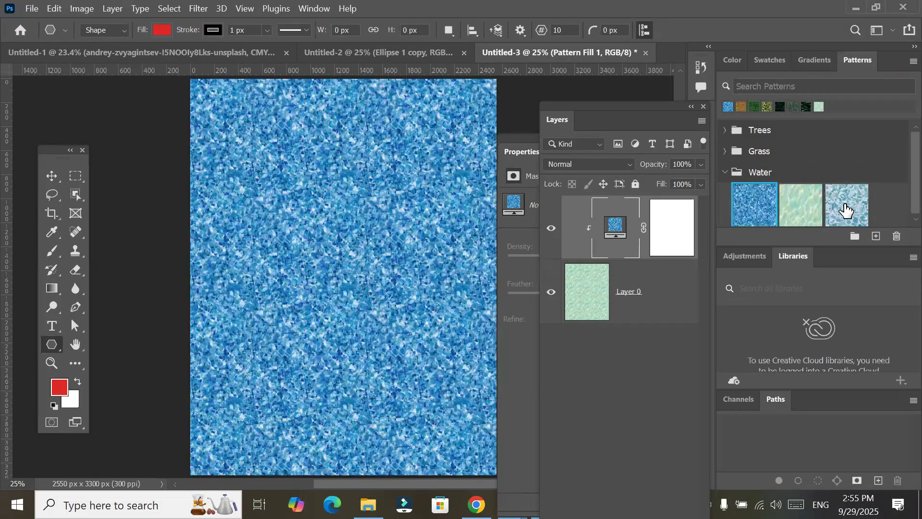
pyautogui.click(844, 204)
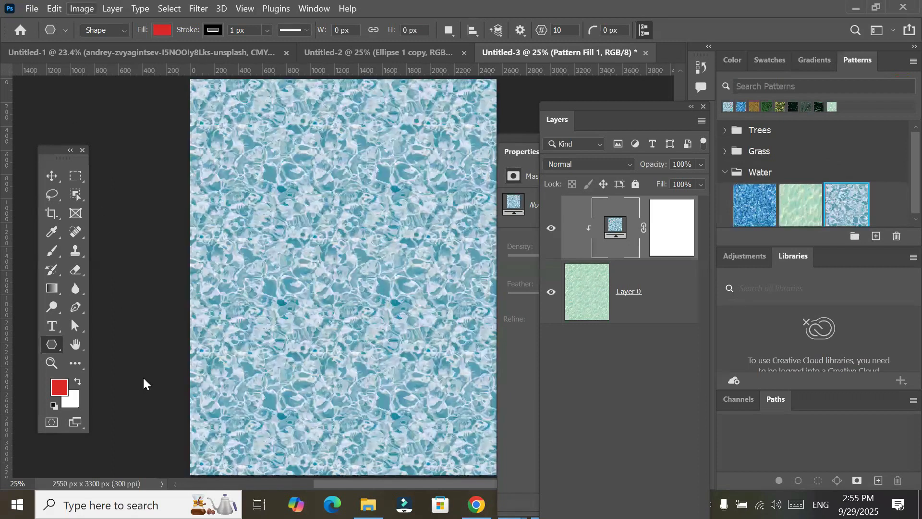
# Show the patterns in the Grass group
pyautogui.hotkey('alt', 'e')
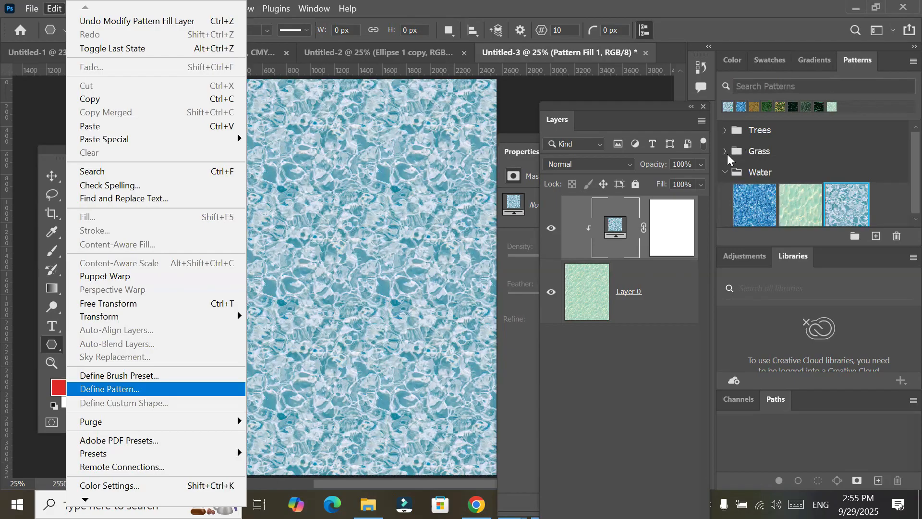
pyautogui.click(725, 155)
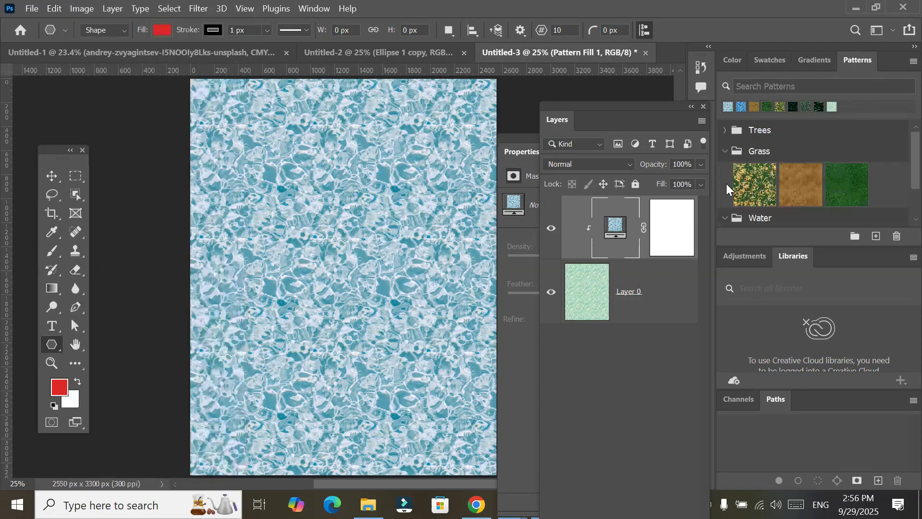
# Collapse the Grass and Water pattern groups
pyautogui.click(725, 152)
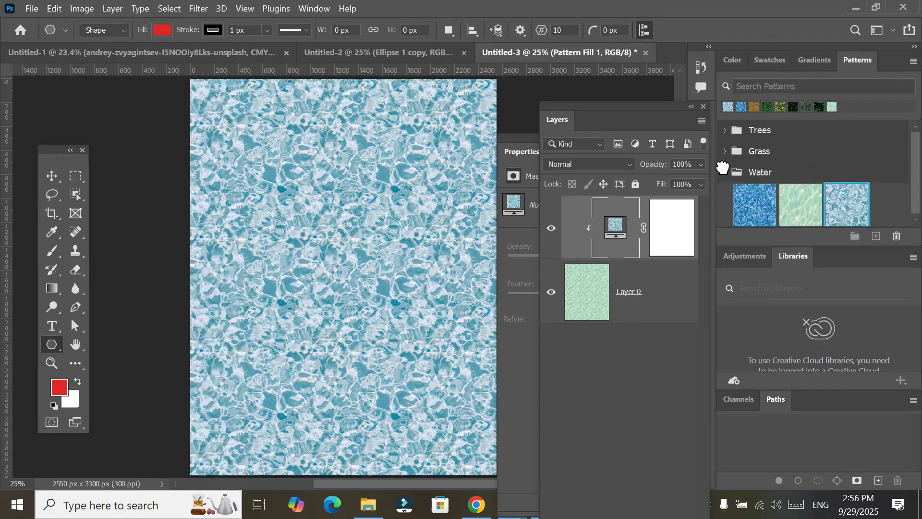
pyautogui.click(723, 170)
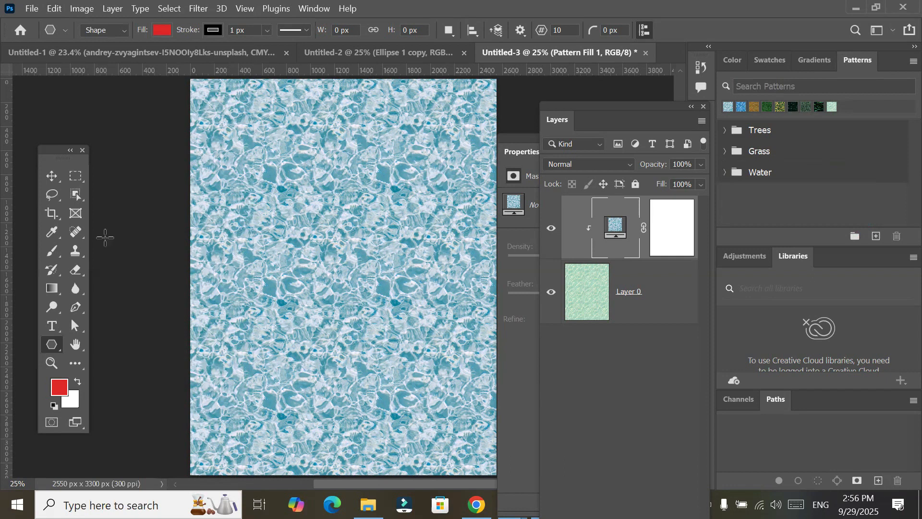
# Rasterize the pattern fill layer for the Brush tool and paint a thin red V from two straight strokes
pyautogui.click(50, 251)
pyautogui.rightClick(50, 252)
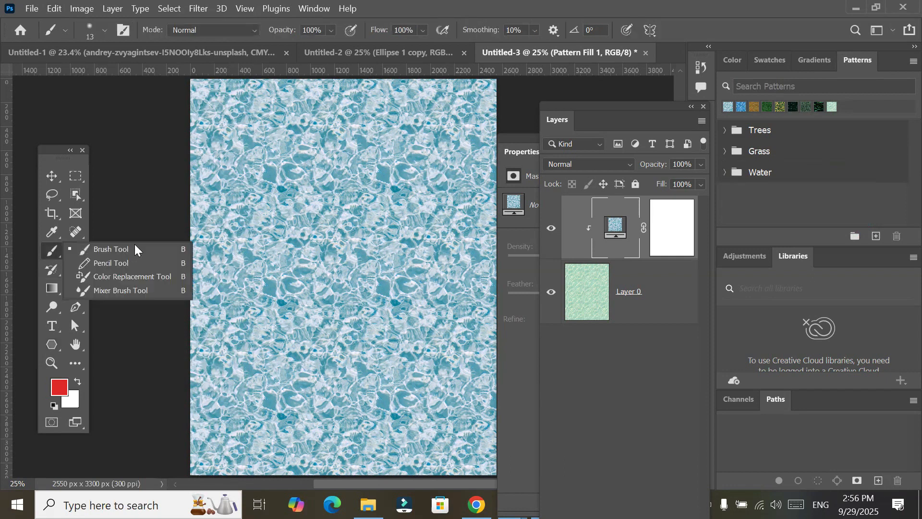
pyautogui.click(250, 161)
pyautogui.click(253, 158)
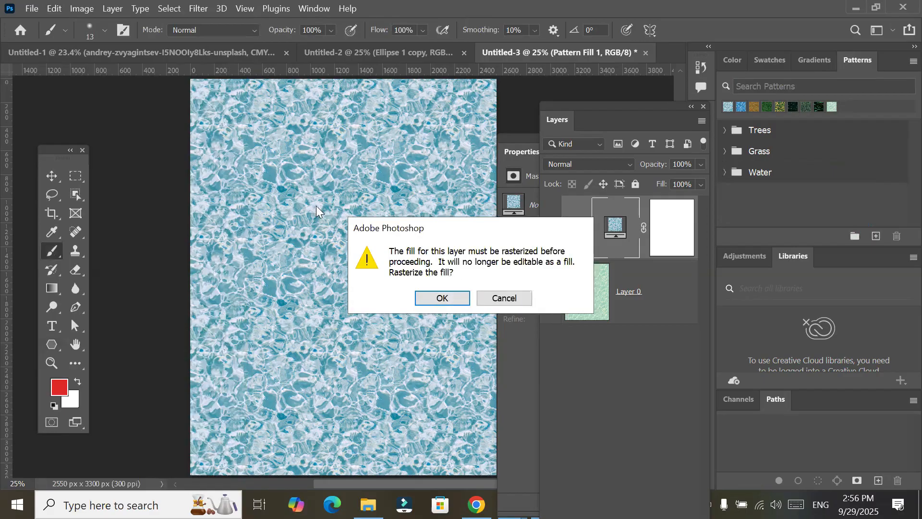
pyautogui.click(438, 298)
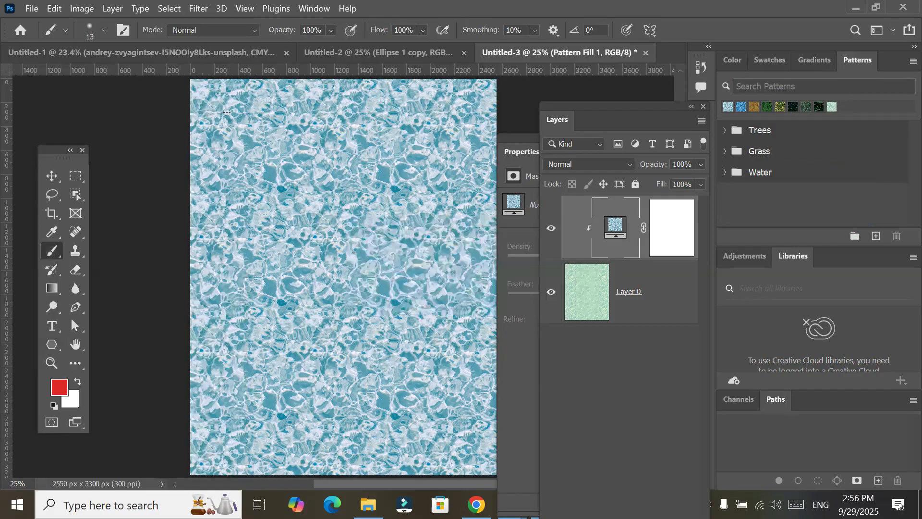
pyautogui.keyDown('shift'); pyautogui.click(316, 318); pyautogui.keyUp('shift')
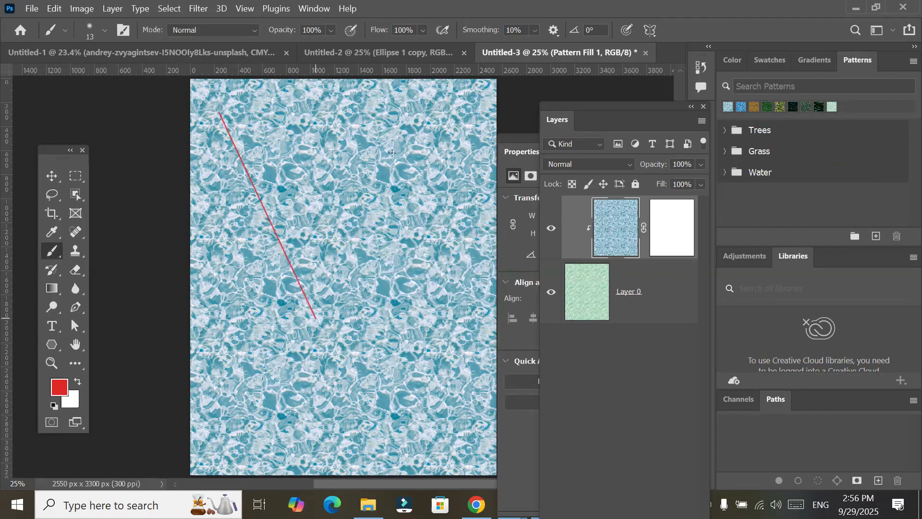
pyautogui.keyDown('shift'); pyautogui.click(402, 113); pyautogui.keyUp('shift')
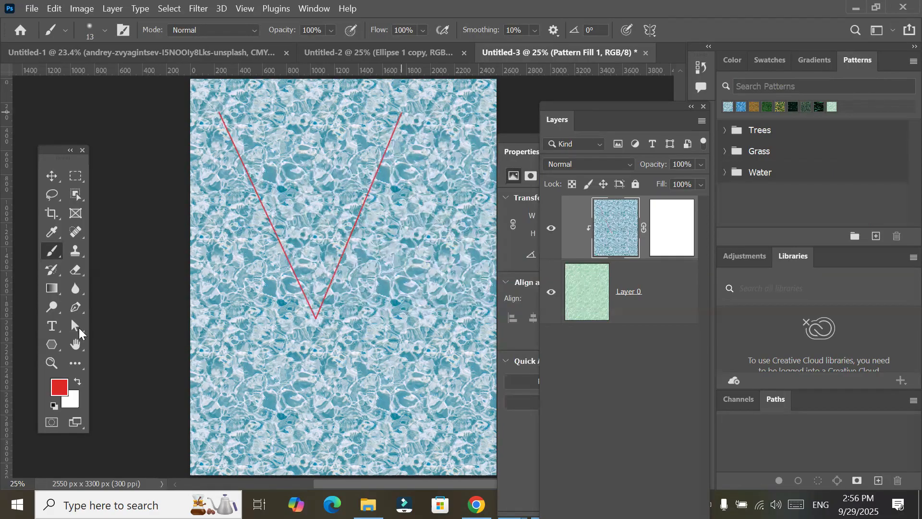
# Enlarge the brush to 800 px and dab three soft red spots, one at the upper centre and two lower down the page
pyautogui.press(']')
pyautogui.press(']')
pyautogui.press(']')
pyautogui.press(']')
pyautogui.press(']')
pyautogui.press(']')
pyautogui.press(']')
pyautogui.press(']')
pyautogui.press(']')
pyautogui.press(']')
pyautogui.press(']')
pyautogui.press(']')
pyautogui.press(']')
pyautogui.press(']')
pyautogui.press(']')
pyautogui.press(']')
pyautogui.press(']')
pyautogui.press(']')
pyautogui.press(']')
pyautogui.press(']')
pyautogui.press(']')
pyautogui.press(']')
pyautogui.press(']')
pyautogui.press(']')
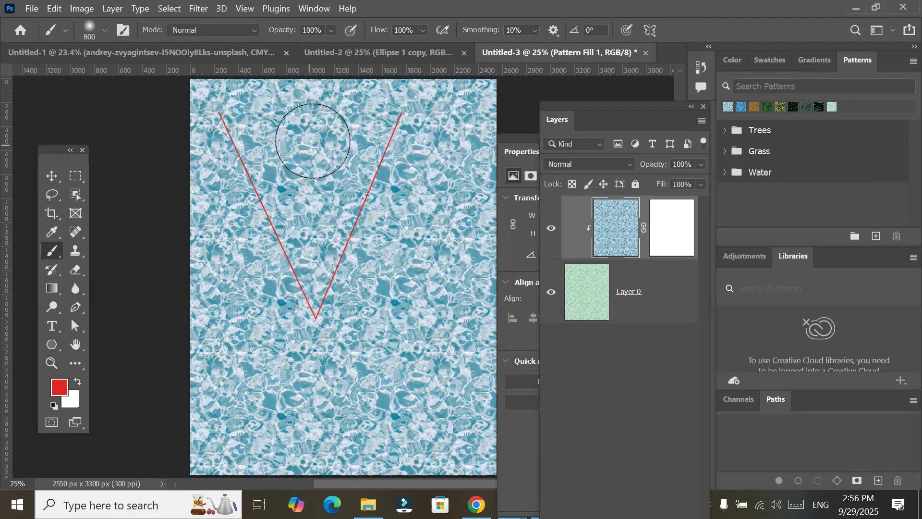
pyautogui.click(312, 141)
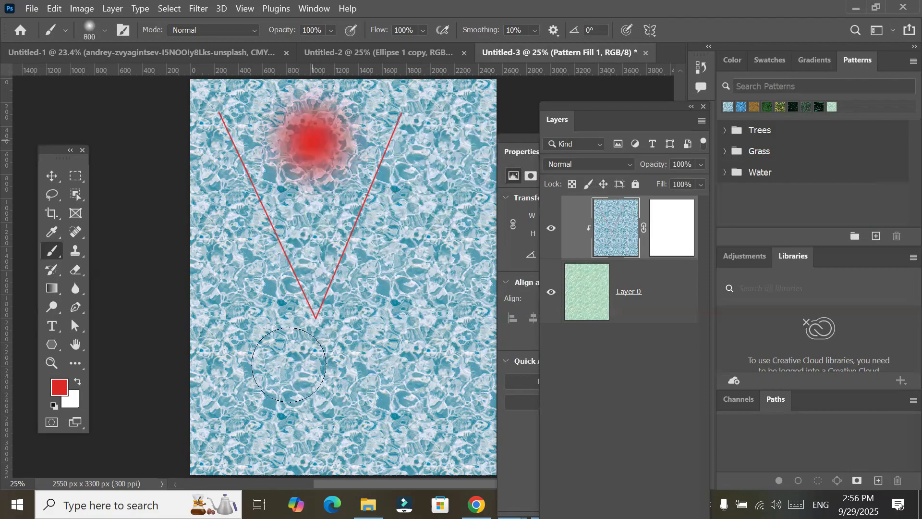
pyautogui.click(232, 348)
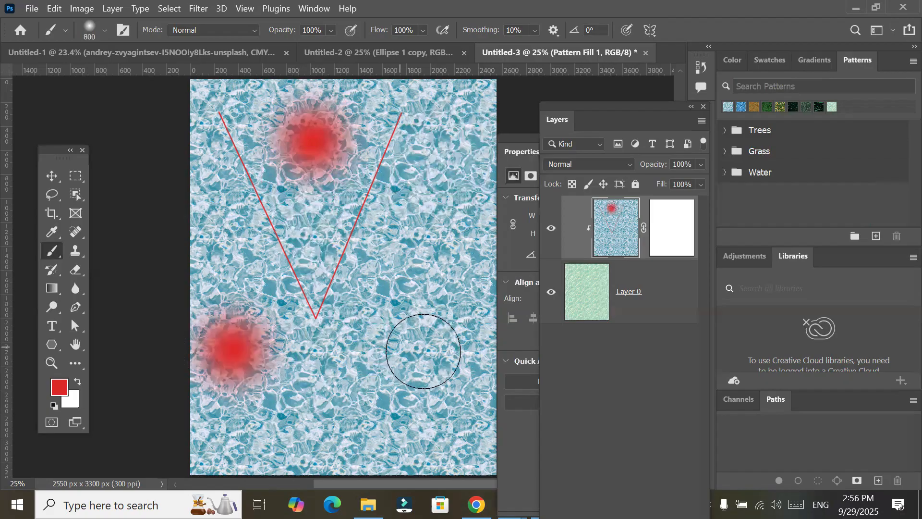
pyautogui.click(423, 351)
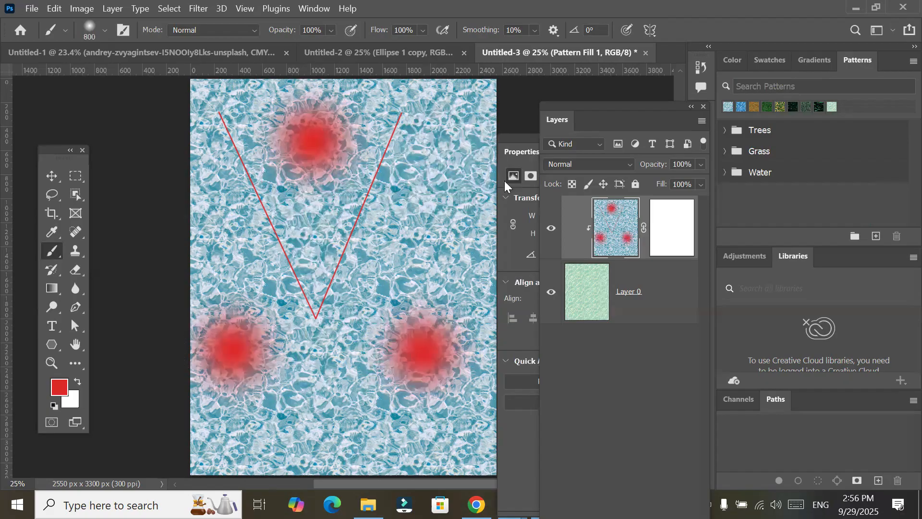
# Paint a thick soft red border along all four page edges with straight brush strokes
pyautogui.moveTo(489, 115); pyautogui.dragTo(489, 444)
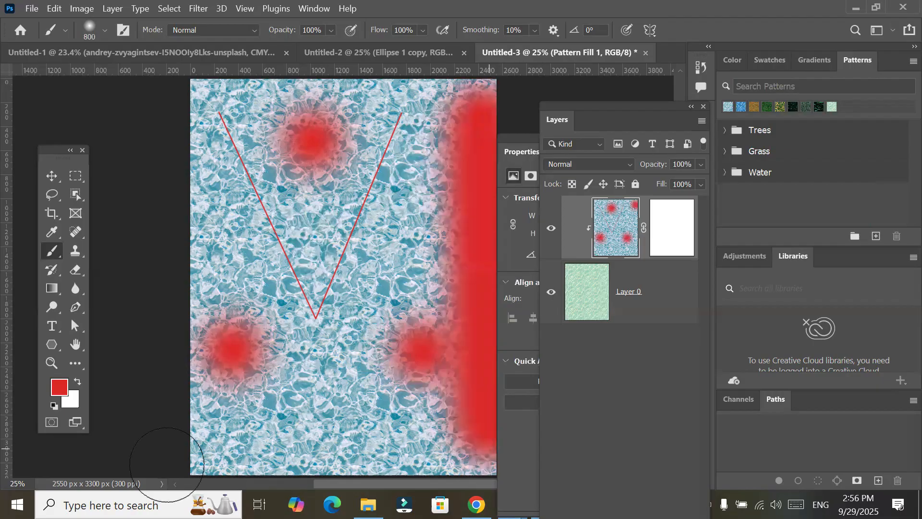
pyautogui.keyDown('shift'); pyautogui.click(166, 465); pyautogui.keyUp('shift')
pyautogui.keyDown('shift'); pyautogui.click(194, 107); pyautogui.keyUp('shift')
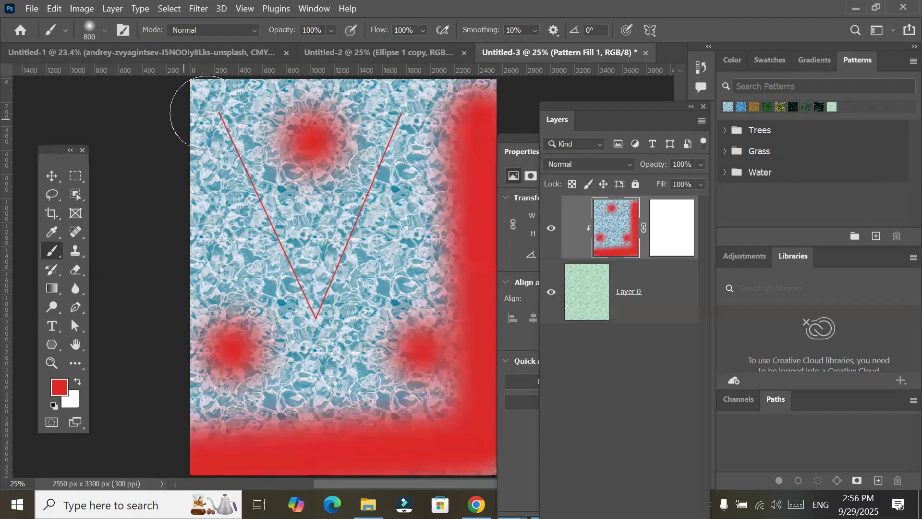
pyautogui.keyDown('shift'); pyautogui.click(460, 97); pyautogui.keyUp('shift')
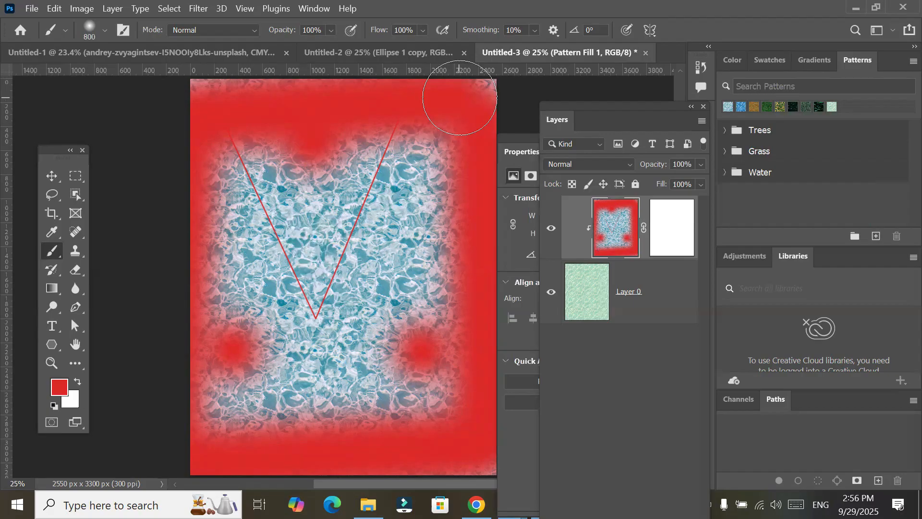
pyautogui.click(55, 7)
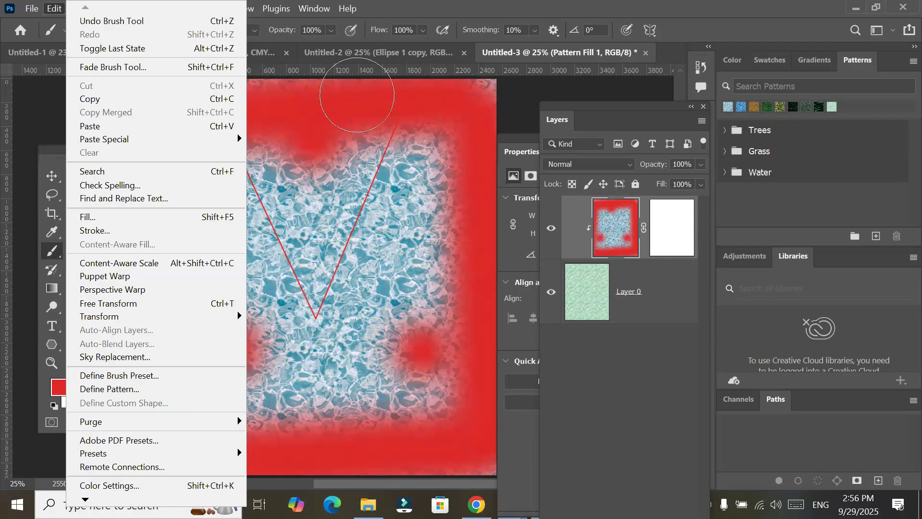
pyautogui.click(356, 95)
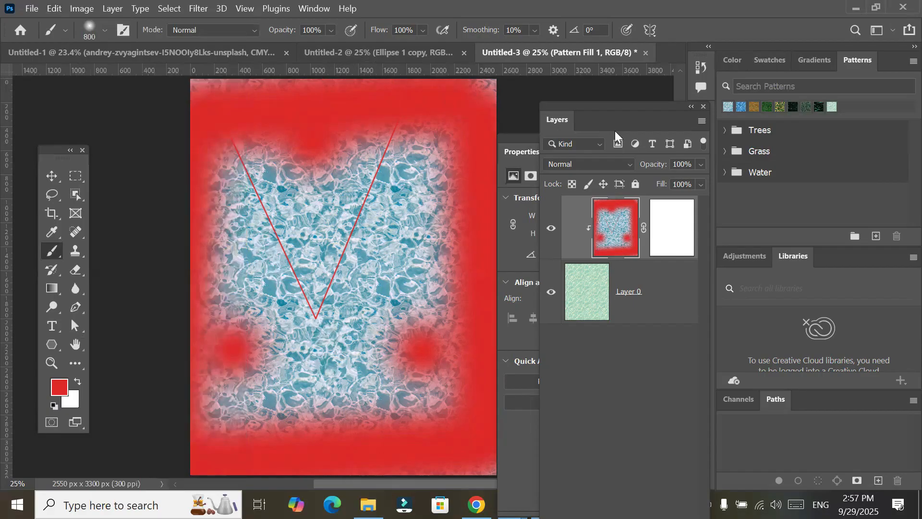
# Delete the painted Pattern Fill 1 layer
pyautogui.moveTo(614, 112); pyautogui.dragTo(617, 44)
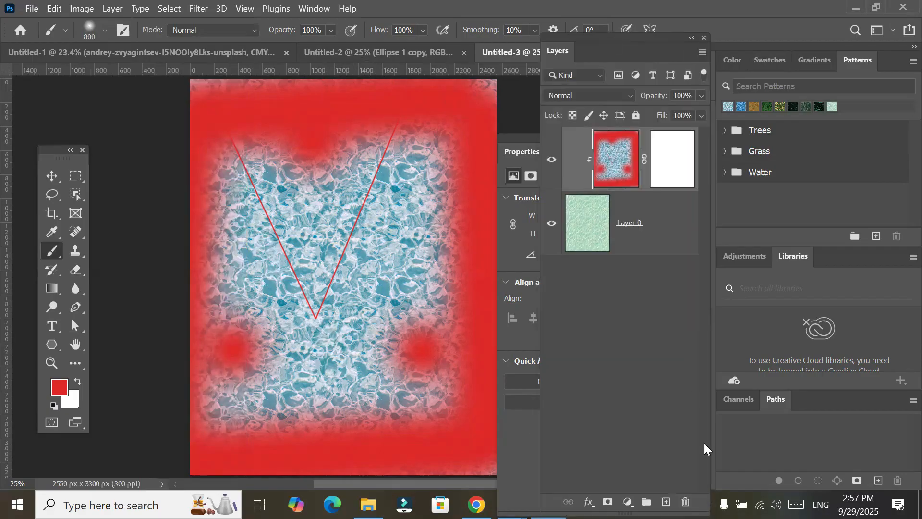
pyautogui.click(685, 501)
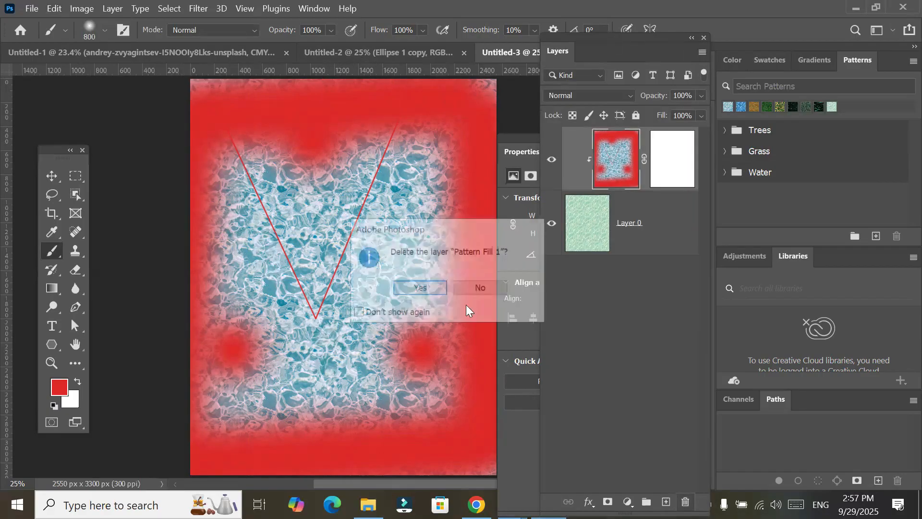
pyautogui.click(421, 284)
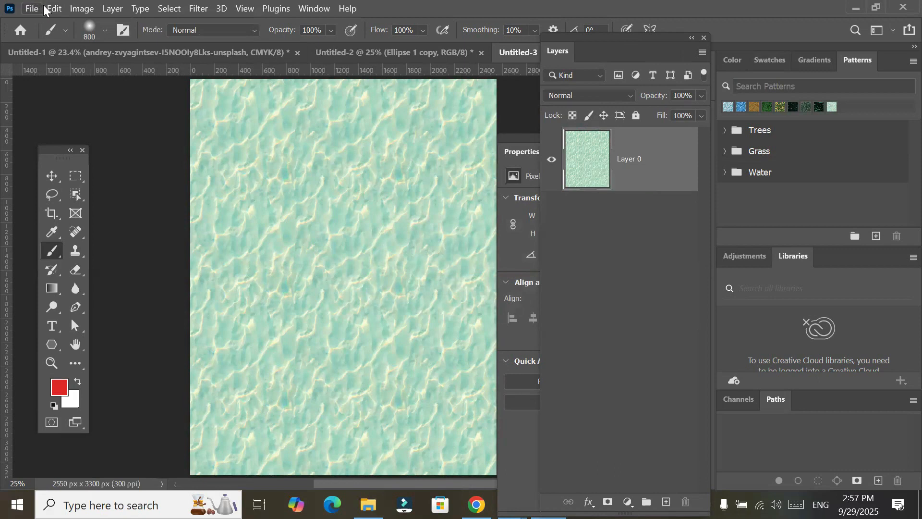
pyautogui.hotkey('alt', 'e')
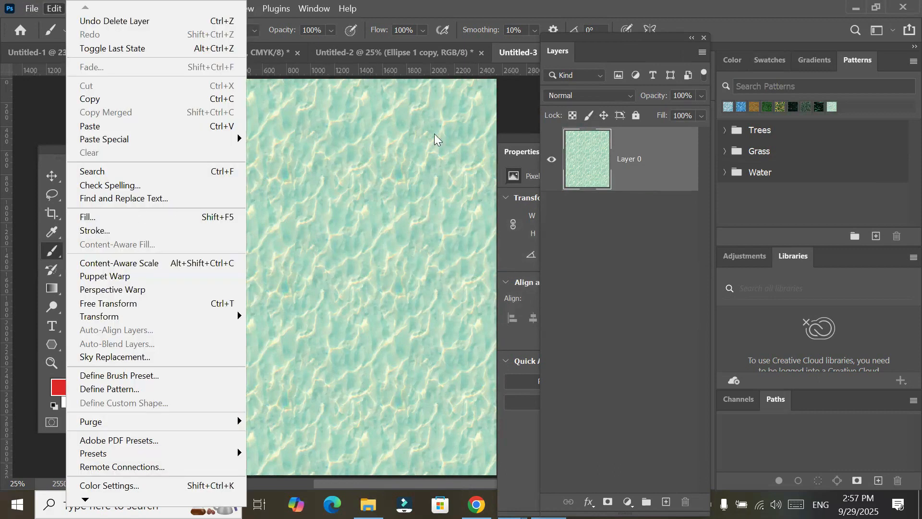
pyautogui.press('Escape')
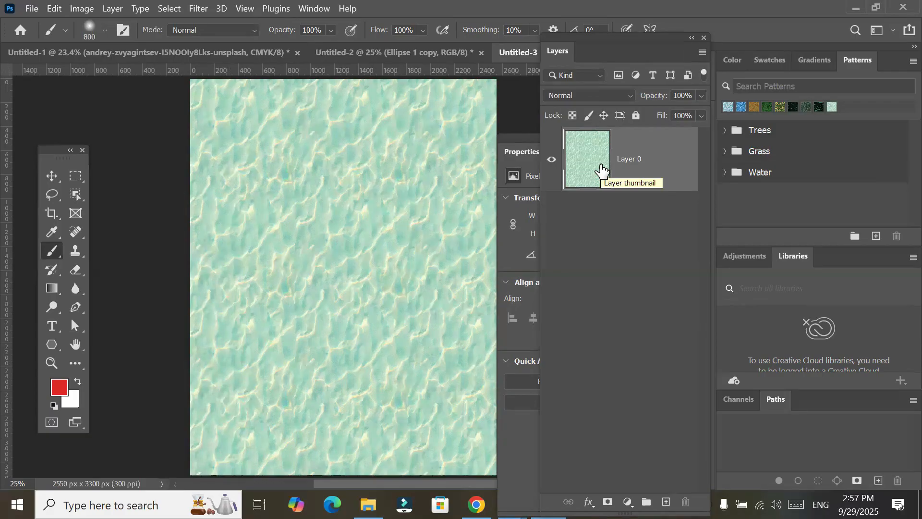
# Add a new layer above Layer 0, filled with the red foreground colour at 41% opacity
pyautogui.click(665, 501)
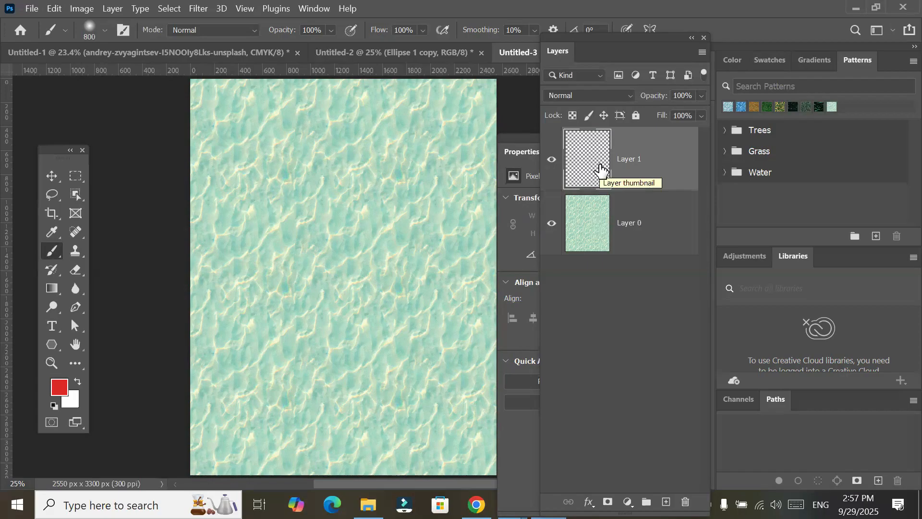
pyautogui.hotkey('alt', 'BackSpace')
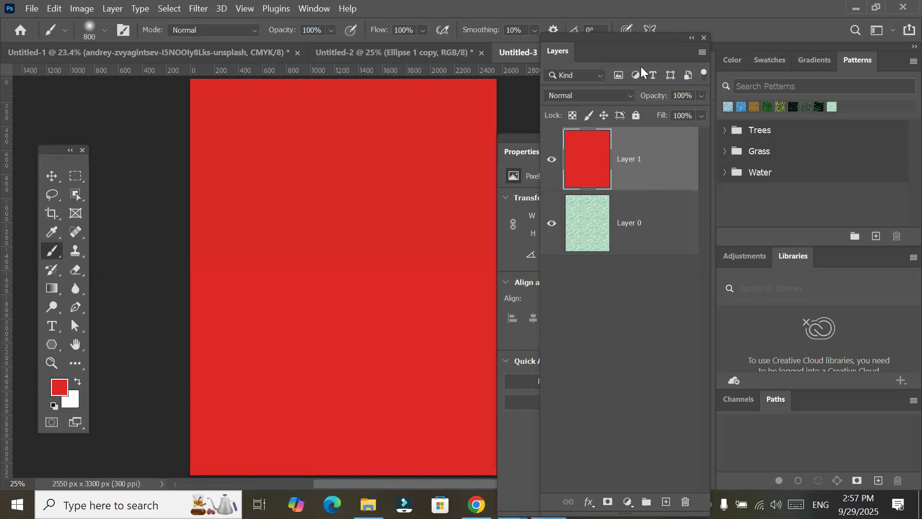
pyautogui.click(701, 97)
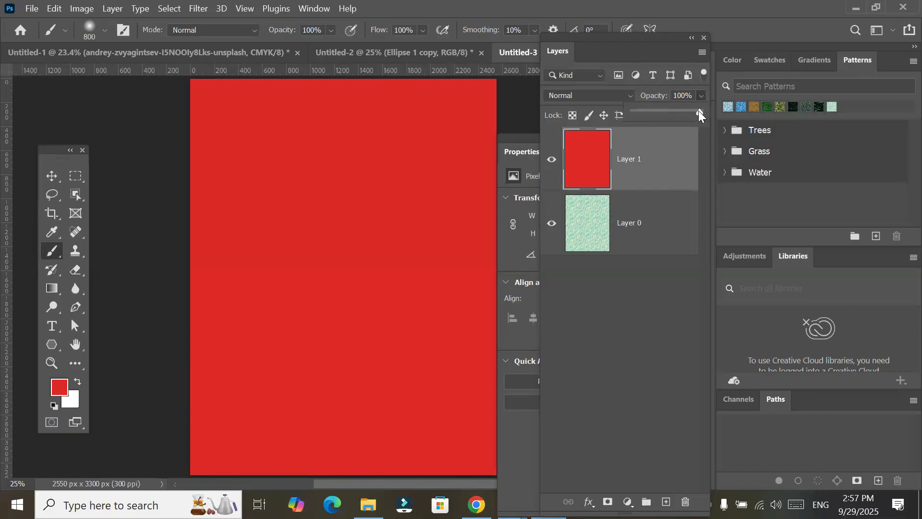
pyautogui.moveTo(685, 114); pyautogui.dragTo(661, 114)
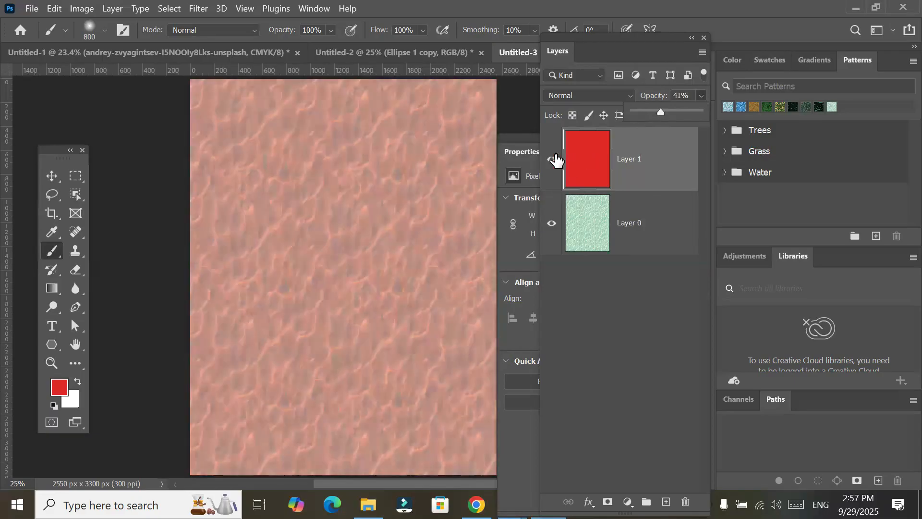
# Hide and show the red Layer 1 to compare the canvas with and without it
pyautogui.click(555, 160)
pyautogui.click(556, 160)
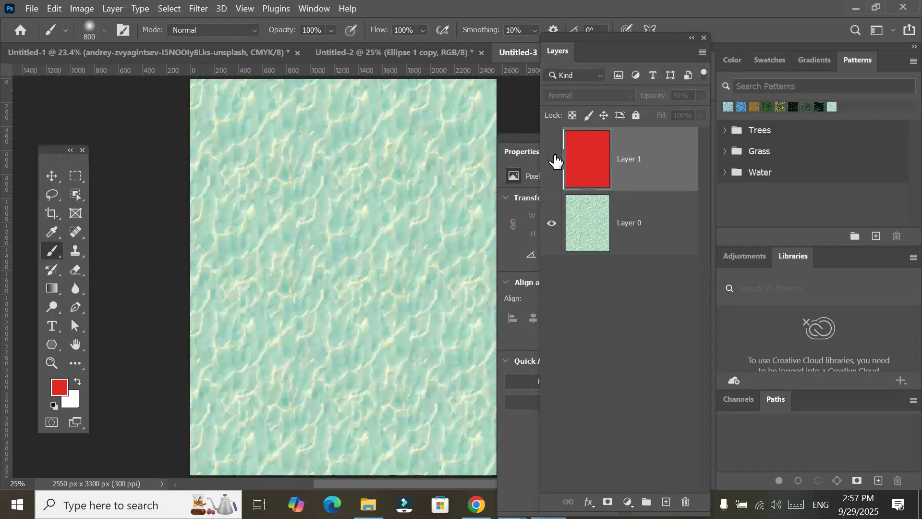
pyautogui.click(556, 163)
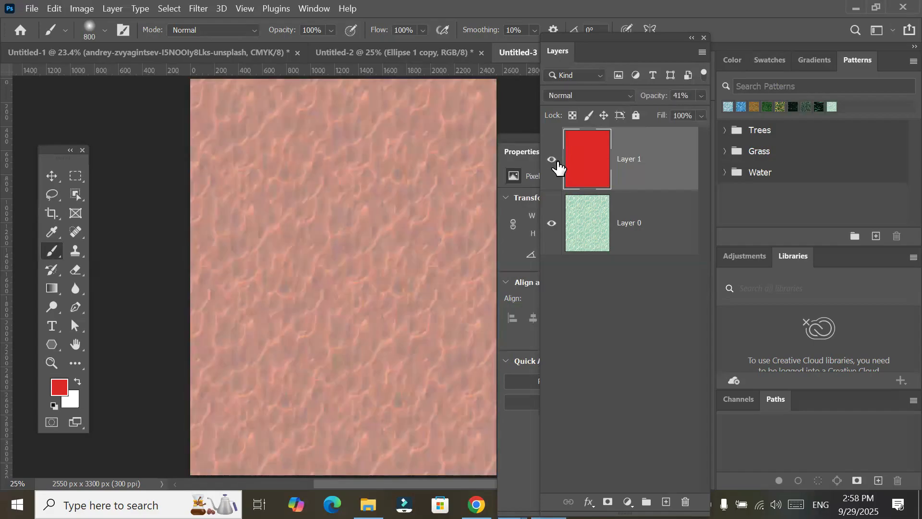
# Add a pattern fill layer with the yellow-leaf grass pattern above Layer 1, and toggle both layers' visibility to compare
pyautogui.click(775, 106)
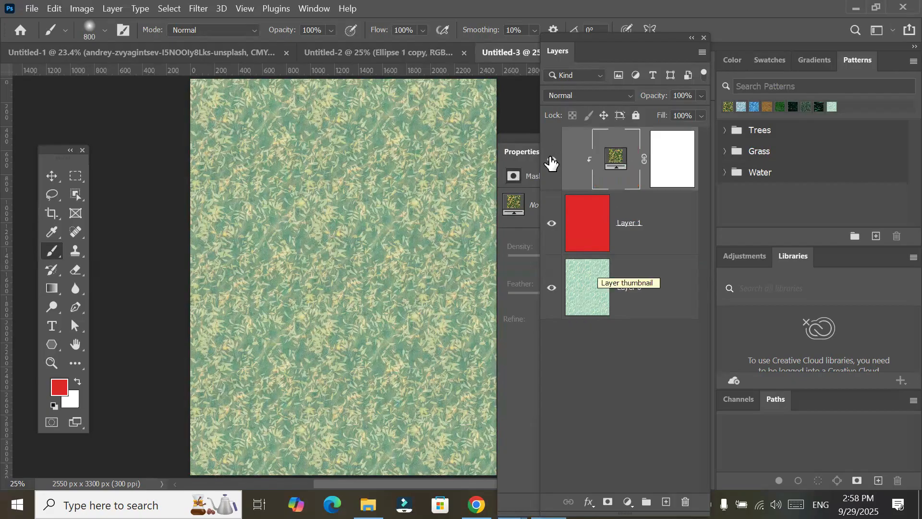
pyautogui.click(551, 224)
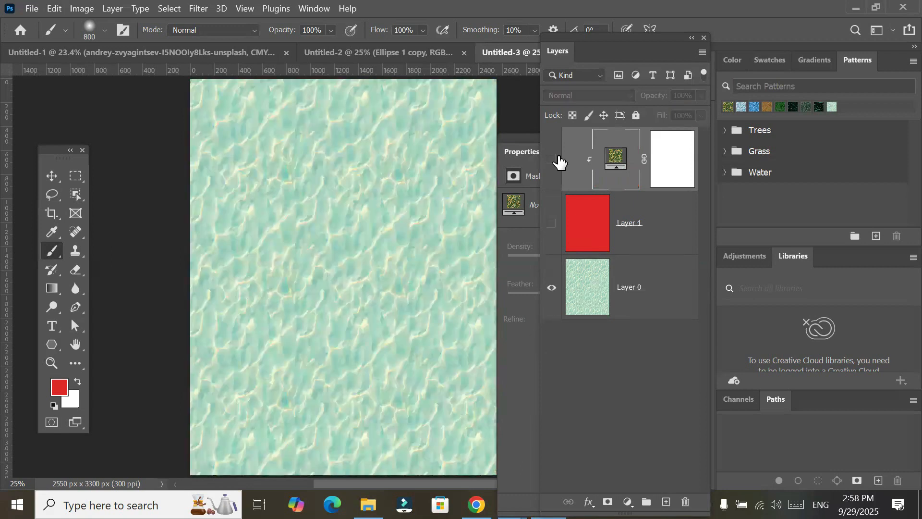
pyautogui.moveTo(550, 160); pyautogui.dragTo(551, 223)
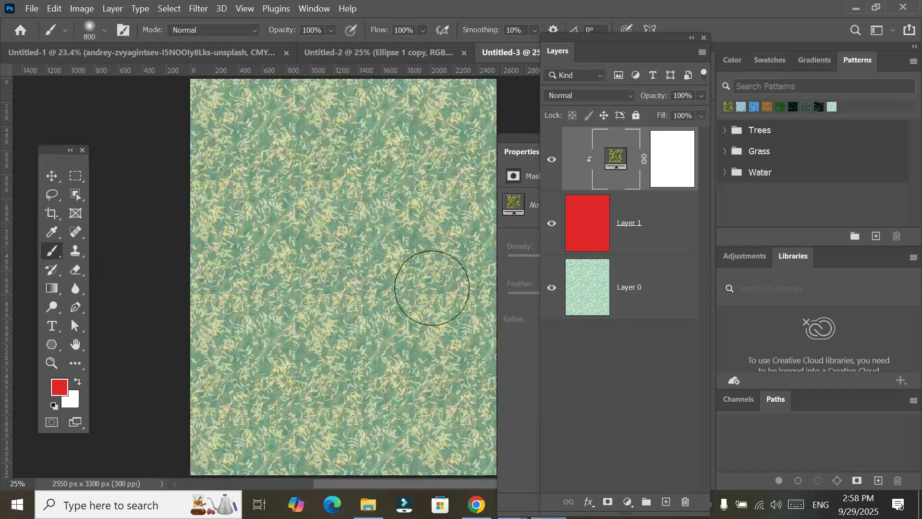
# Remove the red Layer 1 and set the pattern fill layer's opacity to 35%
pyautogui.hotkey('ctrl', 'z')
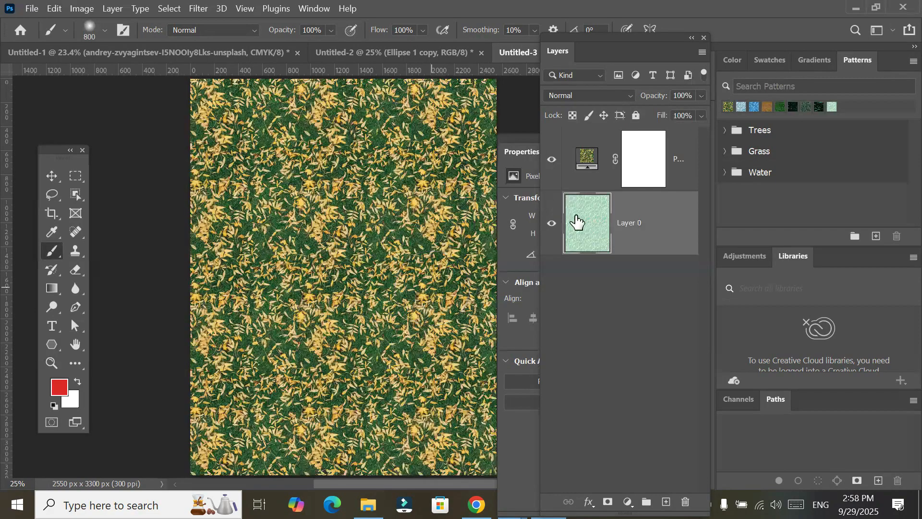
pyautogui.click(586, 158)
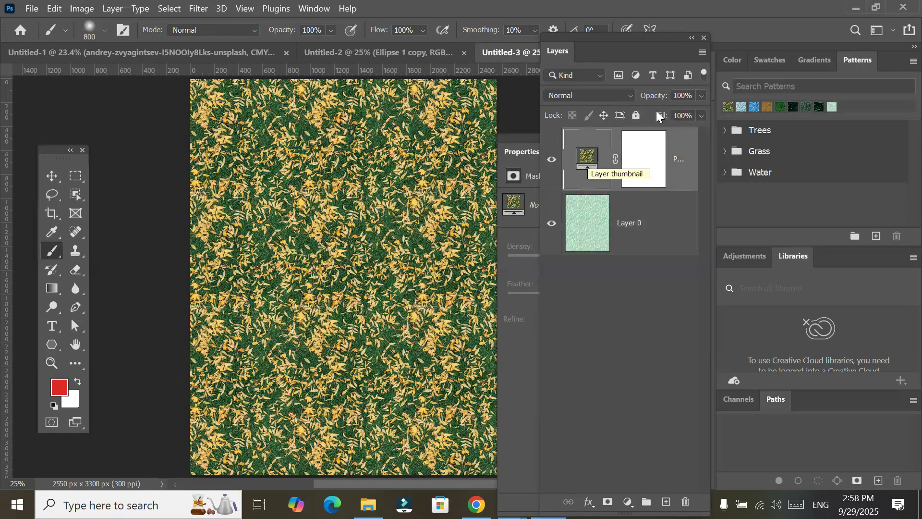
pyautogui.moveTo(655, 116); pyautogui.dragTo(663, 118)
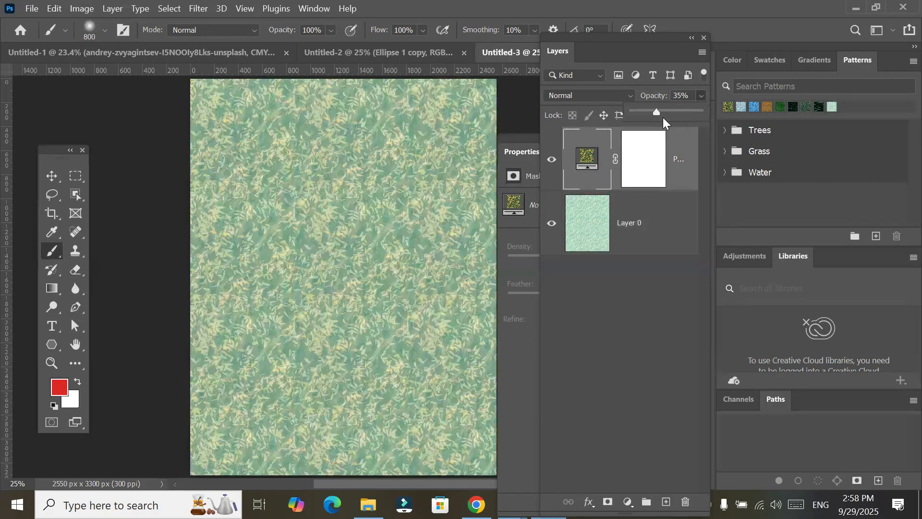
# Switch the pattern fill layer to the brown pattern in the Grass group
pyautogui.click(588, 159)
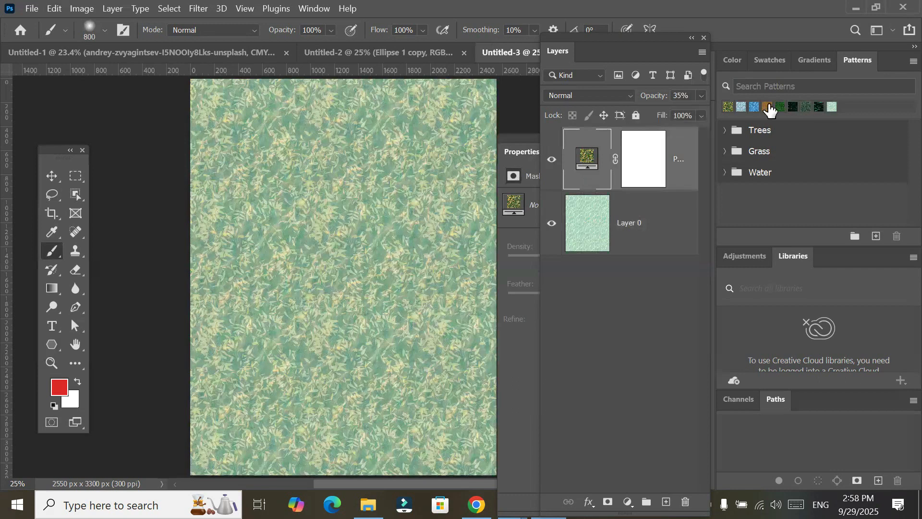
pyautogui.click(725, 152)
pyautogui.click(746, 176)
pyautogui.click(798, 176)
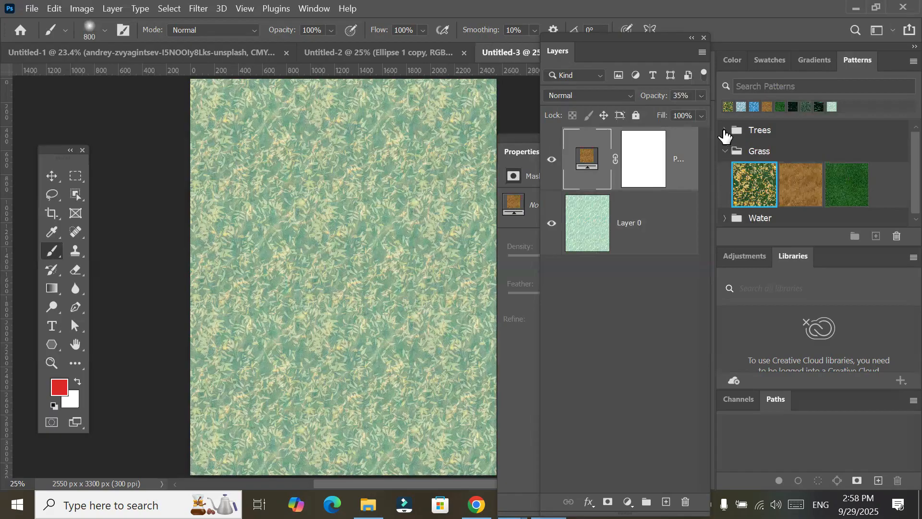
# Switch the pattern fill layer to the second dark green leaf pattern in the Trees group and set its blend mode to Subtract
pyautogui.click(756, 154)
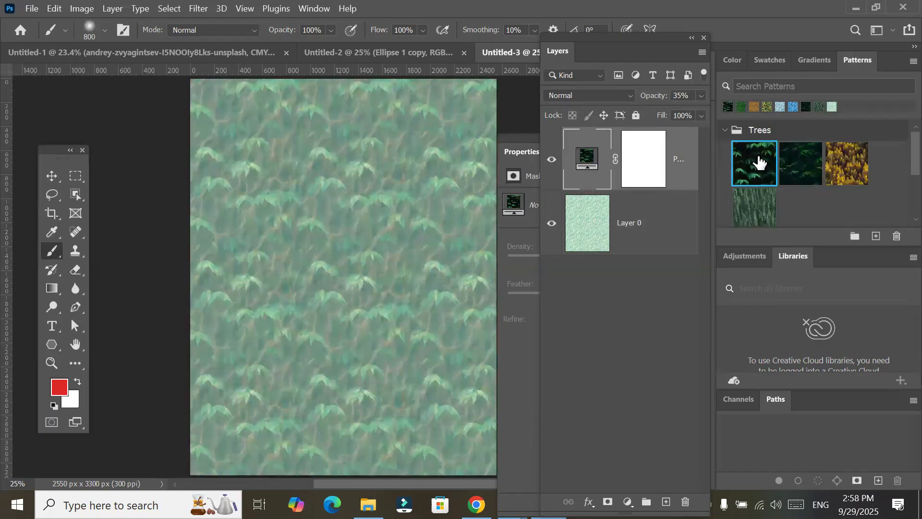
pyautogui.click(791, 158)
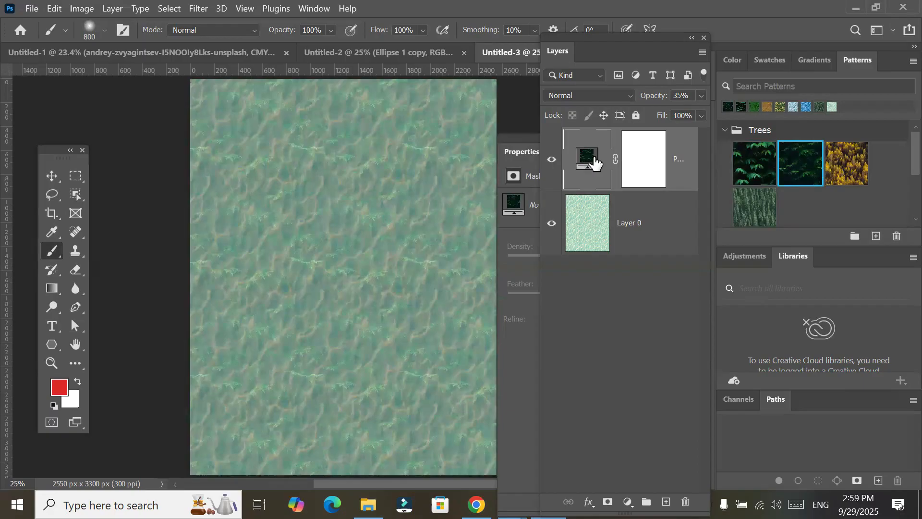
pyautogui.click(629, 98)
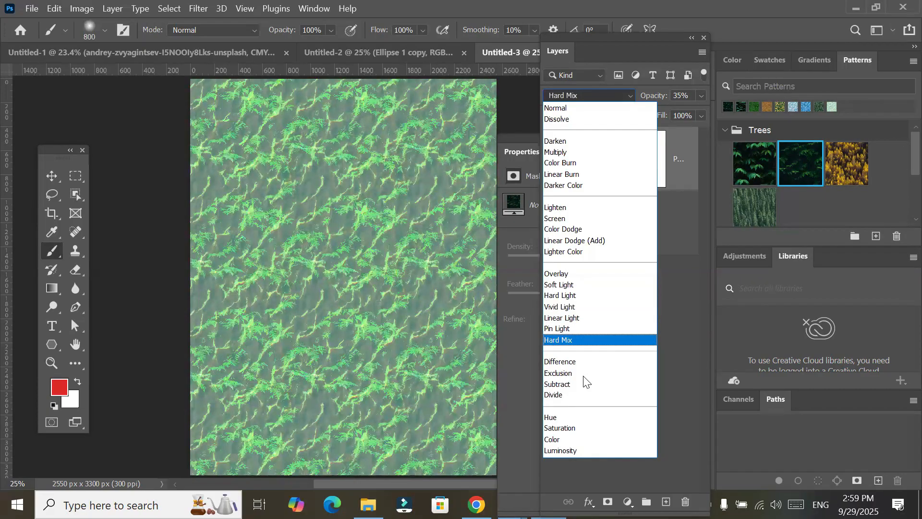
pyautogui.click(557, 384)
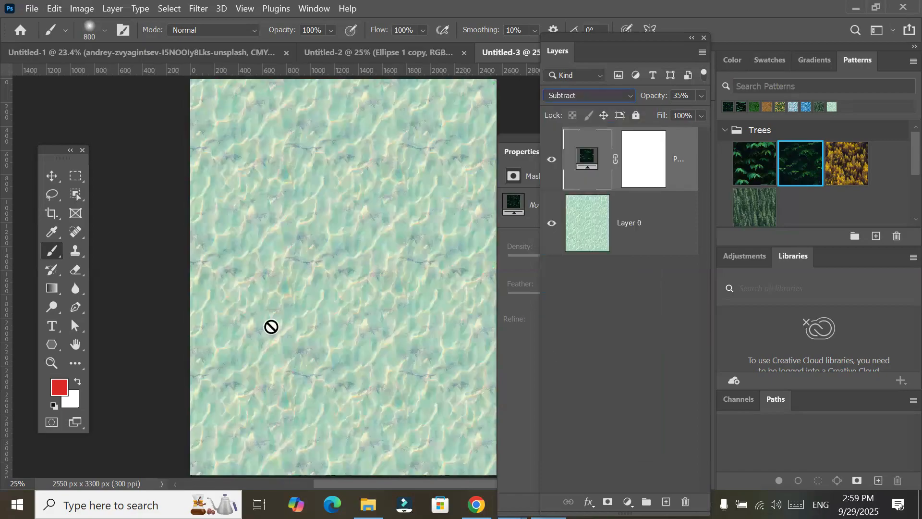
# Add a red paragraph text box of Lorem ipsum placeholder text covering most of the page and commit it
pyautogui.click(54, 332)
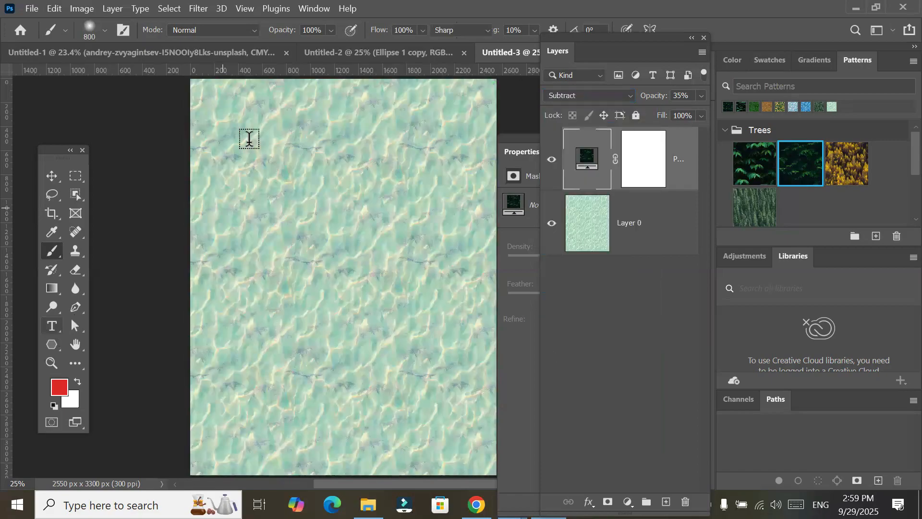
pyautogui.moveTo(240, 143); pyautogui.dragTo(452, 451)
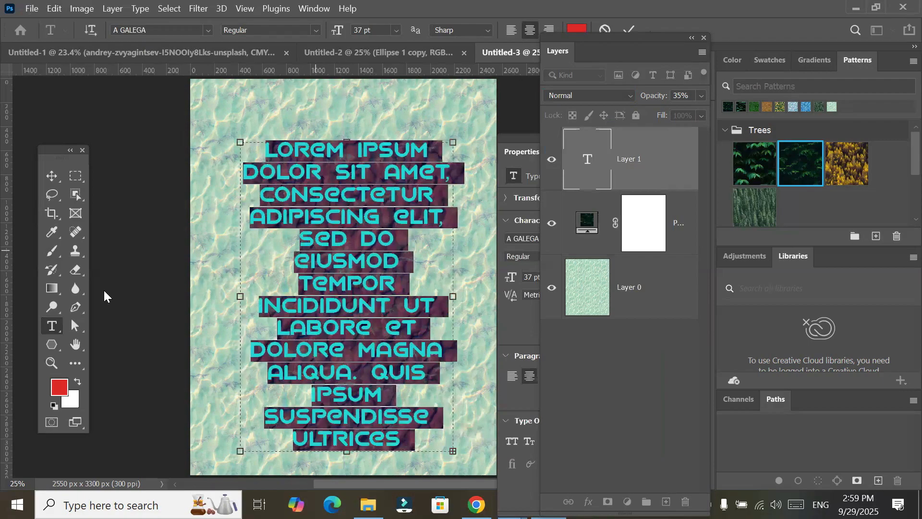
pyautogui.hotkey('alt', 'f')
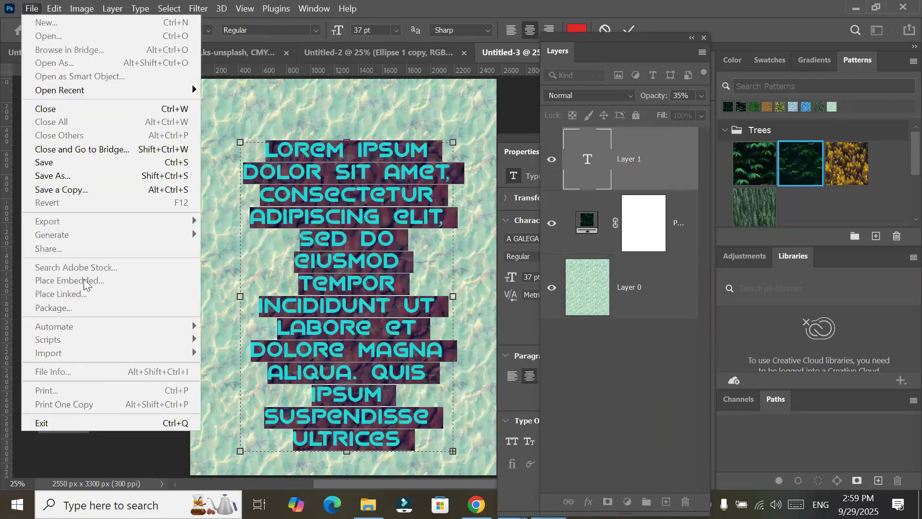
pyautogui.click(627, 23)
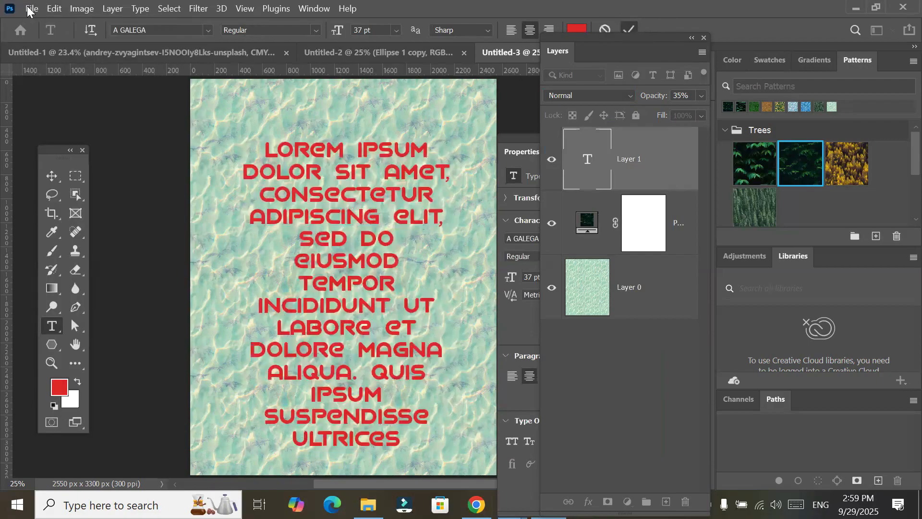
# Place the Pngtree bride image from the Bride folder as an embedded object and position it at the page's lower edge
pyautogui.hotkey('alt', 'f')
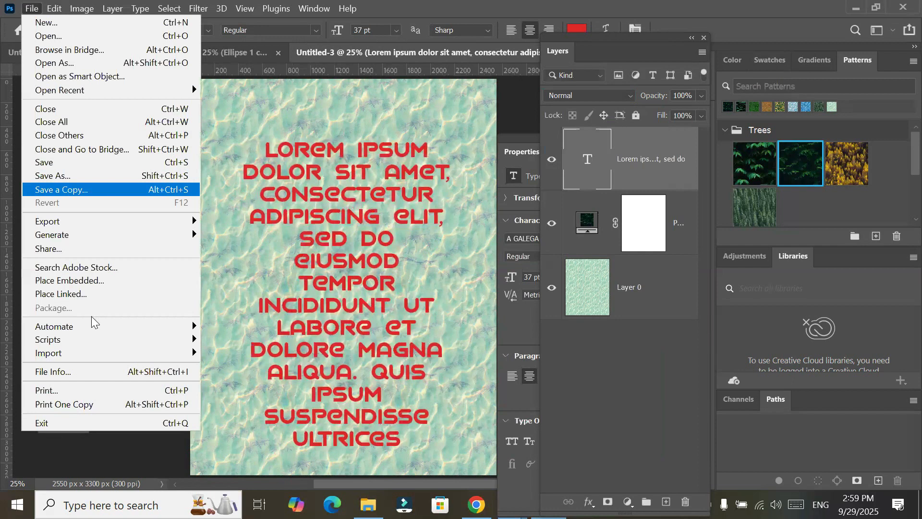
pyautogui.click(101, 285)
pyautogui.click(172, 33)
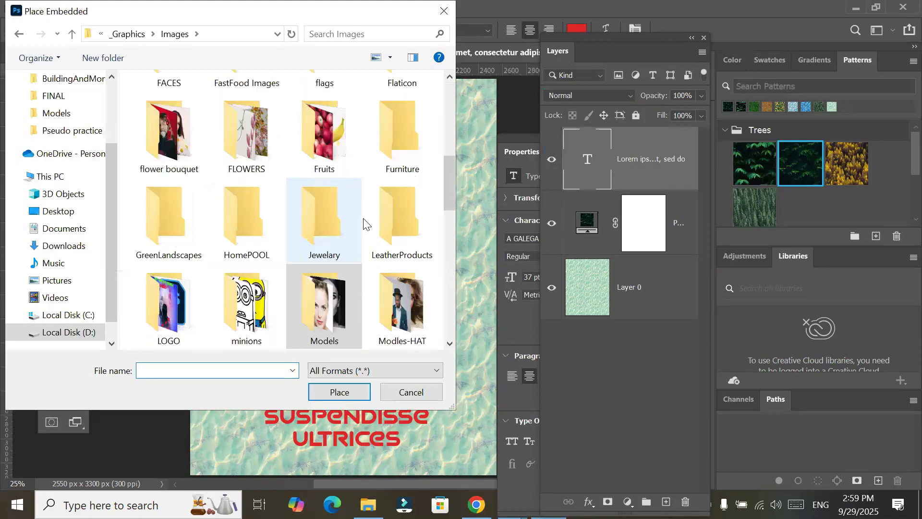
pyautogui.scroll(5, 296, 256)
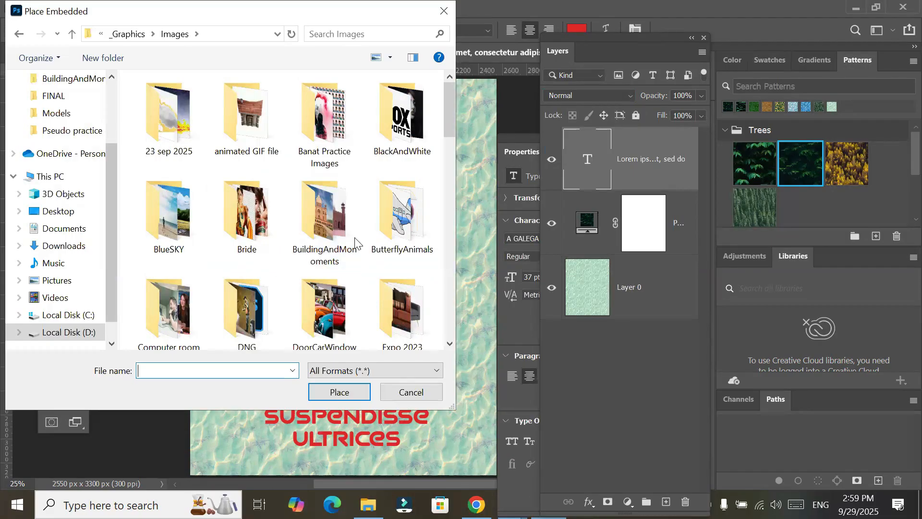
pyautogui.doubleClick(263, 252)
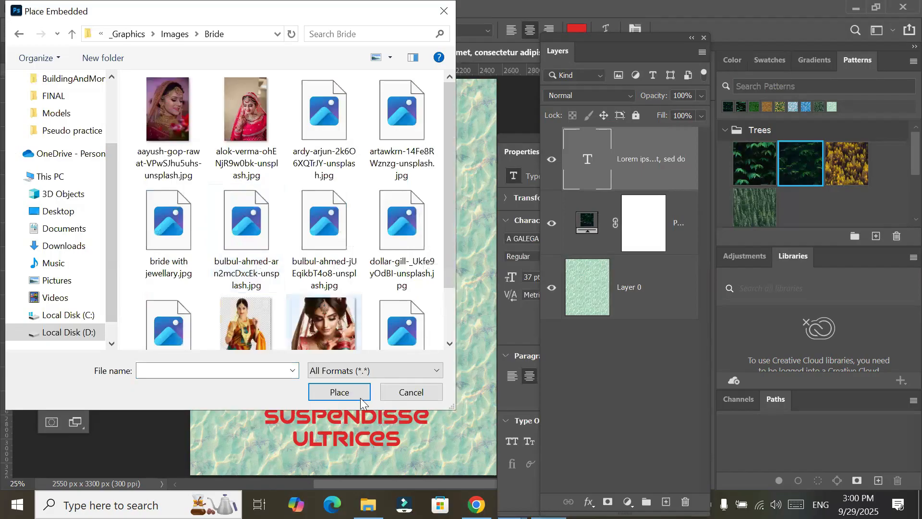
pyautogui.click(345, 388)
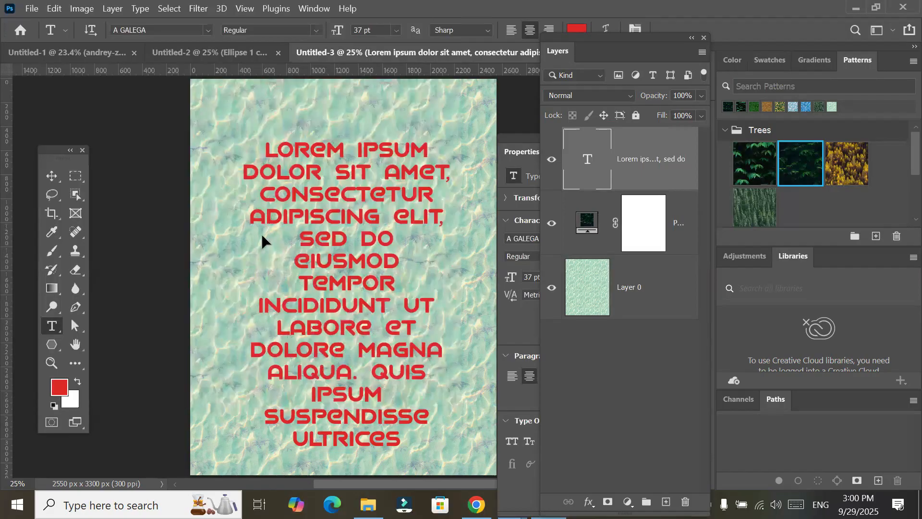
pyautogui.moveTo(373, 320); pyautogui.dragTo(439, 355)
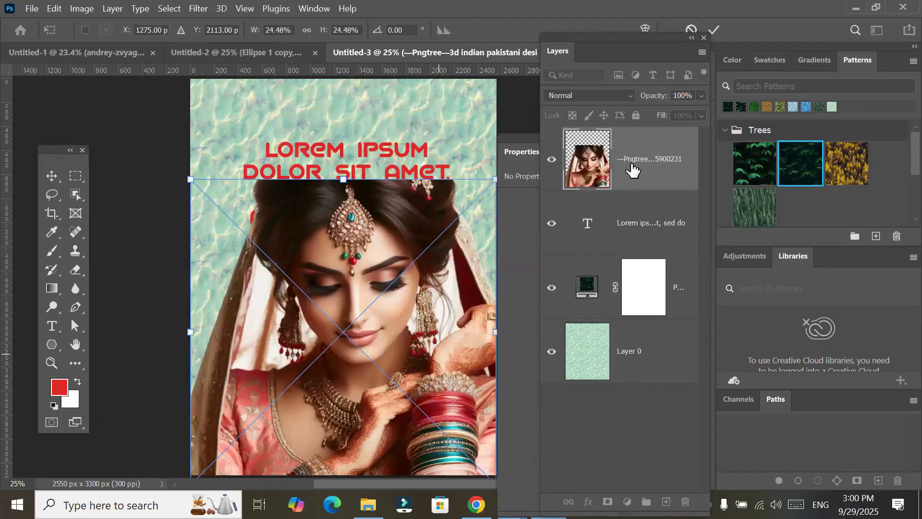
# Move the bride image layer below the text layer and stretch the image upward to the page's upper edge, about 32.5% height scale
pyautogui.moveTo(614, 166); pyautogui.dragTo(608, 246)
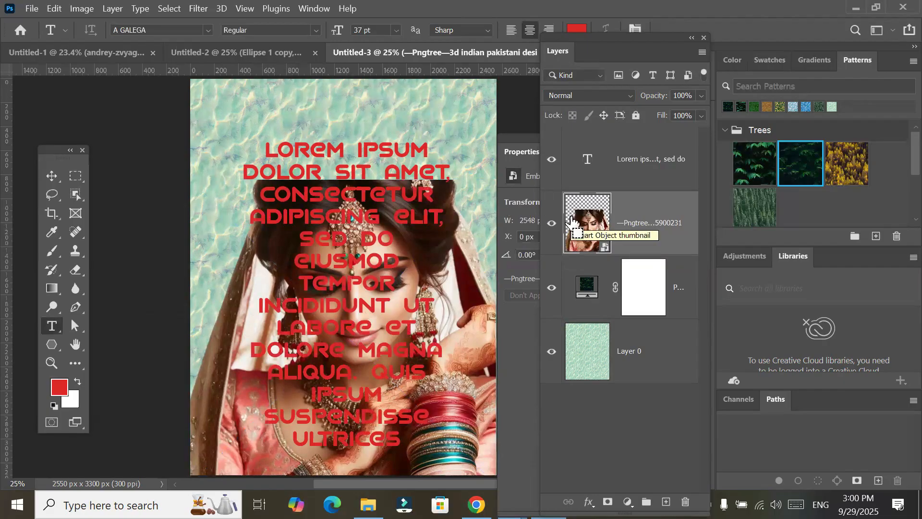
pyautogui.hotkey('ctrl', 't')
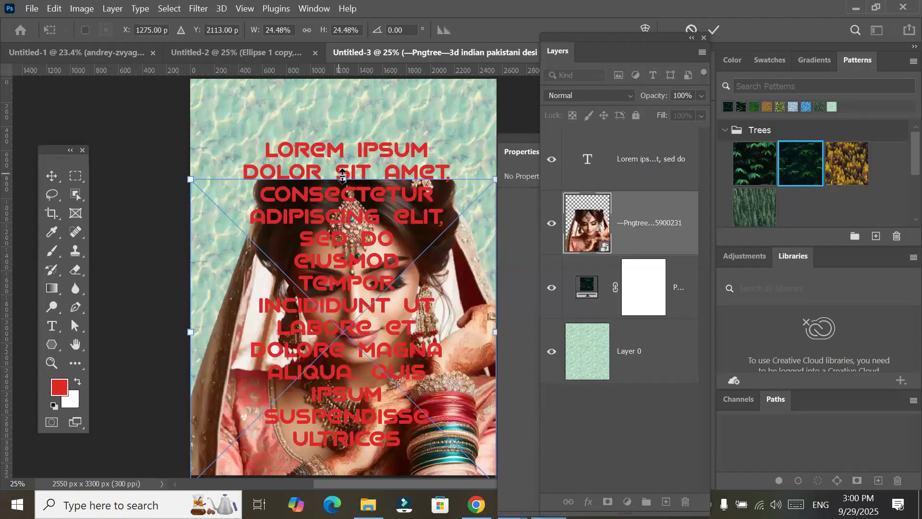
pyautogui.moveTo(344, 128); pyautogui.dragTo(348, 77)
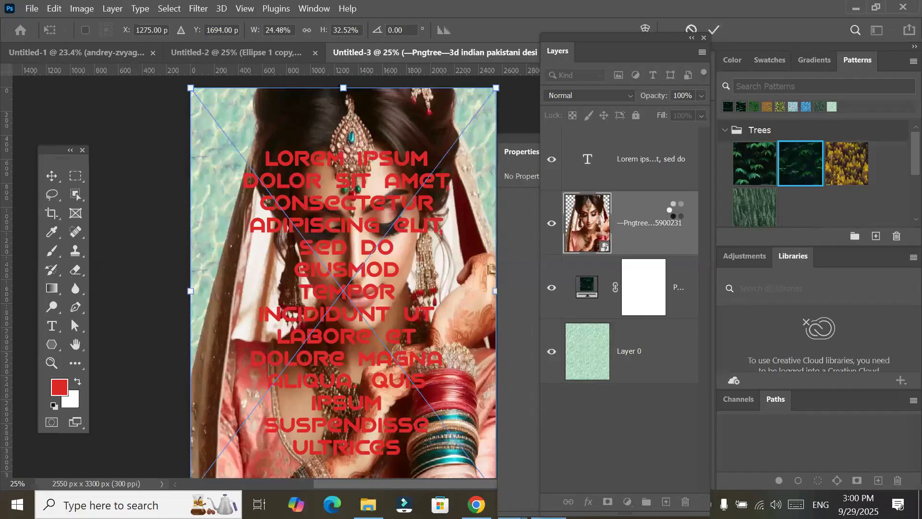
pyautogui.press('Return')
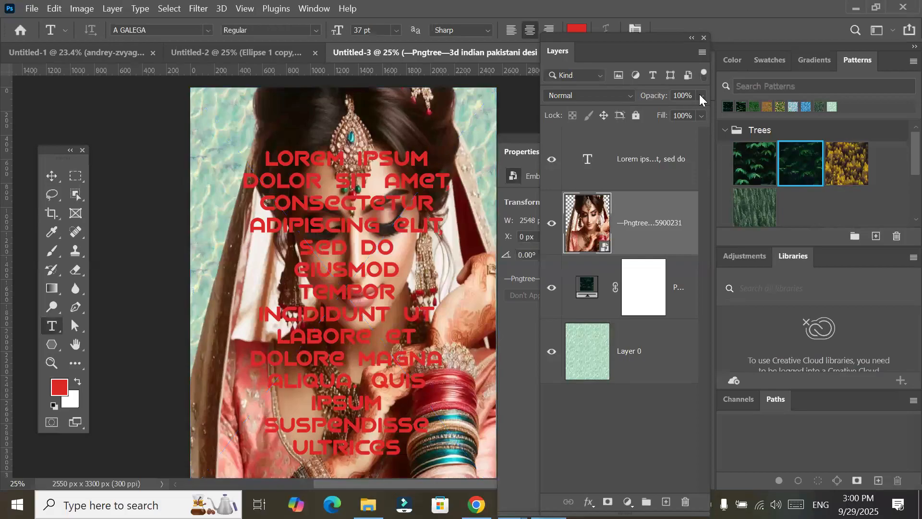
# Set the bride image layer's opacity to 42%
pyautogui.moveTo(701, 95); pyautogui.dragTo(676, 115)
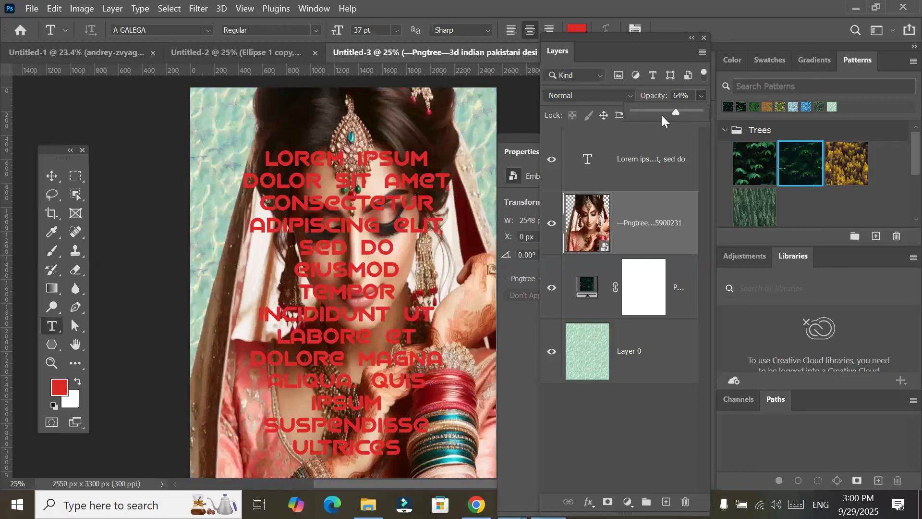
pyautogui.moveTo(662, 115); pyautogui.dragTo(661, 116)
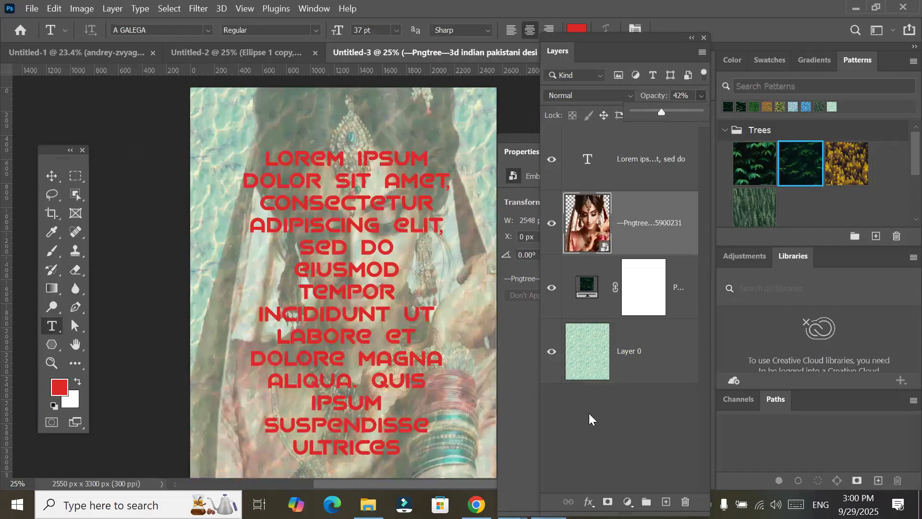
# Choose the Rectangle tool, and hide and restore Layer 0 to compare the canvas with and without it
pyautogui.press('v')
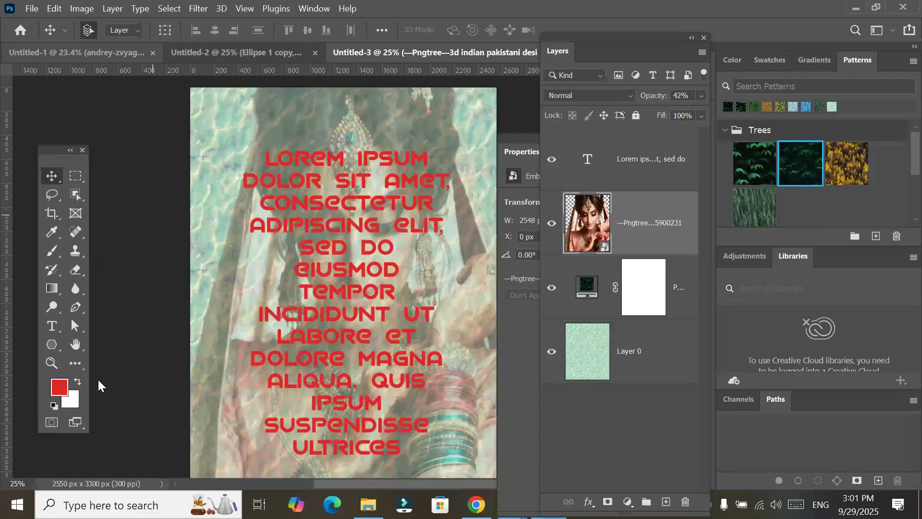
pyautogui.click(51, 344)
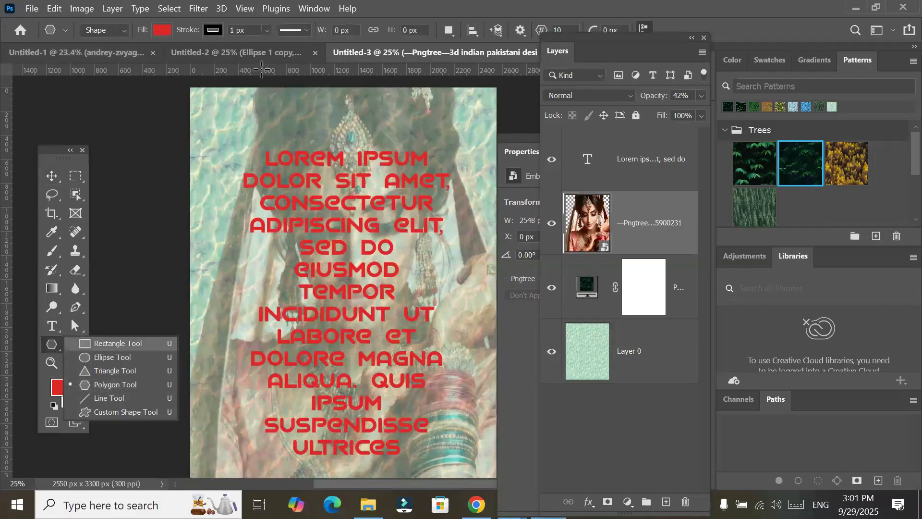
pyautogui.click(550, 356)
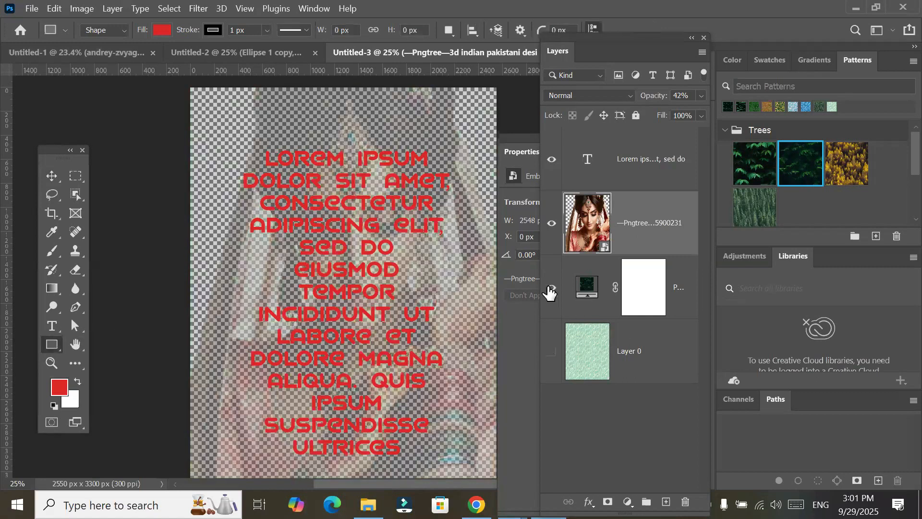
pyautogui.hotkey('ctrl', 'z')
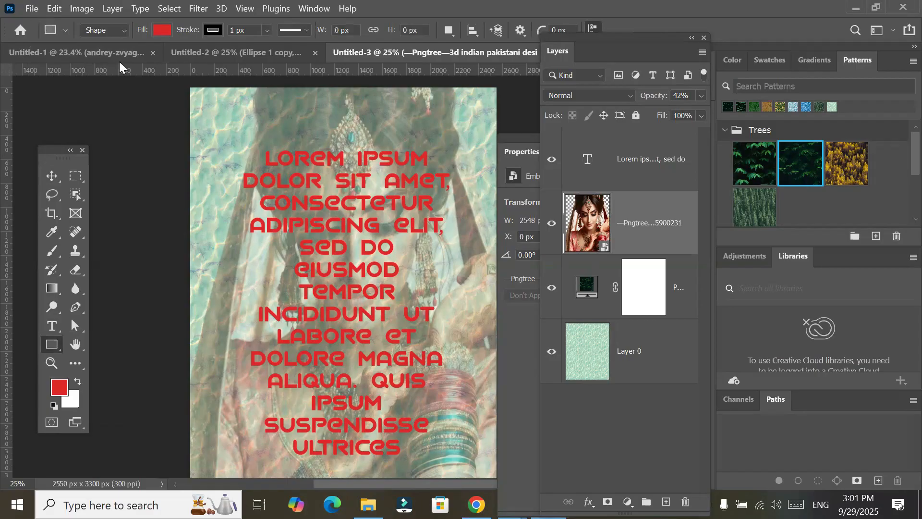
# Create a new Letter document at 300 ppi and draw a narrow red rectangle about 214 × 1208 px left of the page centre
pyautogui.hotkey('ctrl', 'n')
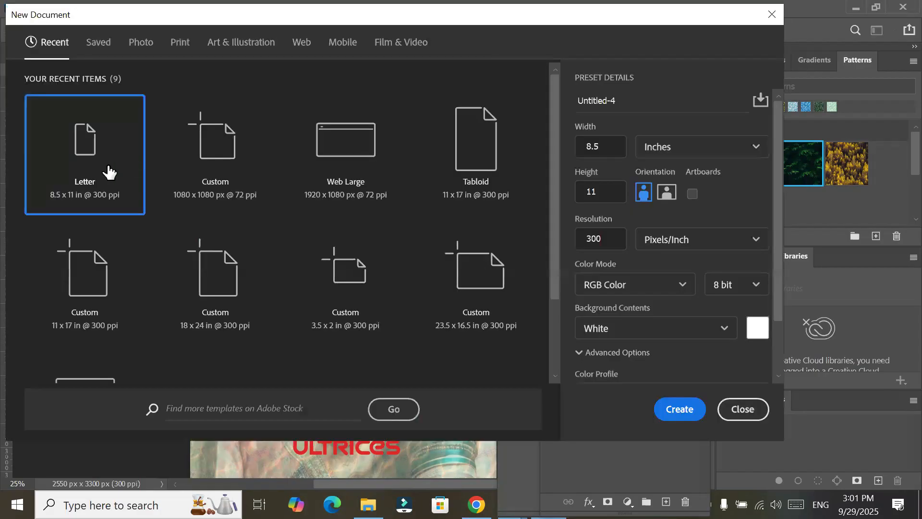
pyautogui.doubleClick(207, 168)
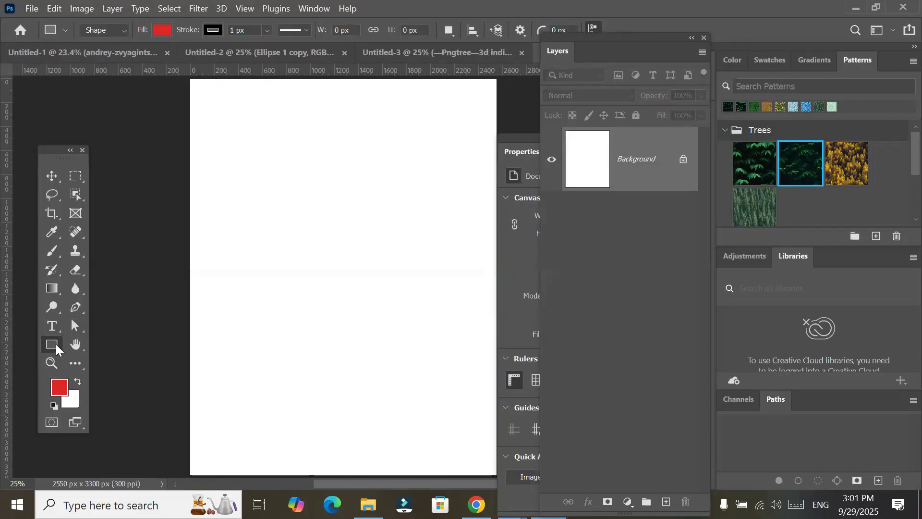
pyautogui.moveTo(259, 203); pyautogui.dragTo(283, 348)
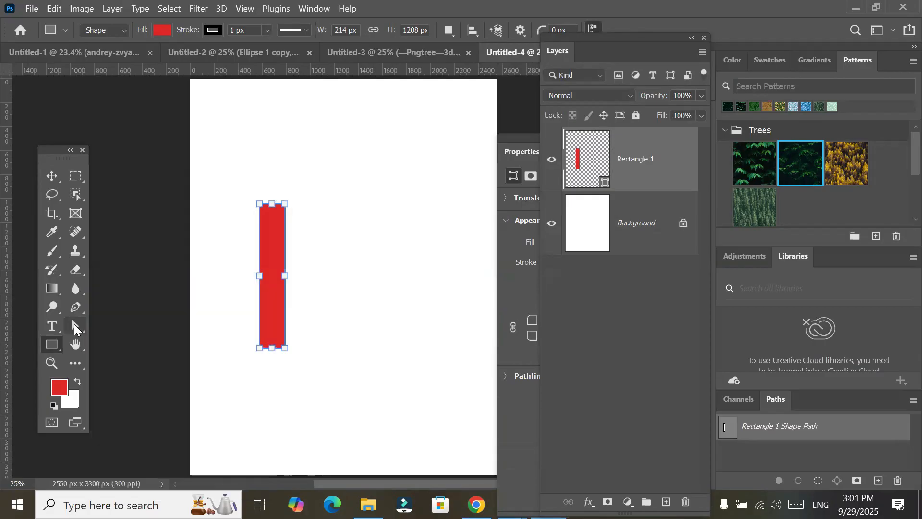
# Pull the rectangle's upper-left anchor point straight up to form a slanted top, converting the live shape to a regular path
pyautogui.click(75, 327)
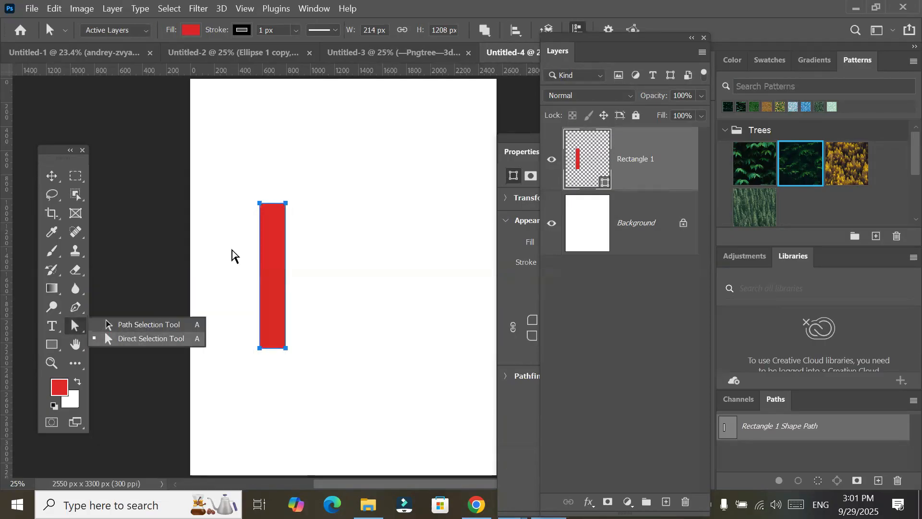
pyautogui.click(242, 228)
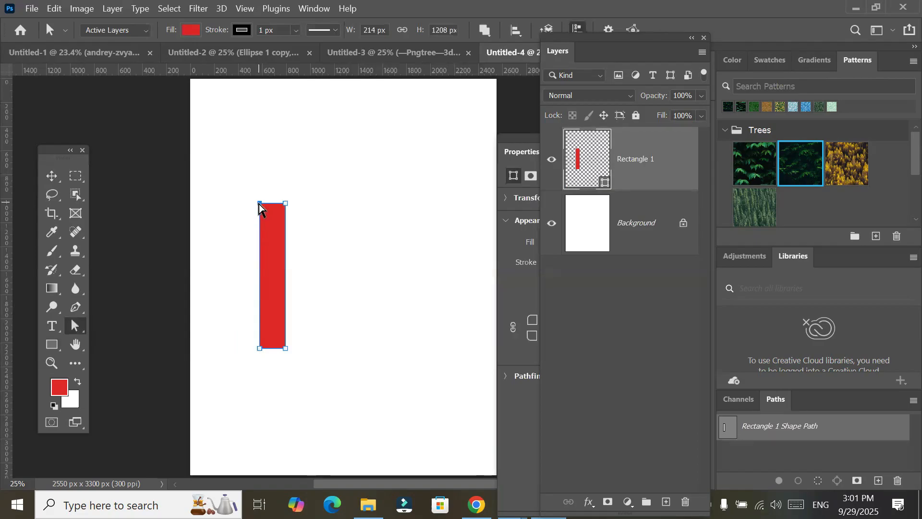
pyautogui.moveTo(259, 203); pyautogui.dragTo(259, 148)
pyautogui.click(454, 298)
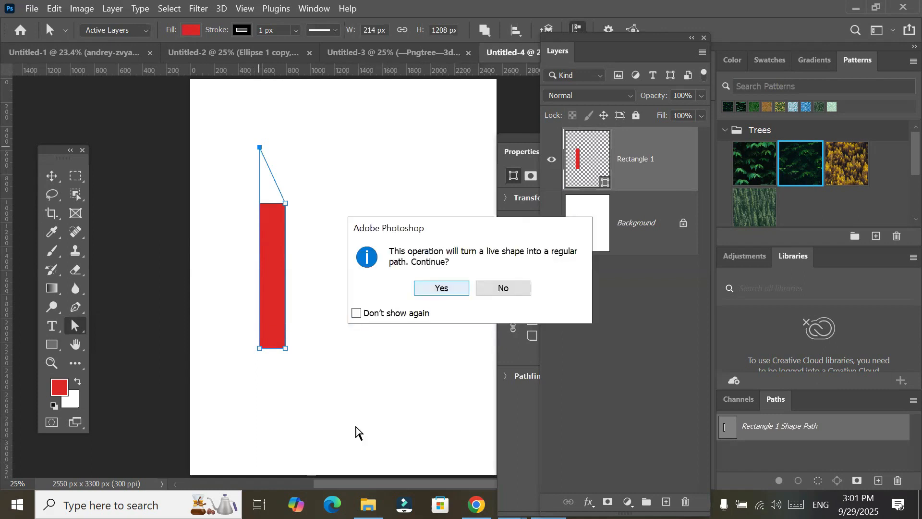
# Duplicate the slanted red bar side by side and flip the right-hand bar horizontally, to a width of about -92%
pyautogui.click(51, 176)
pyautogui.moveTo(272, 252); pyautogui.dragTo(295, 258)
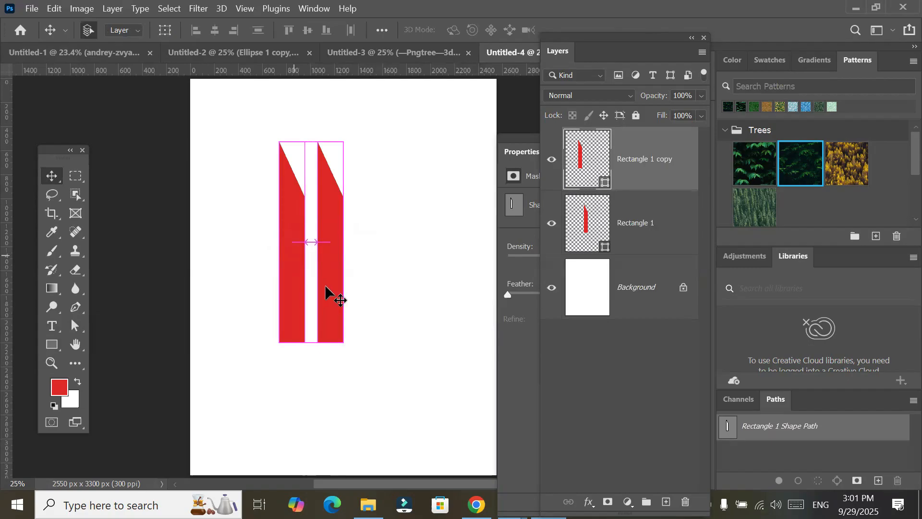
pyautogui.click(332, 270)
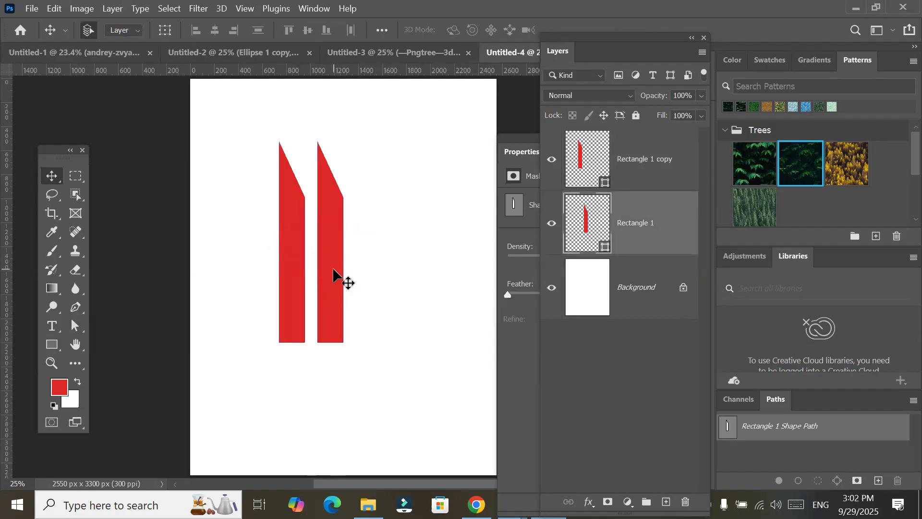
pyautogui.hotkey('ctrl', 't')
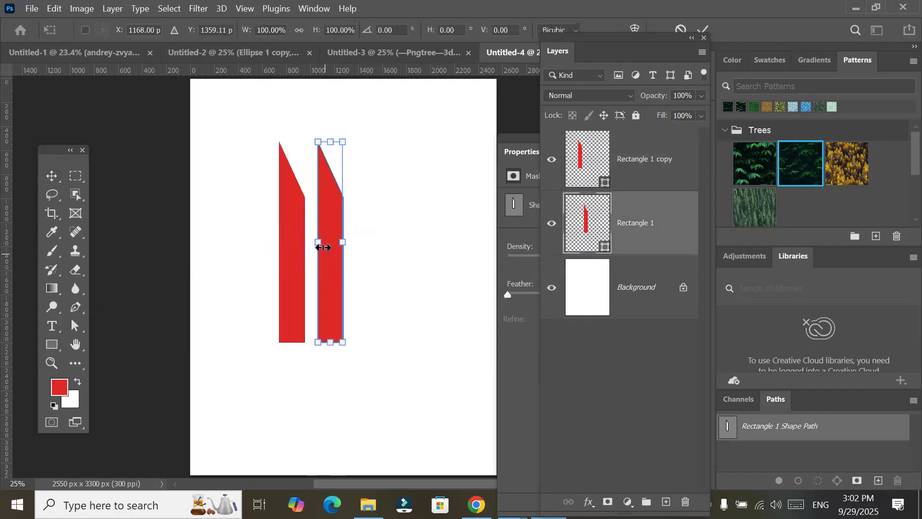
pyautogui.moveTo(322, 246); pyautogui.dragTo(372, 240)
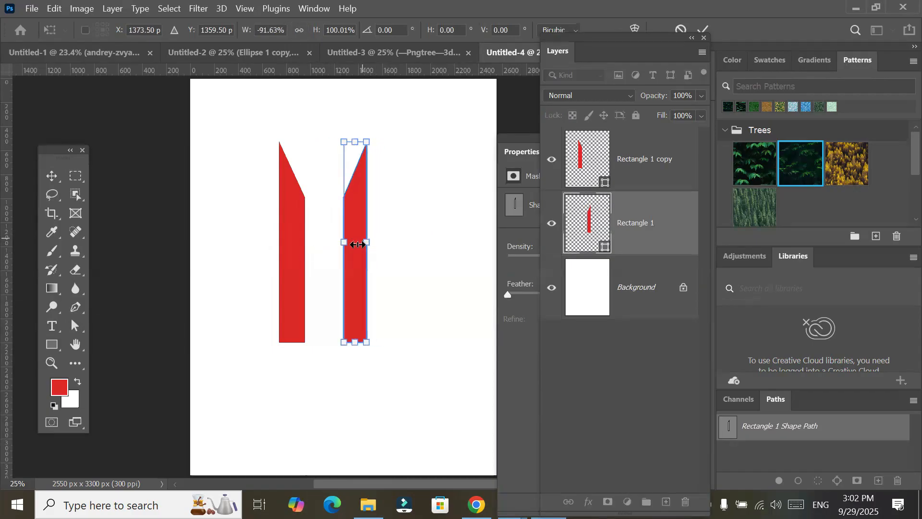
pyautogui.click(51, 177)
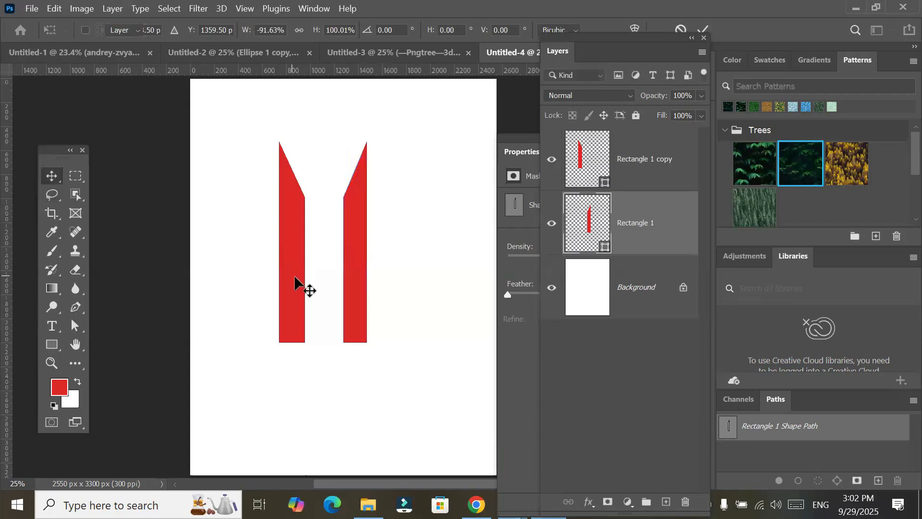
# Move the left bar about 100 px towards the right bar and draw a circle about 351 × 356 px above the gap between them
pyautogui.moveTo(304, 279); pyautogui.dragTo(308, 279)
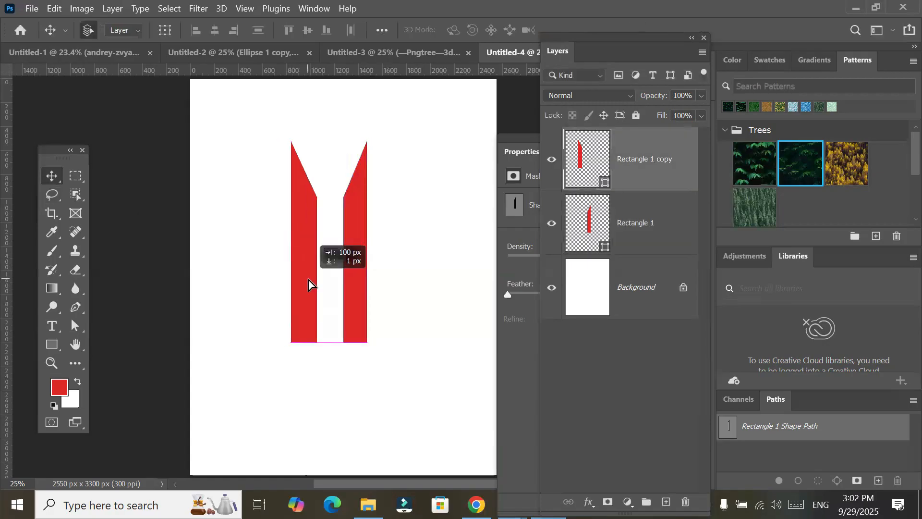
pyautogui.click(50, 344)
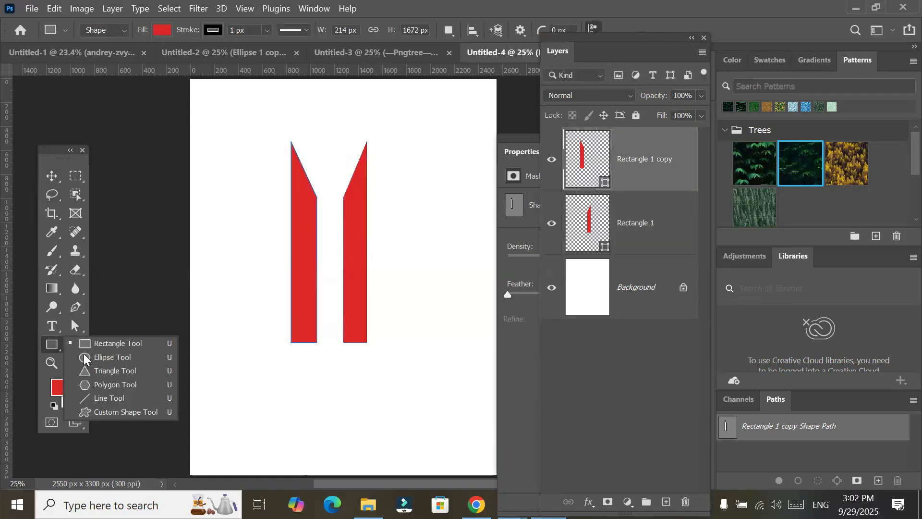
pyautogui.click(89, 356)
pyautogui.moveTo(310, 126); pyautogui.dragTo(352, 167)
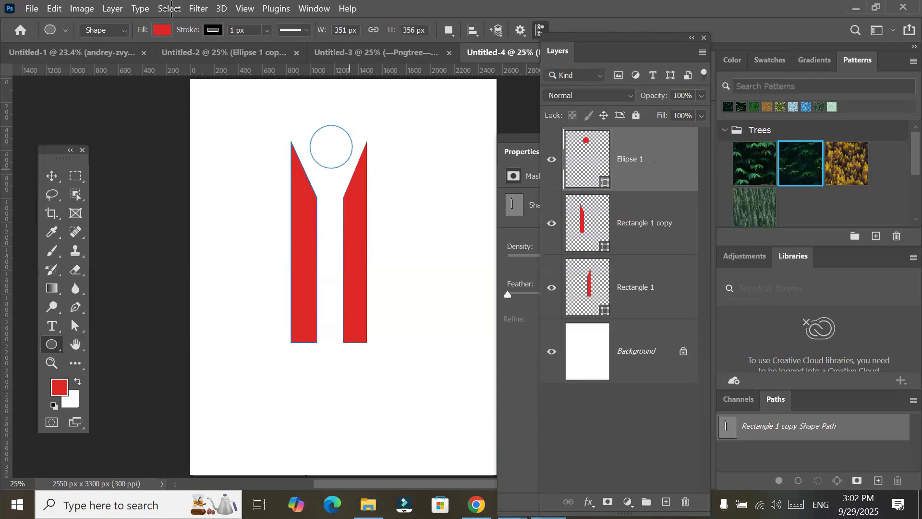
# Fill the circle above the bars with the recently used pure blue
pyautogui.click(162, 30)
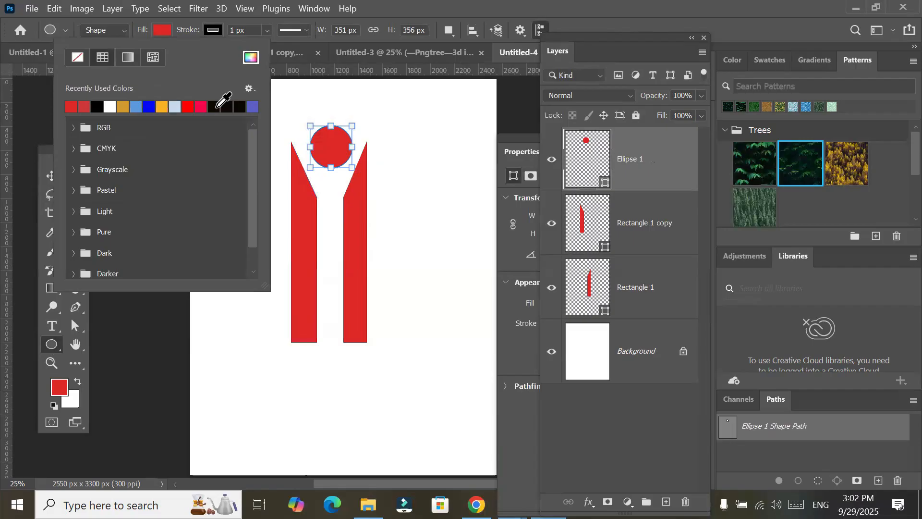
pyautogui.click(149, 107)
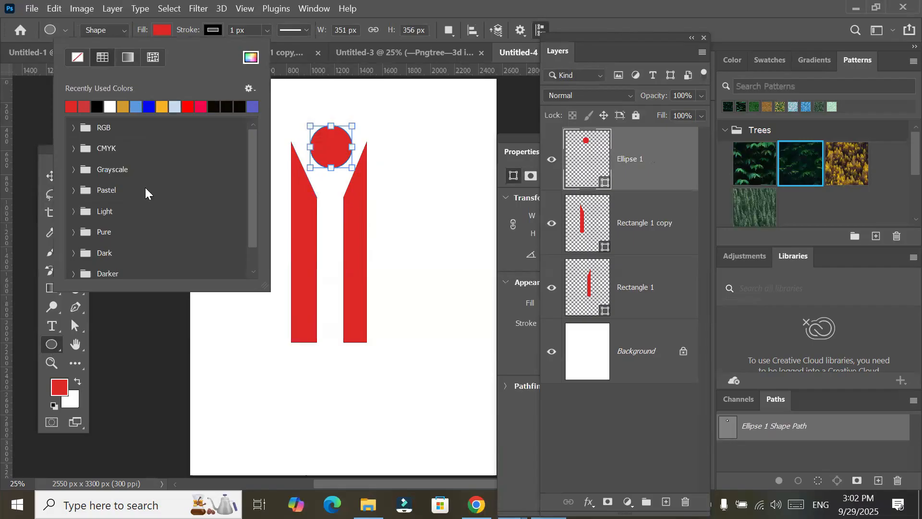
pyautogui.click(54, 345)
# Add the text "Hasim Group" in red 37 pt A GALEGA and centre it just below the two bars
pyautogui.moveTo(57, 327); pyautogui.dragTo(118, 324)
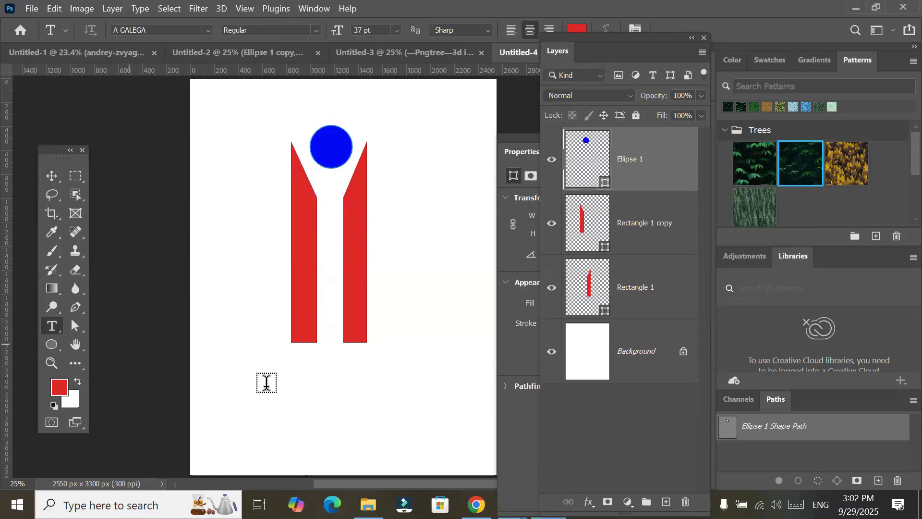
pyautogui.click(266, 382)
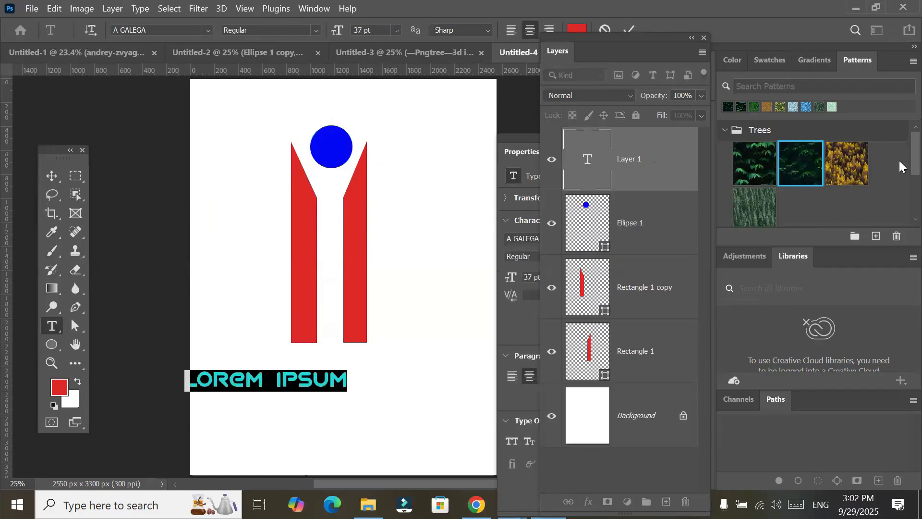
pyautogui.write('HA')
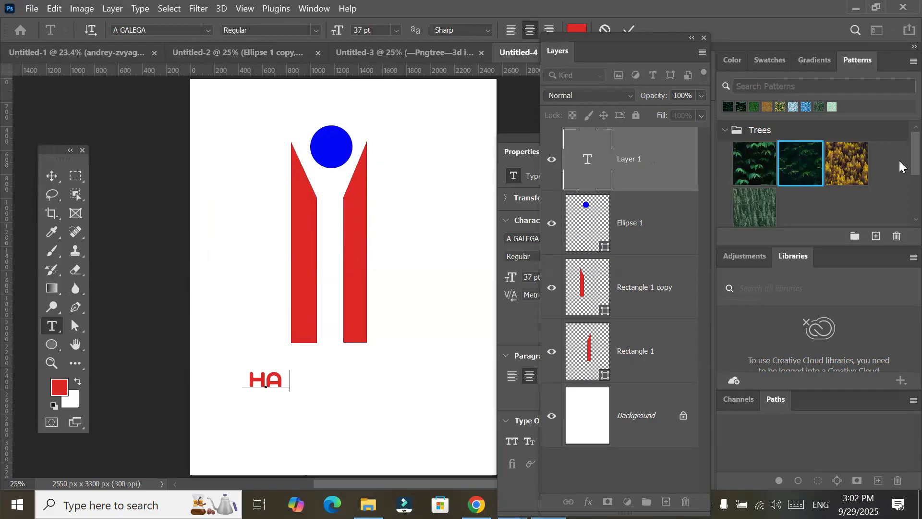
pyautogui.write('SIM GROUP')
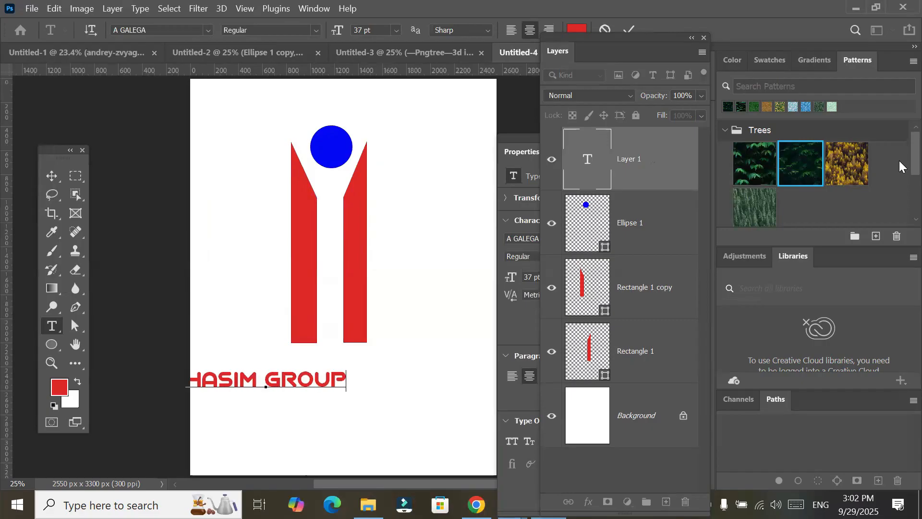
pyautogui.click(50, 178)
pyautogui.moveTo(286, 384); pyautogui.dragTo(335, 384)
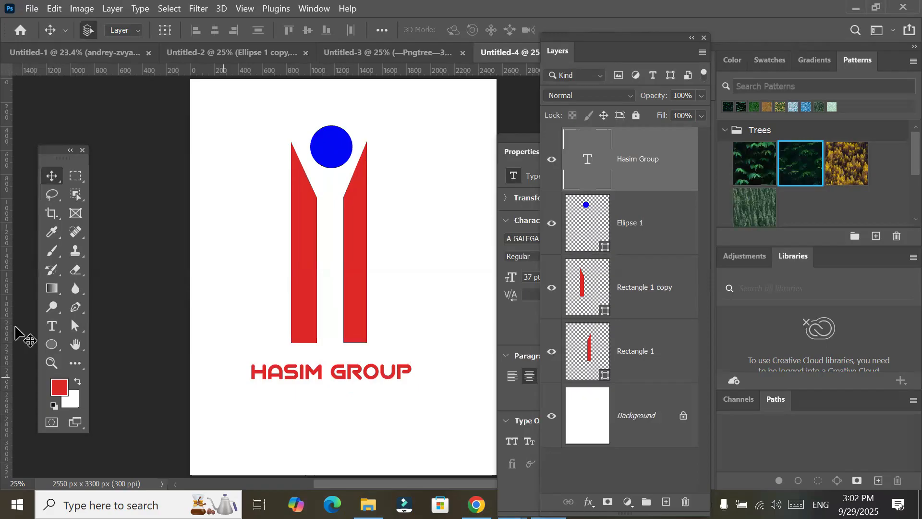
# Draw a red ten-pointed star about 795 × 647 px with the Polygon tool and place it below the text
pyautogui.click(55, 344)
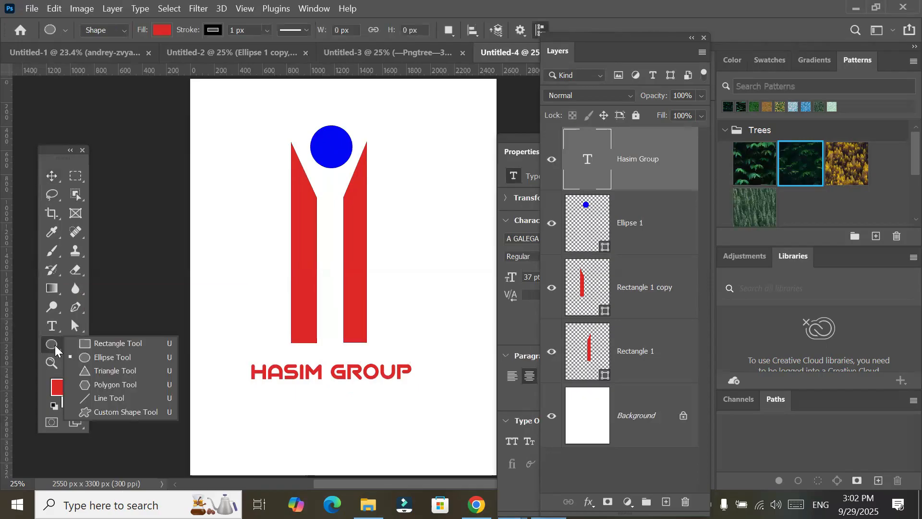
pyautogui.click(124, 379)
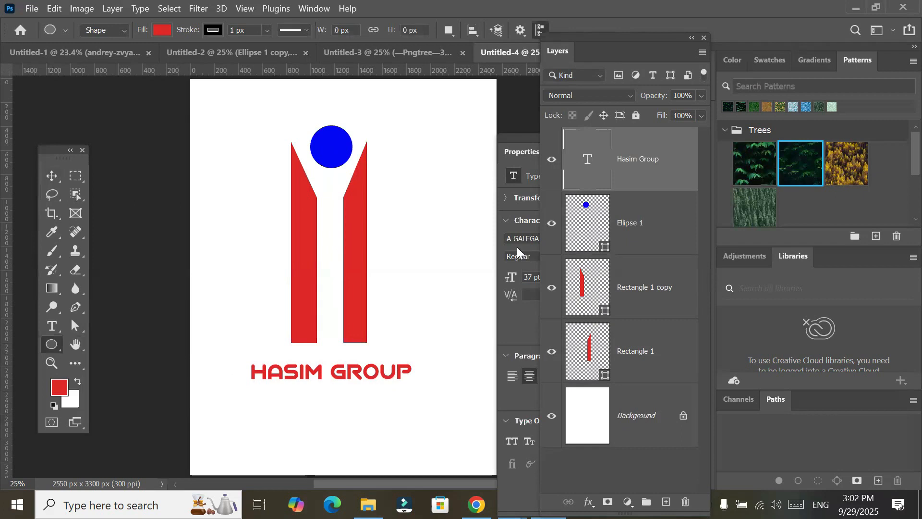
pyautogui.moveTo(465, 236); pyautogui.dragTo(442, 228)
pyautogui.moveTo(603, 43); pyautogui.dragTo(602, 88)
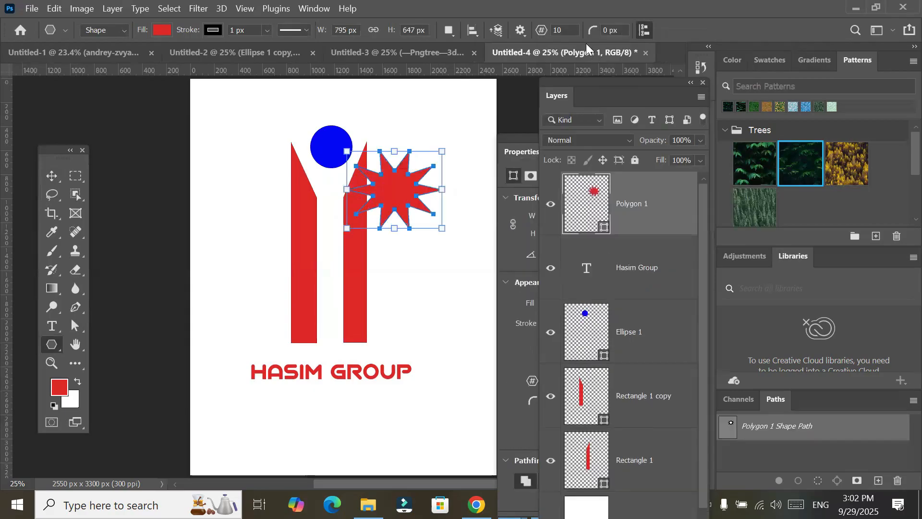
pyautogui.click(51, 176)
pyautogui.moveTo(392, 180); pyautogui.dragTo(326, 426)
# Pull the star's upper-right and upper-left tip anchor points far outwards and upwards to form two long spikes
pyautogui.click(75, 325)
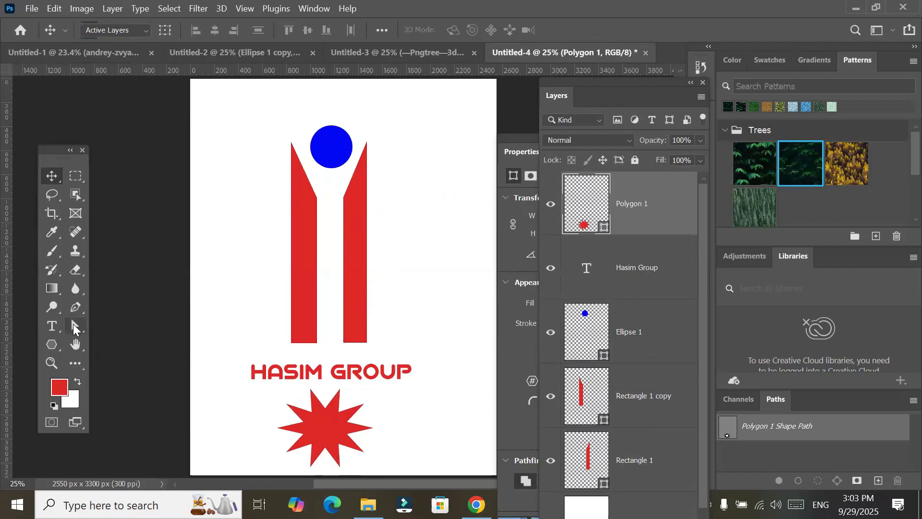
pyautogui.click(123, 338)
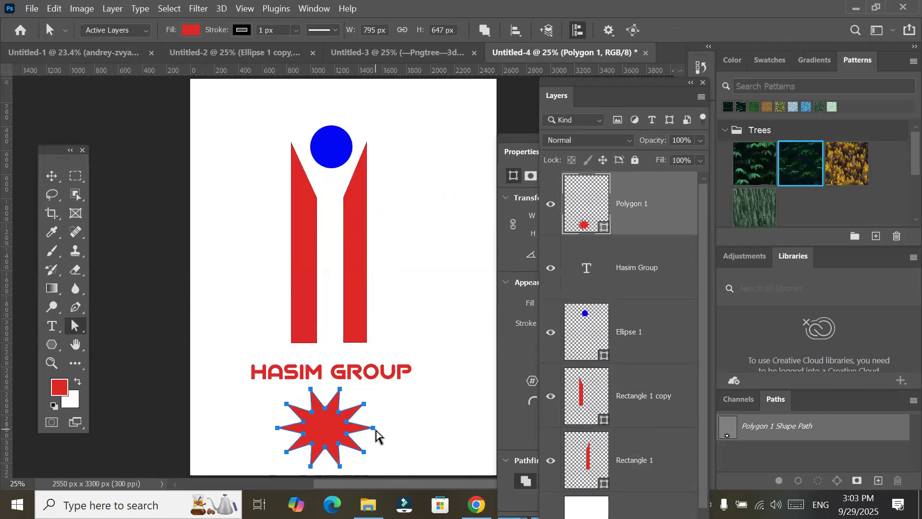
pyautogui.click(364, 405)
pyautogui.moveTo(363, 405); pyautogui.dragTo(410, 386)
pyautogui.click(430, 290)
pyautogui.moveTo(287, 406); pyautogui.dragTo(231, 380)
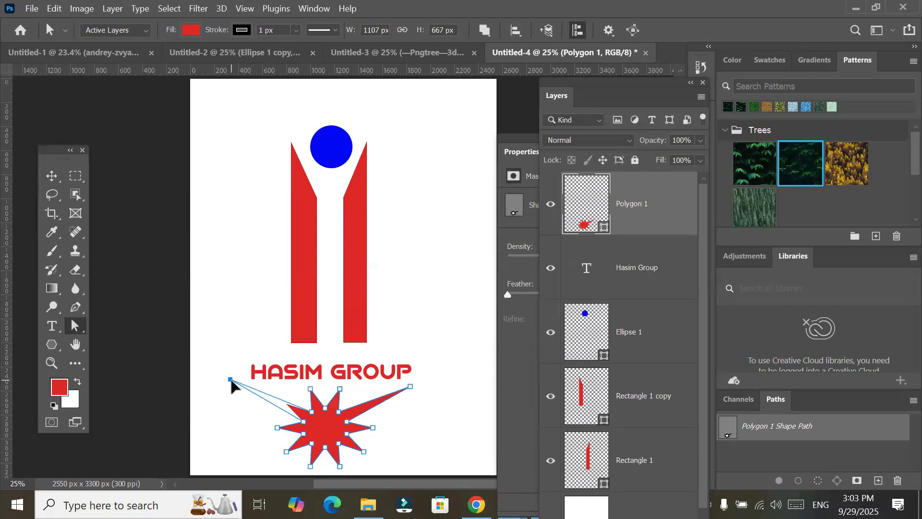
# Shift the star slightly down and to the right, and raise its two top points together, to an overall size of about 1499 × 735 px
pyautogui.click(51, 176)
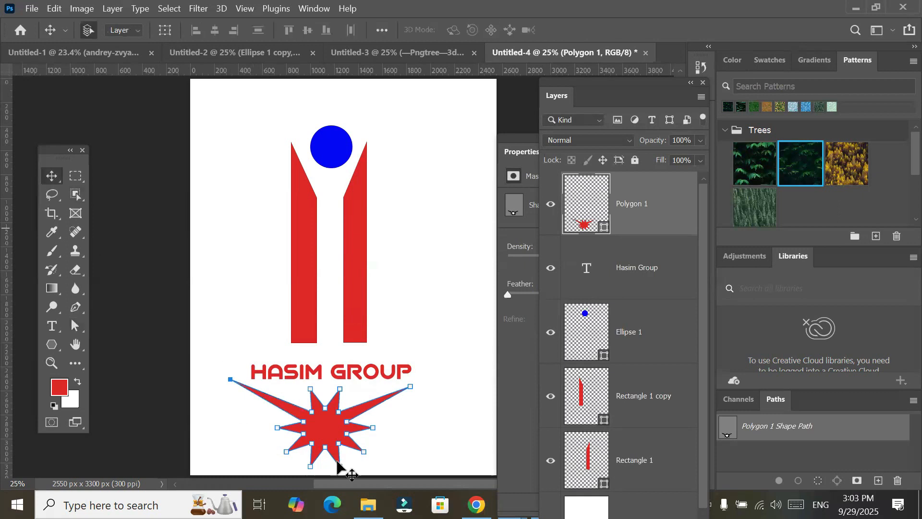
pyautogui.moveTo(331, 444); pyautogui.dragTo(331, 450)
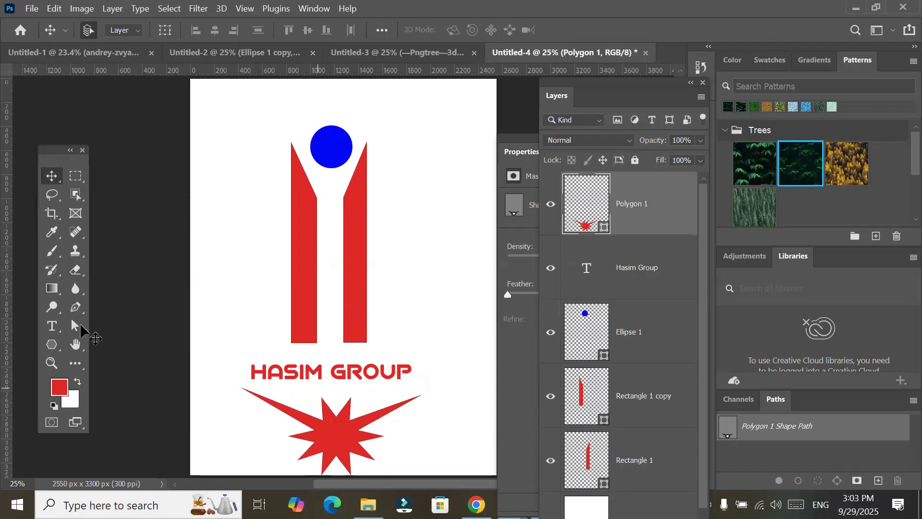
pyautogui.click(76, 326)
pyautogui.moveTo(314, 389); pyautogui.dragTo(356, 387)
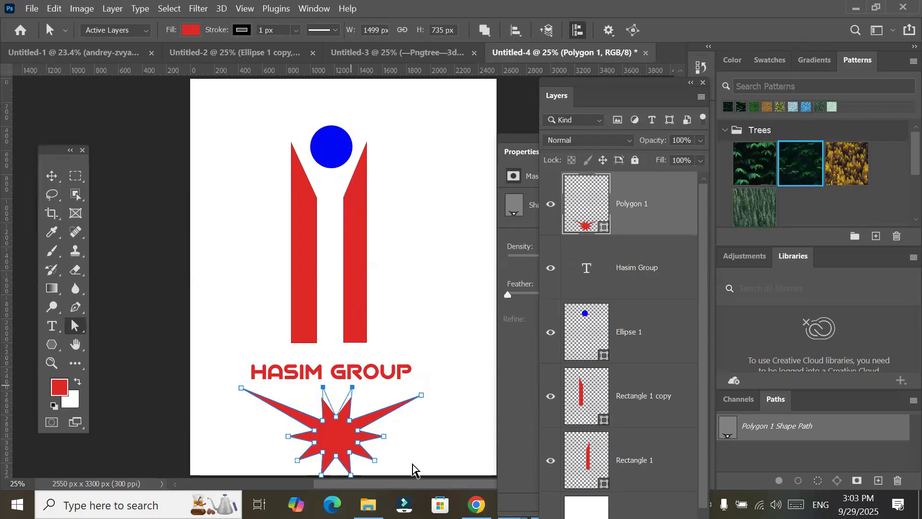
pyautogui.click(76, 330)
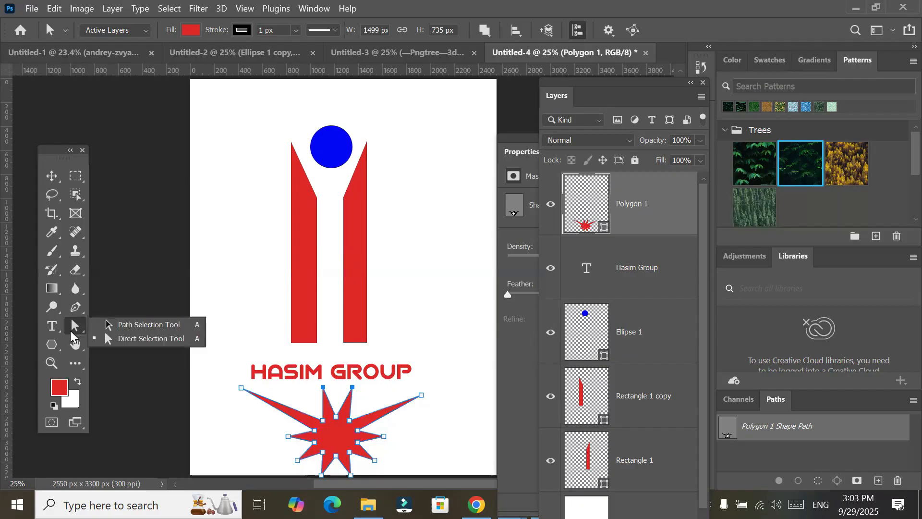
# Draw a red ellipse about 398 × 426 px in the empty area right of the bars
pyautogui.press('u')
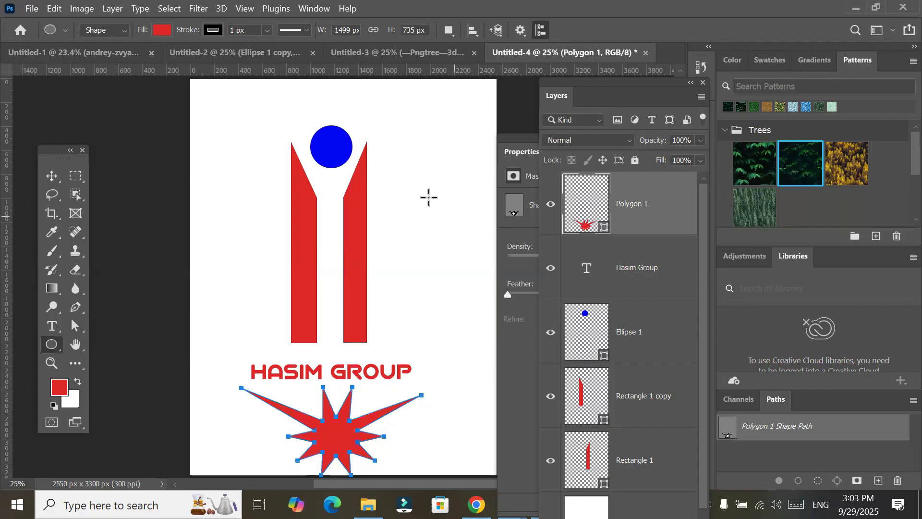
pyautogui.moveTo(406, 184); pyautogui.dragTo(454, 235)
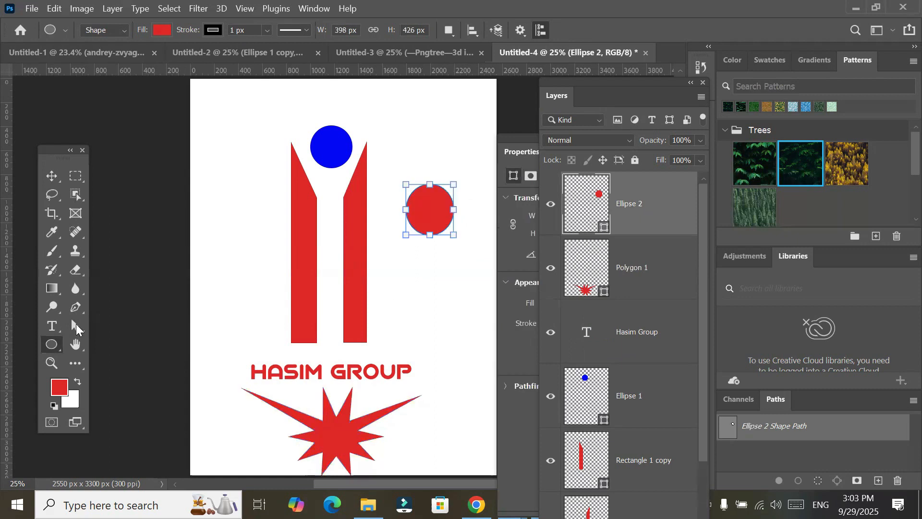
pyautogui.click(76, 328)
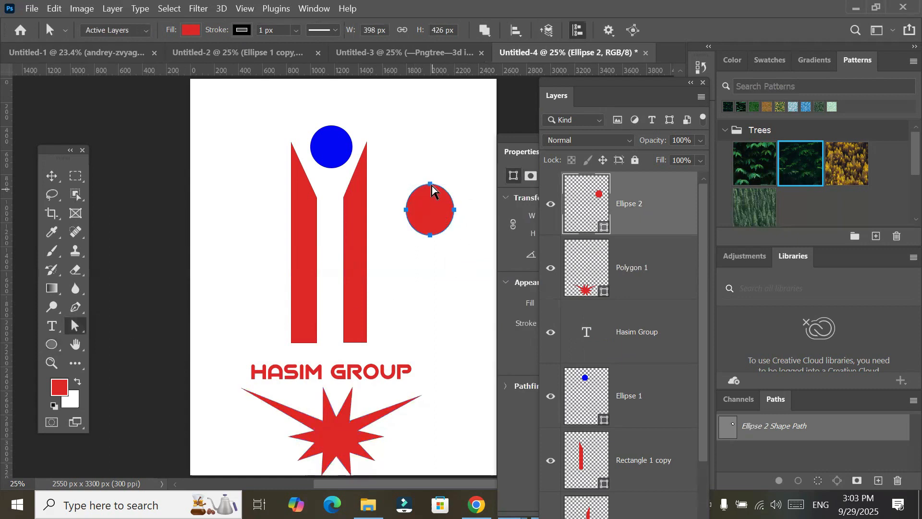
# Add four anchor points to the red ellipse's path with the Pen tool, one between each pair of existing points
pyautogui.click(76, 309)
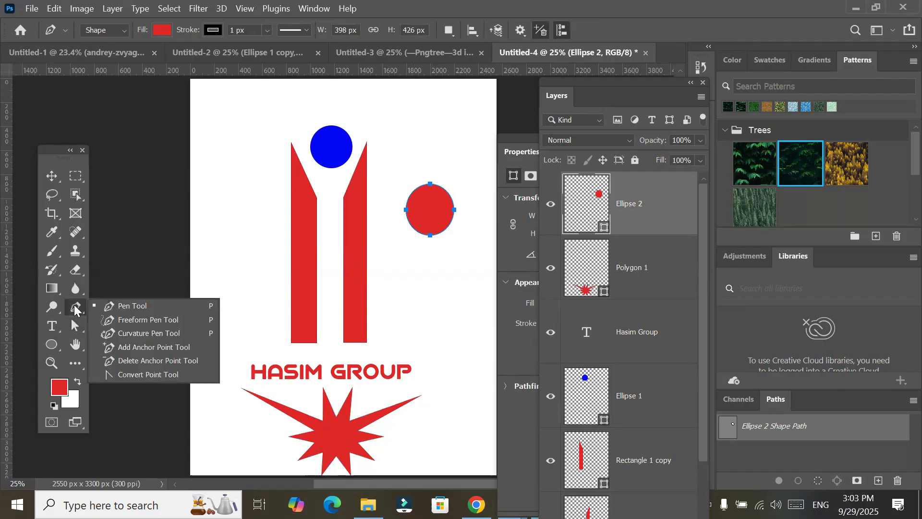
pyautogui.click(168, 306)
pyautogui.click(422, 185)
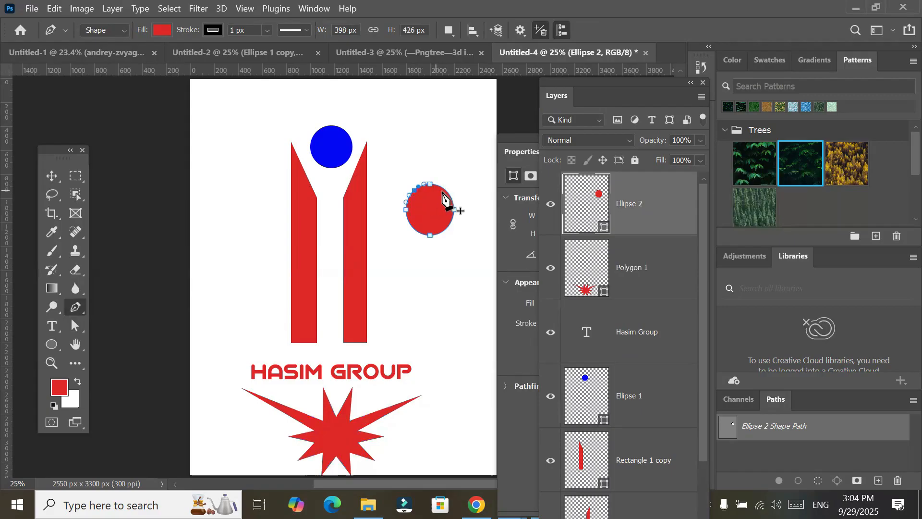
pyautogui.click(444, 188)
pyautogui.click(449, 225)
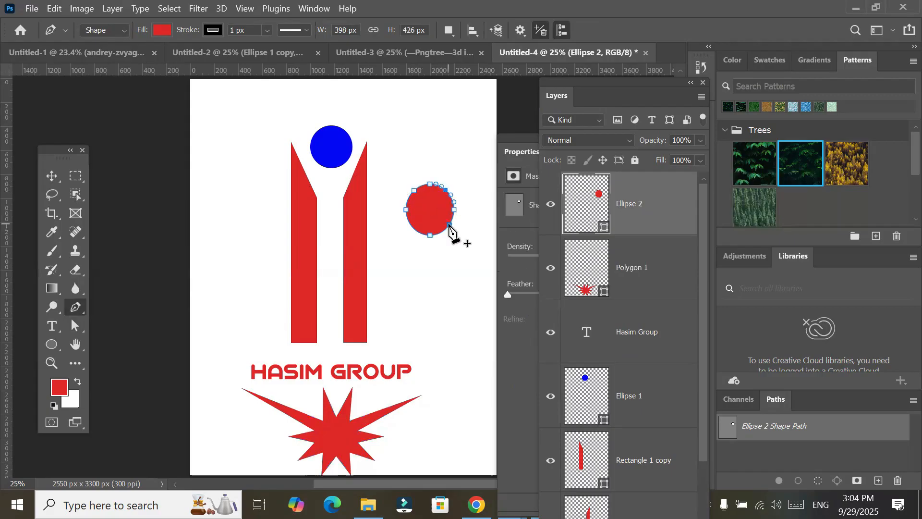
pyautogui.click(413, 228)
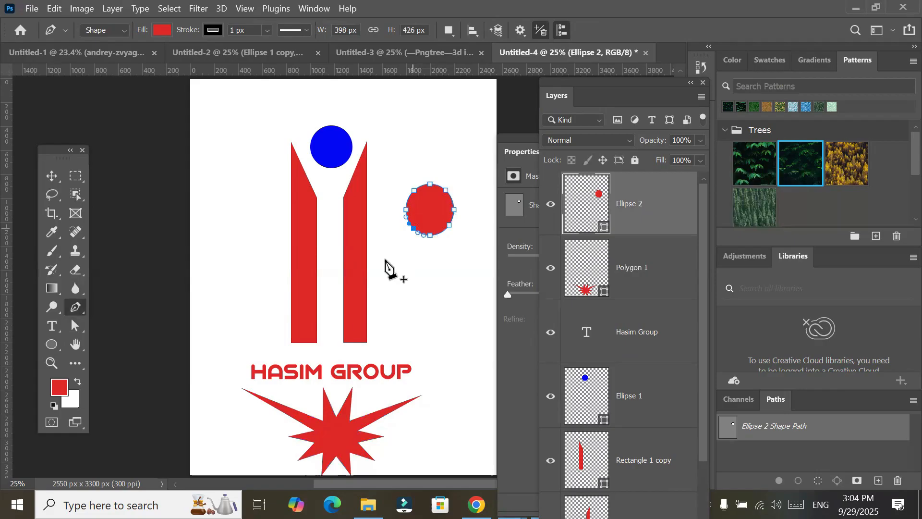
# Stretch the ellipse into a tall rounded bar about 1925 px high by moving its top anchor points up and its bottom ones down
pyautogui.click(76, 329)
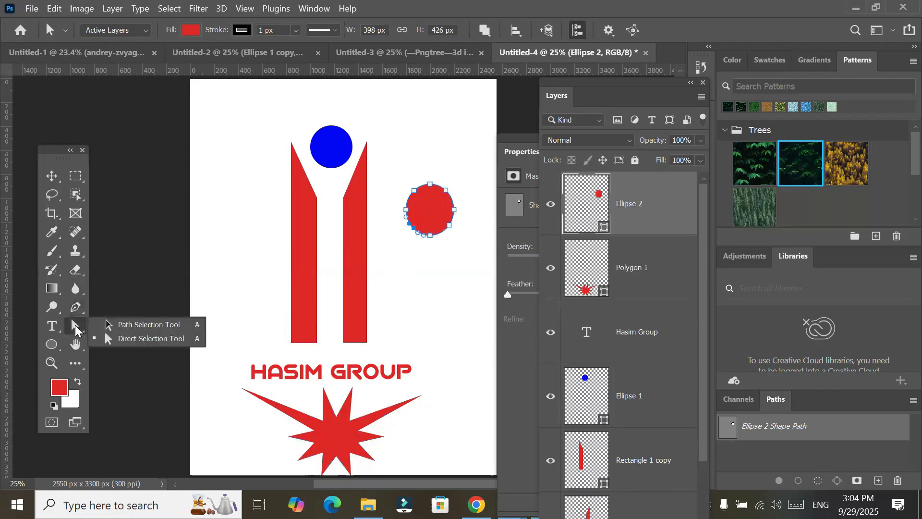
pyautogui.moveTo(402, 167); pyautogui.dragTo(432, 115)
pyautogui.moveTo(442, 274); pyautogui.dragTo(427, 343)
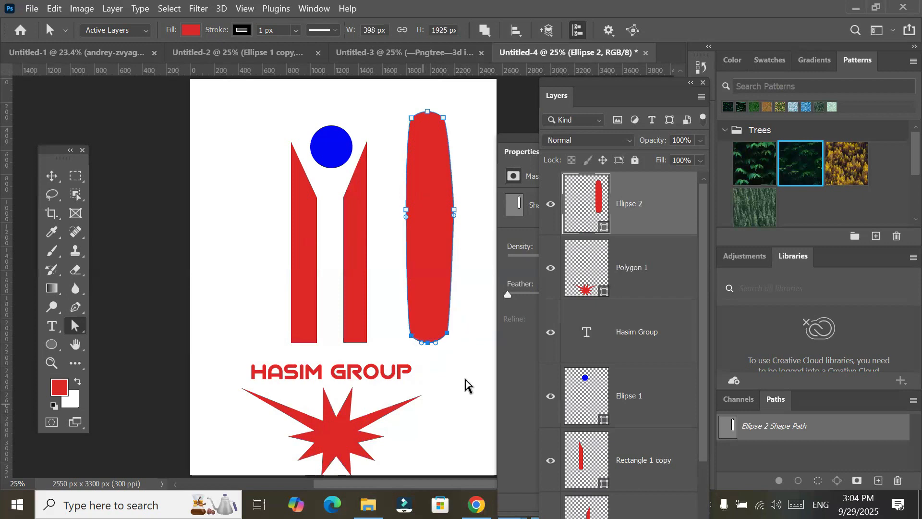
# Bend the tall rounded bar into a right-pointing chevron about 634 px wide by moving both middle side anchor points to the right
pyautogui.moveTo(381, 199); pyautogui.dragTo(438, 220)
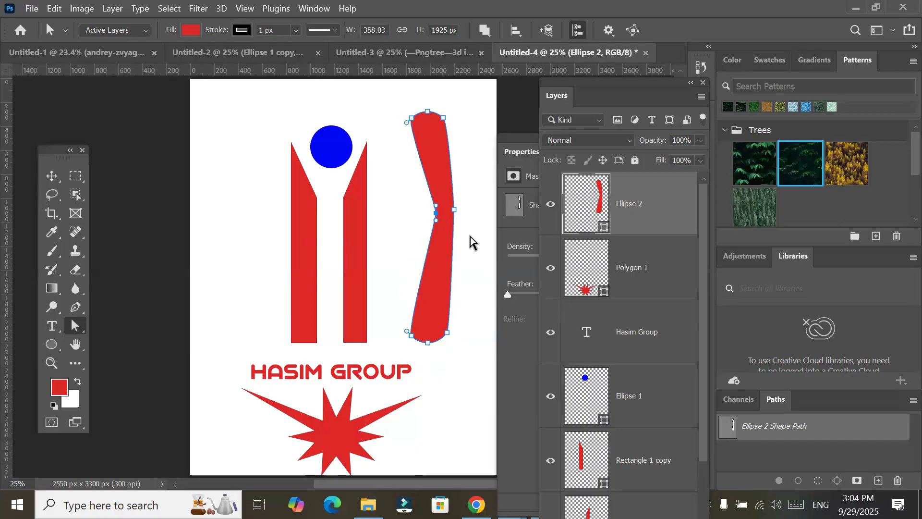
pyautogui.moveTo(454, 211); pyautogui.dragTo(487, 212)
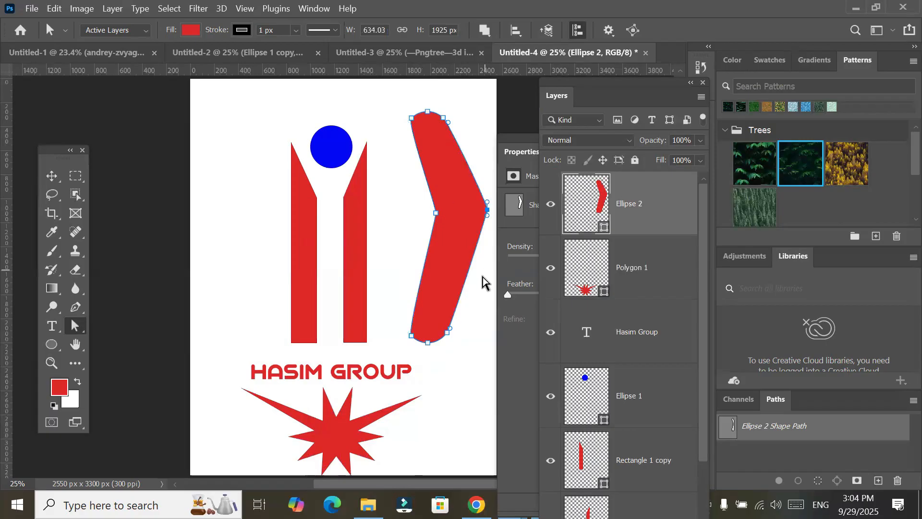
pyautogui.moveTo(436, 213); pyautogui.dragTo(460, 213)
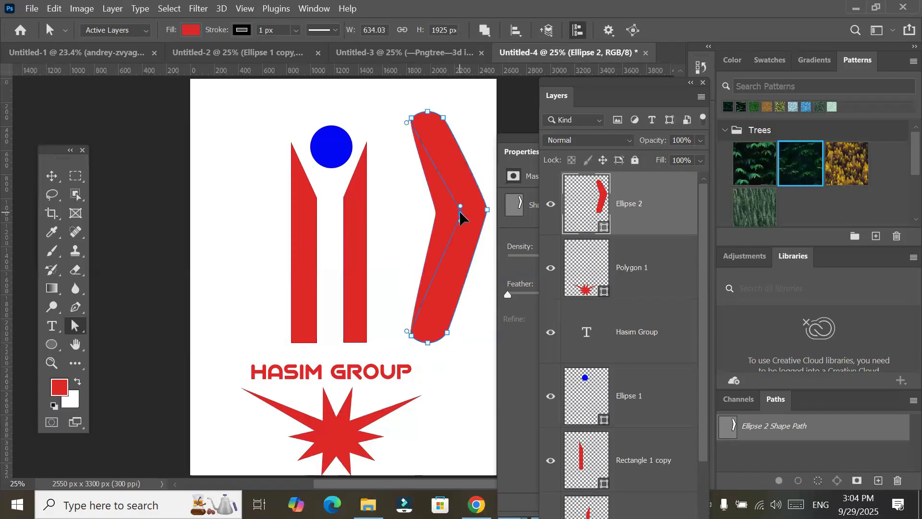
# Place a horizontally mirrored copy of the chevron left of the bars at -115.43% width, and shift the right chevron slightly toward the bars
pyautogui.click(51, 176)
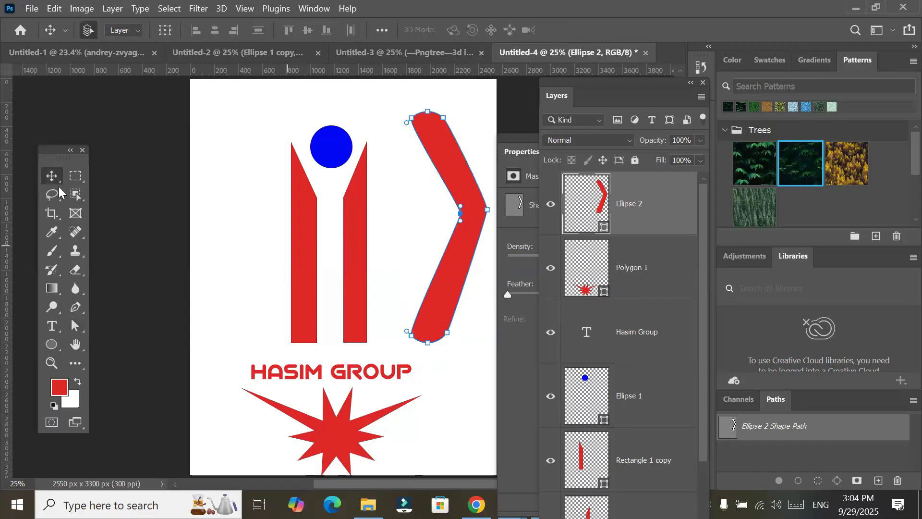
pyautogui.moveTo(447, 274); pyautogui.dragTo(243, 288)
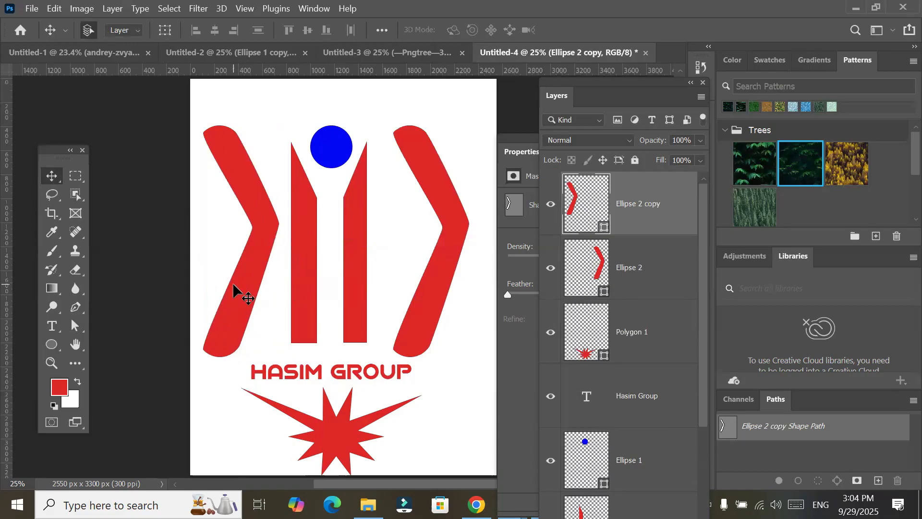
pyautogui.hotkey('ctrl', 't')
pyautogui.moveTo(203, 246); pyautogui.dragTo(362, 251)
pyautogui.moveTo(287, 255); pyautogui.dragTo(211, 246)
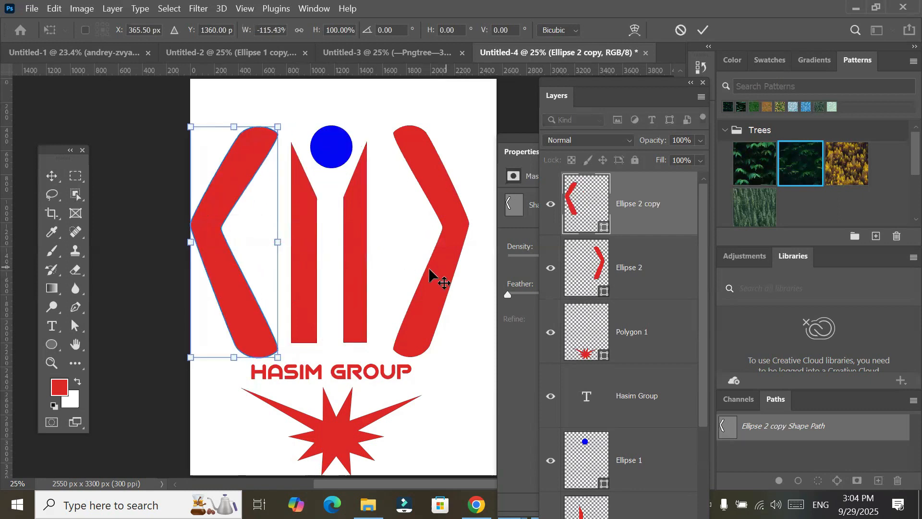
pyautogui.press('Return')
pyautogui.moveTo(427, 289); pyautogui.dragTo(419, 290)
pyautogui.click(139, 331)
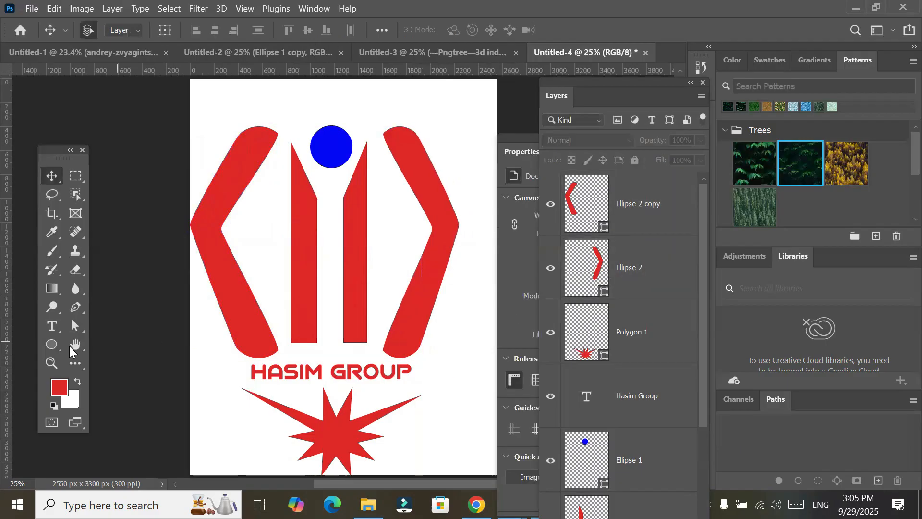
pyautogui.moveTo(52, 345); pyautogui.dragTo(52, 350)
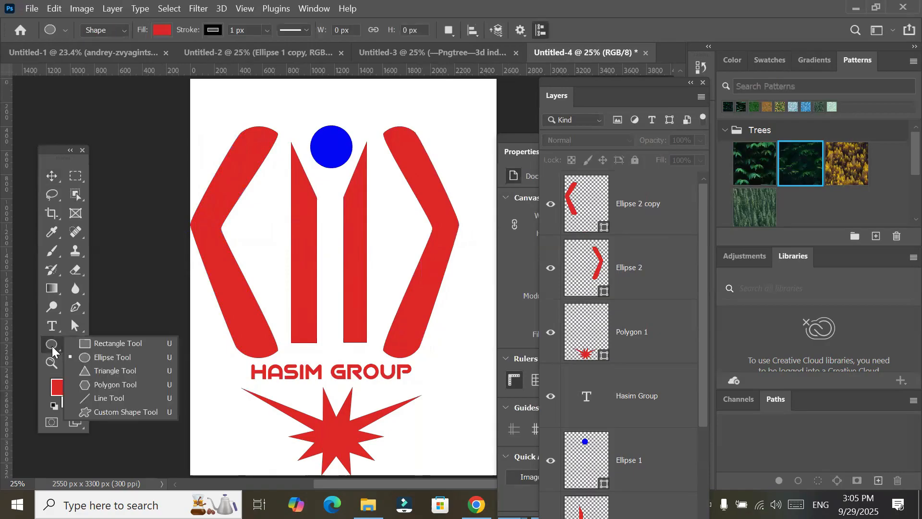
pyautogui.click(52, 352)
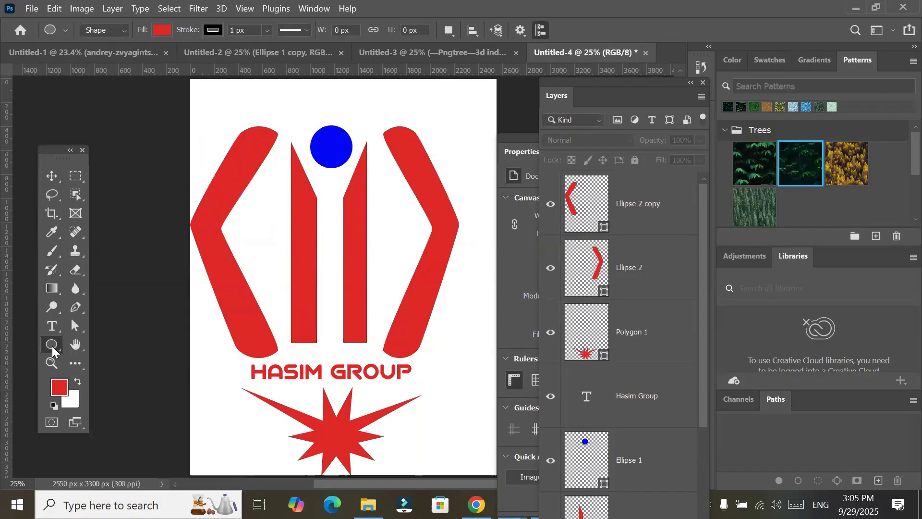
pyautogui.click(76, 311)
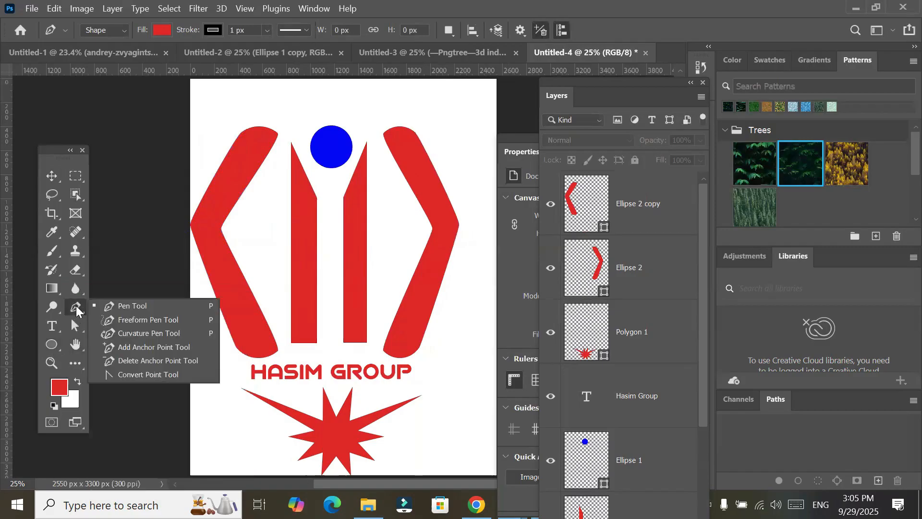
pyautogui.click(76, 311)
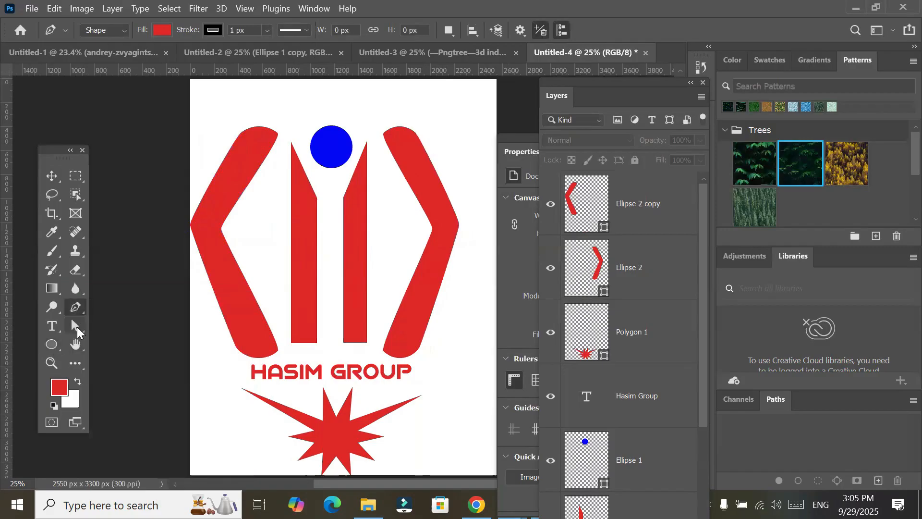
pyautogui.click(76, 328)
pyautogui.click(78, 330)
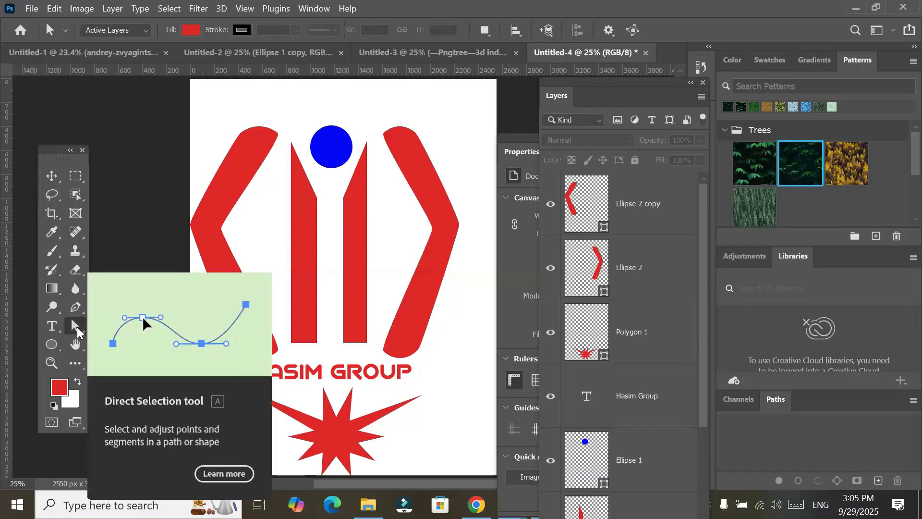
pyautogui.click(51, 350)
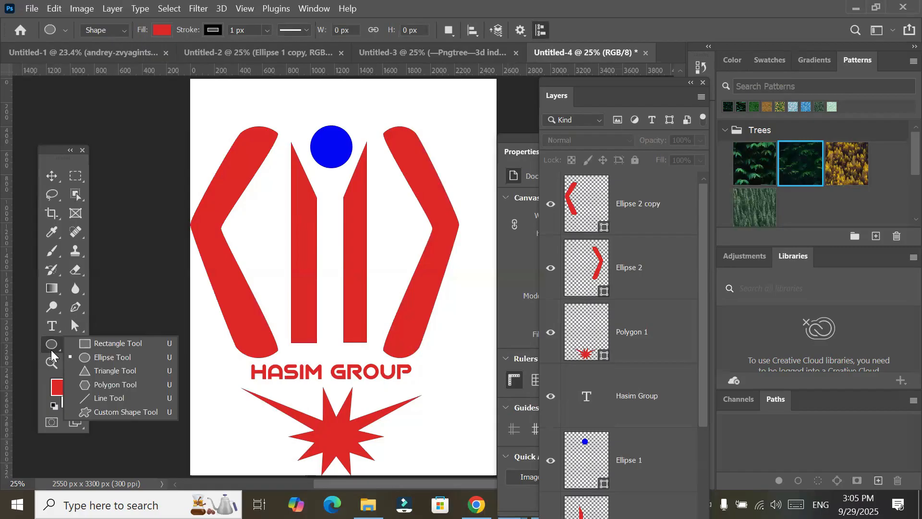
pyautogui.click(77, 328)
pyautogui.click(75, 312)
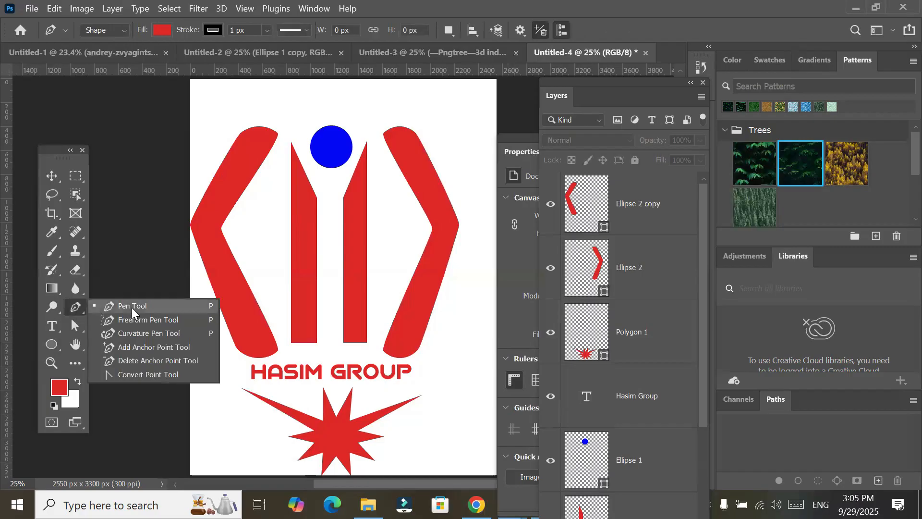
pyautogui.click(76, 328)
pyautogui.click(77, 330)
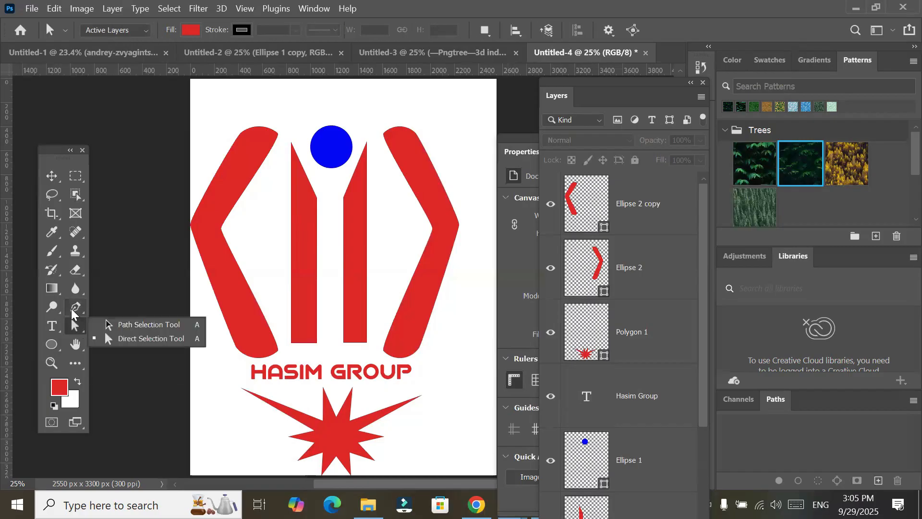
# Draw a red triangle about 296 × 257 px centered above the blue circle
pyautogui.click(50, 346)
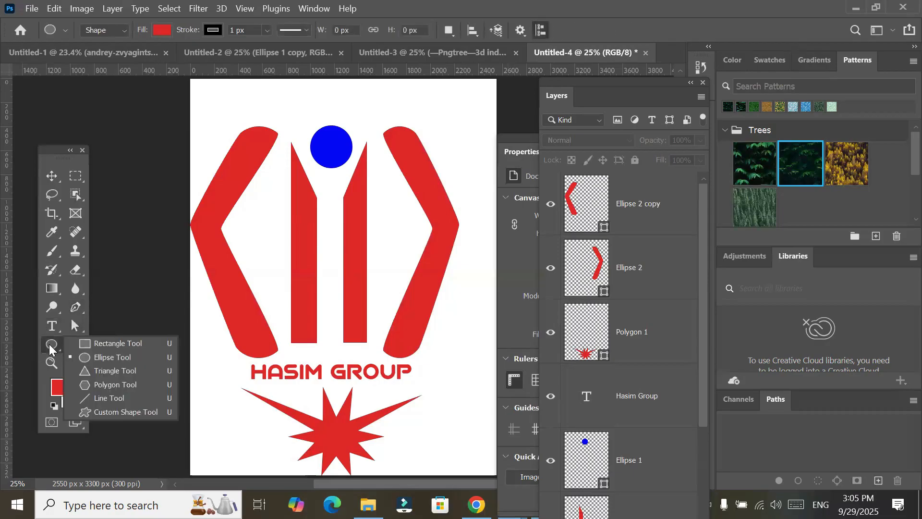
pyautogui.click(96, 371)
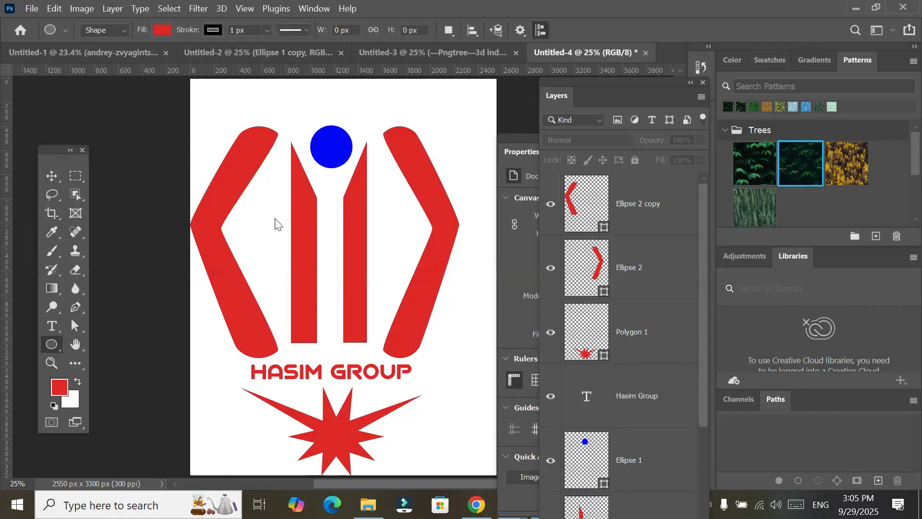
pyautogui.moveTo(312, 86); pyautogui.dragTo(356, 126)
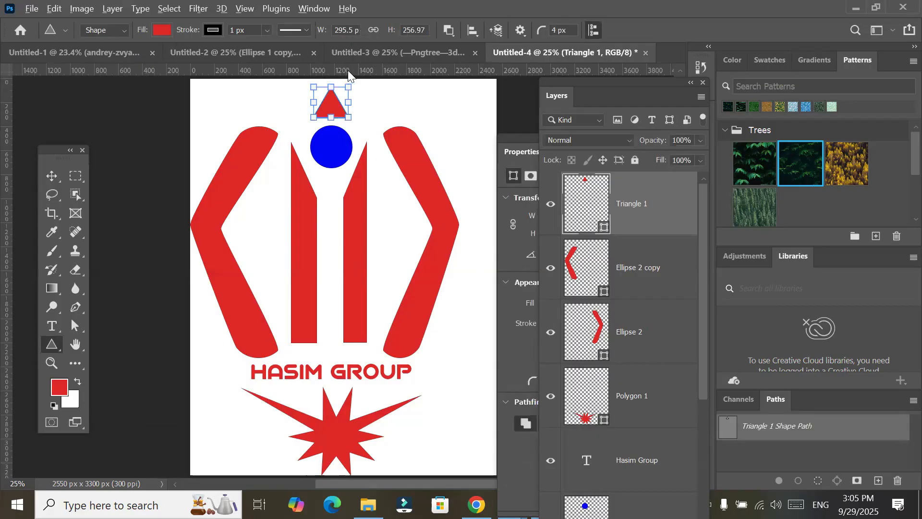
# Add an anchor point at the middle of each slanted side of the red triangle with the Pen tool
pyautogui.scroll(1, 348, 71)
pyautogui.moveTo(344, 158); pyautogui.dragTo(333, 336)
pyautogui.scroll(4, 302, 297)
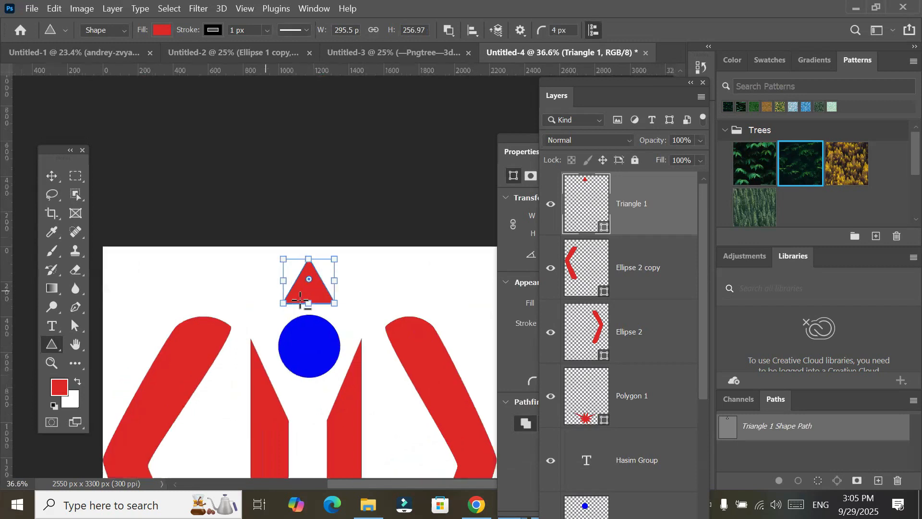
pyautogui.scroll(3, 300, 301)
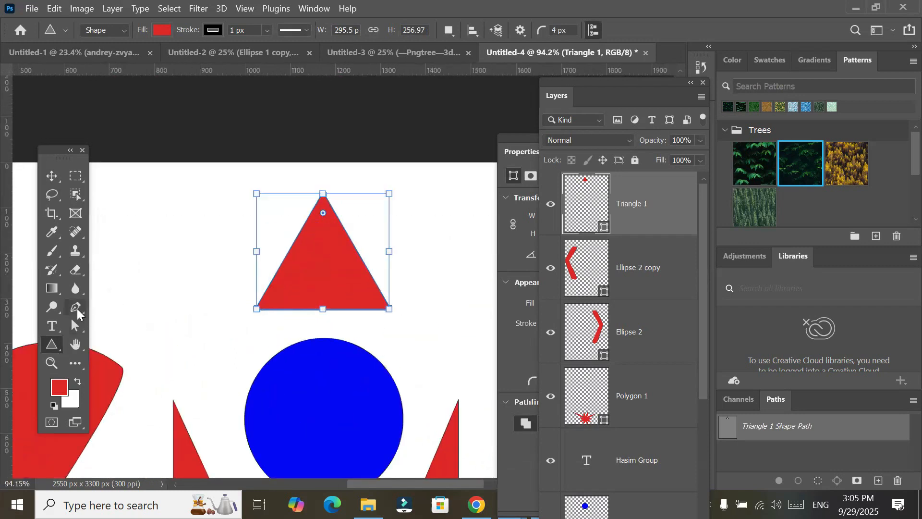
pyautogui.click(77, 328)
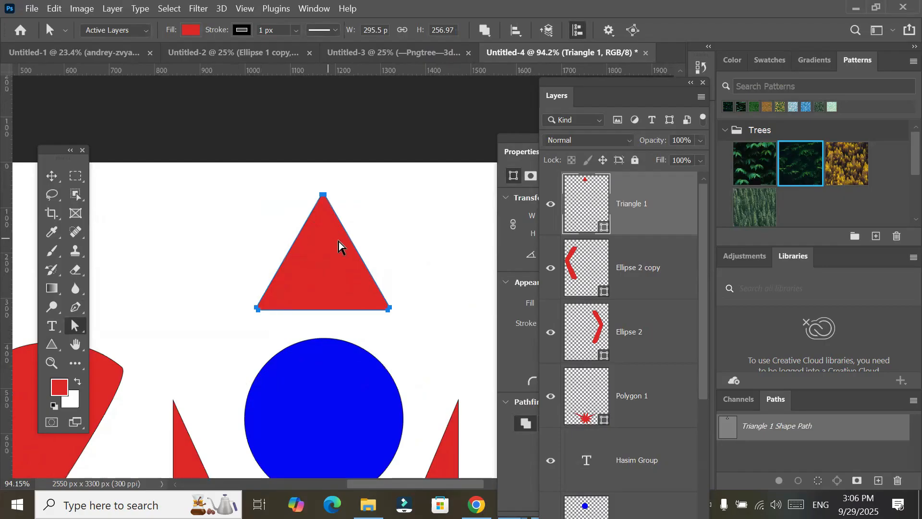
pyautogui.click(75, 306)
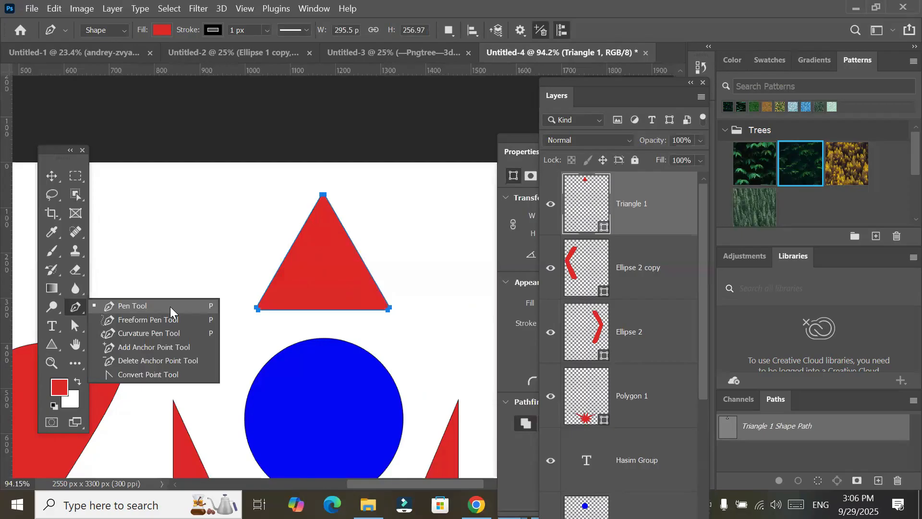
pyautogui.click(289, 249)
pyautogui.click(358, 252)
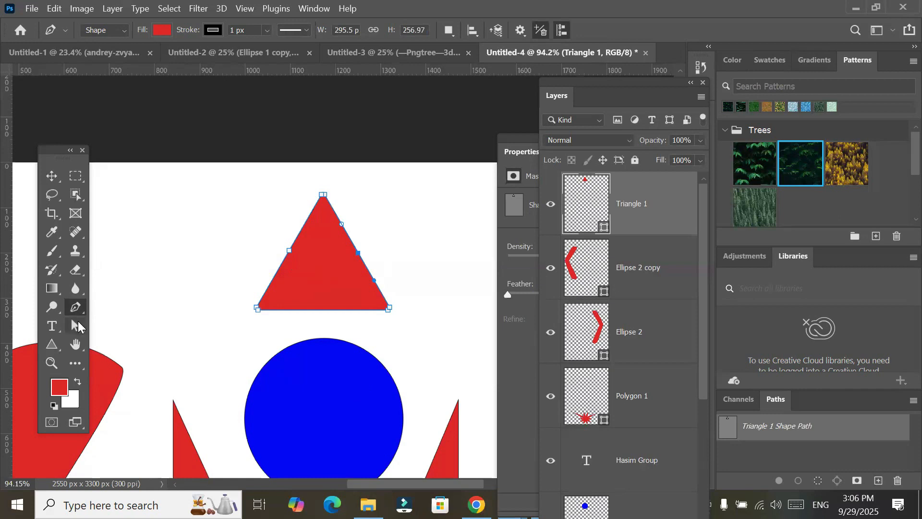
# Try to bend the triangle's two slanted sides into S-curves with their midpoint direction handles, and undo both bends
pyautogui.click(77, 326)
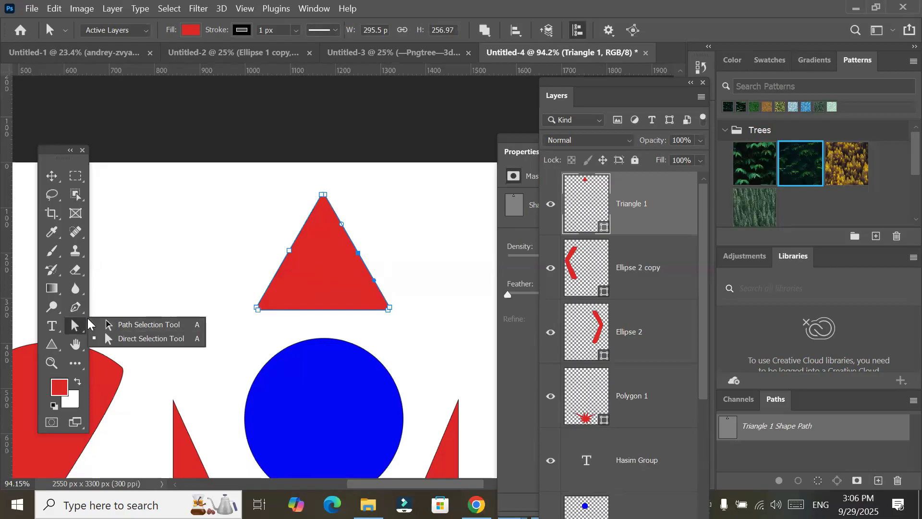
pyautogui.click(293, 258)
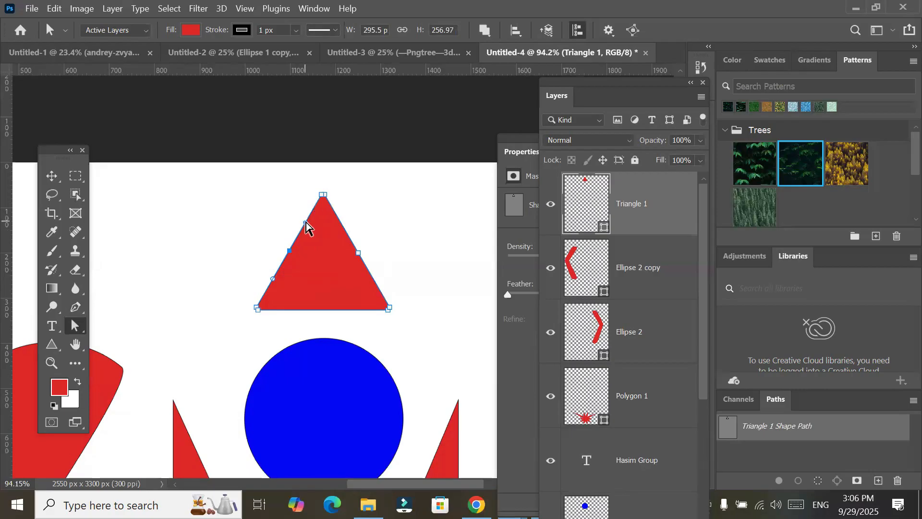
pyautogui.moveTo(305, 224); pyautogui.dragTo(268, 217)
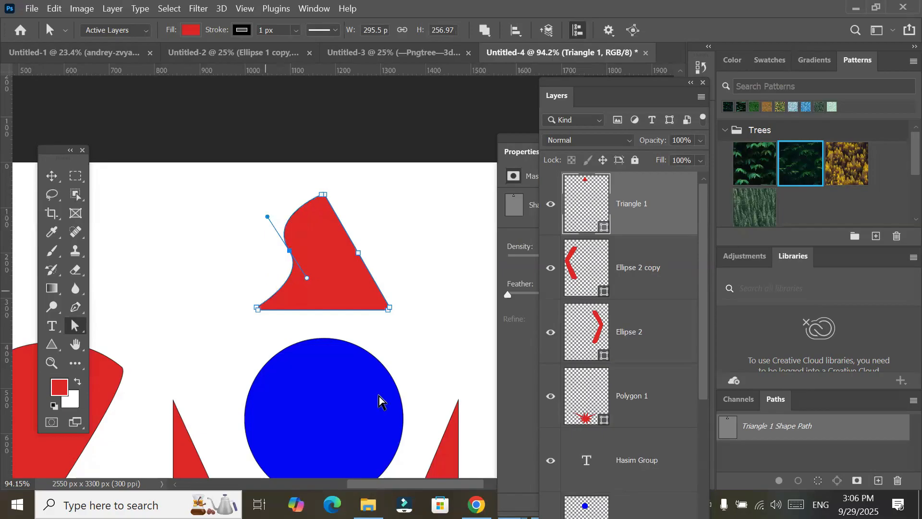
pyautogui.click(358, 253)
pyautogui.moveTo(343, 223); pyautogui.dragTo(378, 230)
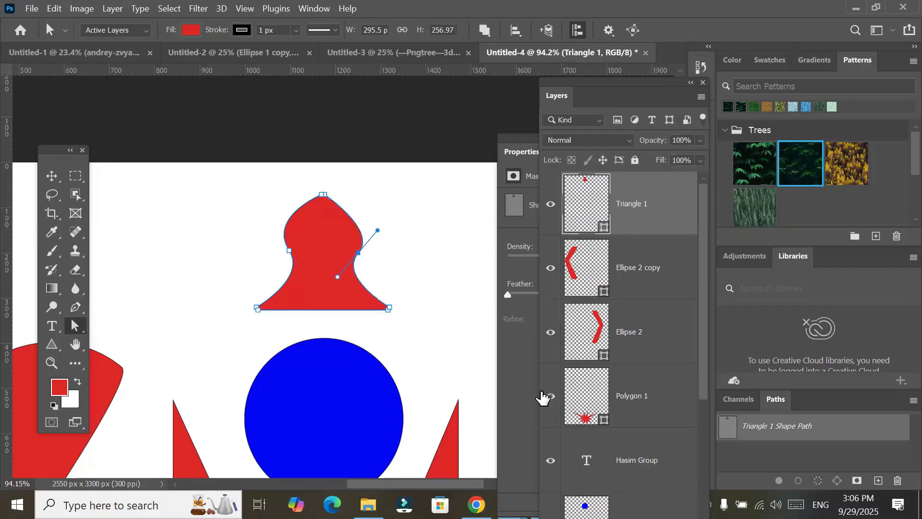
pyautogui.hotkey('ctrl', 'z')
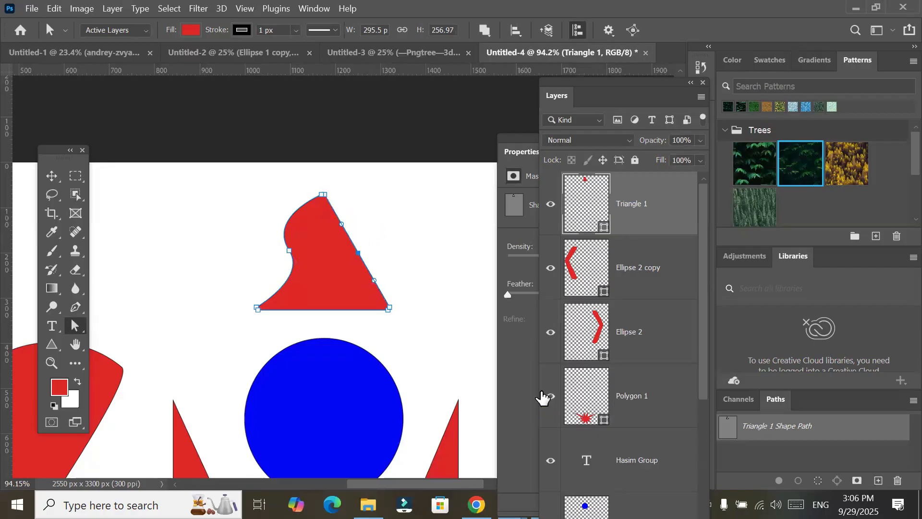
pyautogui.hotkey('ctrl', 'z')
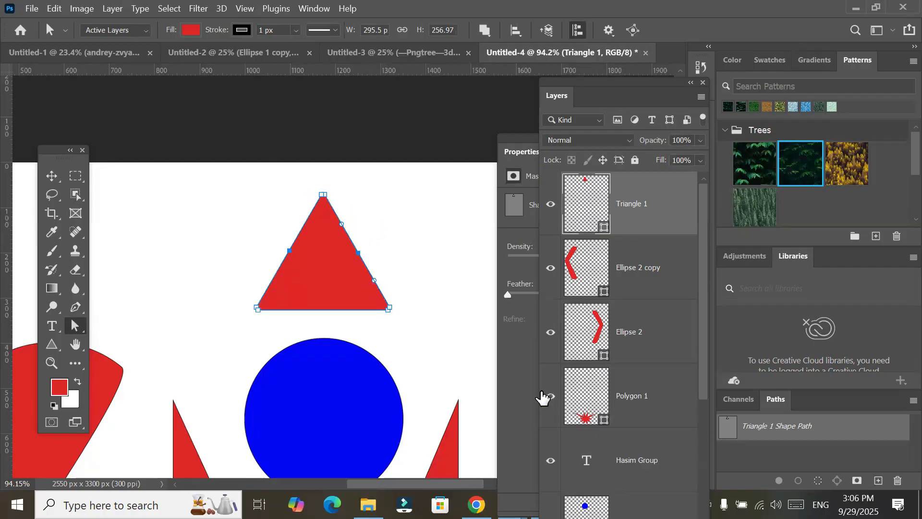
# Move the triangle's left-side midpoint inward and turn it into a sharp corner with the Convert Point tool
pyautogui.click(289, 254)
pyautogui.moveTo(288, 254); pyautogui.dragTo(310, 264)
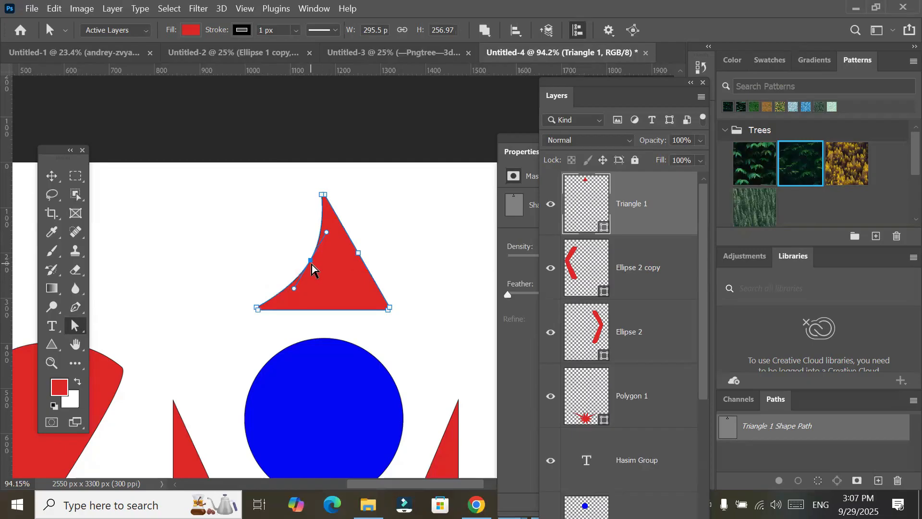
pyautogui.click(74, 308)
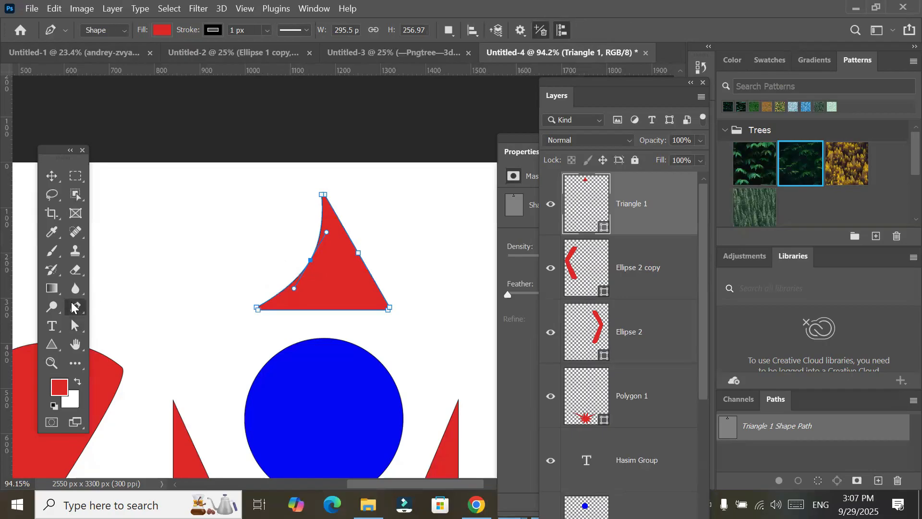
pyautogui.rightClick(75, 308)
pyautogui.click(139, 370)
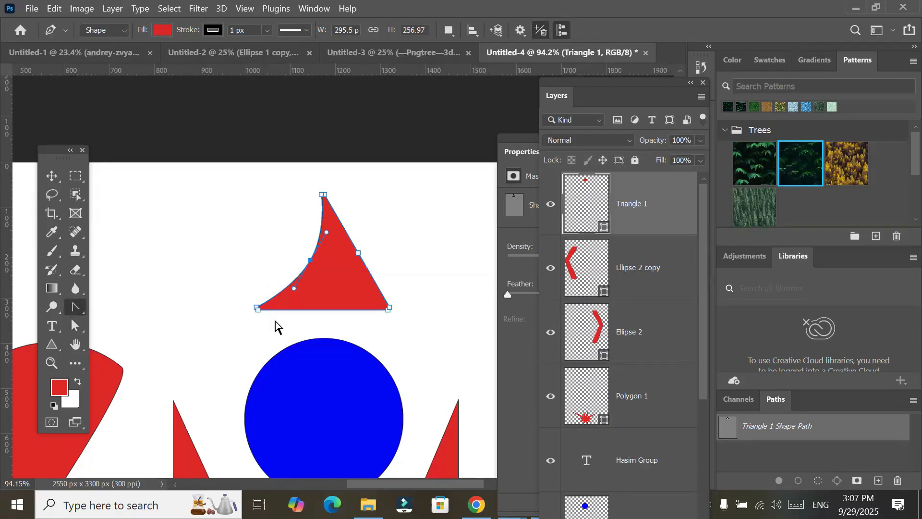
pyautogui.click(310, 260)
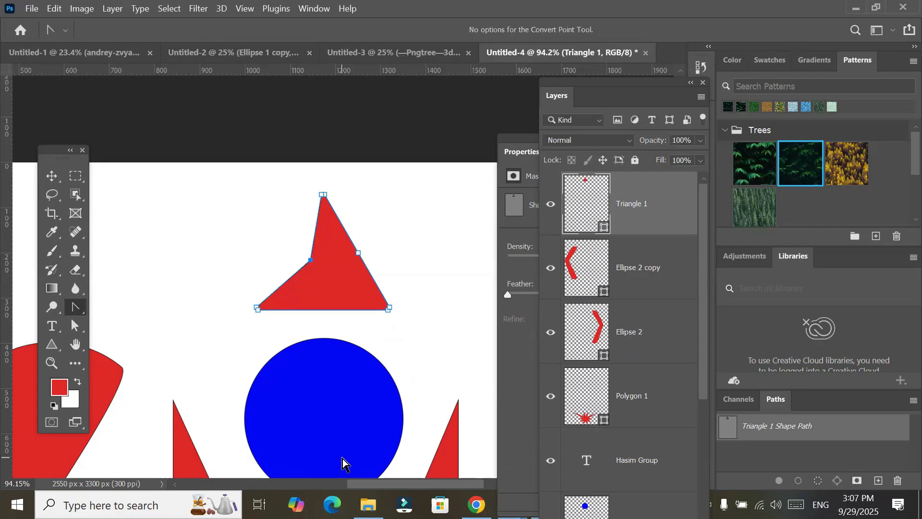
# Convert the triangle's right-side midpoint to a corner and move it inward to mirror the left one
pyautogui.click(358, 253)
pyautogui.press('a')
pyautogui.moveTo(345, 260); pyautogui.dragTo(339, 263)
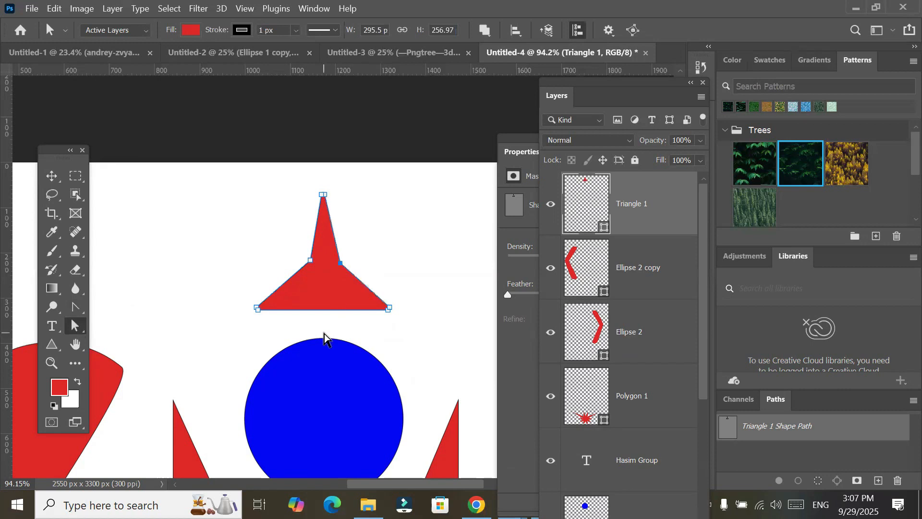
# Turn the triangle's right inner corner into a smooth curve with the Convert Point tool and convert it back to a corner
pyautogui.click(75, 307)
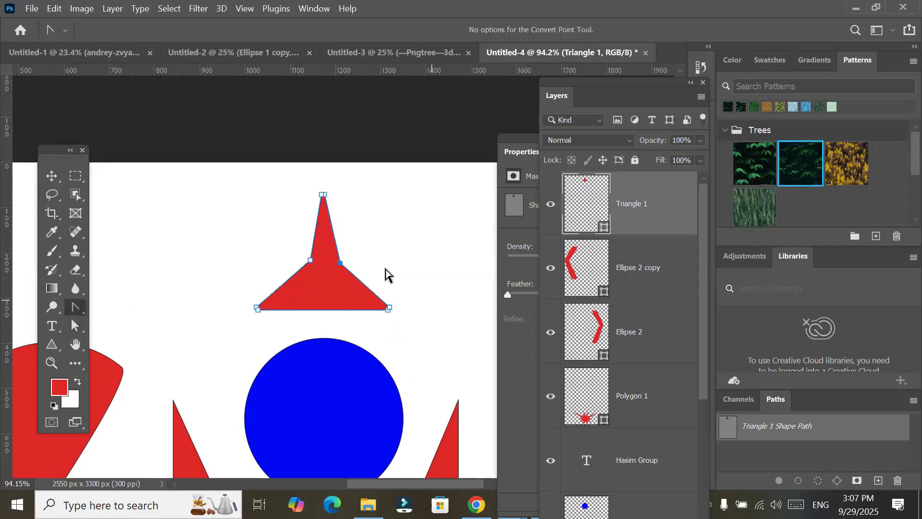
pyautogui.moveTo(340, 263); pyautogui.dragTo(360, 301)
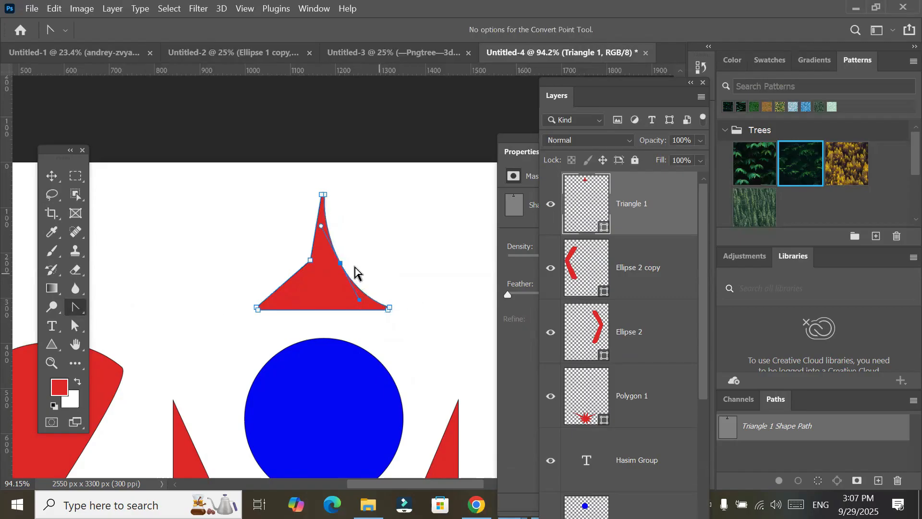
pyautogui.click(341, 263)
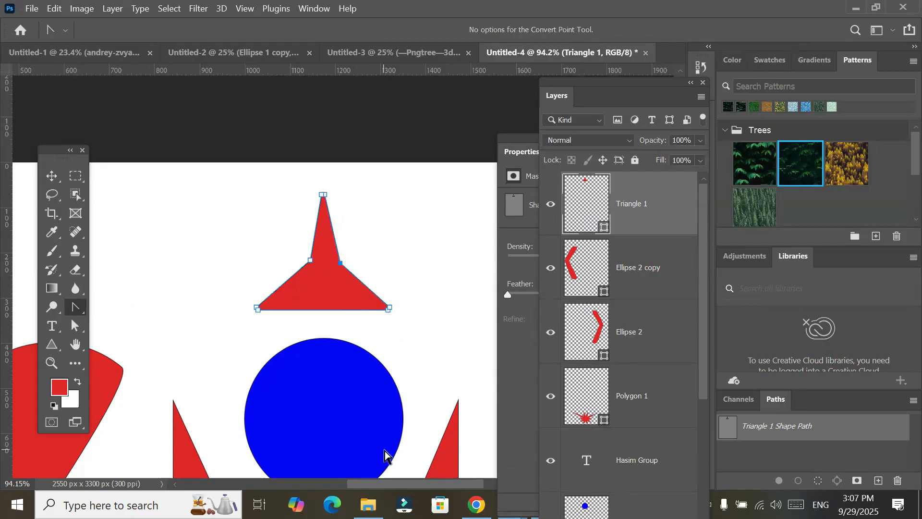
# Convert the triangle's left inner corner to a smooth point so that side curves inward
pyautogui.click(311, 260)
pyautogui.moveTo(311, 260); pyautogui.dragTo(332, 226)
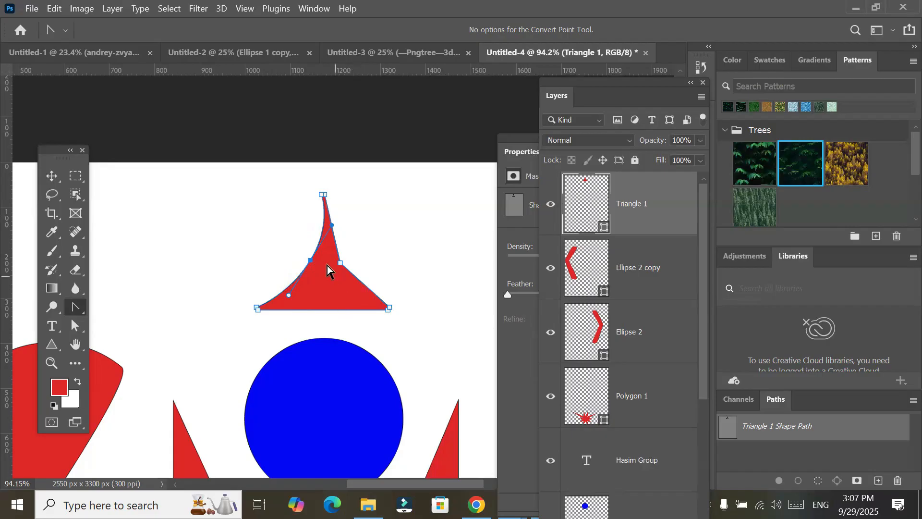
# Convert the triangle's left inner point back to a sharp corner with the Convert Point tool and deselect the shape
pyautogui.click(310, 259)
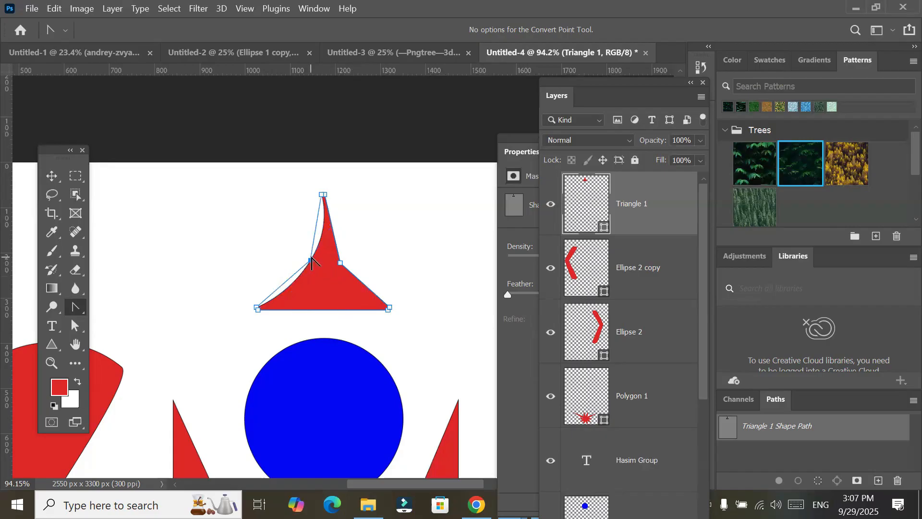
pyautogui.click(52, 176)
pyautogui.click(208, 262)
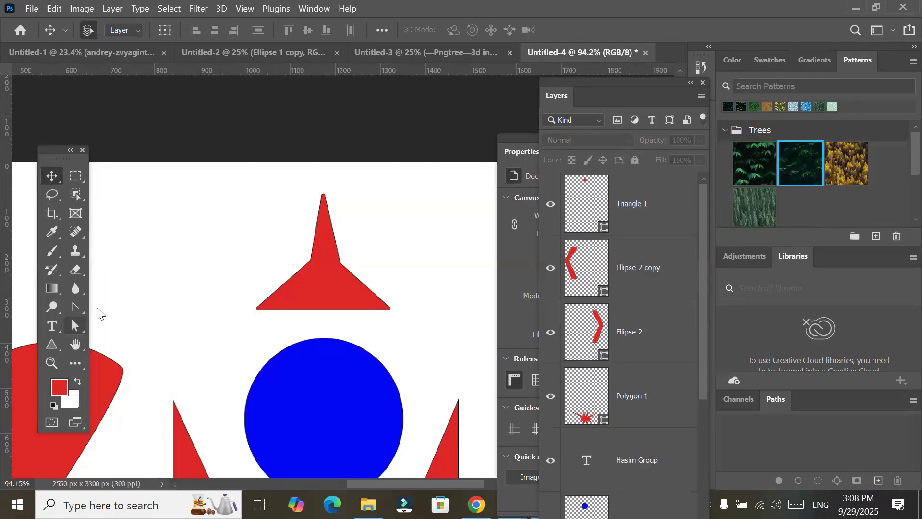
# Add an anchor point to each of the triangle's two lower slanted edges with the Add Anchor Point tool
pyautogui.click(75, 310)
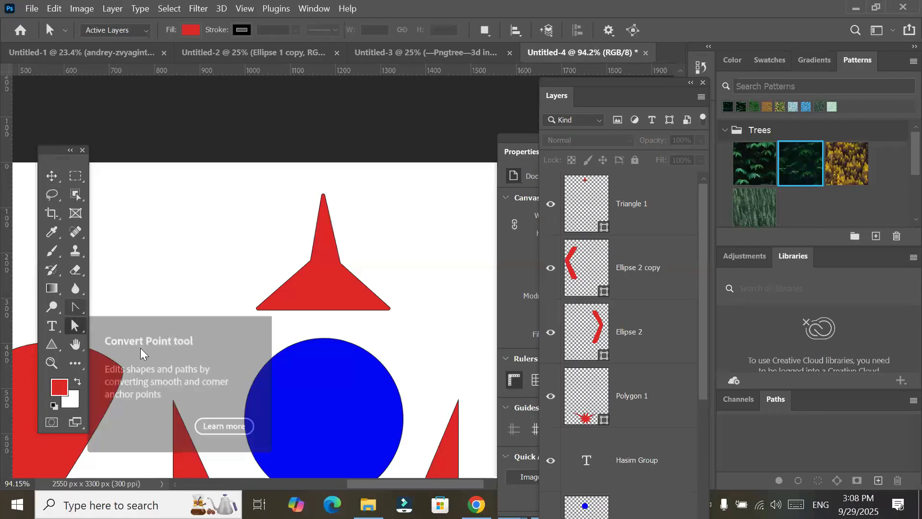
pyautogui.rightClick(75, 310)
pyautogui.click(140, 348)
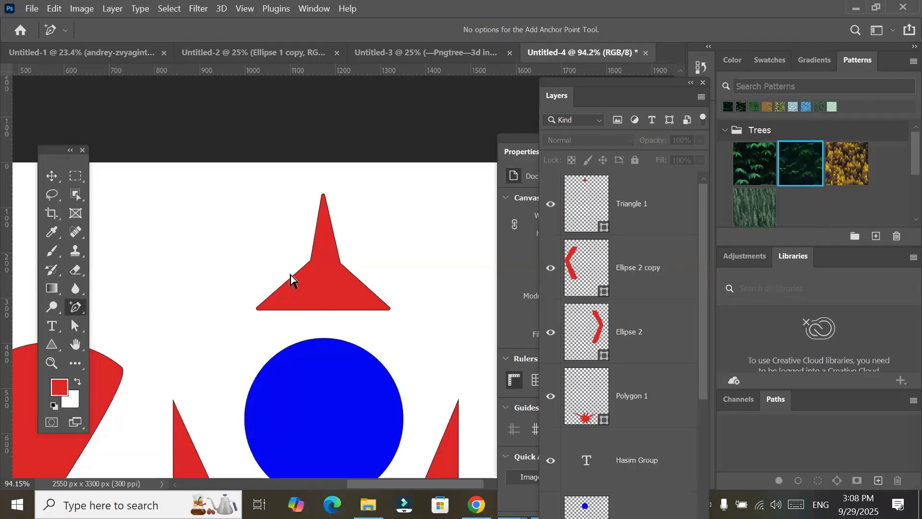
pyautogui.press('v')
pyautogui.click(312, 287)
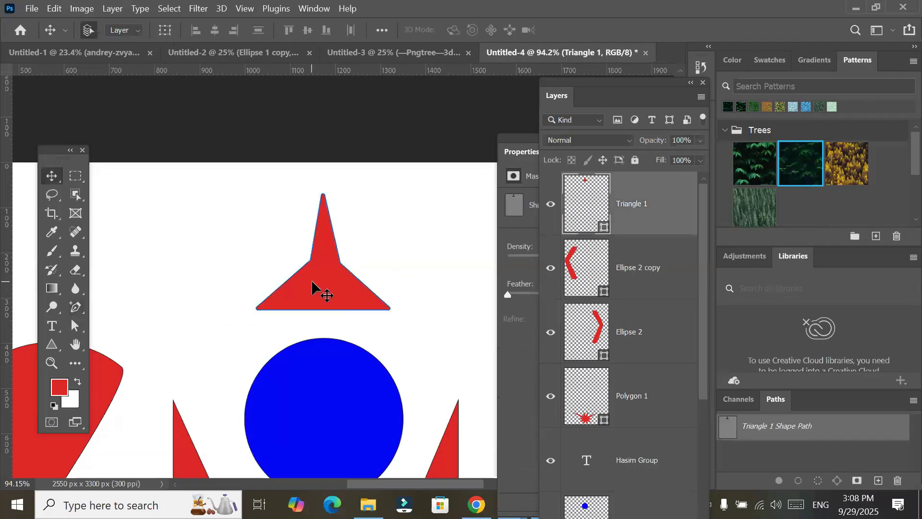
pyautogui.click(73, 309)
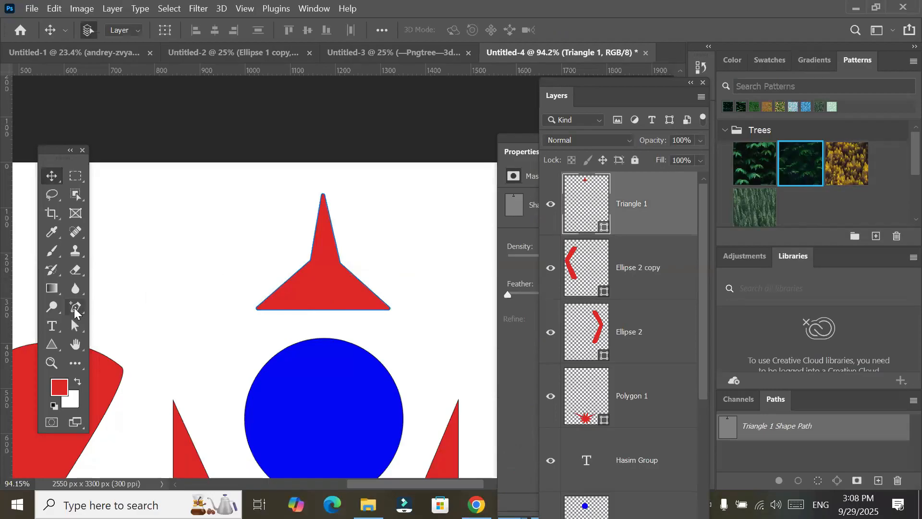
pyautogui.click(286, 282)
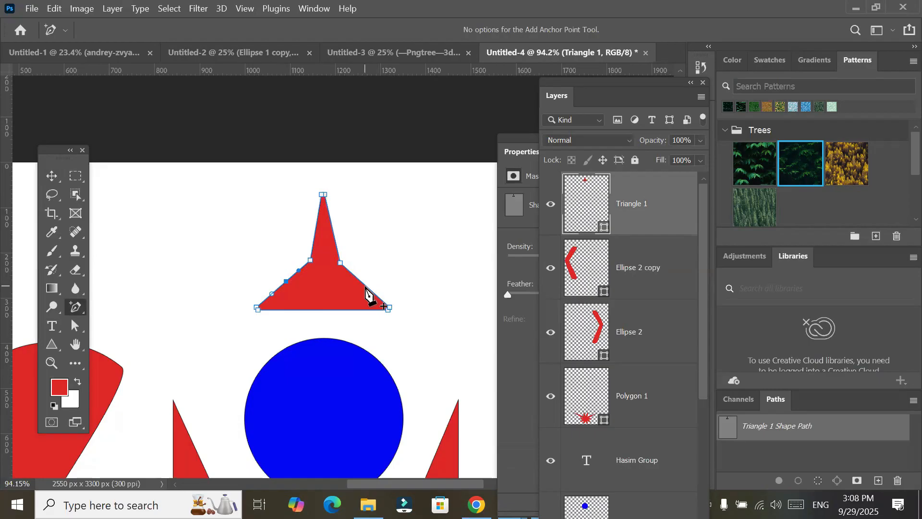
pyautogui.click(364, 284)
# Remove the triangle's left and right inner corner points with the Pen tool
pyautogui.rightClick(77, 308)
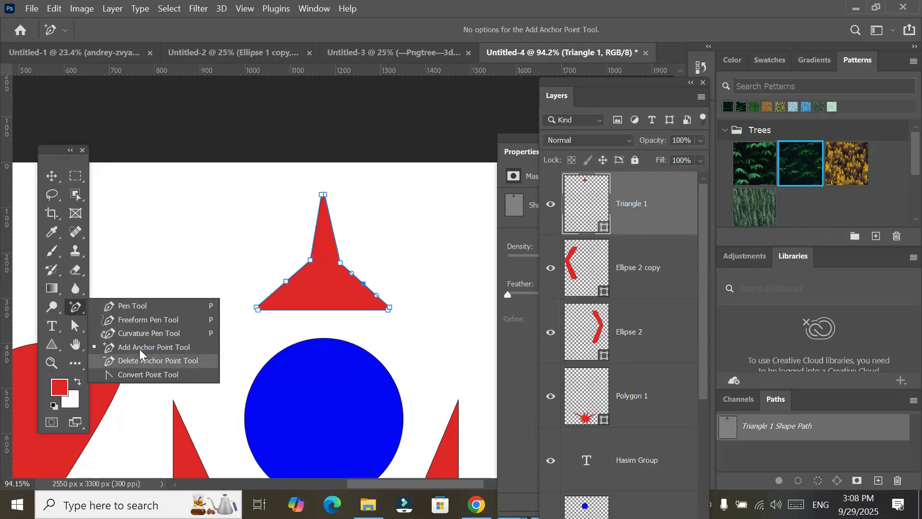
pyautogui.click(163, 306)
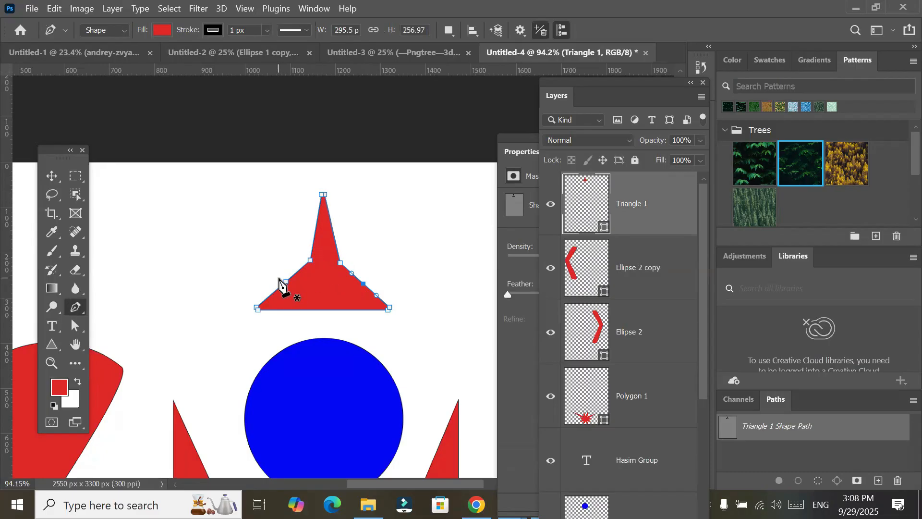
pyautogui.click(310, 263)
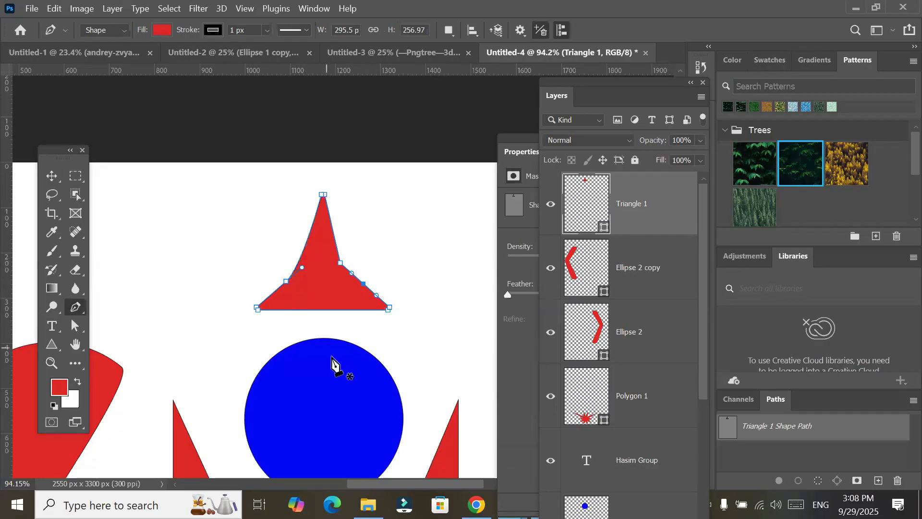
pyautogui.click(341, 264)
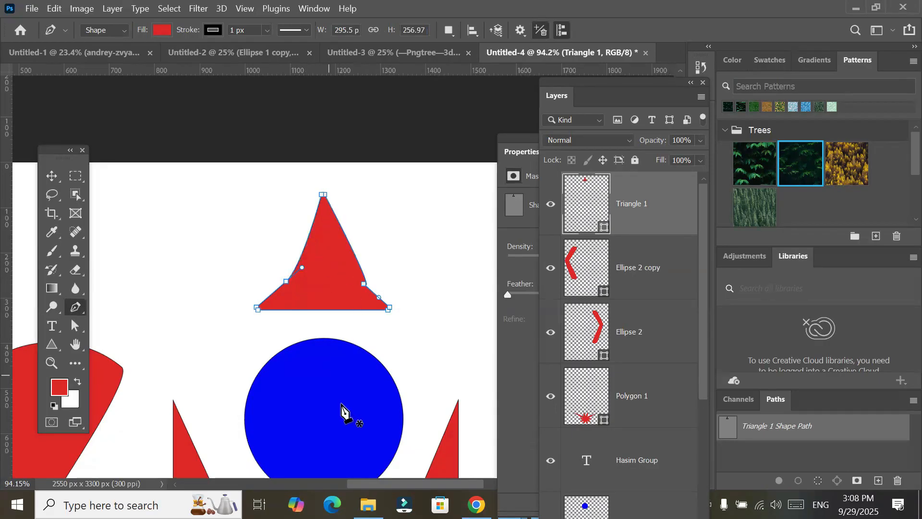
pyautogui.click(377, 299)
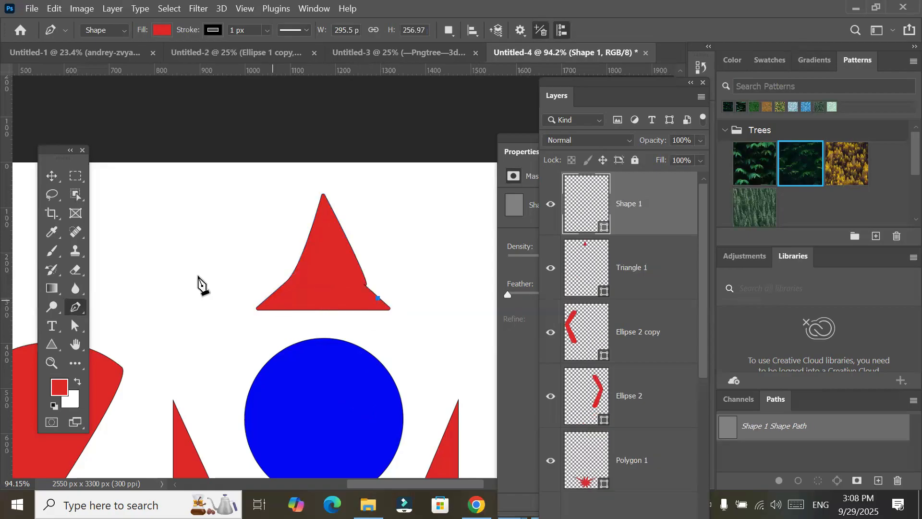
# Move the triangle up and to the left, and delete its two remaining side anchor points with the Pen tool
pyautogui.press('v')
pyautogui.moveTo(309, 284); pyautogui.dragTo(249, 263)
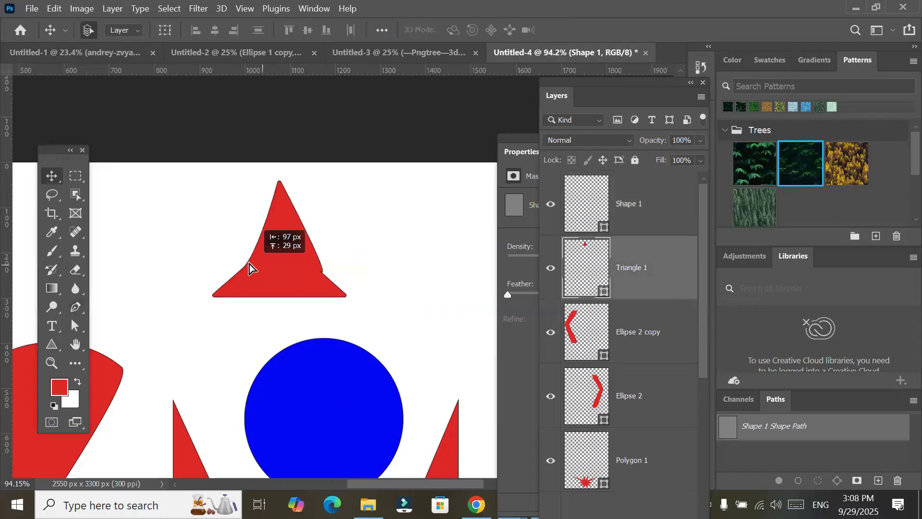
pyautogui.click(75, 325)
pyautogui.click(285, 273)
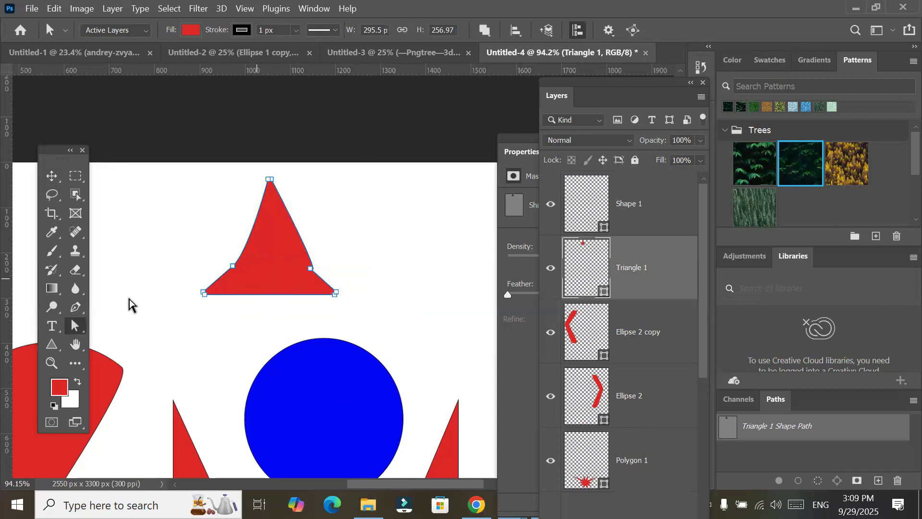
pyautogui.click(79, 309)
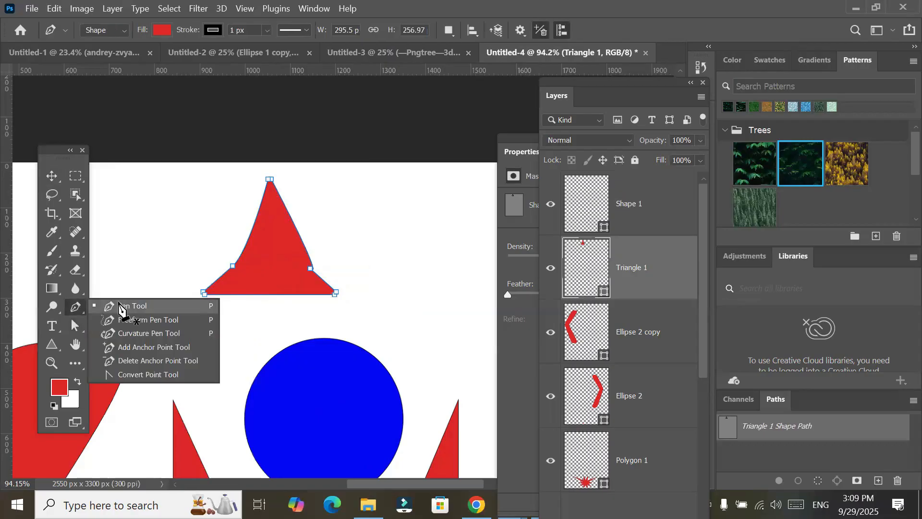
pyautogui.click(130, 306)
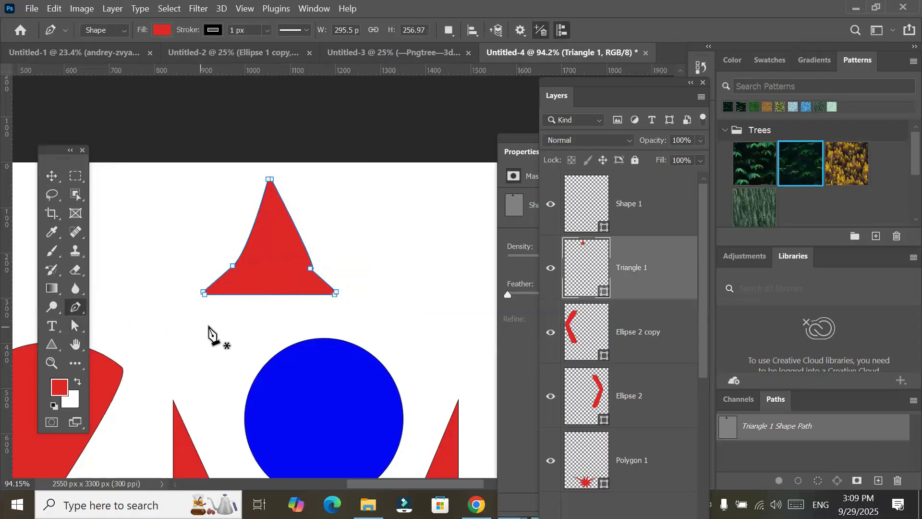
pyautogui.click(232, 267)
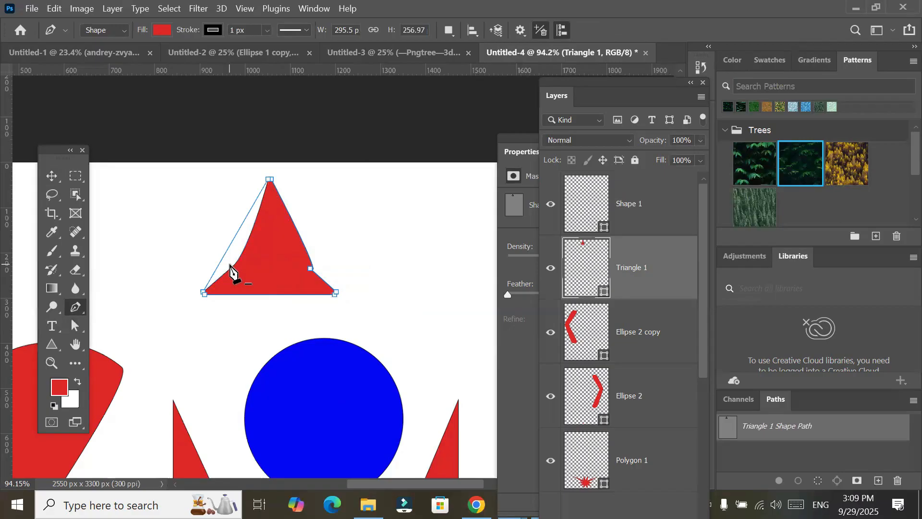
pyautogui.click(310, 270)
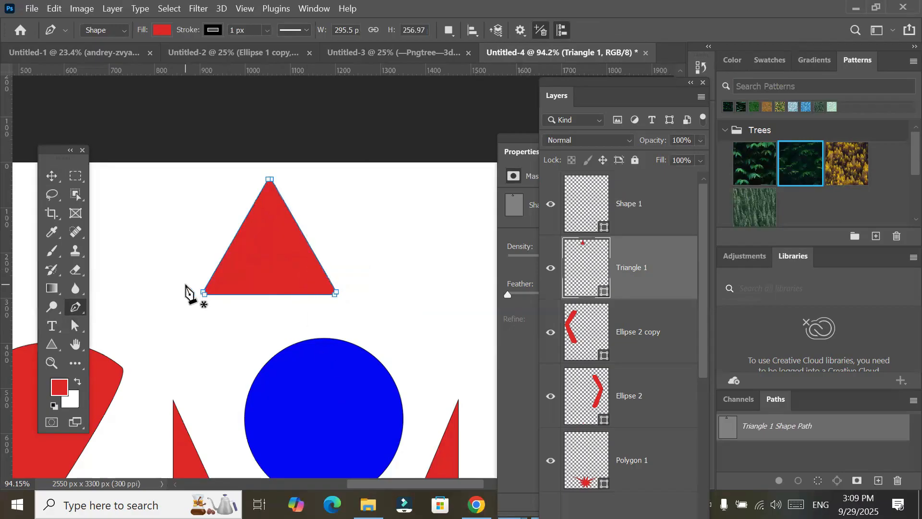
# Inspect the triangle's rounded lower-left corner up close and delete the triangle
pyautogui.scroll(1, 208, 325)
pyautogui.scroll(1, 187, 339)
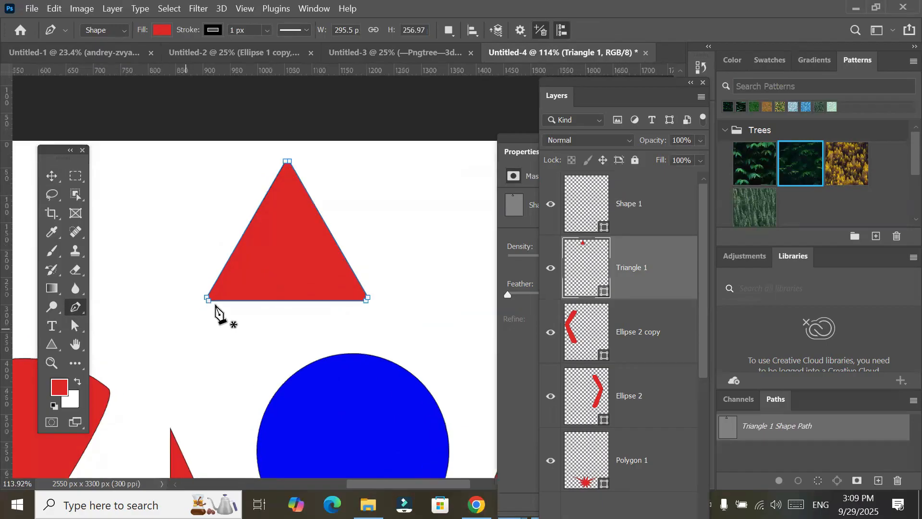
pyautogui.scroll(6, 211, 308)
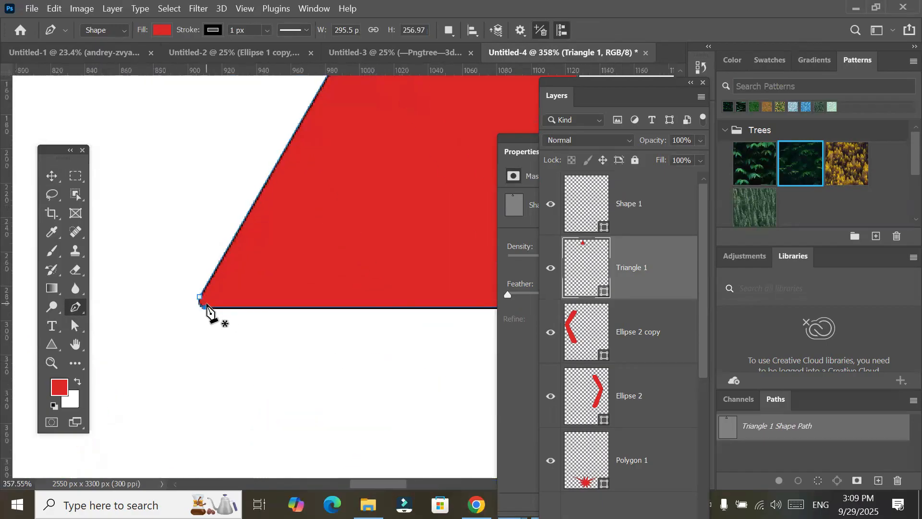
pyautogui.scroll(4, 206, 304)
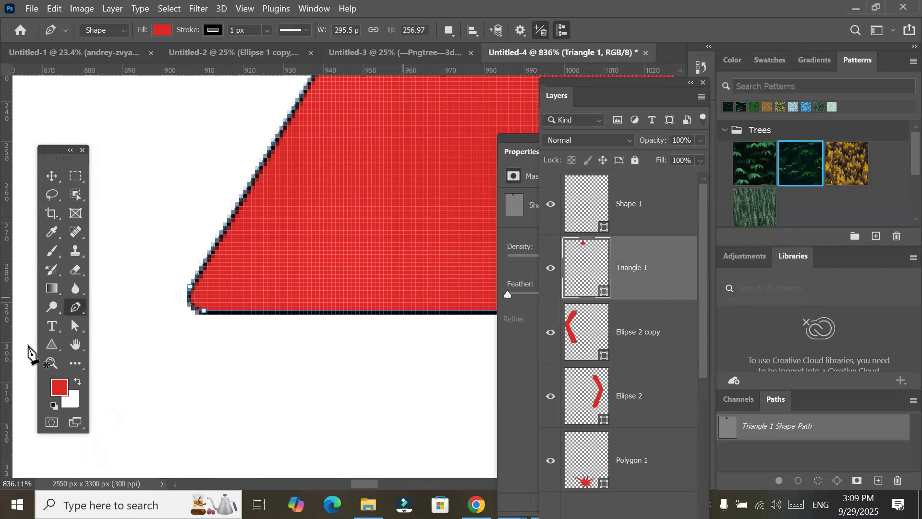
pyautogui.click(54, 345)
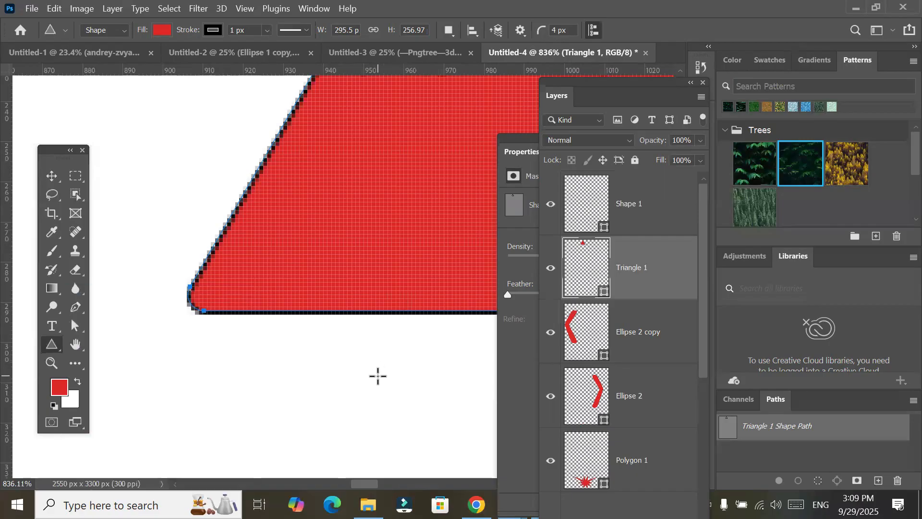
pyautogui.press('v')
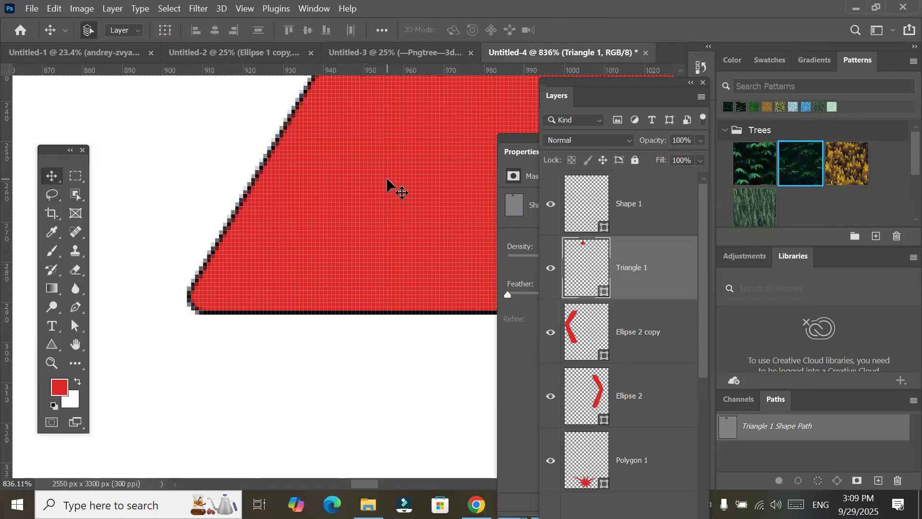
pyautogui.press('Delete')
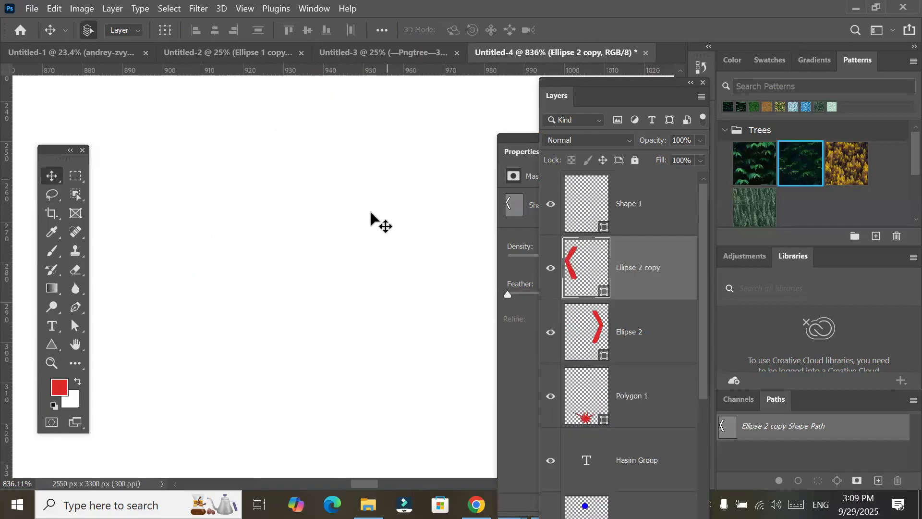
# Set the Triangle tool's corner radius to 0 px and draw a small triangle about 32 by 28 px
pyautogui.click(51, 345)
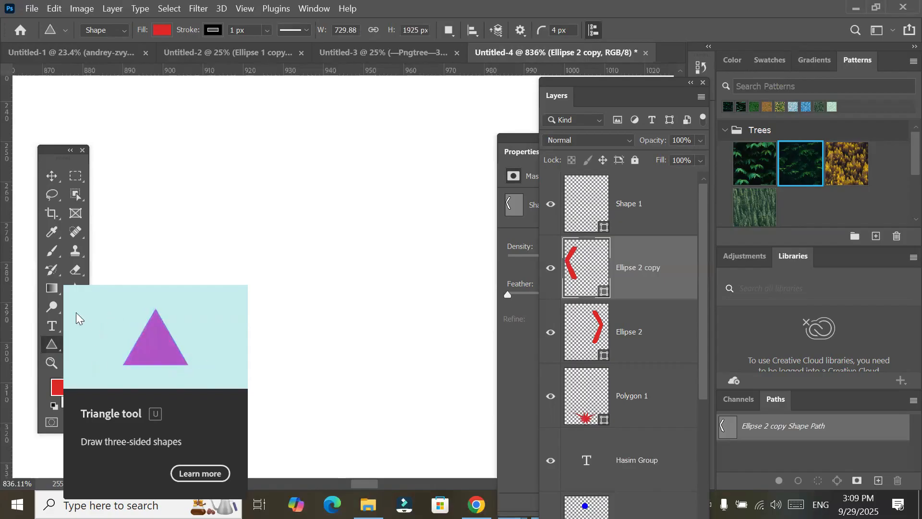
pyautogui.click(576, 28)
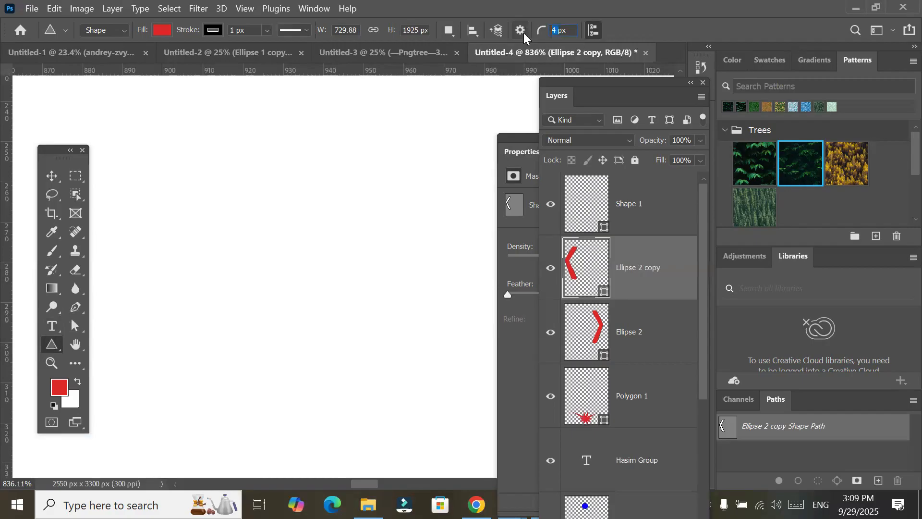
pyautogui.write('0')
pyautogui.press('Return')
pyautogui.moveTo(243, 215); pyautogui.dragTo(372, 321)
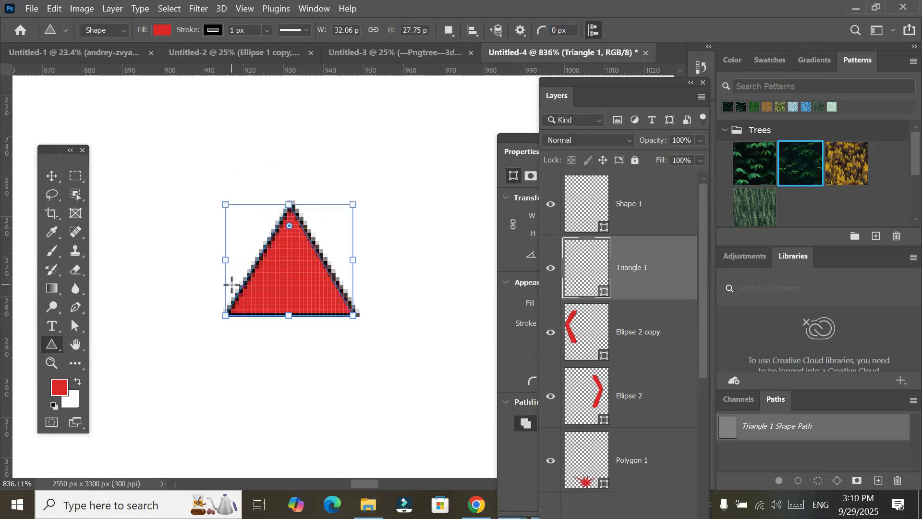
# Select the small triangle's path and examine its three corner anchor points up close
pyautogui.scroll(3, 232, 284)
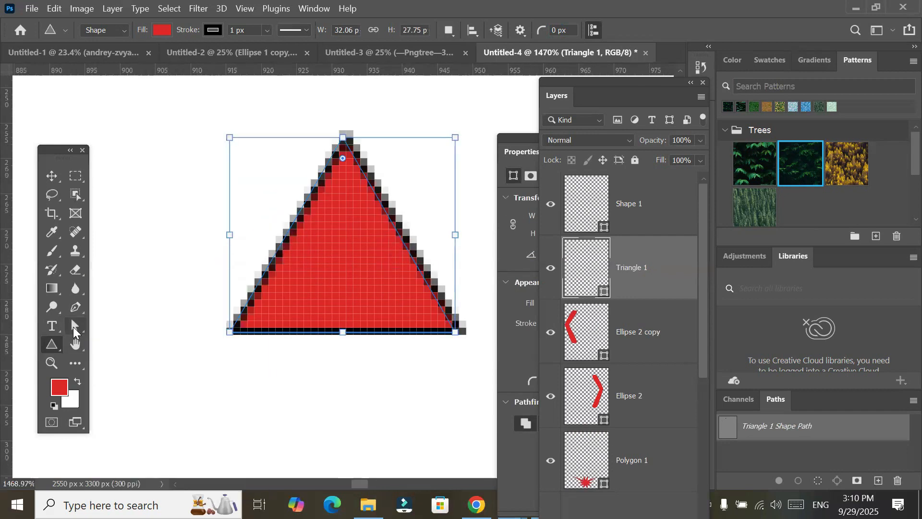
pyautogui.click(73, 328)
pyautogui.click(285, 292)
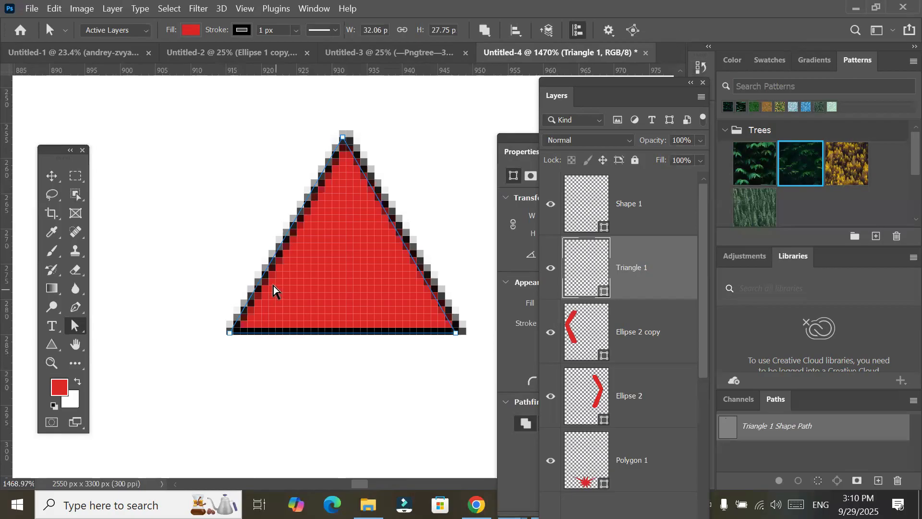
pyautogui.scroll(-2, 273, 289)
pyautogui.scroll(-2, 330, 269)
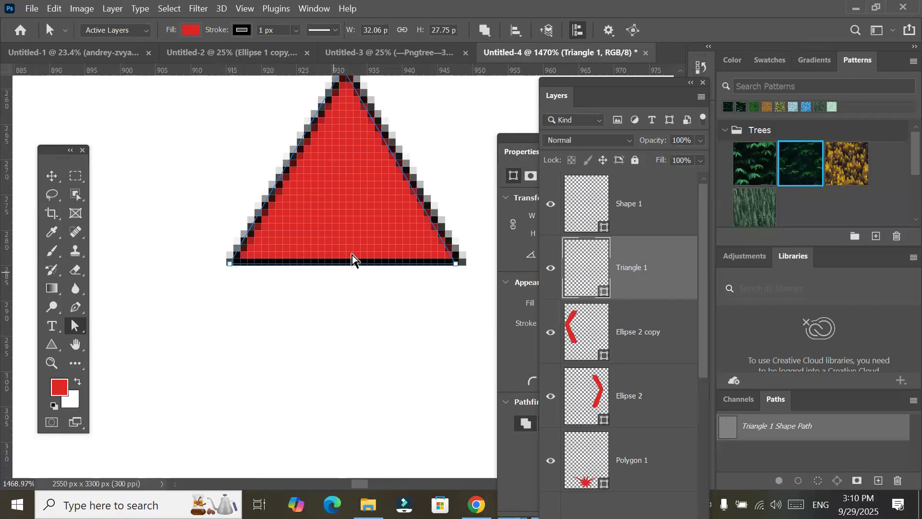
pyautogui.scroll(-4, 368, 253)
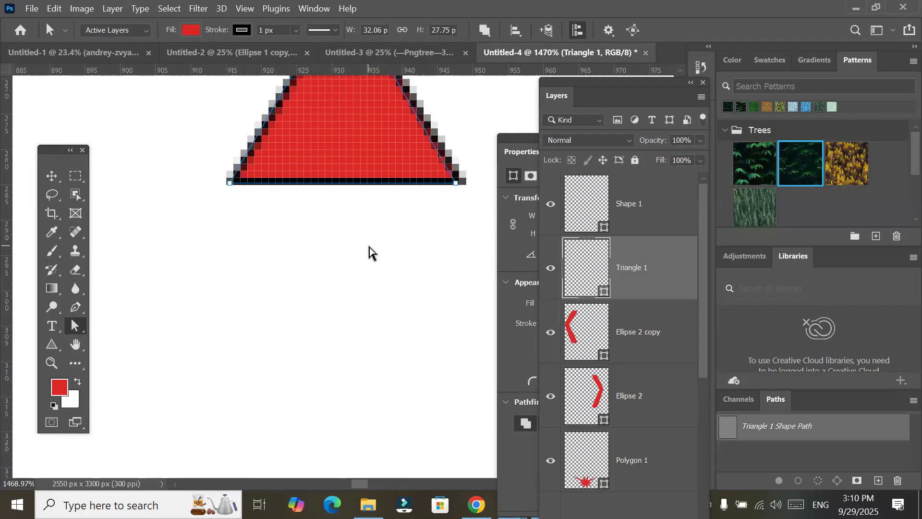
pyautogui.scroll(-10, 368, 253)
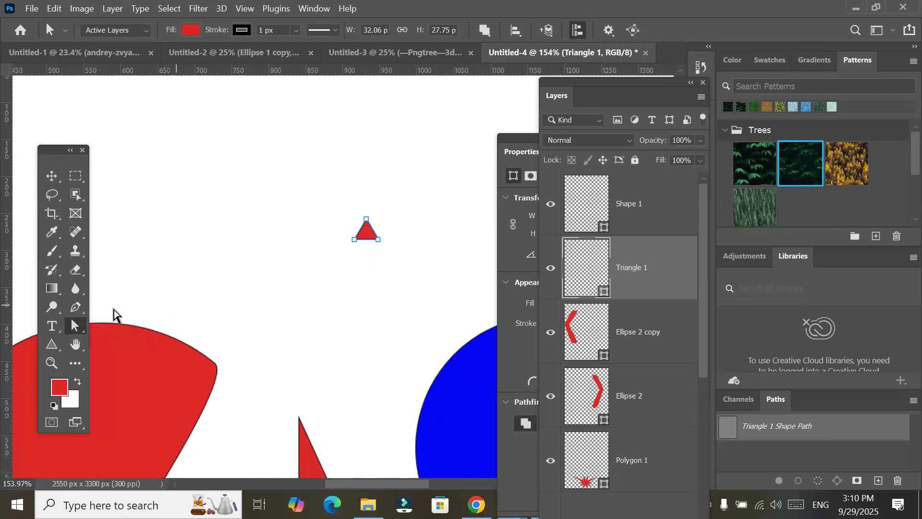
# Draw a tall red rectangle about 97 by 374 px beside the small triangle and activate the Pen tool
pyautogui.click(48, 345)
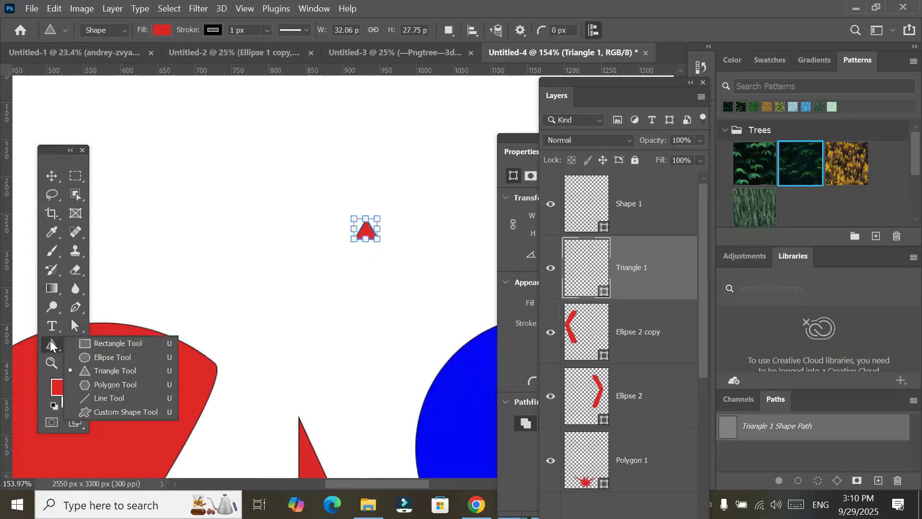
pyautogui.press('u')
pyautogui.moveTo(226, 113); pyautogui.dragTo(296, 389)
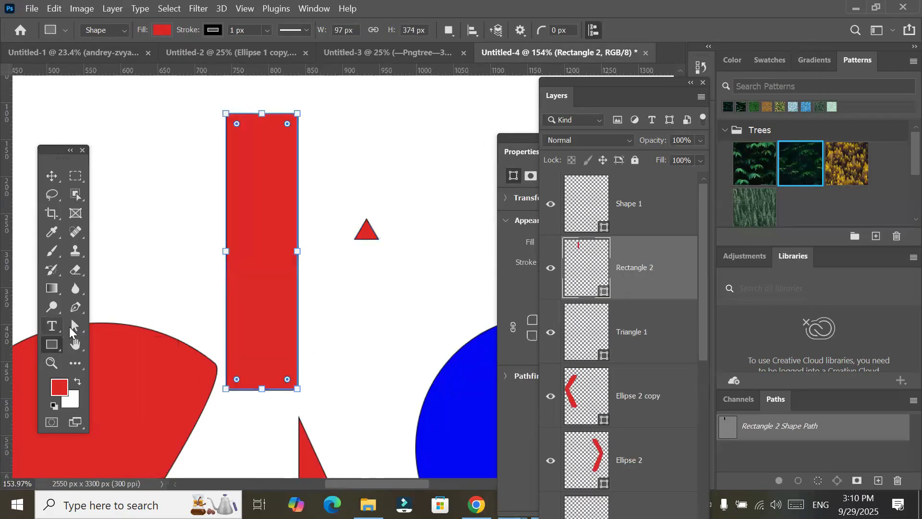
pyautogui.click(77, 313)
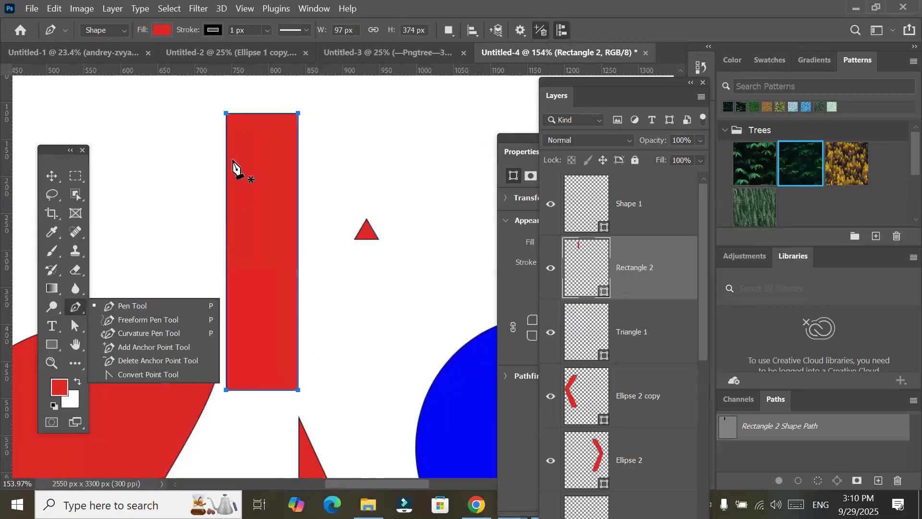
# Add four anchor points to the tall red rectangle, an upper and a lower one on each long side
pyautogui.click(226, 174)
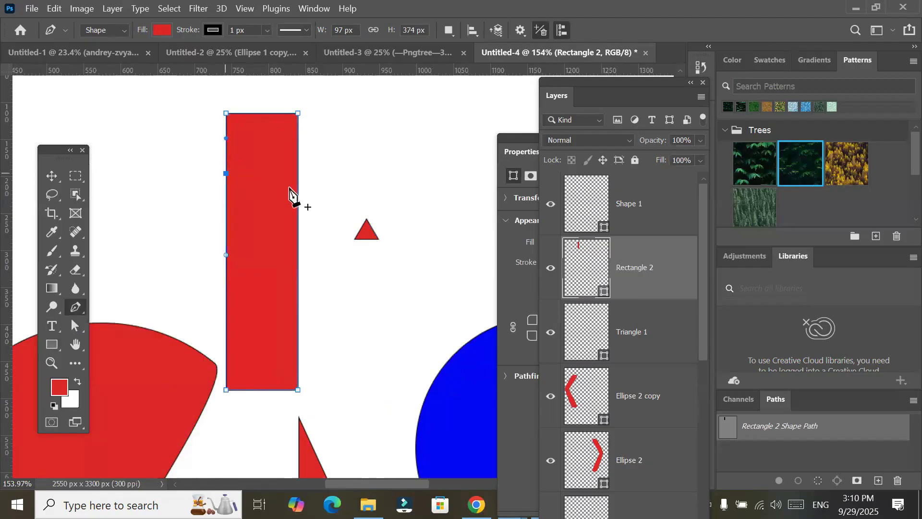
pyautogui.click(297, 174)
pyautogui.click(226, 313)
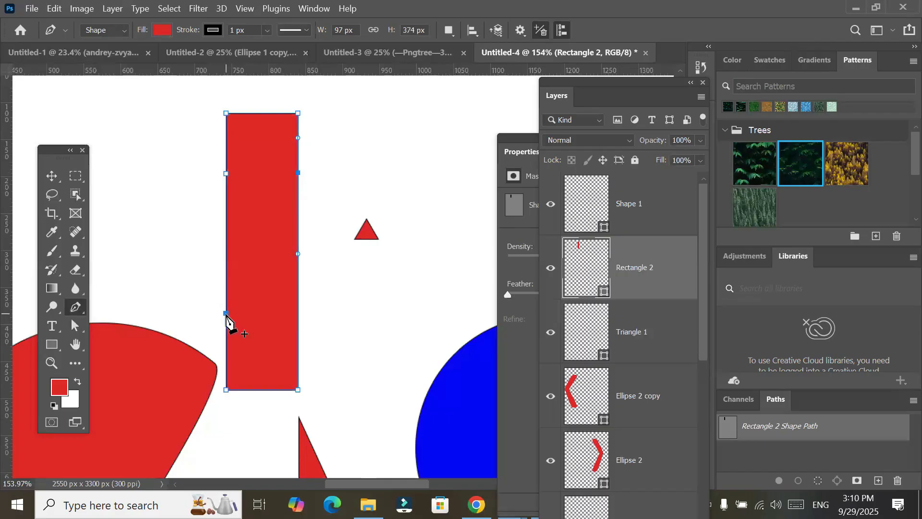
pyautogui.click(298, 315)
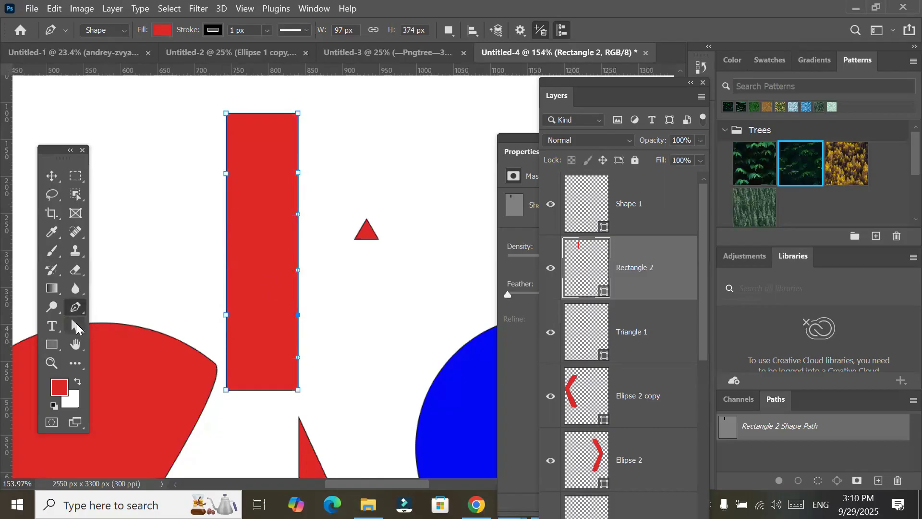
# Pull the rectangle's added upper-left and lower-right anchor points inward with Direct Selection to form an S-curve
pyautogui.click(76, 326)
pyautogui.click(273, 235)
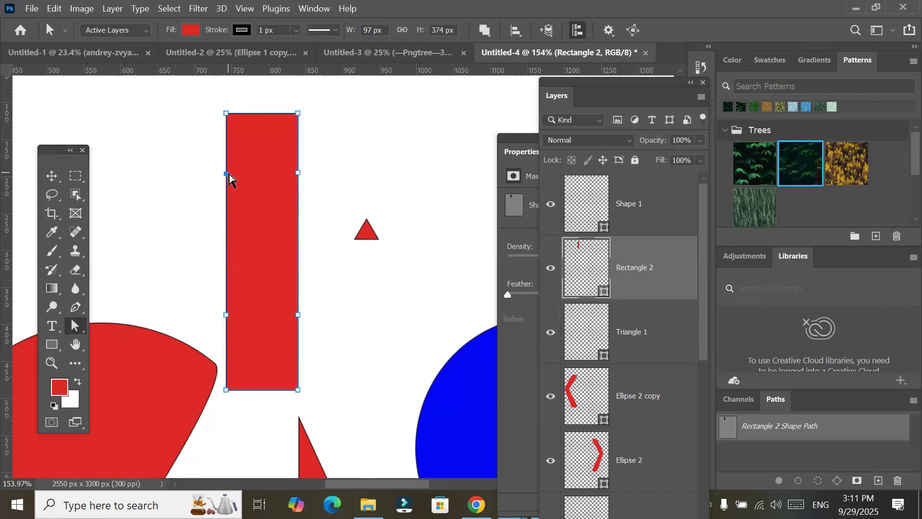
pyautogui.moveTo(229, 175); pyautogui.dragTo(256, 176)
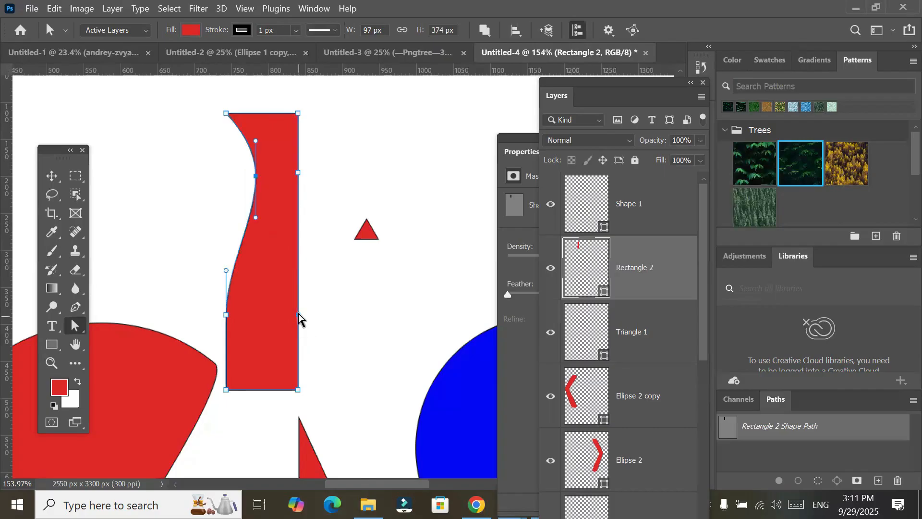
pyautogui.moveTo(298, 316); pyautogui.dragTo(263, 321)
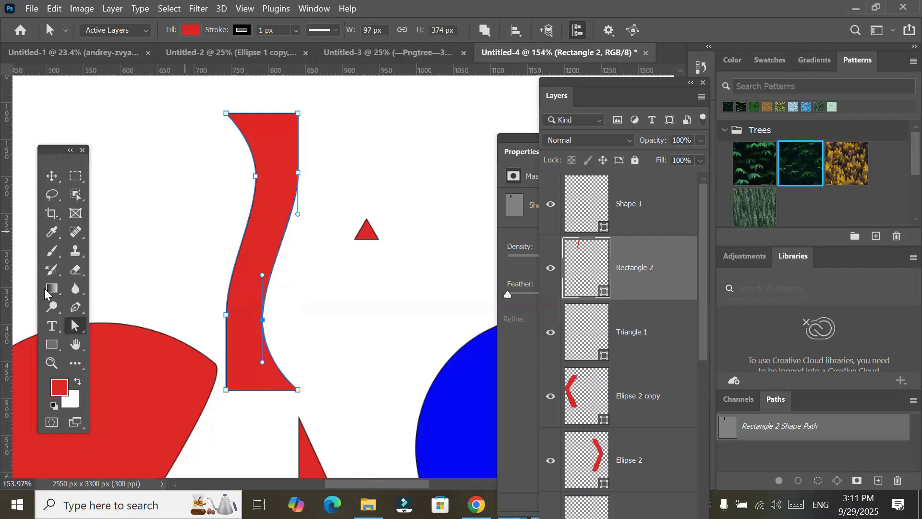
# Convert the two inward-pulled anchor points of the S-shape from smooth points to sharp corners
pyautogui.click(75, 307)
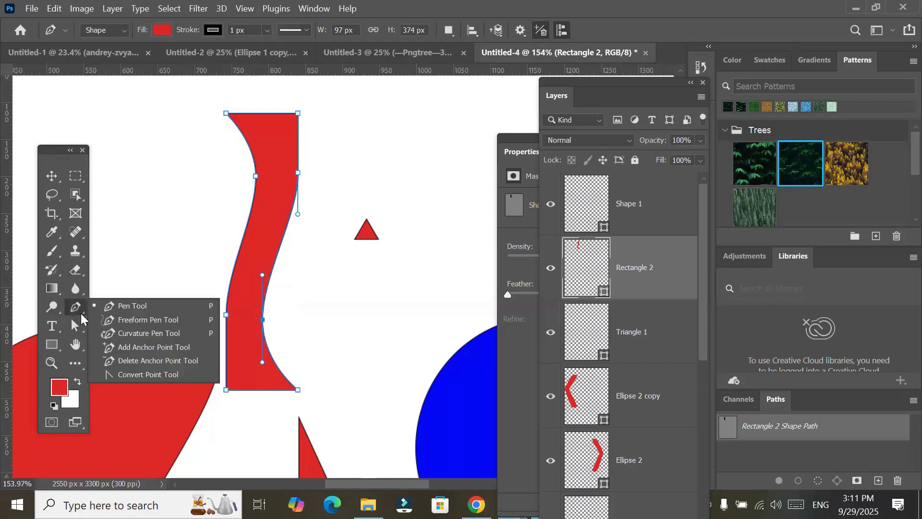
pyautogui.click(140, 374)
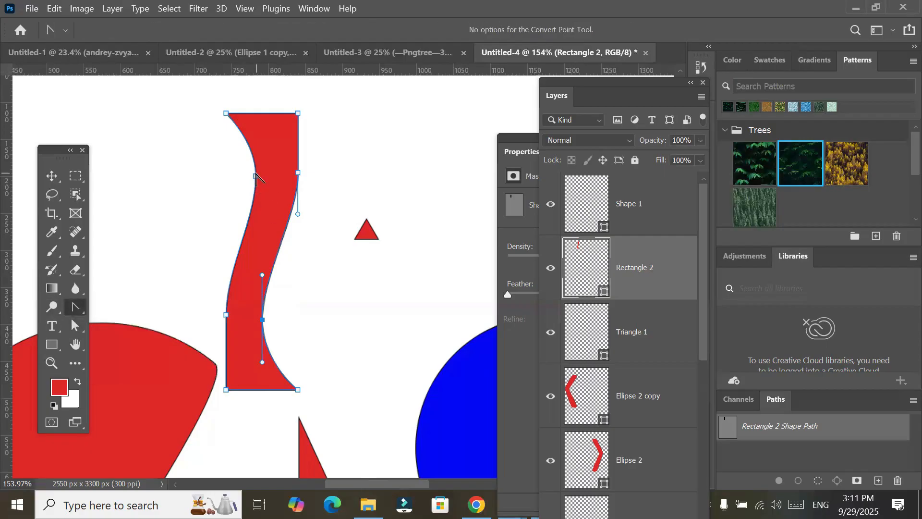
pyautogui.click(255, 175)
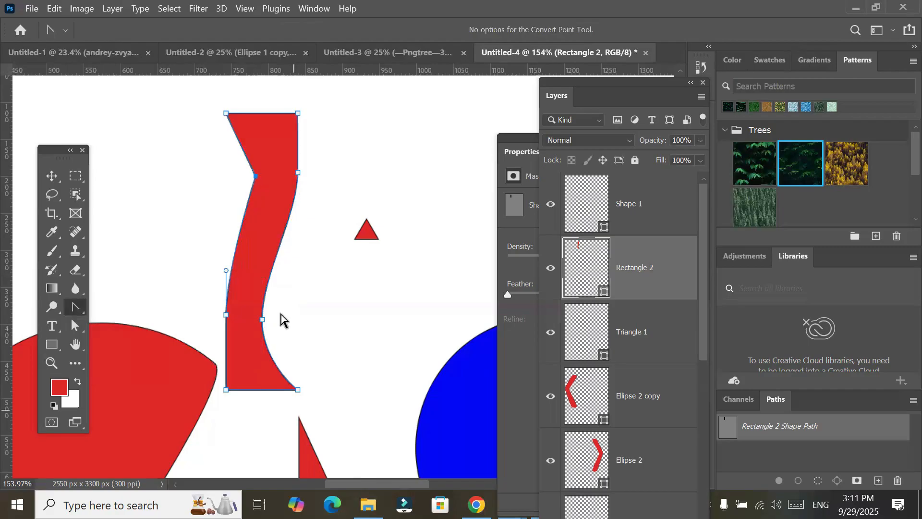
pyautogui.click(262, 320)
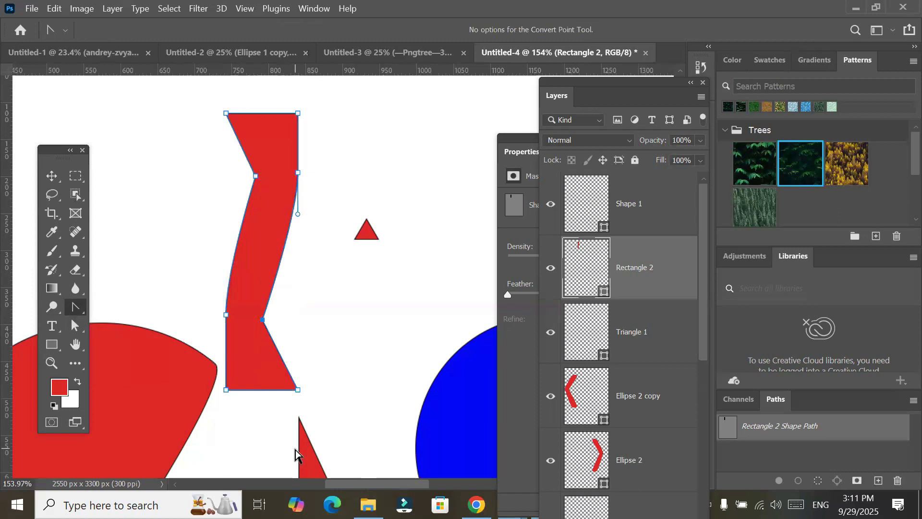
# Move the two sharp corner points across the shape to its opposite sides so that its outline crosses itself
pyautogui.click(78, 325)
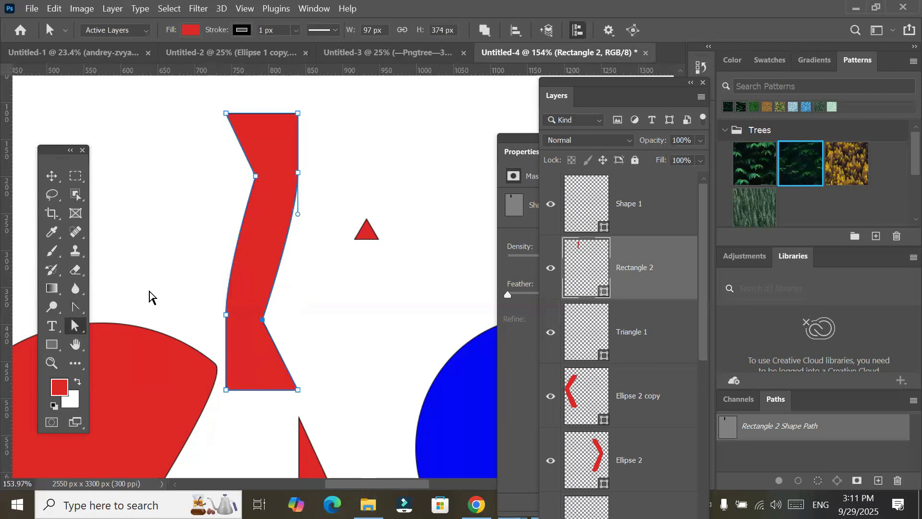
pyautogui.moveTo(257, 181); pyautogui.dragTo(323, 260)
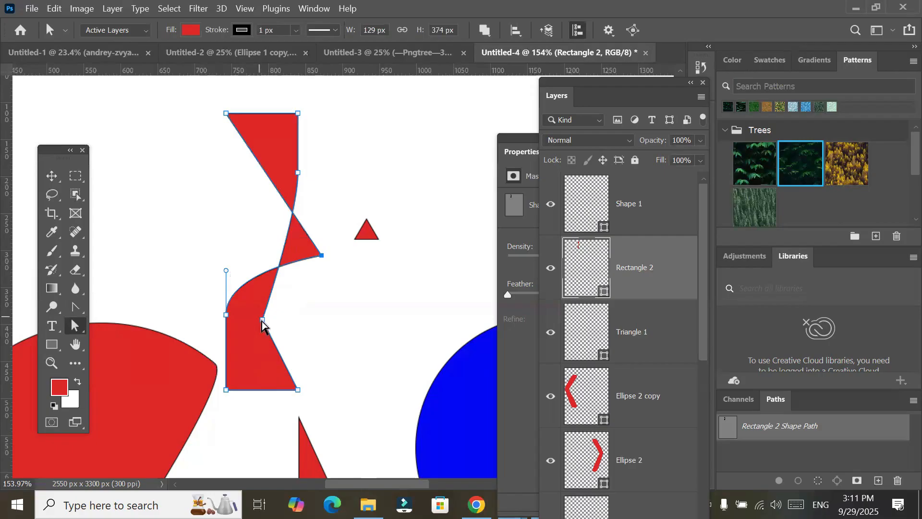
pyautogui.moveTo(263, 319); pyautogui.dragTo(215, 367)
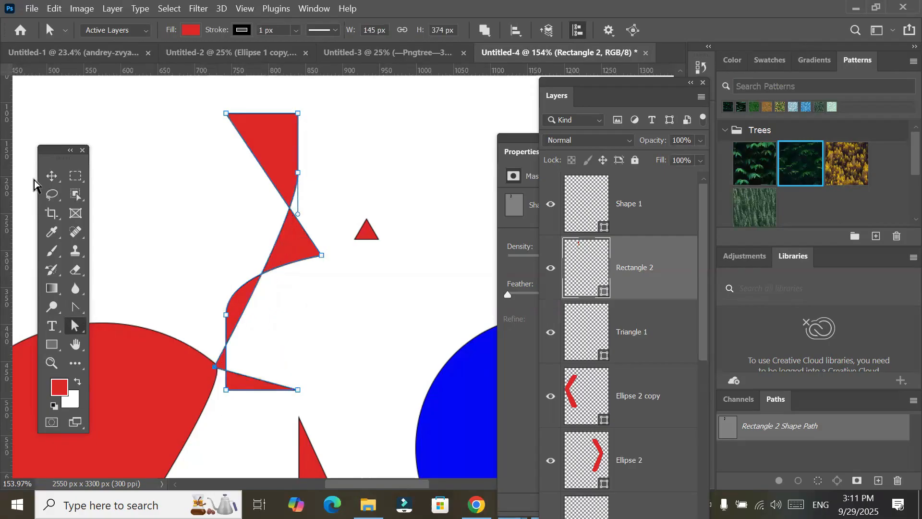
# Reposition the distorted red shape slightly to the right of its original place, beside the small triangle
pyautogui.click(51, 176)
pyautogui.moveTo(334, 147); pyautogui.dragTo(367, 135)
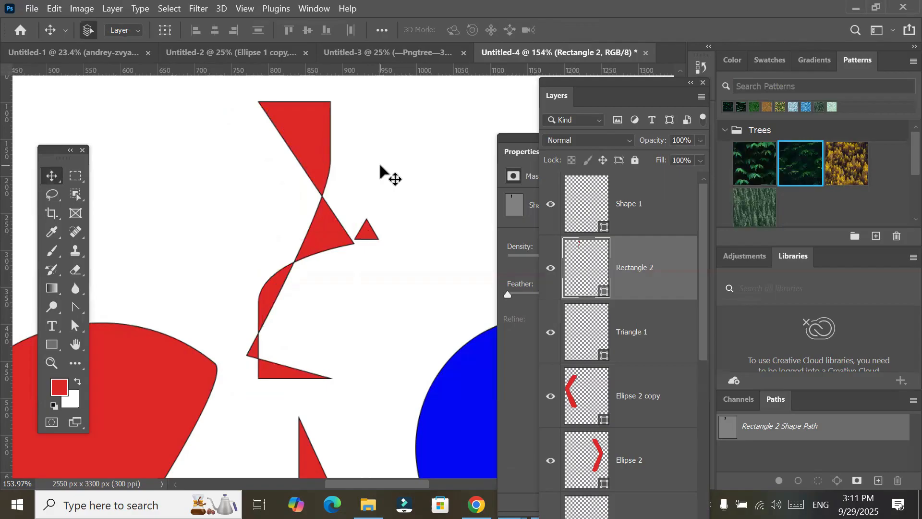
pyautogui.click(380, 165)
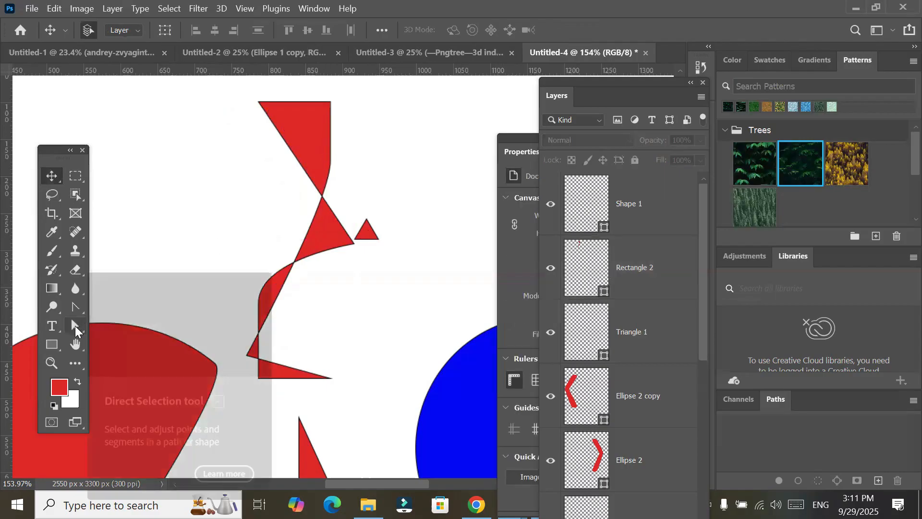
pyautogui.moveTo(75, 325); pyautogui.dragTo(156, 342)
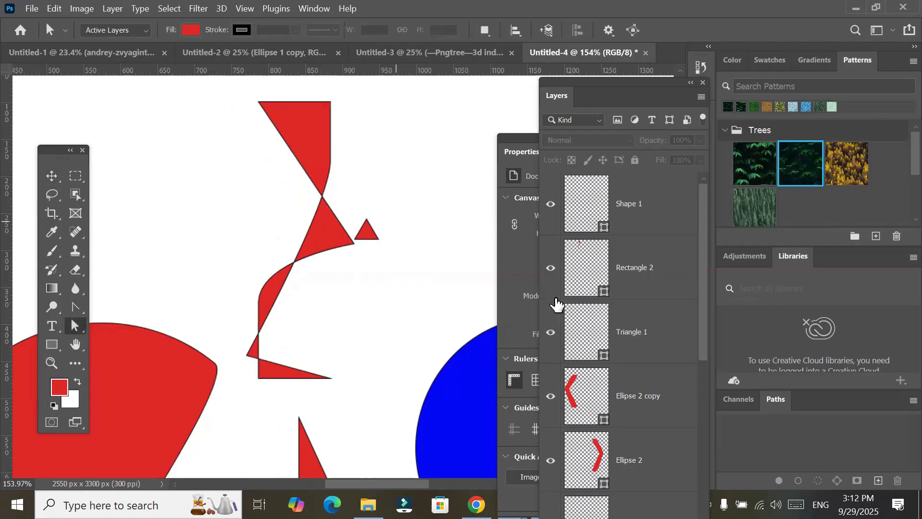
pyautogui.click(49, 172)
pyautogui.click(299, 143)
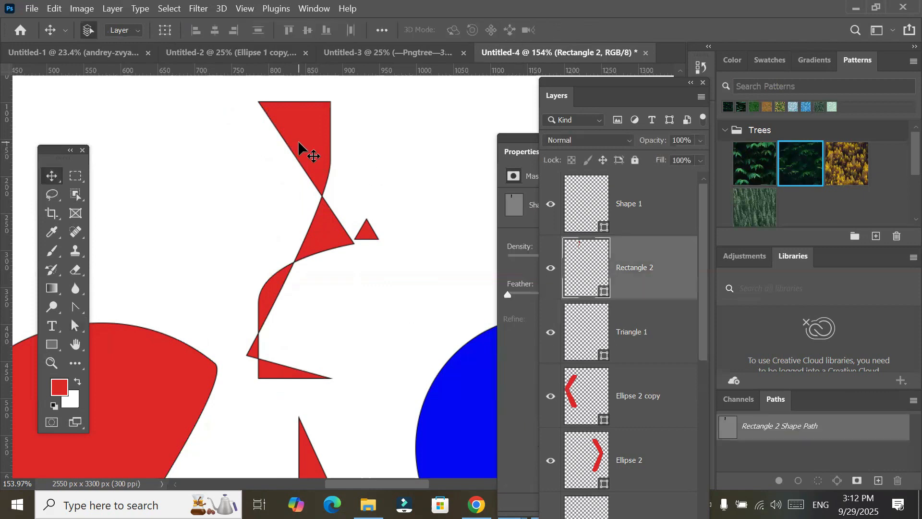
pyautogui.moveTo(282, 148); pyautogui.dragTo(295, 166)
# Move the four added anchor points back to their own sides and outward, making one wide uncrossed shape
pyautogui.click(74, 326)
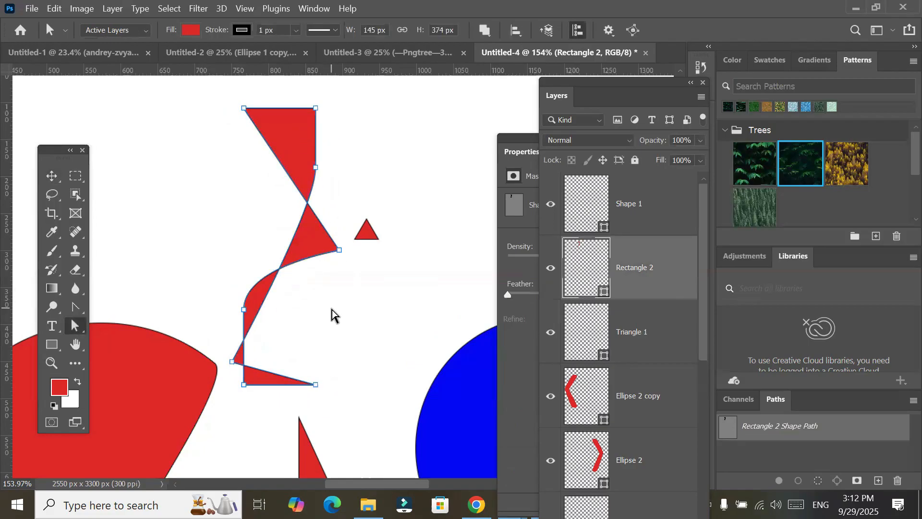
pyautogui.moveTo(339, 250); pyautogui.dragTo(199, 189)
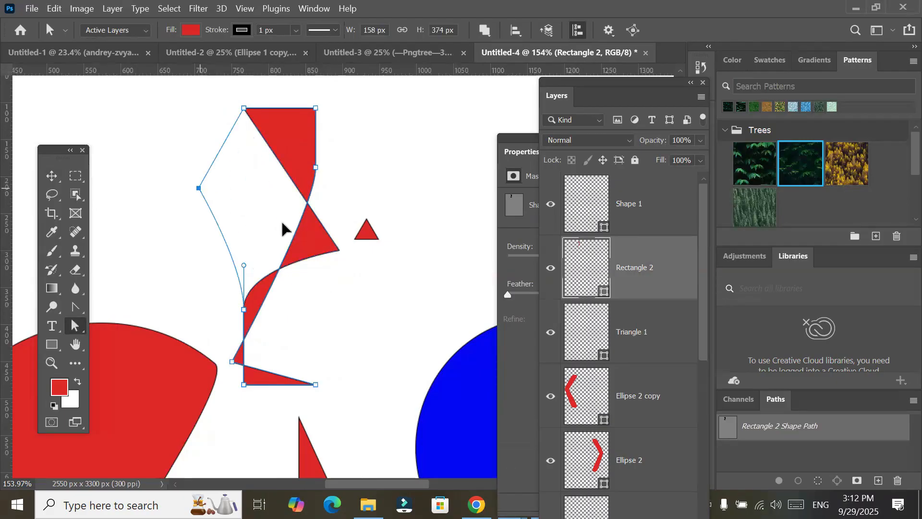
pyautogui.moveTo(315, 167); pyautogui.dragTo(345, 202)
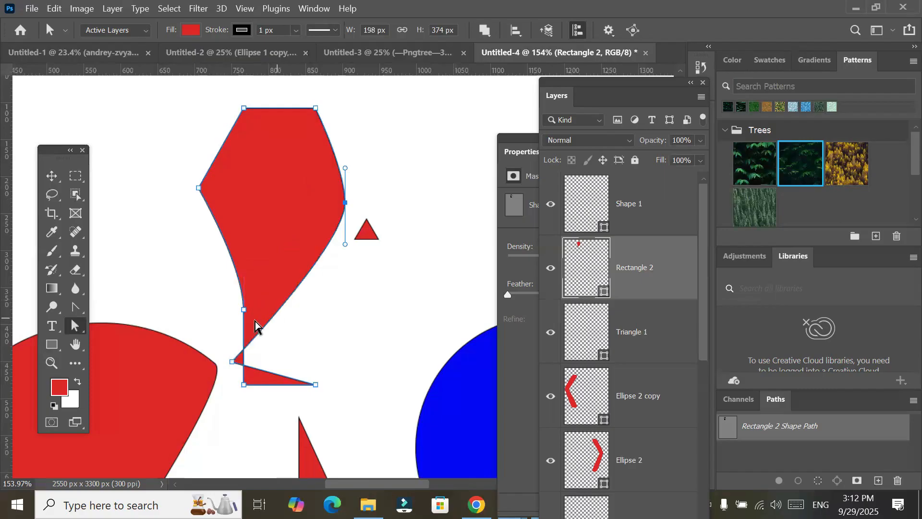
pyautogui.moveTo(243, 311); pyautogui.dragTo(189, 285)
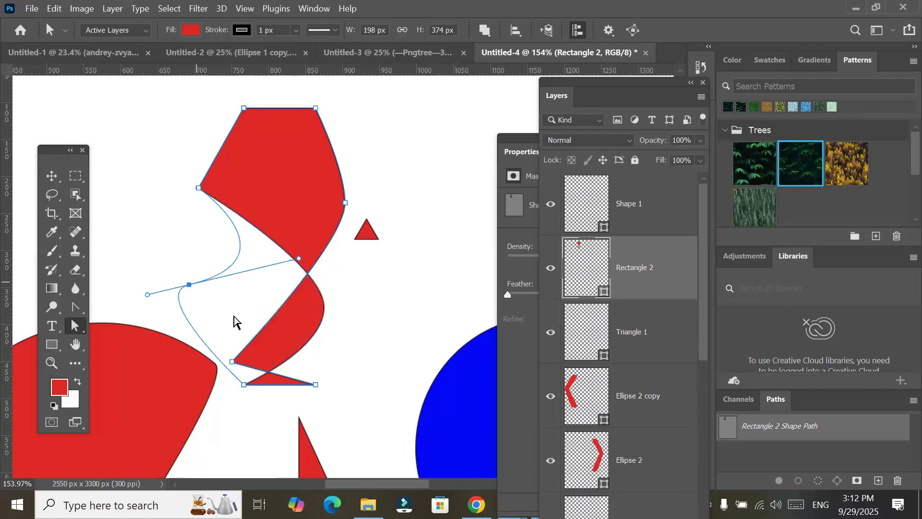
pyautogui.moveTo(234, 363); pyautogui.dragTo(330, 346)
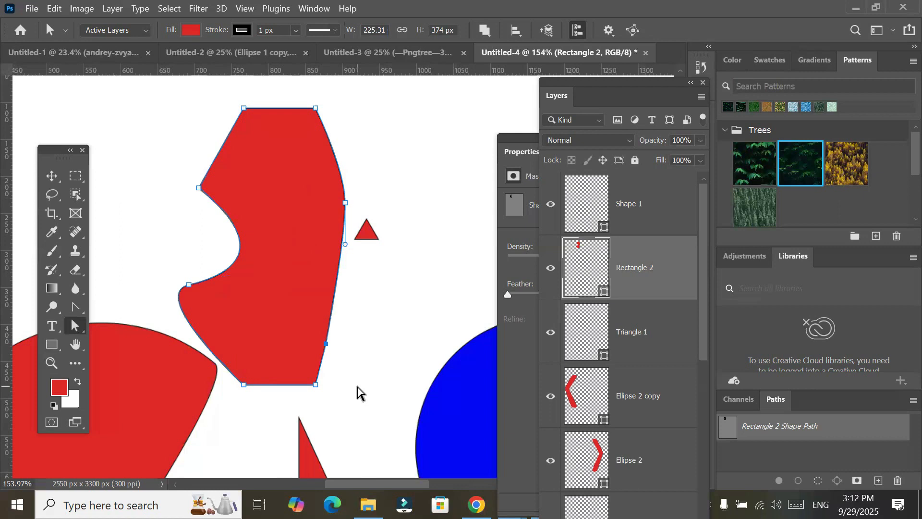
# Delete the four added anchor points with the Pen tool to restore the plain rectangle
pyautogui.click(75, 307)
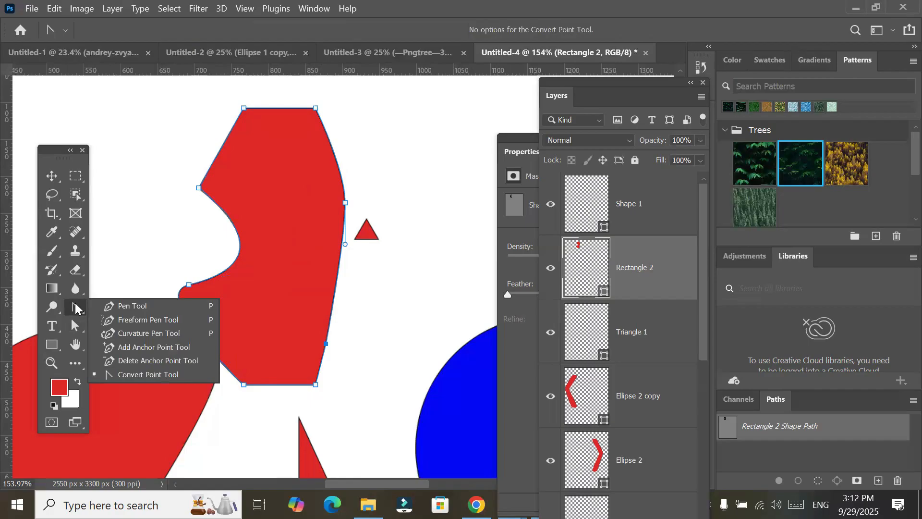
pyautogui.click(167, 306)
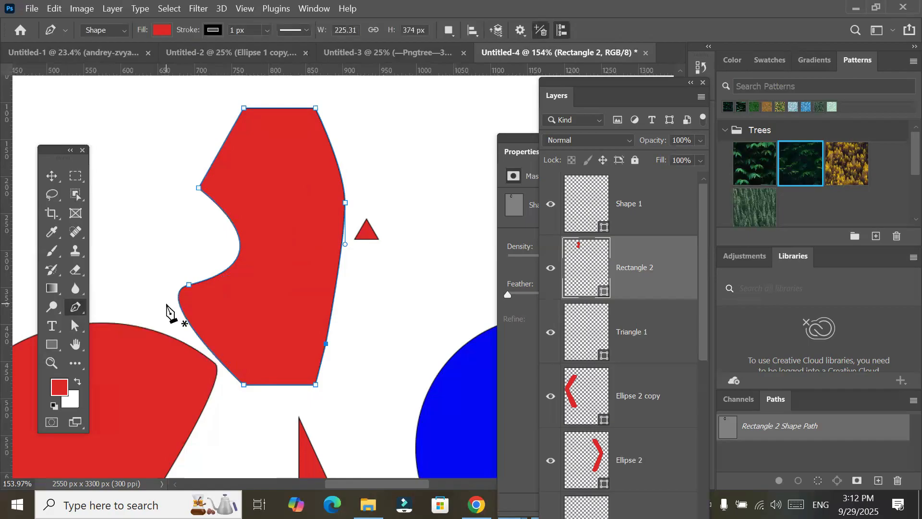
pyautogui.click(198, 188)
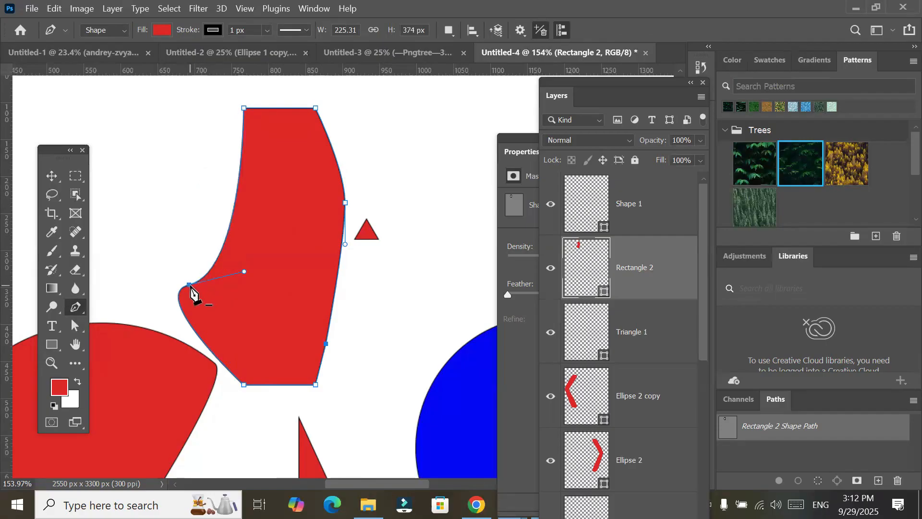
pyautogui.click(190, 285)
pyautogui.click(345, 203)
pyautogui.click(326, 343)
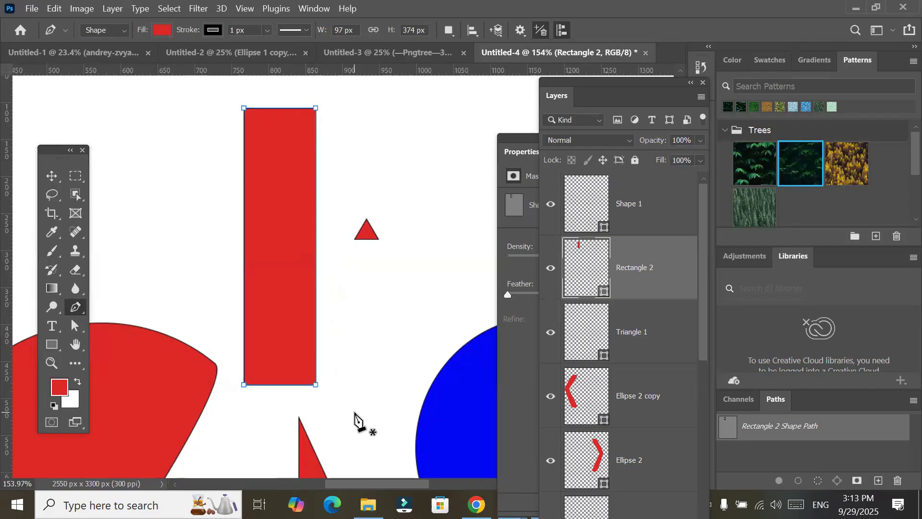
# Bow the rectangle's right side inward with the Curvature Pen, and its left side first outward, then inward
pyautogui.rightClick(68, 310)
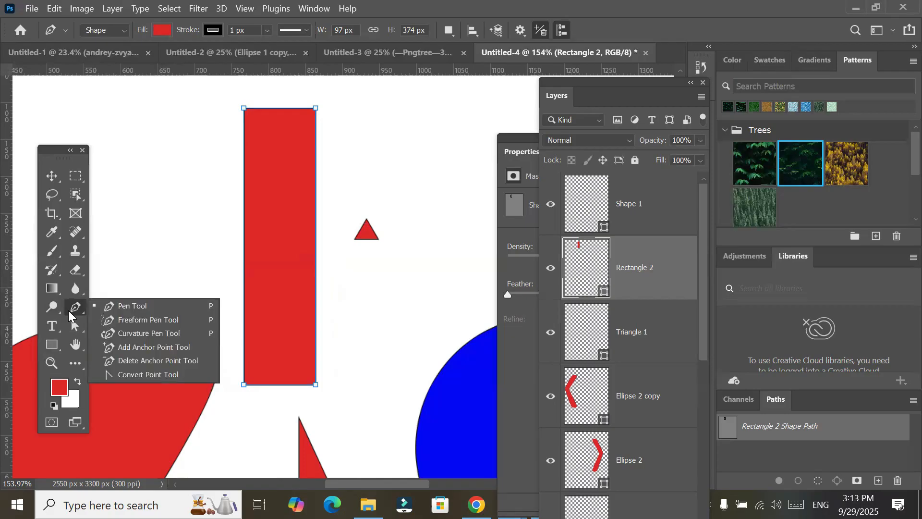
pyautogui.click(165, 334)
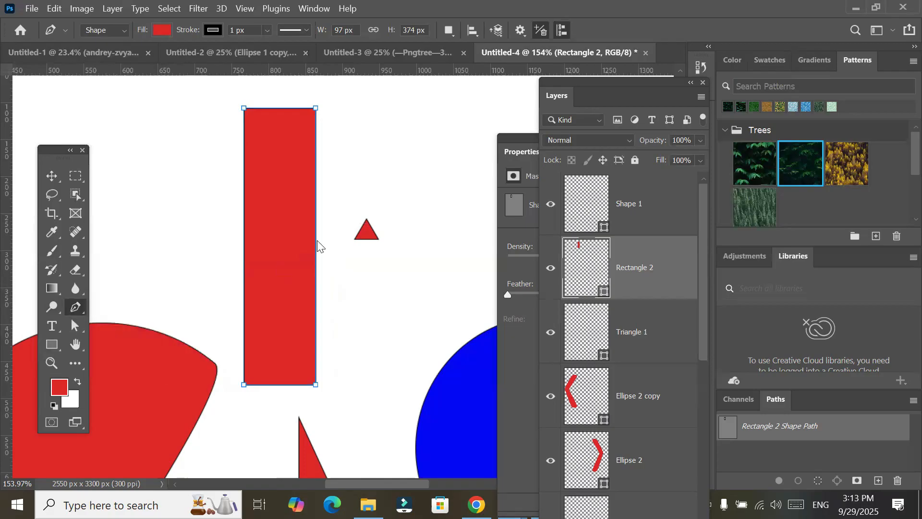
pyautogui.moveTo(315, 249); pyautogui.dragTo(282, 249)
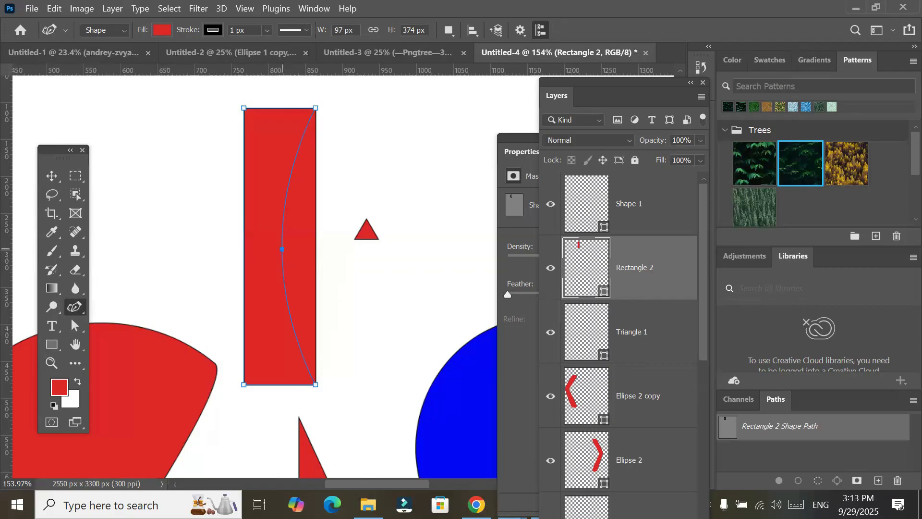
pyautogui.click(244, 239)
pyautogui.moveTo(244, 239); pyautogui.dragTo(174, 244)
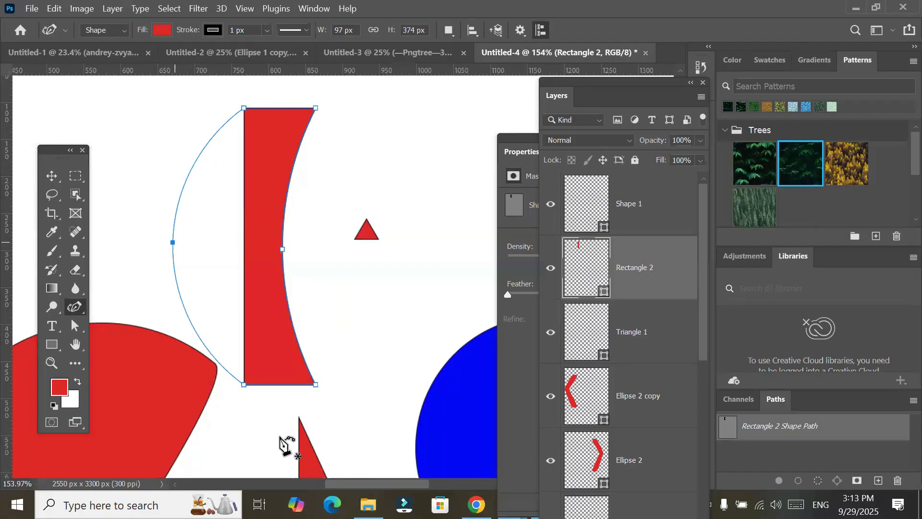
pyautogui.moveTo(184, 245); pyautogui.dragTo(269, 245)
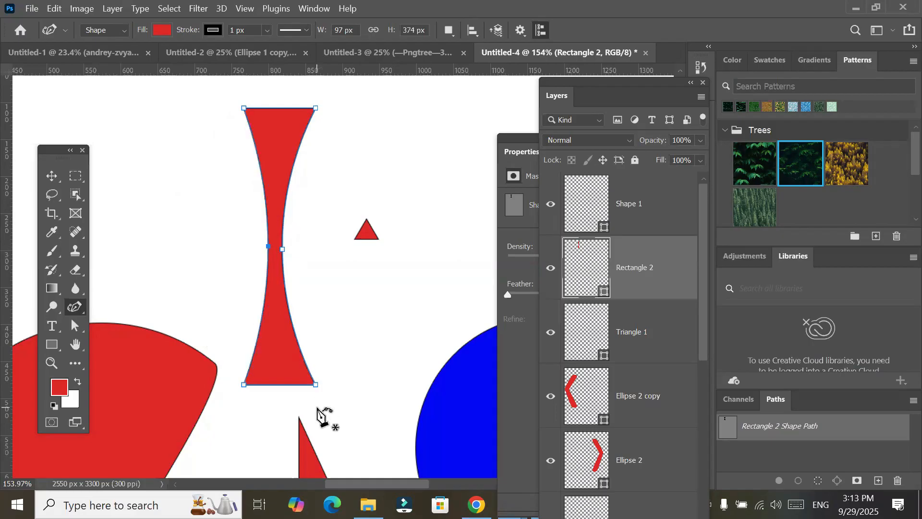
# Curve the shape's top and bottom edges inward with the Curvature Pen
pyautogui.click(279, 110)
pyautogui.moveTo(279, 120); pyautogui.dragTo(278, 129)
pyautogui.moveTo(277, 384); pyautogui.dragTo(277, 370)
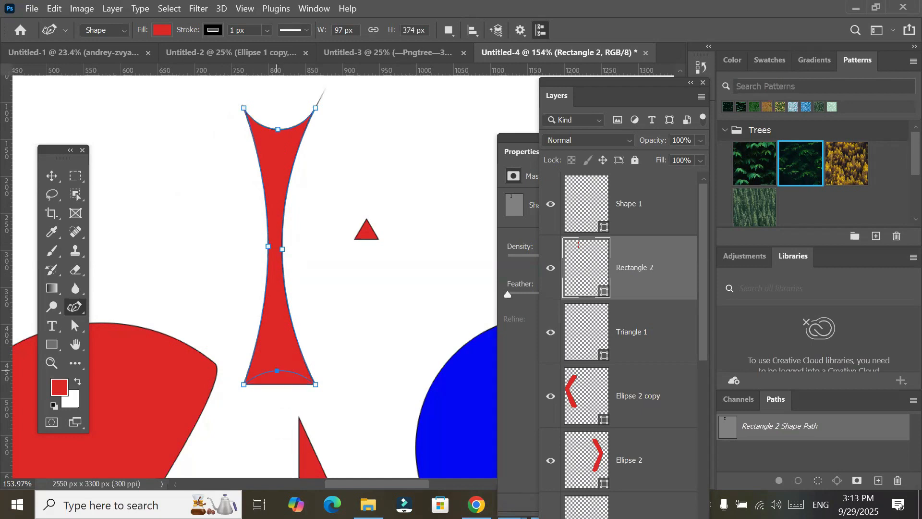
# Undo all the Curvature Pen edits on the red rectangle
pyautogui.hotkey('ctrl', 'z')
pyautogui.hotkey('ctrl', 'z')
pyautogui.hotkey('ctrl', 'z')
pyautogui.hotkey('ctrl', 'z')
pyautogui.hotkey('ctrl', 'z')
pyautogui.hotkey('ctrl', 'z')
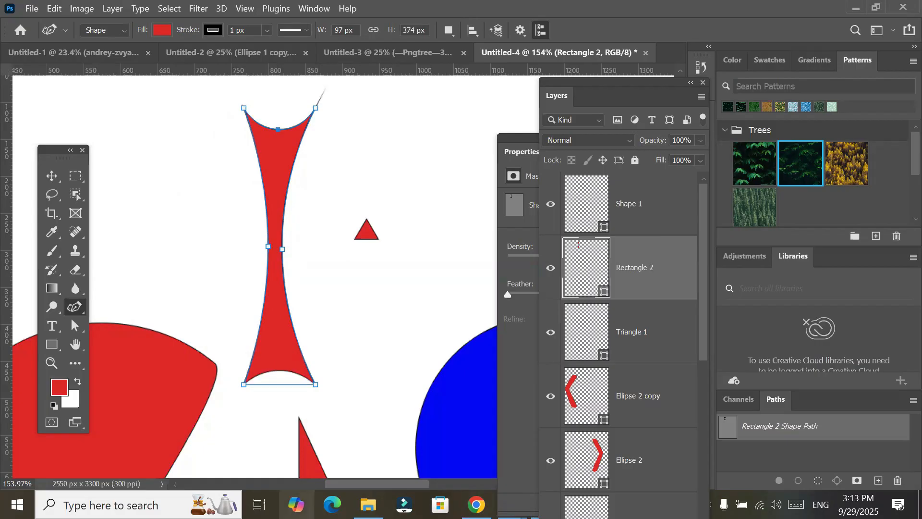
pyautogui.hotkey('ctrl', 'z')
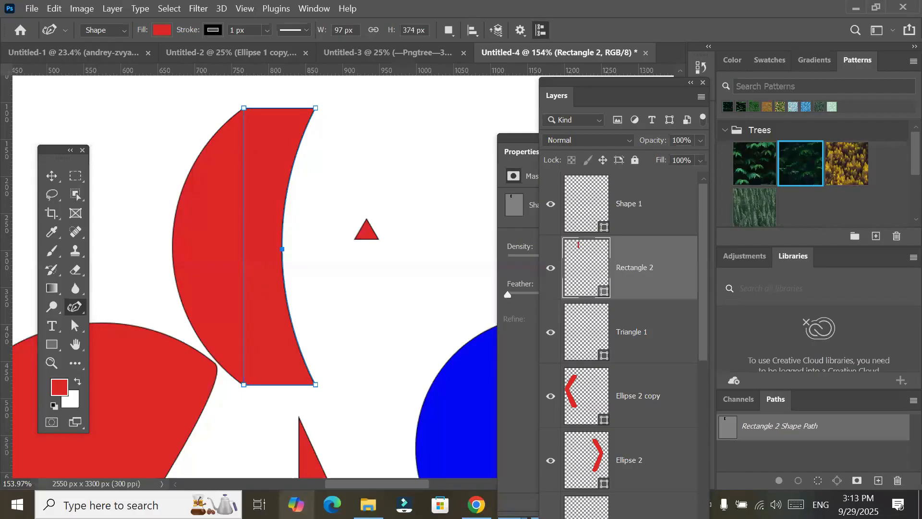
pyautogui.hotkey('ctrl', 'z')
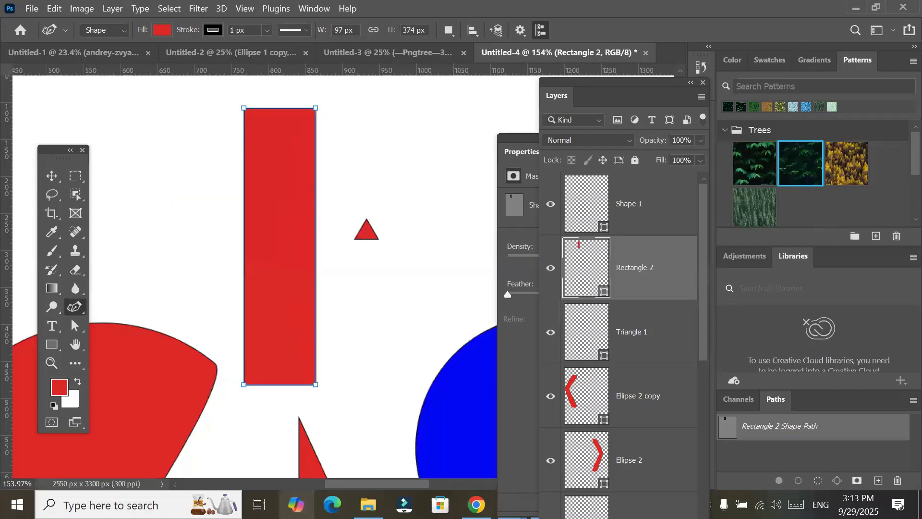
# Delete the red rectangle, the small red triangle and the blue circle from the canvas
pyautogui.click(453, 32)
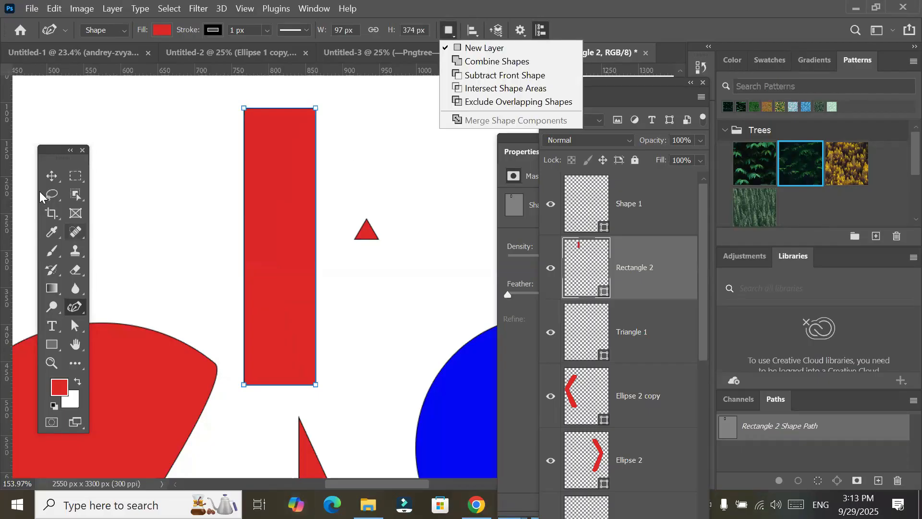
pyautogui.click(280, 210)
pyautogui.click(52, 176)
pyautogui.click(287, 237)
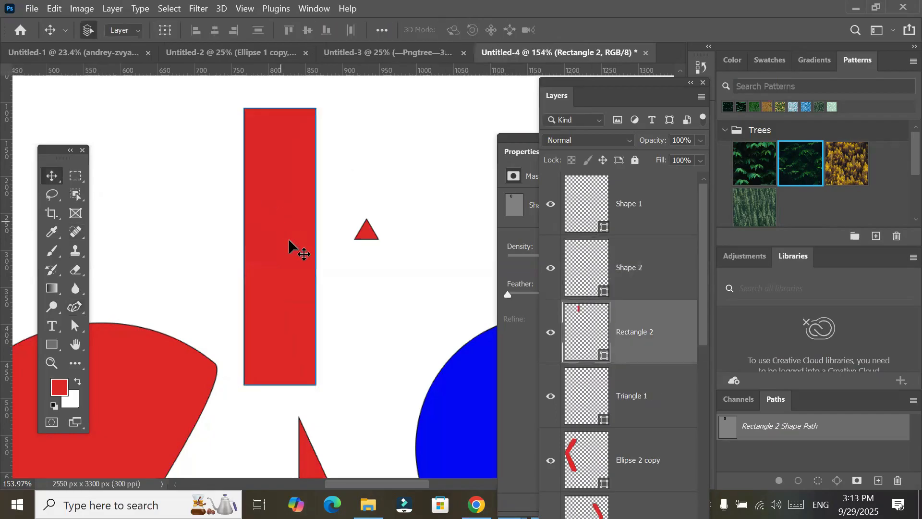
pyautogui.press('Delete')
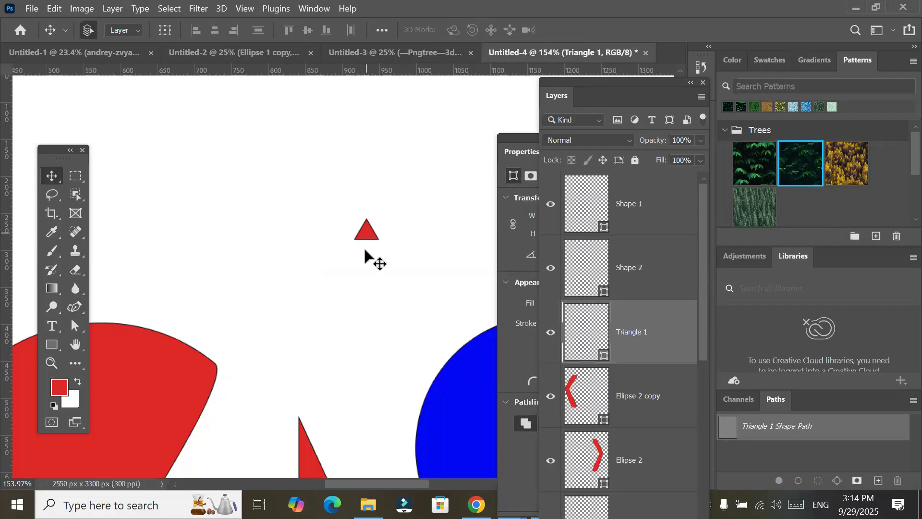
pyautogui.press('Delete')
pyautogui.click(451, 399)
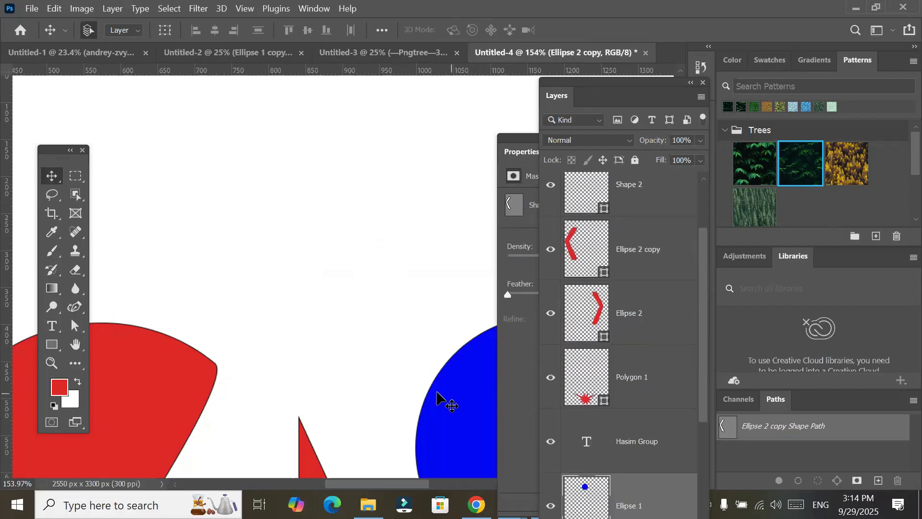
pyautogui.press('Delete')
pyautogui.click(52, 344)
pyautogui.moveTo(238, 129); pyautogui.dragTo(325, 328)
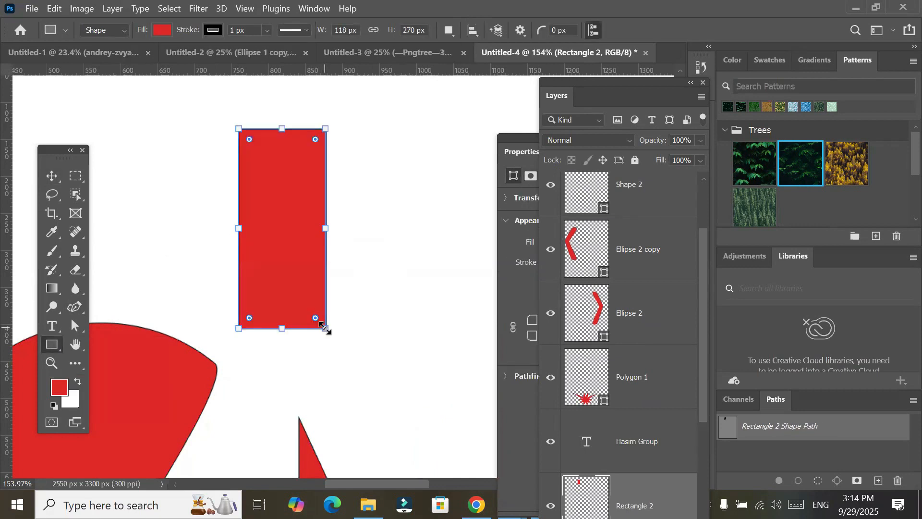
pyautogui.hotkey('ctrl', 'z')
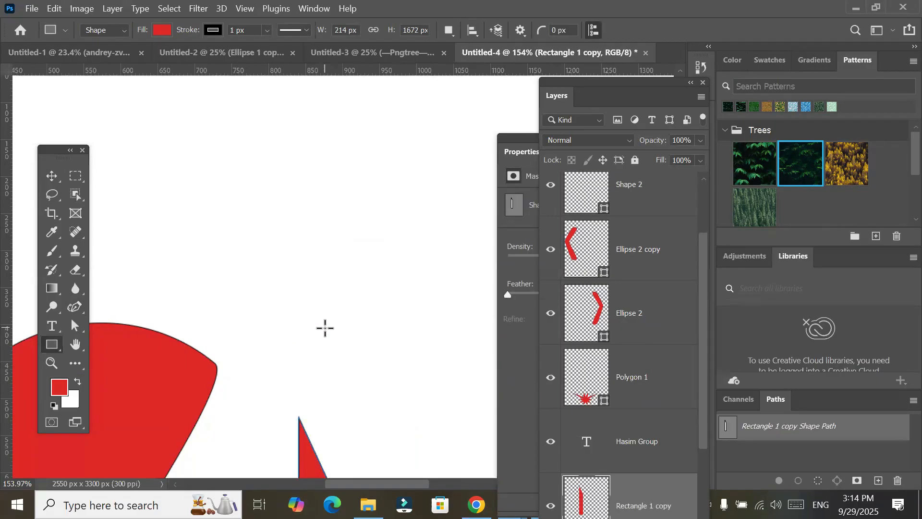
# Draw an ellipse about 165 × 167 px, intersect it with an overlapping one about 159 × 164 px, and move the resulting lens shape
pyautogui.rightClick(52, 349)
pyautogui.click(103, 356)
pyautogui.moveTo(190, 153); pyautogui.dragTo(311, 276)
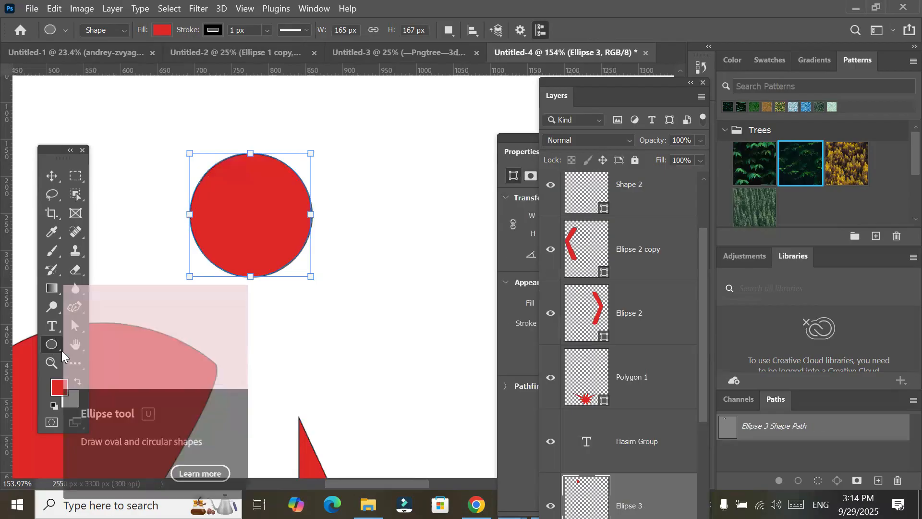
pyautogui.click(450, 31)
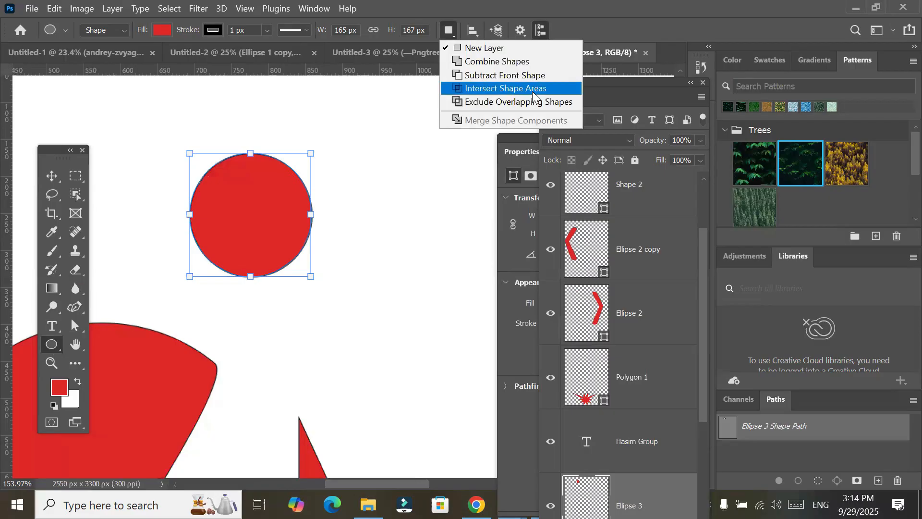
pyautogui.click(532, 91)
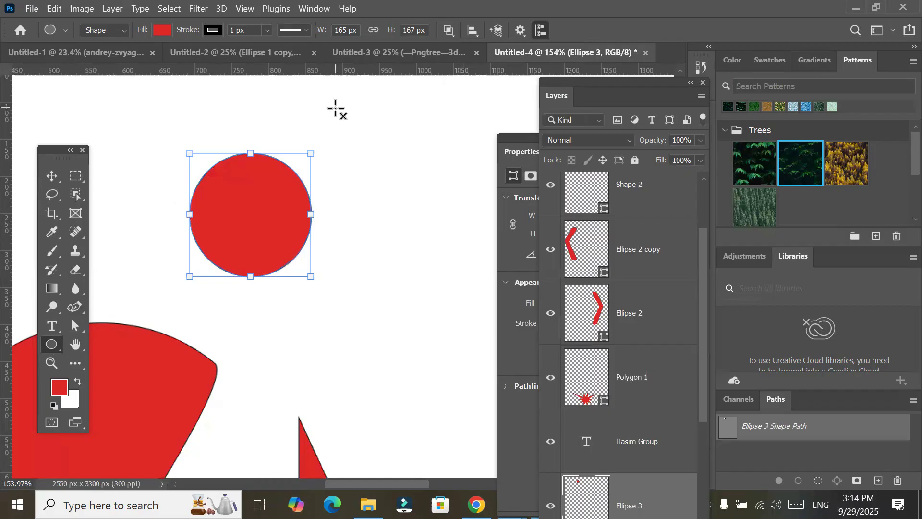
pyautogui.moveTo(335, 109)
pyautogui.mouseDown()
pyautogui.moveTo(374, 138)
pyautogui.moveTo(452, 228)
pyautogui.moveTo(434, 251)
pyautogui.moveTo(362, 261)
pyautogui.moveTo(356, 276)
pyautogui.moveTo(390, 273)
pyautogui.mouseUp()
pyautogui.click(52, 176)
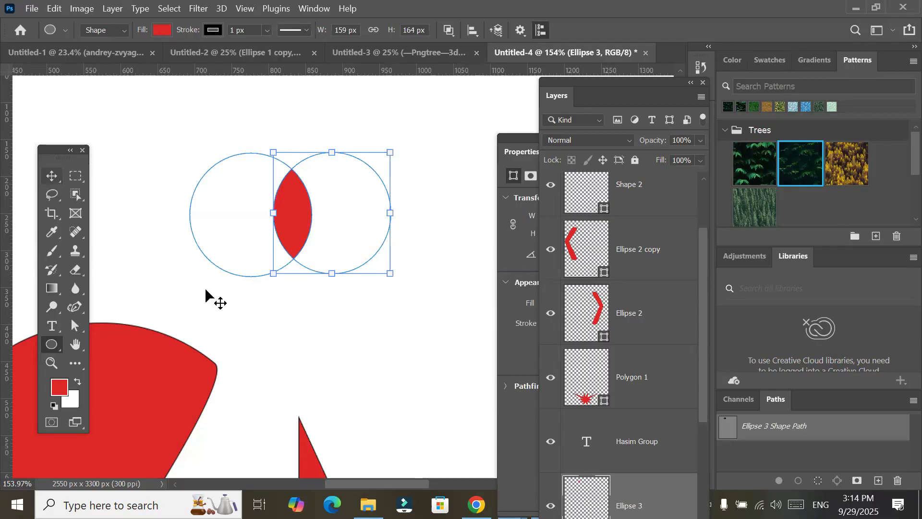
pyautogui.moveTo(310, 216); pyautogui.dragTo(346, 159)
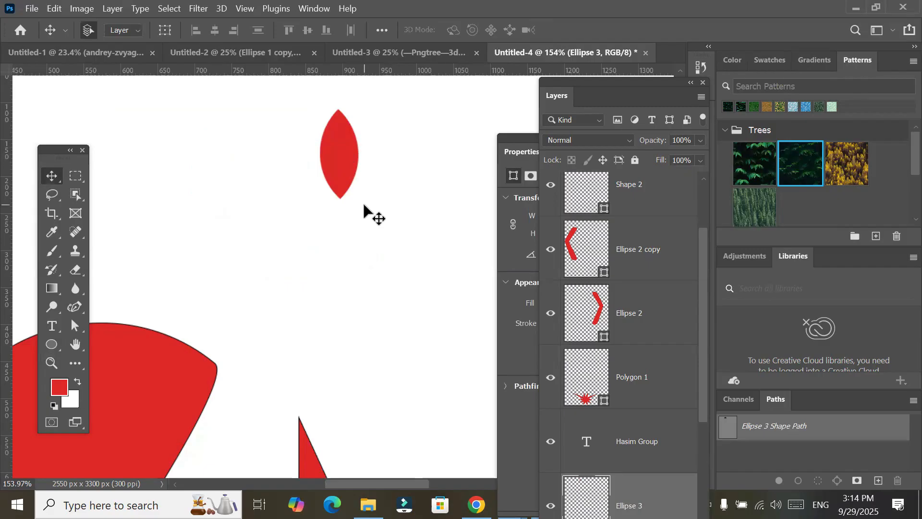
# Undo the move and both intersected ellipses
pyautogui.press('ctrl')
pyautogui.hotkey('ctrl', 'z')
pyautogui.hotkey('ctrl', 'z')
pyautogui.hotkey('ctrl', 'z')
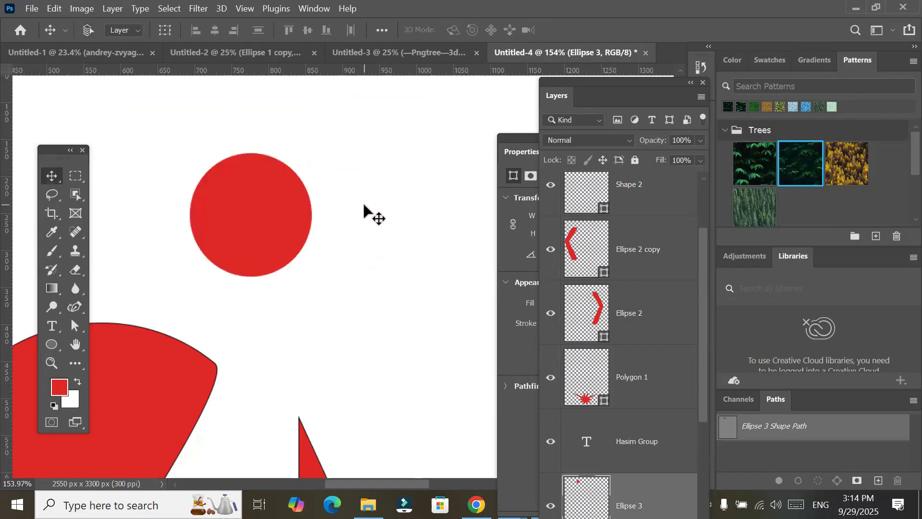
pyautogui.hotkey('ctrl', 'z')
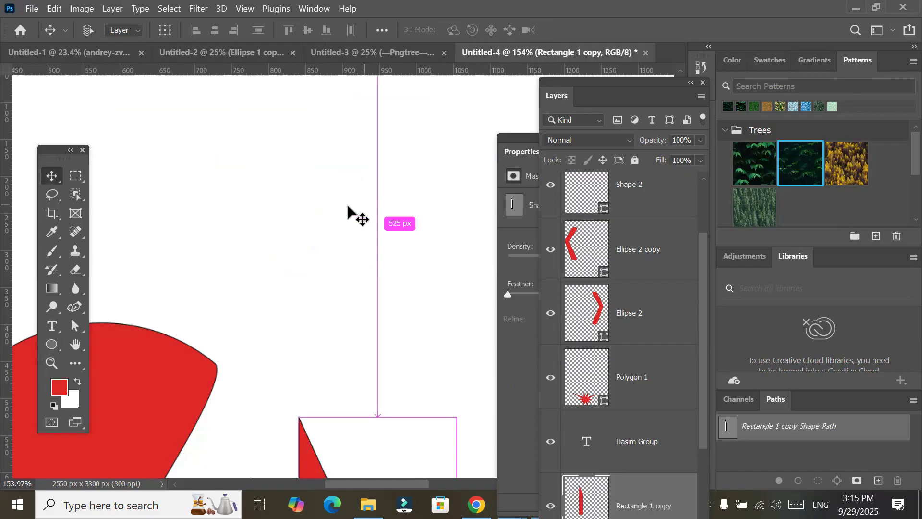
# Combine an ellipse about 184 × 173 px with an overlapping one about 194 × 185 px using Exclude Overlapping Shapes, and delete the result
pyautogui.click(46, 344)
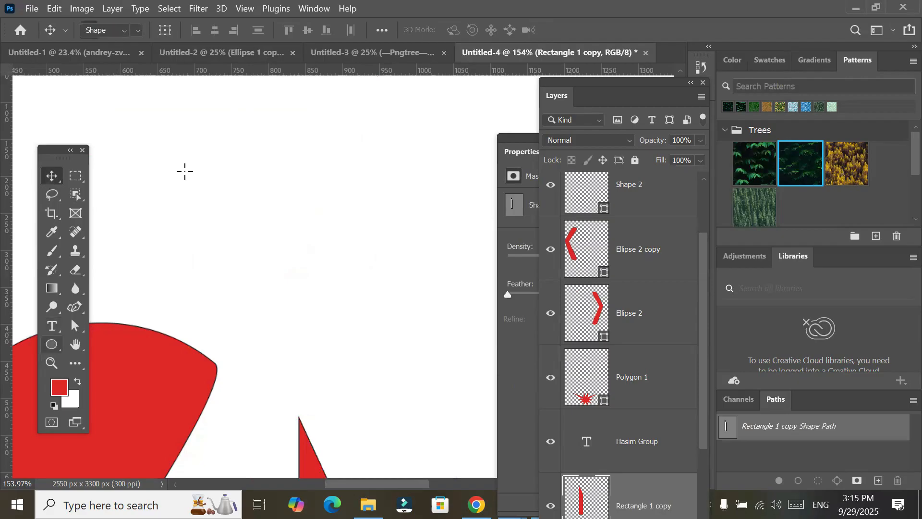
pyautogui.moveTo(196, 144); pyautogui.dragTo(330, 271)
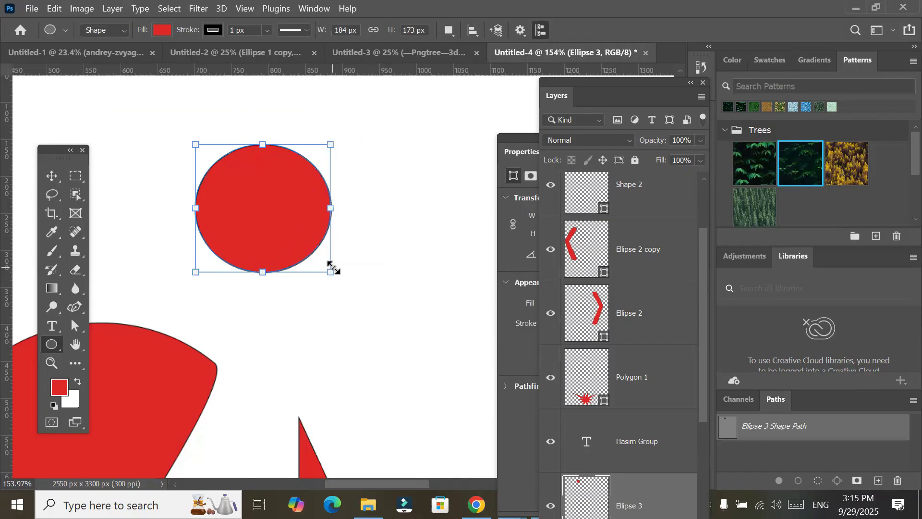
pyautogui.click(449, 31)
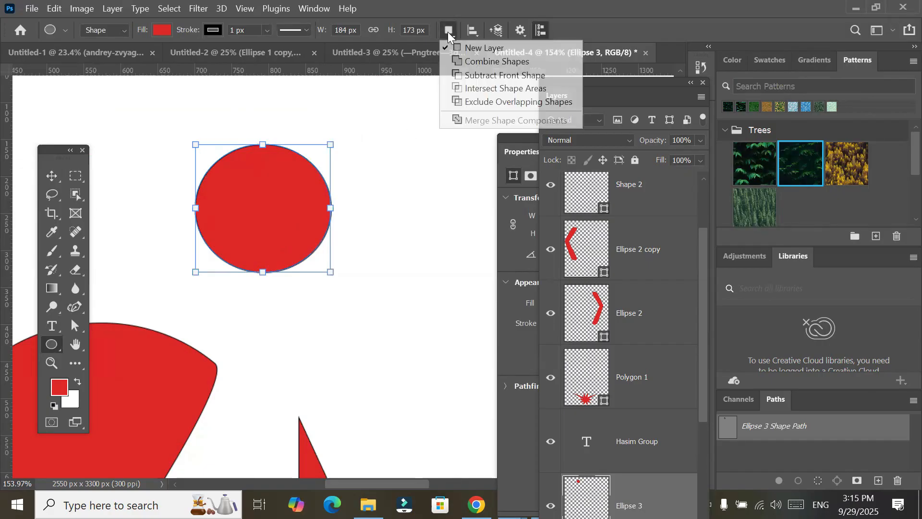
pyautogui.click(502, 102)
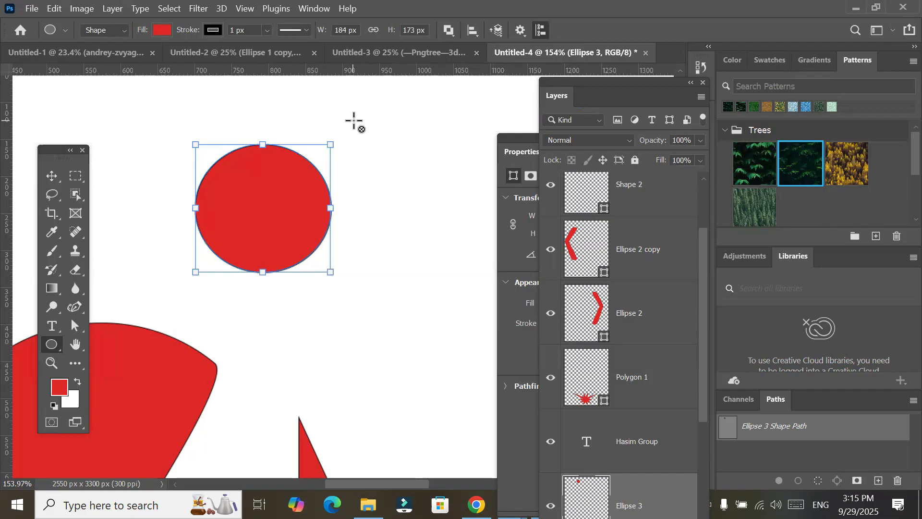
pyautogui.moveTo(354, 121)
pyautogui.mouseDown()
pyautogui.moveTo(413, 185)
pyautogui.moveTo(469, 278)
pyautogui.moveTo(494, 243)
pyautogui.moveTo(496, 256)
pyautogui.moveTo(449, 279)
pyautogui.mouseUp()
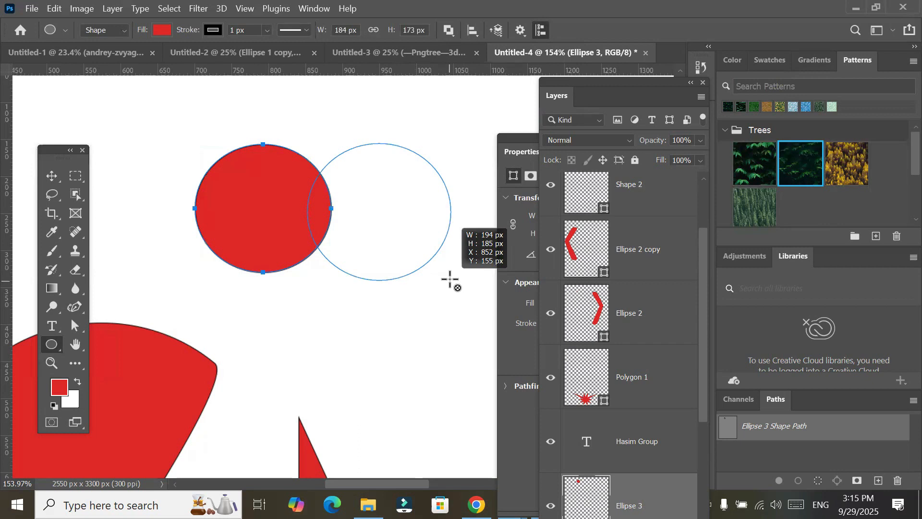
pyautogui.moveTo(450, 279); pyautogui.dragTo(448, 277)
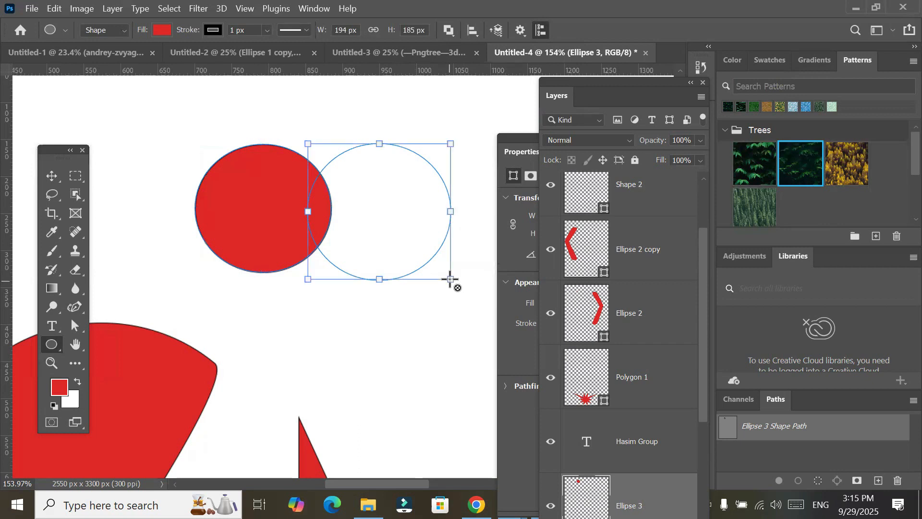
pyautogui.click(52, 176)
pyautogui.click(321, 325)
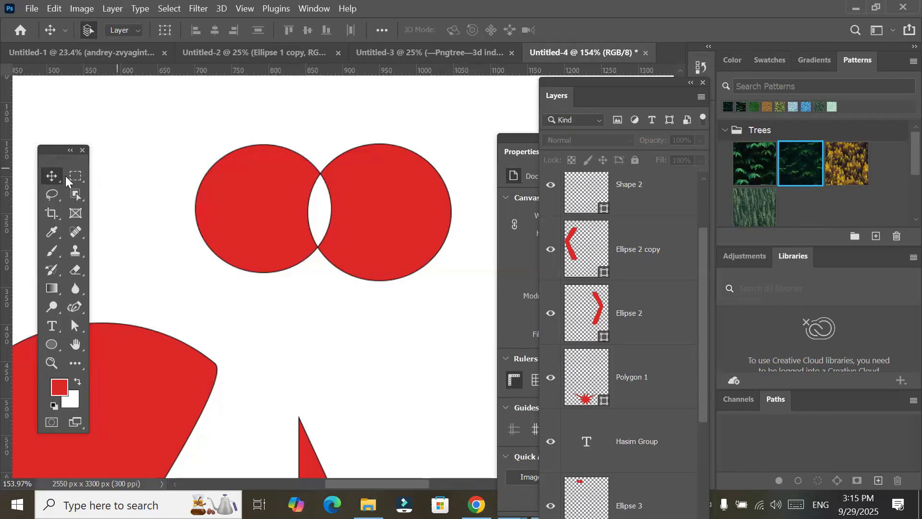
pyautogui.click(382, 208)
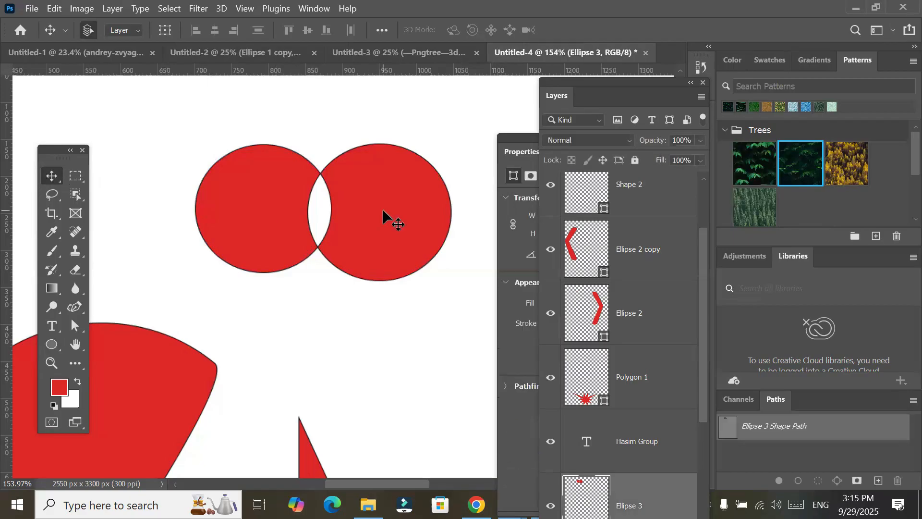
# Draw a red ellipse about 230 × 208 px in the empty area and check the Polygon tool's side count and path options
pyautogui.click(54, 342)
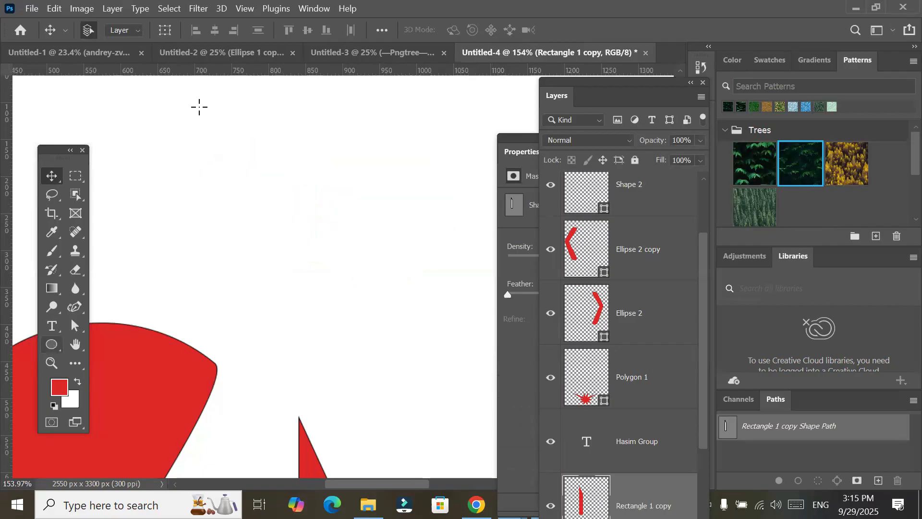
pyautogui.moveTo(200, 106)
pyautogui.mouseDown()
pyautogui.moveTo(309, 211)
pyautogui.moveTo(370, 237)
pyautogui.moveTo(369, 260)
pyautogui.mouseUp()
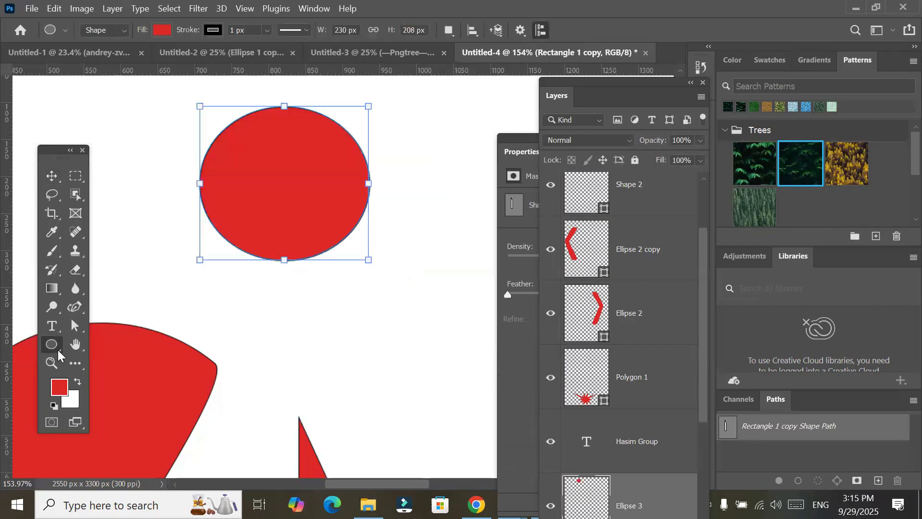
pyautogui.rightClick(52, 345)
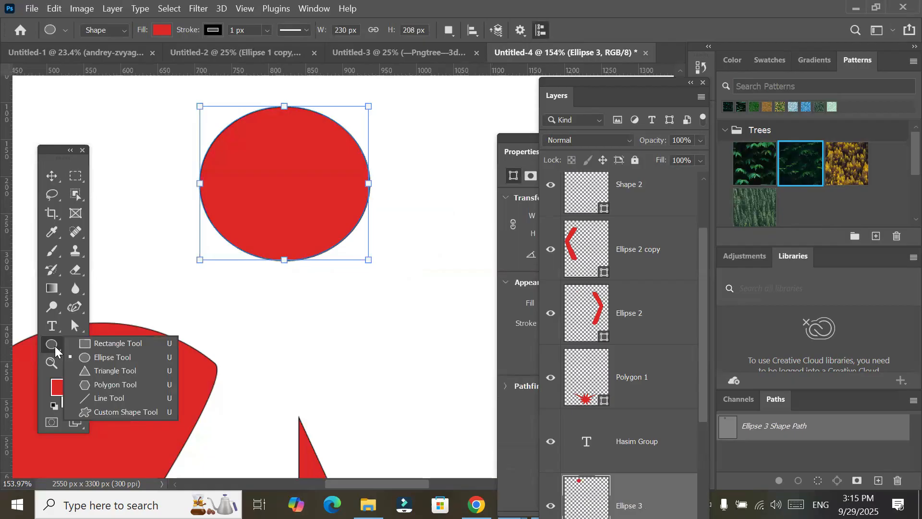
pyautogui.click(115, 384)
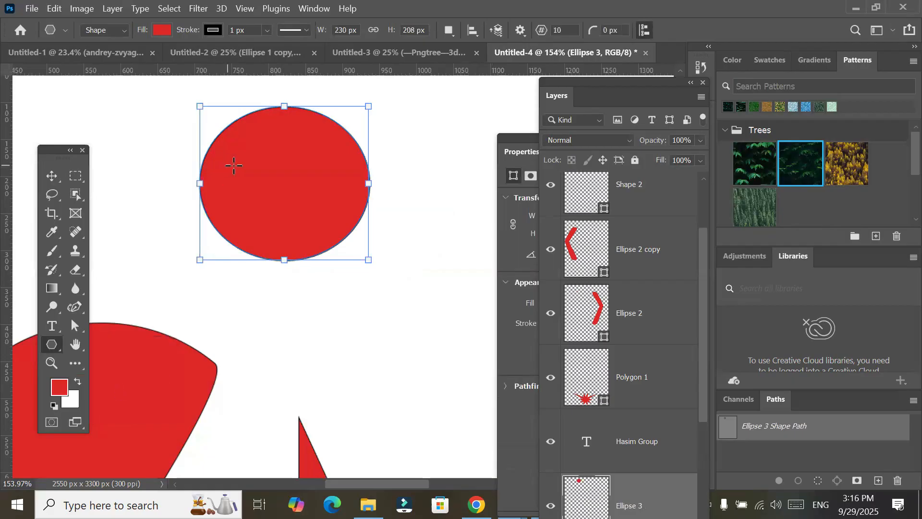
pyautogui.click(567, 30)
pyautogui.moveTo(559, 32); pyautogui.dragTo(557, 35)
pyautogui.click(518, 30)
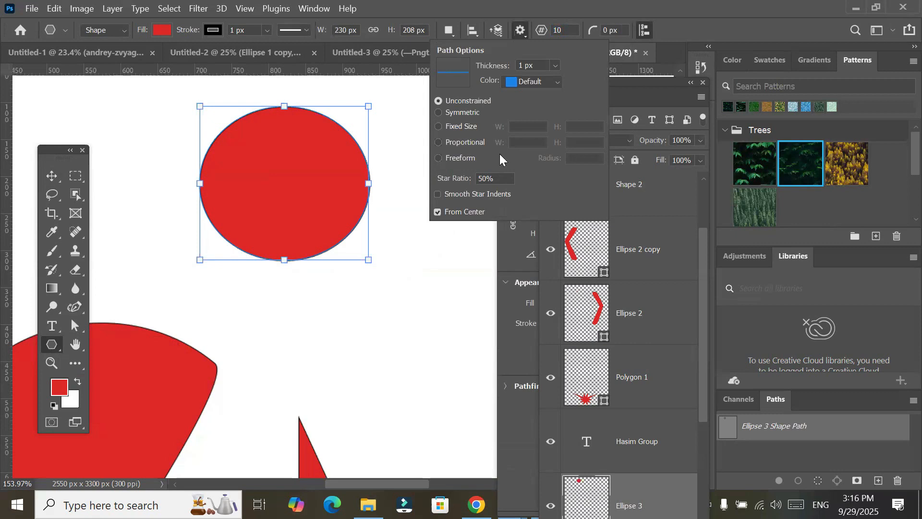
pyautogui.click(518, 35)
# With Exclude Overlapping Shapes, draw a ten-pointed star about 190 × 181 px across the ellipse's lower edge, and deselect the shape
pyautogui.click(451, 33)
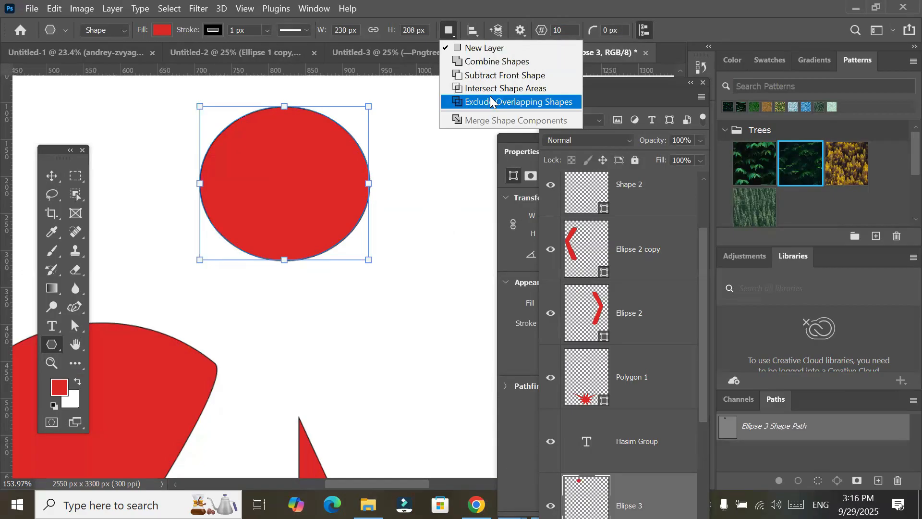
pyautogui.click(280, 101)
pyautogui.moveTo(324, 103); pyautogui.dragTo(350, 335)
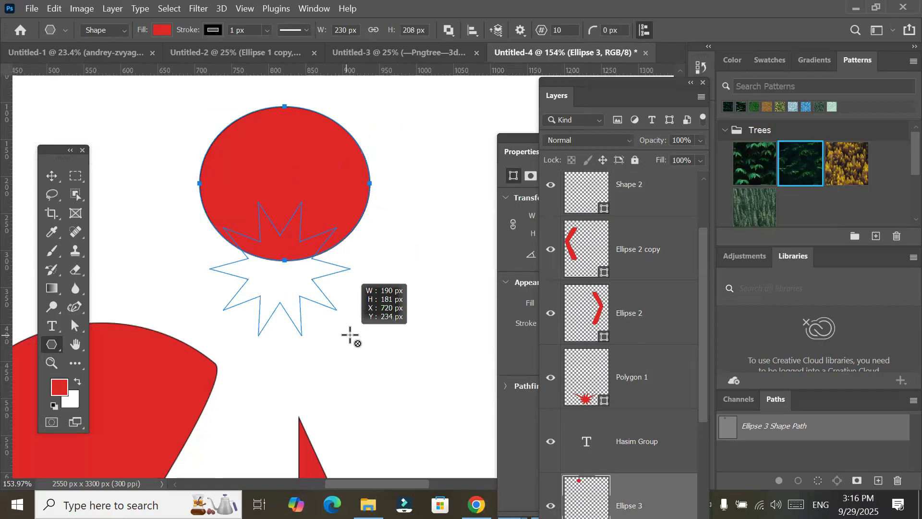
pyautogui.moveTo(350, 335); pyautogui.dragTo(350, 335)
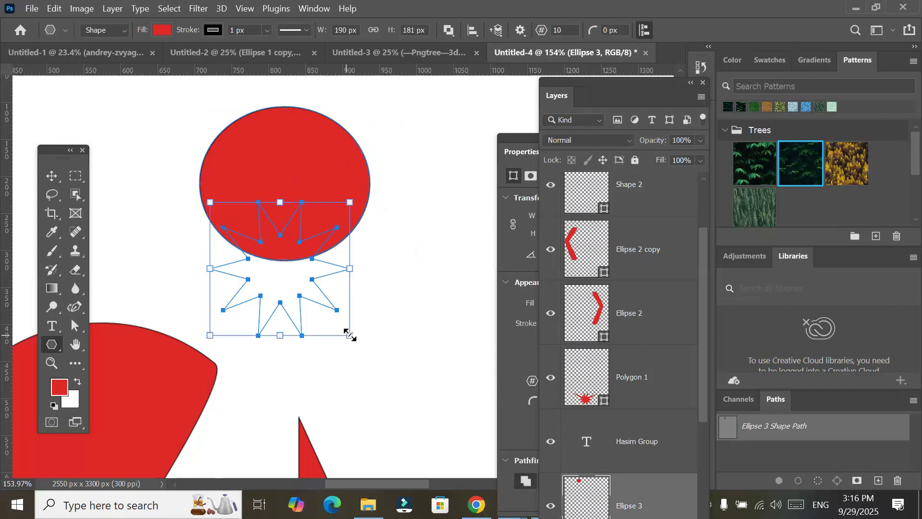
pyautogui.click(54, 173)
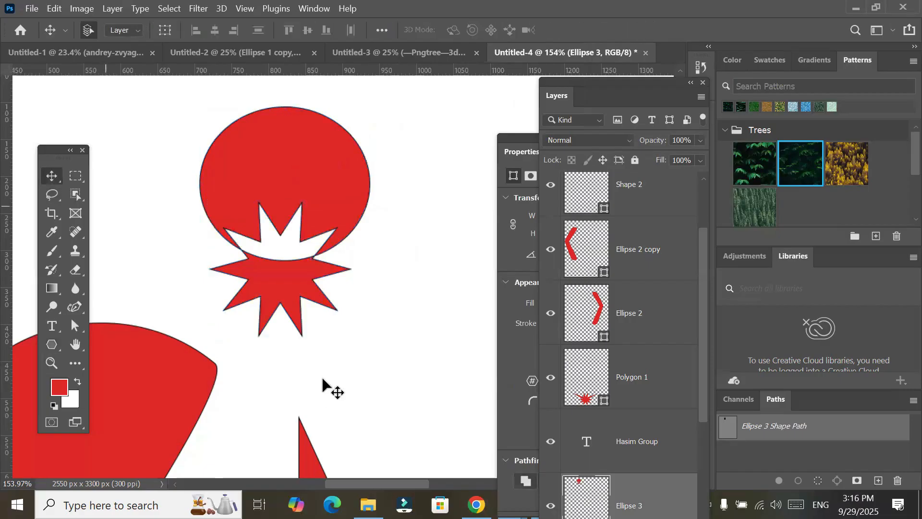
pyautogui.click(326, 376)
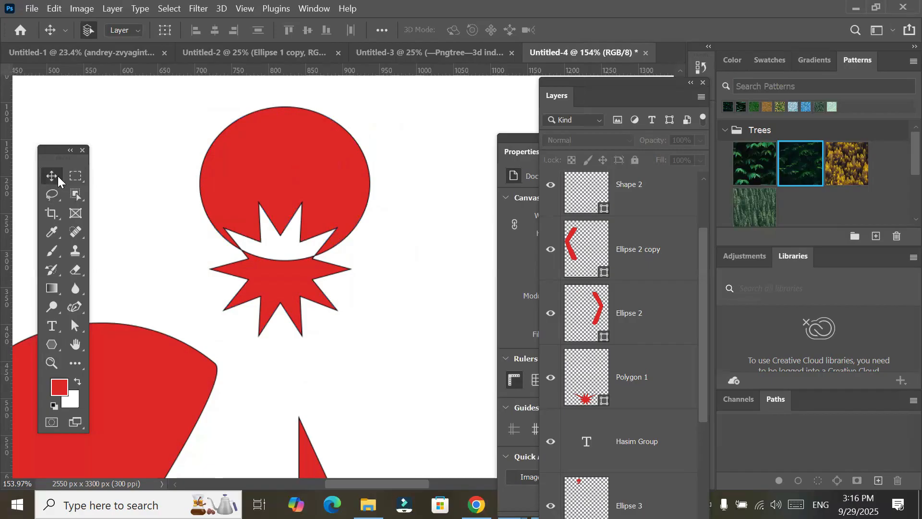
# Scale the combined ellipse and star down to about 37% and place a copy about 124 px to its right
pyautogui.click(303, 218)
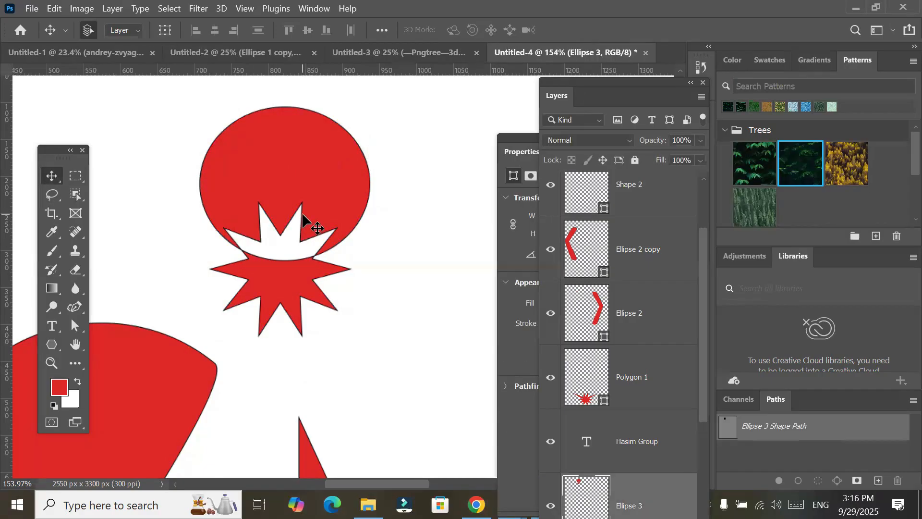
pyautogui.moveTo(368, 100); pyautogui.dragTo(258, 181)
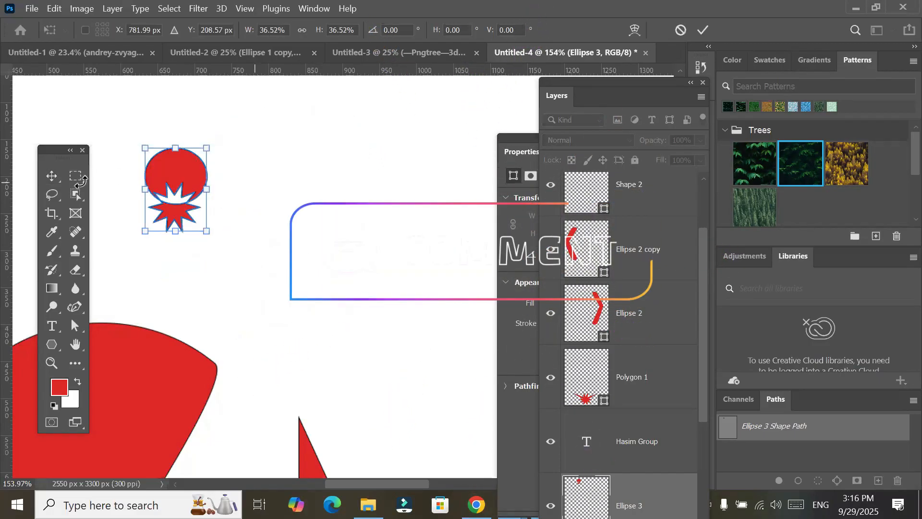
pyautogui.click(52, 175)
pyautogui.keyDown('alt'); pyautogui.moveTo(193, 166); pyautogui.dragTo(283, 174); pyautogui.keyUp('alt')
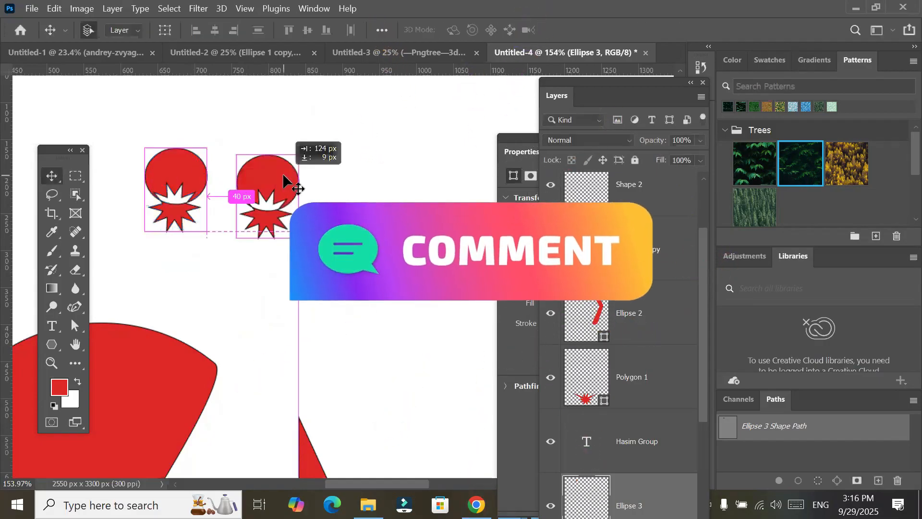